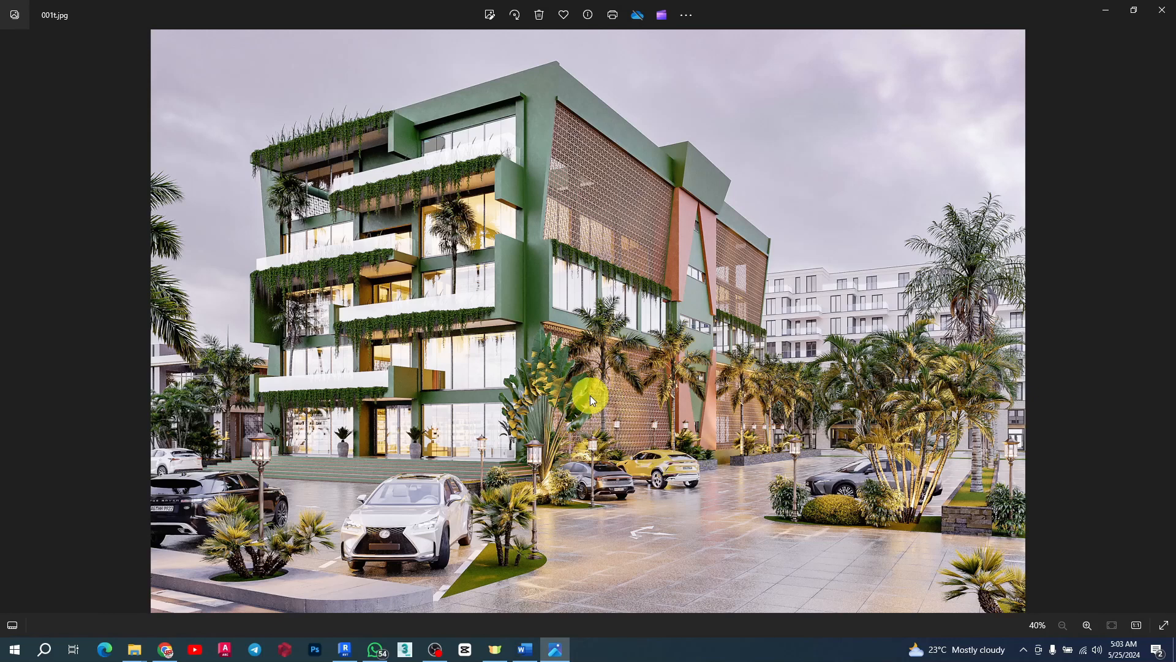
Step: Minimize the reference rendering and examine the stair core and its walls on the 01.8sm lvl floor plan
{"action": "left_click", "coordinate": [1105, 10]}
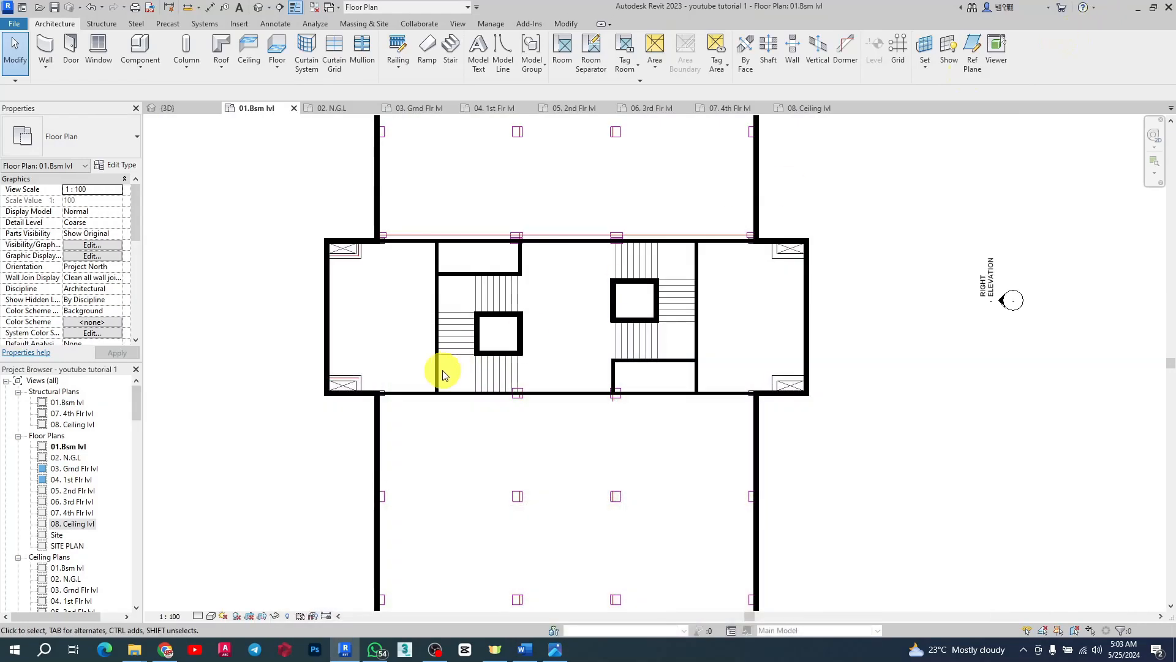
{"action": "scroll", "coordinate": [442, 368], "scroll_direction": "down", "scroll_amount": 5}
{"action": "scroll", "coordinate": [460, 331], "scroll_direction": "up", "scroll_amount": 5}
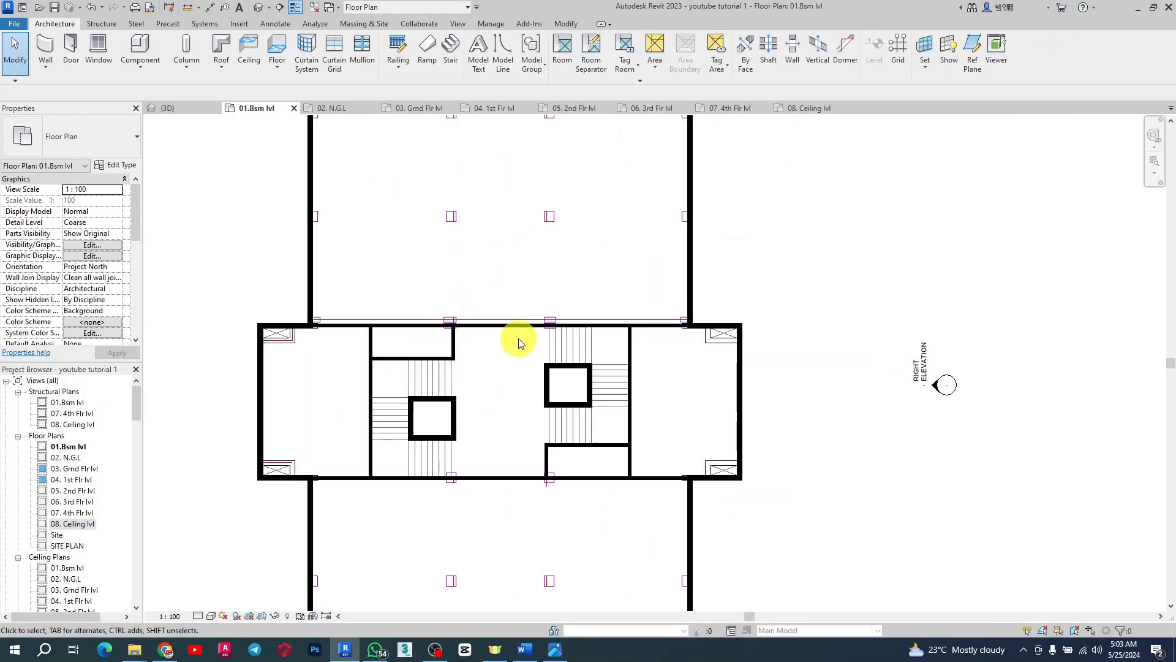
{"action": "scroll", "coordinate": [368, 282], "scroll_direction": "down", "scroll_amount": 1}
{"action": "scroll", "coordinate": [459, 329], "scroll_direction": "down", "scroll_amount": 3}
{"action": "scroll", "coordinate": [386, 228], "scroll_direction": "up", "scroll_amount": 4}
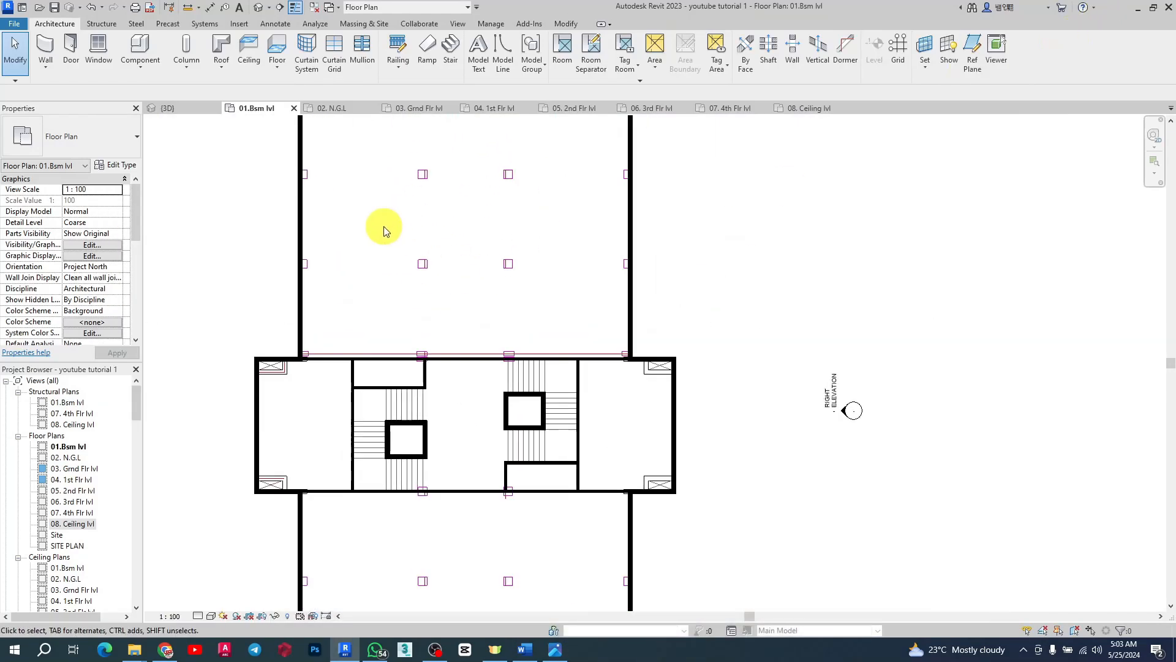
{"action": "scroll", "coordinate": [519, 360], "scroll_direction": "down", "scroll_amount": 1}
{"action": "scroll", "coordinate": [429, 441], "scroll_direction": "up", "scroll_amount": 2}
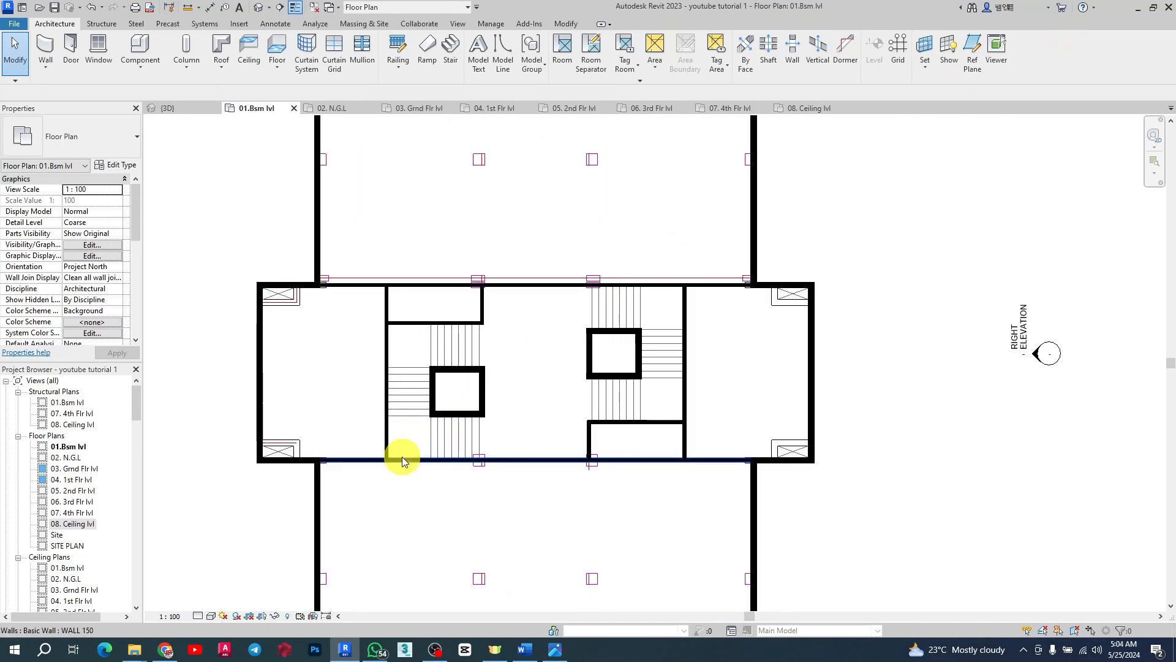
{"action": "scroll", "coordinate": [462, 371], "scroll_direction": "down", "scroll_amount": 3}
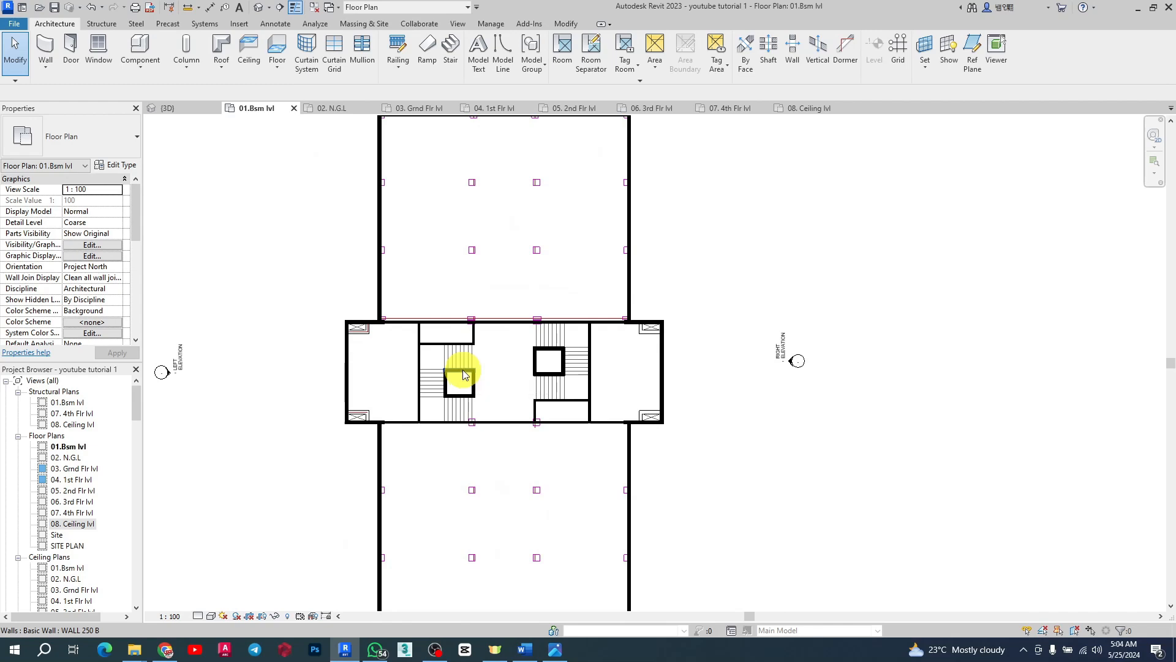
{"action": "scroll", "coordinate": [445, 364], "scroll_direction": "up", "scroll_amount": 4}
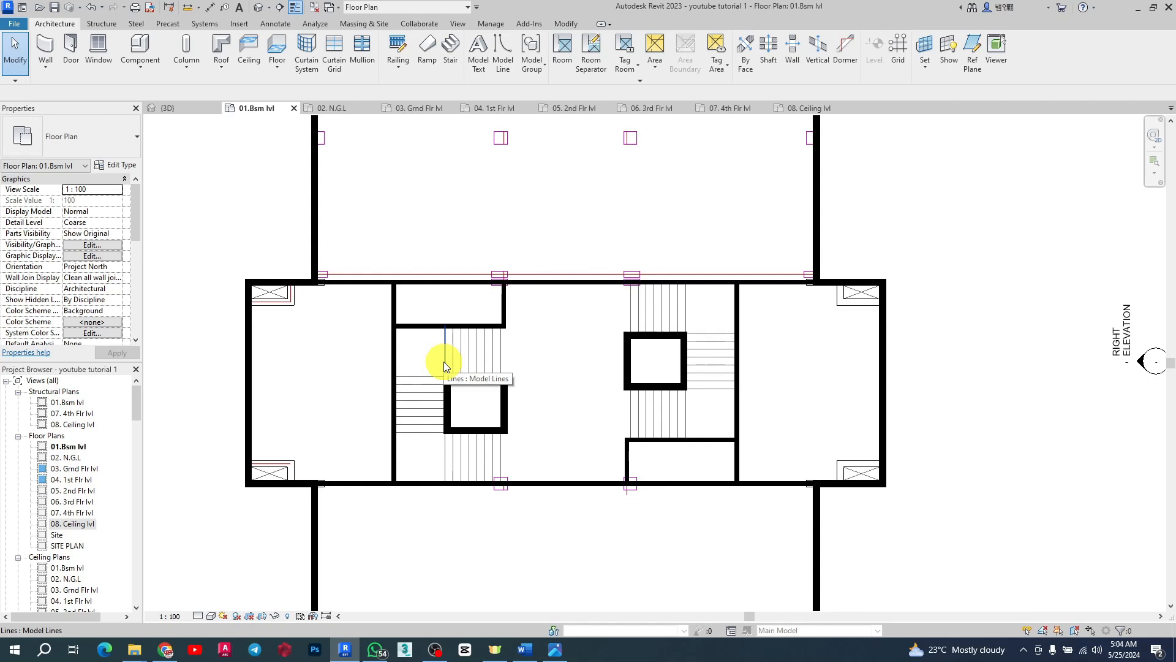
{"action": "scroll", "coordinate": [443, 361], "scroll_direction": "down", "scroll_amount": 5}
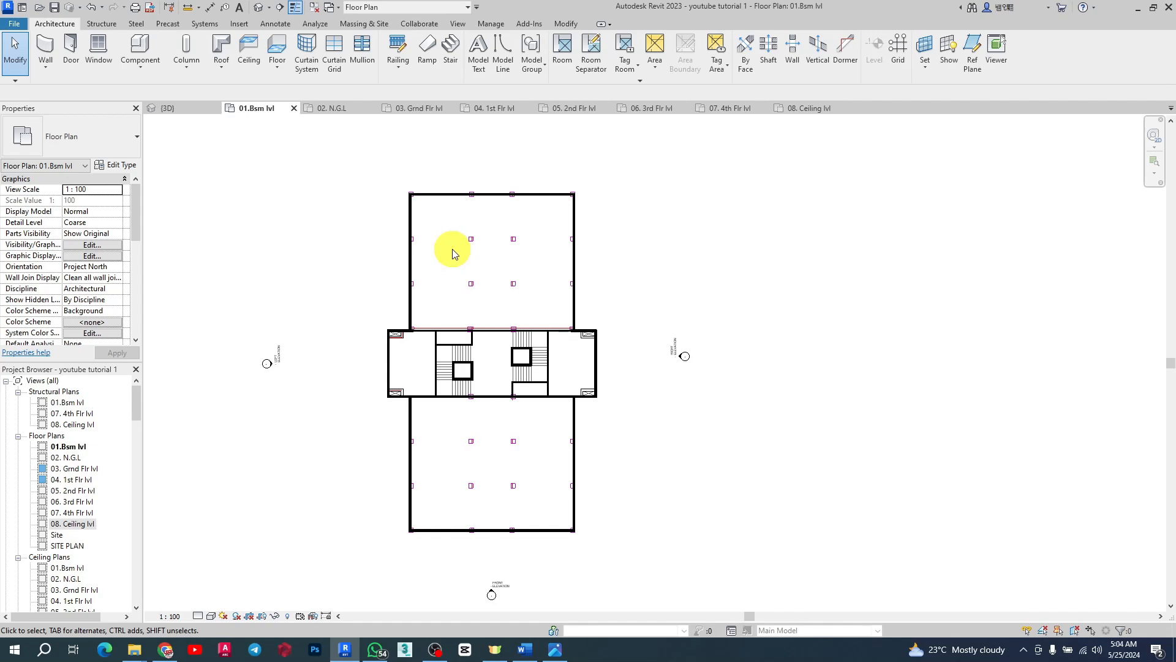
{"action": "scroll", "coordinate": [452, 249], "scroll_direction": "up", "scroll_amount": 2}
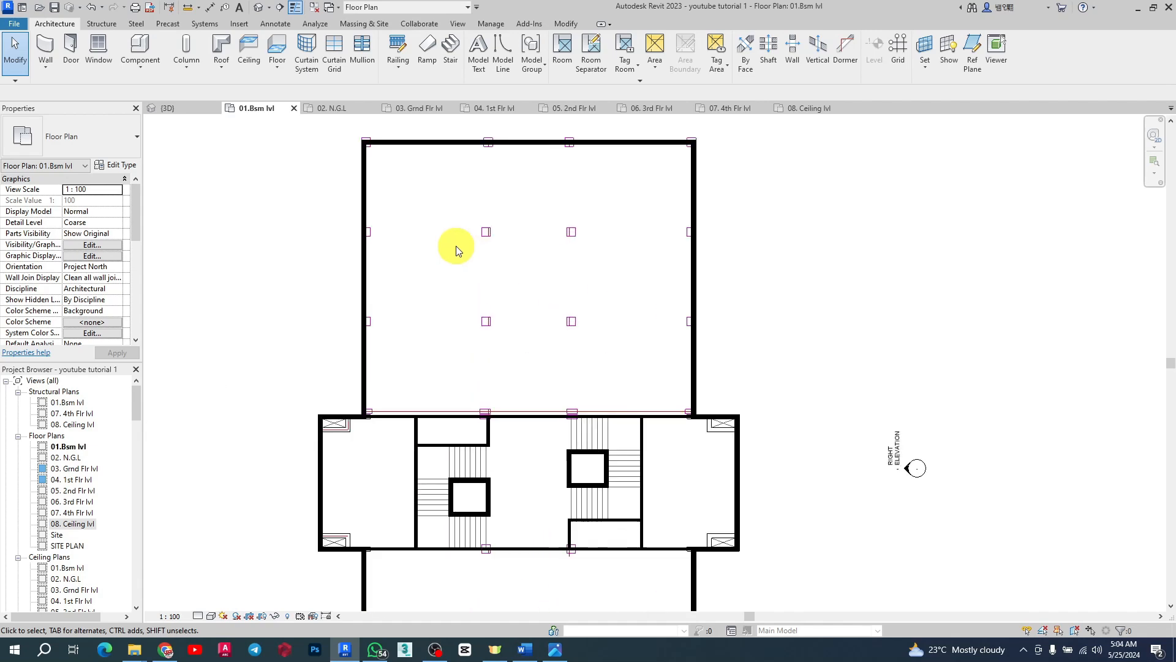
{"action": "scroll", "coordinate": [456, 246], "scroll_direction": "down", "scroll_amount": 1}
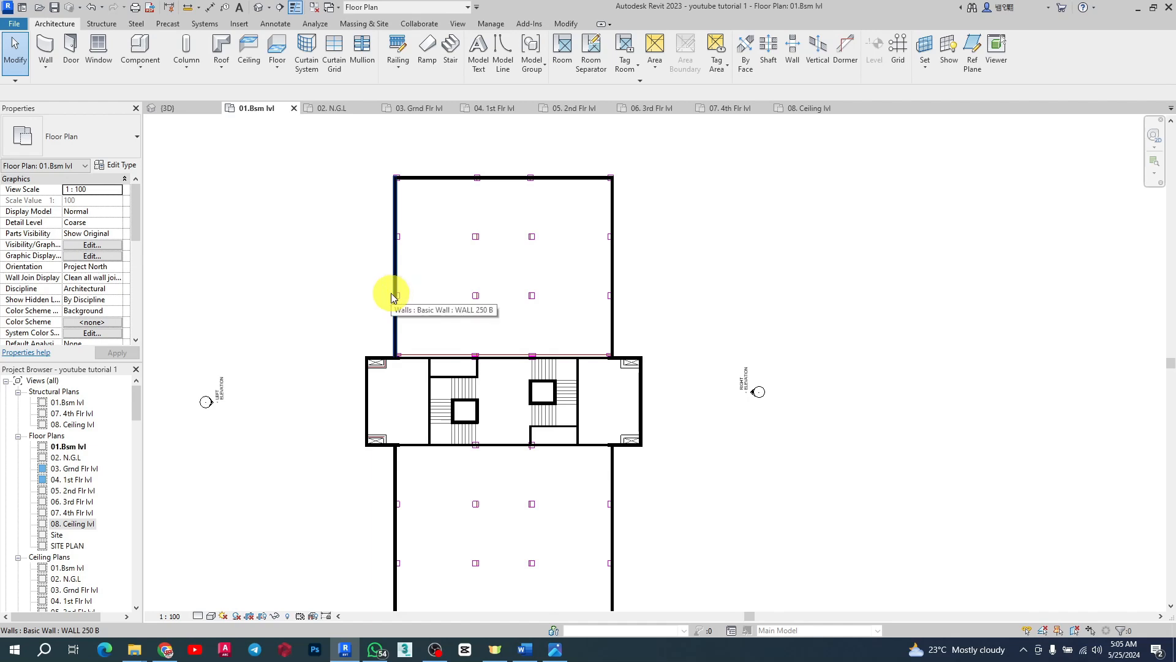
{"action": "scroll", "coordinate": [506, 328], "scroll_direction": "down", "scroll_amount": 3}
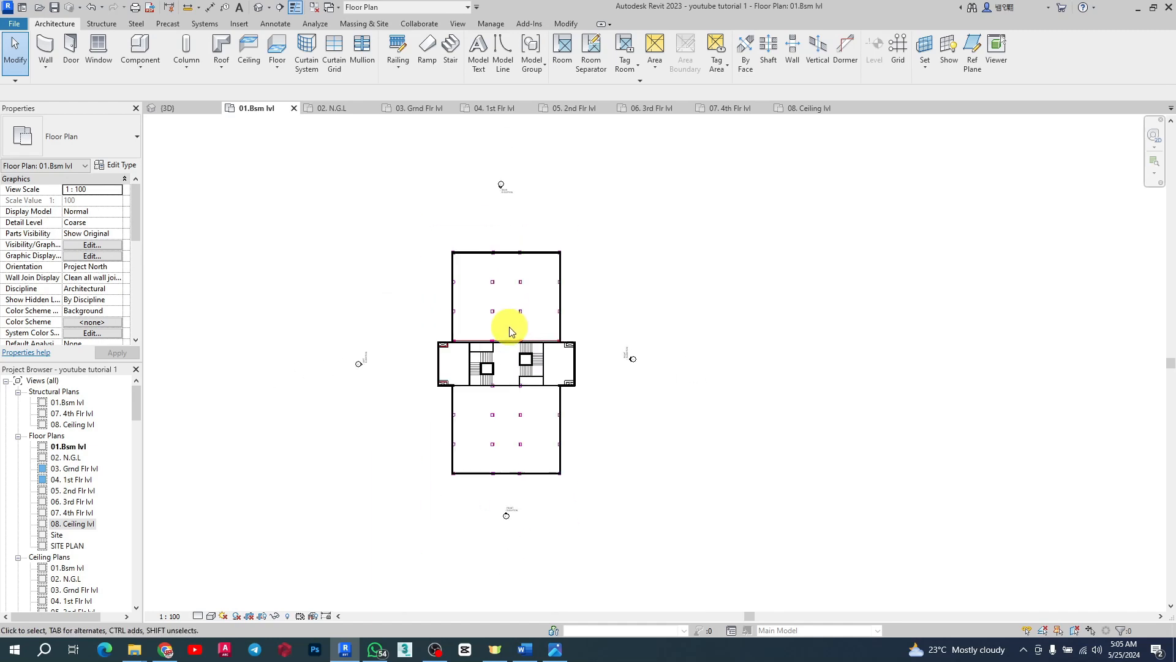
{"action": "scroll", "coordinate": [496, 380], "scroll_direction": "up", "scroll_amount": 2}
{"action": "scroll", "coordinate": [496, 380], "scroll_direction": "up", "scroll_amount": 2}
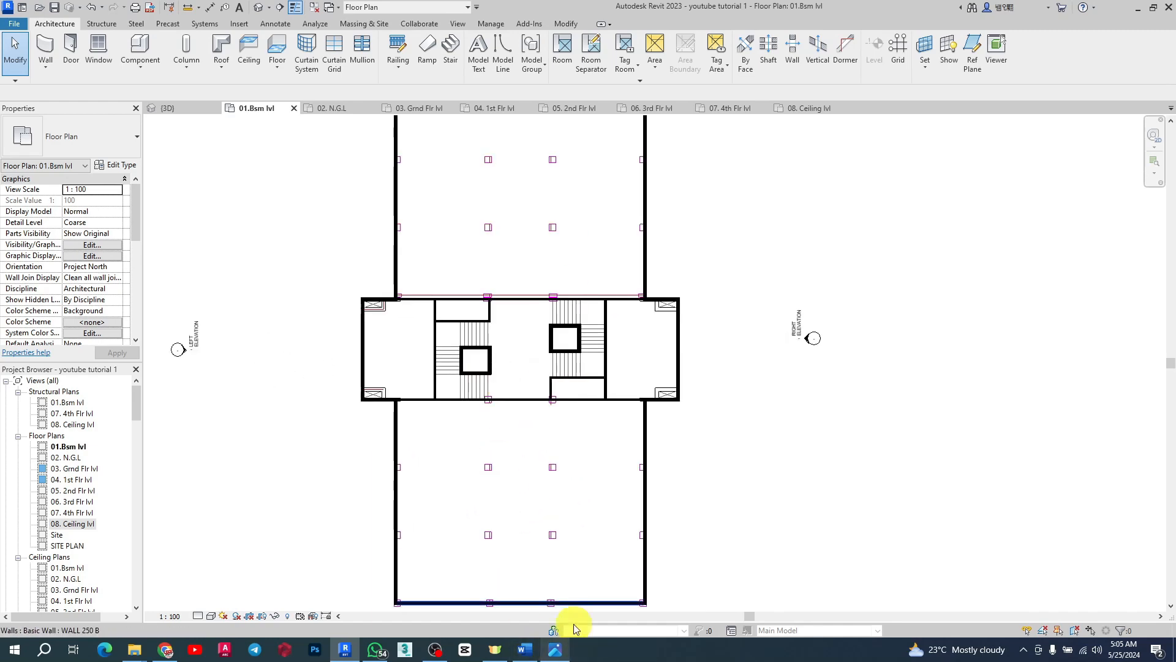
{"action": "scroll", "coordinate": [484, 368], "scroll_direction": "up", "scroll_amount": 3}
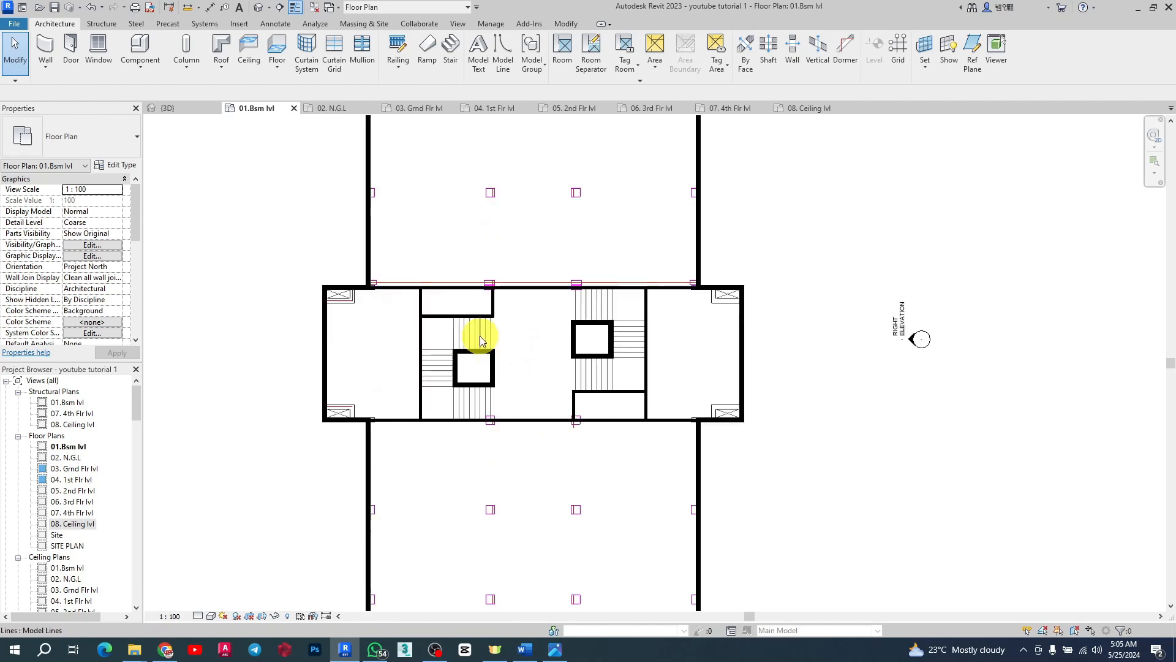
{"action": "scroll", "coordinate": [486, 359], "scroll_direction": "down", "scroll_amount": 1}
{"action": "scroll", "coordinate": [386, 354], "scroll_direction": "up", "scroll_amount": 1}
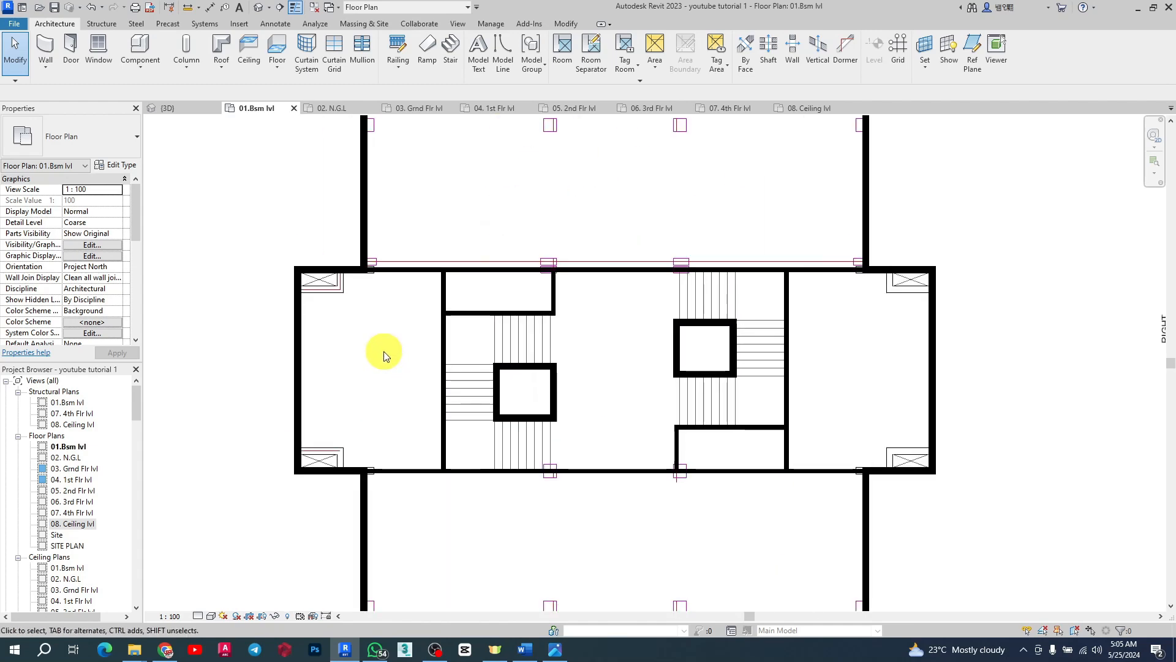
{"action": "scroll", "coordinate": [506, 392], "scroll_direction": "down", "scroll_amount": 3}
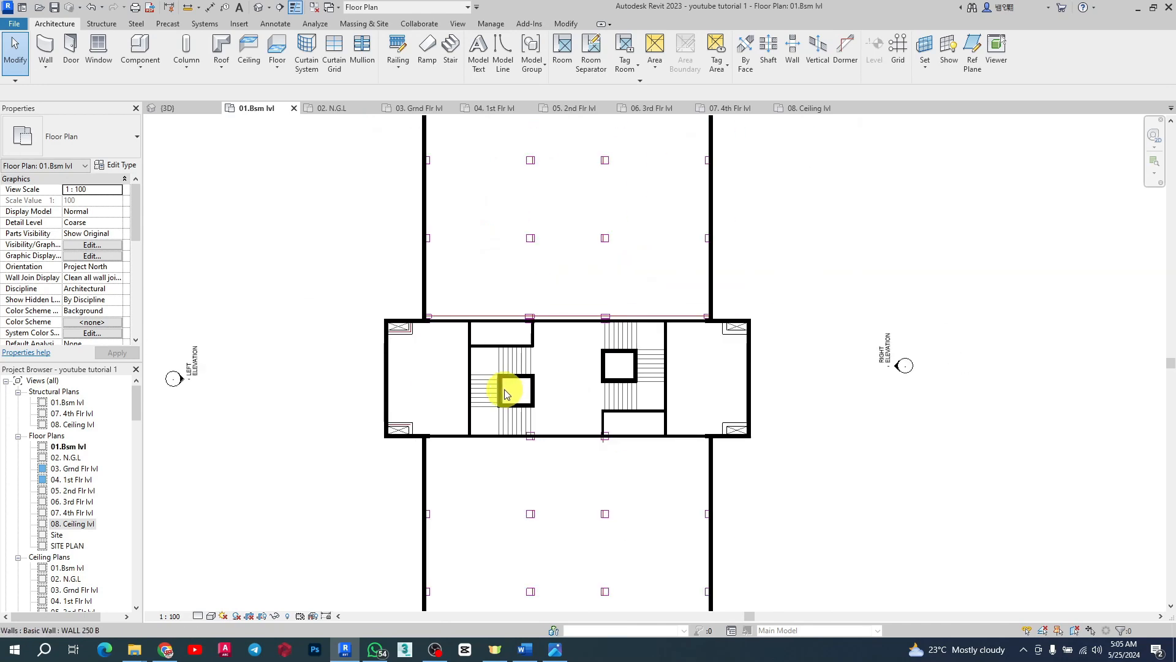
{"action": "scroll", "coordinate": [539, 468], "scroll_direction": "up", "scroll_amount": 4}
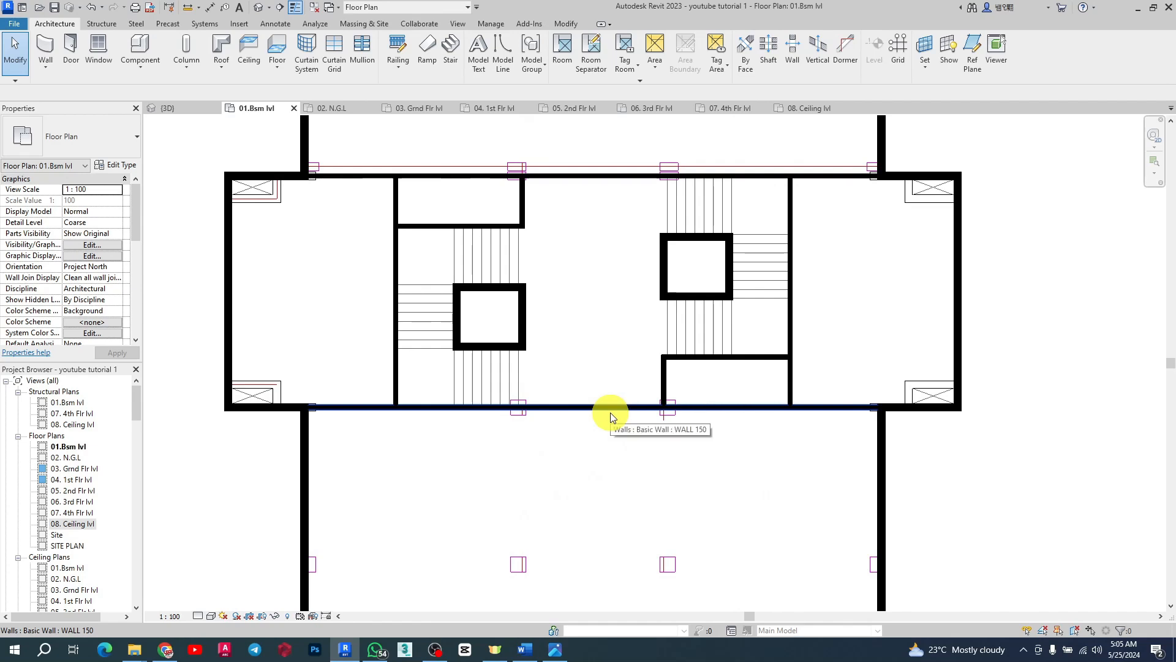
{"action": "scroll", "coordinate": [551, 421], "scroll_direction": "down", "scroll_amount": 3}
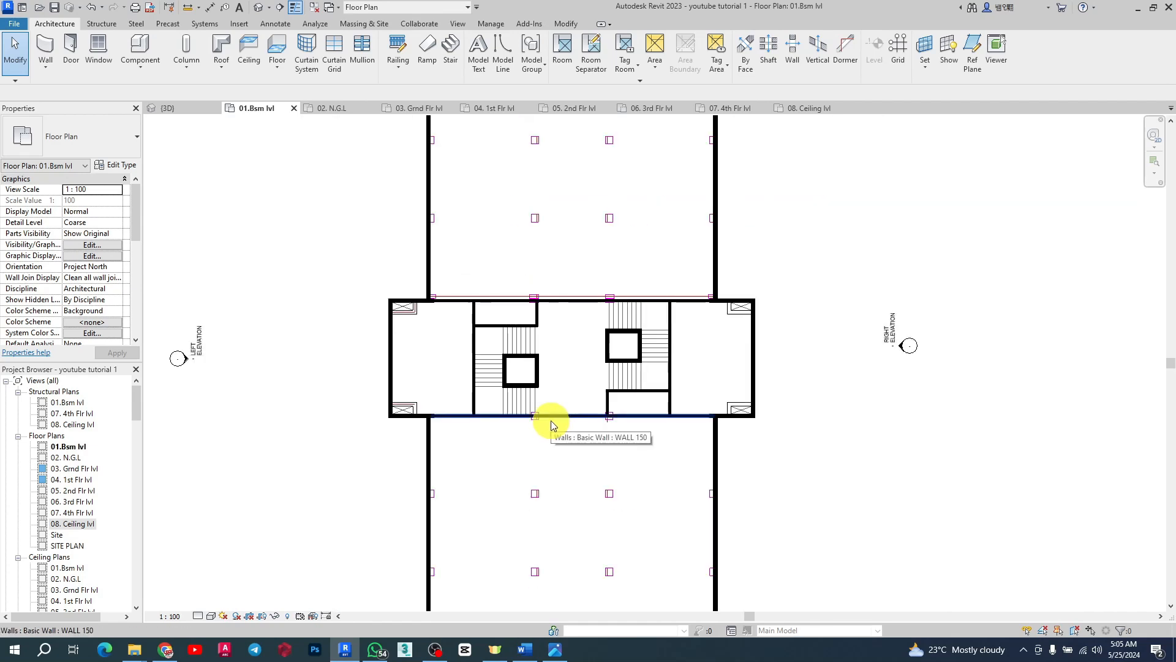
{"action": "scroll", "coordinate": [550, 420], "scroll_direction": "up", "scroll_amount": 3}
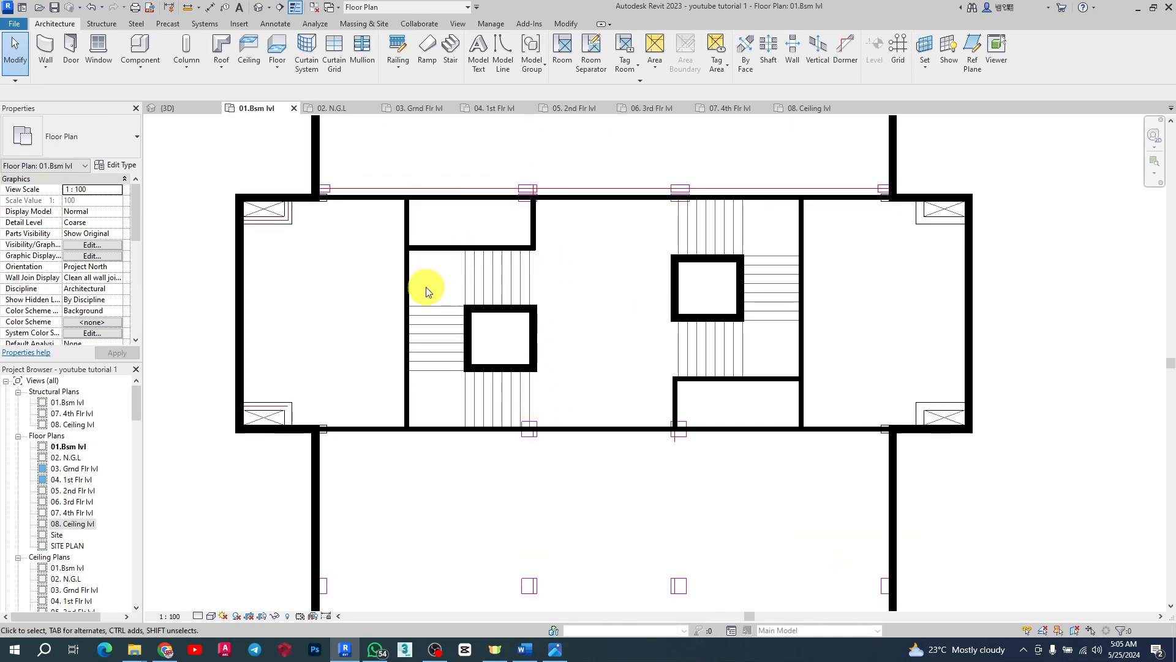
{"action": "scroll", "coordinate": [488, 387], "scroll_direction": "down", "scroll_amount": 3}
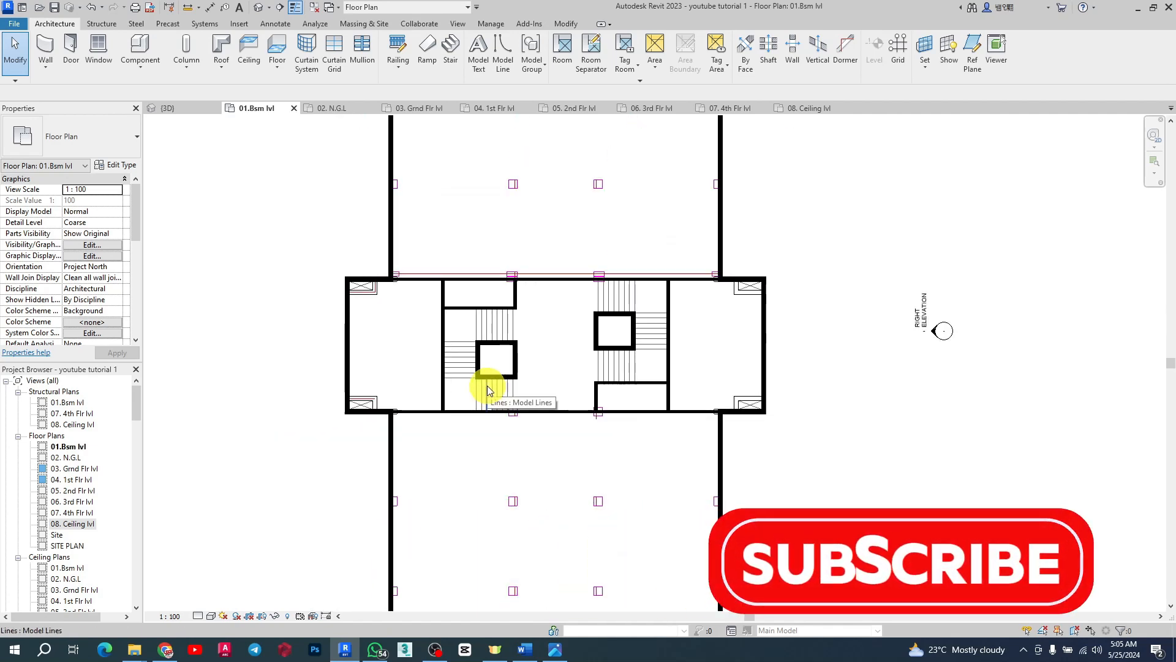
{"action": "scroll", "coordinate": [541, 327], "scroll_direction": "up", "scroll_amount": 3}
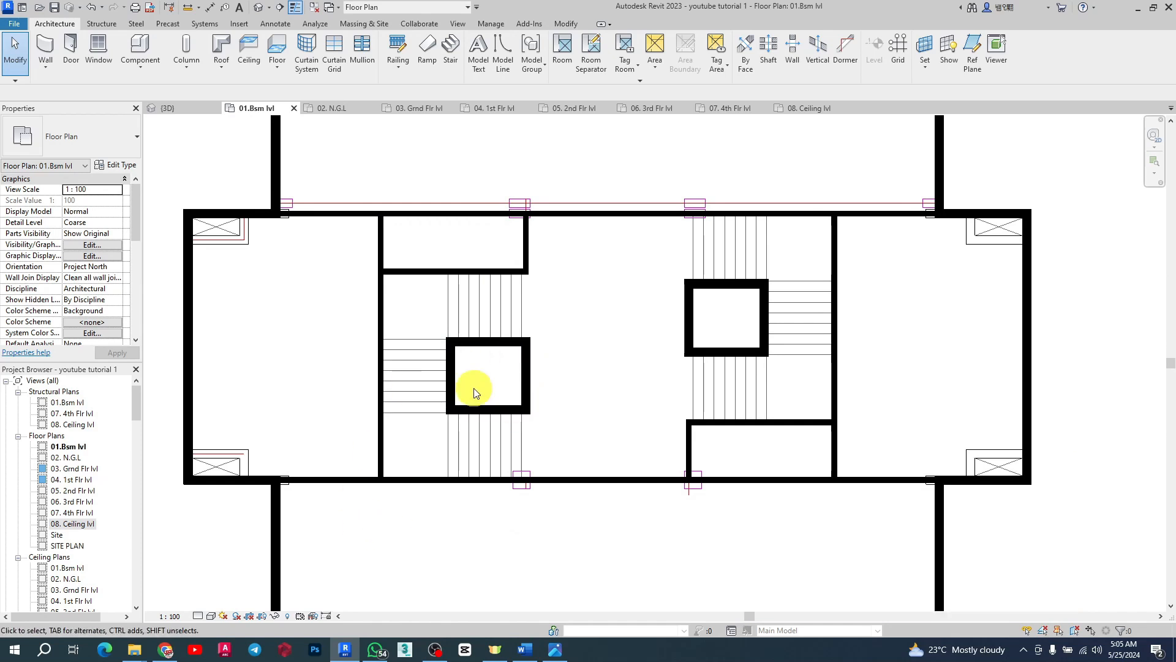
{"action": "scroll", "coordinate": [527, 390], "scroll_direction": "up", "scroll_amount": 3}
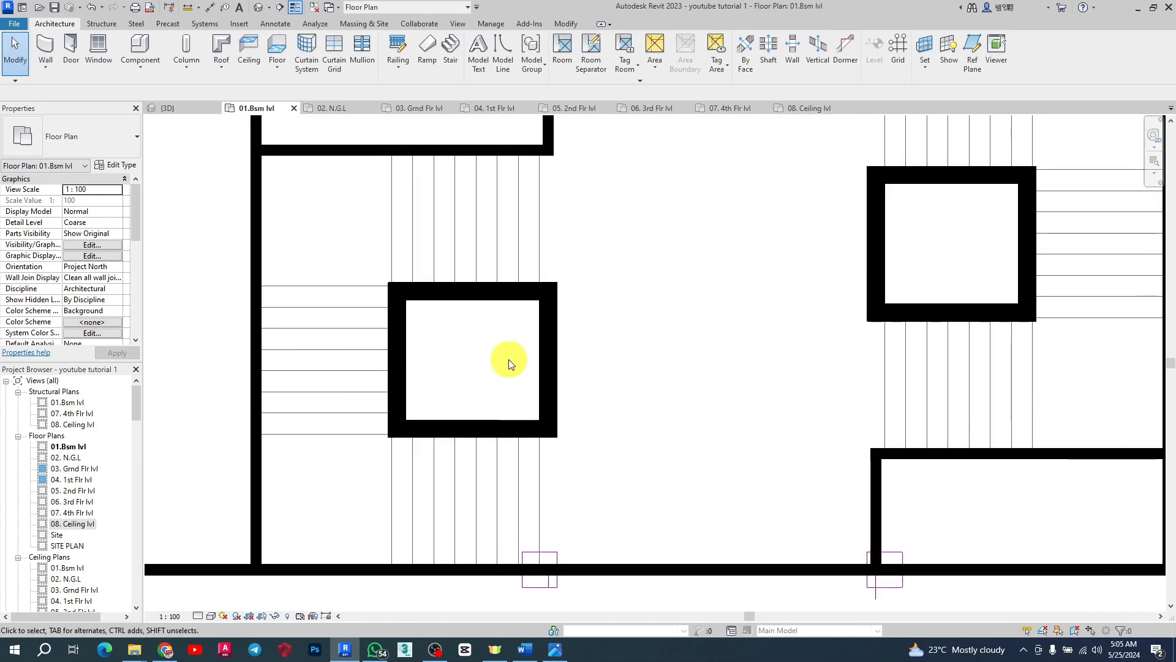
{"action": "scroll", "coordinate": [574, 366], "scroll_direction": "down", "scroll_amount": 2}
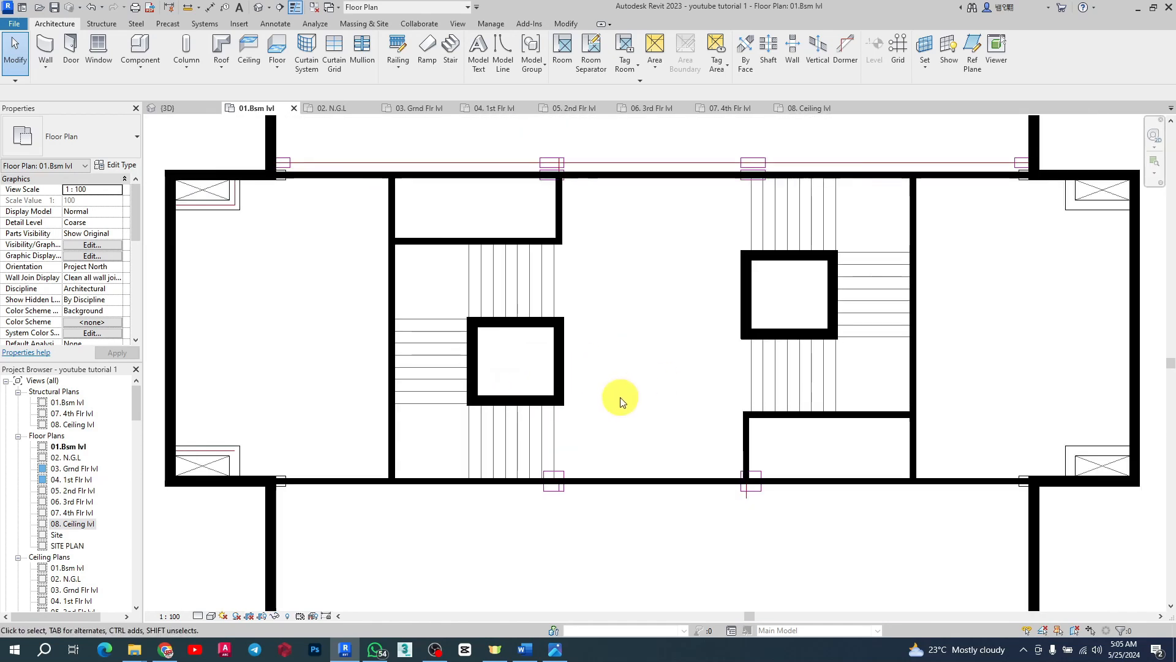
{"action": "scroll", "coordinate": [617, 398], "scroll_direction": "down", "scroll_amount": 2}
{"action": "scroll", "coordinate": [370, 342], "scroll_direction": "up", "scroll_amount": 2}
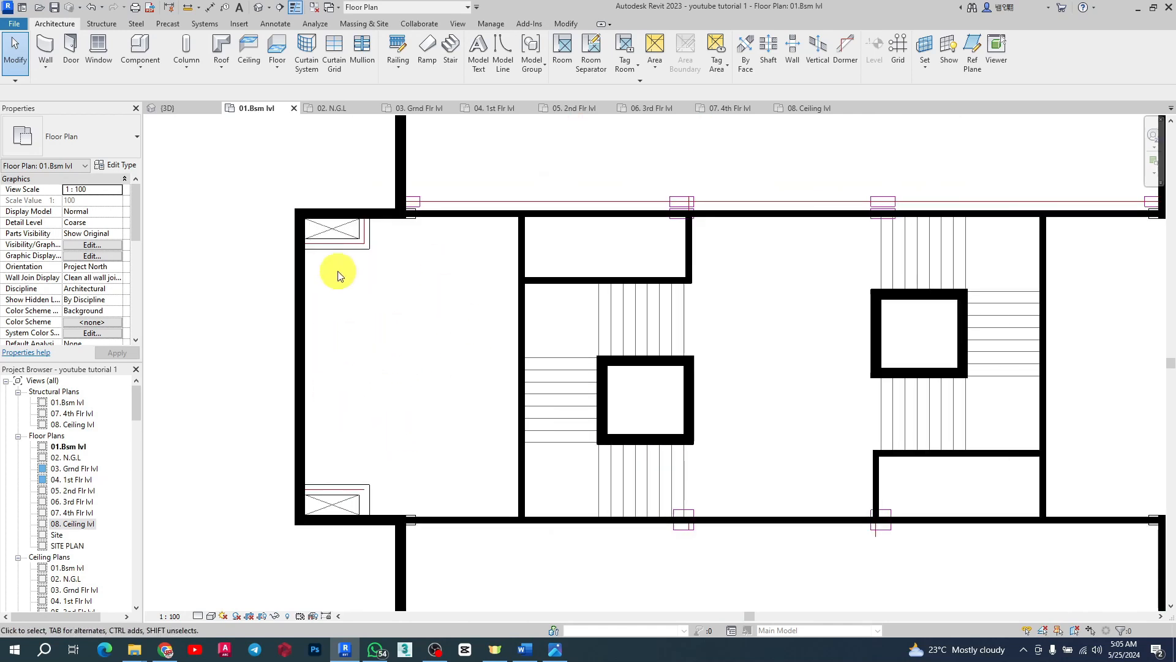
{"action": "scroll", "coordinate": [359, 392], "scroll_direction": "down", "scroll_amount": 2}
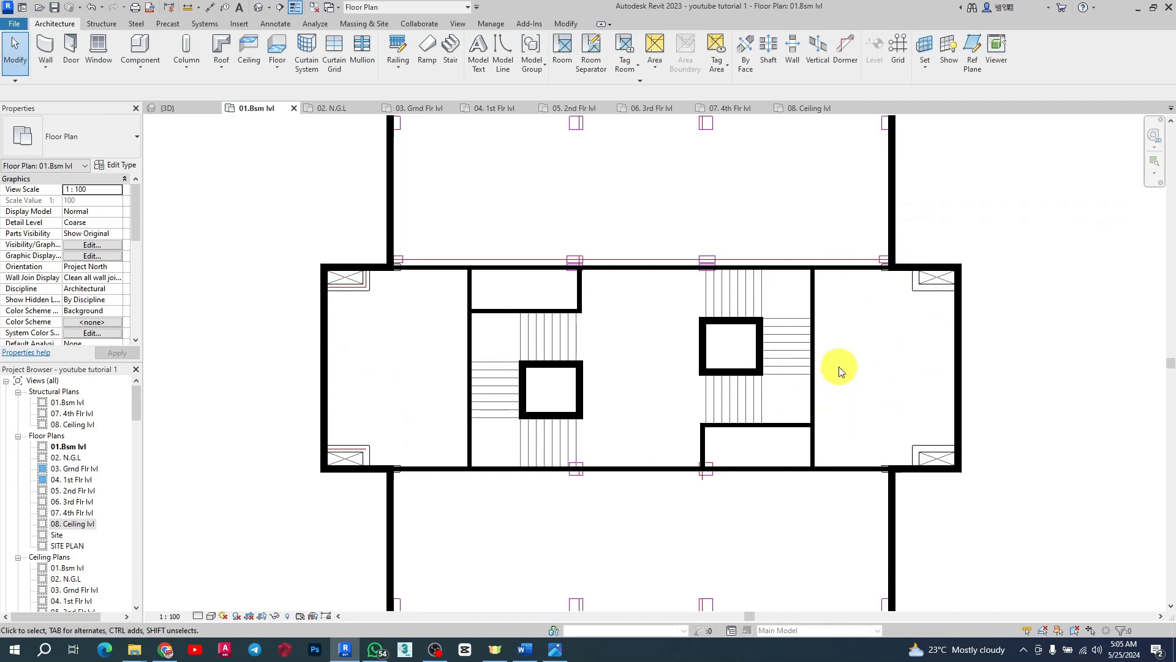
{"action": "scroll", "coordinate": [468, 286], "scroll_direction": "up", "scroll_amount": 4}
{"action": "scroll", "coordinate": [463, 318], "scroll_direction": "down", "scroll_amount": 2}
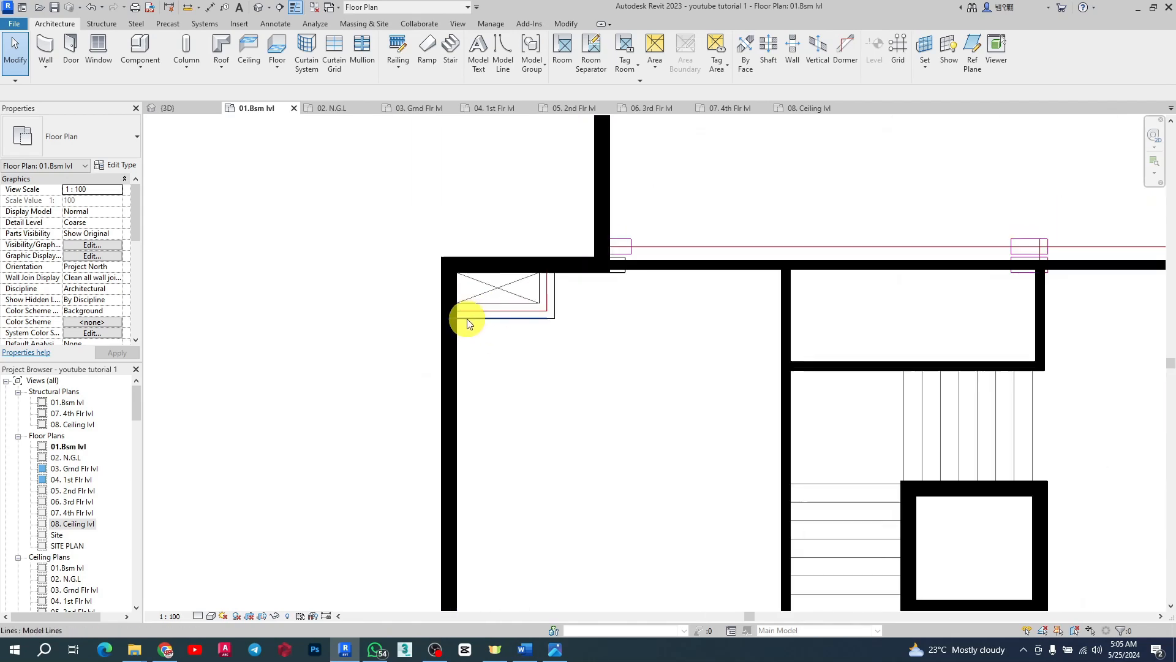
{"action": "scroll", "coordinate": [473, 318], "scroll_direction": "up", "scroll_amount": 3}
{"action": "scroll", "coordinate": [390, 309], "scroll_direction": "down", "scroll_amount": 2}
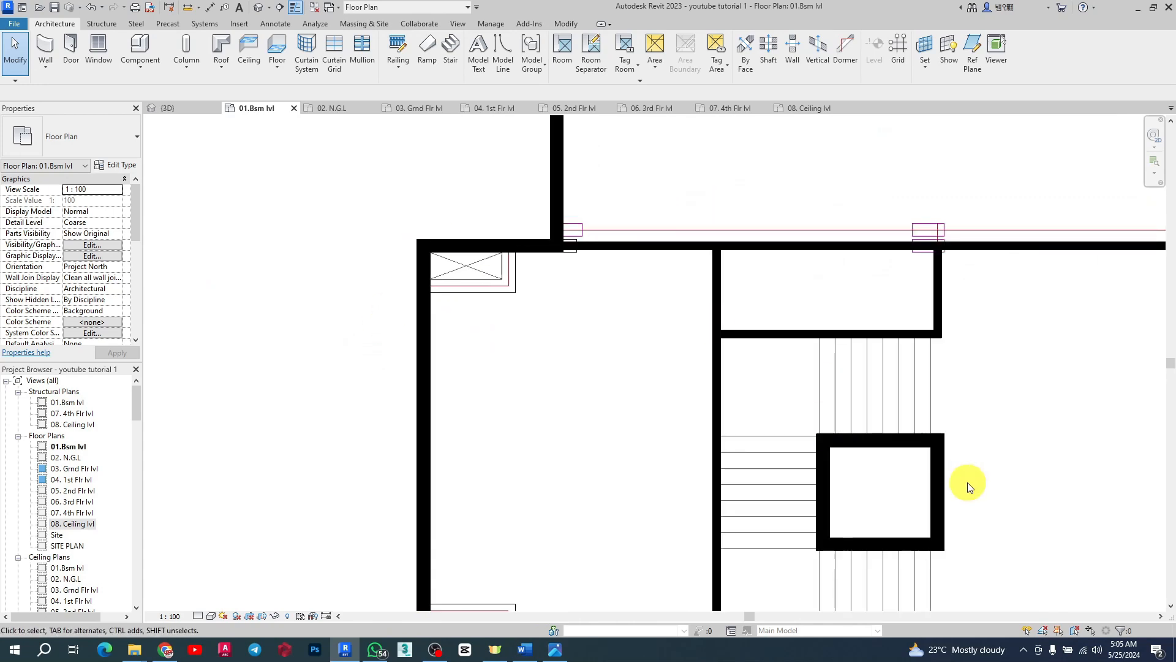
Step: Select the core's walls one at a time to inspect their wall types and extents
{"action": "left_click", "coordinate": [910, 444]}
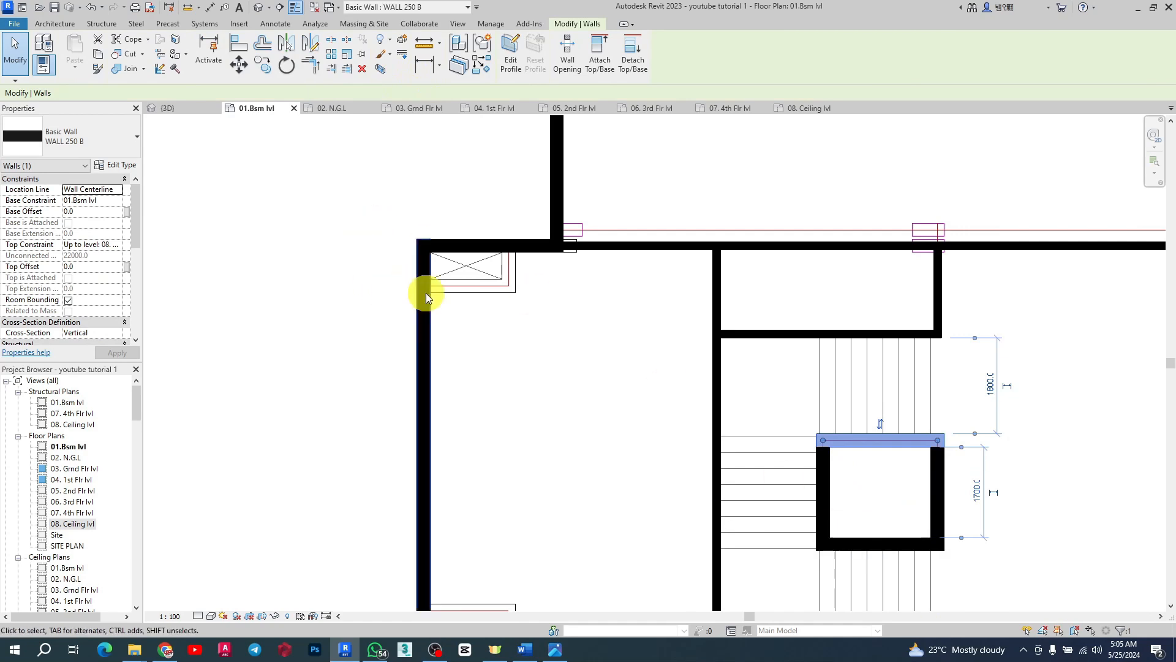
{"action": "scroll", "coordinate": [446, 270], "scroll_direction": "up", "scroll_amount": 1}
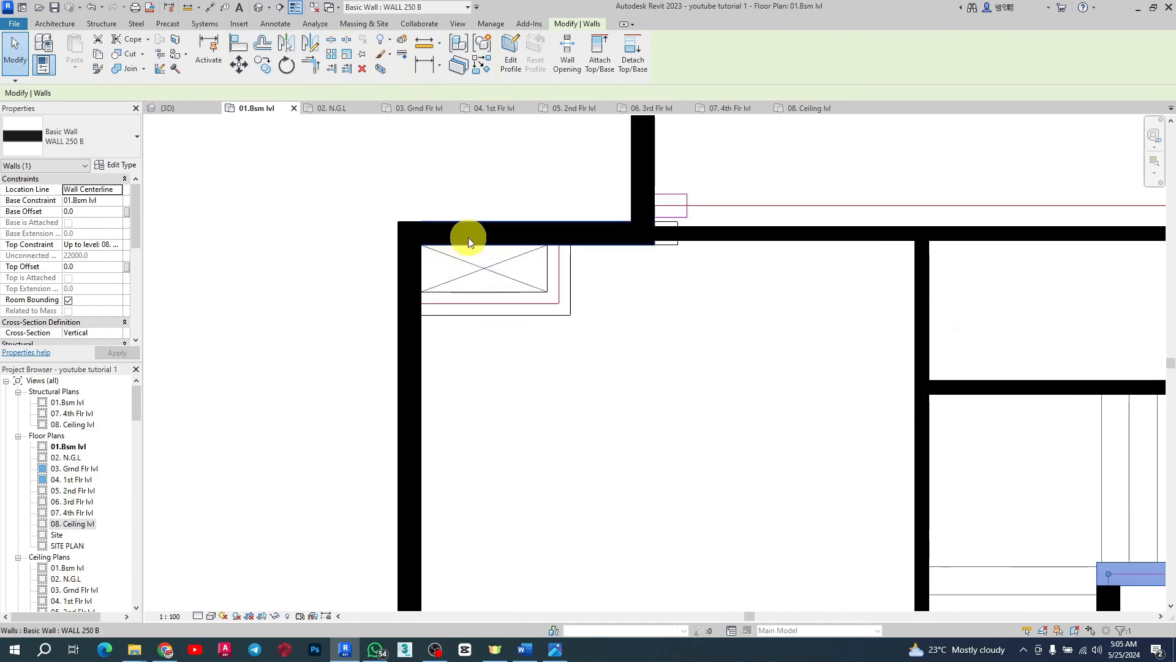
{"action": "scroll", "coordinate": [404, 310], "scroll_direction": "down", "scroll_amount": 1}
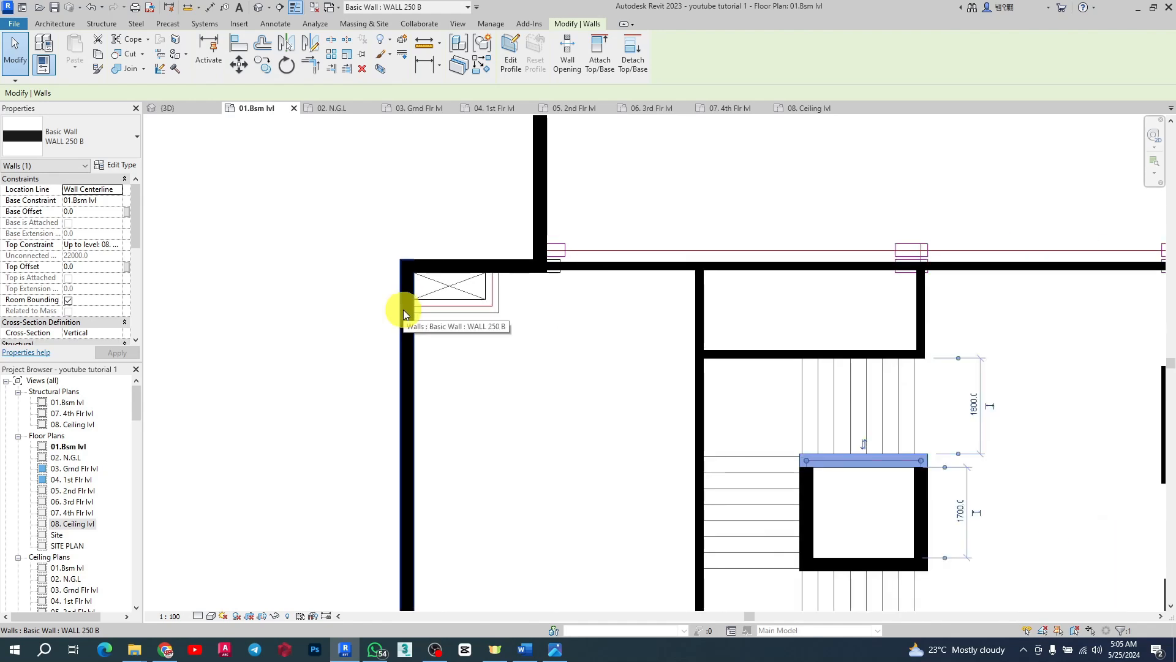
{"action": "left_click", "coordinate": [412, 350]}
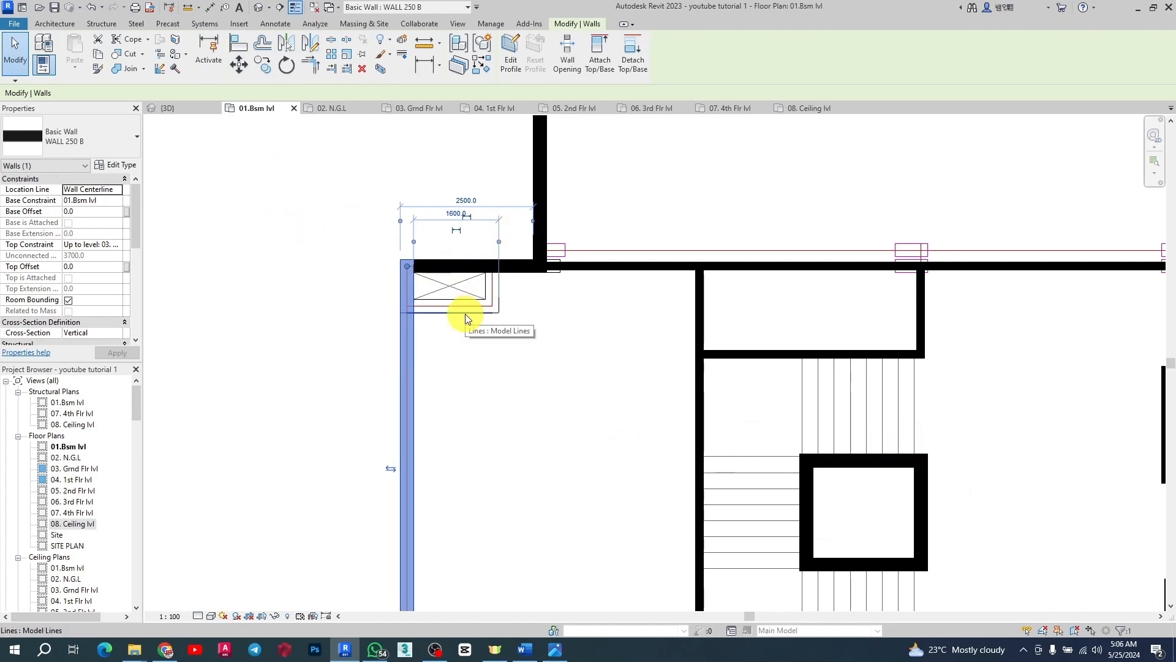
{"action": "left_click", "coordinate": [457, 265]}
{"action": "scroll", "coordinate": [402, 270], "scroll_direction": "up", "scroll_amount": 1}
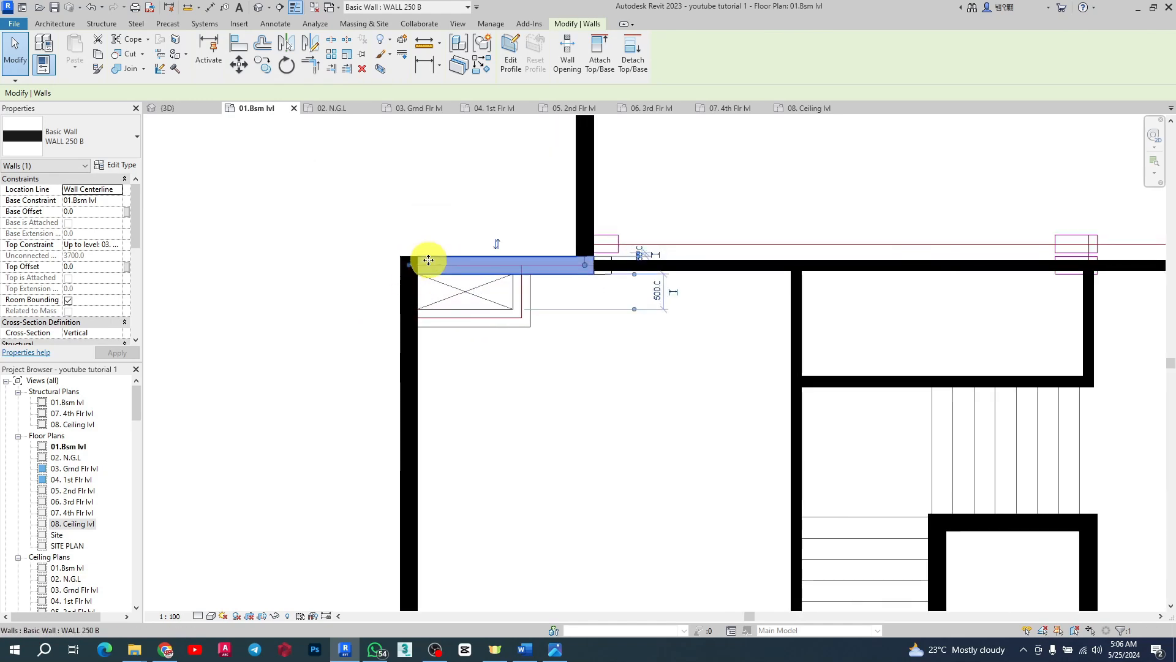
{"action": "left_click", "coordinate": [558, 341]}
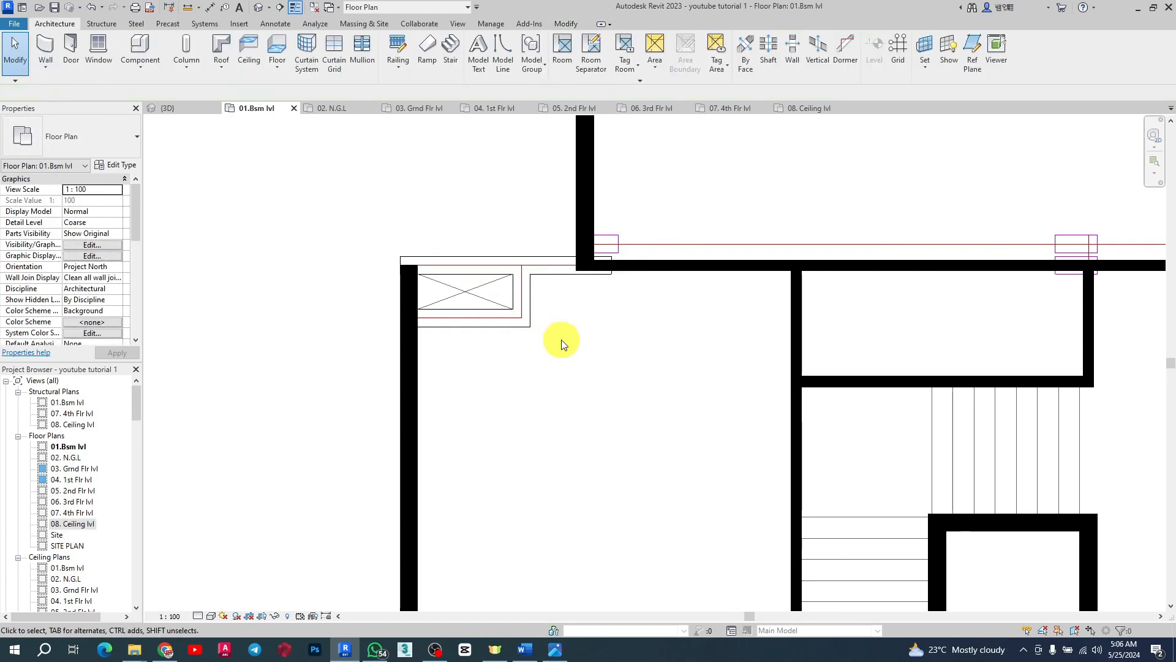
{"action": "scroll", "coordinate": [559, 341], "scroll_direction": "down", "scroll_amount": 2}
{"action": "scroll", "coordinate": [456, 282], "scroll_direction": "up", "scroll_amount": 1}
Step: Shorten the left core wall by dragging its end back to stop at the edge of the shaft box
{"action": "left_click", "coordinate": [462, 294]}
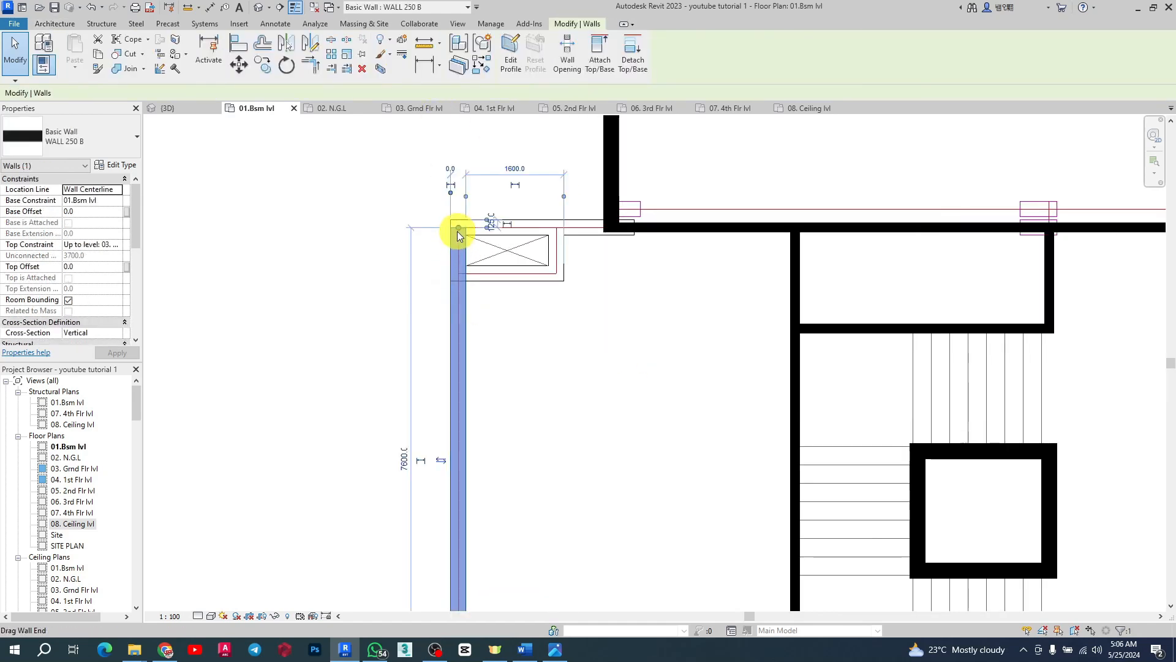
{"action": "left_click_drag", "start_coordinate": [458, 229], "coordinate": [481, 267]}
{"action": "scroll", "coordinate": [440, 290], "scroll_direction": "up", "scroll_amount": 3}
{"action": "scroll", "coordinate": [412, 195], "scroll_direction": "down", "scroll_amount": 5}
{"action": "scroll", "coordinate": [438, 326], "scroll_direction": "up", "scroll_amount": 2}
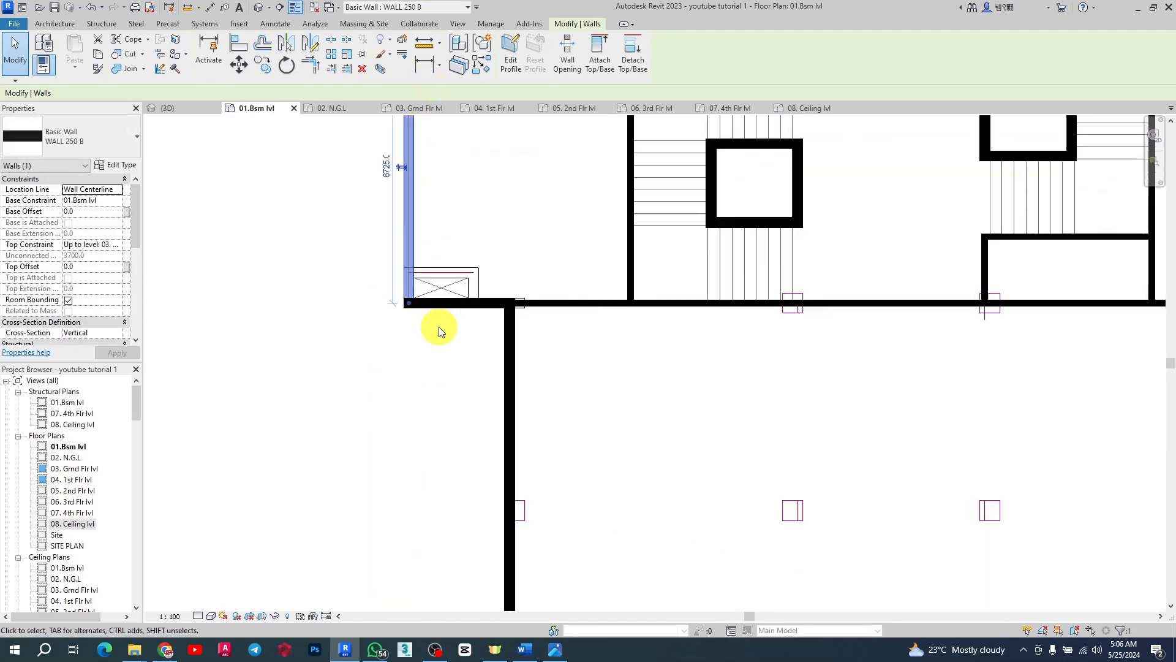
{"action": "left_click_drag", "start_coordinate": [407, 301], "coordinate": [408, 271]}
{"action": "left_click", "coordinate": [409, 262]}
{"action": "scroll", "coordinate": [407, 266], "scroll_direction": "up", "scroll_amount": 3}
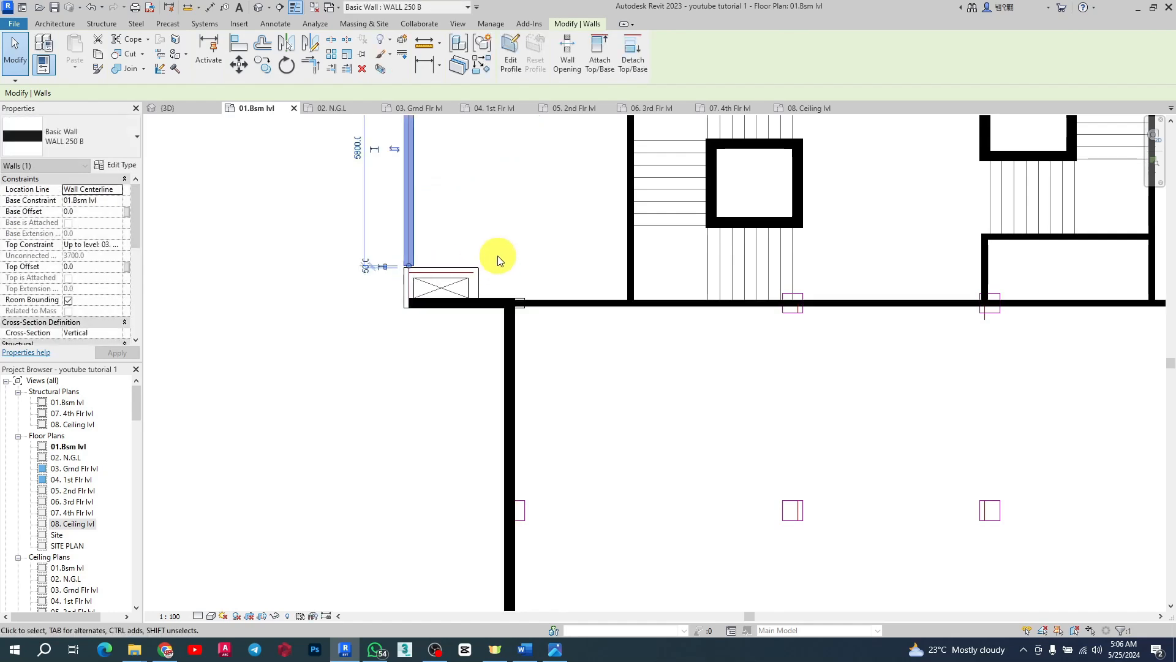
Step: Use Align to line up the core walls with the edge lines of the shaft boxes
{"action": "left_click", "coordinate": [239, 51]}
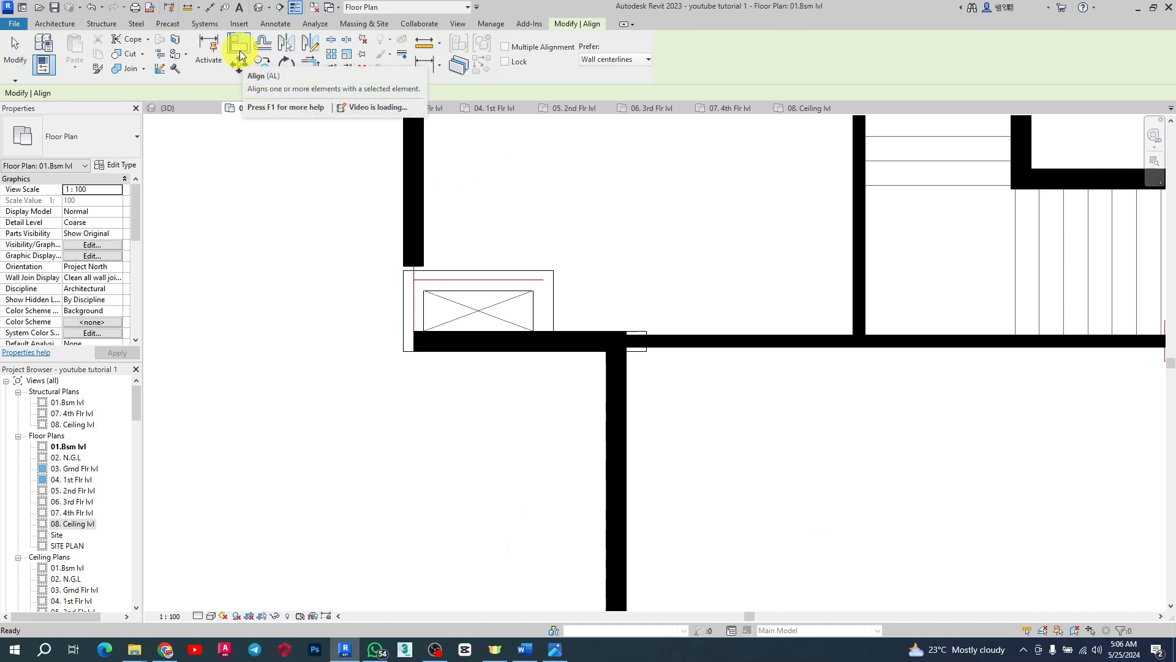
{"action": "left_click", "coordinate": [442, 269]}
{"action": "scroll", "coordinate": [425, 266], "scroll_direction": "up", "scroll_amount": 3}
{"action": "left_click", "coordinate": [407, 266]}
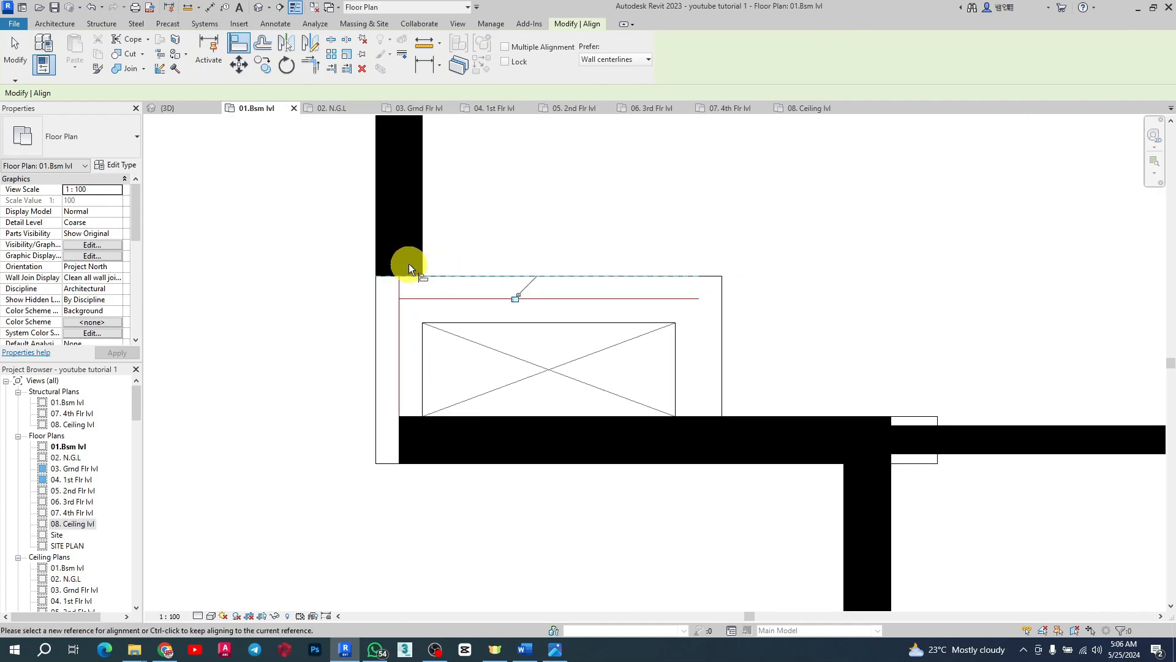
{"action": "scroll", "coordinate": [337, 311], "scroll_direction": "down", "scroll_amount": 5}
{"action": "scroll", "coordinate": [612, 300], "scroll_direction": "up", "scroll_amount": 3}
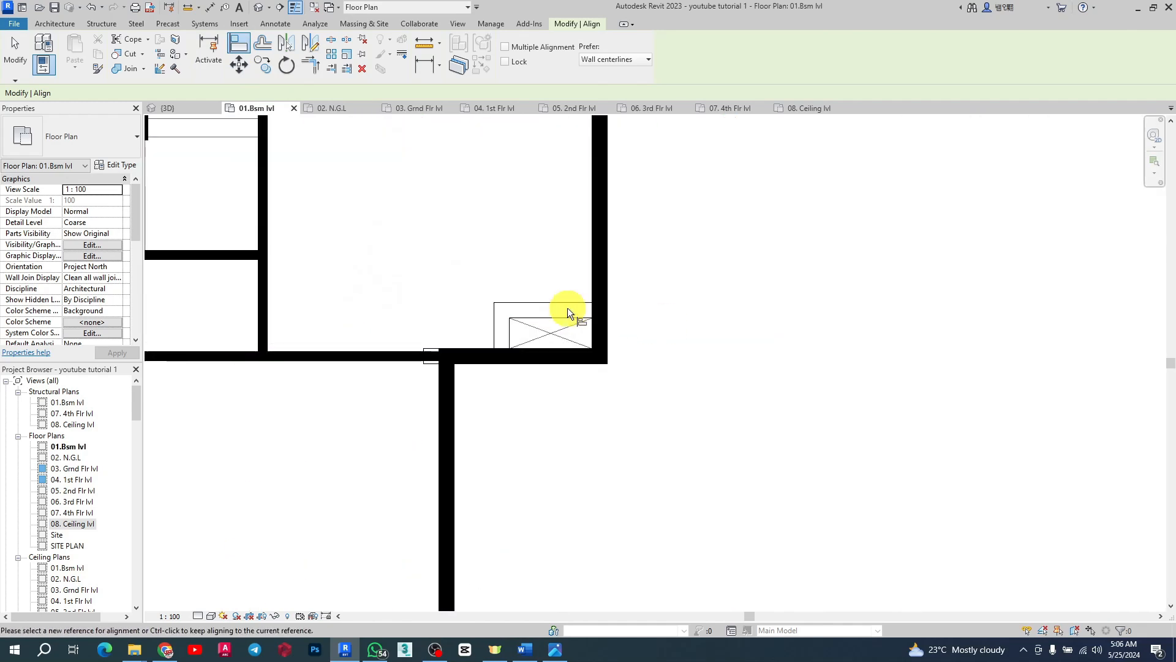
{"action": "left_click", "coordinate": [562, 302]}
{"action": "left_click", "coordinate": [601, 364]}
{"action": "key", "text": "Escape"}
Step: Shorten the vertical core wall beside the shaft so it ends at the shaft box's top edge
{"action": "left_click", "coordinate": [605, 359]}
{"action": "left_click_drag", "start_coordinate": [599, 357], "coordinate": [600, 329]}
{"action": "scroll", "coordinate": [550, 280], "scroll_direction": "up", "scroll_amount": 2}
{"action": "scroll", "coordinate": [551, 283], "scroll_direction": "up", "scroll_amount": 2}
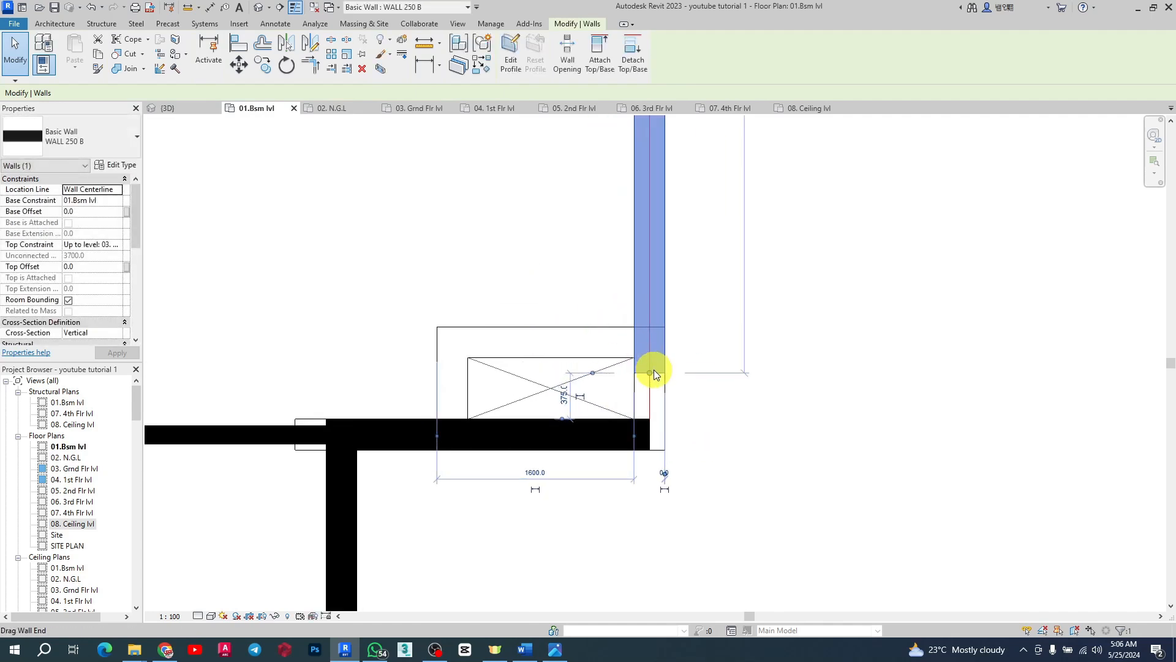
{"action": "left_click_drag", "start_coordinate": [651, 371], "coordinate": [648, 327]}
{"action": "scroll", "coordinate": [737, 351], "scroll_direction": "down", "scroll_amount": 3}
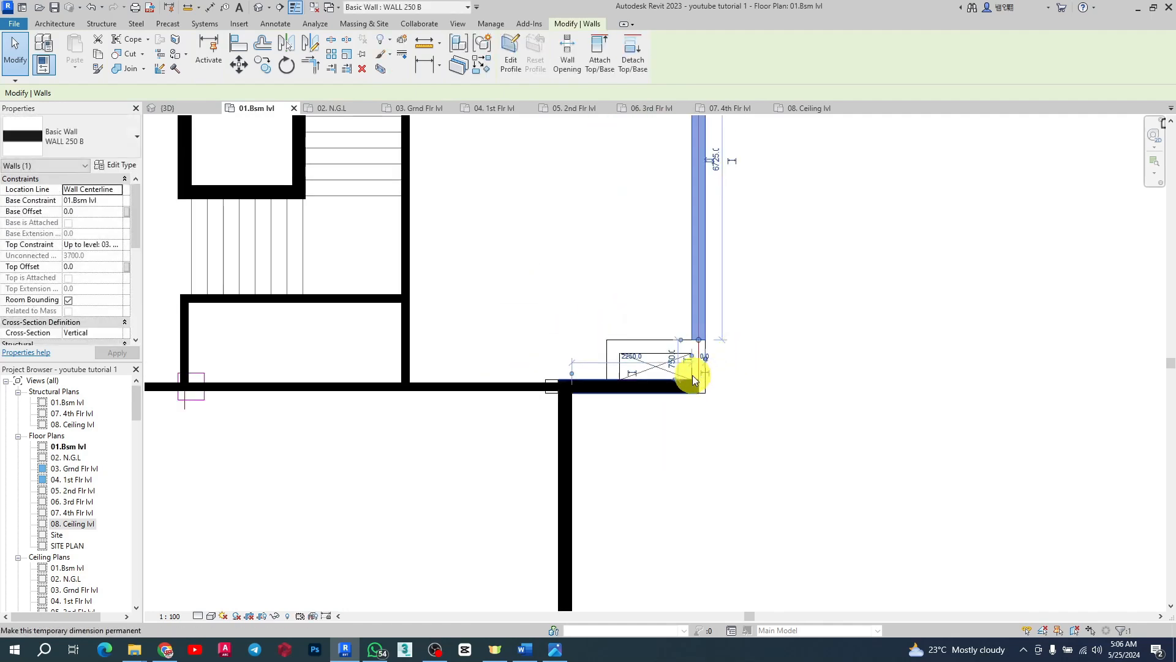
Step: Select the horizontal core walls beside the right-hand shafts to inspect their type and extent
{"action": "key", "text": "Escape"}
{"action": "left_click", "coordinate": [666, 399]}
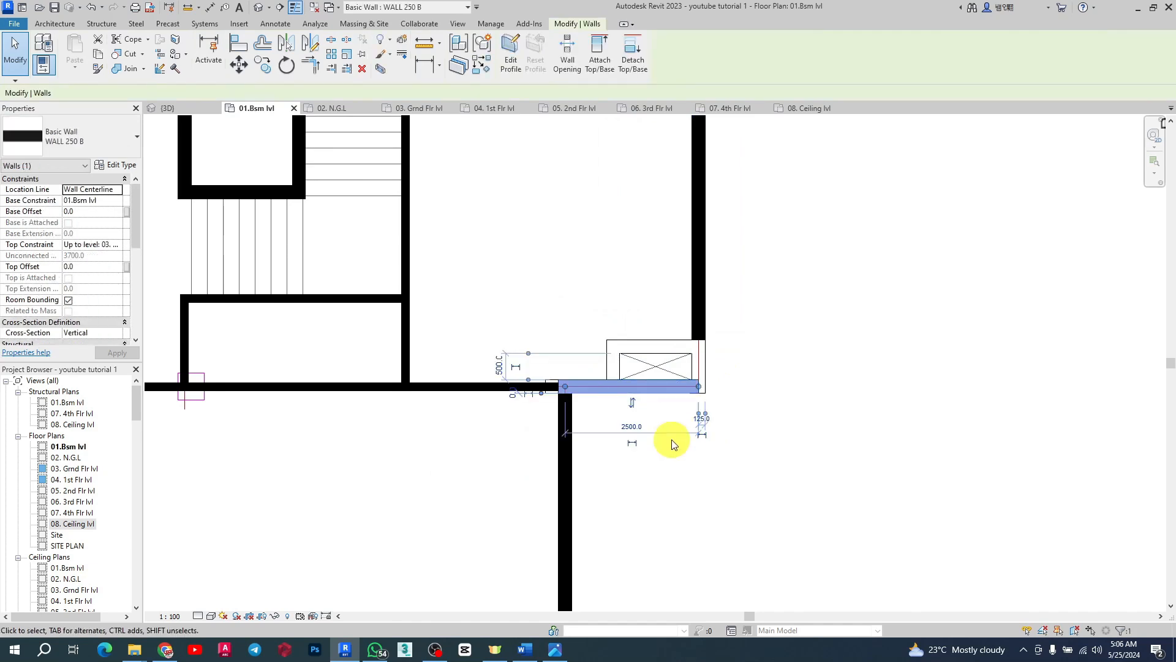
{"action": "key", "text": "Escape"}
{"action": "scroll", "coordinate": [688, 429], "scroll_direction": "down", "scroll_amount": 3}
{"action": "scroll", "coordinate": [677, 378], "scroll_direction": "up", "scroll_amount": 5}
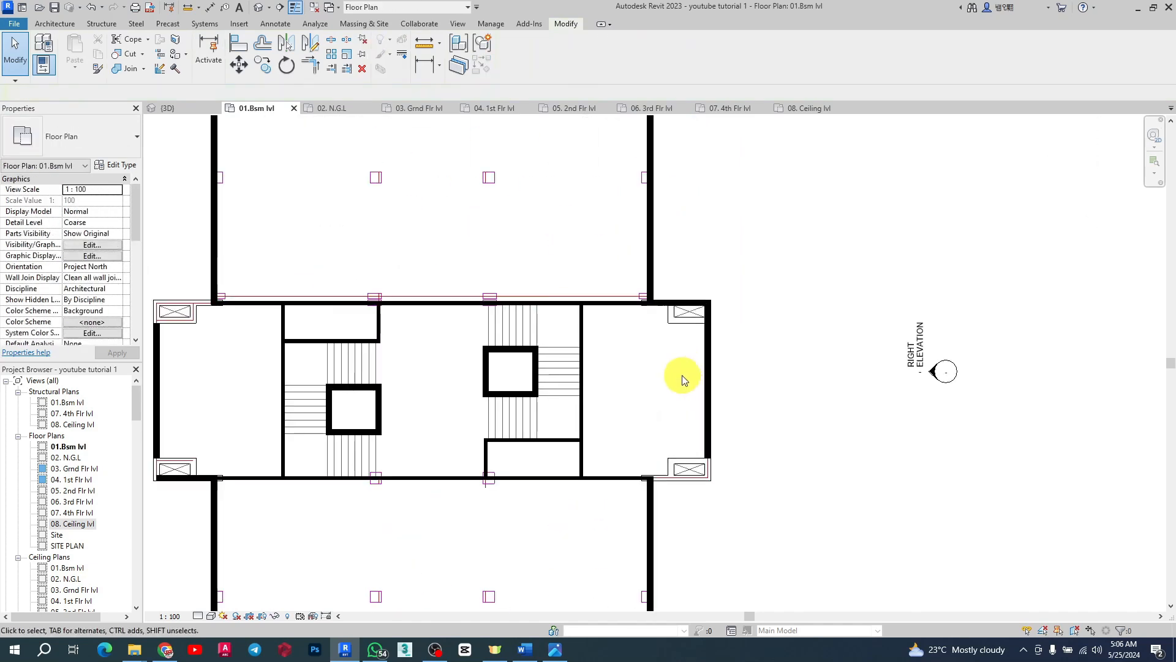
{"action": "left_click", "coordinate": [714, 316]}
{"action": "scroll", "coordinate": [763, 319], "scroll_direction": "up", "scroll_amount": 2}
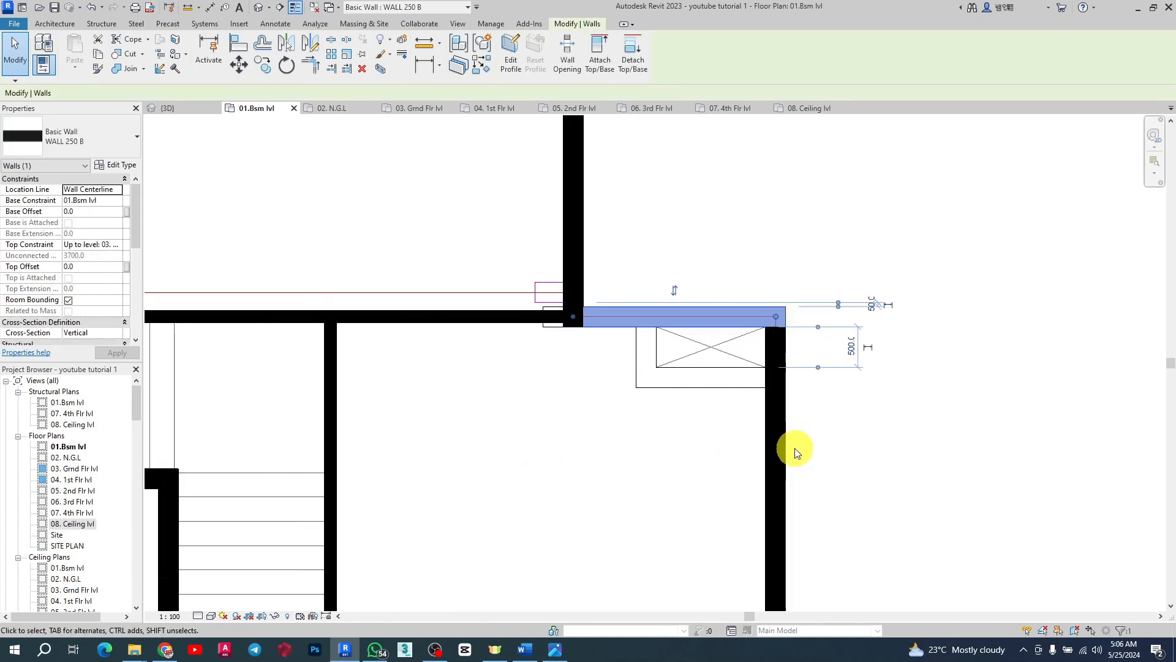
{"action": "key", "text": "Escape"}
Step: Pull the top end of the right outer core wall down so it starts below the upper-right shaft box
{"action": "left_click", "coordinate": [778, 402]}
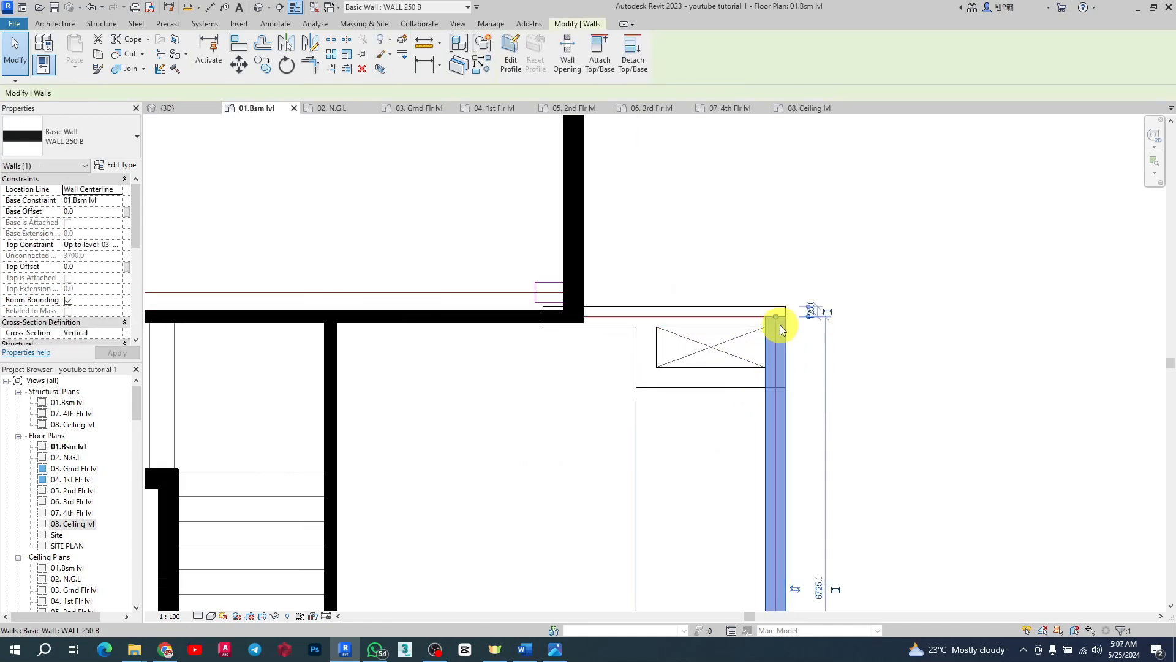
{"action": "left_click_drag", "start_coordinate": [774, 315], "coordinate": [777, 387]}
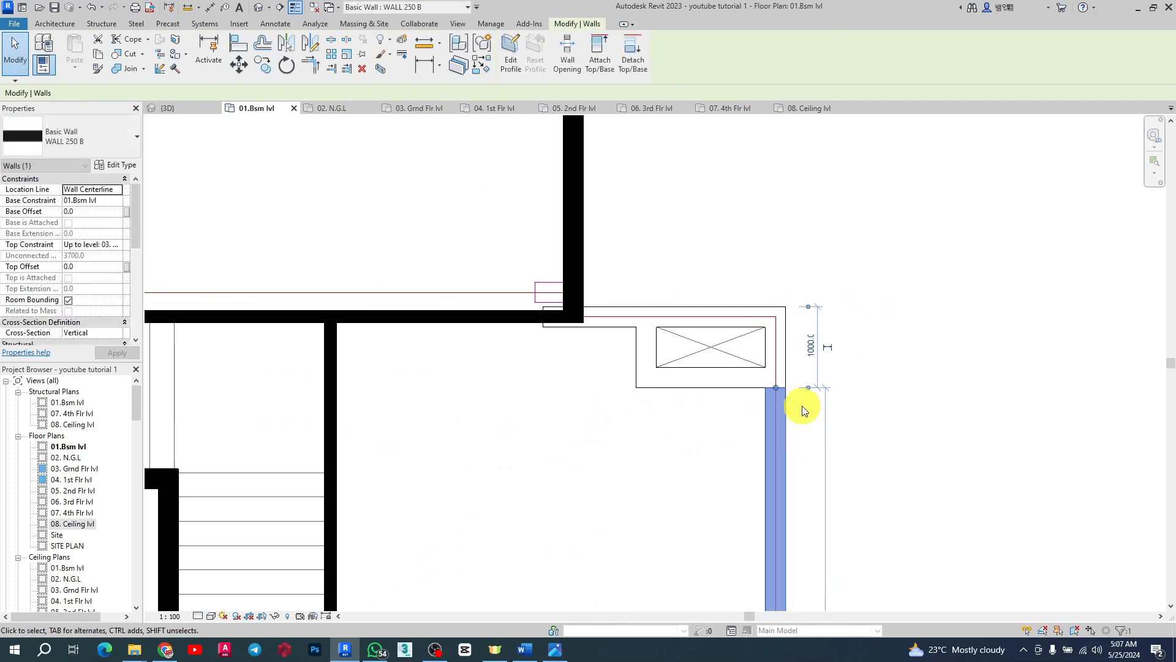
{"action": "scroll", "coordinate": [721, 355], "scroll_direction": "up", "scroll_amount": 2}
{"action": "key", "text": "Escape"}
{"action": "scroll", "coordinate": [883, 374], "scroll_direction": "down", "scroll_amount": 2}
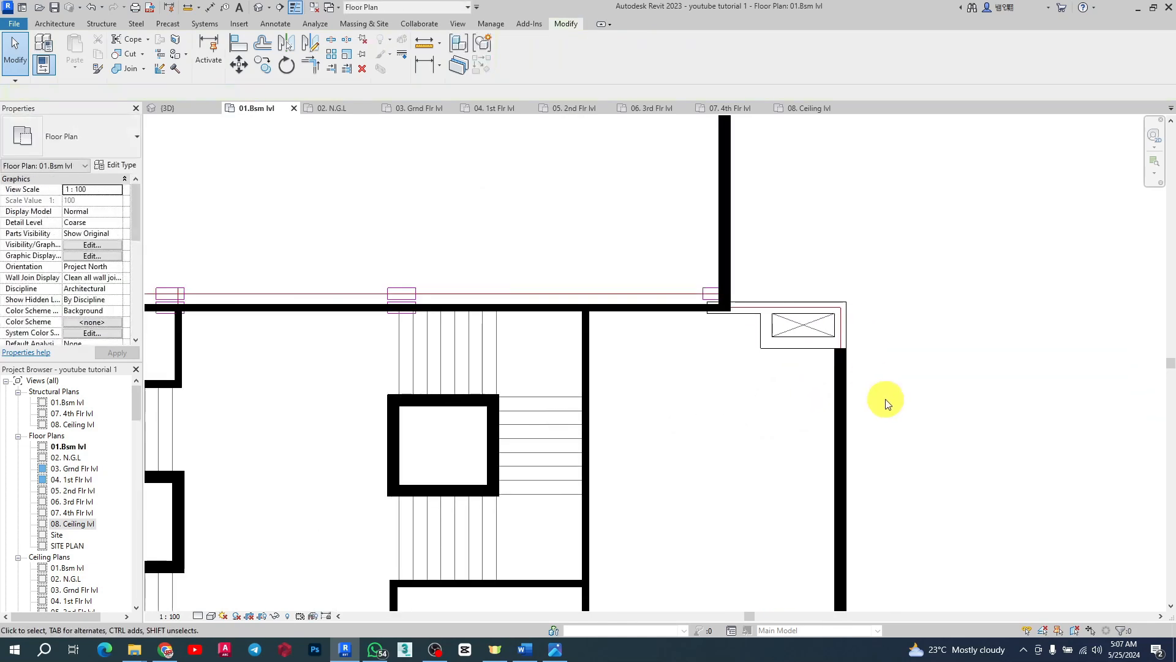
{"action": "scroll", "coordinate": [869, 377], "scroll_direction": "down", "scroll_amount": 2}
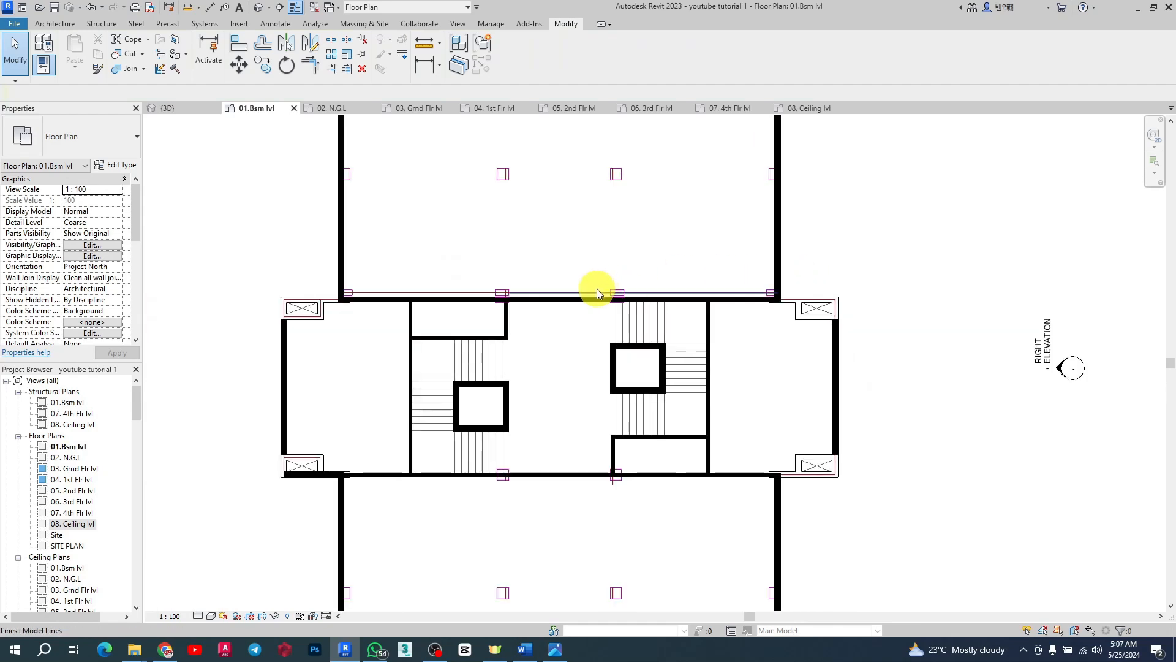
{"action": "scroll", "coordinate": [481, 486], "scroll_direction": "up", "scroll_amount": 2}
{"action": "left_click", "coordinate": [675, 321]}
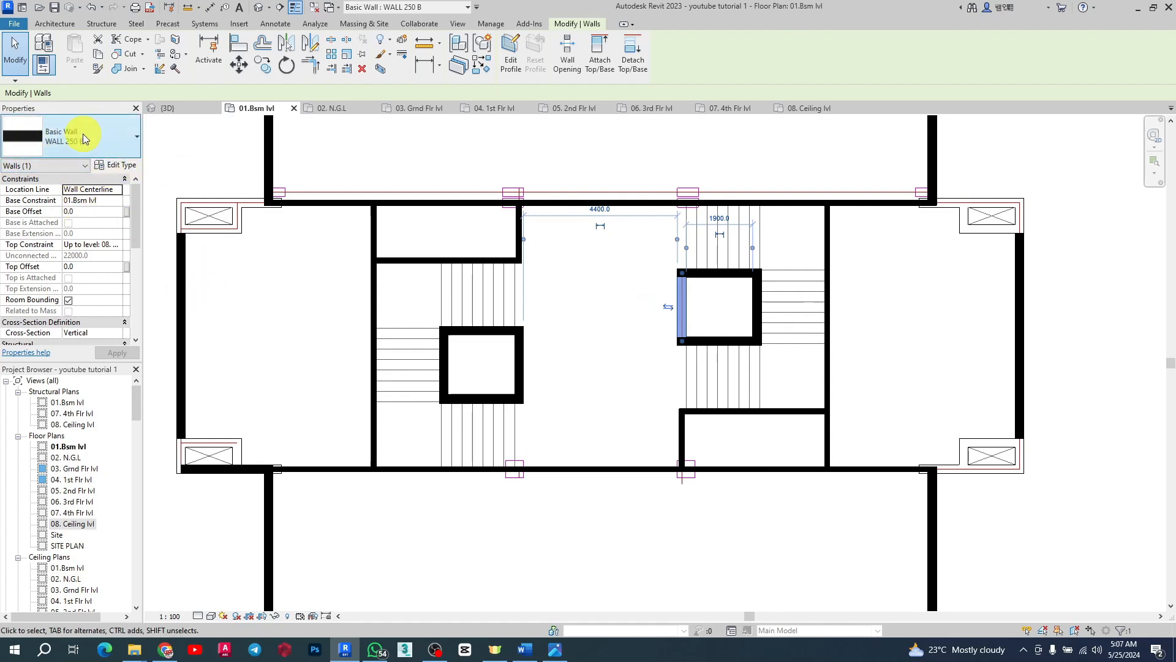
{"action": "left_click", "coordinate": [484, 68]}
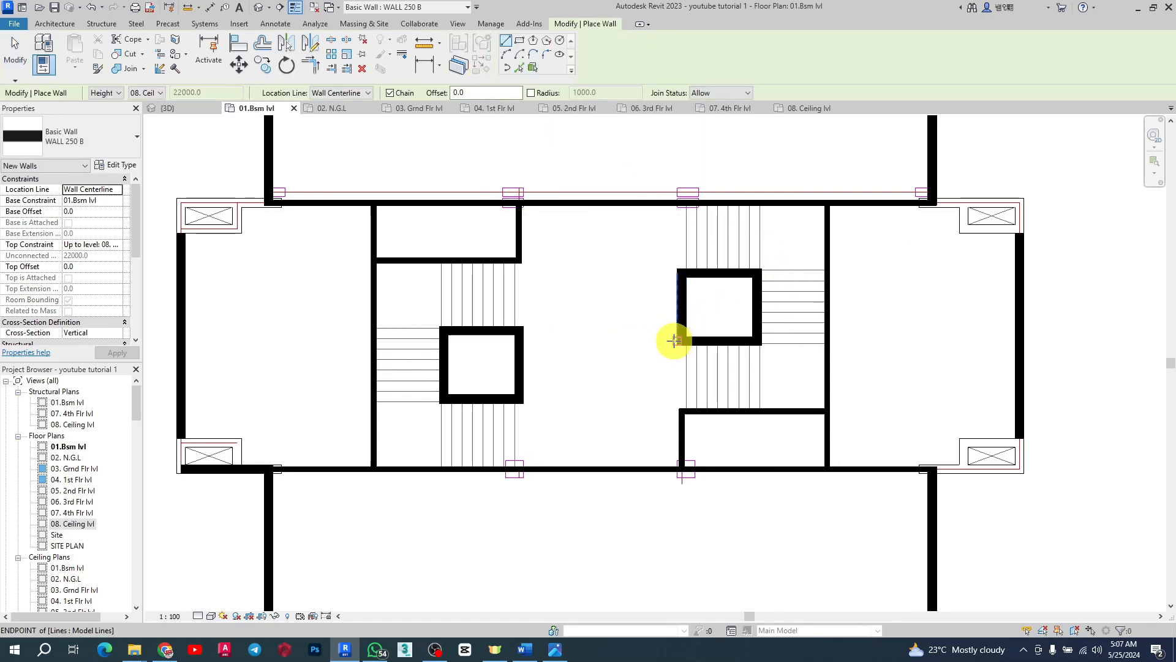
{"action": "scroll", "coordinate": [679, 317], "scroll_direction": "down", "scroll_amount": 3}
{"action": "scroll", "coordinate": [538, 284], "scroll_direction": "up", "scroll_amount": 5}
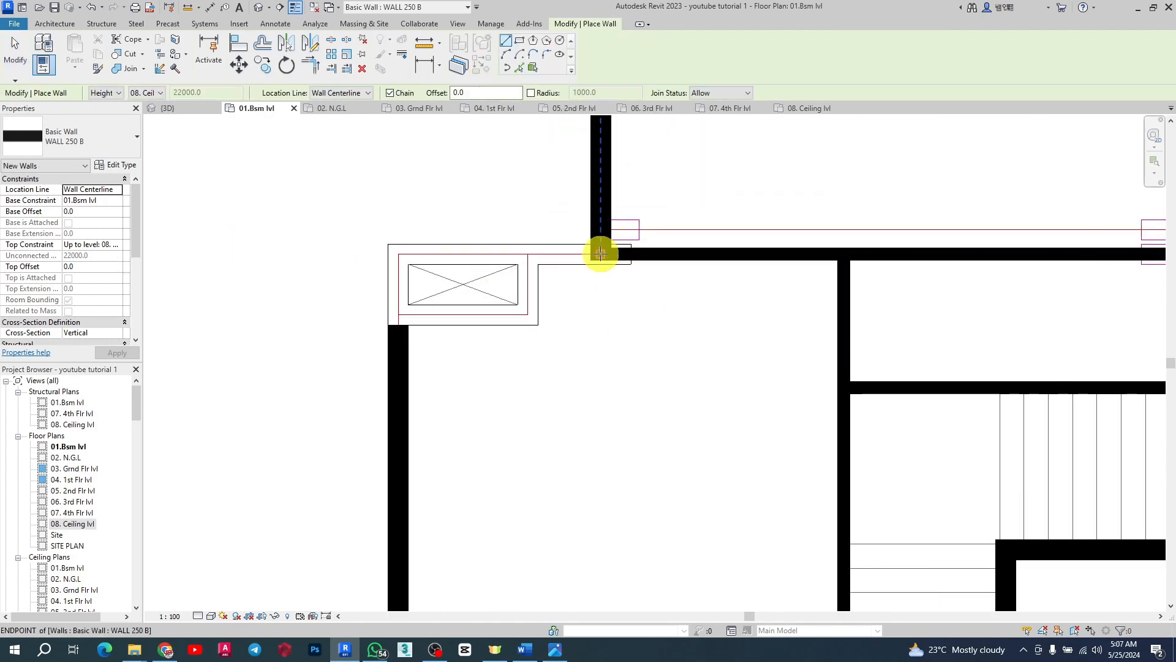
{"action": "scroll", "coordinate": [581, 275], "scroll_direction": "up", "scroll_amount": 1}
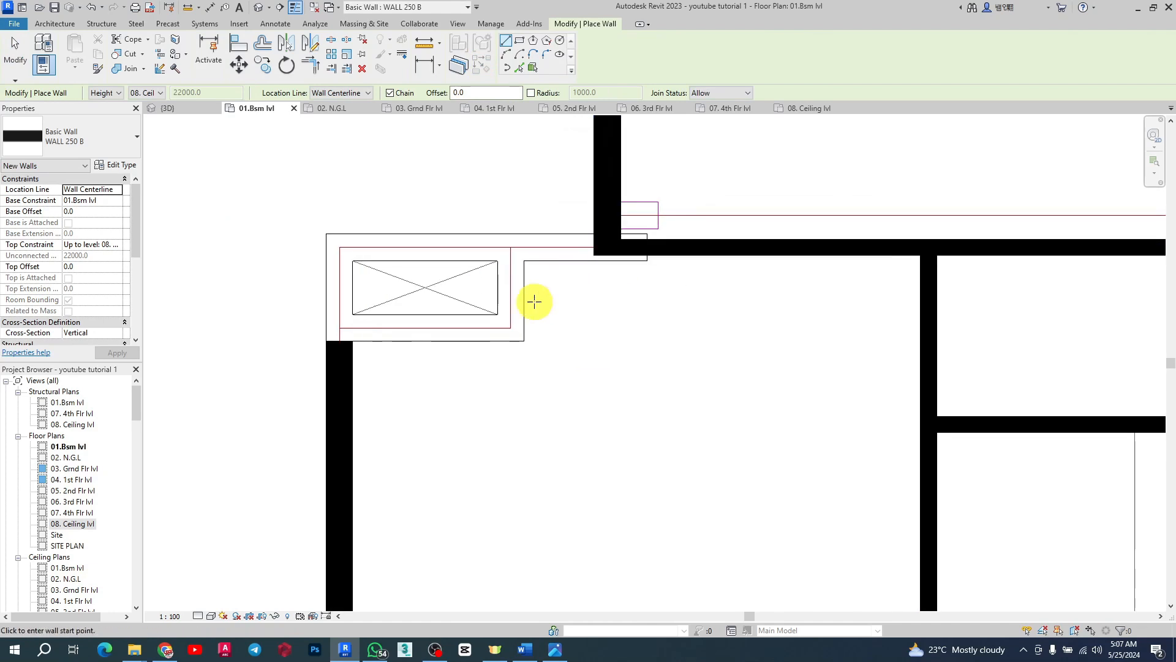
{"action": "scroll", "coordinate": [535, 301], "scroll_direction": "down", "scroll_amount": 2}
{"action": "scroll", "coordinate": [557, 255], "scroll_direction": "up", "scroll_amount": 2}
{"action": "left_click", "coordinate": [573, 268]}
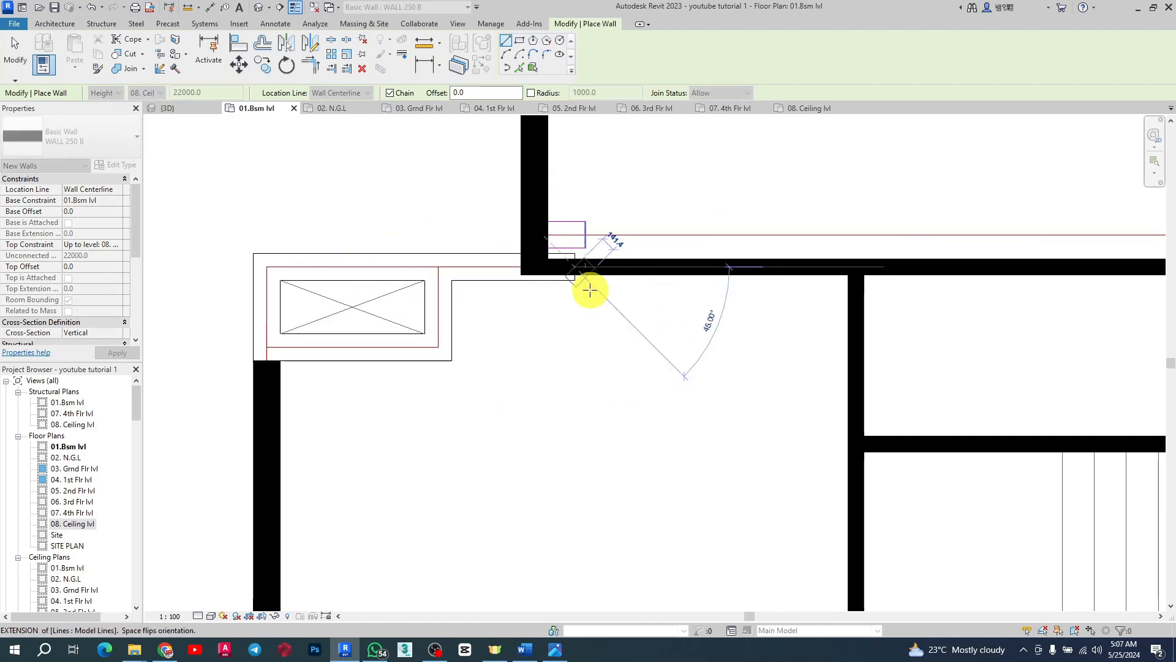
{"action": "key", "text": "Escape"}
{"action": "key", "text": "Escape"}
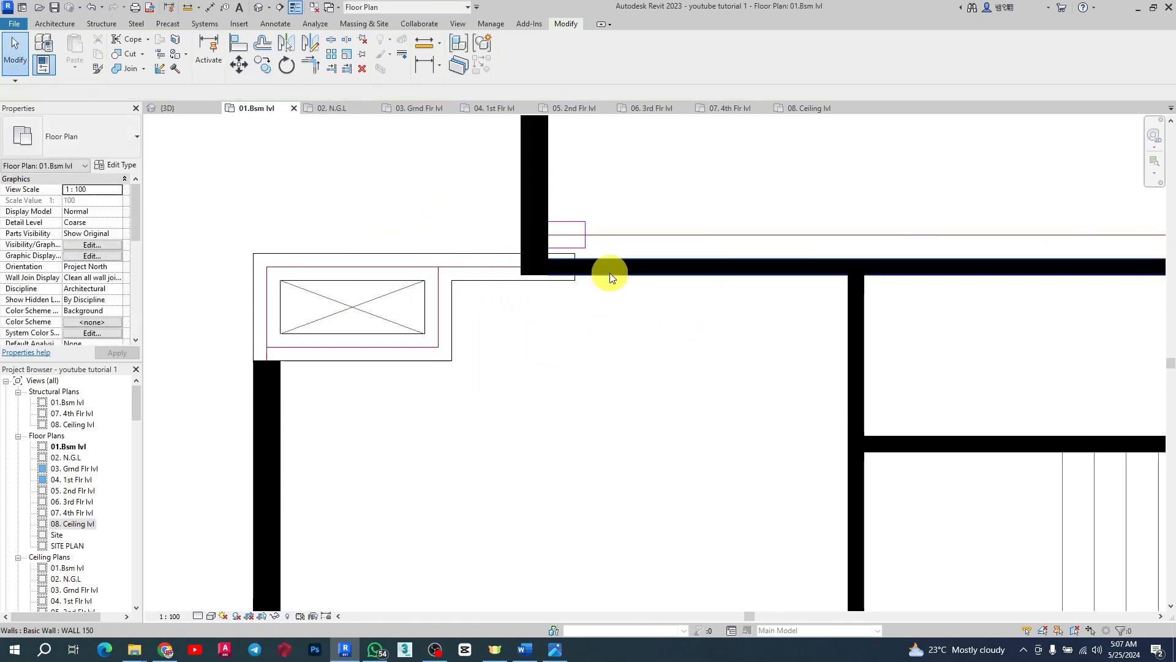
Step: Shorten the thin horizontal wall so its end stops at the corner of the upper-left shaft box
{"action": "left_click", "coordinate": [611, 270]}
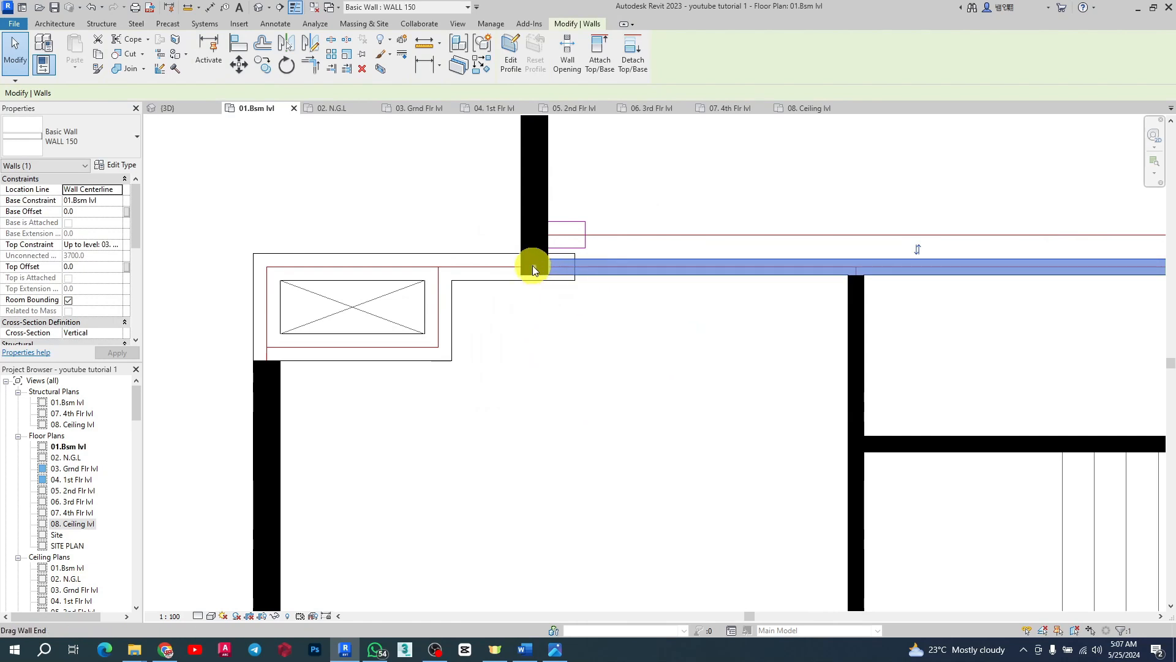
{"action": "left_click_drag", "start_coordinate": [531, 265], "coordinate": [575, 267]}
{"action": "left_click", "coordinate": [566, 210]}
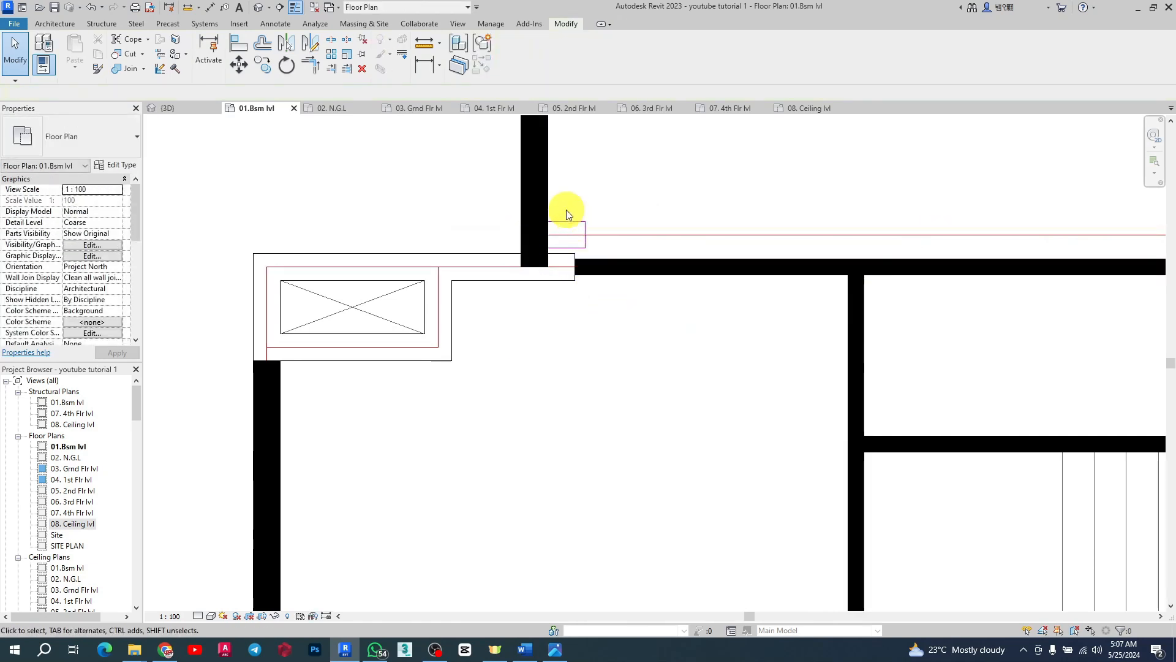
{"action": "left_click", "coordinate": [544, 213]}
{"action": "key", "text": "r"}
{"action": "key", "text": "s"}
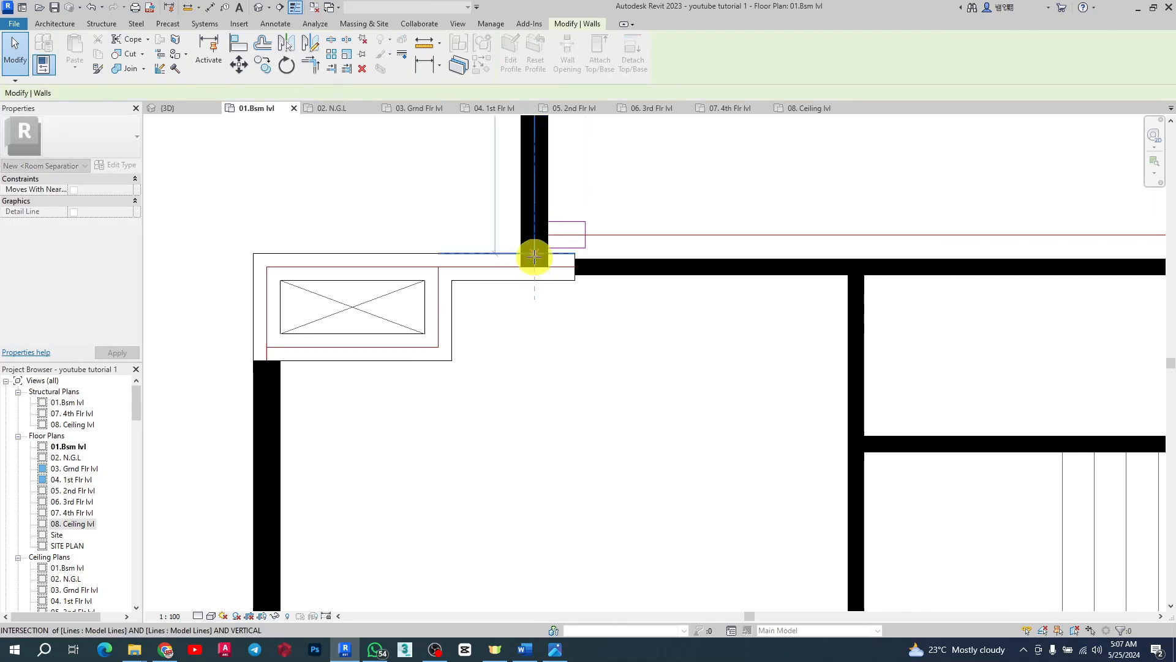
{"action": "key", "text": "Escape"}
{"action": "key", "text": "Escape"}
Step: Drag the end of the vertical wall above the upper-right shaft box onto the box's corner
{"action": "scroll", "coordinate": [512, 249], "scroll_direction": "down", "scroll_amount": 5}
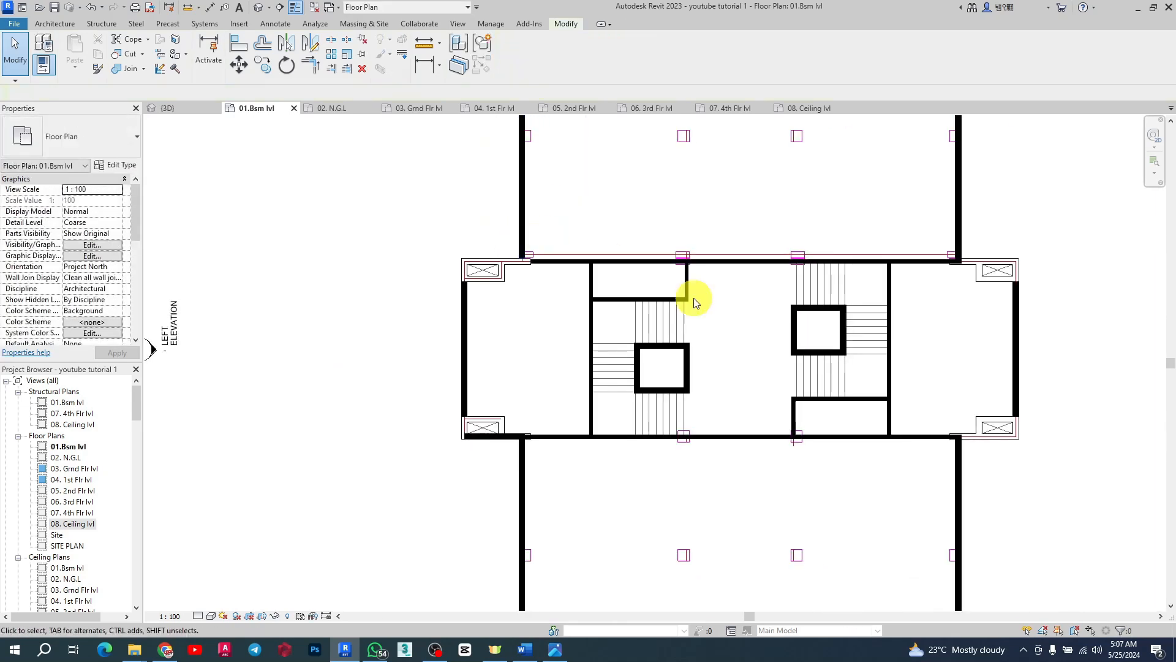
{"action": "scroll", "coordinate": [1033, 256], "scroll_direction": "up", "scroll_amount": 5}
{"action": "scroll", "coordinate": [942, 256], "scroll_direction": "up", "scroll_amount": 2}
{"action": "left_click", "coordinate": [918, 271]}
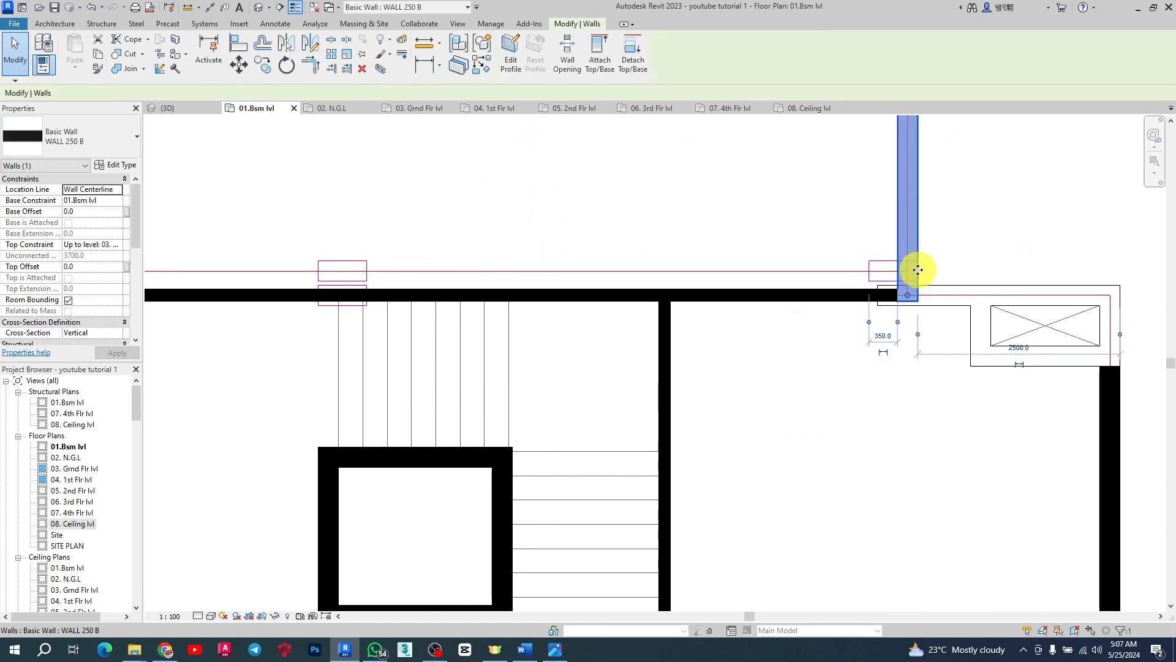
{"action": "left_click_drag", "start_coordinate": [907, 302], "coordinate": [877, 296]}
{"action": "left_click", "coordinate": [864, 318]}
{"action": "left_click", "coordinate": [864, 304]}
{"action": "scroll", "coordinate": [709, 257], "scroll_direction": "down", "scroll_amount": 3}
{"action": "scroll", "coordinate": [741, 380], "scroll_direction": "up", "scroll_amount": 3}
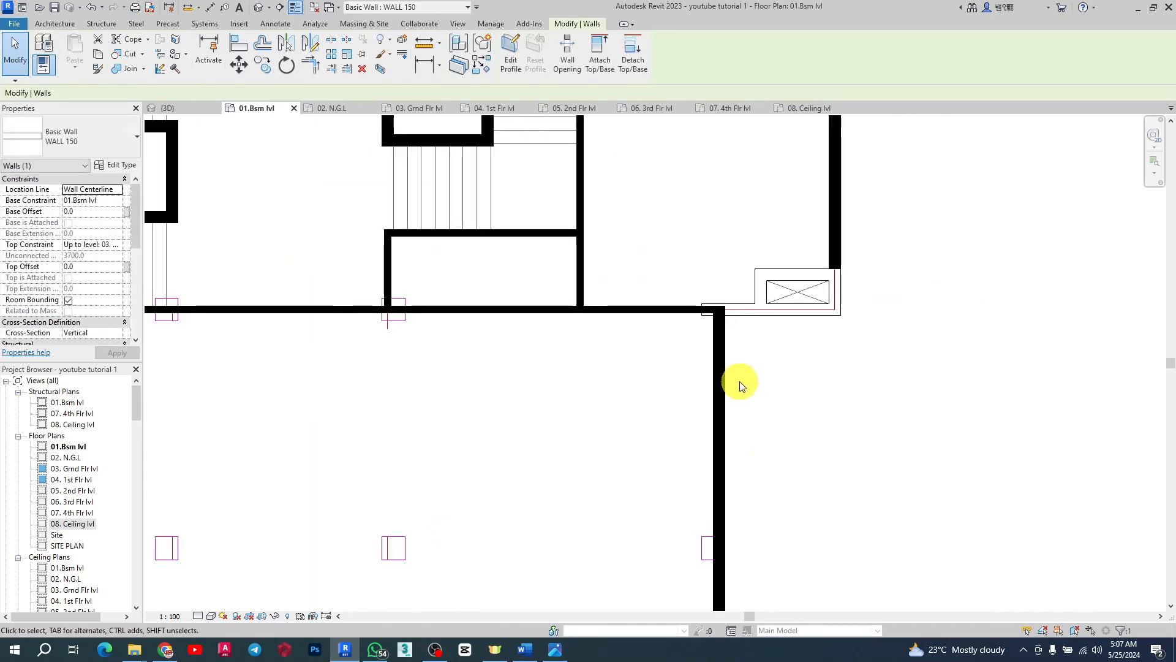
Step: Shorten the thin horizontal wall so it ends at the shaft box's left edge
{"action": "left_click", "coordinate": [702, 308]}
{"action": "scroll", "coordinate": [729, 313], "scroll_direction": "up", "scroll_amount": 2}
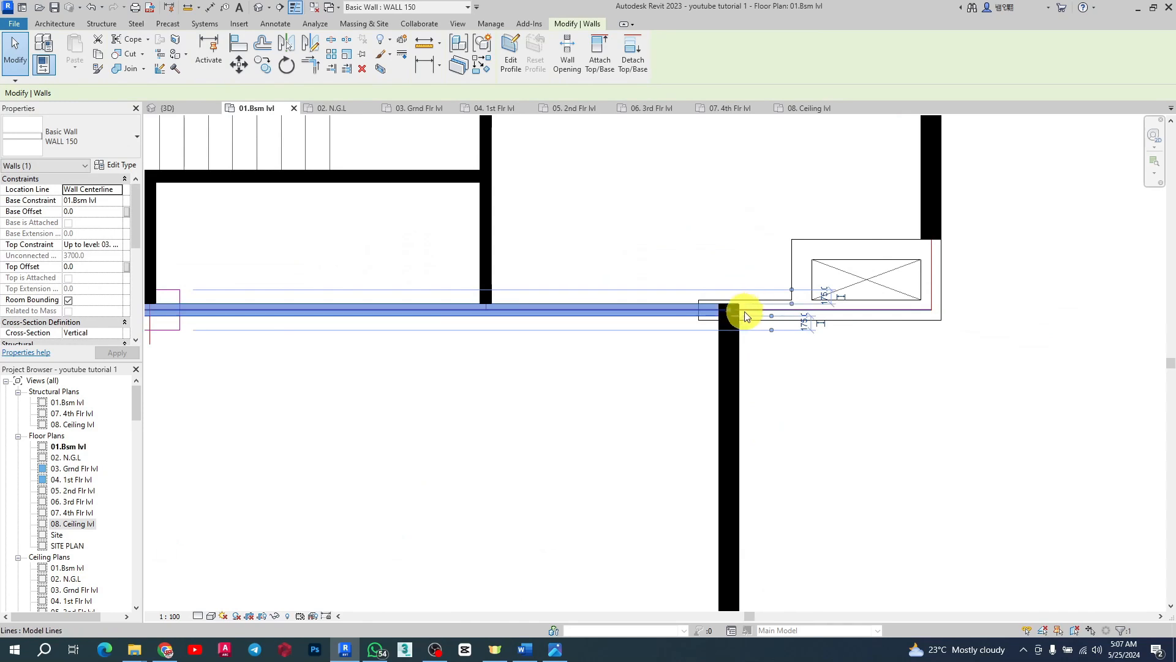
{"action": "left_click_drag", "start_coordinate": [732, 313], "coordinate": [698, 310]}
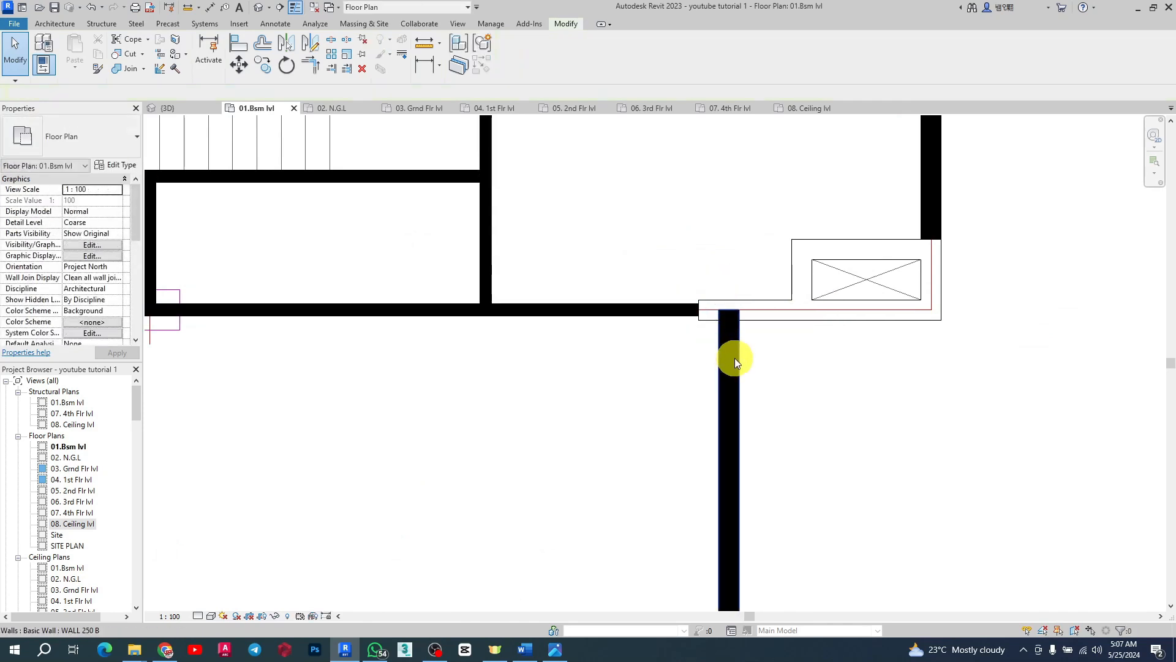
{"action": "left_click", "coordinate": [730, 355]}
{"action": "key", "text": "Escape"}
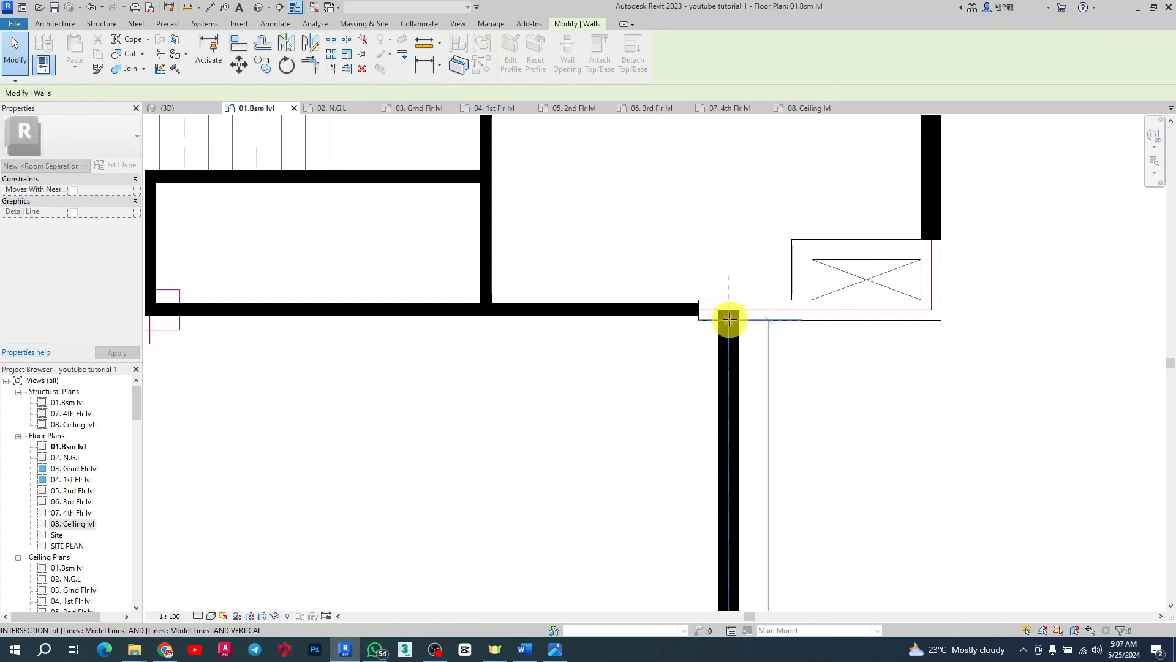
Step: Delete the wall segment running along the bottom of the lower-left shaft box
{"action": "scroll", "coordinate": [906, 337], "scroll_direction": "down", "scroll_amount": 5}
{"action": "scroll", "coordinate": [606, 359], "scroll_direction": "up", "scroll_amount": 6}
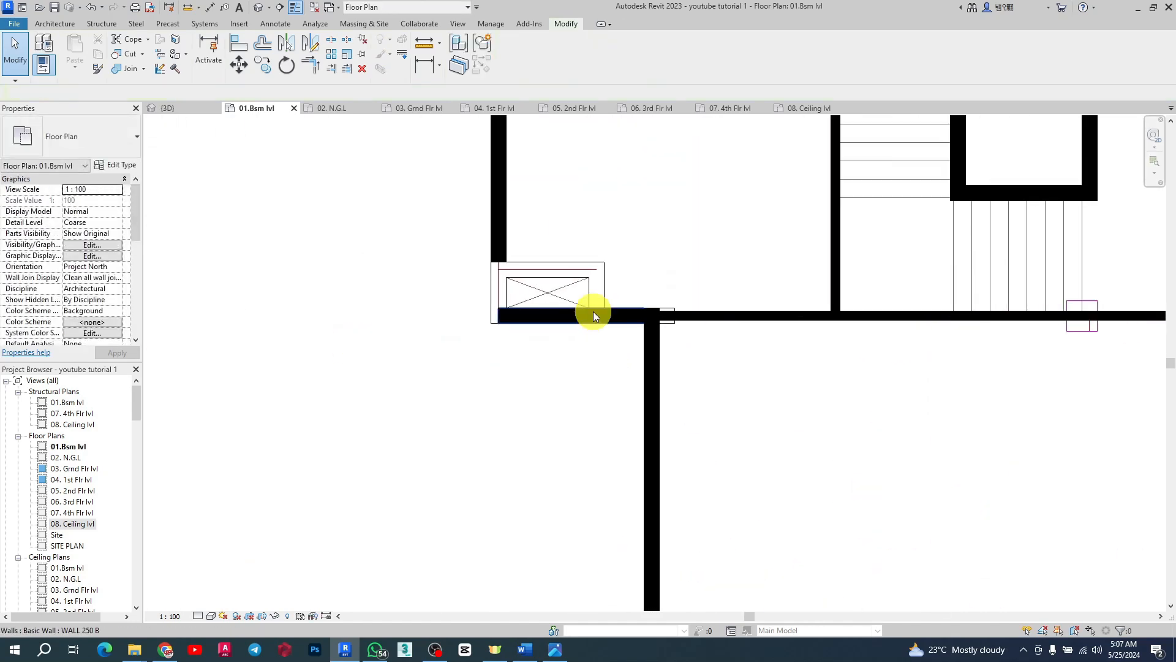
{"action": "left_click", "coordinate": [617, 325]}
{"action": "key", "text": "Escape"}
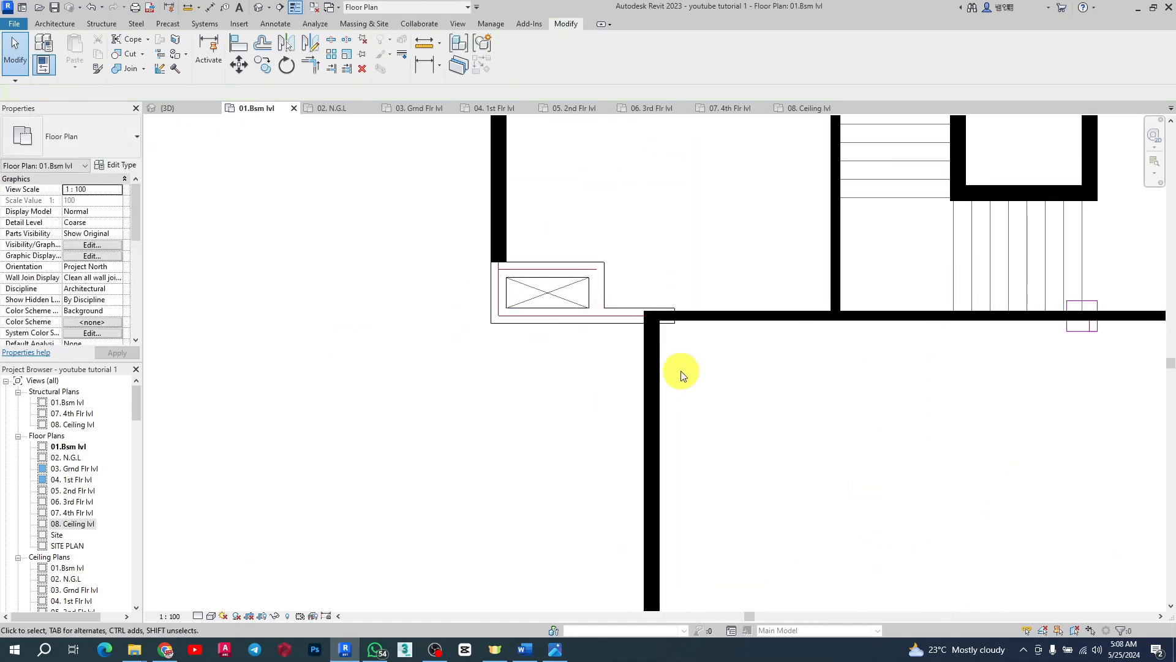
{"action": "left_click", "coordinate": [659, 360]}
{"action": "key", "text": "r"}
{"action": "key", "text": "s"}
{"action": "key", "text": "Escape"}
{"action": "key", "text": "Escape"}
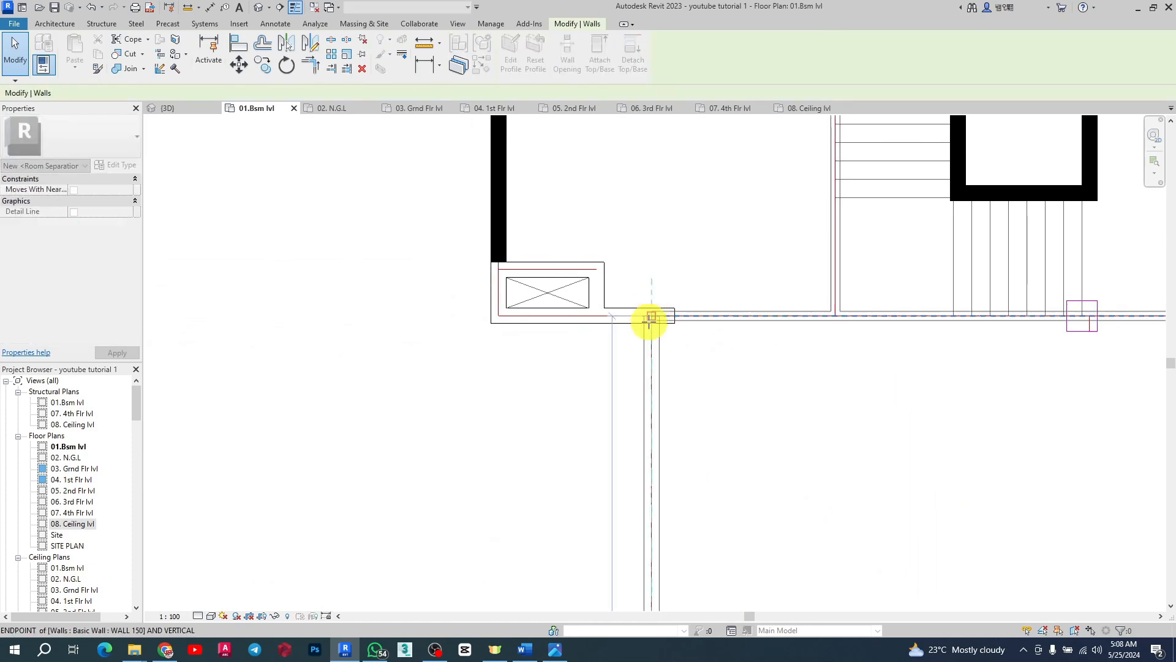
Step: Pull the top end of the vertical wall down to the shaft box's bottom line
{"action": "left_click", "coordinate": [653, 323]}
{"action": "scroll", "coordinate": [660, 333], "scroll_direction": "up", "scroll_amount": 3}
{"action": "scroll", "coordinate": [647, 288], "scroll_direction": "up", "scroll_amount": 3}
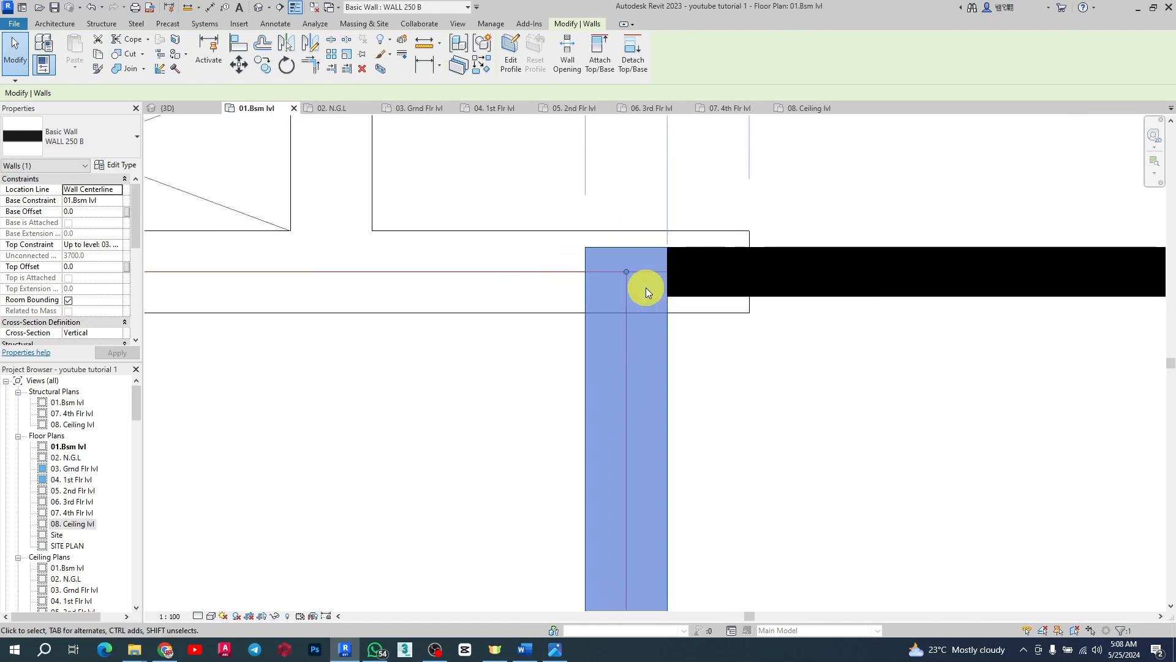
{"action": "left_click_drag", "start_coordinate": [626, 271], "coordinate": [625, 312]}
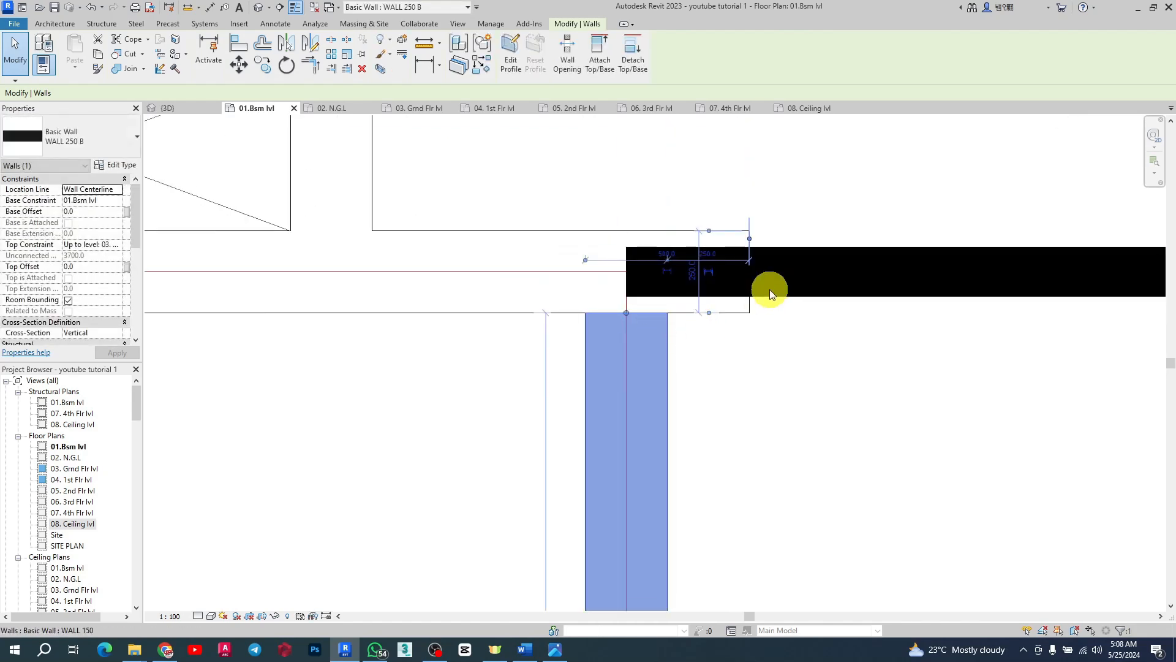
{"action": "key", "text": "Escape"}
Step: Shorten the horizontal wall so it starts at the shaft box's right edge
{"action": "left_click", "coordinate": [807, 301]}
{"action": "left_click_drag", "start_coordinate": [625, 267], "coordinate": [749, 268]}
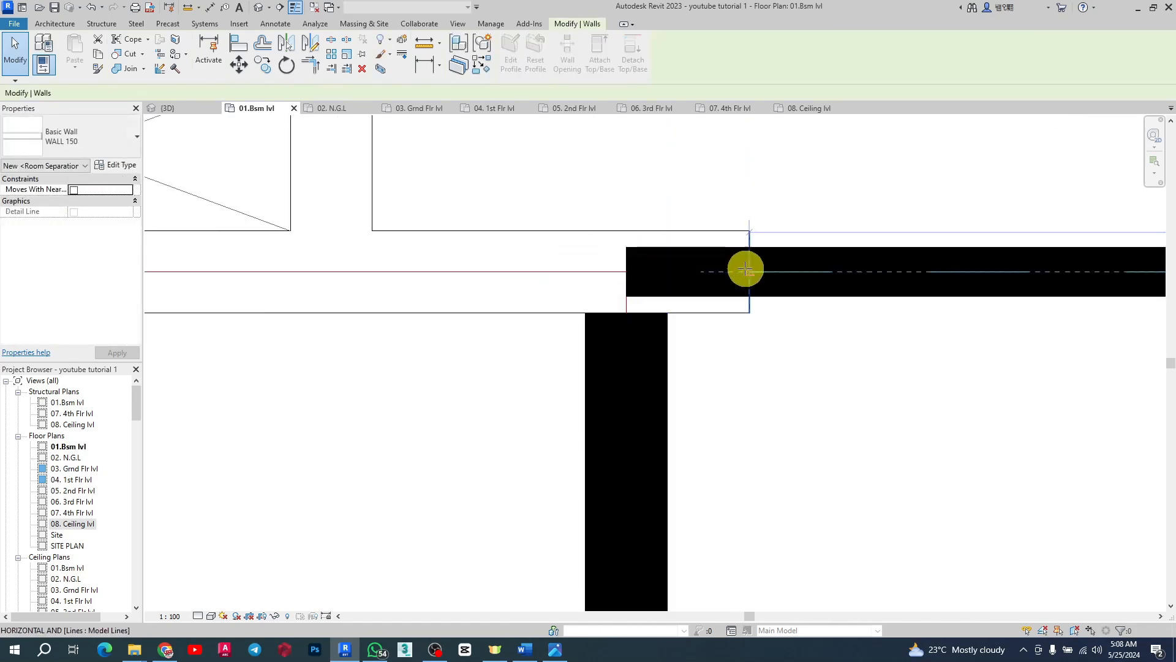
{"action": "scroll", "coordinate": [812, 500], "scroll_direction": "down", "scroll_amount": 3}
{"action": "key", "text": "Escape"}
{"action": "scroll", "coordinate": [482, 480], "scroll_direction": "down", "scroll_amount": 1}
{"action": "scroll", "coordinate": [546, 407], "scroll_direction": "down", "scroll_amount": 6}
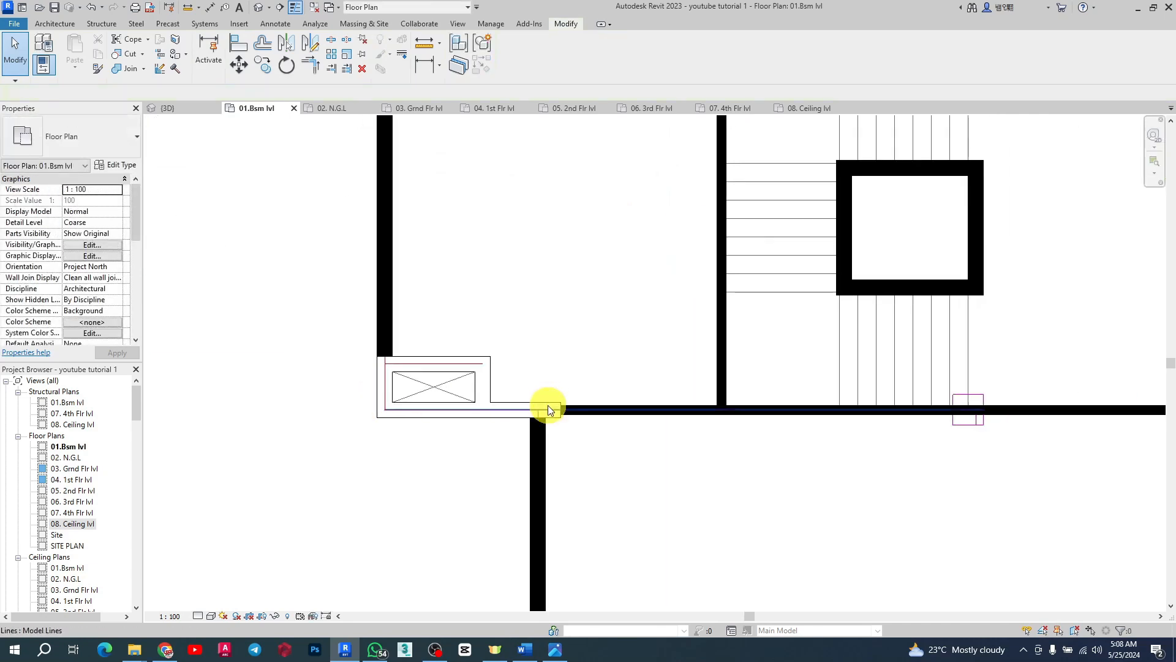
{"action": "scroll", "coordinate": [516, 300], "scroll_direction": "up", "scroll_amount": 3}
{"action": "scroll", "coordinate": [447, 221], "scroll_direction": "down", "scroll_amount": 3}
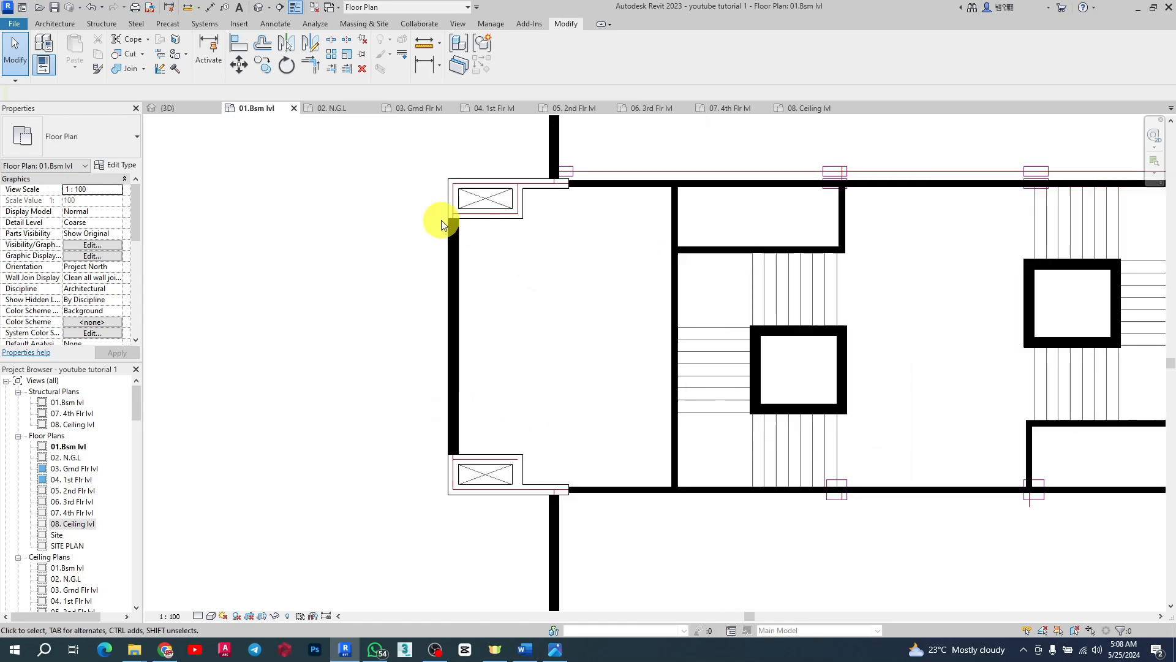
Step: Draw WALL 250 B walls up to 08. Ceiling lvl along the top, left and bottom edges of the upper-left shaft box
{"action": "left_click", "coordinate": [729, 315]}
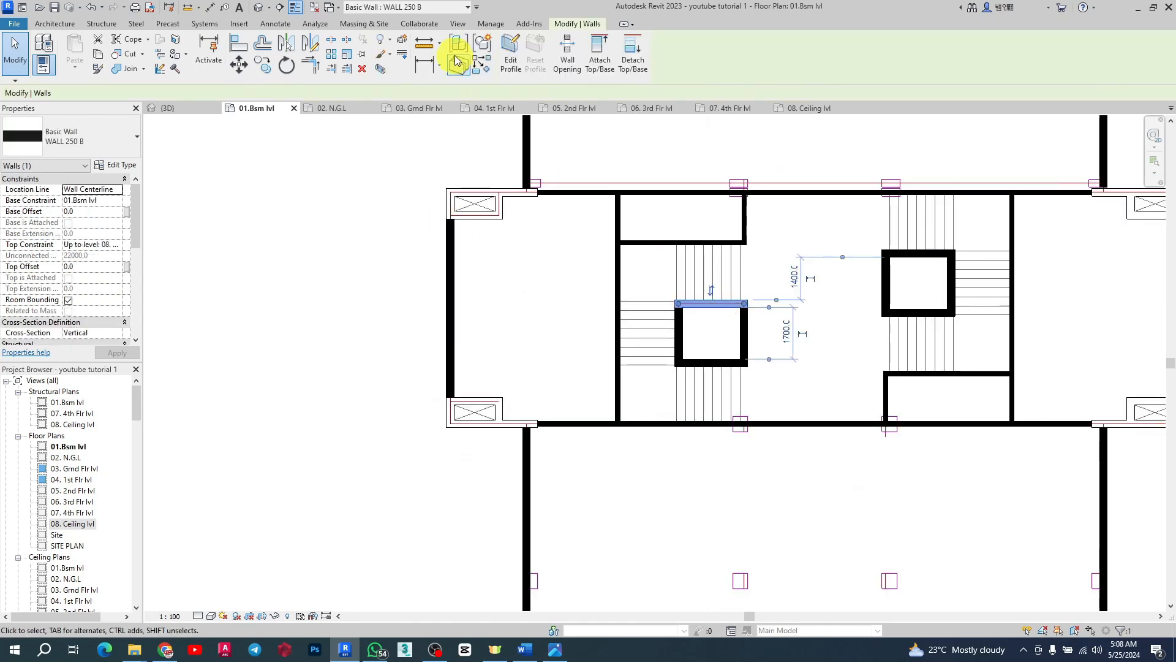
{"action": "left_click", "coordinate": [805, 235]}
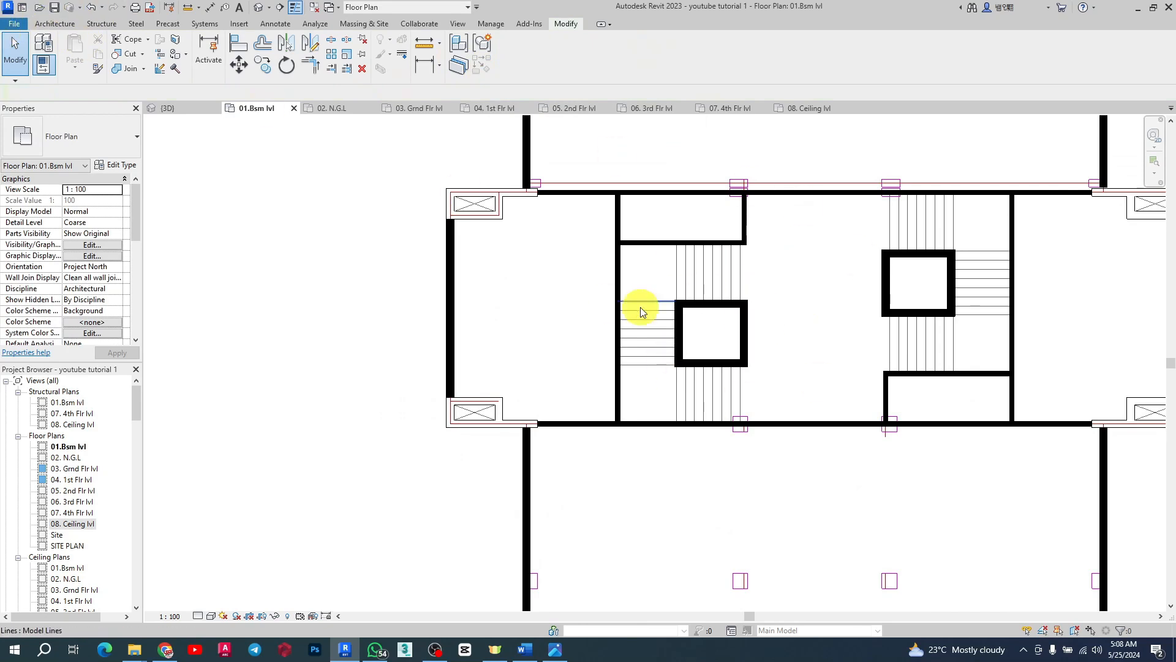
{"action": "left_click", "coordinate": [67, 24]}
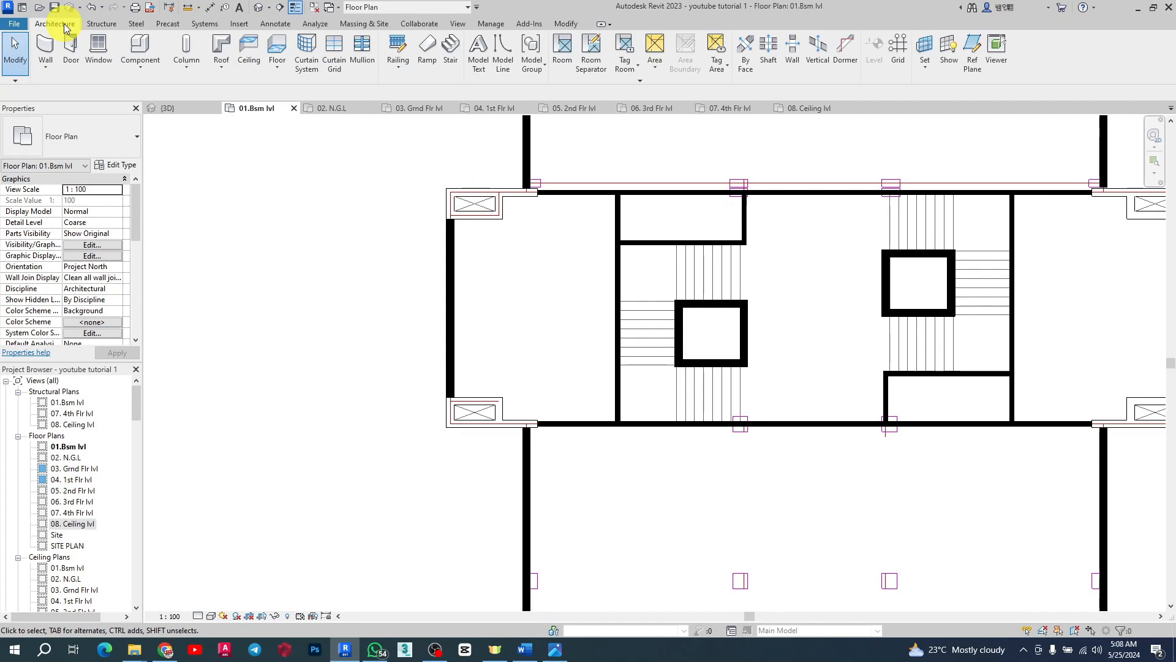
{"action": "left_click", "coordinate": [42, 49]}
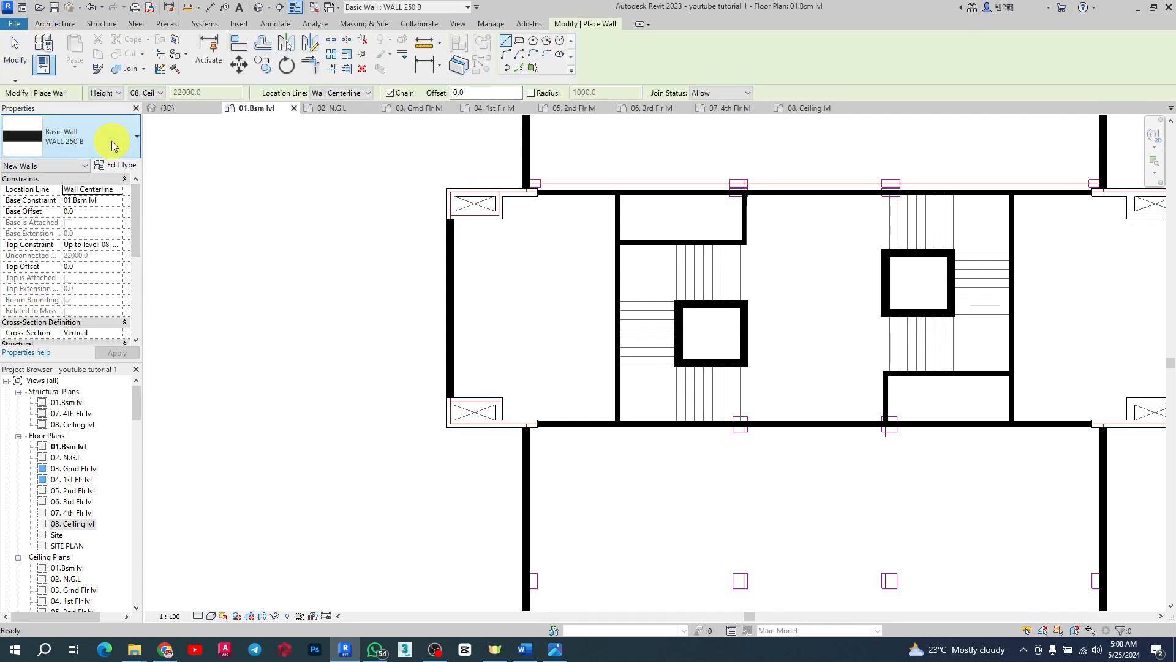
{"action": "left_click", "coordinate": [112, 141]}
{"action": "scroll", "coordinate": [78, 231], "scroll_direction": "up", "scroll_amount": 3}
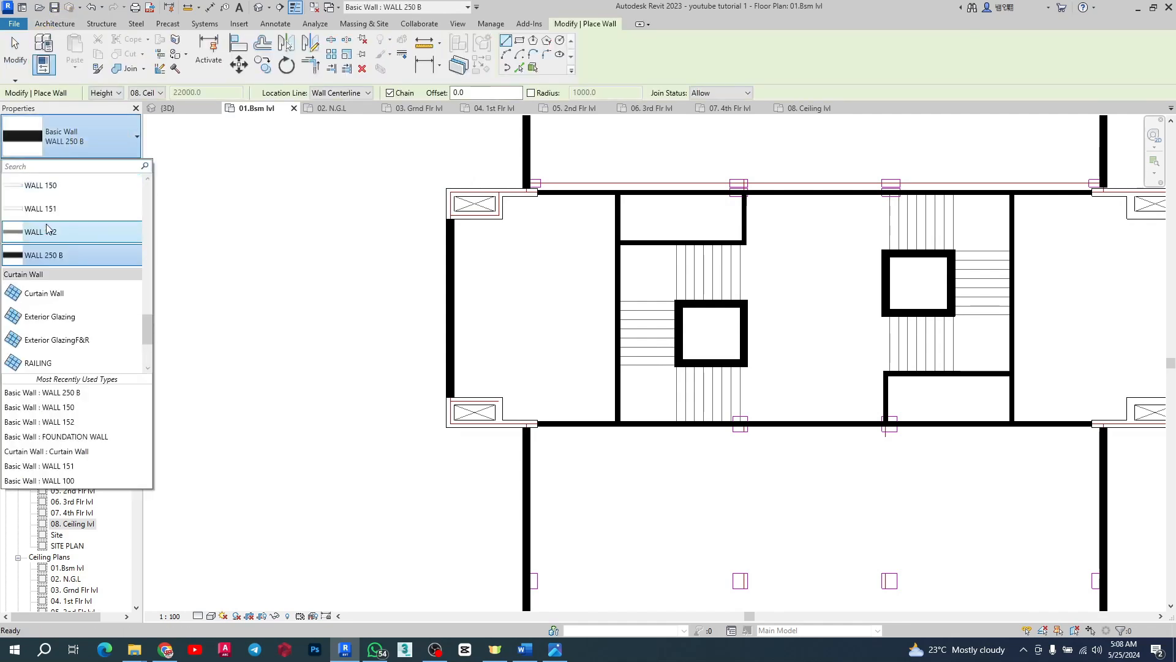
{"action": "left_click", "coordinate": [73, 257]}
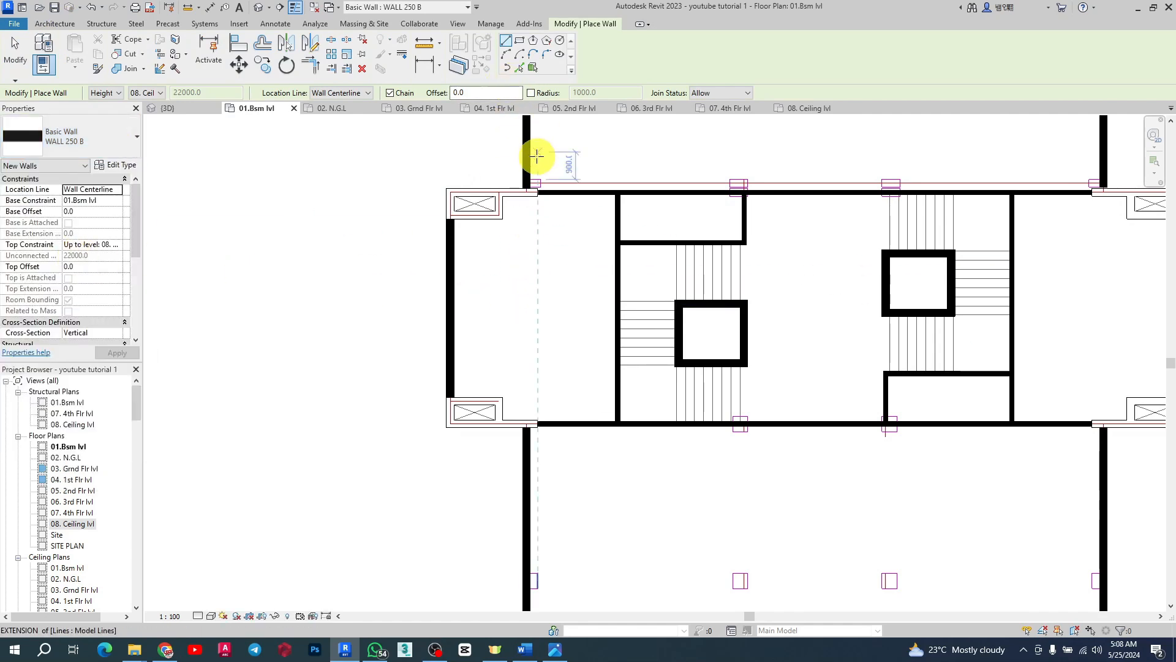
{"action": "scroll", "coordinate": [536, 162], "scroll_direction": "up", "scroll_amount": 3}
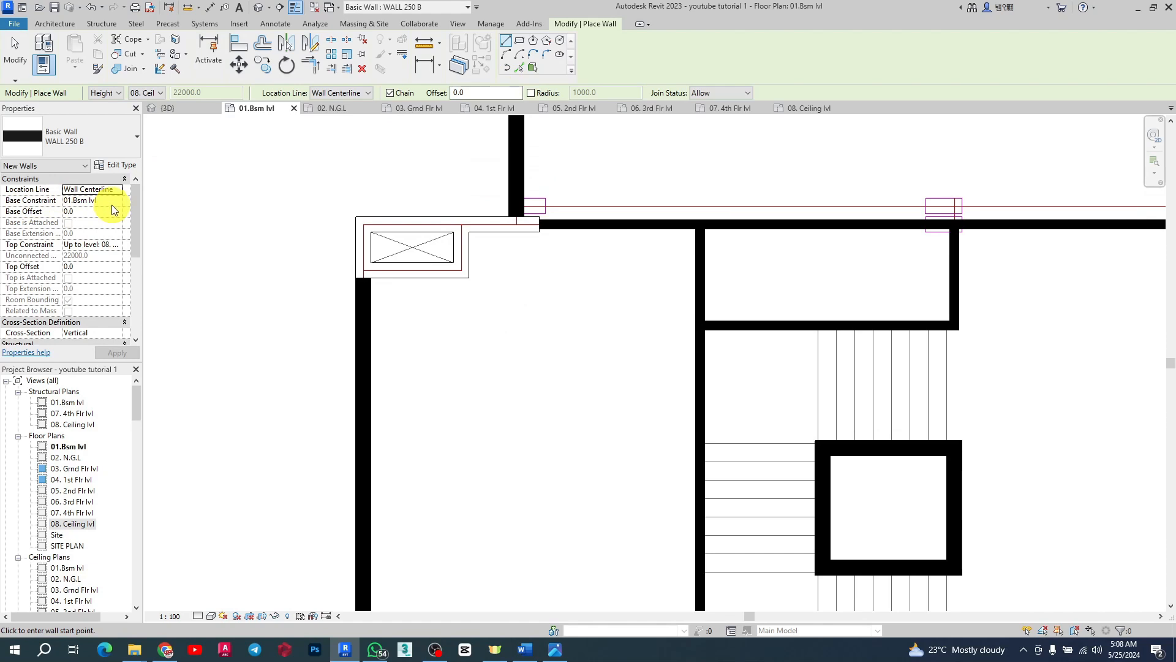
{"action": "left_click", "coordinate": [71, 244]}
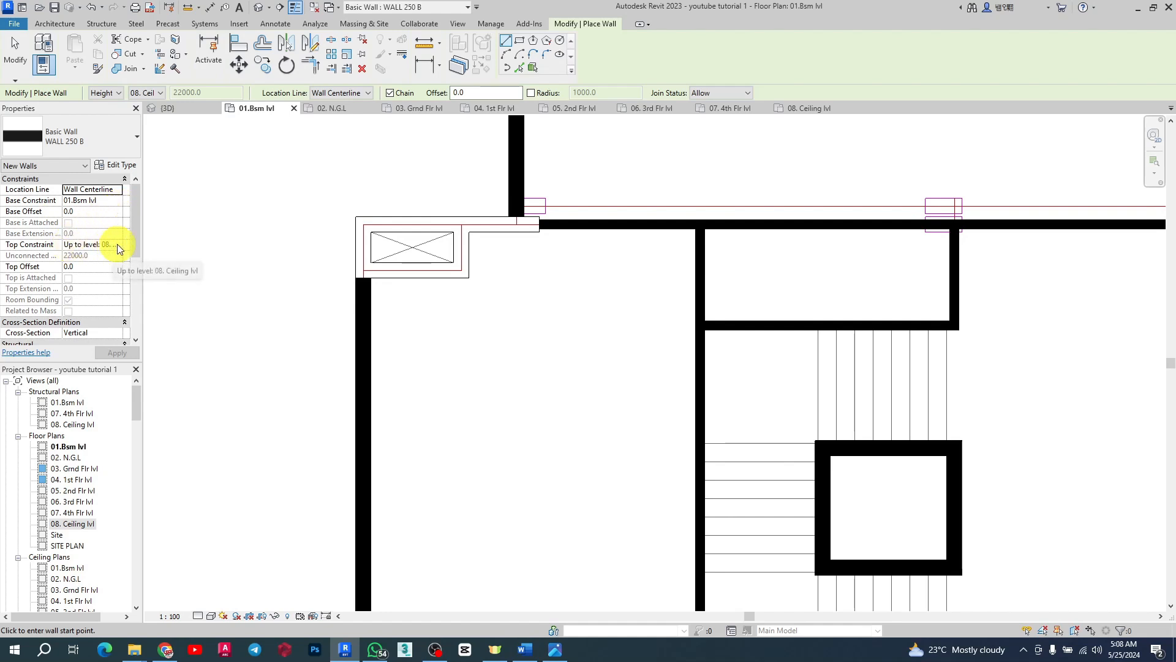
{"action": "left_click", "coordinate": [116, 244]}
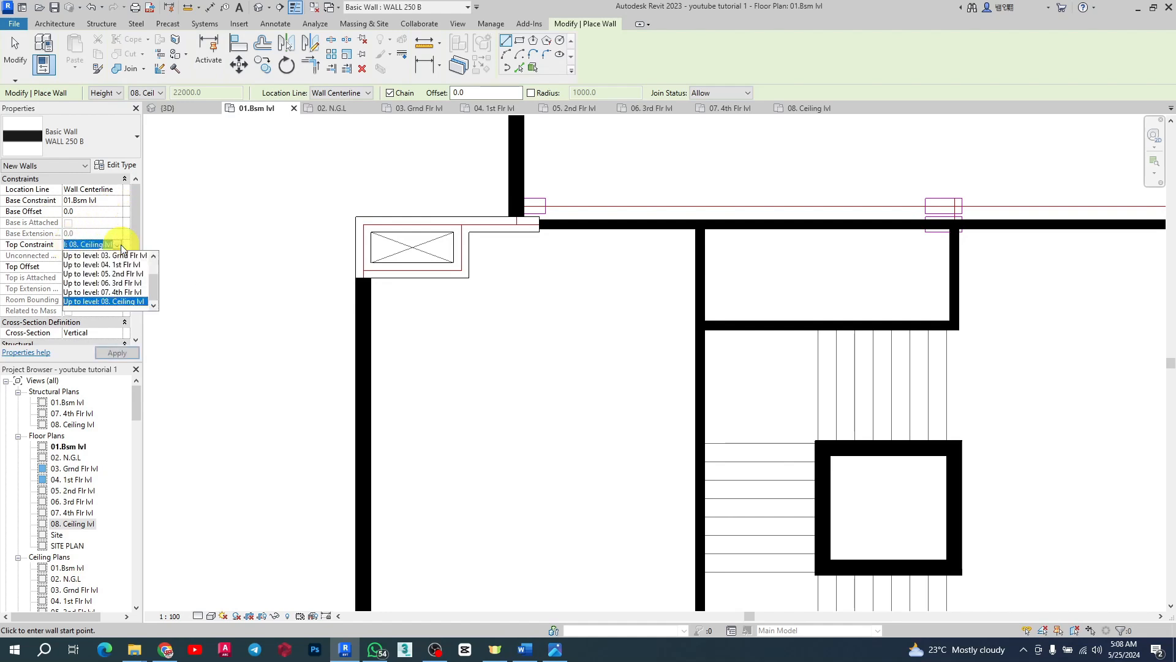
{"action": "left_click", "coordinate": [122, 301]}
{"action": "scroll", "coordinate": [542, 223], "scroll_direction": "up", "scroll_amount": 2}
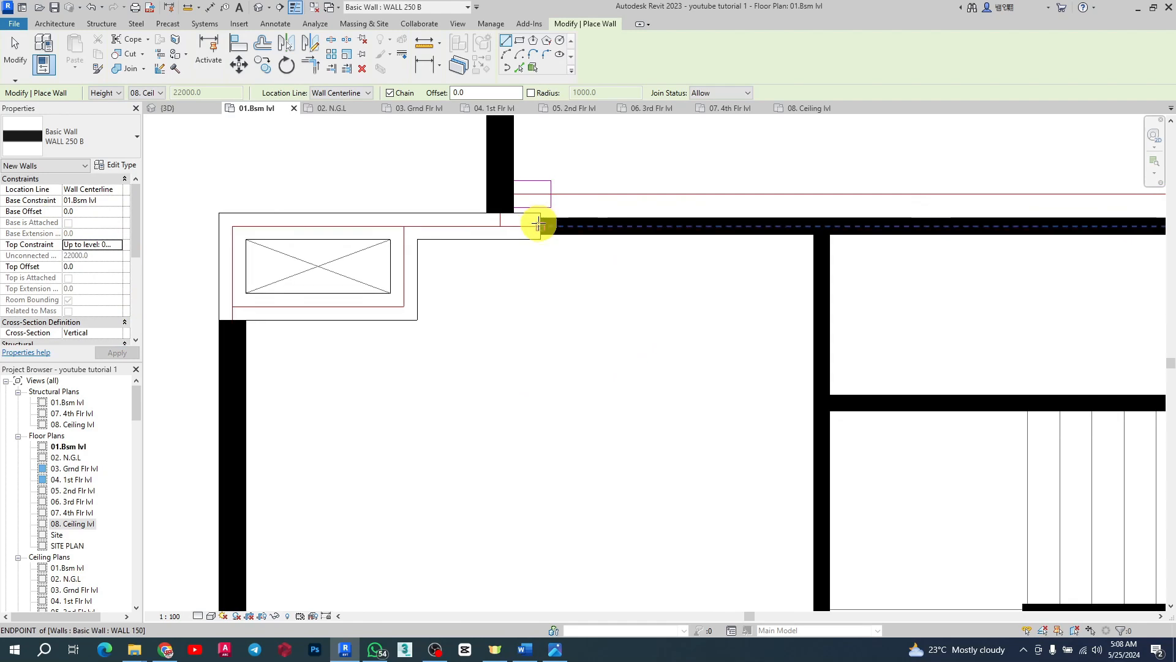
{"action": "left_click", "coordinate": [539, 225]}
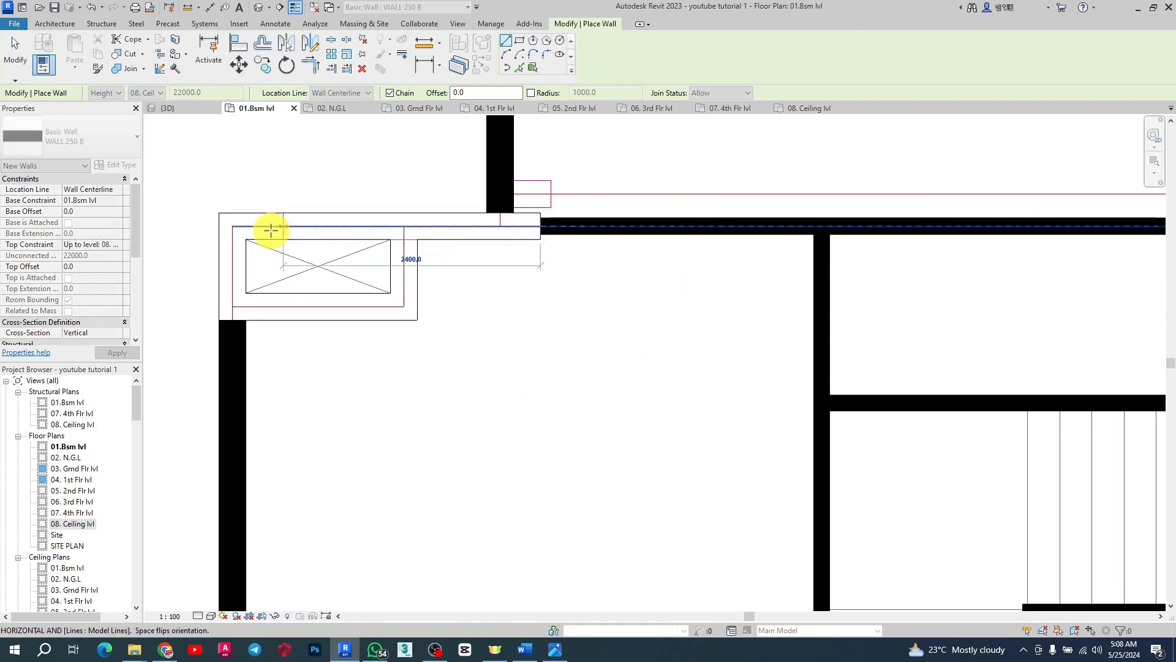
{"action": "left_click", "coordinate": [232, 225]}
{"action": "left_click", "coordinate": [232, 320]}
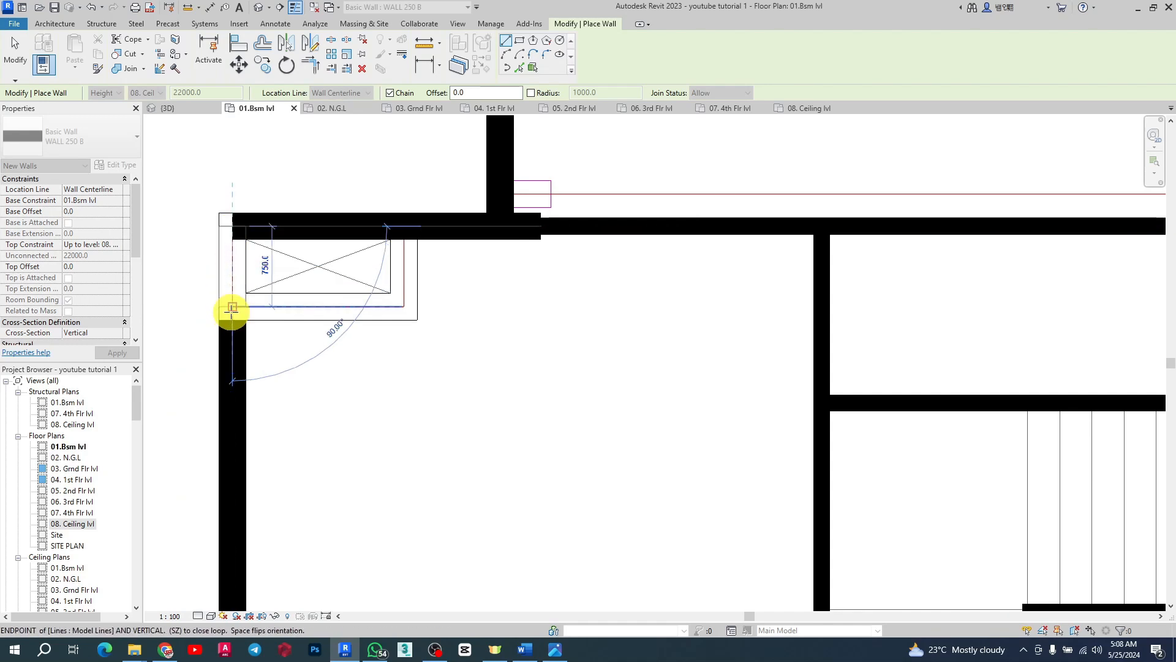
{"action": "left_click", "coordinate": [404, 305]}
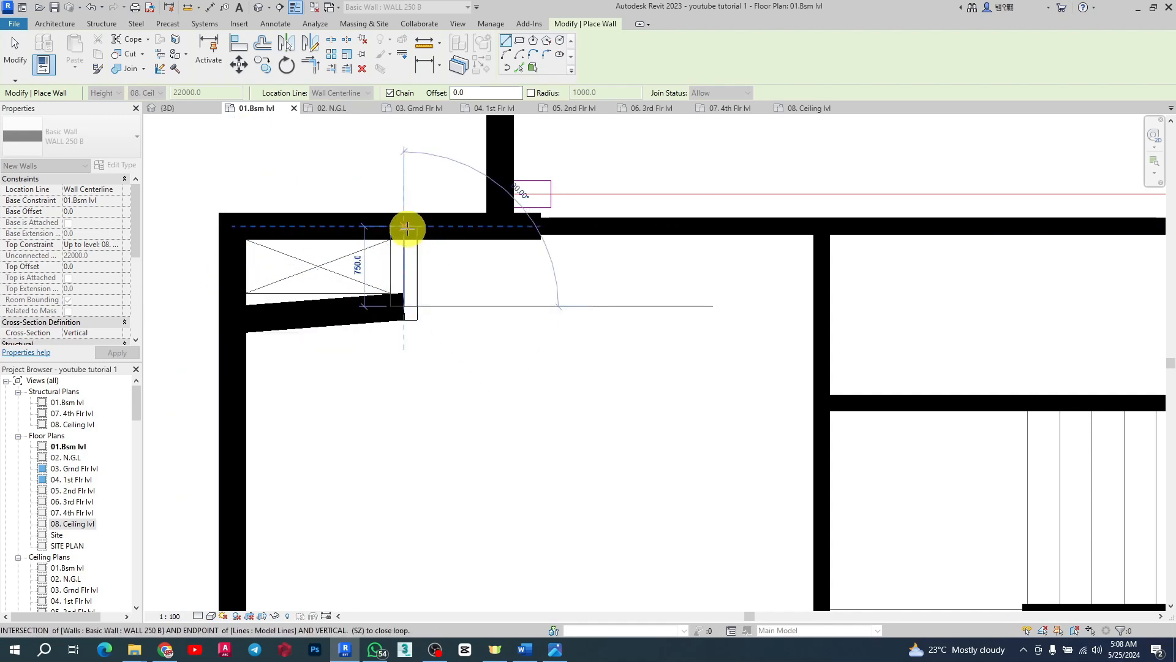
{"action": "left_click", "coordinate": [404, 229]}
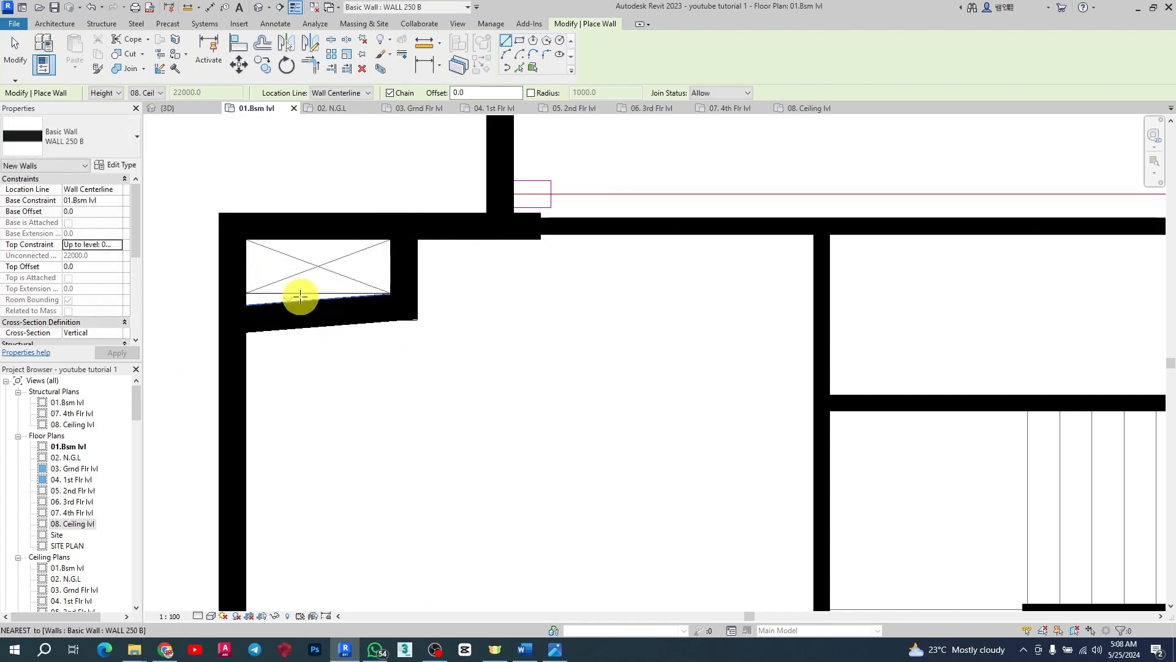
Step: Draw a wall along the bottom edge of the lower-left shaft box
{"action": "scroll", "coordinate": [382, 206], "scroll_direction": "down", "scroll_amount": 6}
{"action": "scroll", "coordinate": [367, 337], "scroll_direction": "up", "scroll_amount": 3}
{"action": "scroll", "coordinate": [367, 336], "scroll_direction": "up", "scroll_amount": 4}
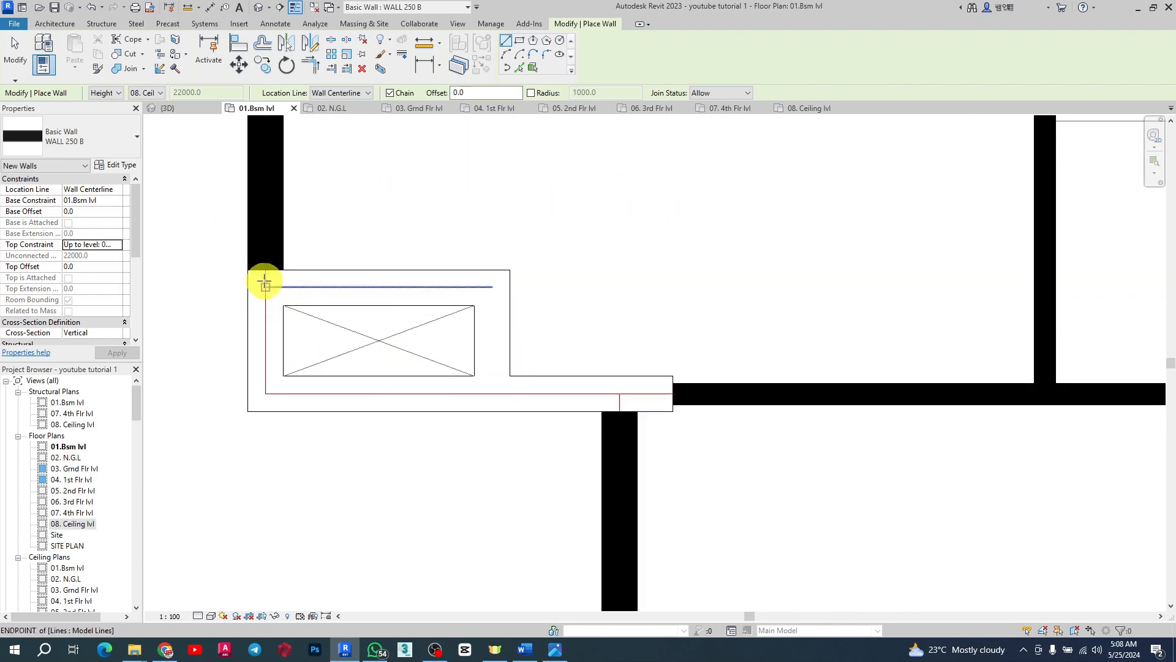
{"action": "left_click", "coordinate": [265, 393]}
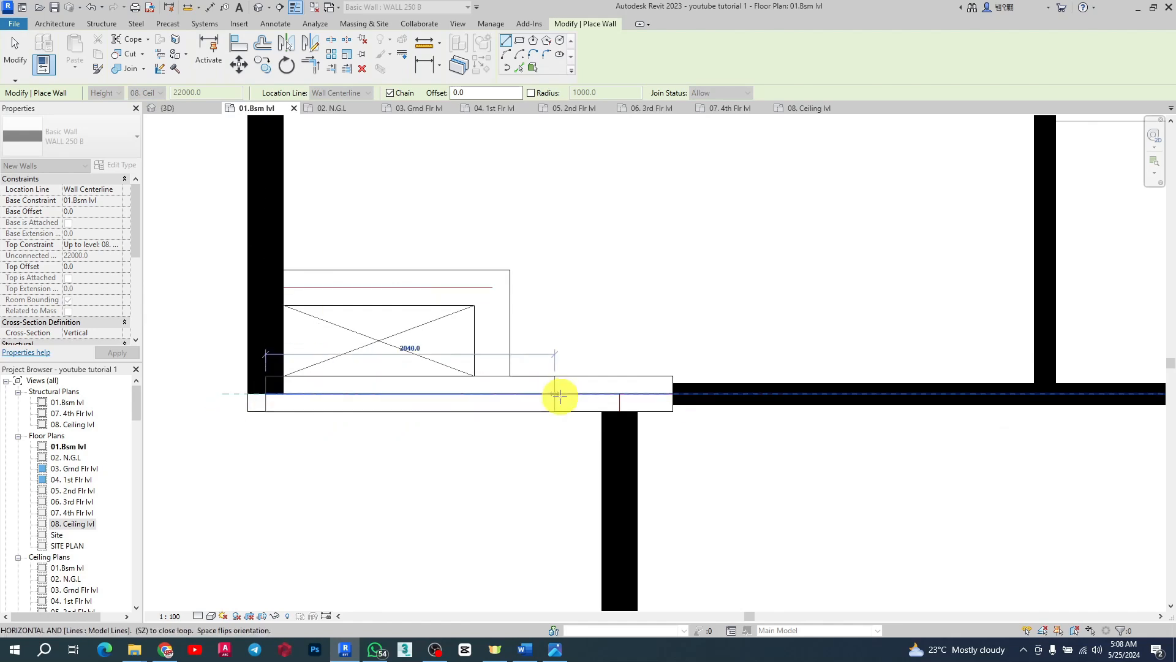
{"action": "left_click", "coordinate": [672, 394]}
{"action": "key", "text": "Escape"}
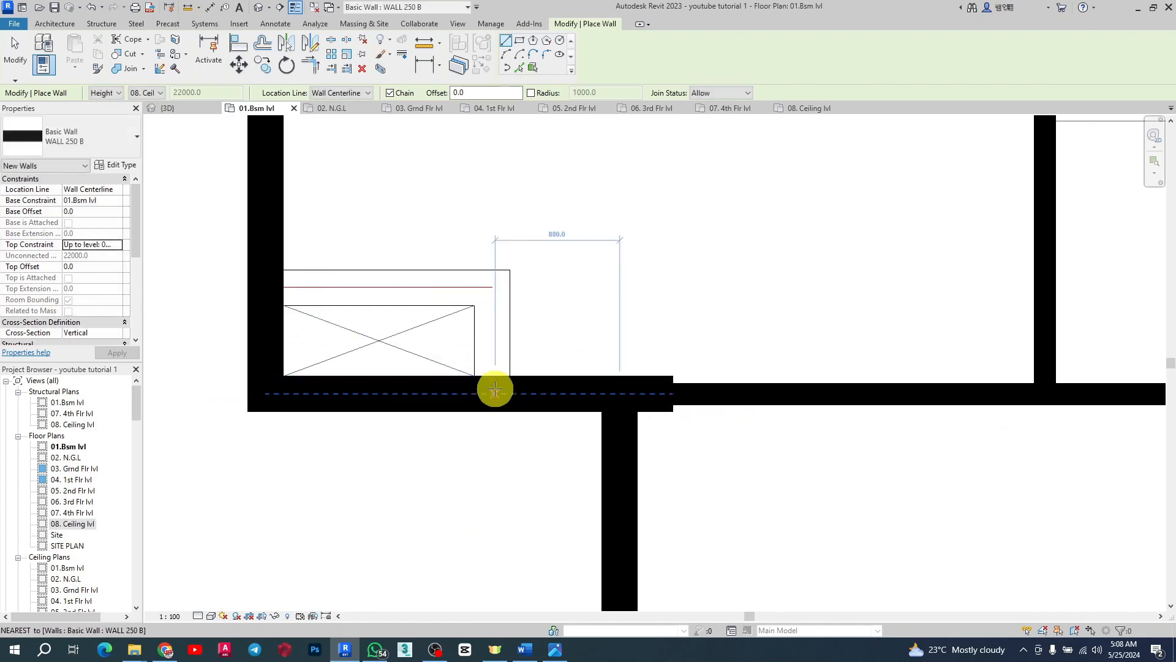
Step: Add walls along the top and right edges of the lower-left shaft box
{"action": "left_click", "coordinate": [491, 288]}
{"action": "left_click", "coordinate": [268, 283]}
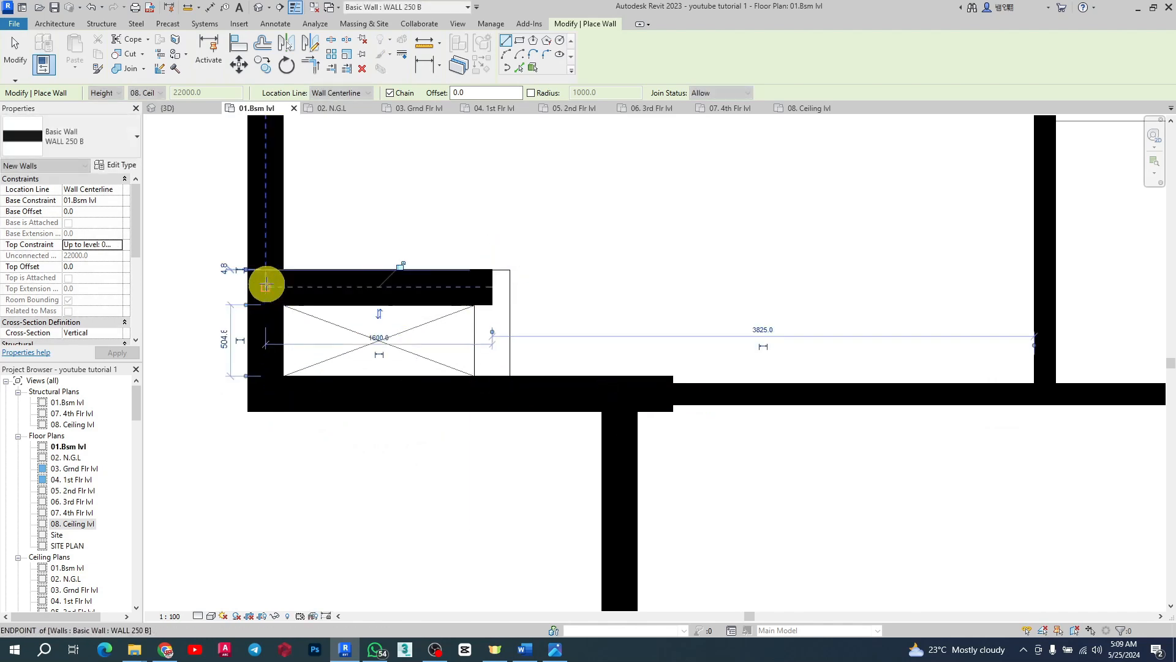
{"action": "left_click", "coordinate": [492, 286]}
{"action": "left_click", "coordinate": [491, 392]}
{"action": "key", "text": "Escape"}
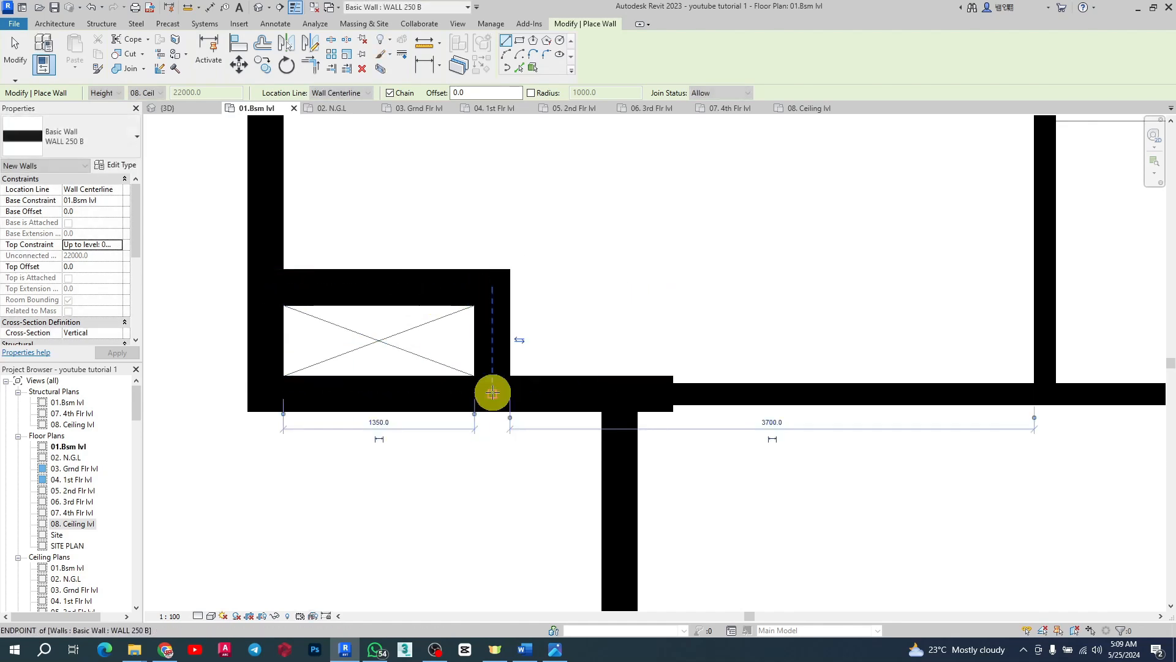
Step: Draw walls along the bottom and right edges of the lower-right shaft box
{"action": "scroll", "coordinate": [585, 416], "scroll_direction": "down", "scroll_amount": 8}
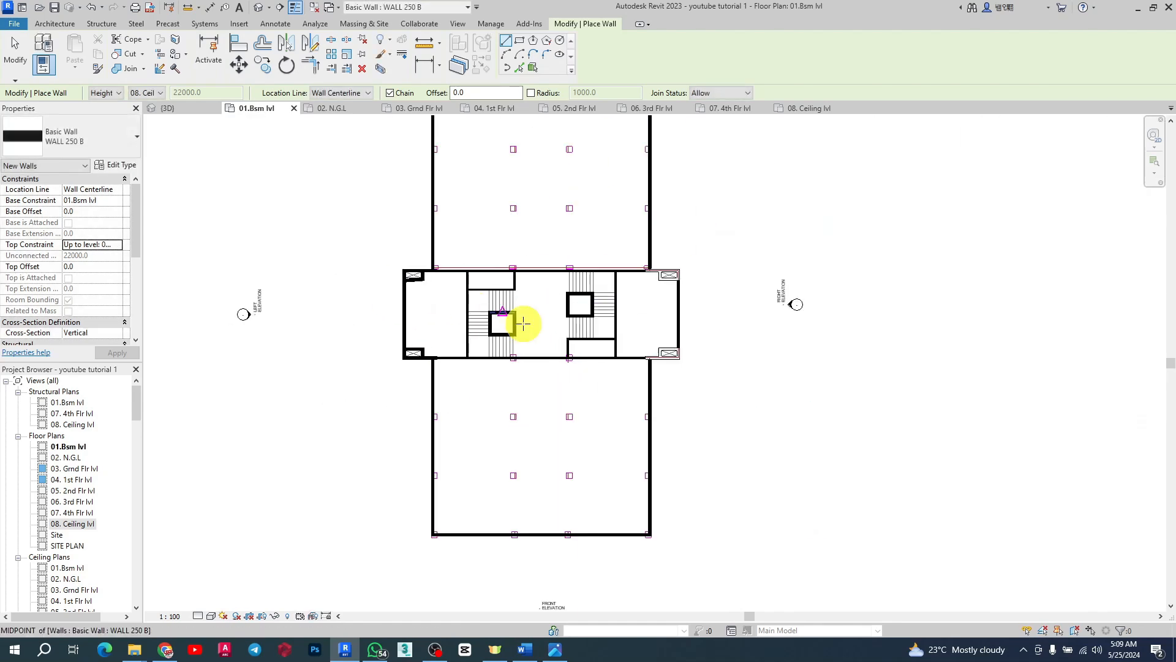
{"action": "scroll", "coordinate": [666, 325], "scroll_direction": "up", "scroll_amount": 8}
{"action": "scroll", "coordinate": [666, 325], "scroll_direction": "up", "scroll_amount": 4}
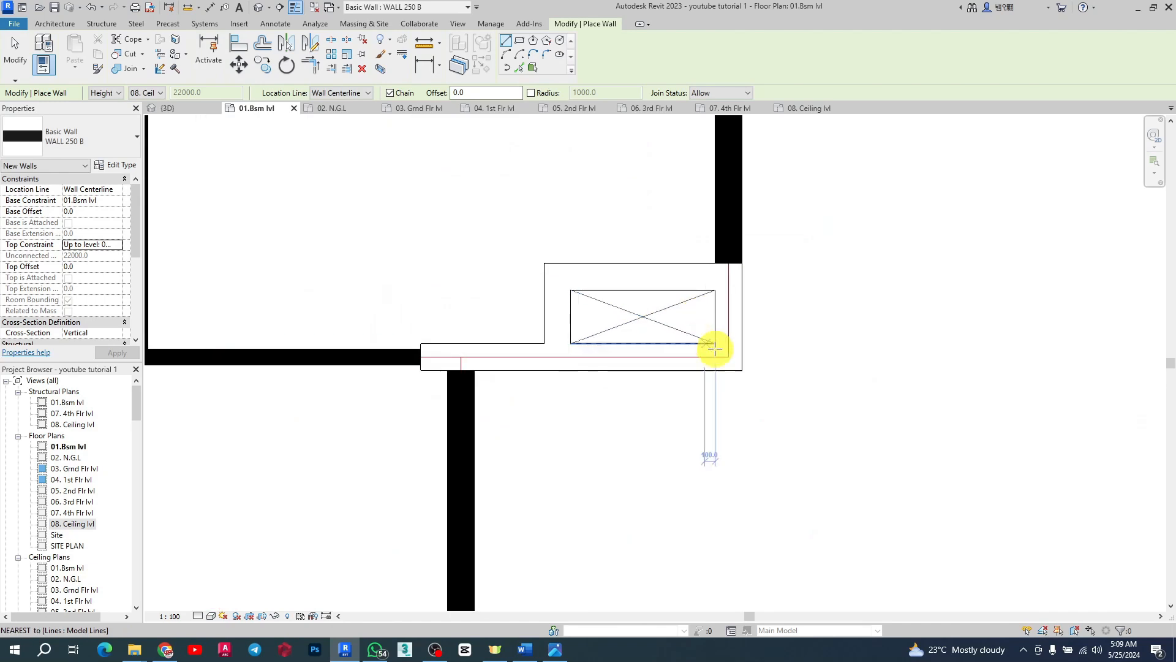
{"action": "left_click", "coordinate": [423, 355]}
{"action": "left_click", "coordinate": [729, 357]}
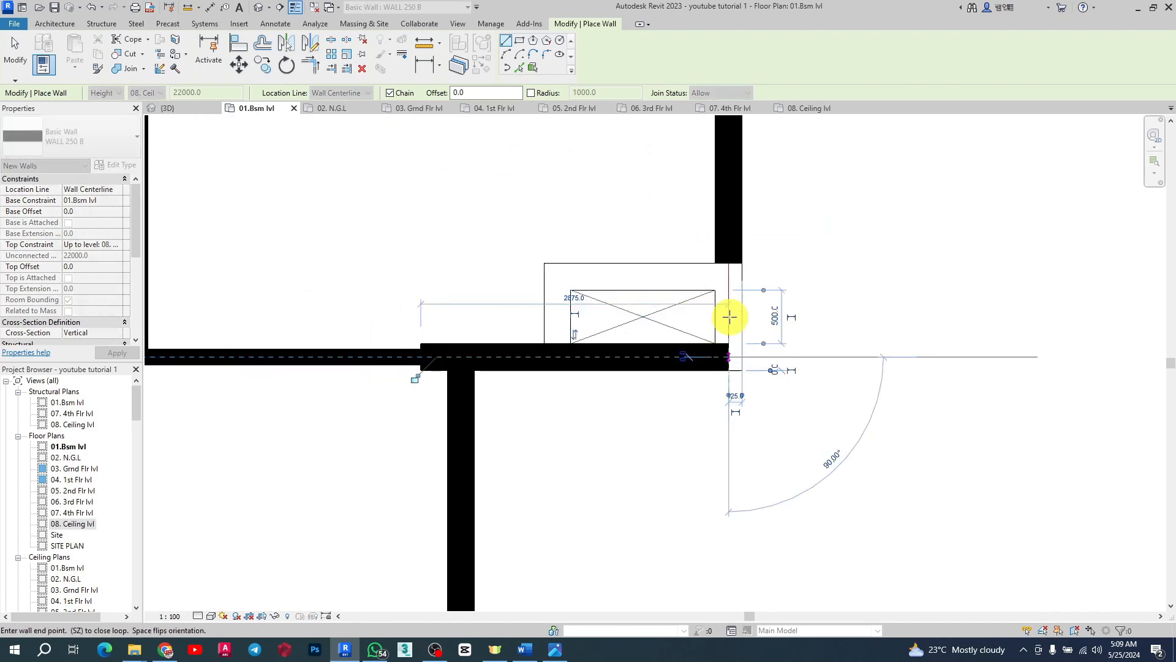
{"action": "left_click", "coordinate": [728, 267]}
Step: Draw walls along the right and top edges of the upper-right shaft box
{"action": "scroll", "coordinate": [604, 473], "scroll_direction": "down", "scroll_amount": 3}
{"action": "scroll", "coordinate": [613, 422], "scroll_direction": "down", "scroll_amount": 3}
{"action": "scroll", "coordinate": [628, 275], "scroll_direction": "up", "scroll_amount": 2}
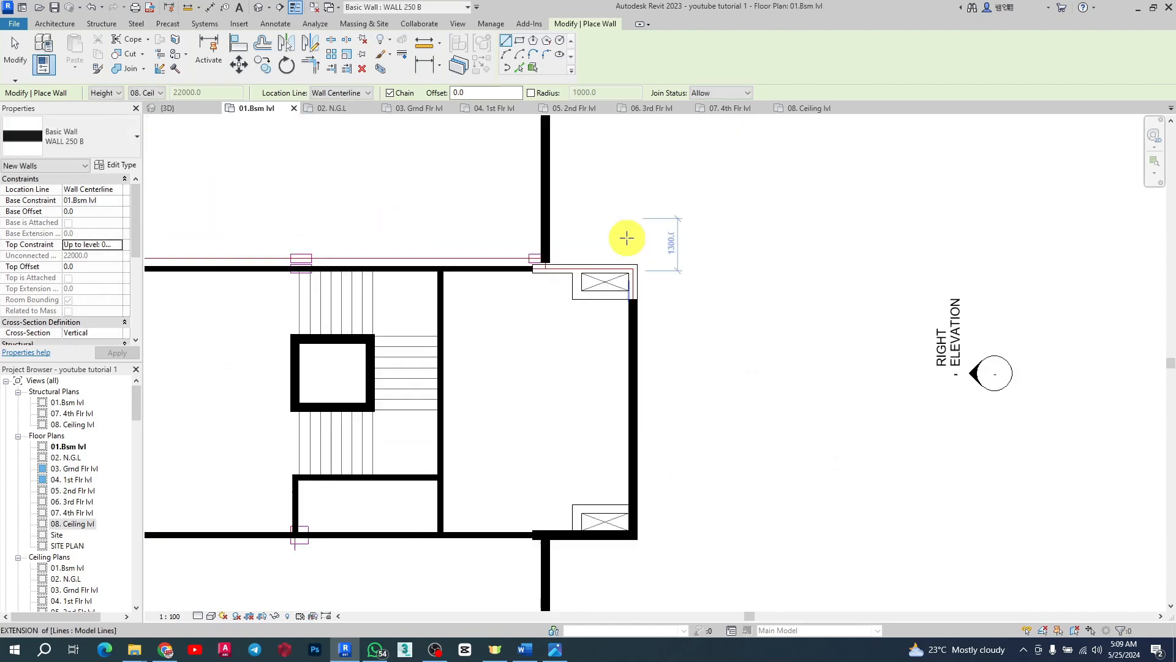
{"action": "scroll", "coordinate": [631, 268], "scroll_direction": "up", "scroll_amount": 2}
{"action": "left_click", "coordinate": [639, 353]}
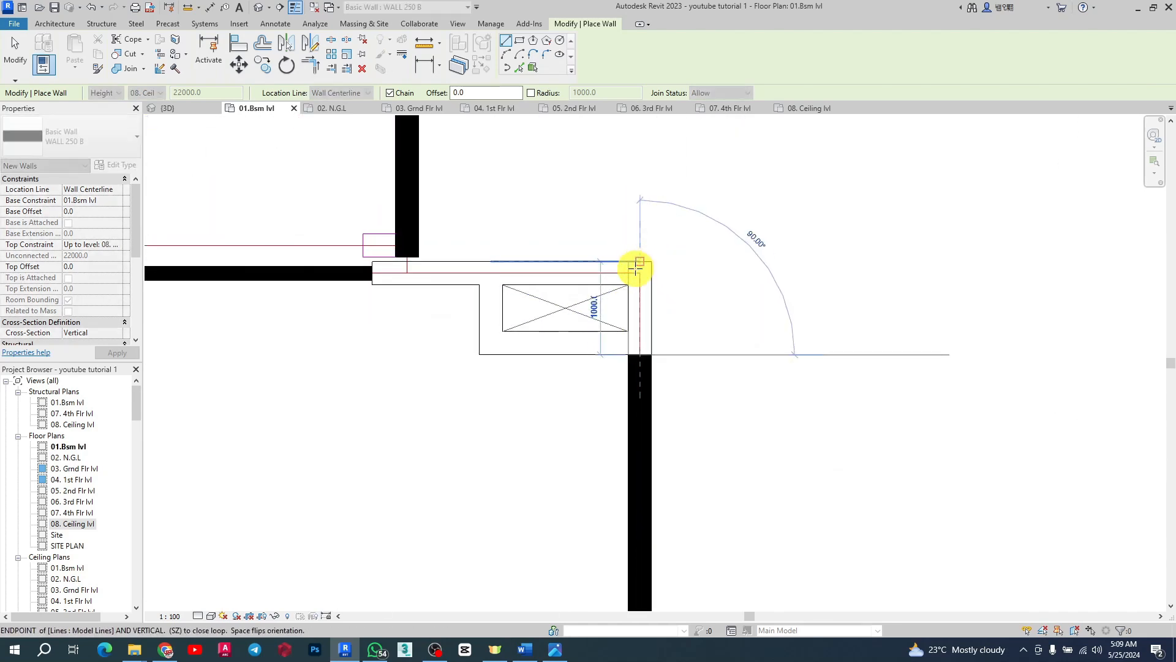
{"action": "left_click", "coordinate": [638, 272]}
{"action": "left_click", "coordinate": [372, 272]}
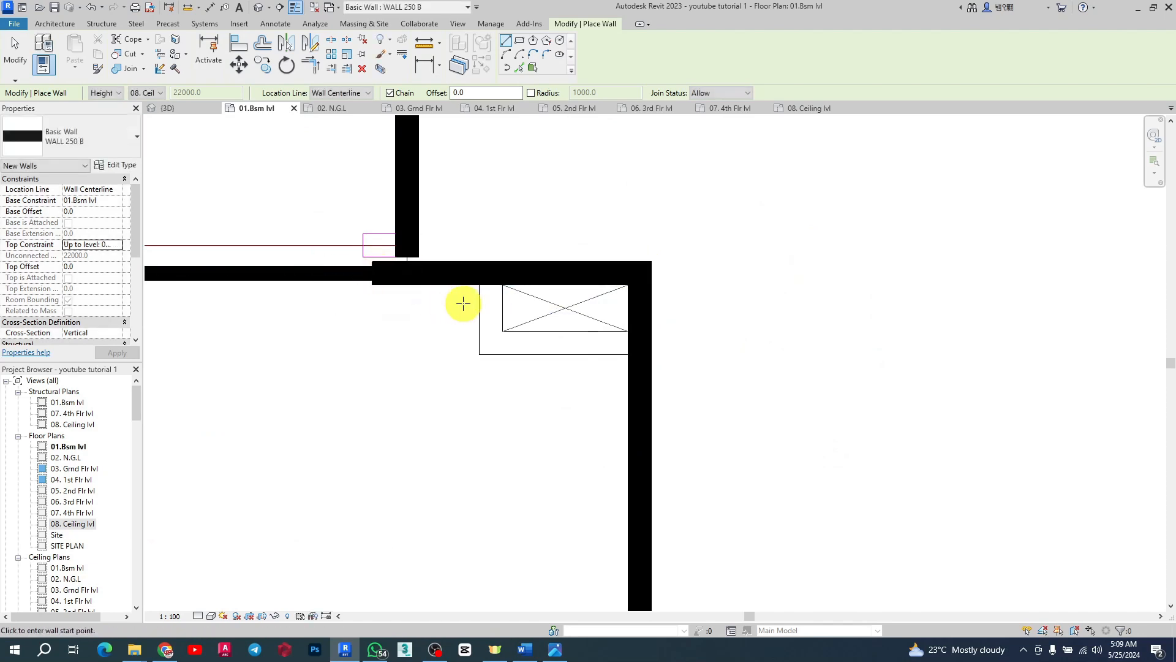
Step: Add walls along the left and bottom edges of the upper-right shaft box
{"action": "left_click", "coordinate": [490, 274]}
{"action": "left_click", "coordinate": [490, 343]}
{"action": "scroll", "coordinate": [606, 340], "scroll_direction": "up", "scroll_amount": 2}
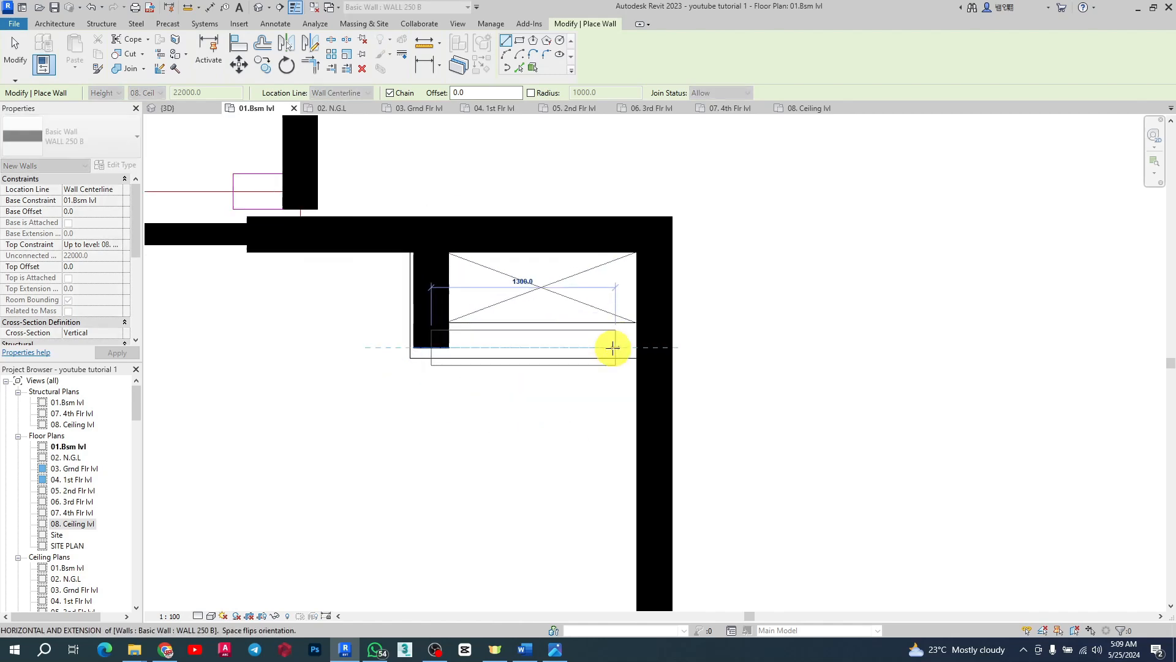
{"action": "left_click", "coordinate": [660, 342]}
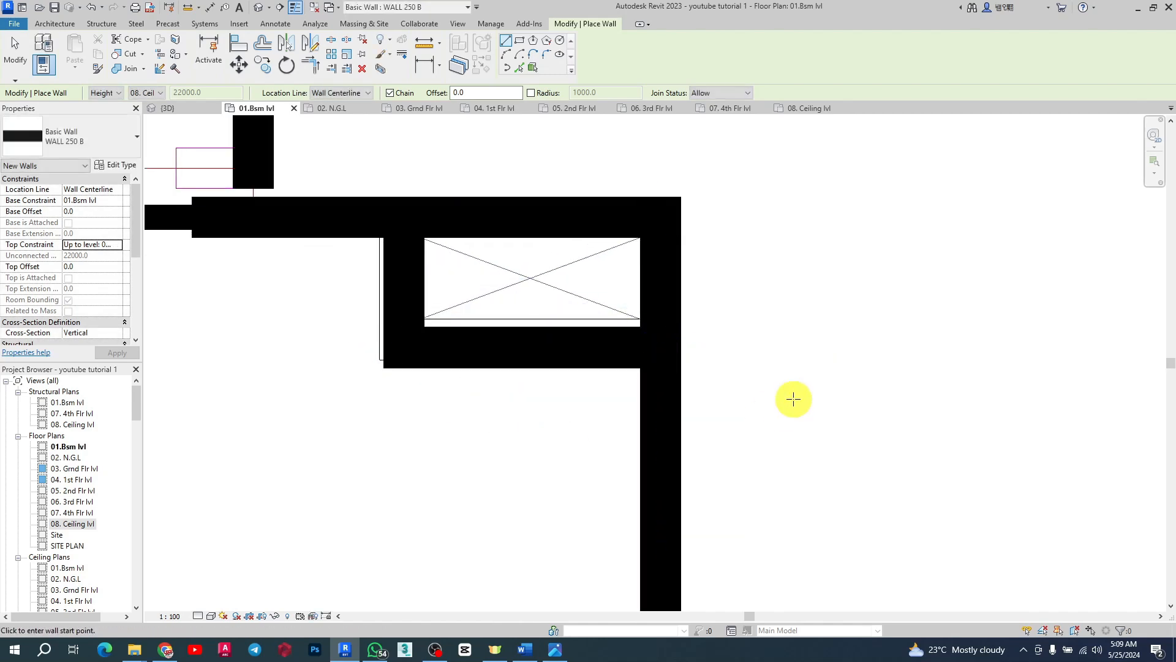
Step: Draw walls along the top and left edges of the lower-right shaft box
{"action": "scroll", "coordinate": [677, 220], "scroll_direction": "down", "scroll_amount": 5}
{"action": "scroll", "coordinate": [702, 418], "scroll_direction": "up", "scroll_amount": 6}
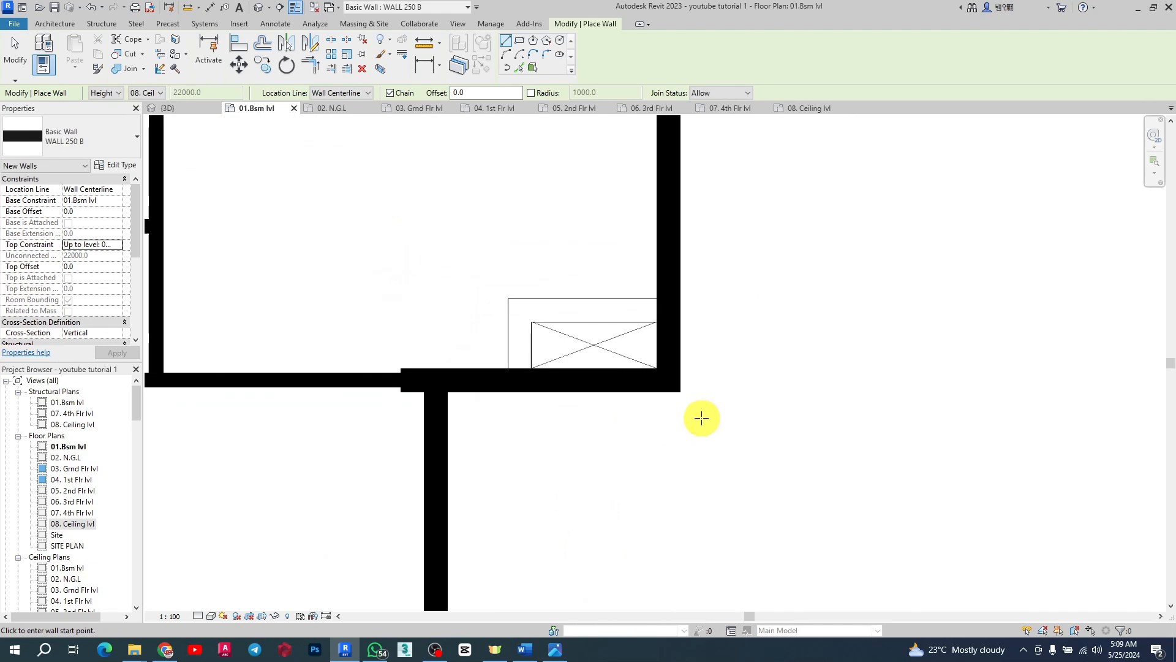
{"action": "left_click", "coordinate": [668, 306]}
{"action": "left_click", "coordinate": [518, 307]}
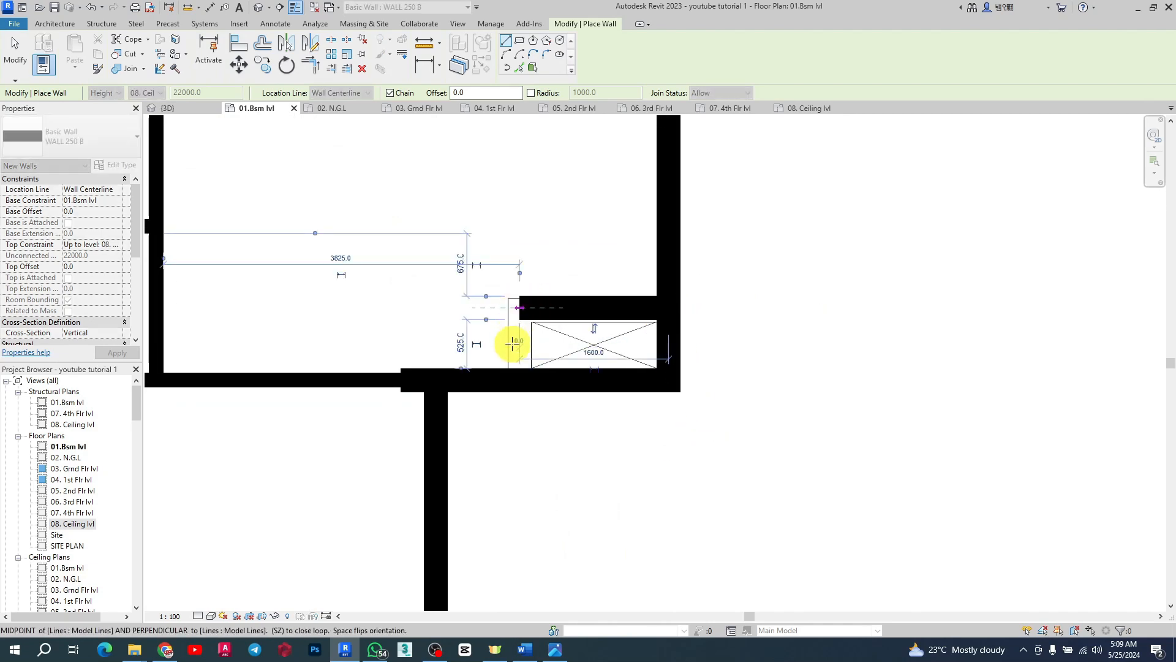
{"action": "scroll", "coordinate": [513, 343], "scroll_direction": "up", "scroll_amount": 2}
{"action": "left_click", "coordinate": [524, 384]}
{"action": "key", "text": "Escape"}
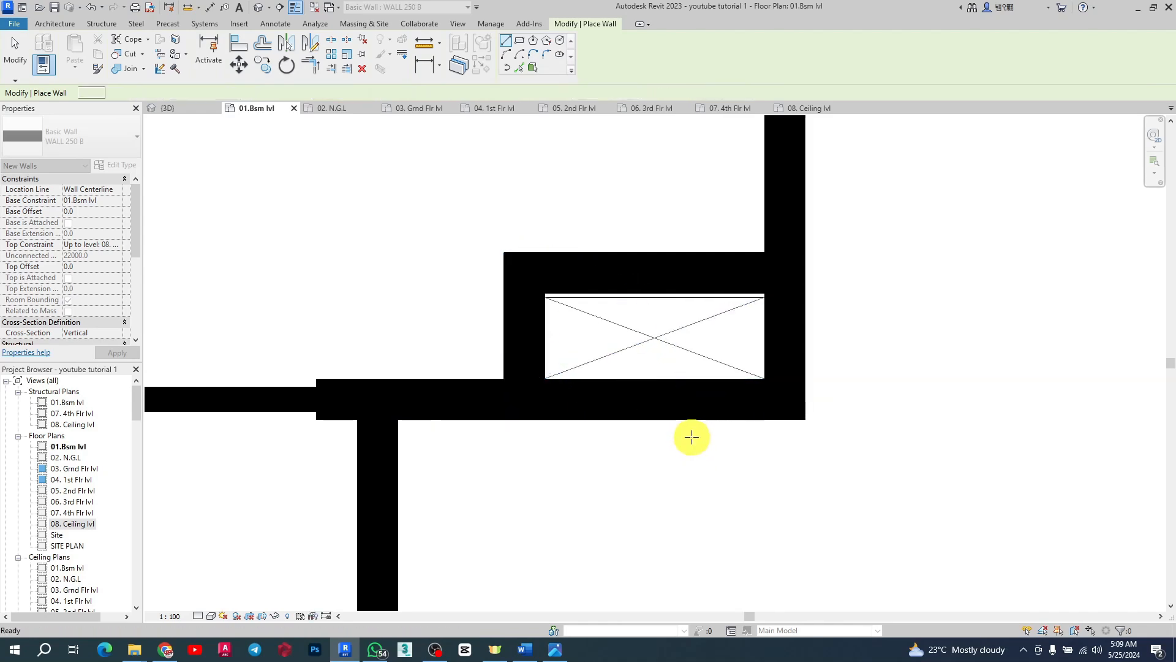
Step: Inspect the new walls around the shaft boxes, including the slanted wall below the upper-left shaft box
{"action": "scroll", "coordinate": [722, 349], "scroll_direction": "down", "scroll_amount": 5}
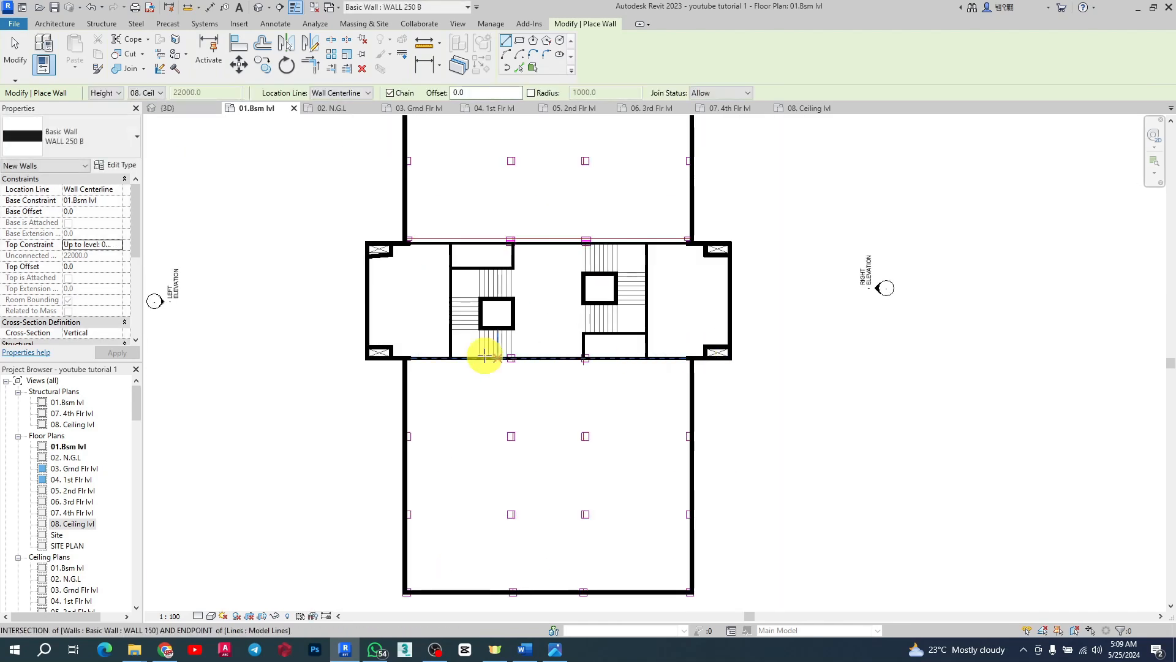
{"action": "scroll", "coordinate": [403, 374], "scroll_direction": "up", "scroll_amount": 3}
{"action": "scroll", "coordinate": [381, 255], "scroll_direction": "down", "scroll_amount": 4}
{"action": "key", "text": "Escape"}
{"action": "scroll", "coordinate": [402, 264], "scroll_direction": "up", "scroll_amount": 5}
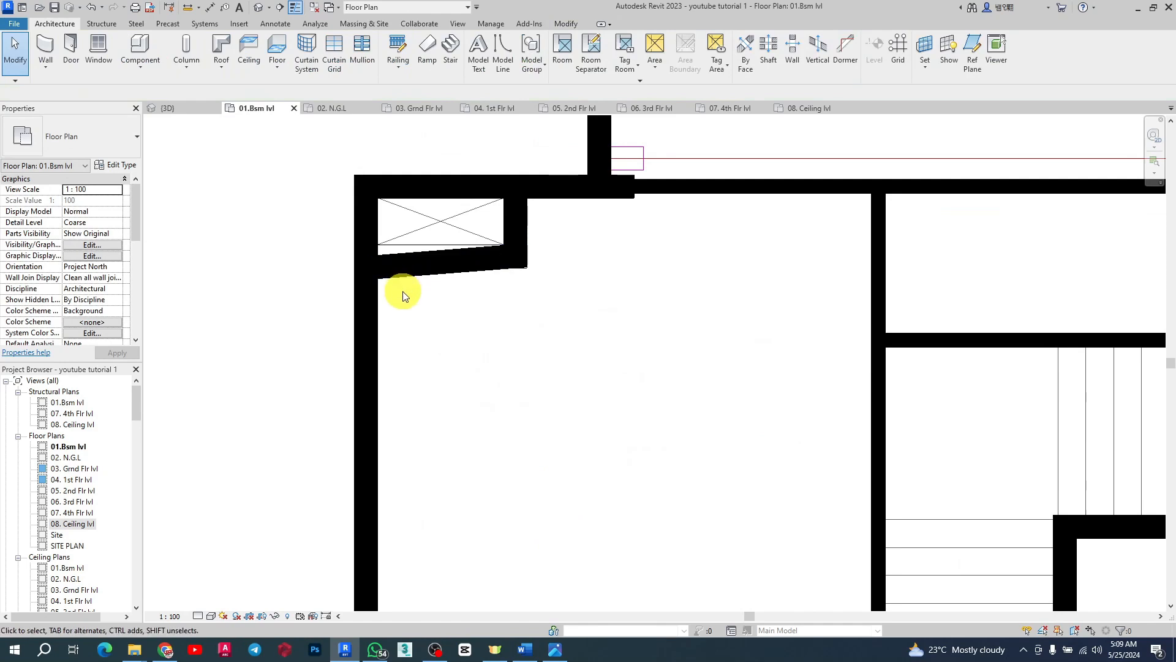
{"action": "left_click", "coordinate": [403, 281]}
{"action": "scroll", "coordinate": [386, 283], "scroll_direction": "up", "scroll_amount": 2}
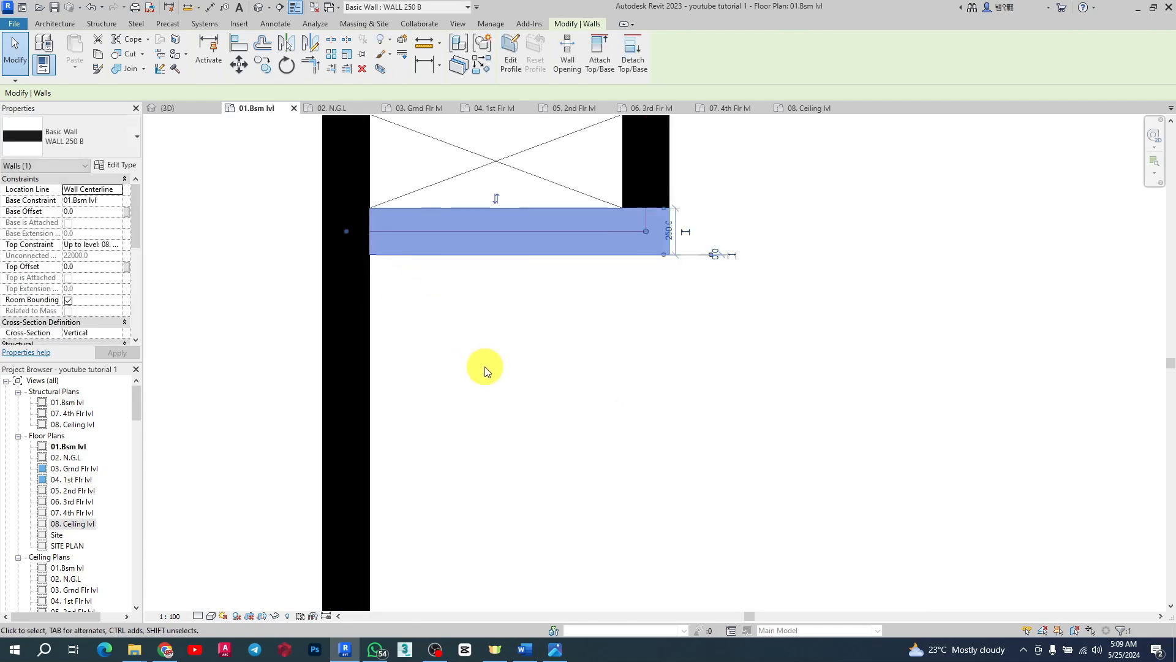
{"action": "scroll", "coordinate": [391, 260], "scroll_direction": "down", "scroll_amount": 5}
{"action": "key", "text": "Escape"}
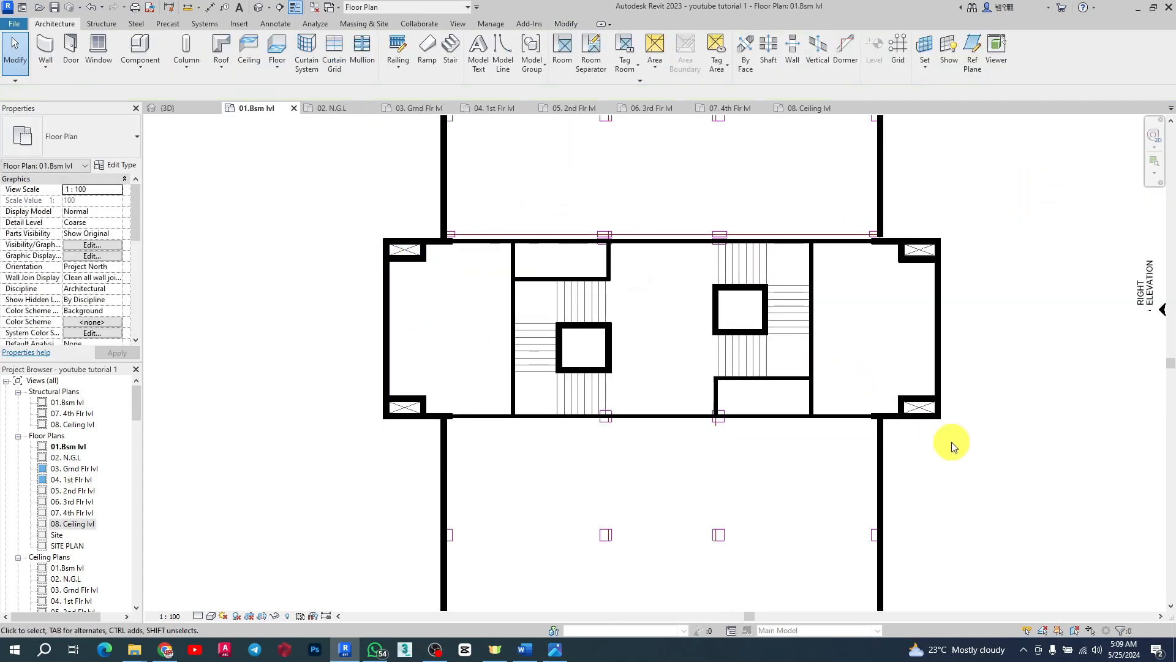
{"action": "scroll", "coordinate": [893, 359], "scroll_direction": "up", "scroll_amount": 5}
{"action": "scroll", "coordinate": [864, 350], "scroll_direction": "up", "scroll_amount": 3}
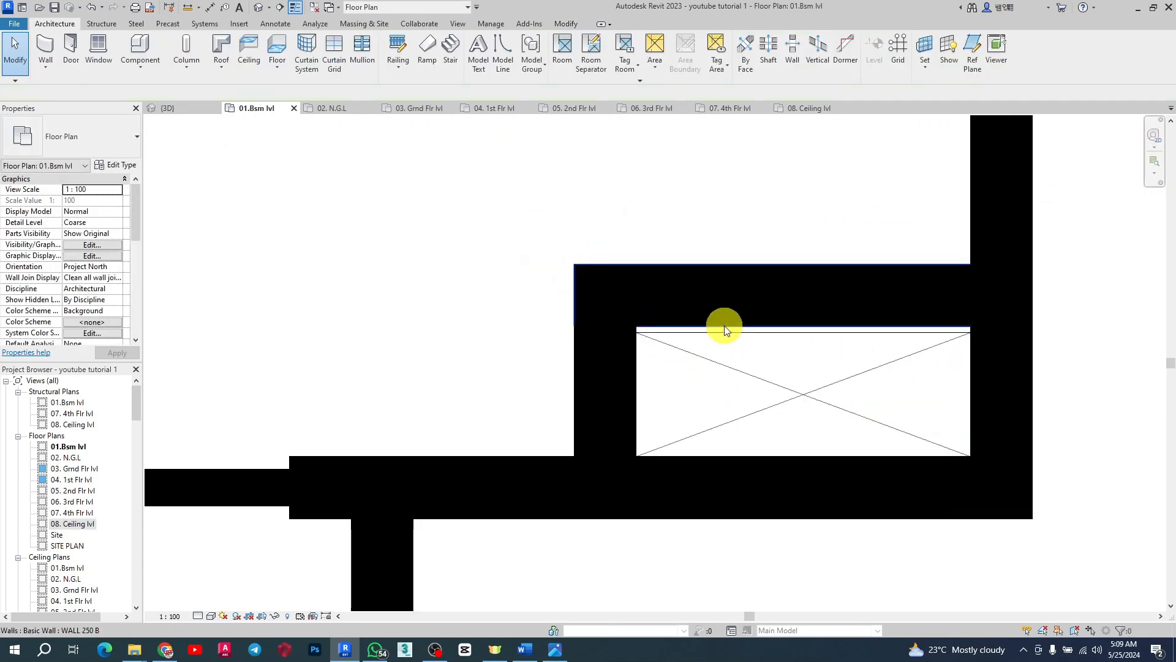
Step: Align the wall along the upper-right shaft box with the box's top edge using Align
{"action": "left_click", "coordinate": [567, 25]}
{"action": "left_click", "coordinate": [239, 44]}
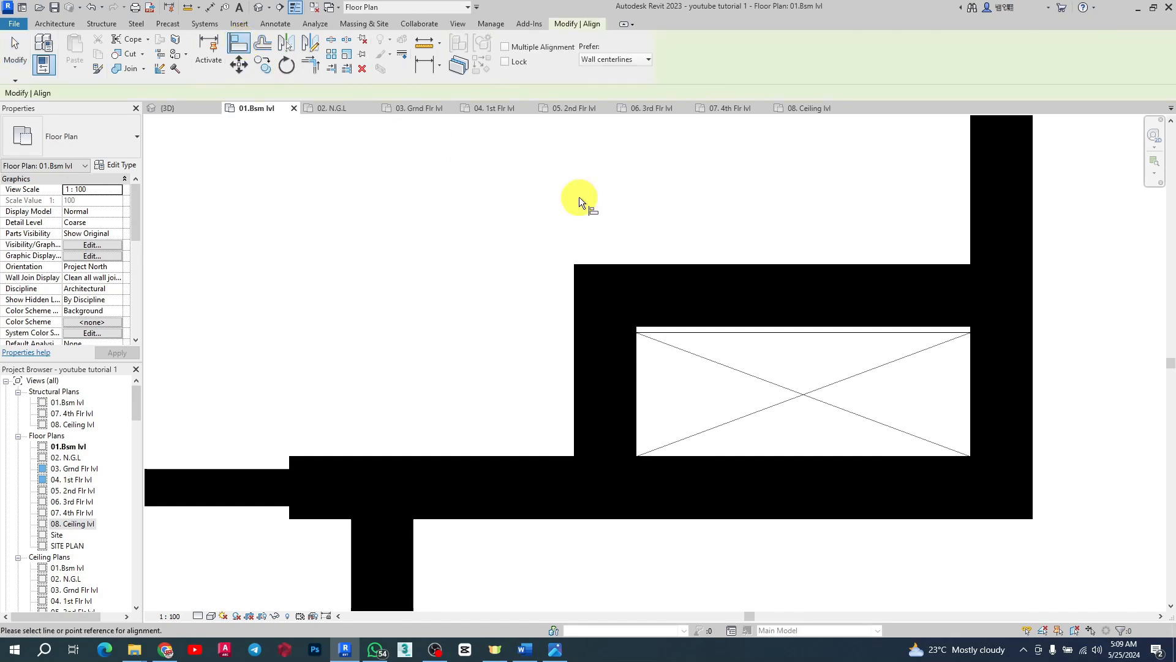
{"action": "left_click", "coordinate": [827, 337]}
{"action": "left_click", "coordinate": [827, 333]}
{"action": "scroll", "coordinate": [803, 329], "scroll_direction": "up", "scroll_amount": 5}
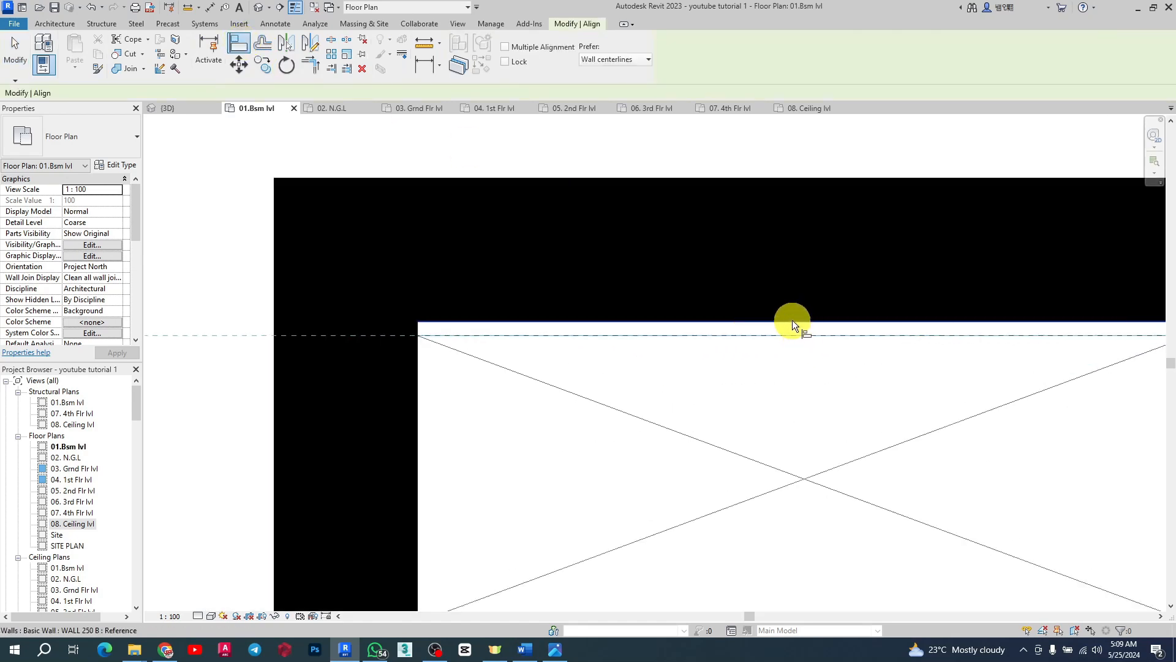
{"action": "scroll", "coordinate": [656, 472], "scroll_direction": "down", "scroll_amount": 8}
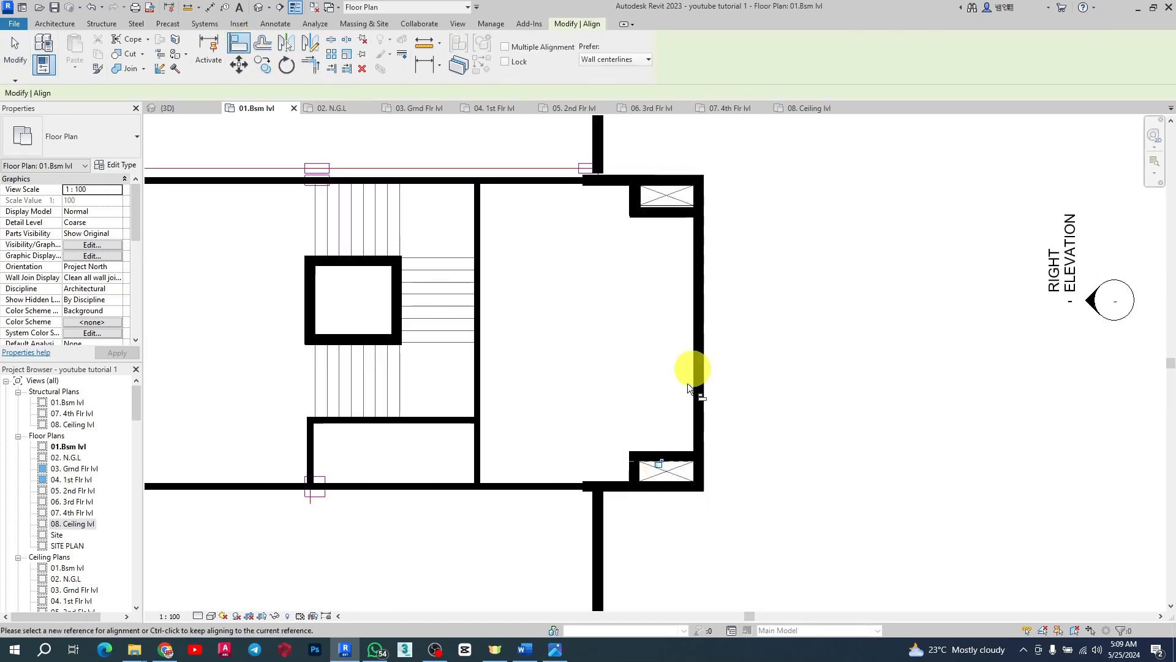
Step: Align another wall with the bottom edge line of the neighbouring shaft box, then leave the Align tool
{"action": "scroll", "coordinate": [655, 207], "scroll_direction": "up", "scroll_amount": 4}
{"action": "scroll", "coordinate": [654, 208], "scroll_direction": "up", "scroll_amount": 3}
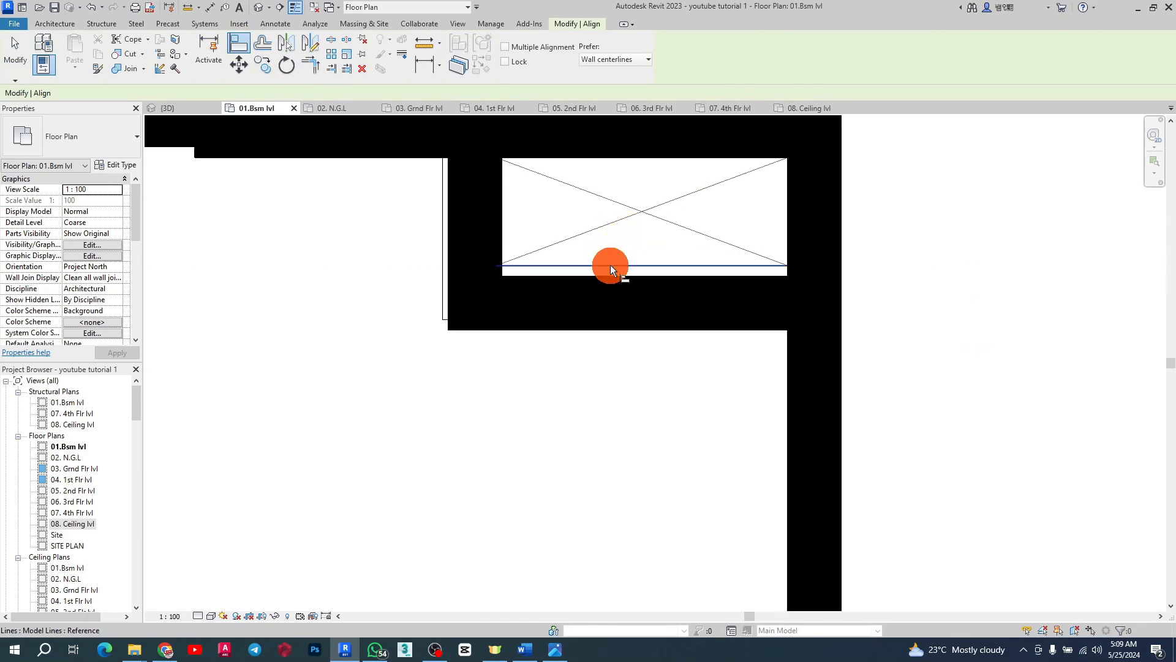
{"action": "left_click", "coordinate": [610, 265]}
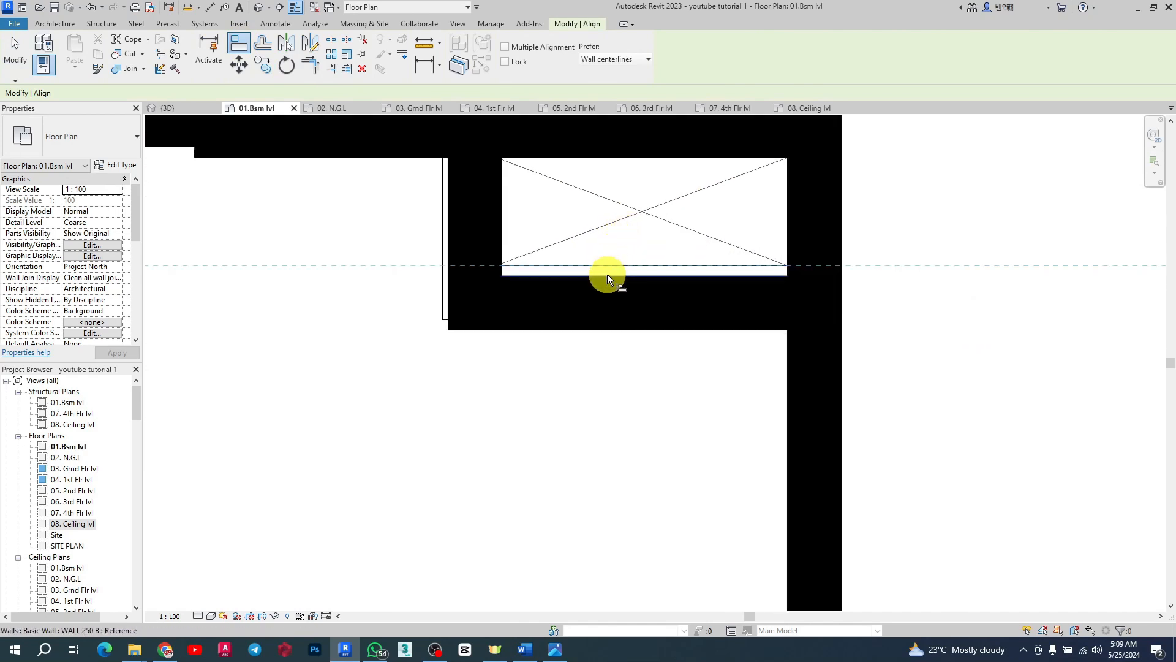
{"action": "left_click", "coordinate": [443, 211]}
{"action": "scroll", "coordinate": [742, 380], "scroll_direction": "down", "scroll_amount": 4}
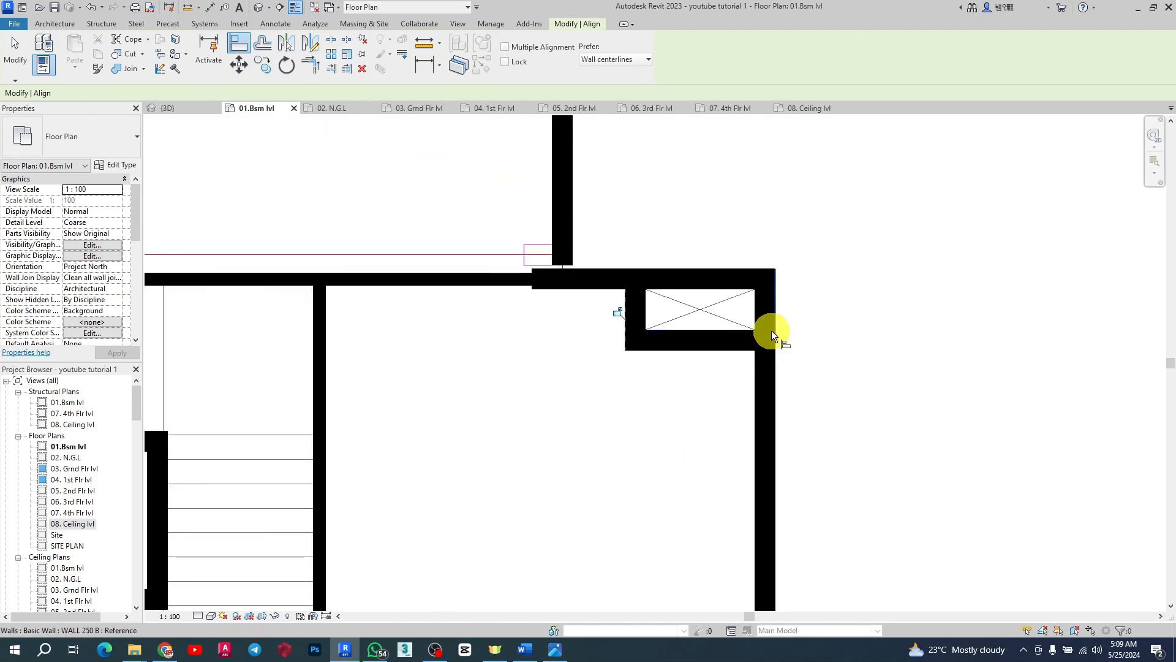
{"action": "key", "text": "Escape"}
{"action": "key", "text": "Escape"}
Step: Extend the lower end of the vertical wall above the shaft down to meet the horizontal wall
{"action": "left_click", "coordinate": [569, 245]}
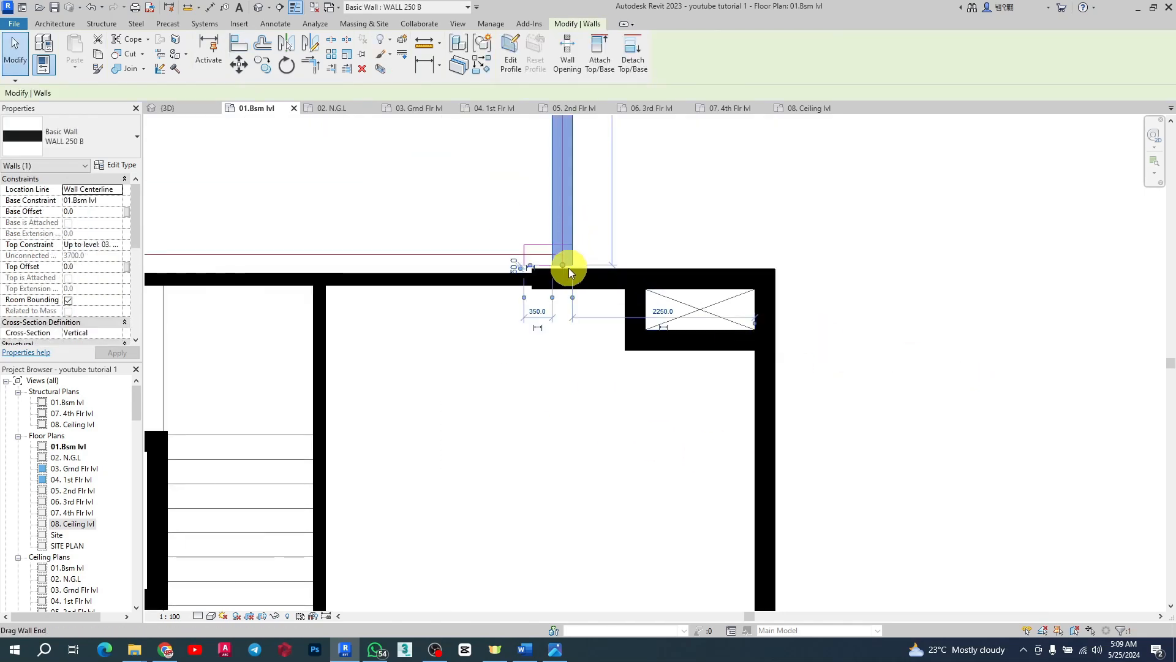
{"action": "scroll", "coordinate": [567, 270], "scroll_direction": "up", "scroll_amount": 2}
{"action": "left_click_drag", "start_coordinate": [560, 261], "coordinate": [558, 284]}
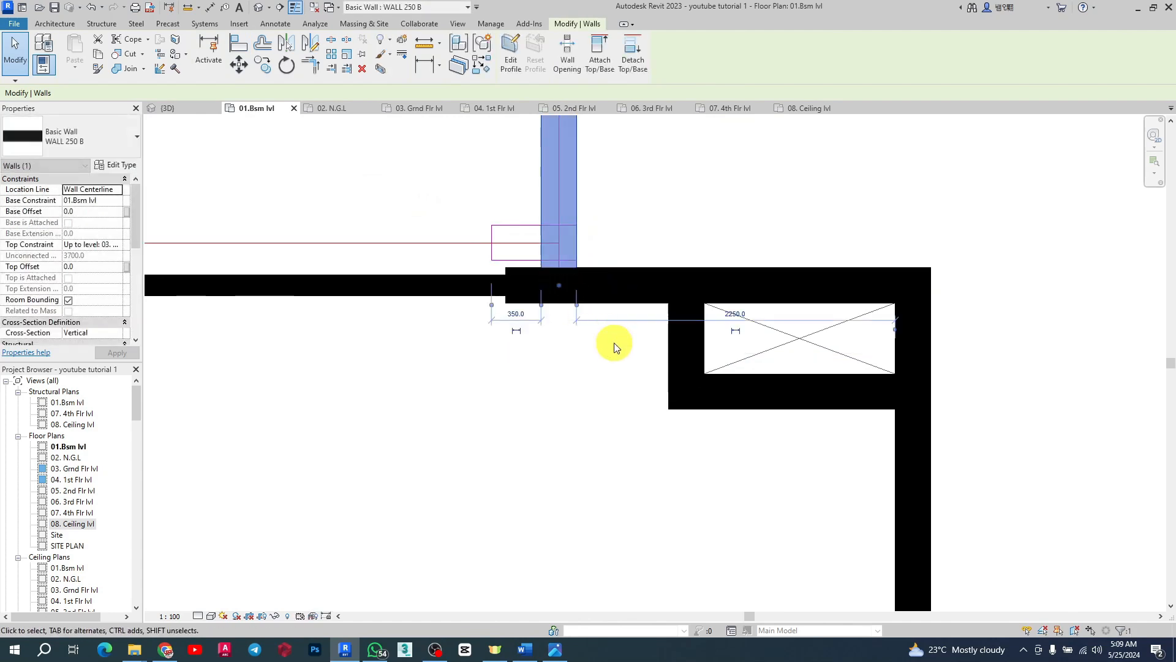
{"action": "left_click", "coordinate": [614, 347]}
{"action": "scroll", "coordinate": [900, 321], "scroll_direction": "down", "scroll_amount": 4}
Step: Orbit and zoom the 3D view to inspect the new shaft walls
{"action": "left_click", "coordinate": [184, 108]}
{"action": "scroll", "coordinate": [786, 484], "scroll_direction": "down", "scroll_amount": 2}
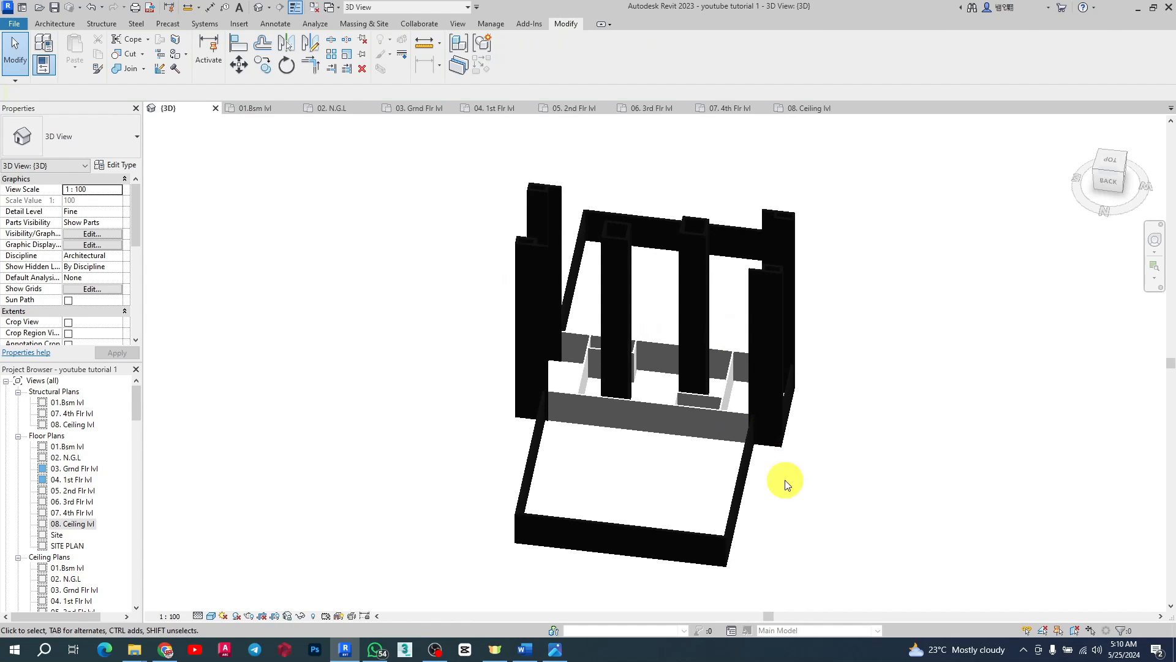
{"action": "middle_click_drag", "start_coordinate": [858, 420], "coordinate": [777, 467], "text": "shift"}
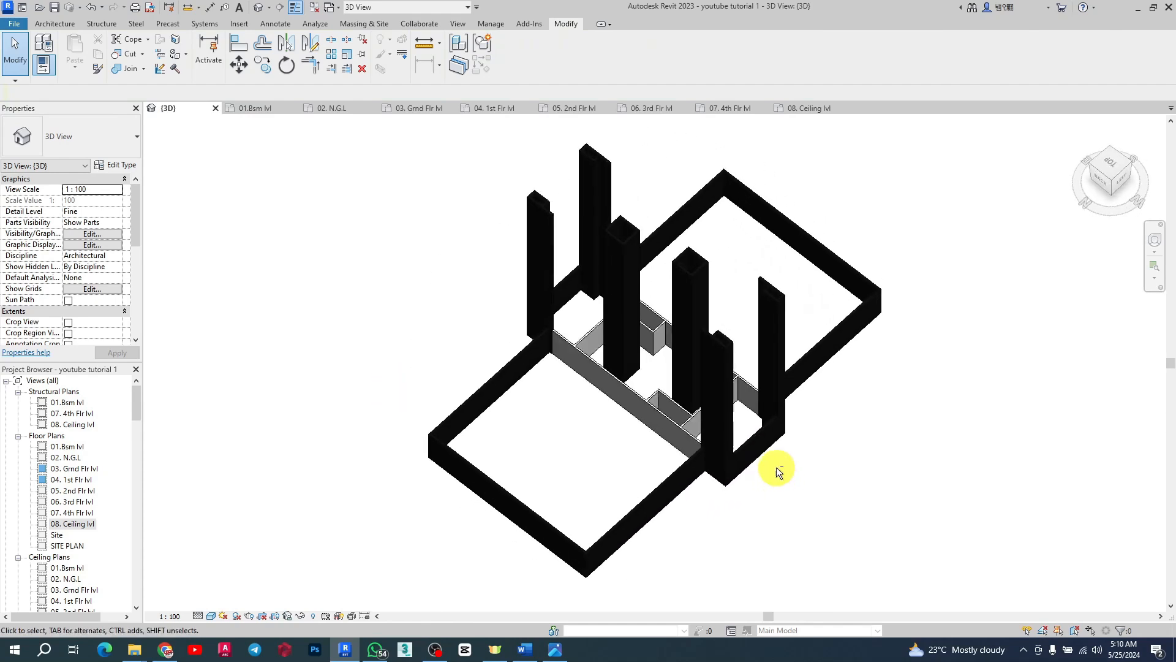
{"action": "scroll", "coordinate": [656, 360], "scroll_direction": "up", "scroll_amount": 5}
{"action": "middle_click_drag", "start_coordinate": [715, 347], "coordinate": [793, 476], "text": "shift"}
{"action": "scroll", "coordinate": [801, 464], "scroll_direction": "up", "scroll_amount": 5}
{"action": "scroll", "coordinate": [790, 432], "scroll_direction": "down", "scroll_amount": 6}
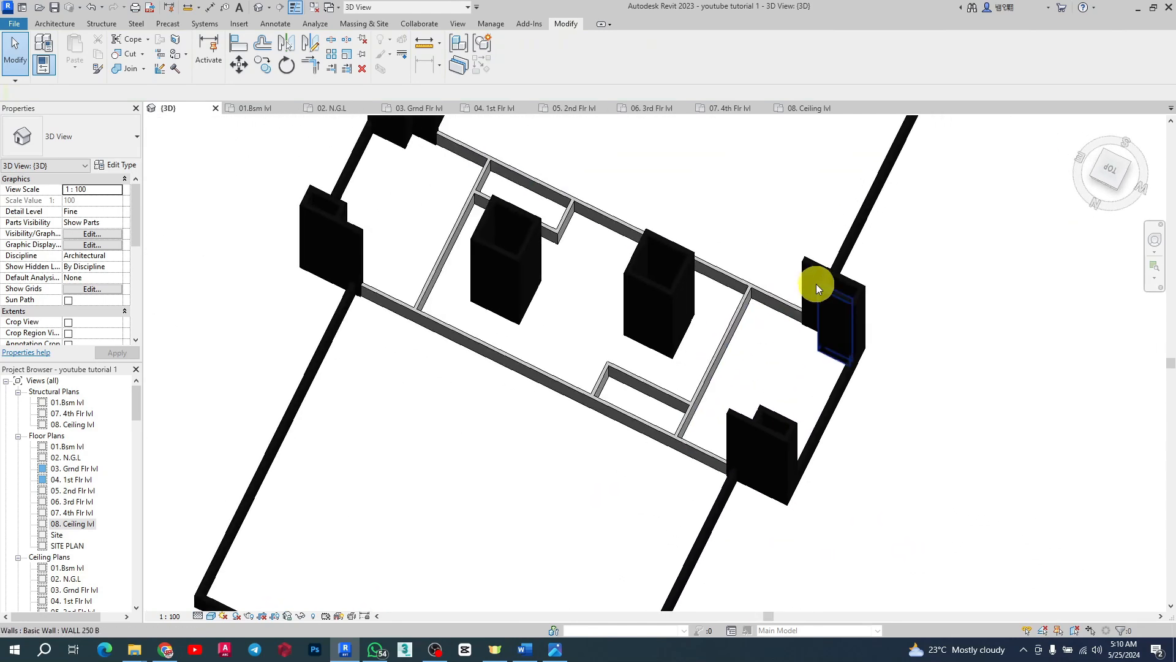
Step: Replace the BSM WALL material appearance of the WALL 250 B type with the Dark Gray wall paint asset
{"action": "left_click", "coordinate": [833, 282]}
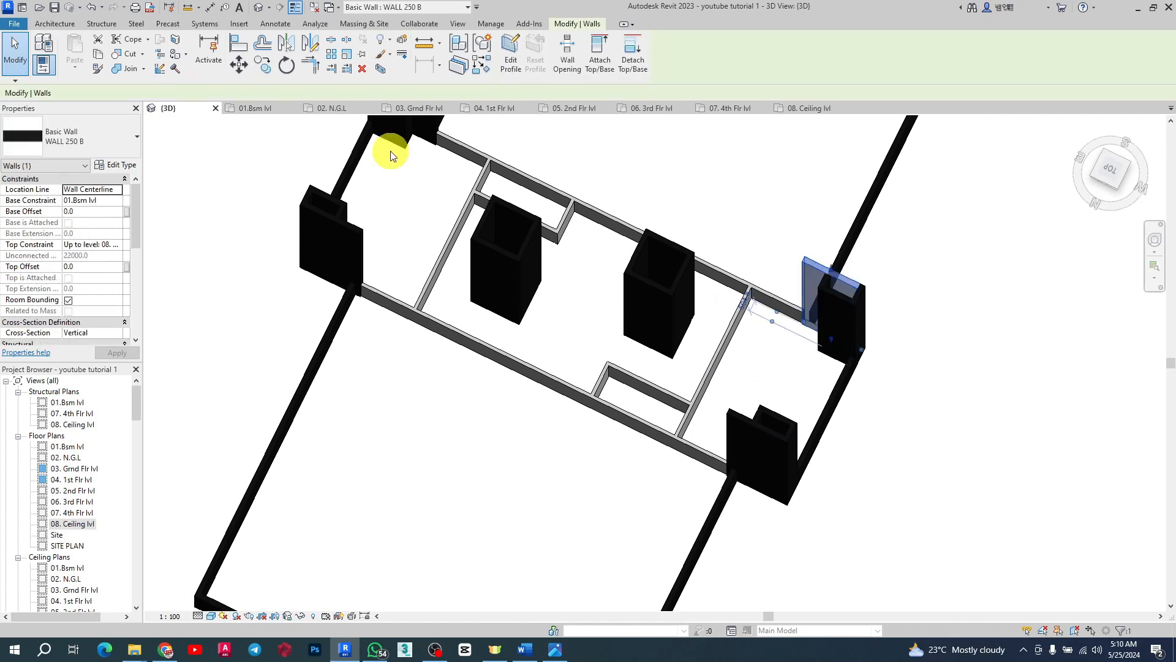
{"action": "left_click", "coordinate": [127, 167]}
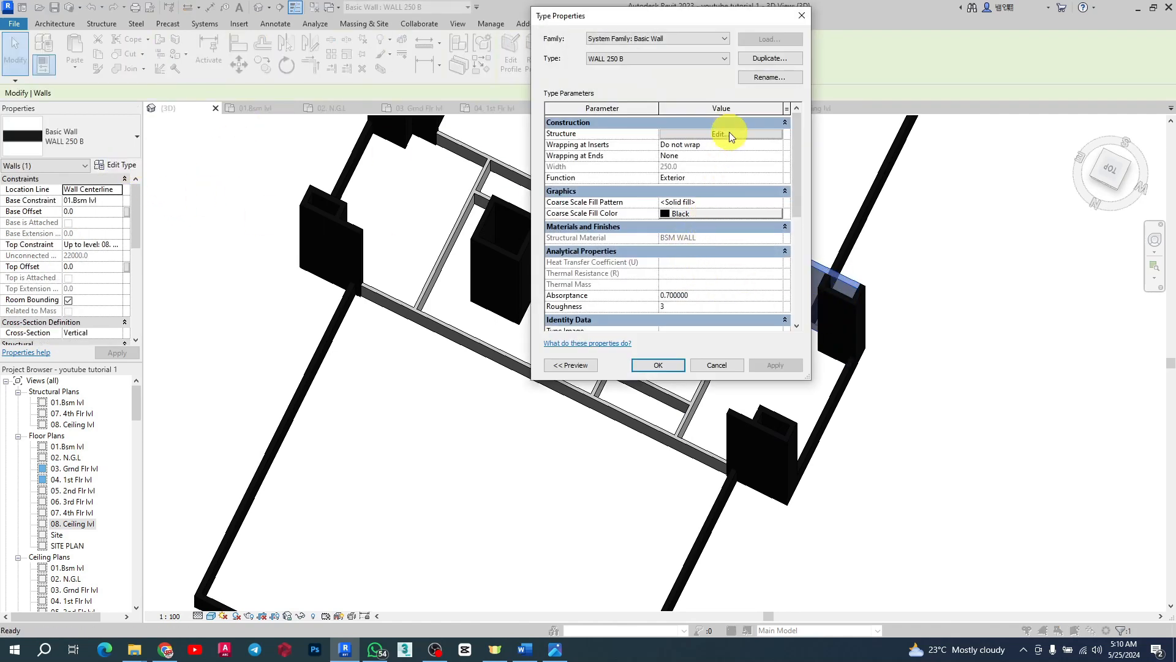
{"action": "left_click", "coordinate": [730, 132]}
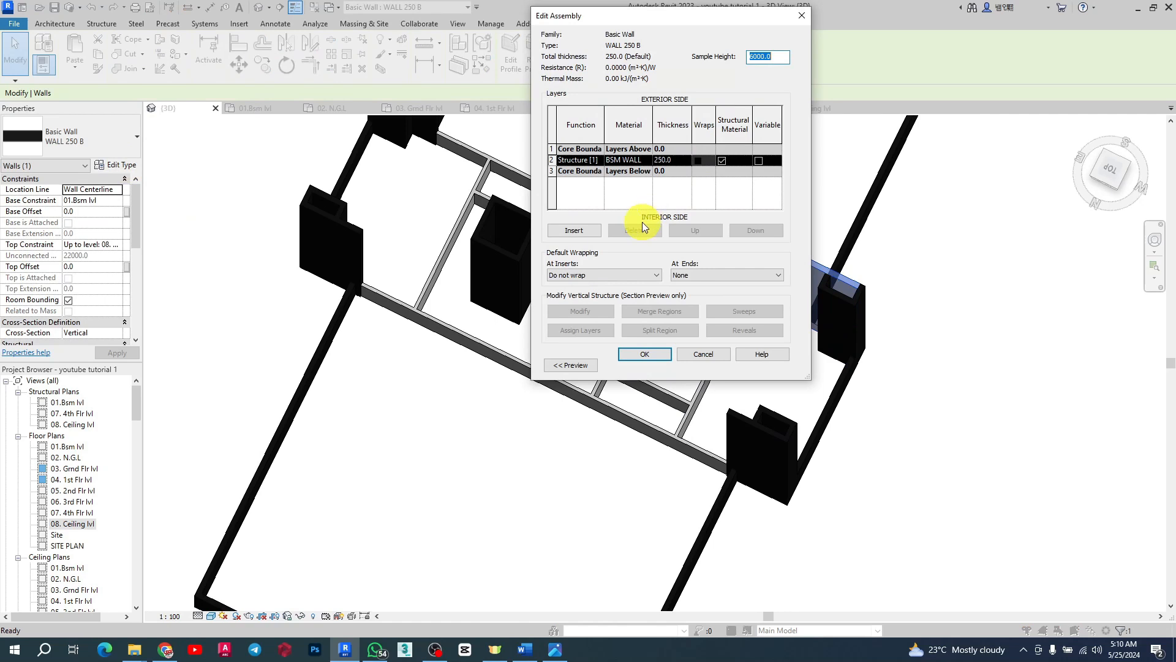
{"action": "left_click", "coordinate": [646, 161]}
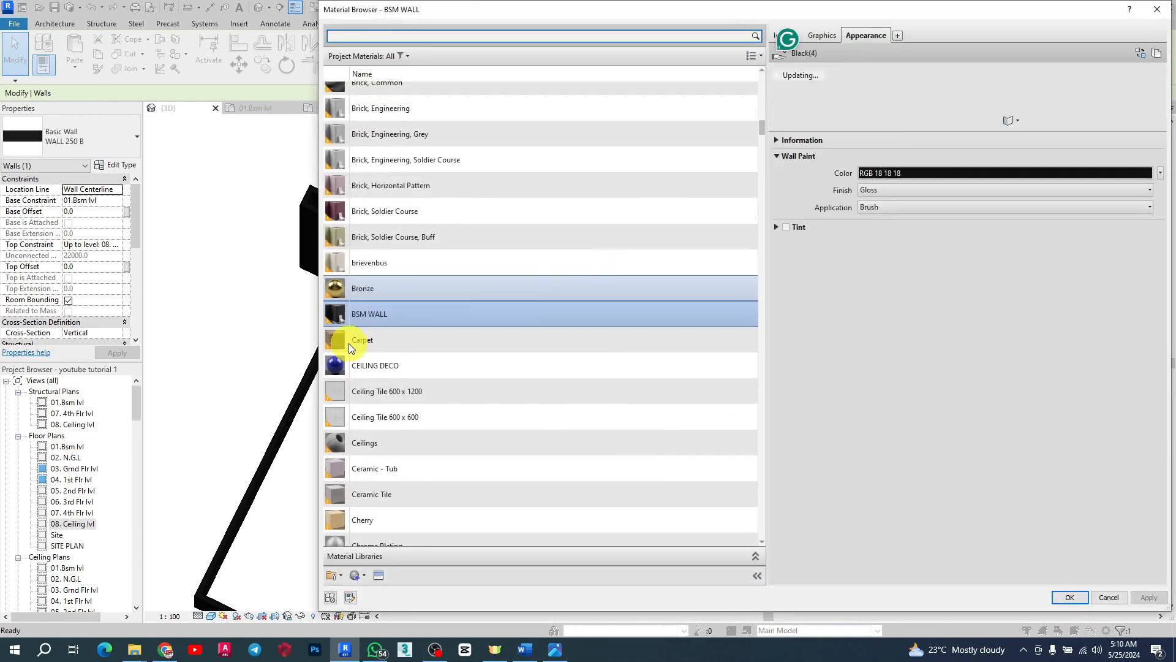
{"action": "left_click", "coordinate": [1141, 53]}
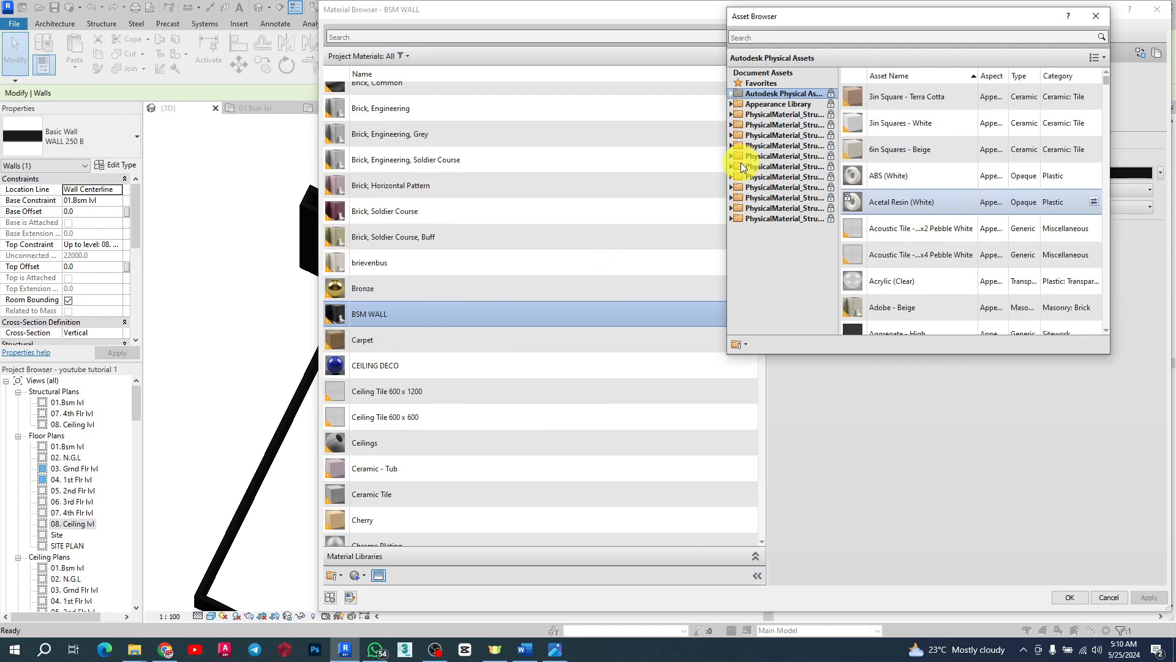
{"action": "left_click", "coordinate": [732, 104]}
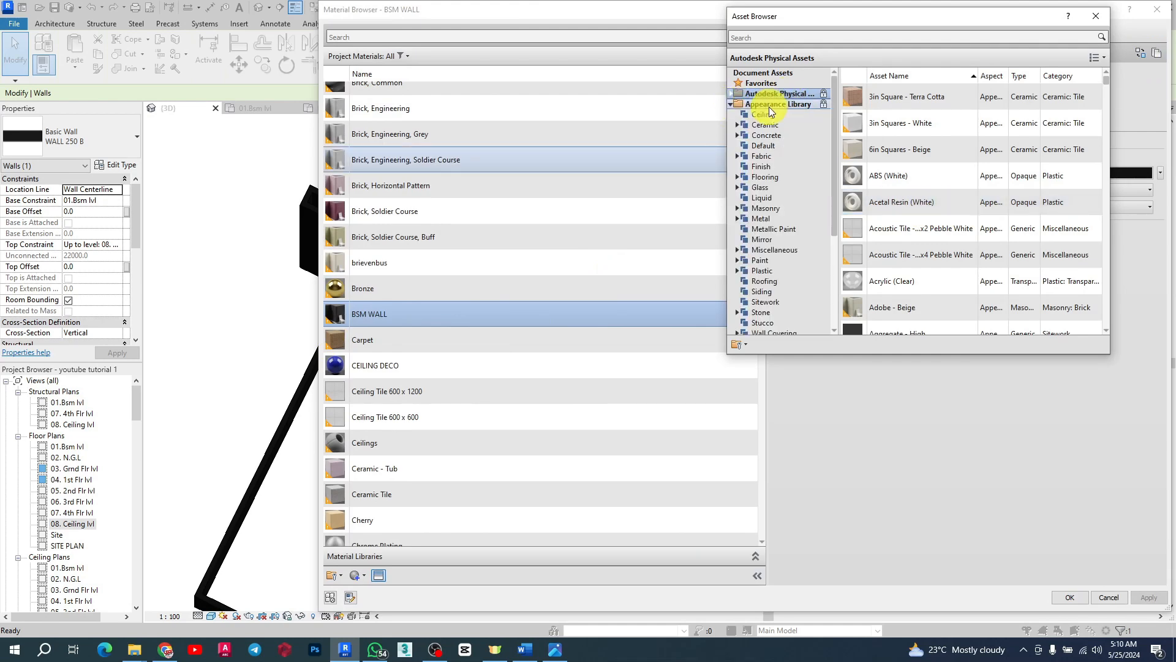
{"action": "scroll", "coordinate": [755, 279], "scroll_direction": "down", "scroll_amount": 2}
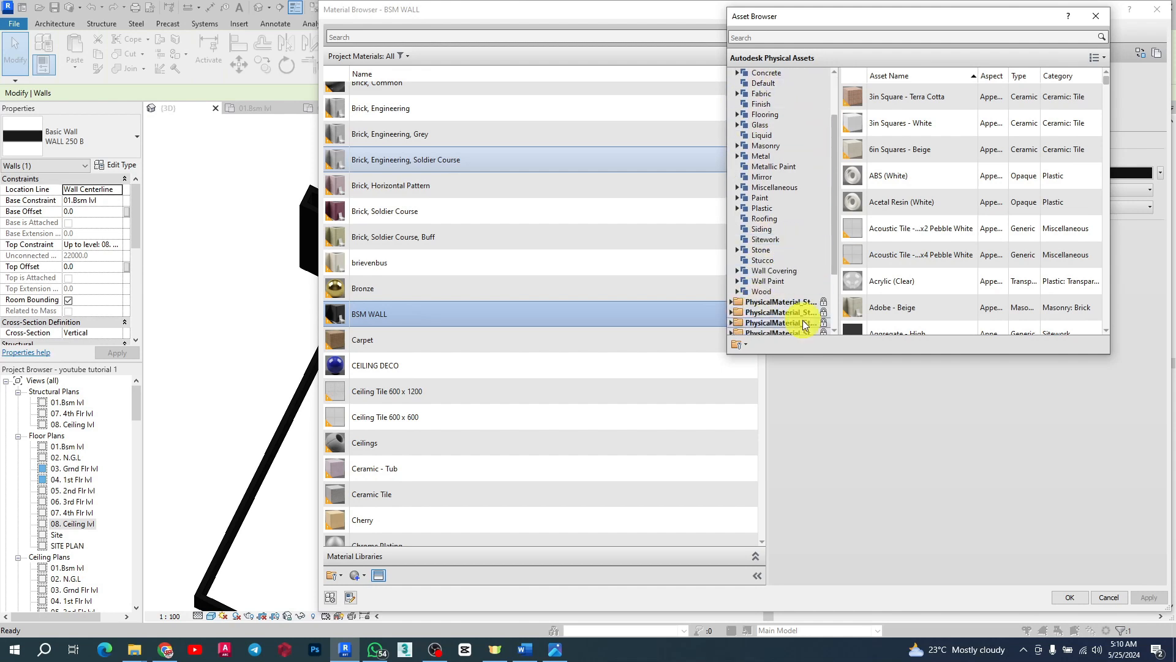
{"action": "left_click", "coordinate": [767, 281]}
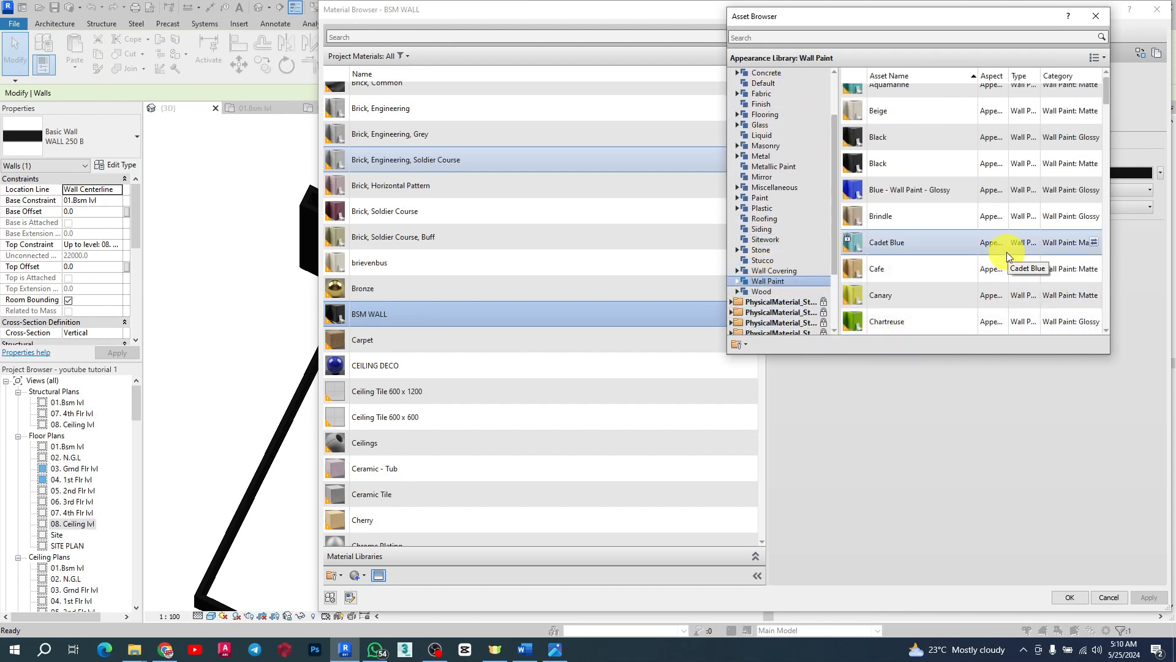
{"action": "scroll", "coordinate": [932, 200], "scroll_direction": "down", "scroll_amount": 5}
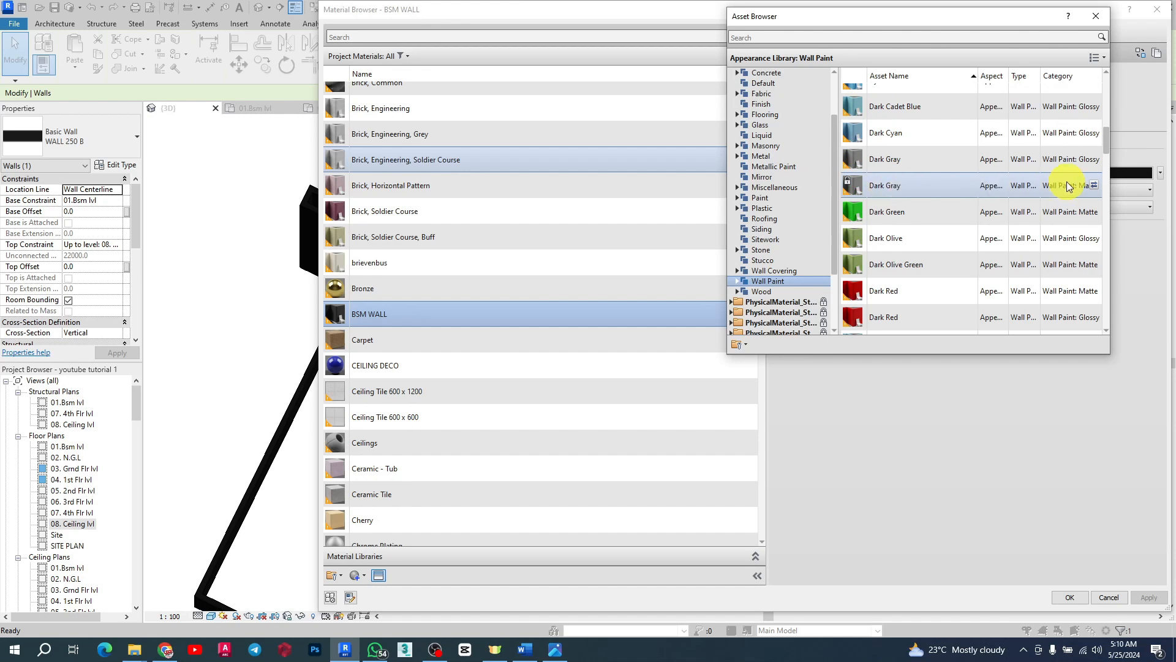
{"action": "left_click", "coordinate": [1095, 185]}
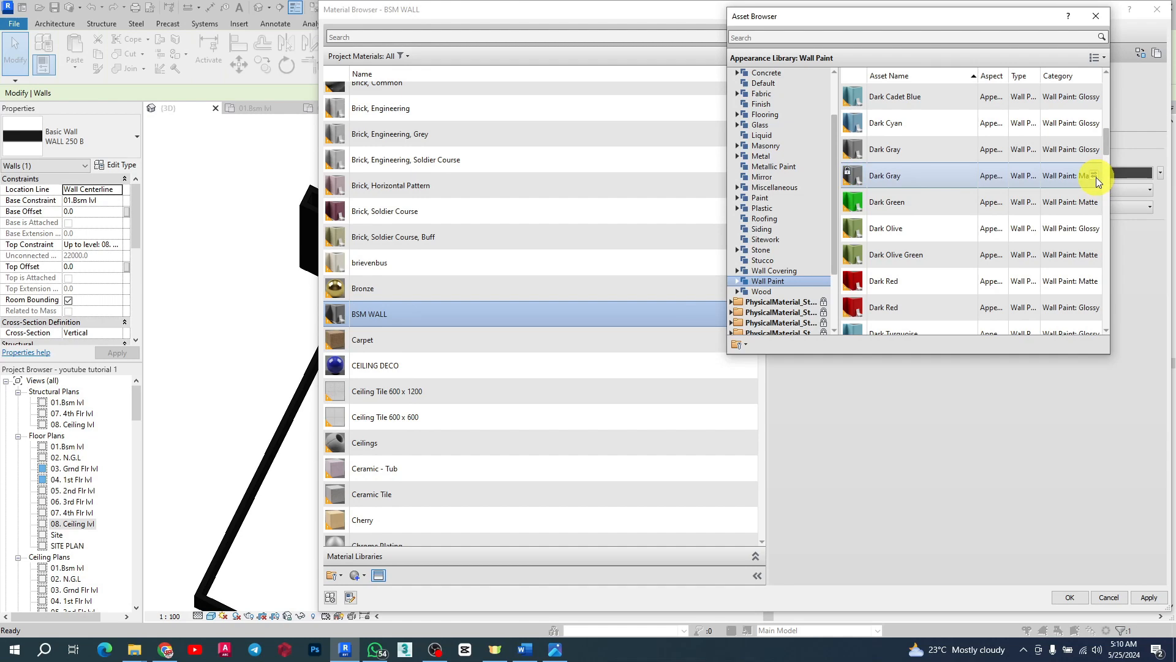
Step: Apply the material change and confirm the material, assembly and type properties dialogs
{"action": "left_click", "coordinate": [1096, 16]}
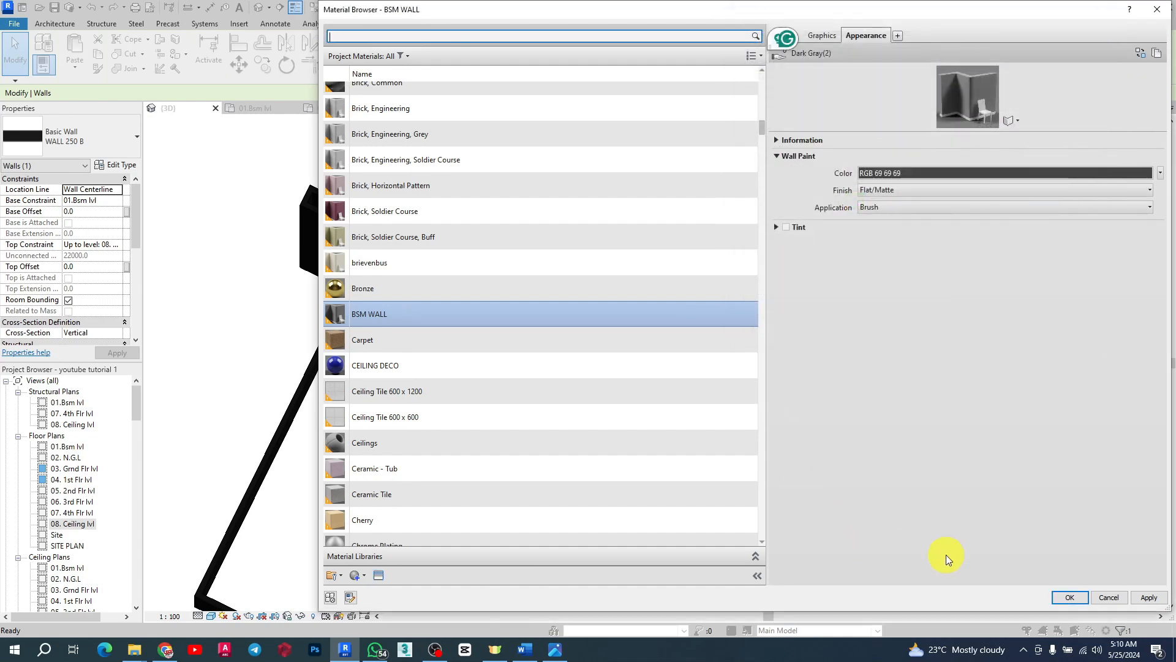
{"action": "left_click", "coordinate": [1150, 597]}
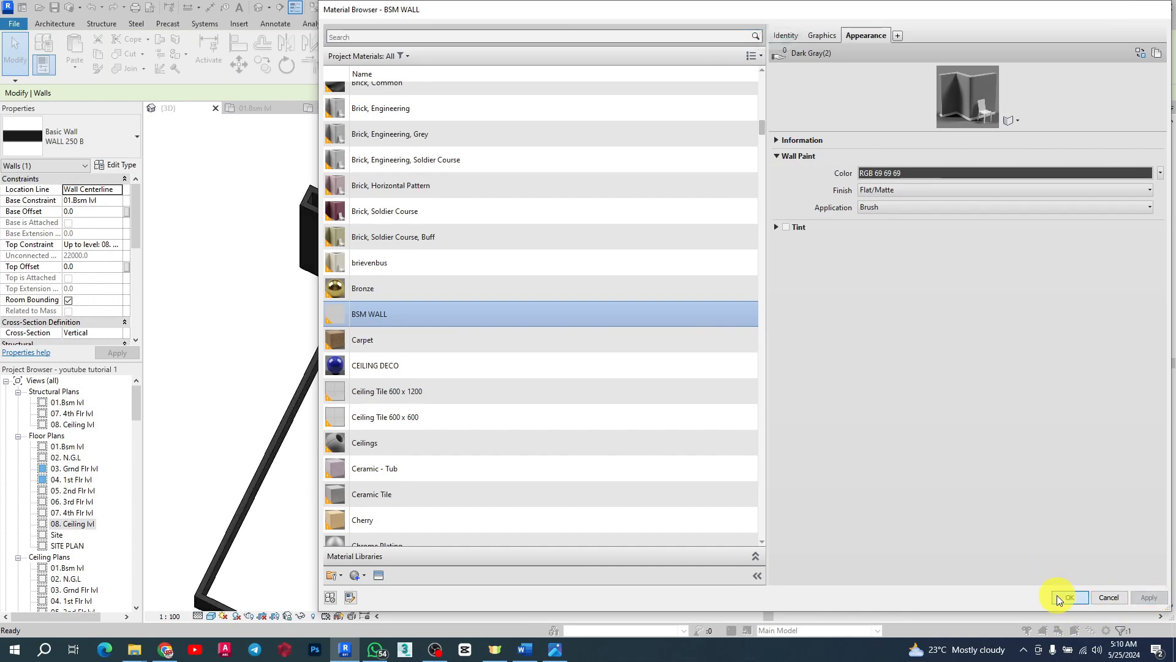
{"action": "left_click", "coordinate": [1057, 596]}
{"action": "left_click", "coordinate": [642, 356]}
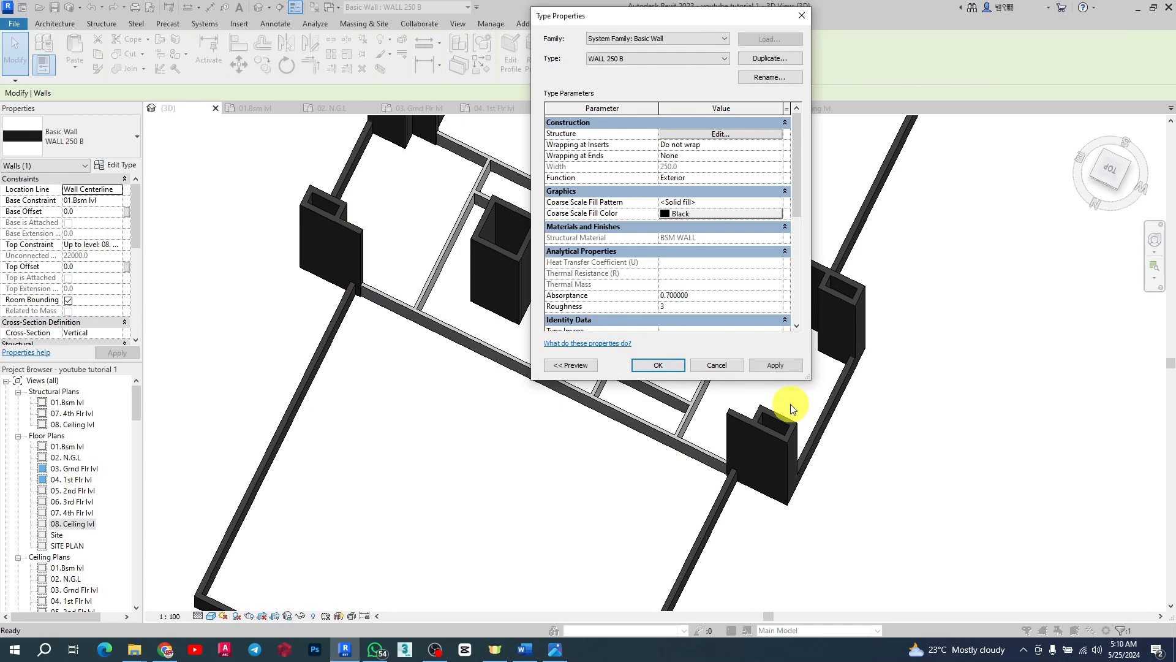
{"action": "left_click", "coordinate": [775, 361]}
{"action": "left_click", "coordinate": [650, 362]}
Step: Review the walls in the 3D view and in the 01.8sm lvl floor plan
{"action": "left_click", "coordinate": [937, 446]}
{"action": "middle_click_drag", "start_coordinate": [938, 446], "coordinate": [721, 322], "text": "shift"}
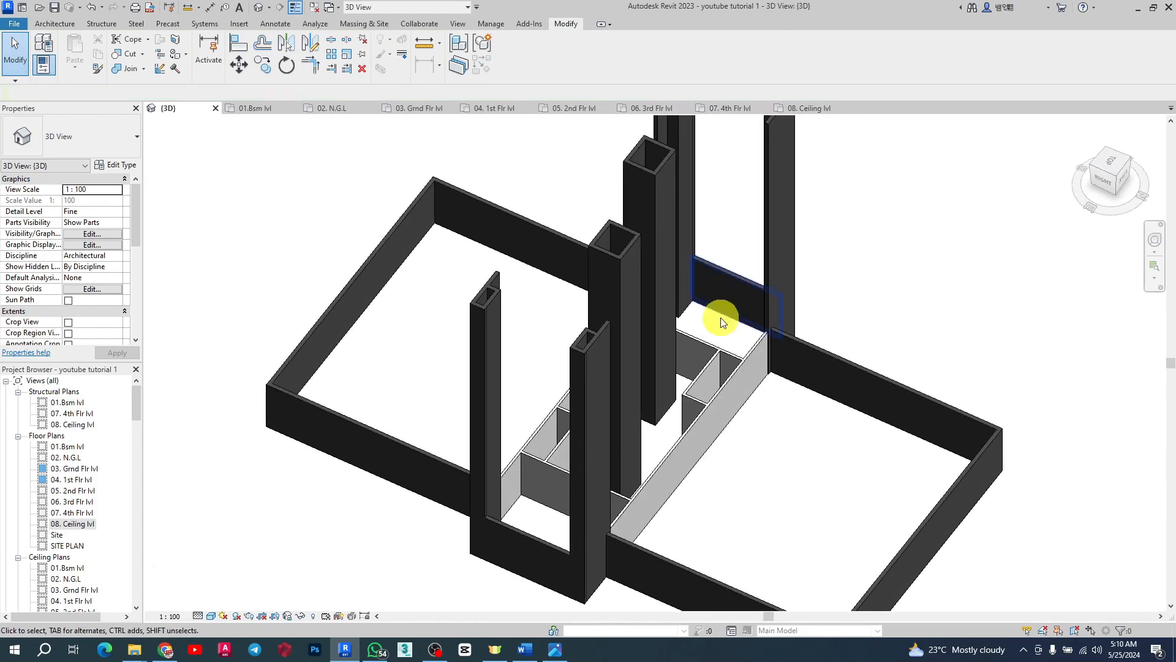
{"action": "left_click", "coordinate": [267, 112]}
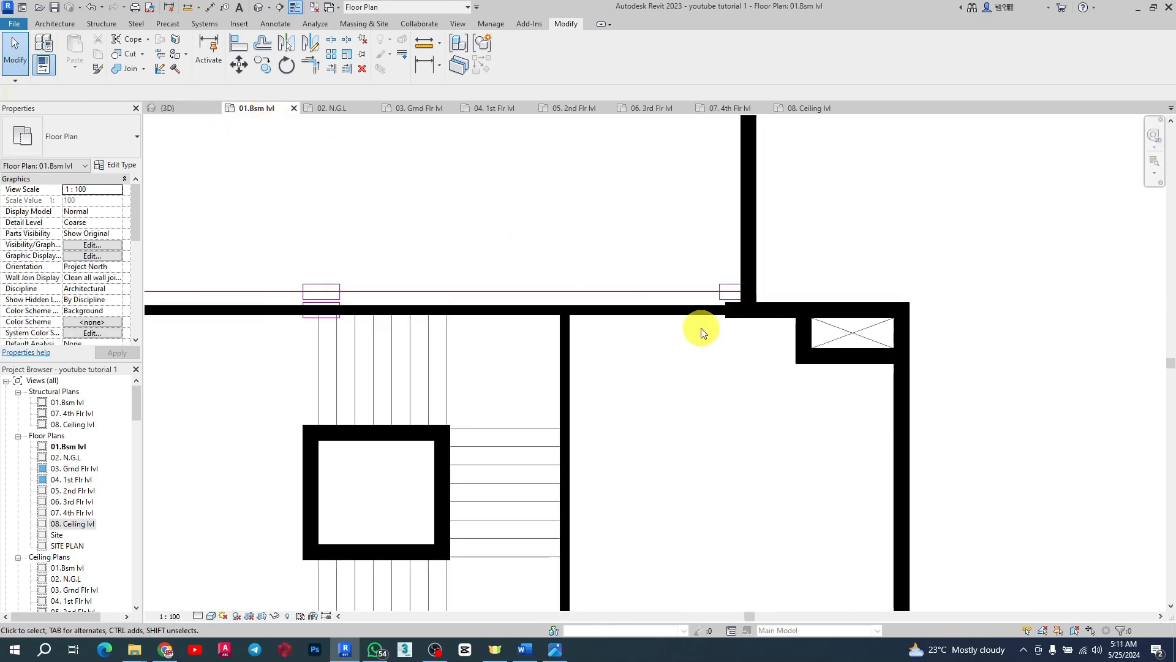
{"action": "scroll", "coordinate": [701, 325], "scroll_direction": "down", "scroll_amount": 4}
{"action": "scroll", "coordinate": [337, 362], "scroll_direction": "up", "scroll_amount": 3}
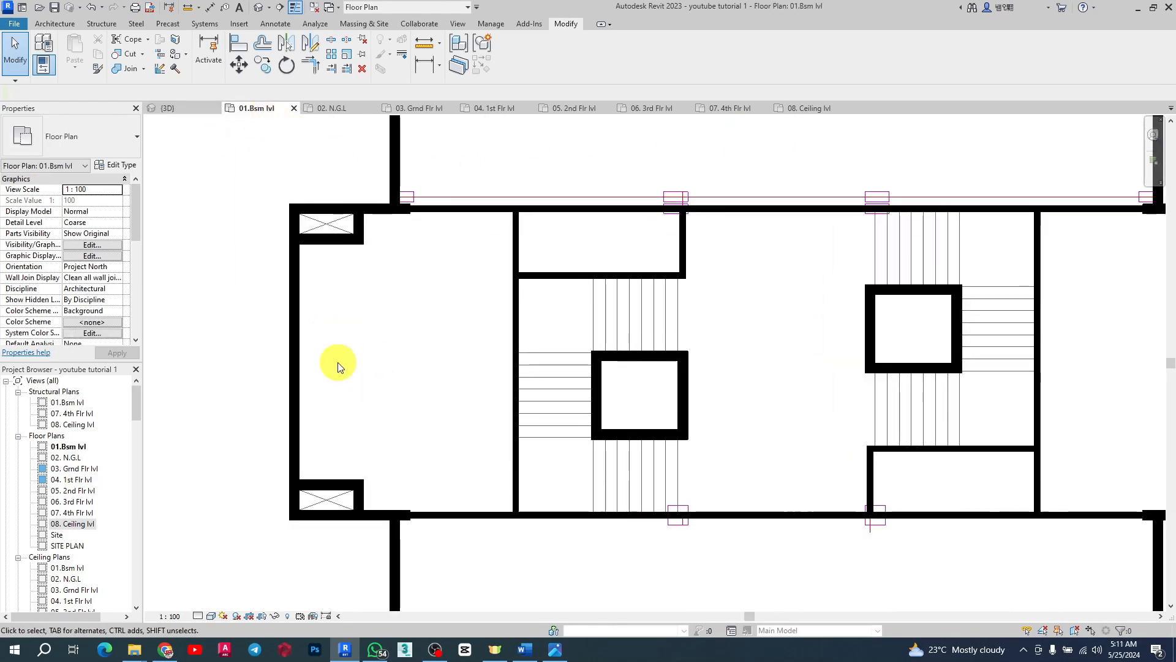
{"action": "scroll", "coordinate": [622, 333], "scroll_direction": "down", "scroll_amount": 4}
{"action": "scroll", "coordinate": [604, 281], "scroll_direction": "up", "scroll_amount": 3}
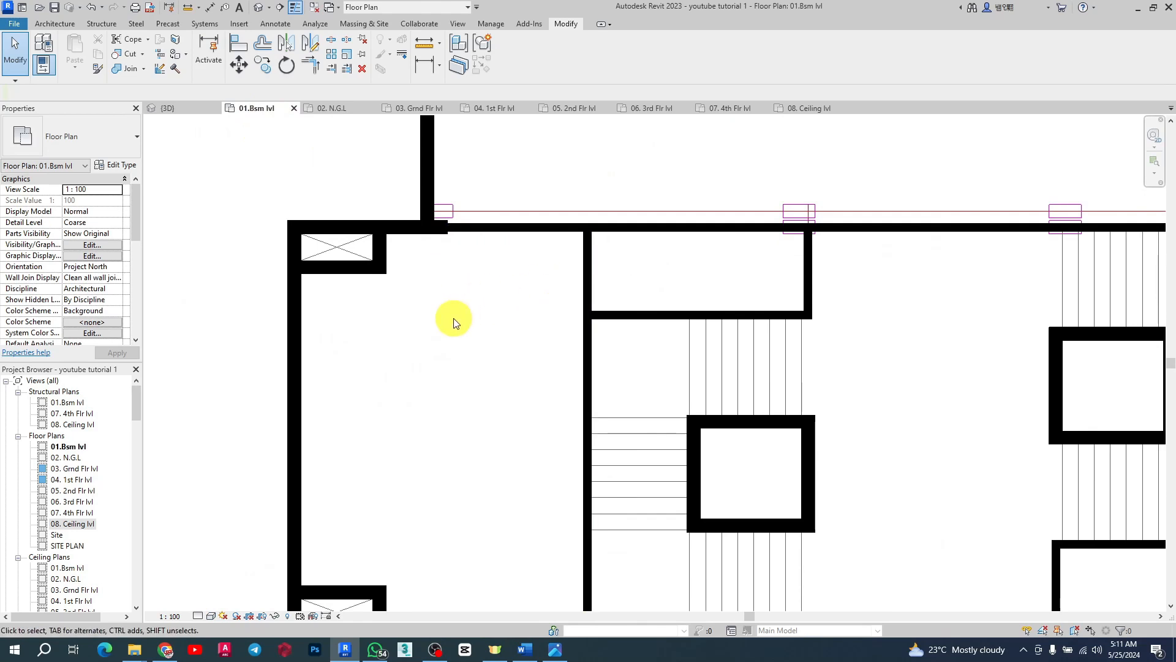
{"action": "scroll", "coordinate": [452, 320], "scroll_direction": "down", "scroll_amount": 2}
{"action": "scroll", "coordinate": [601, 297], "scroll_direction": "up", "scroll_amount": 2}
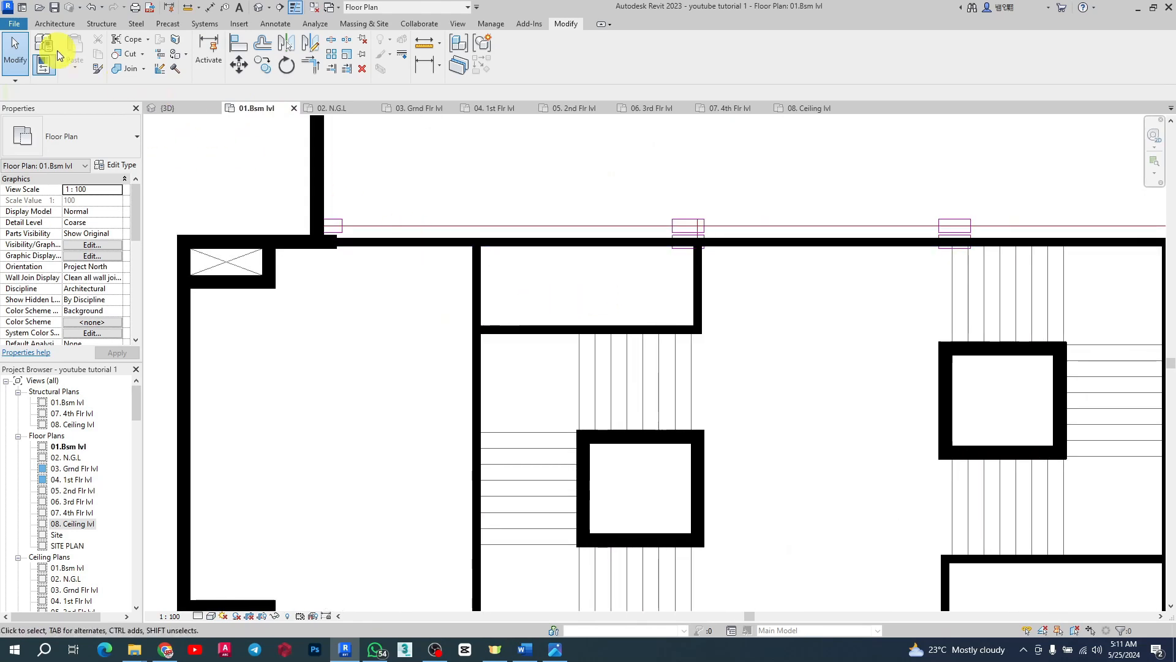
Step: Start the Door tool and pick the M_Door-Interior-Single-5_Panel_Vert-Wood D90 type
{"action": "left_click", "coordinate": [59, 24]}
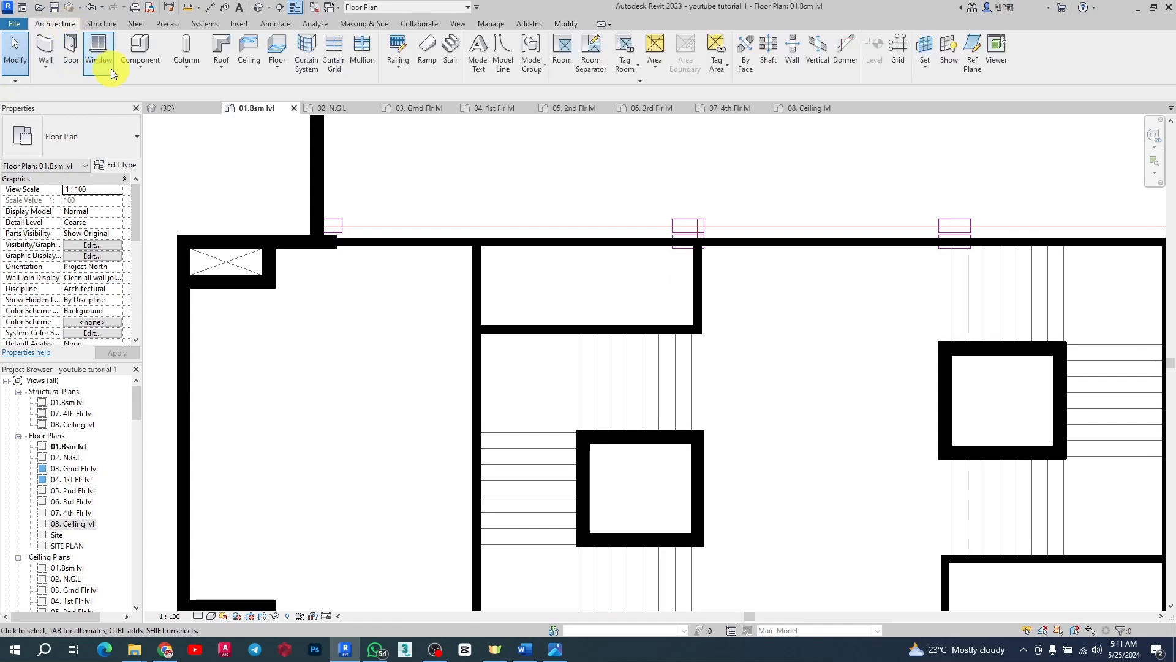
{"action": "scroll", "coordinate": [487, 399], "scroll_direction": "down", "scroll_amount": 2}
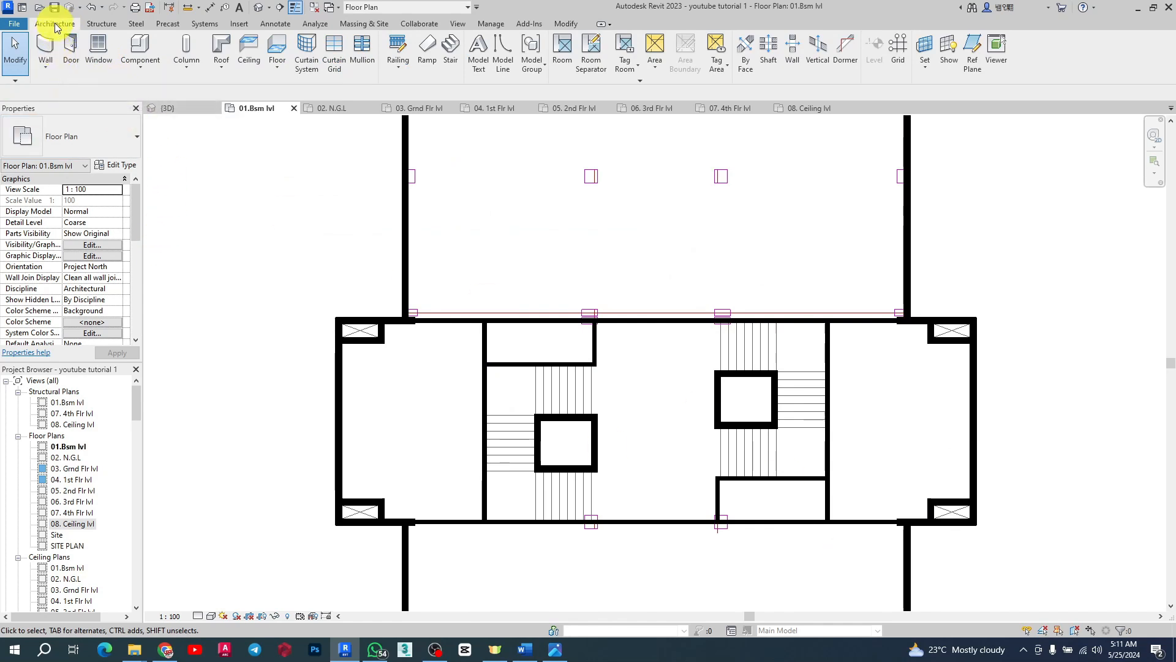
{"action": "left_click", "coordinate": [72, 56]}
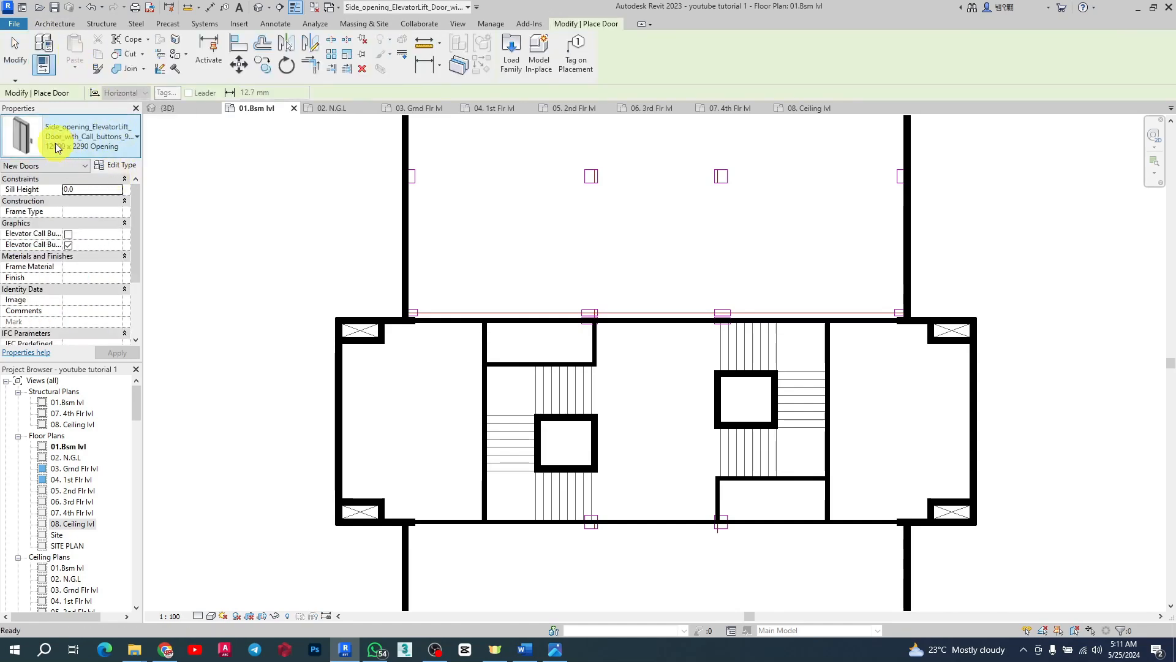
{"action": "left_click", "coordinate": [120, 150]}
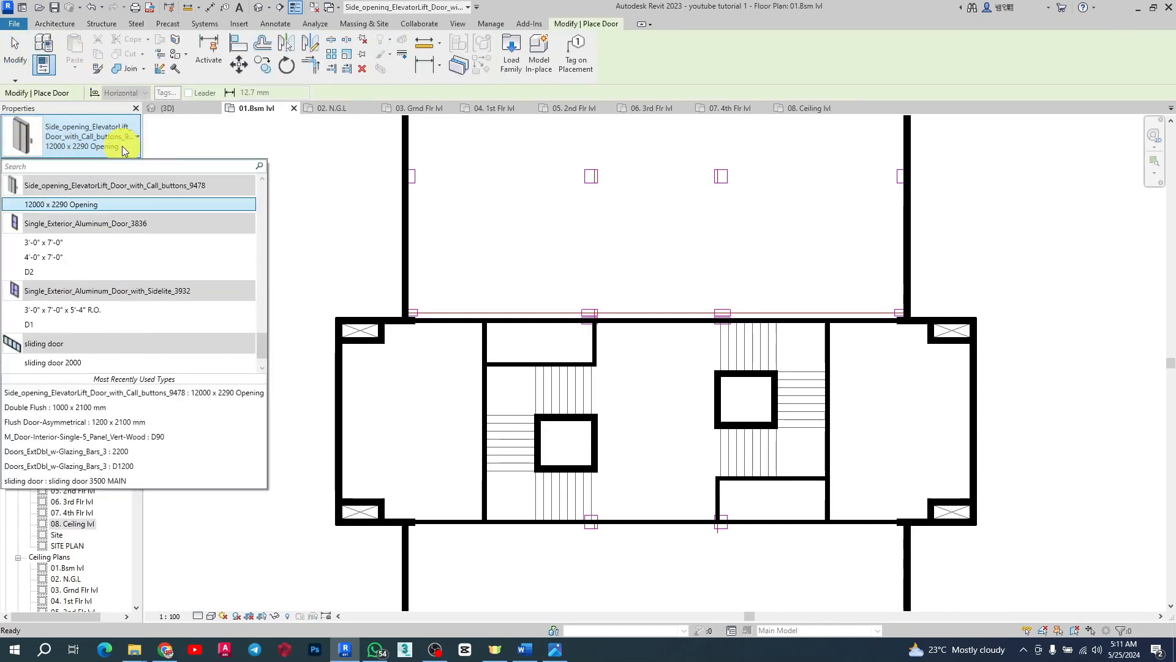
{"action": "scroll", "coordinate": [63, 286], "scroll_direction": "up", "scroll_amount": 4}
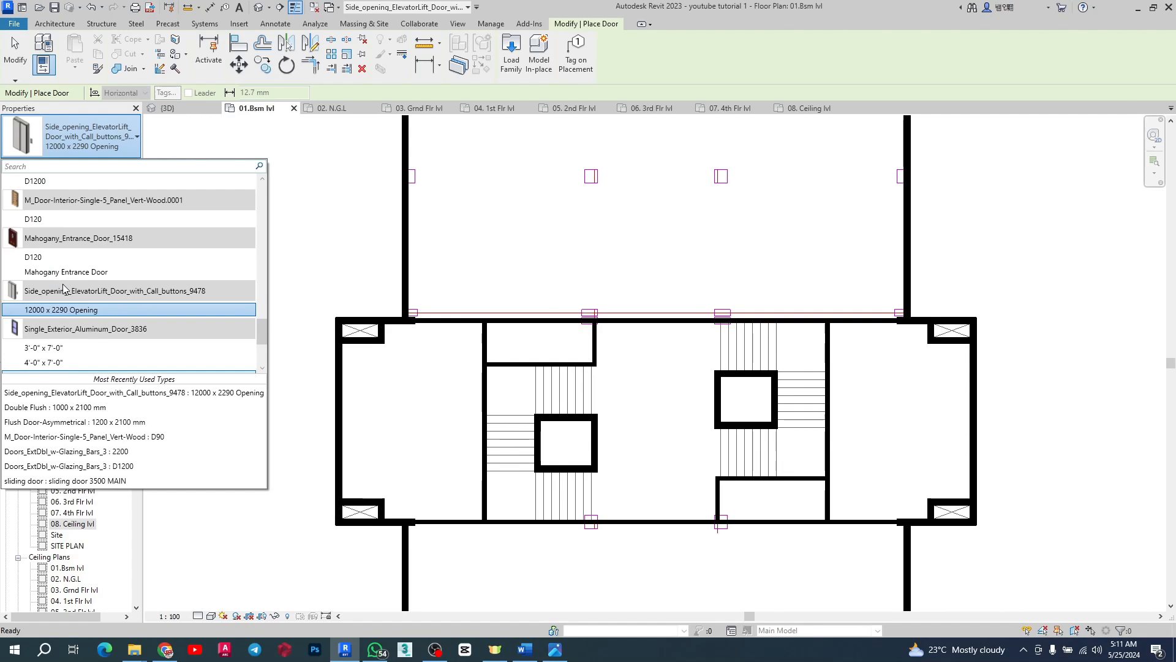
{"action": "scroll", "coordinate": [73, 260], "scroll_direction": "up", "scroll_amount": 3}
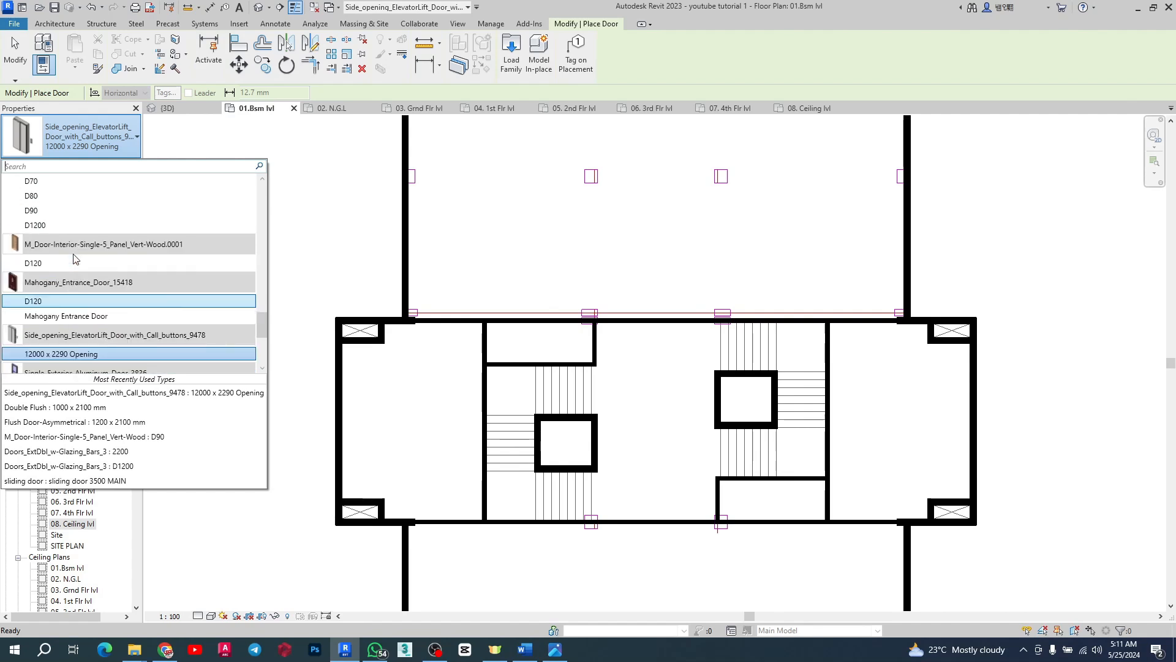
{"action": "scroll", "coordinate": [75, 258], "scroll_direction": "up", "scroll_amount": 3}
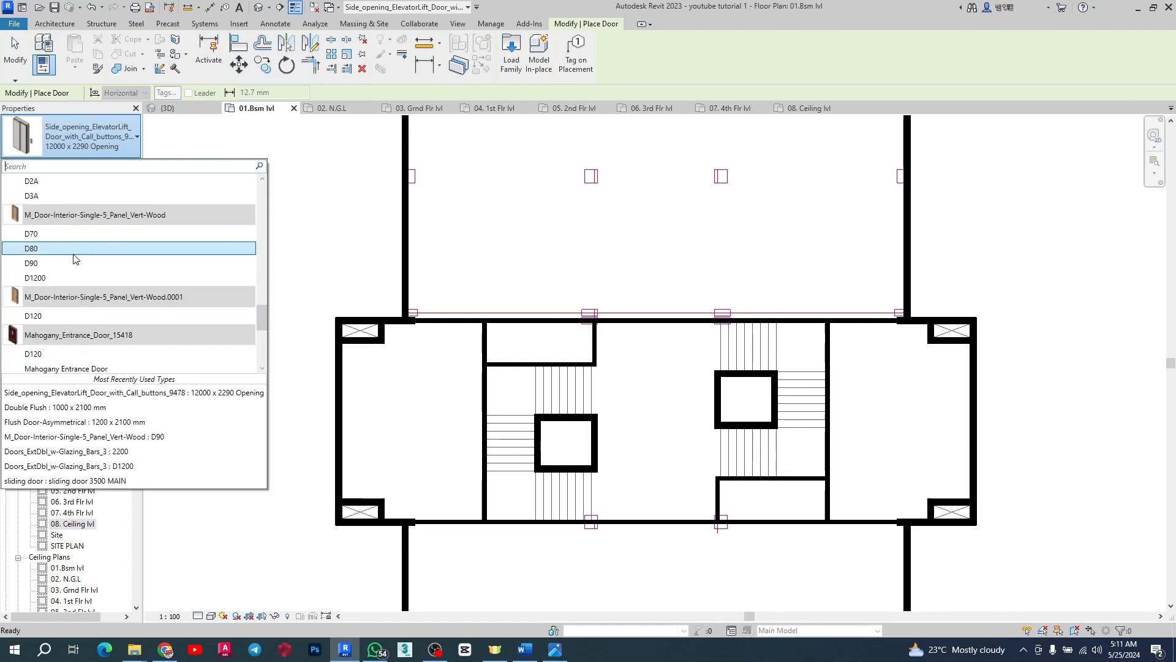
{"action": "left_click", "coordinate": [41, 263]}
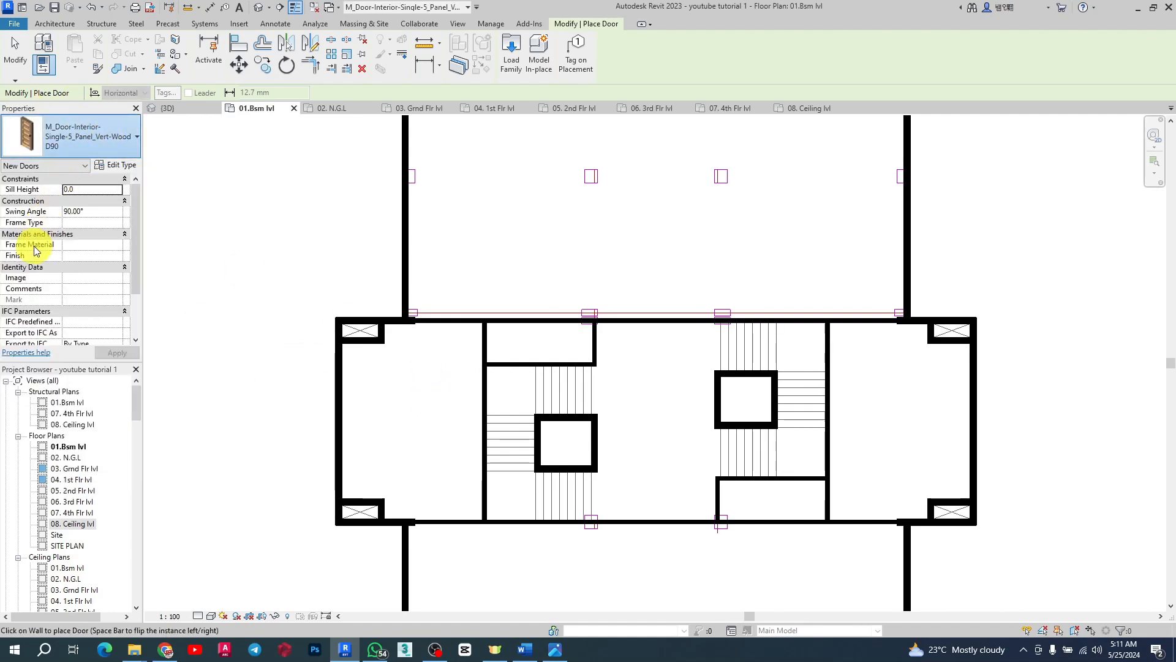
{"action": "left_click", "coordinate": [53, 24]}
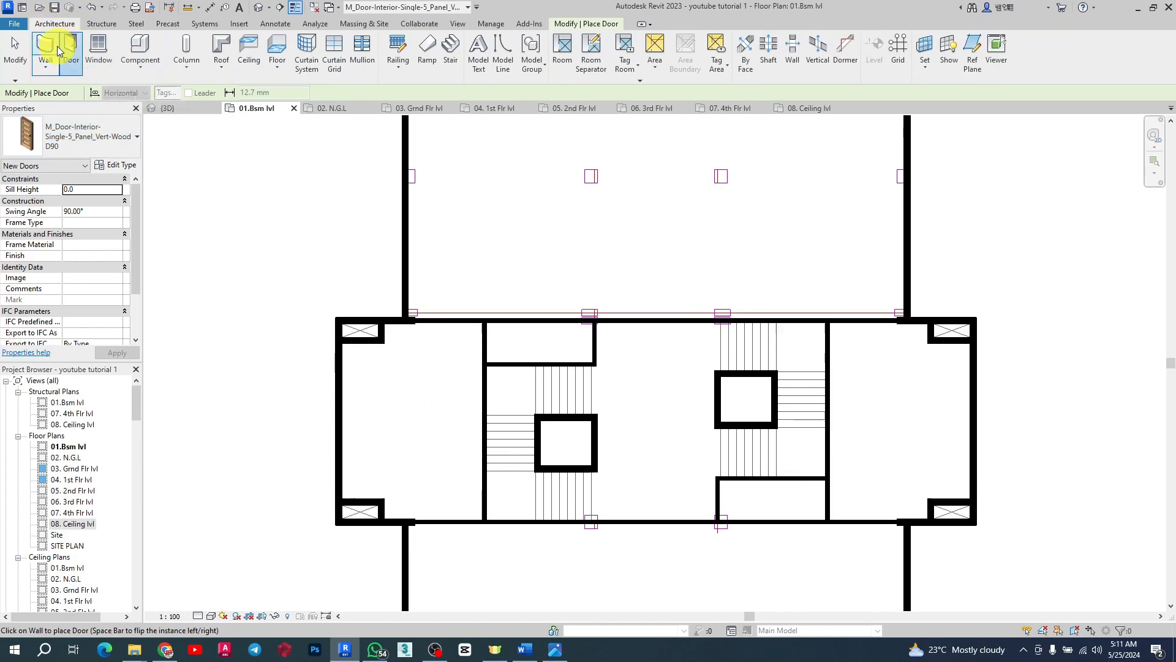
{"action": "left_click", "coordinate": [96, 60]}
{"action": "left_click", "coordinate": [120, 144]}
{"action": "left_click", "coordinate": [118, 146]}
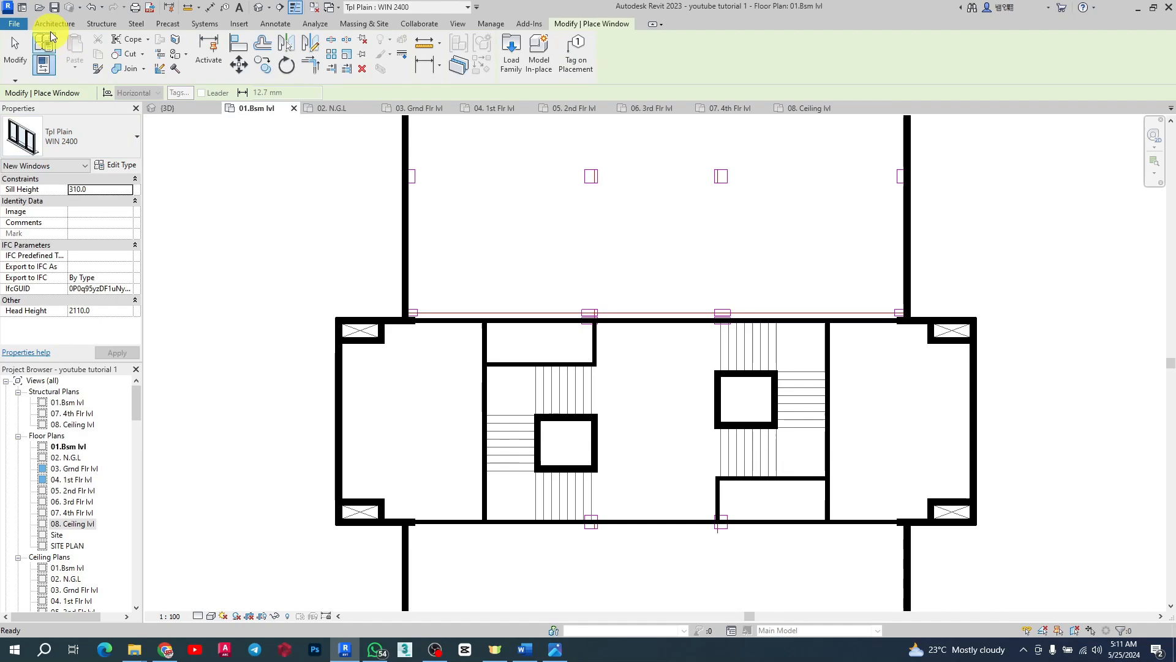
Step: Restart the Door tool with the M_Door-Interior-Single-5_Panel_Vert-Wood D80 type and review its type properties
{"action": "left_click", "coordinate": [53, 27]}
{"action": "left_click", "coordinate": [72, 53]}
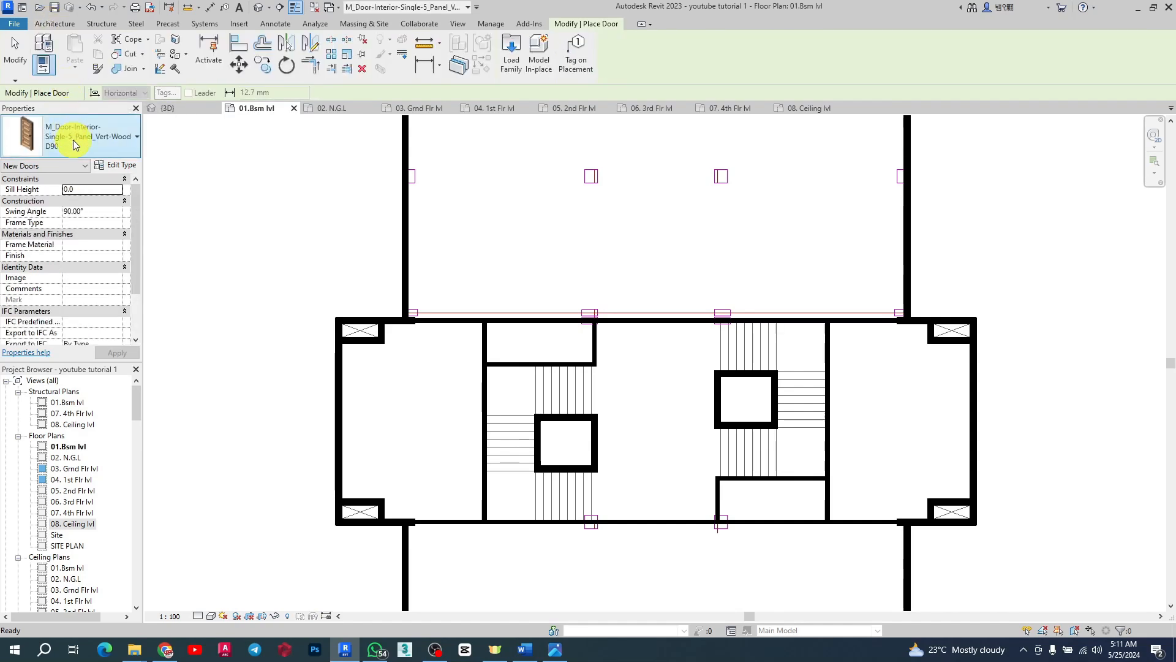
{"action": "left_click", "coordinate": [123, 143]}
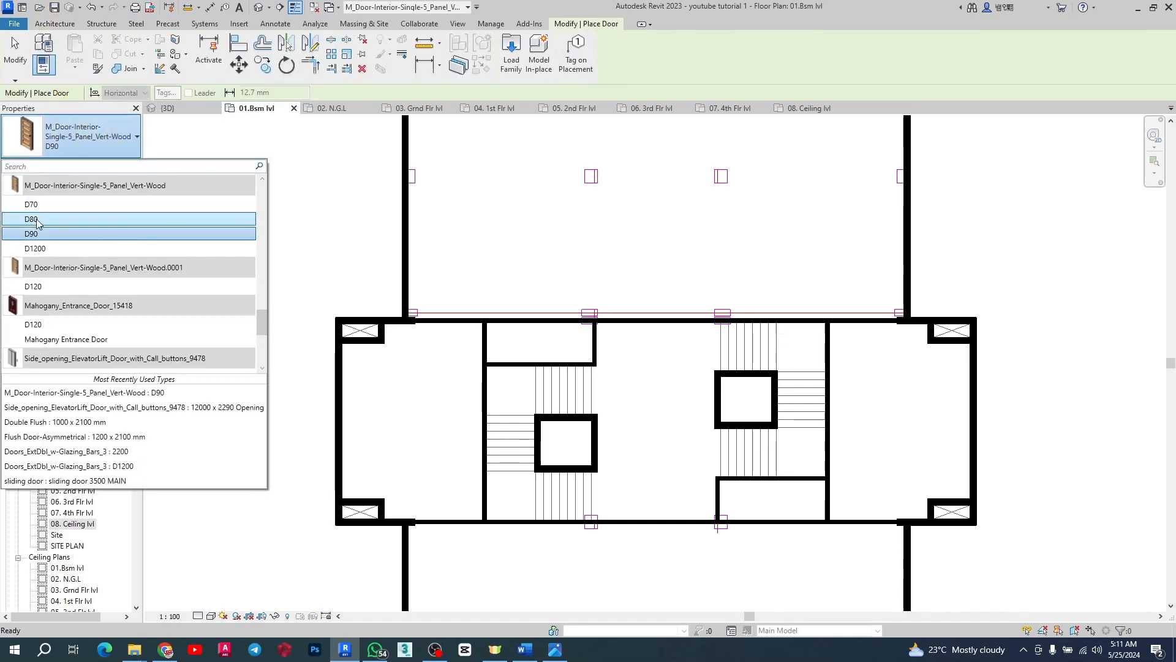
{"action": "left_click", "coordinate": [37, 219]}
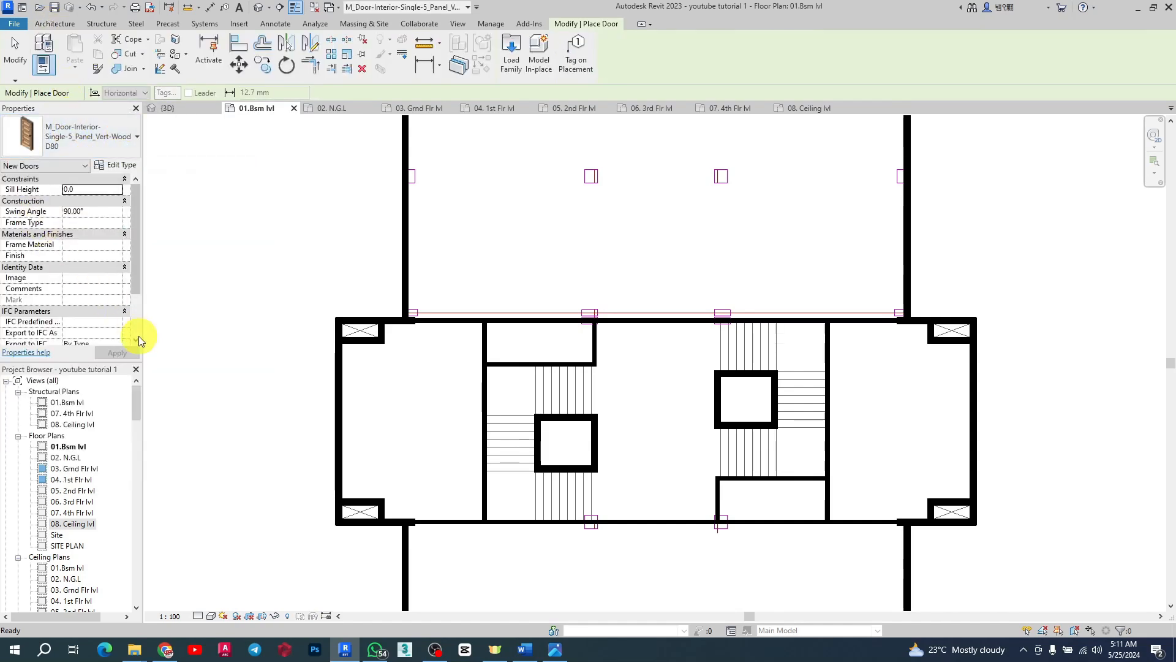
{"action": "left_click", "coordinate": [116, 165]}
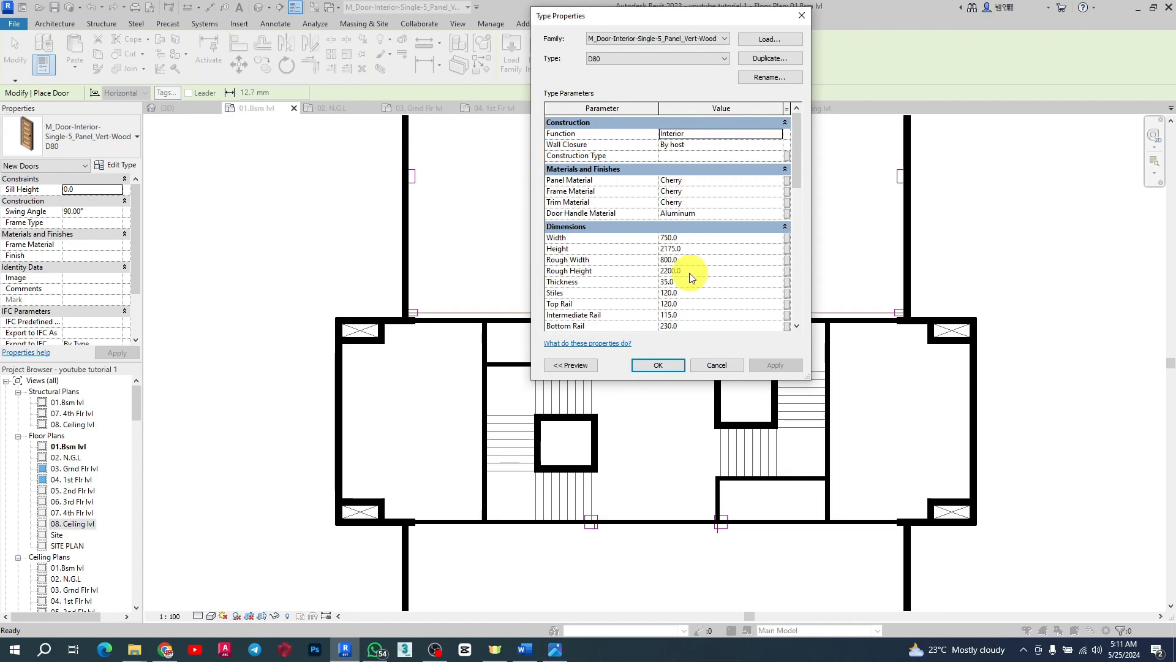
{"action": "left_click", "coordinate": [692, 242]}
{"action": "left_click", "coordinate": [656, 260]}
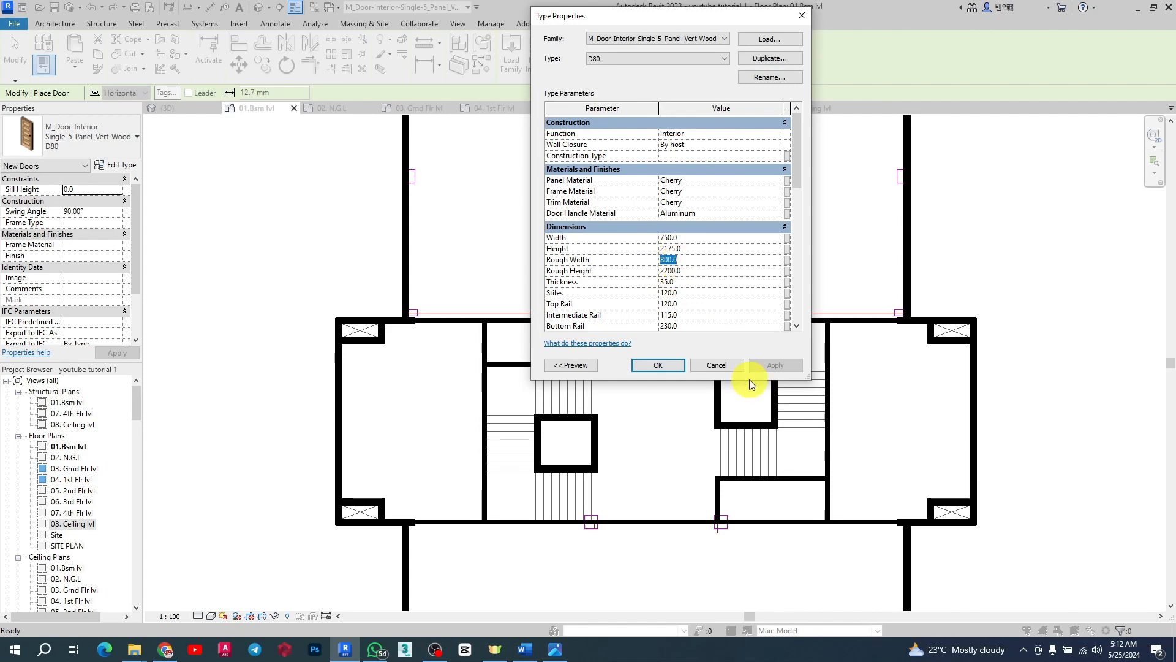
{"action": "left_click", "coordinate": [652, 366]}
Step: Place flipped D80 doors in the small rooms' walls at the upper-left and lower-right of the stair core
{"action": "scroll", "coordinate": [544, 333], "scroll_direction": "up", "scroll_amount": 5}
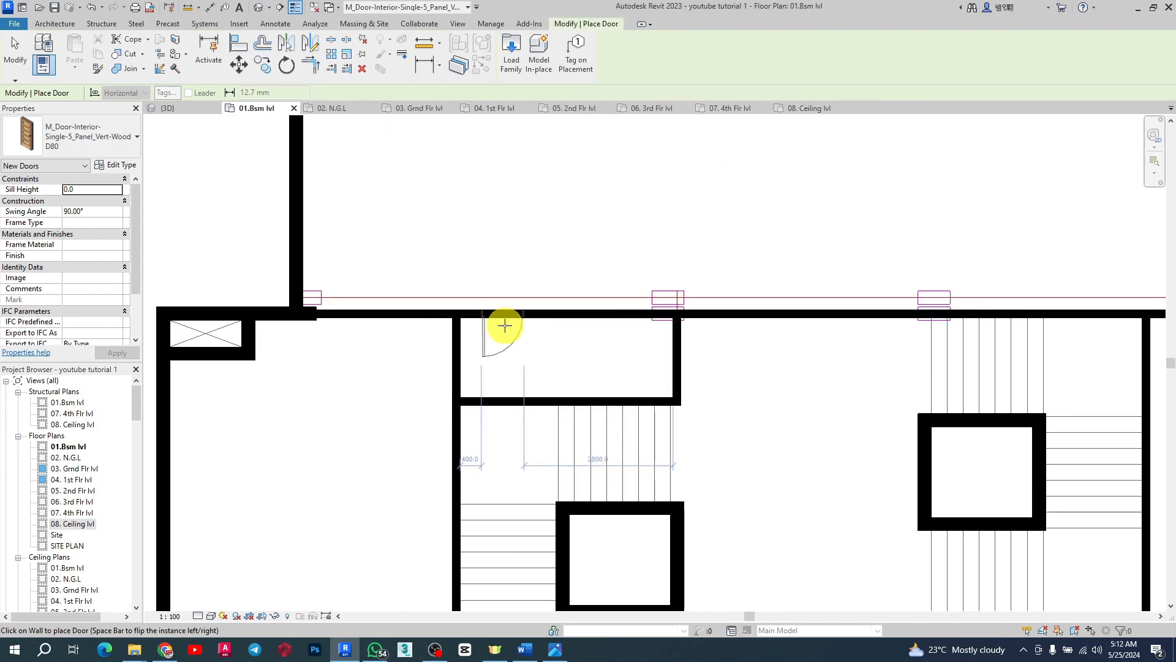
{"action": "scroll", "coordinate": [530, 289], "scroll_direction": "down", "scroll_amount": 3}
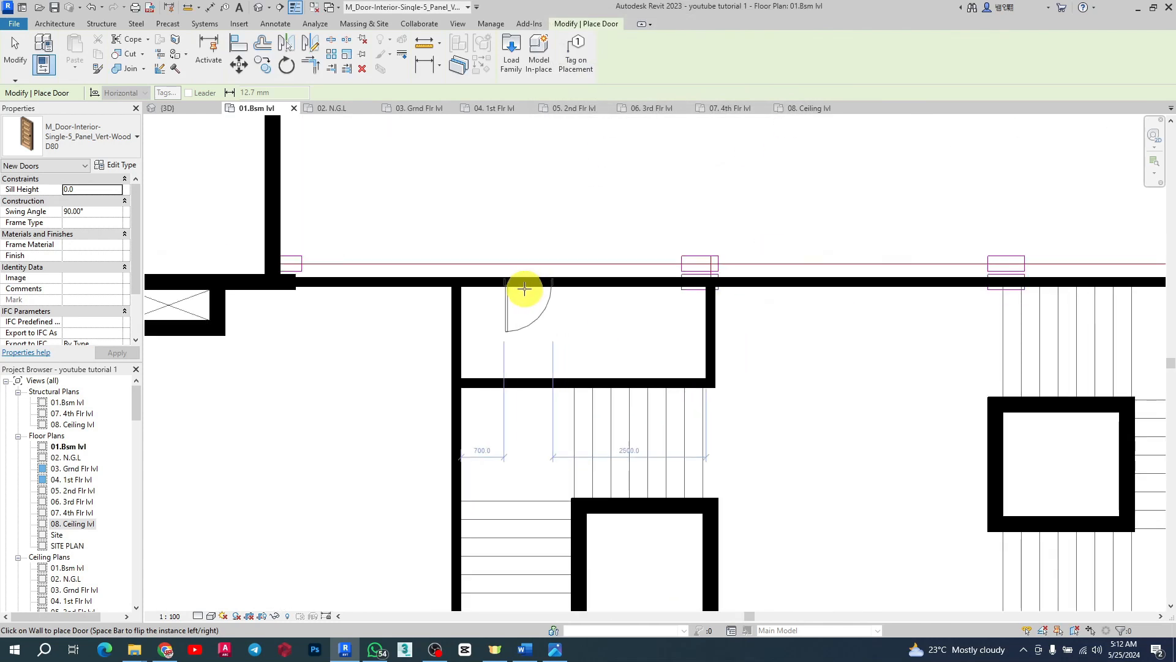
{"action": "scroll", "coordinate": [570, 297], "scroll_direction": "up", "scroll_amount": 3}
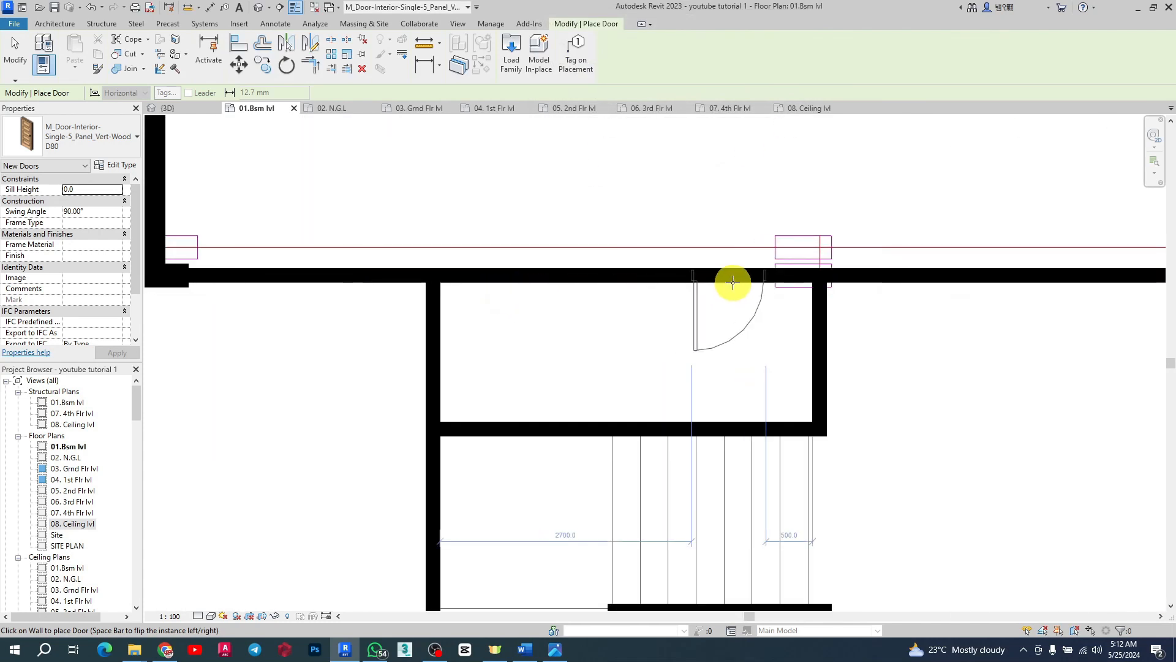
{"action": "key", "text": "space"}
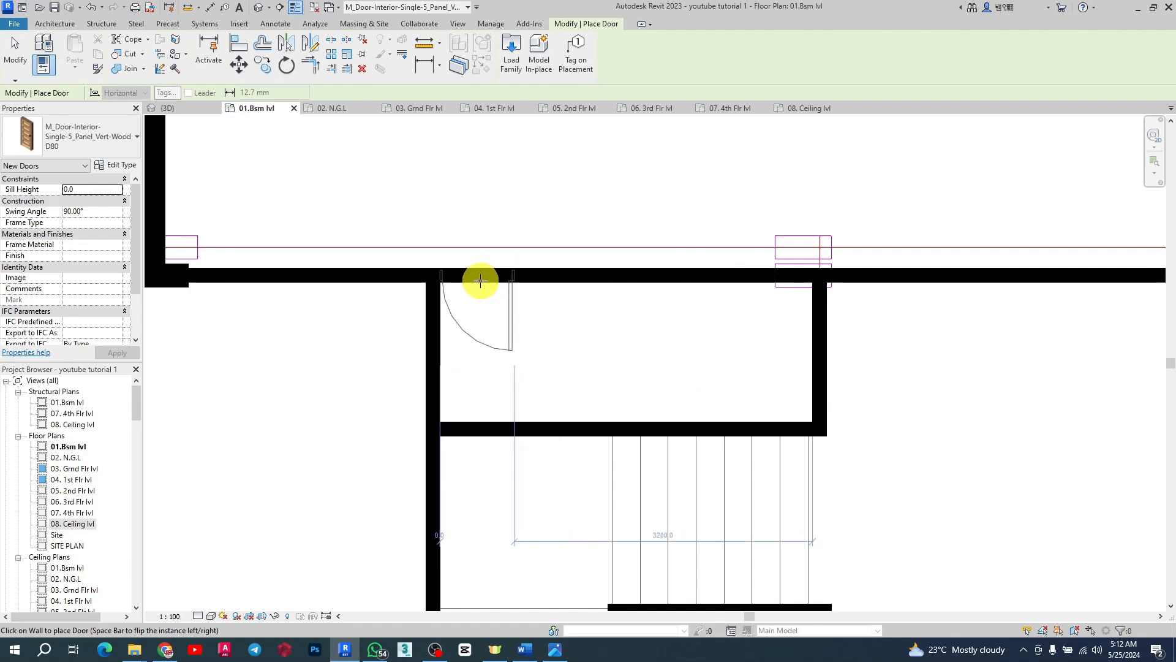
{"action": "scroll", "coordinate": [560, 289], "scroll_direction": "down", "scroll_amount": 5}
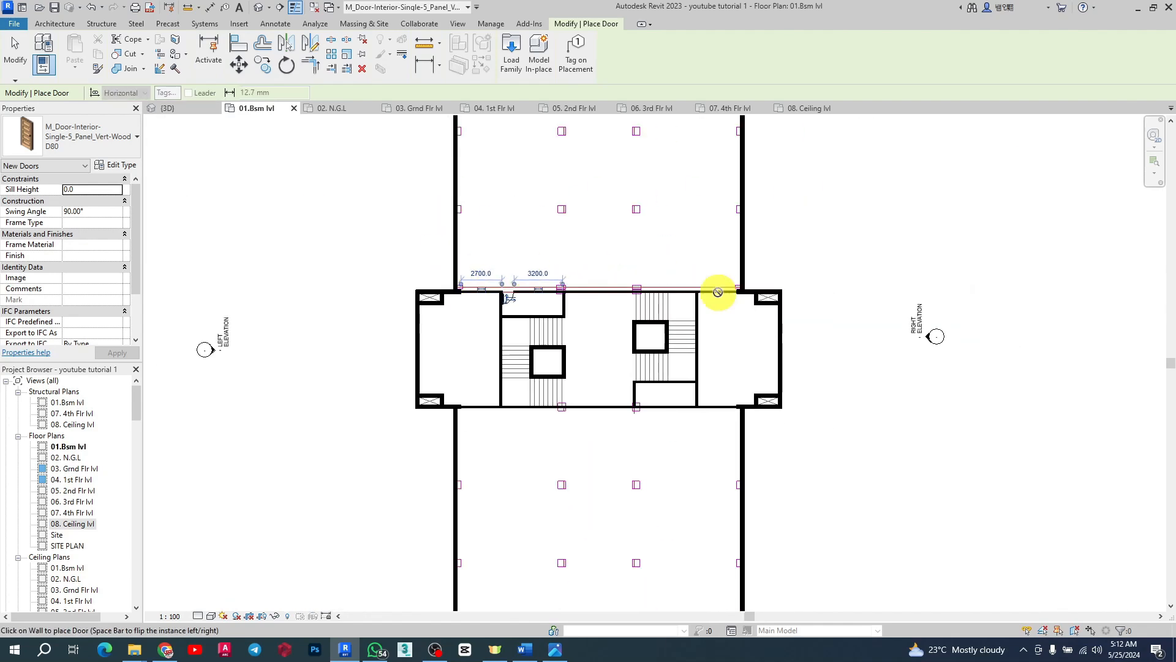
{"action": "scroll", "coordinate": [737, 294], "scroll_direction": "up", "scroll_amount": 4}
{"action": "scroll", "coordinate": [552, 169], "scroll_direction": "down", "scroll_amount": 3}
{"action": "scroll", "coordinate": [560, 179], "scroll_direction": "up", "scroll_amount": 3}
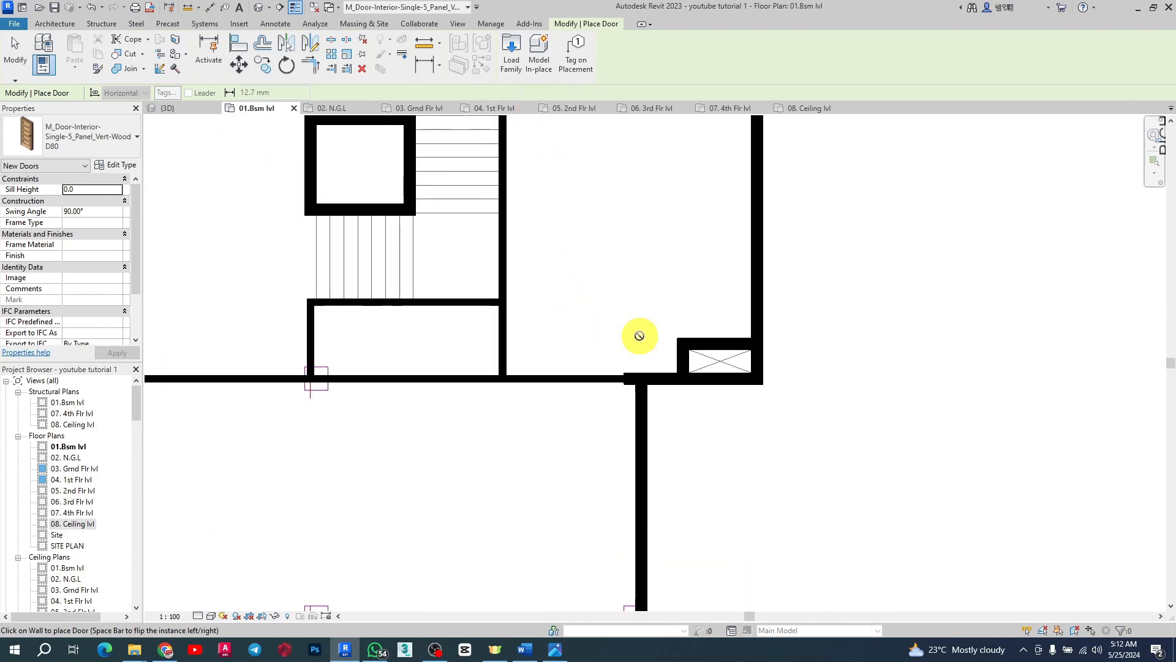
{"action": "scroll", "coordinate": [638, 333], "scroll_direction": "down", "scroll_amount": 3}
{"action": "scroll", "coordinate": [601, 289], "scroll_direction": "up", "scroll_amount": 3}
{"action": "scroll", "coordinate": [641, 288], "scroll_direction": "up", "scroll_amount": 2}
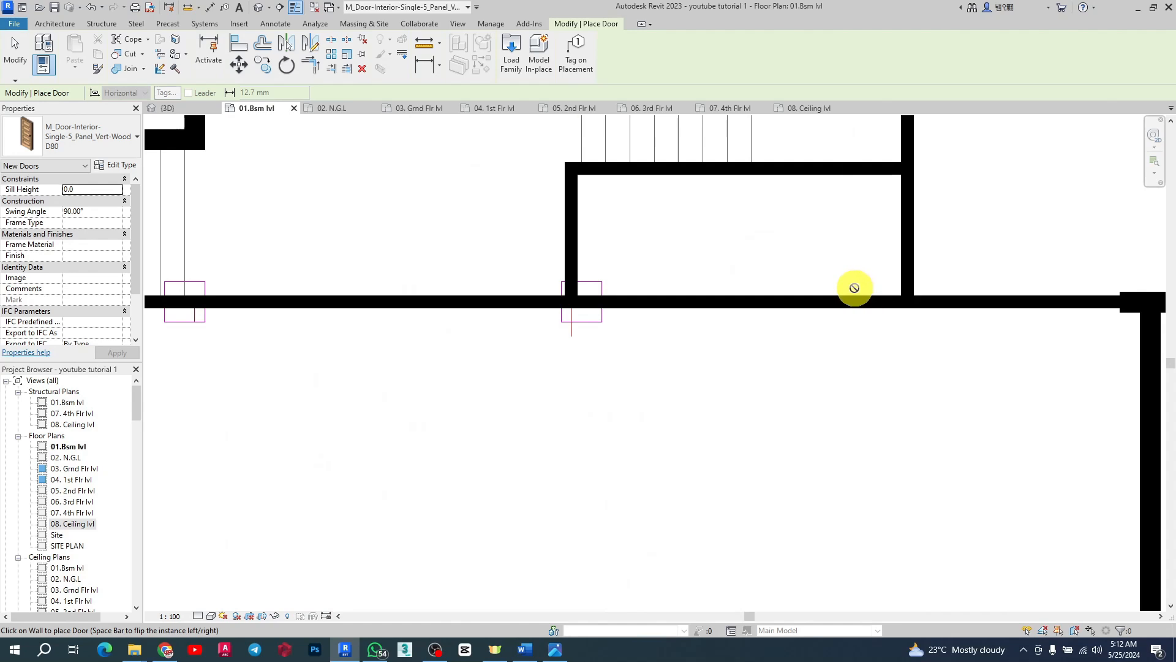
{"action": "scroll", "coordinate": [854, 284], "scroll_direction": "up", "scroll_amount": 2}
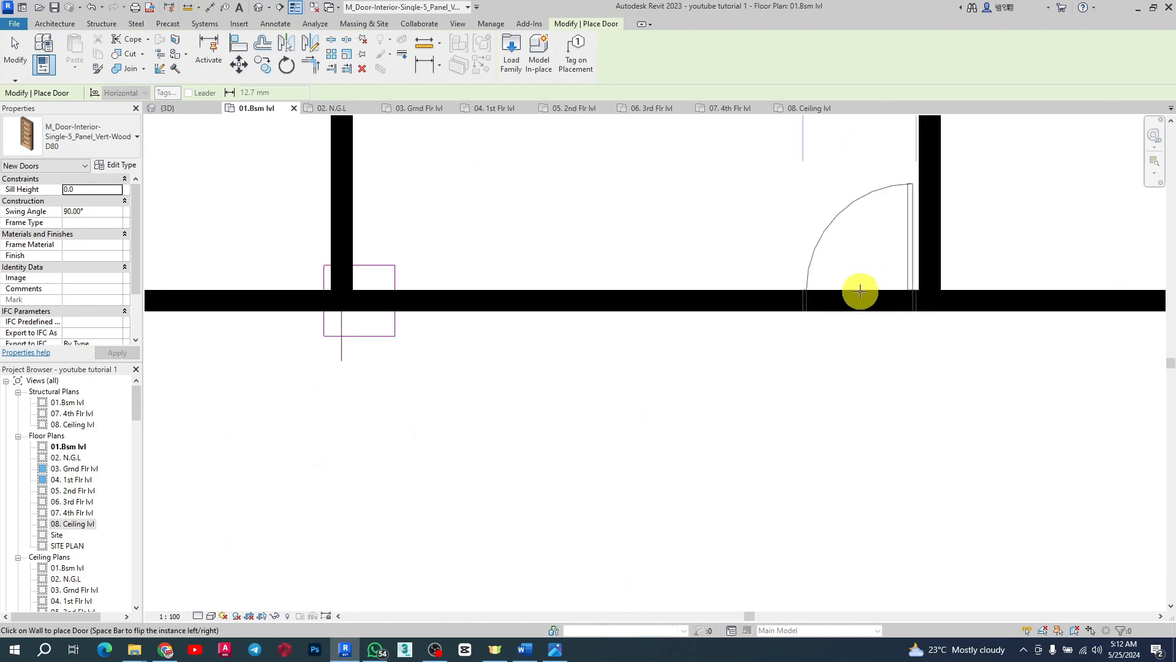
{"action": "scroll", "coordinate": [835, 366], "scroll_direction": "down", "scroll_amount": 4}
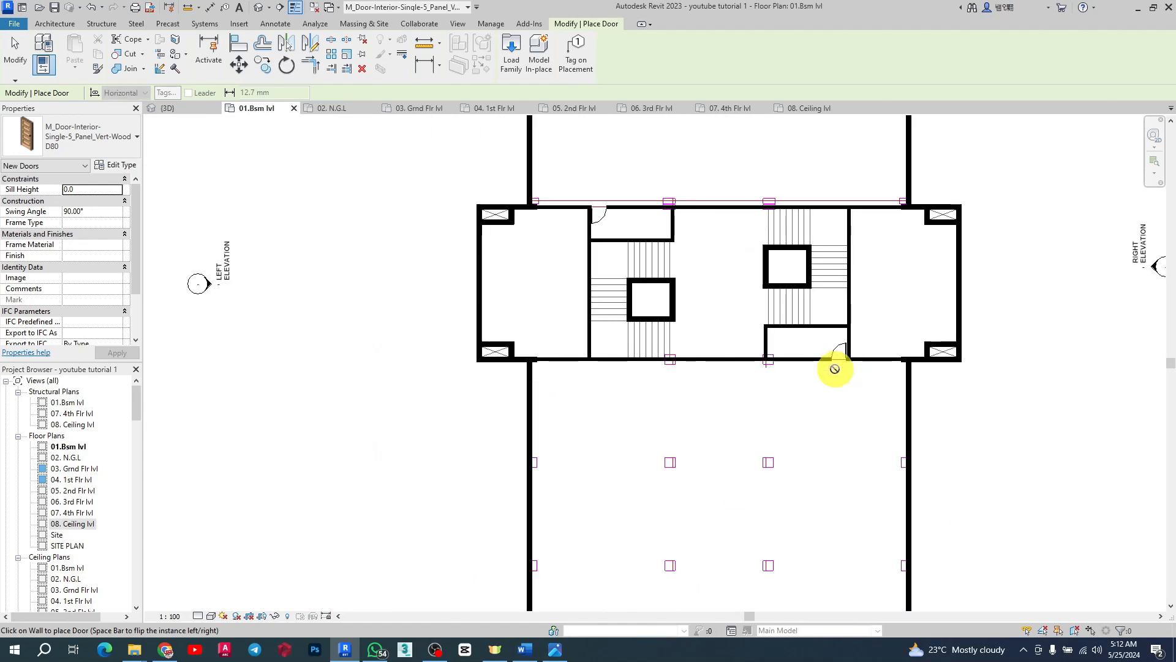
{"action": "scroll", "coordinate": [607, 311], "scroll_direction": "down", "scroll_amount": 4}
{"action": "key", "text": "Escape"}
Step: Switch to the All Extra Families folder in File Explorer
{"action": "scroll", "coordinate": [567, 314], "scroll_direction": "up", "scroll_amount": 5}
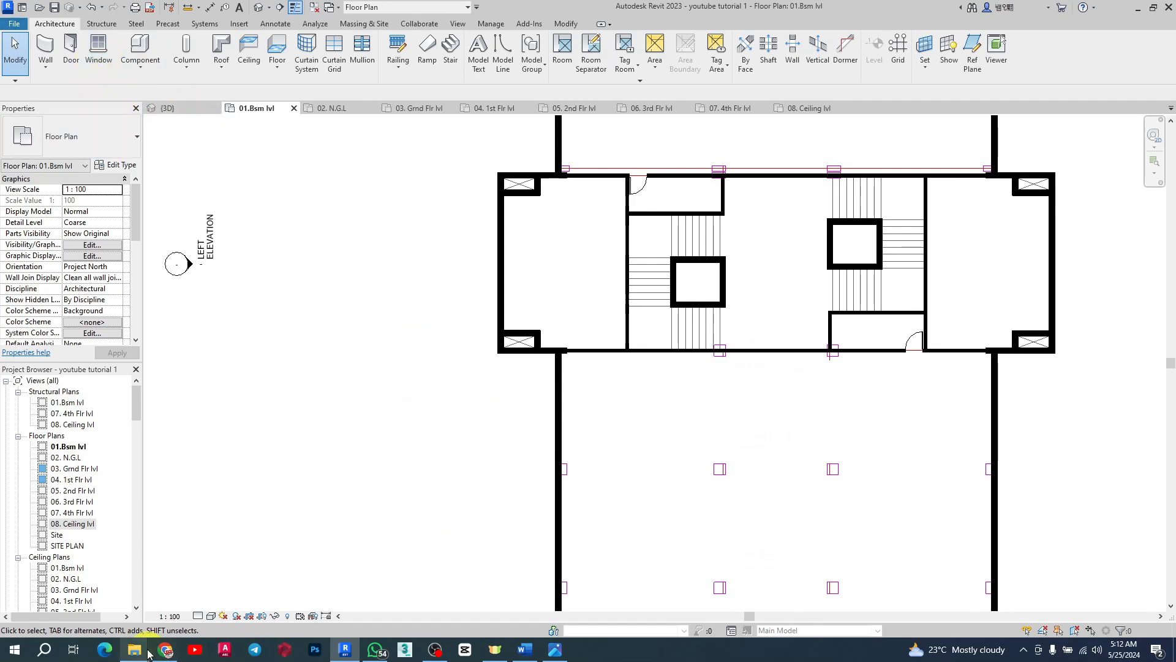
{"action": "mouse_move", "coordinate": [134, 649]}
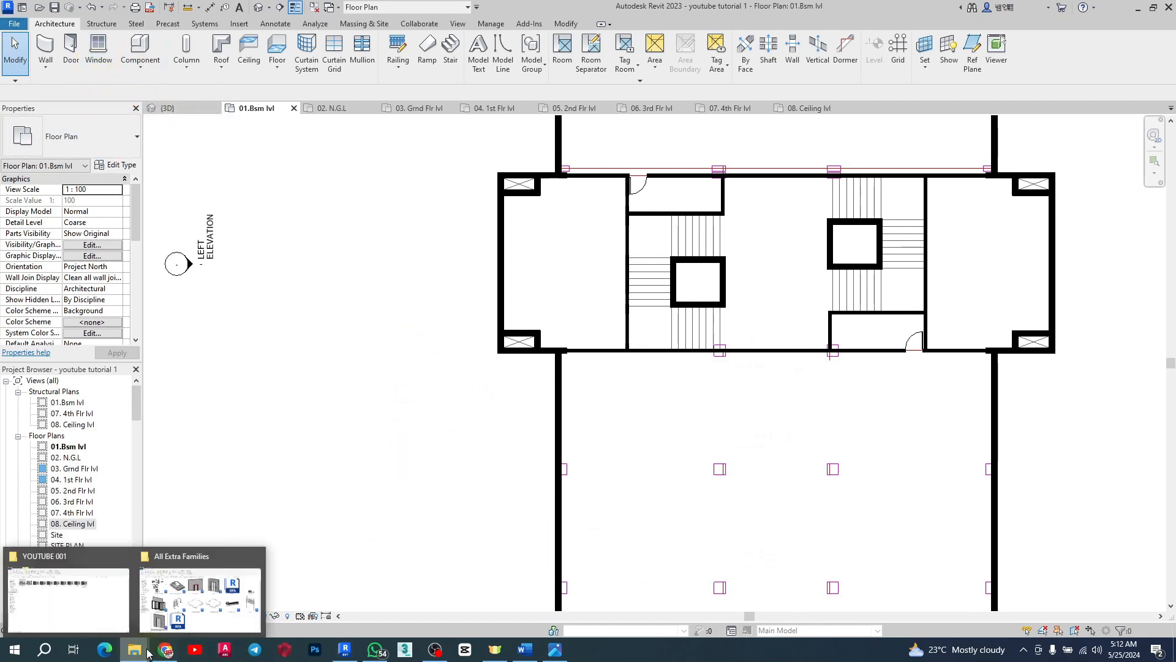
{"action": "left_click", "coordinate": [168, 594]}
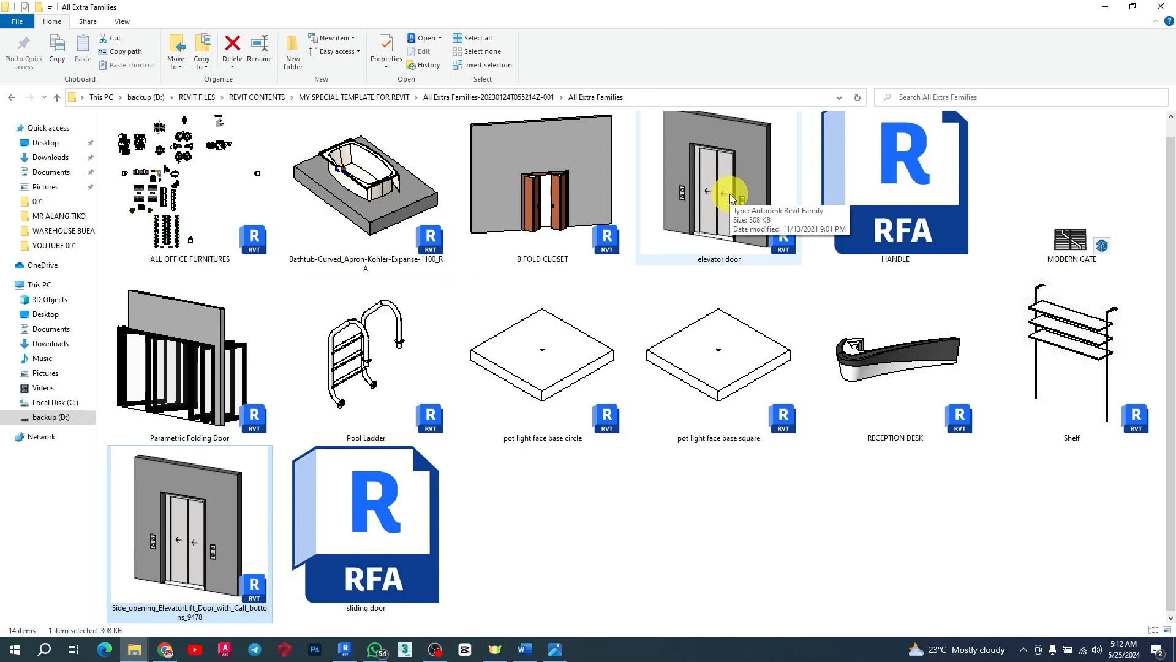
Step: Drag the elevator door family into the plan and place a 12000 x 2290 Opening door on the left shaft's wall
{"action": "left_click_drag", "start_coordinate": [696, 180], "coordinate": [765, 316]}
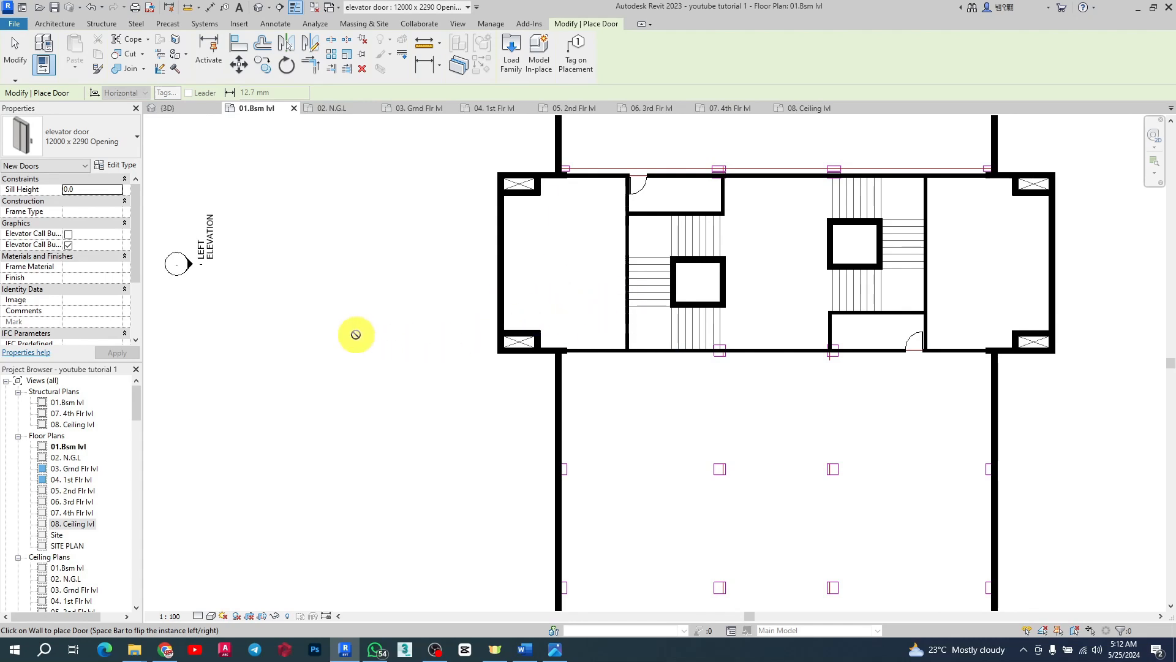
{"action": "scroll", "coordinate": [793, 328], "scroll_direction": "up", "scroll_amount": 5}
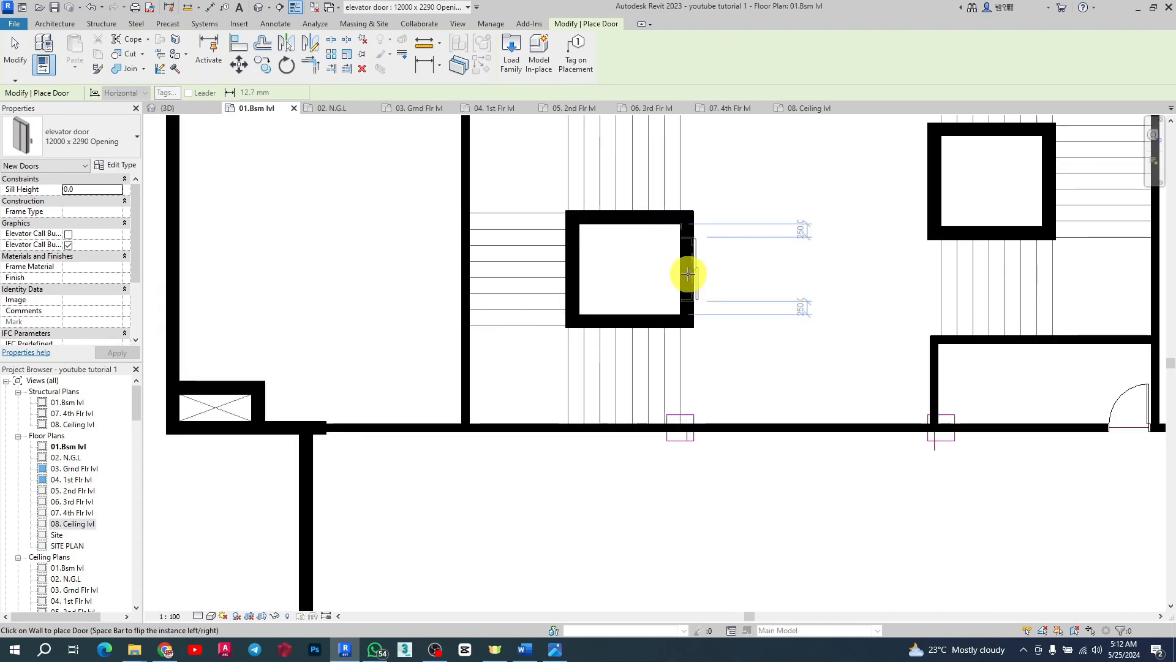
{"action": "left_click", "coordinate": [688, 273]}
{"action": "scroll", "coordinate": [656, 237], "scroll_direction": "up", "scroll_amount": 5}
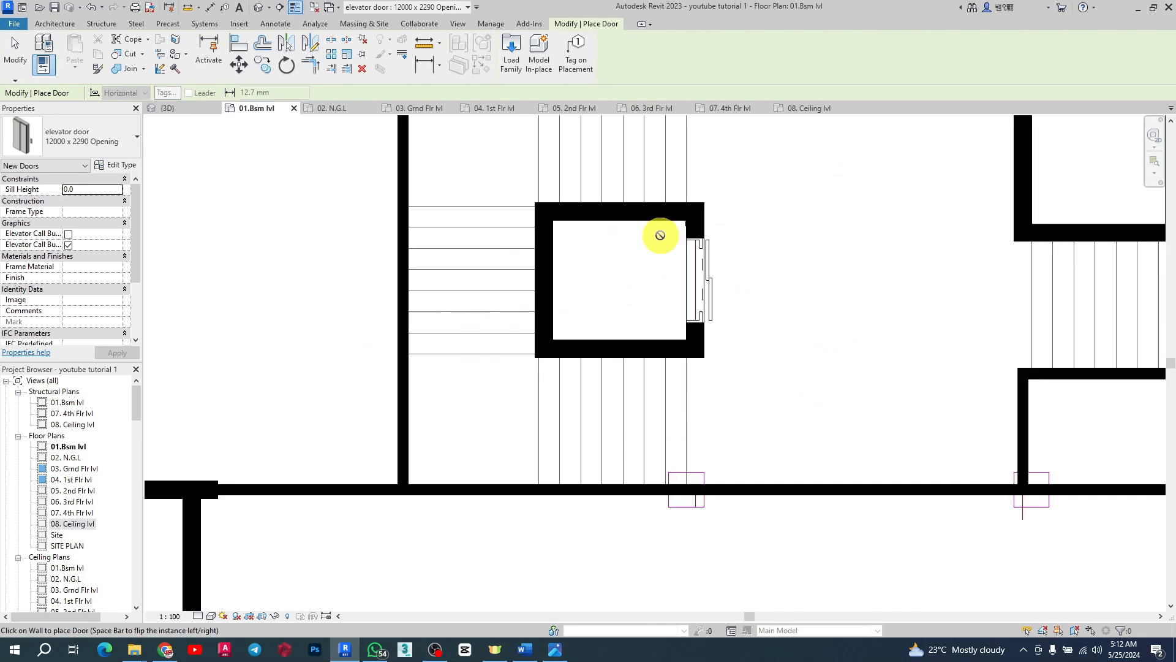
{"action": "key", "text": "Escape"}
{"action": "scroll", "coordinate": [812, 360], "scroll_direction": "down", "scroll_amount": 6}
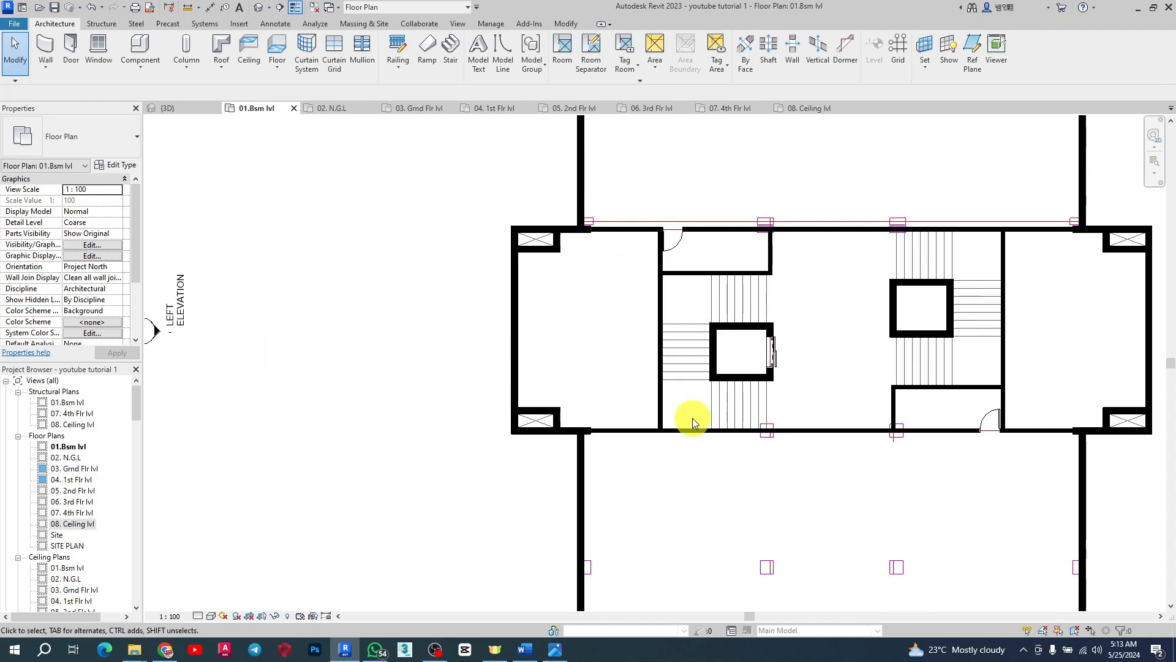
{"action": "scroll", "coordinate": [844, 303], "scroll_direction": "up", "scroll_amount": 3}
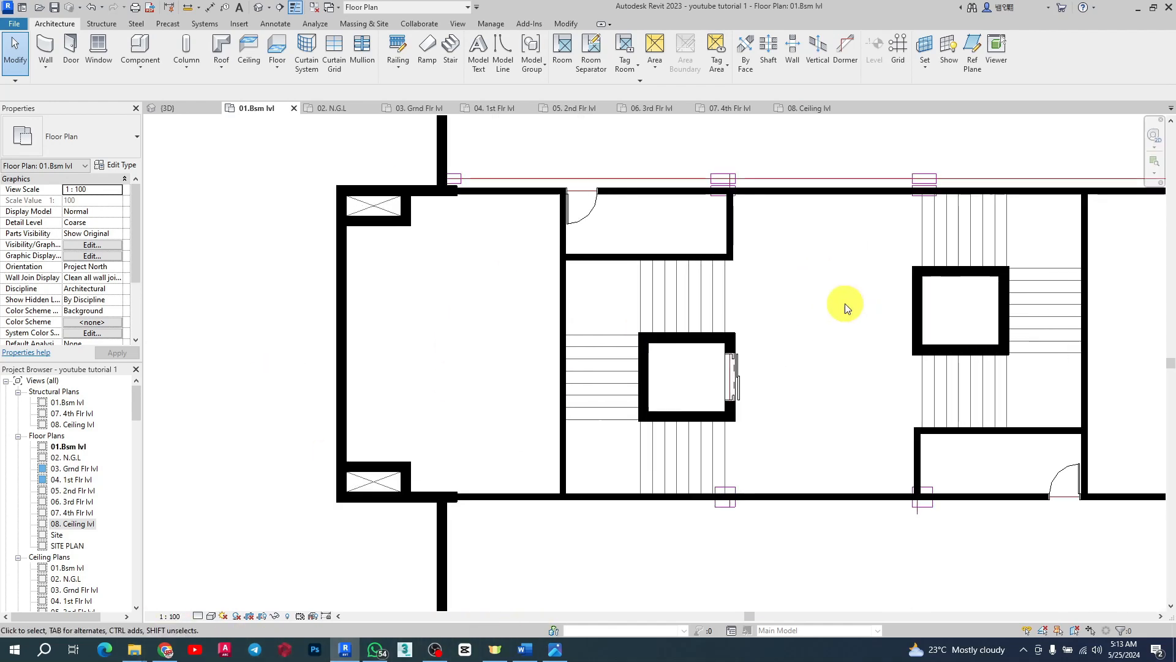
{"action": "scroll", "coordinate": [622, 255], "scroll_direction": "down", "scroll_amount": 5}
{"action": "scroll", "coordinate": [429, 229], "scroll_direction": "up", "scroll_amount": 4}
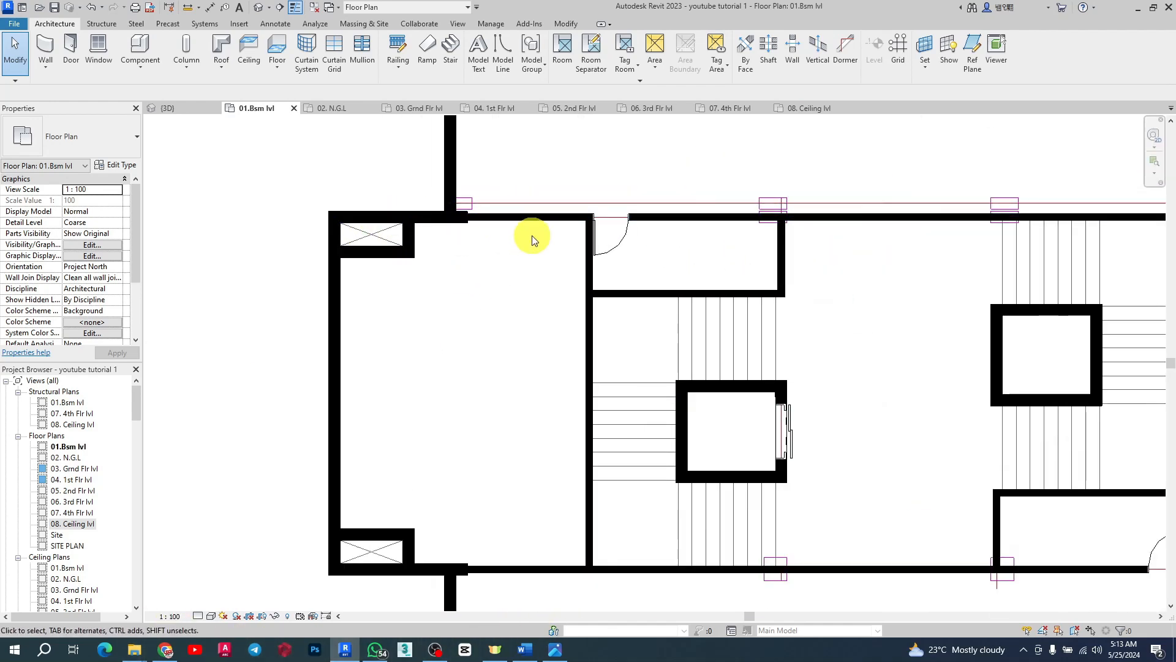
{"action": "scroll", "coordinate": [355, 330], "scroll_direction": "down", "scroll_amount": 2}
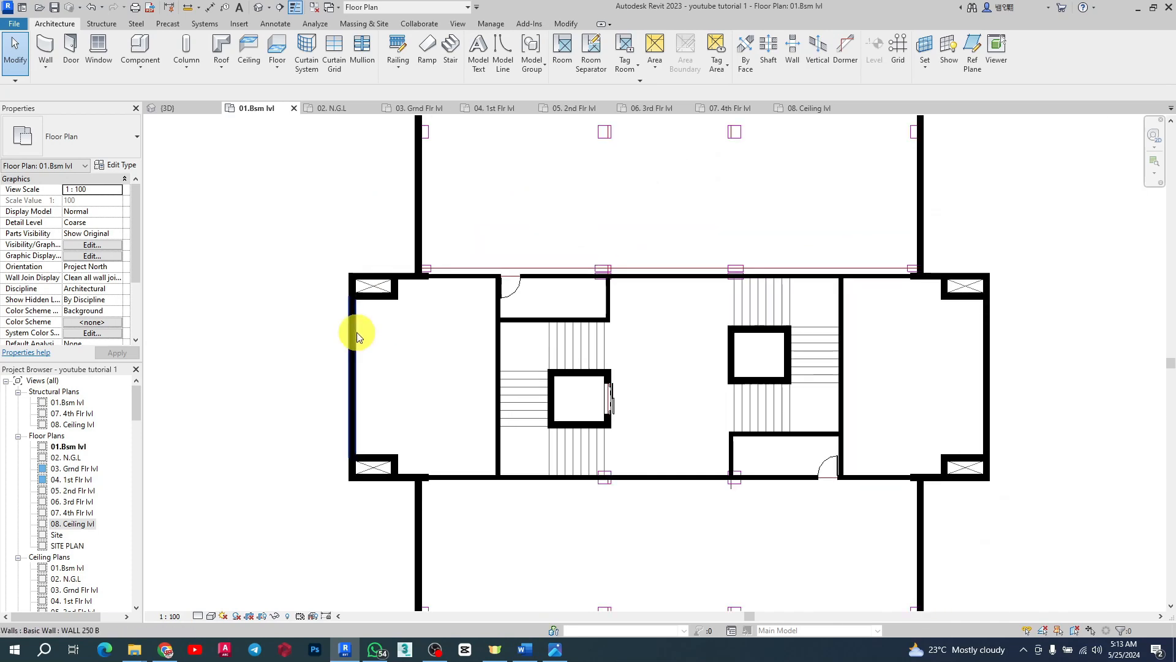
Step: Restart the Door tool with the sliding door 3500 MAIN type and place it in the stair core's lower corridor wall
{"action": "left_click", "coordinate": [70, 54]}
{"action": "left_click", "coordinate": [78, 136]}
{"action": "scroll", "coordinate": [101, 262], "scroll_direction": "up", "scroll_amount": 2}
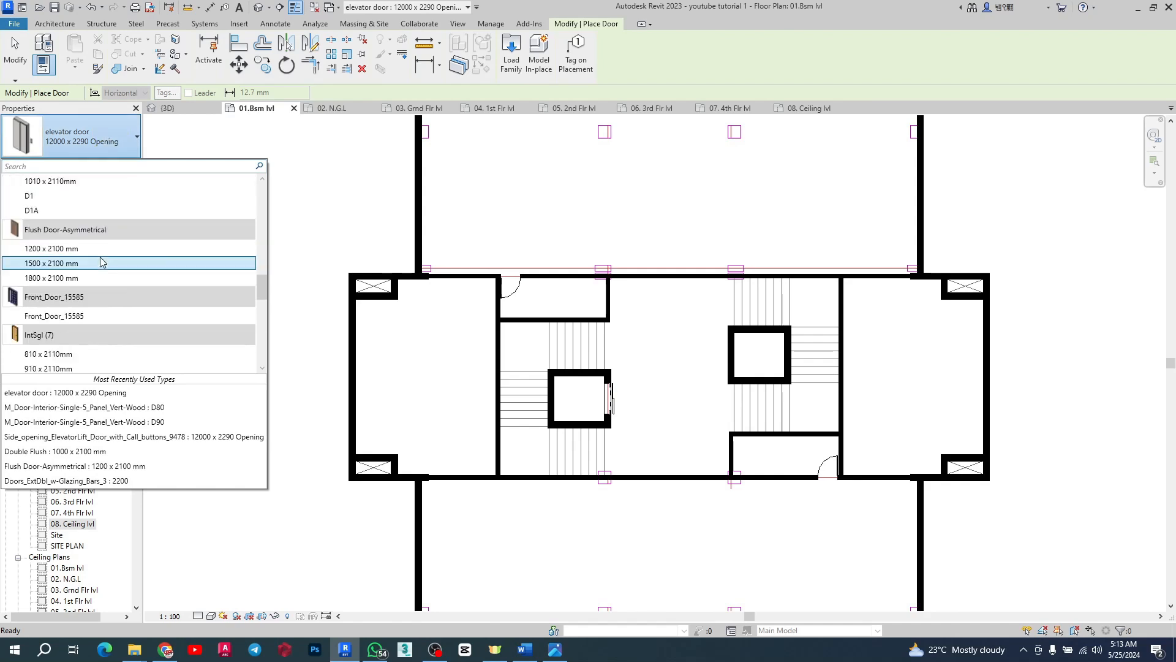
{"action": "scroll", "coordinate": [102, 262], "scroll_direction": "down", "scroll_amount": 5}
{"action": "scroll", "coordinate": [101, 262], "scroll_direction": "down", "scroll_amount": 1}
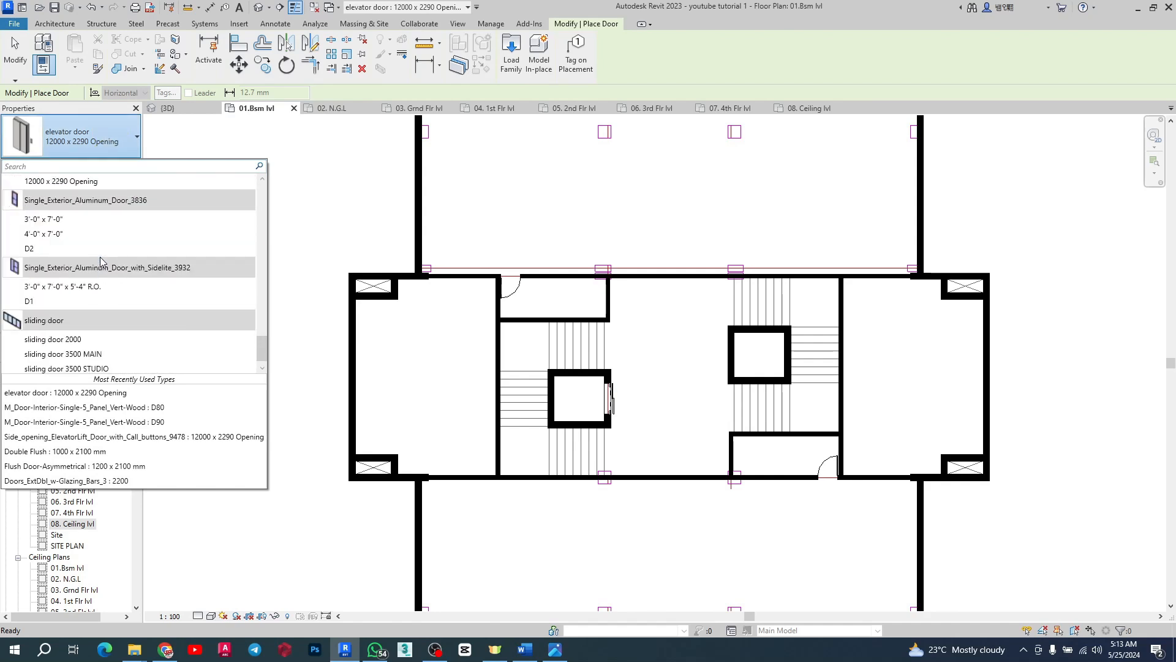
{"action": "scroll", "coordinate": [80, 273], "scroll_direction": "down", "scroll_amount": 1}
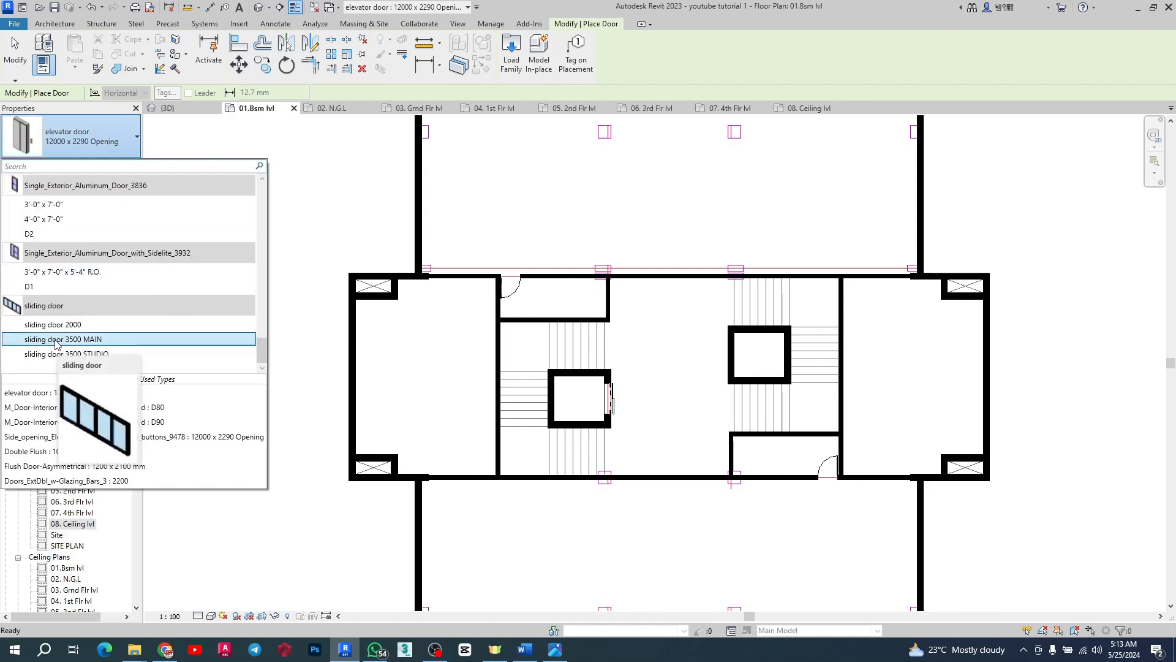
{"action": "left_click", "coordinate": [61, 340]}
{"action": "scroll", "coordinate": [644, 479], "scroll_direction": "up", "scroll_amount": 2}
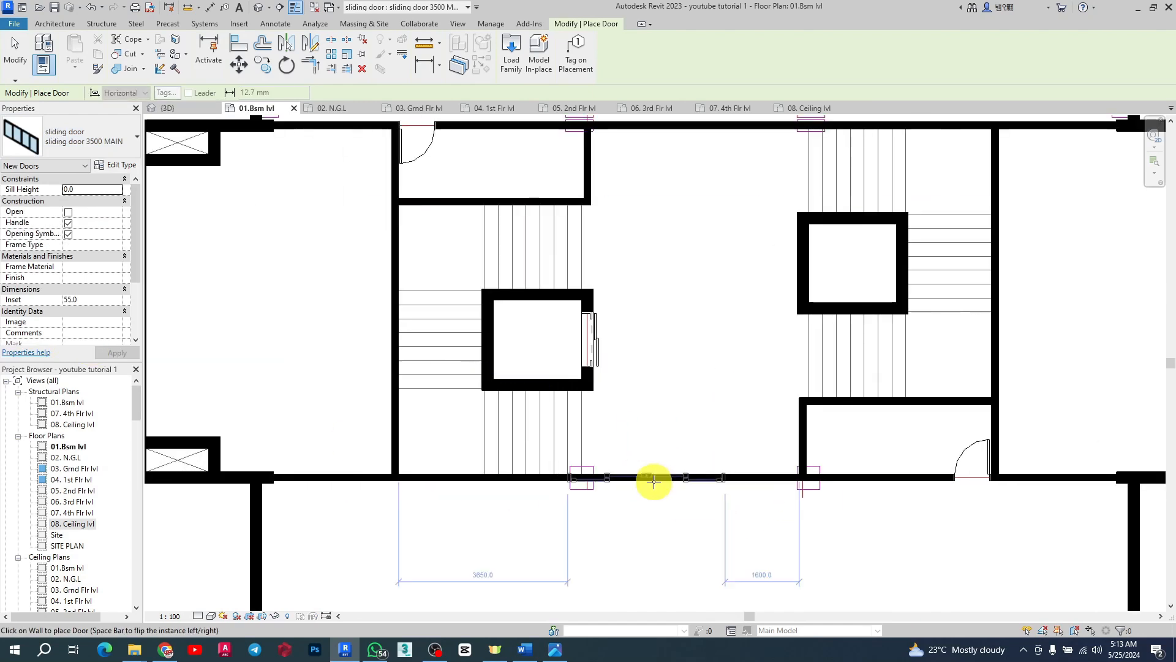
{"action": "left_click", "coordinate": [695, 478]}
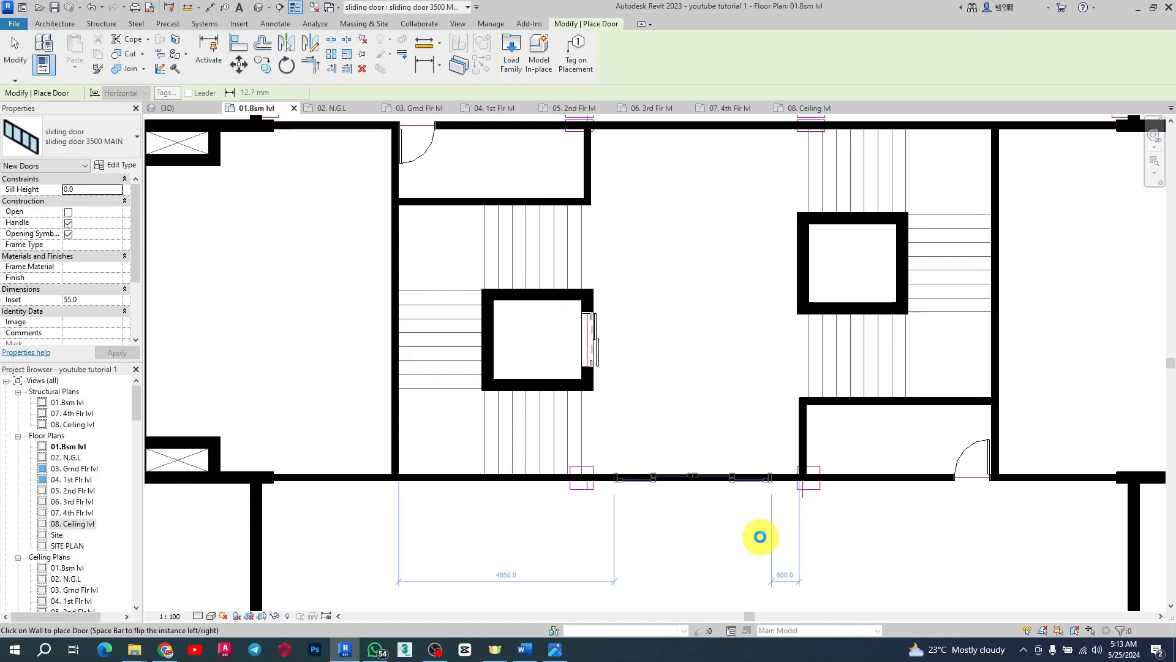
{"action": "scroll", "coordinate": [721, 525], "scroll_direction": "up", "scroll_amount": 3}
{"action": "key", "text": "Escape"}
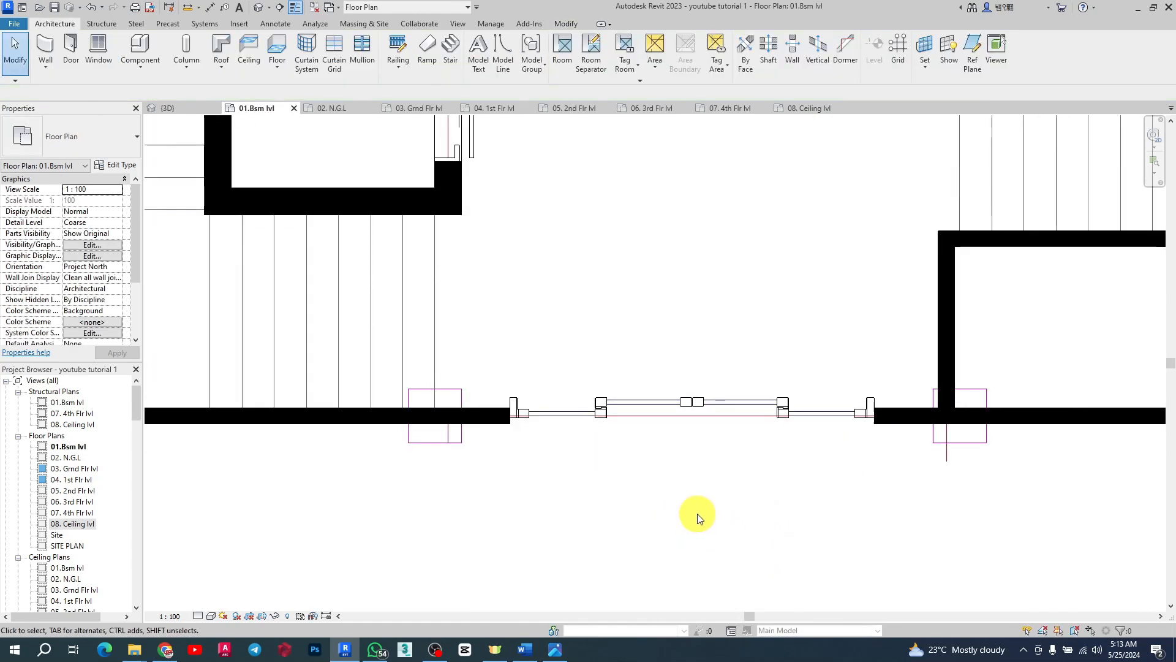
Step: Duplicate the placed sliding door's type as sliding door 3500 MAIN 2 and set its Width Sliding Door to 3000
{"action": "left_click", "coordinate": [669, 414]}
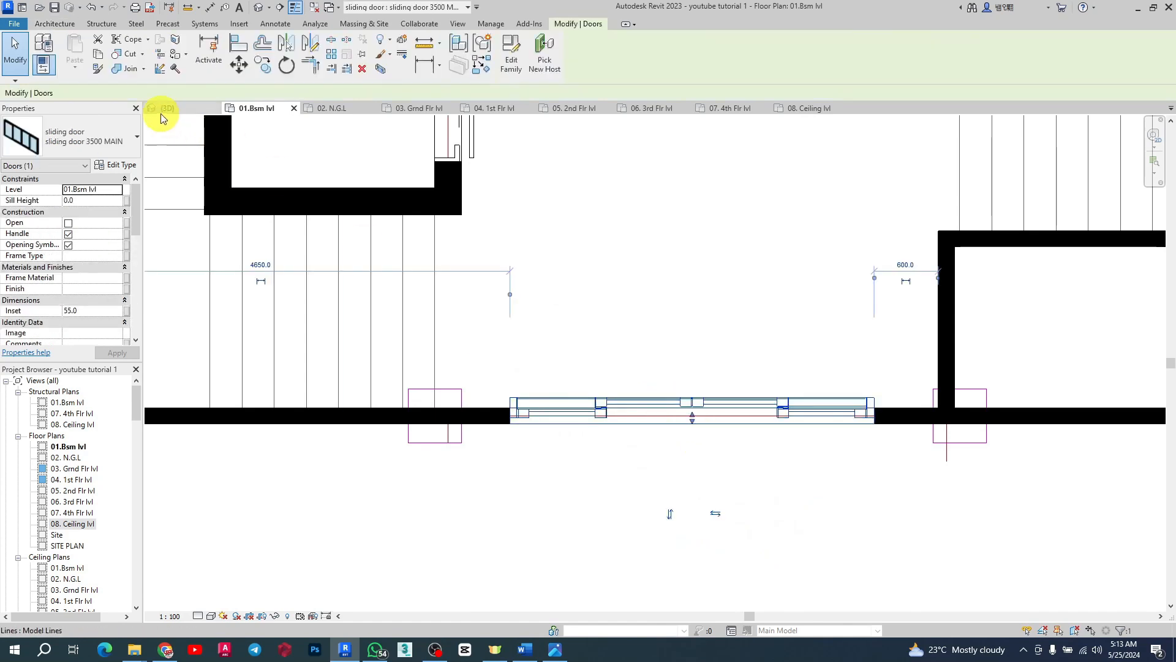
{"action": "left_click", "coordinate": [116, 166]}
{"action": "left_click", "coordinate": [773, 56]}
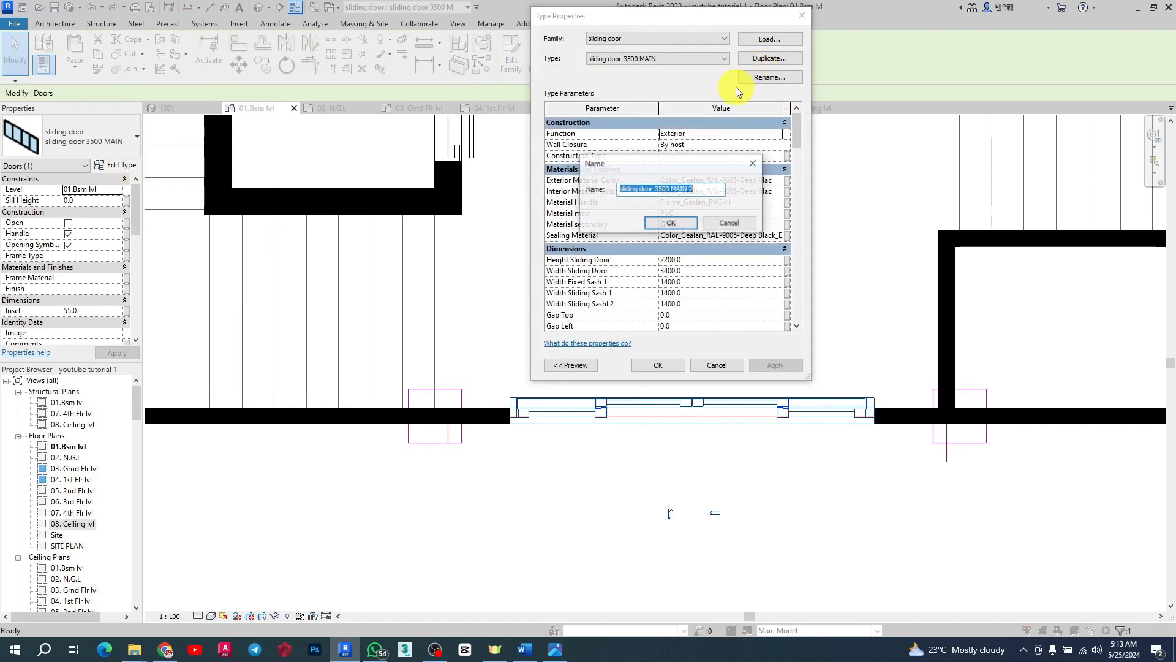
{"action": "left_click", "coordinate": [670, 224]}
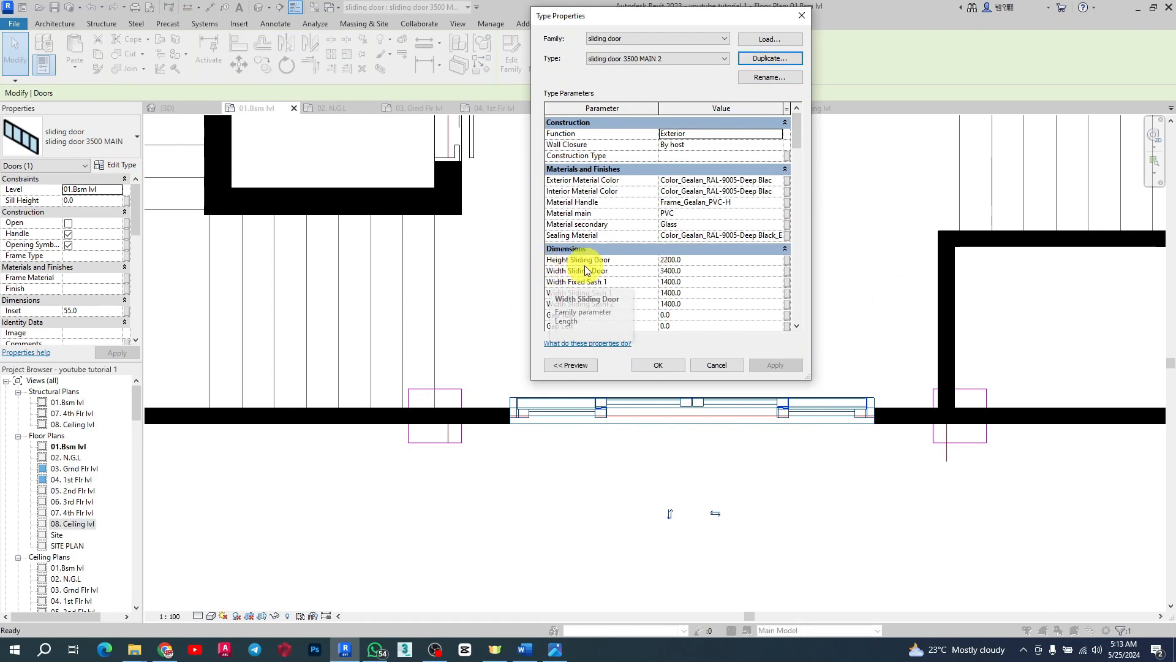
{"action": "left_click", "coordinate": [696, 260]}
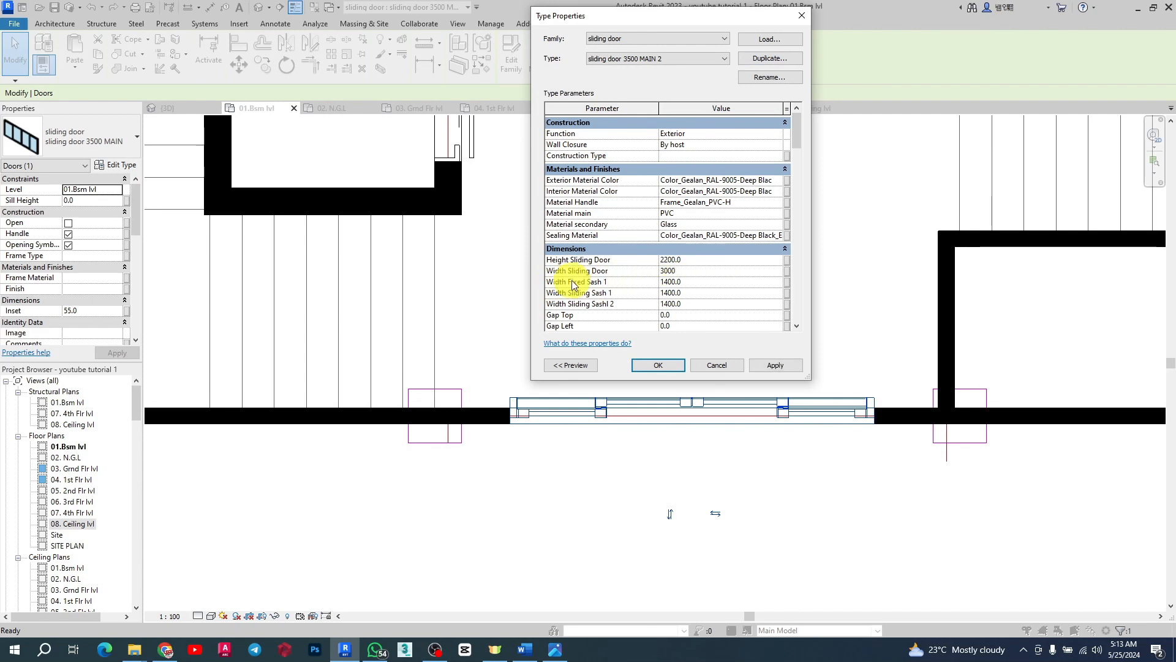
{"action": "left_click", "coordinate": [779, 368]}
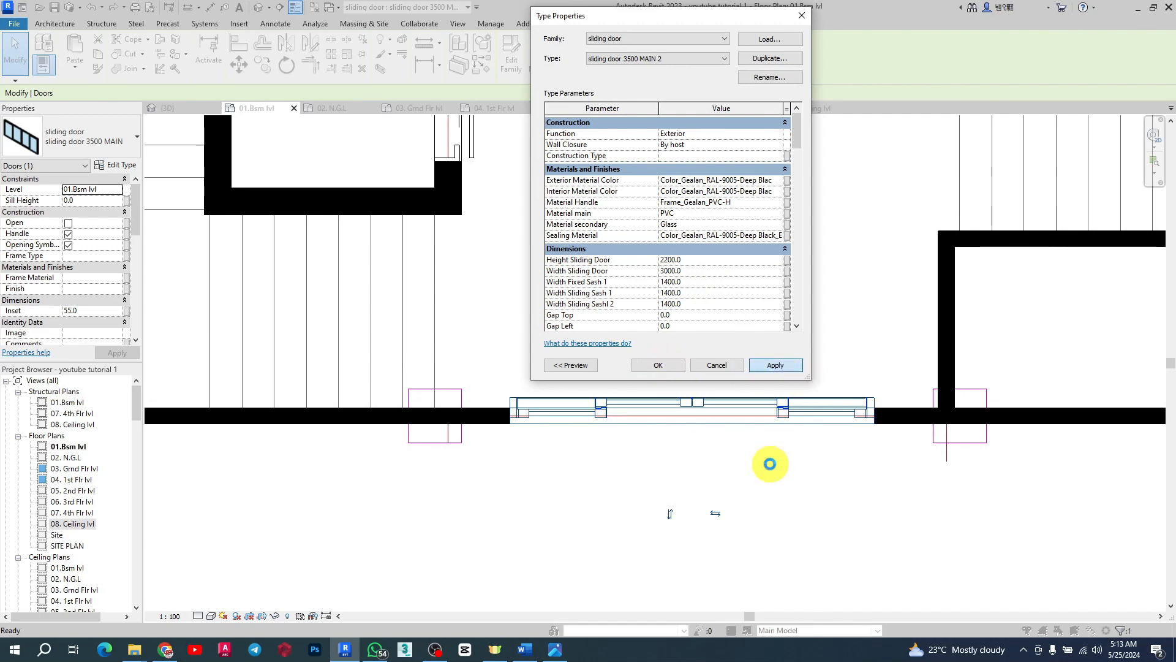
Step: Select the sliding door in the lower wall and flip its facing
{"action": "scroll", "coordinate": [667, 413], "scroll_direction": "up", "scroll_amount": 2}
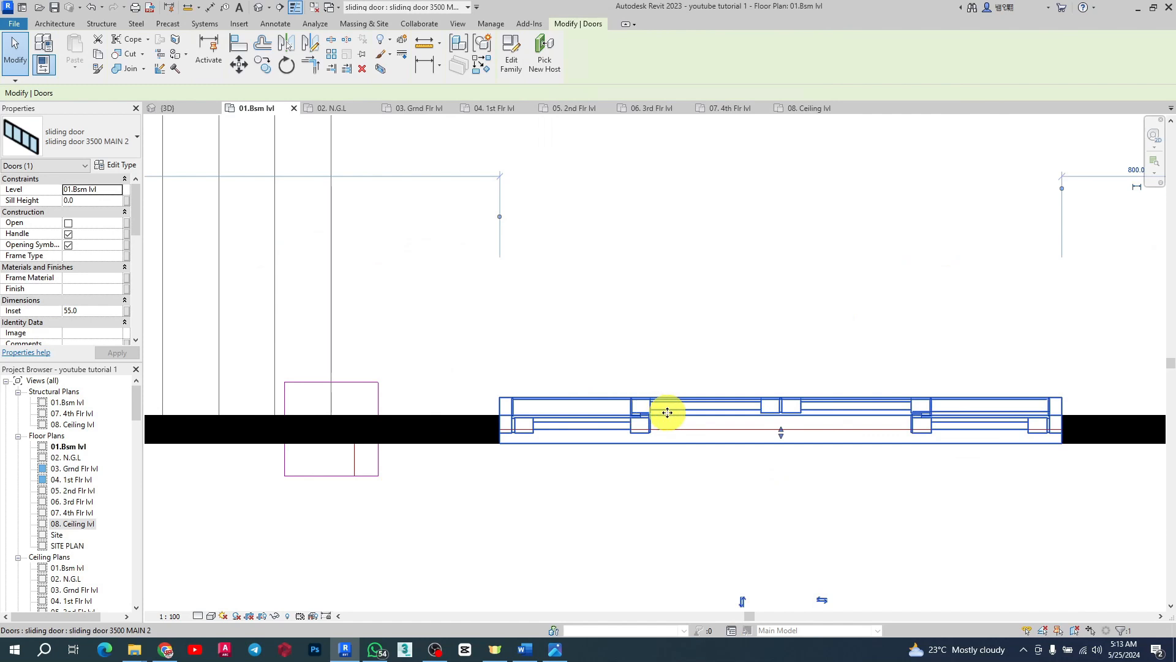
{"action": "scroll", "coordinate": [708, 358], "scroll_direction": "down", "scroll_amount": 2}
{"action": "scroll", "coordinate": [708, 359], "scroll_direction": "up", "scroll_amount": 2}
{"action": "left_click", "coordinate": [729, 389]}
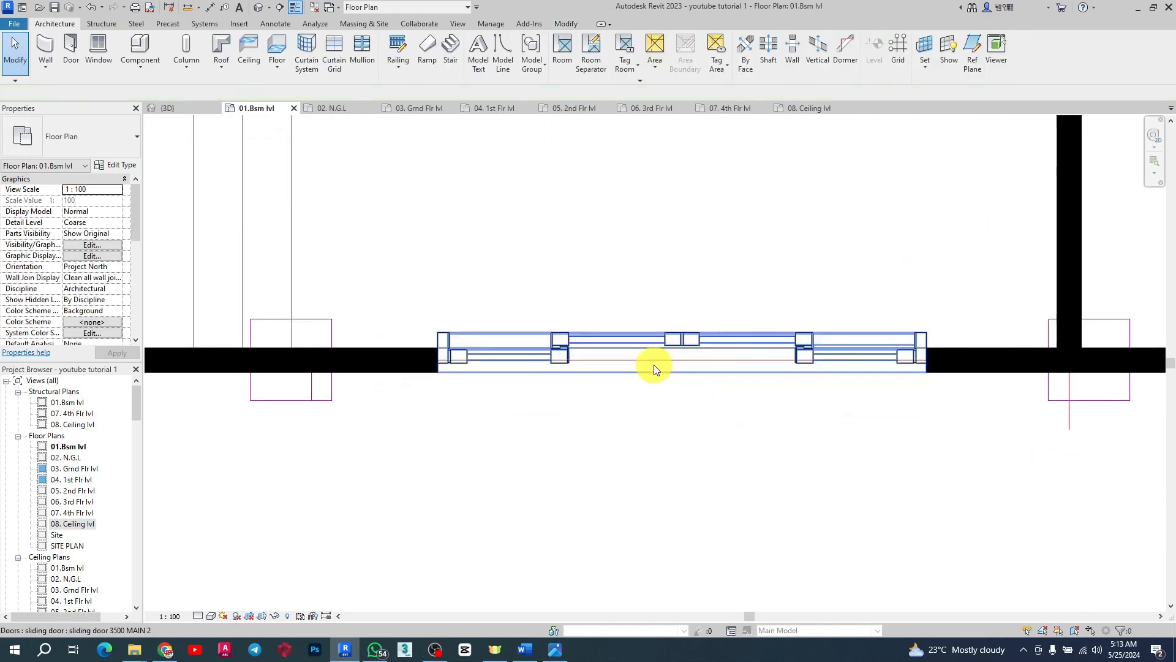
{"action": "left_click", "coordinate": [621, 336]}
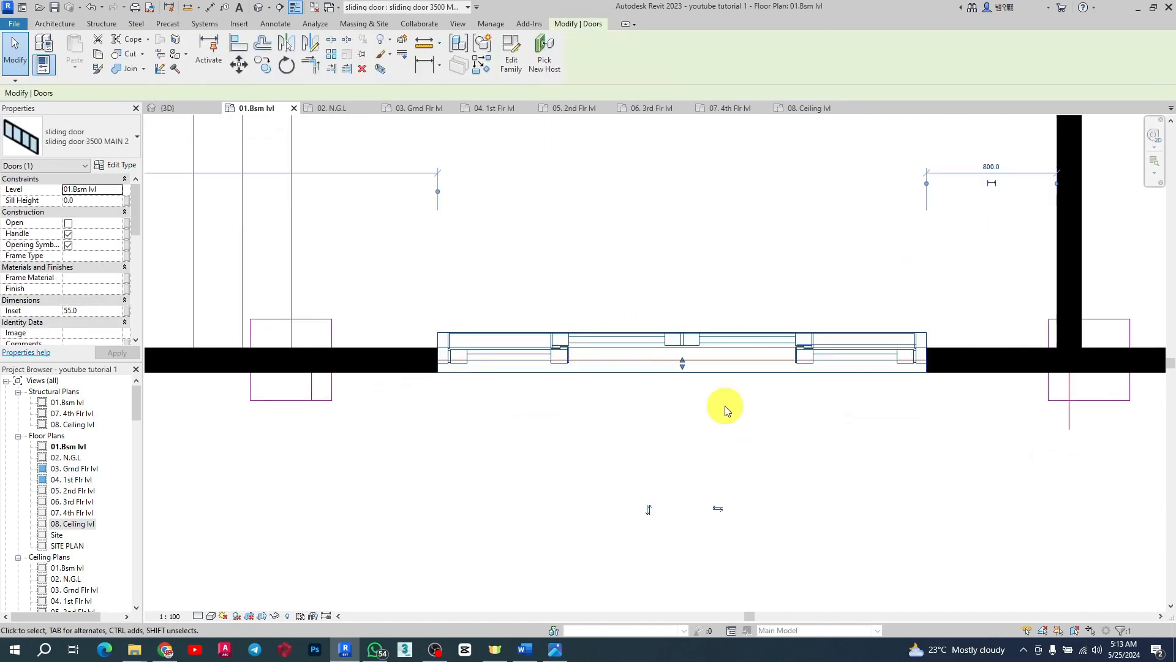
{"action": "left_click", "coordinate": [649, 509]}
{"action": "scroll", "coordinate": [752, 504], "scroll_direction": "down", "scroll_amount": 5}
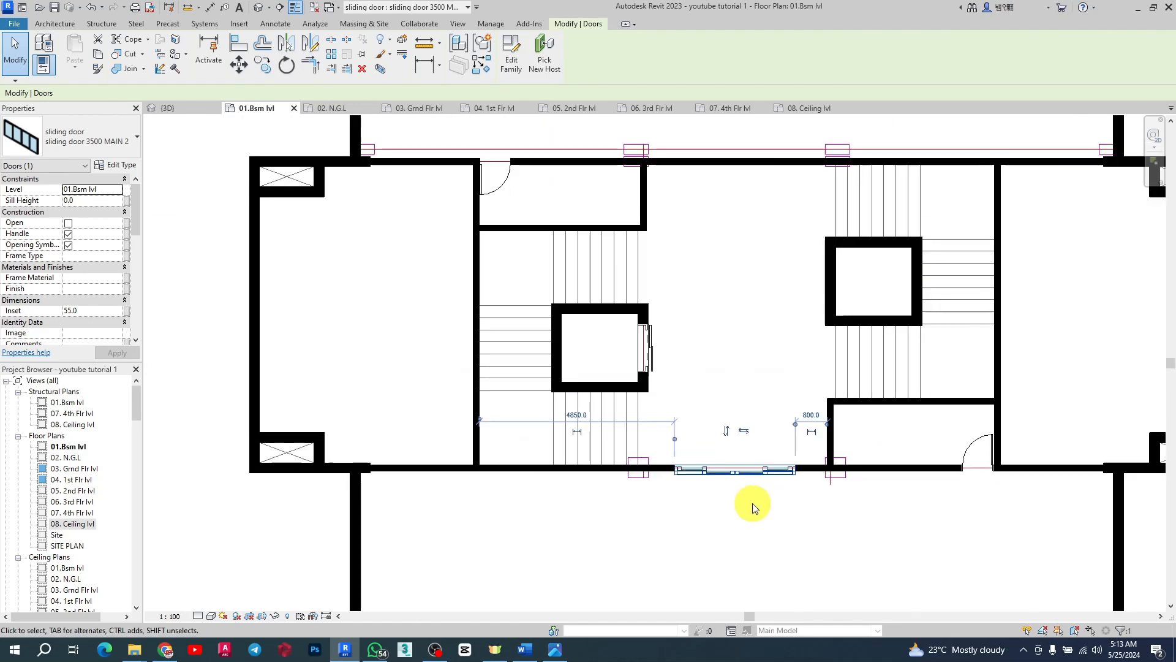
Step: Place a similar sliding door 3500 MAIN 2 in the stair core's upper corridor wall
{"action": "left_click", "coordinate": [483, 68]}
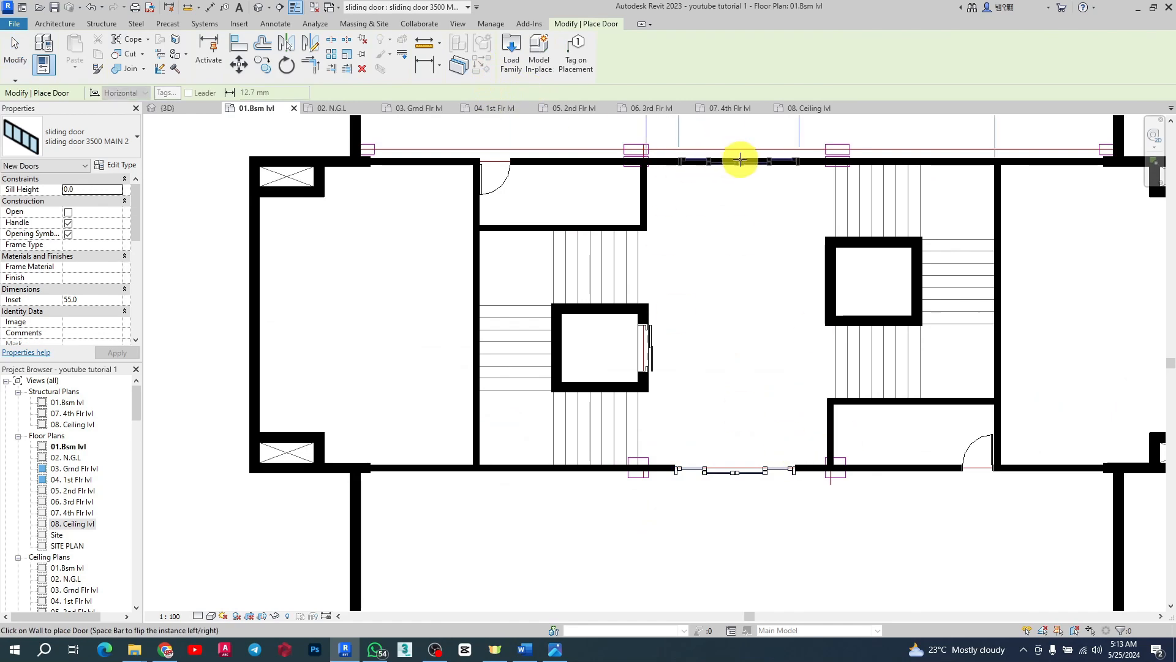
{"action": "scroll", "coordinate": [741, 160], "scroll_direction": "up", "scroll_amount": 4}
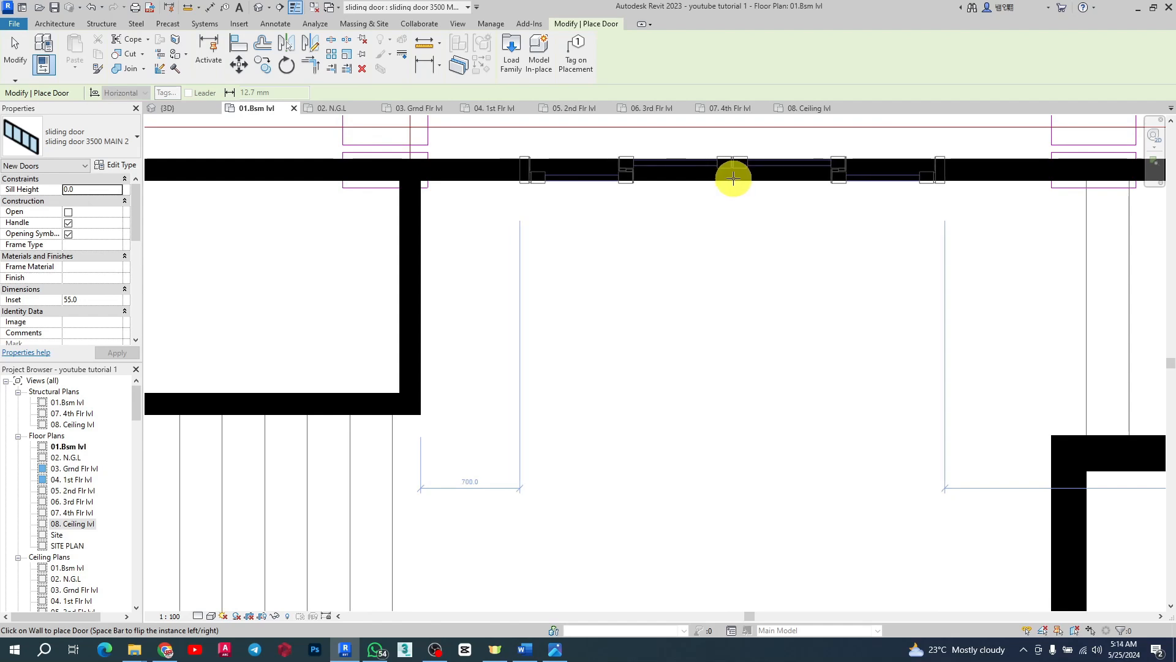
{"action": "scroll", "coordinate": [713, 242], "scroll_direction": "down", "scroll_amount": 4}
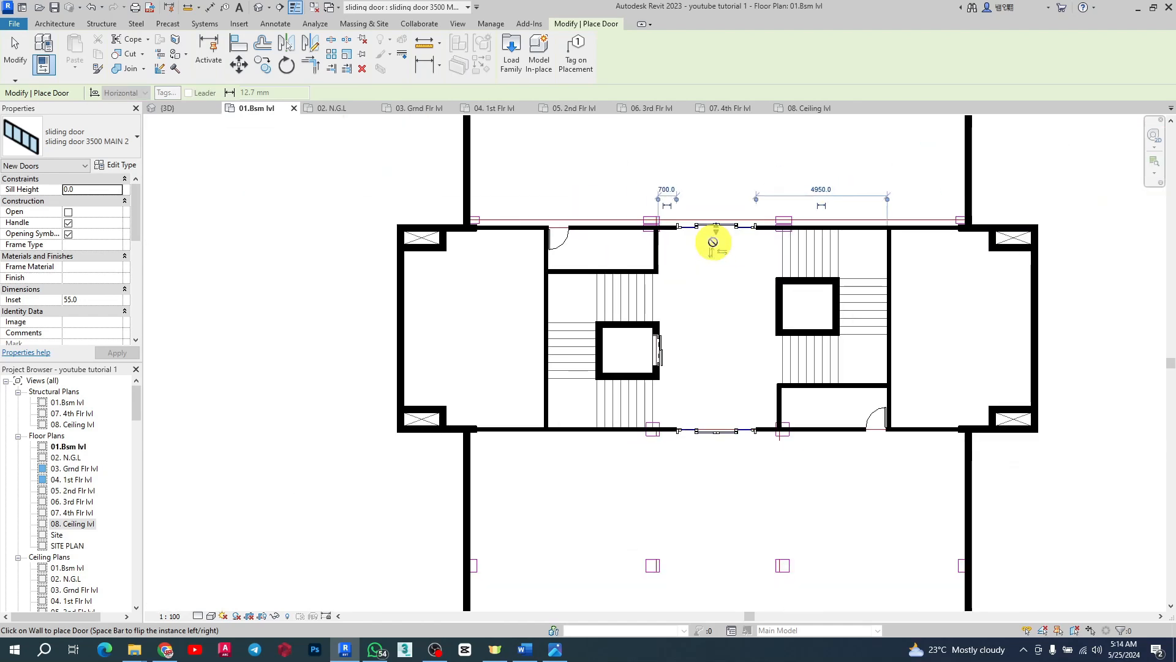
{"action": "key", "text": "Escape"}
Step: Open the 3D view and inspect the newly placed sliding and interior doors from outside the core
{"action": "left_click", "coordinate": [167, 108]}
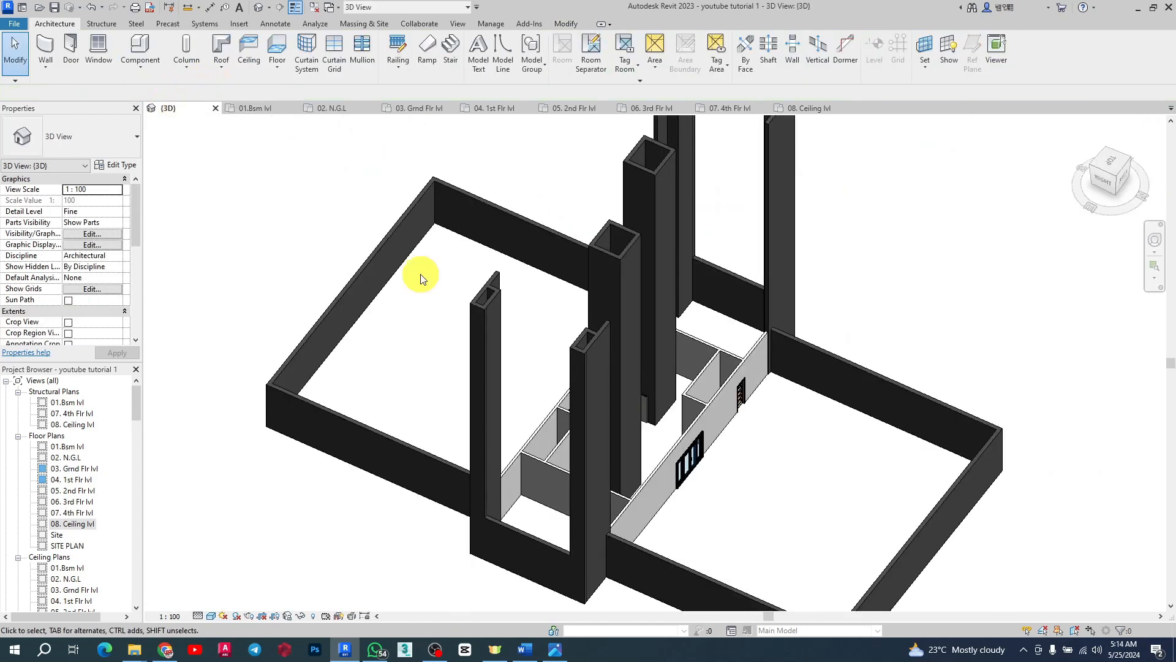
{"action": "scroll", "coordinate": [730, 454], "scroll_direction": "up", "scroll_amount": 4}
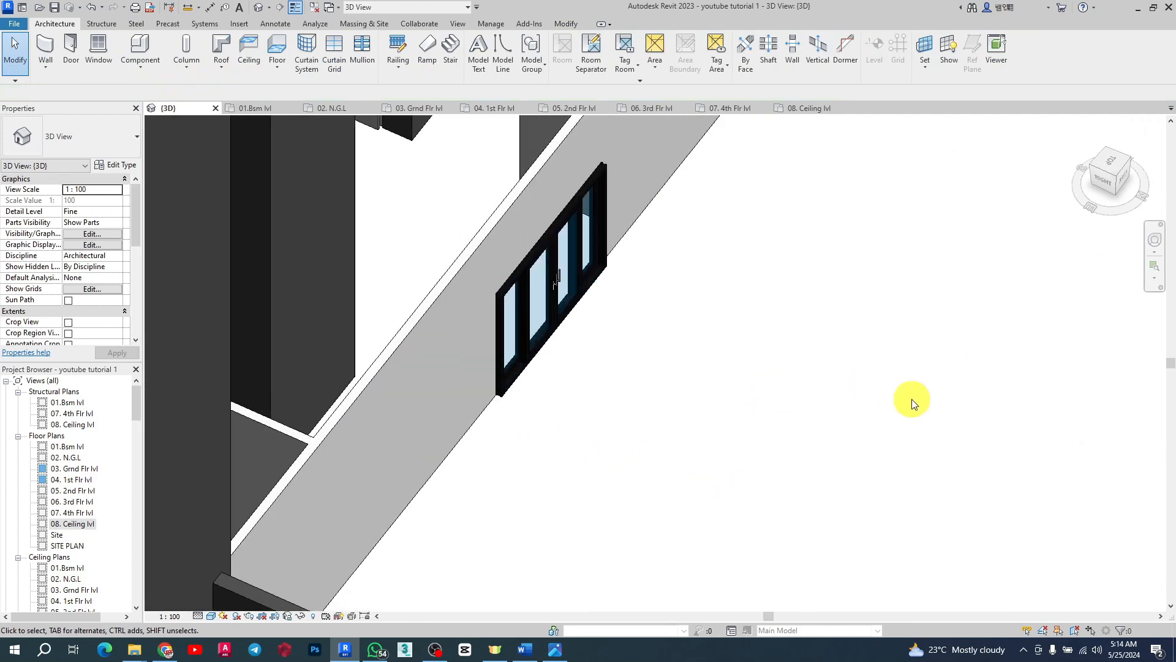
{"action": "middle_click_drag", "start_coordinate": [912, 399], "coordinate": [808, 404], "text": "shift"}
{"action": "scroll", "coordinate": [809, 394], "scroll_direction": "down", "scroll_amount": 4}
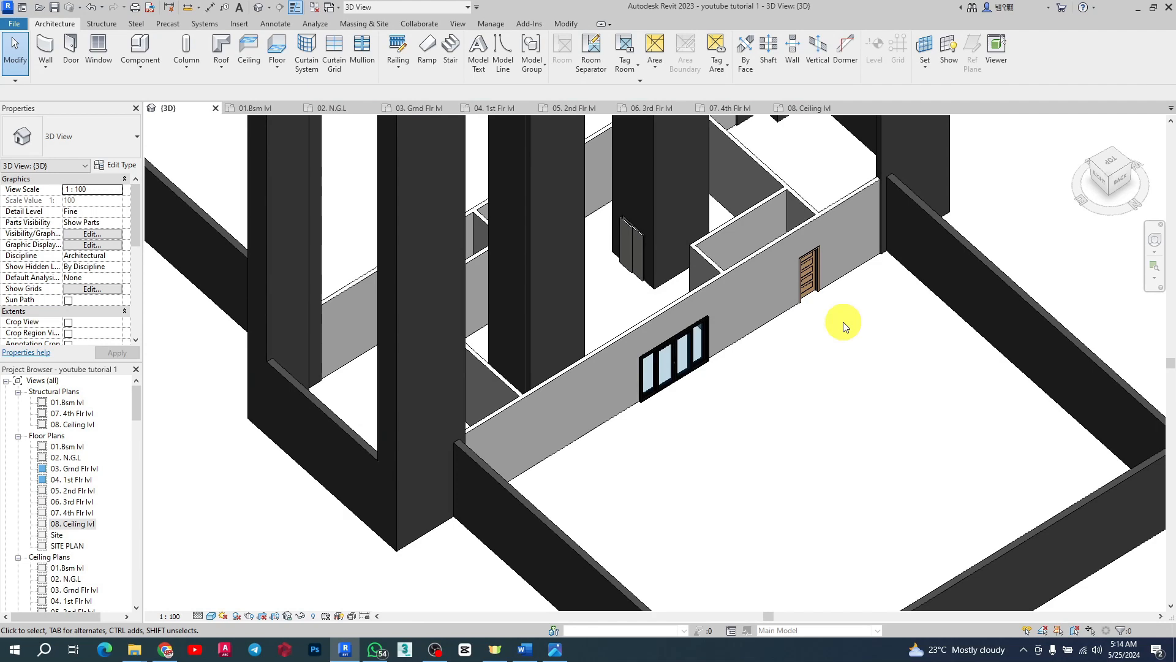
{"action": "middle_click_drag", "start_coordinate": [851, 334], "coordinate": [682, 365], "text": "shift"}
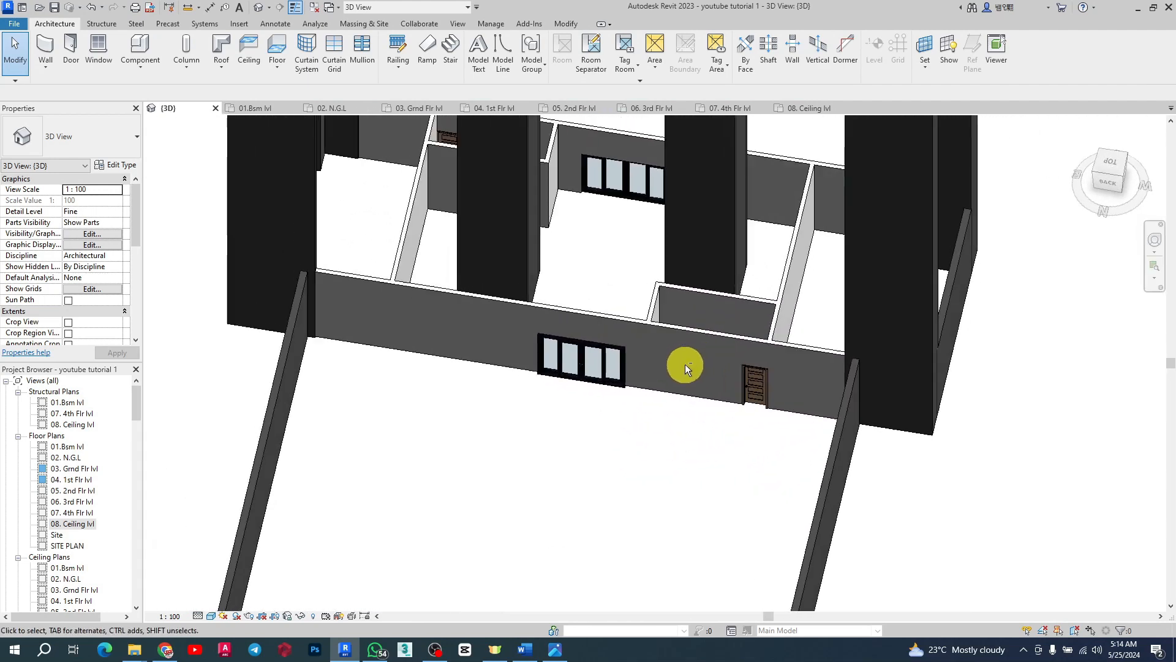
{"action": "scroll", "coordinate": [603, 369], "scroll_direction": "up", "scroll_amount": 3}
{"action": "scroll", "coordinate": [637, 377], "scroll_direction": "up", "scroll_amount": 2}
{"action": "scroll", "coordinate": [573, 336], "scroll_direction": "down", "scroll_amount": 2}
{"action": "scroll", "coordinate": [917, 386], "scroll_direction": "down", "scroll_amount": 2}
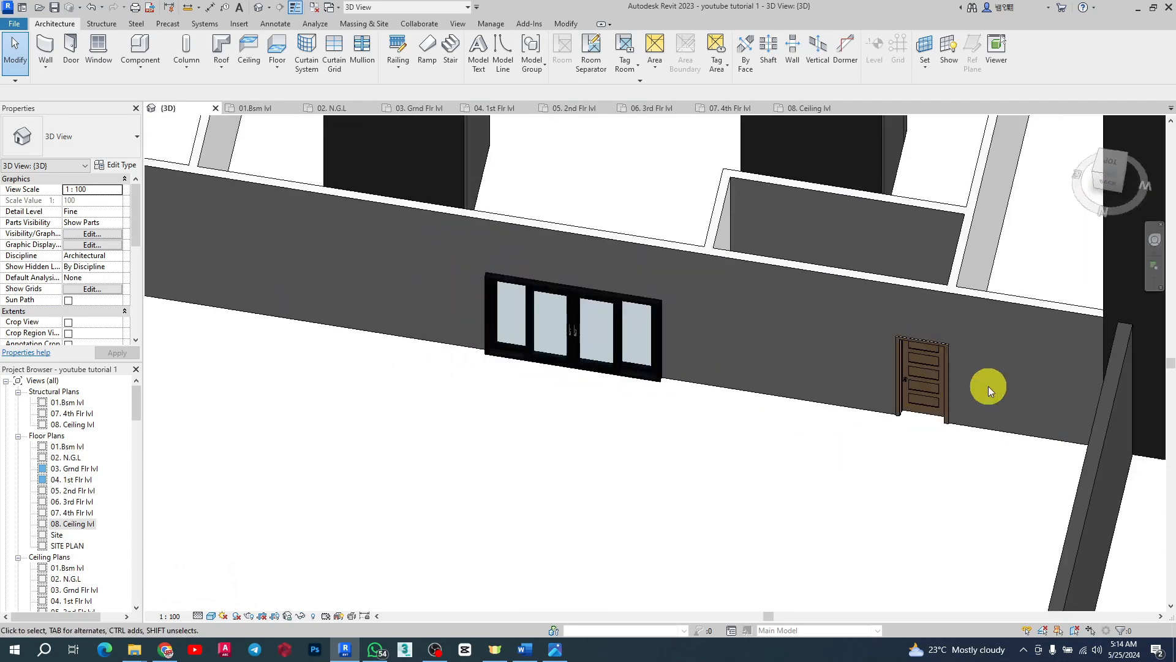
{"action": "scroll", "coordinate": [958, 430], "scroll_direction": "up", "scroll_amount": 4}
{"action": "scroll", "coordinate": [953, 411], "scroll_direction": "up", "scroll_amount": 2}
{"action": "scroll", "coordinate": [651, 368], "scroll_direction": "down", "scroll_amount": 6}
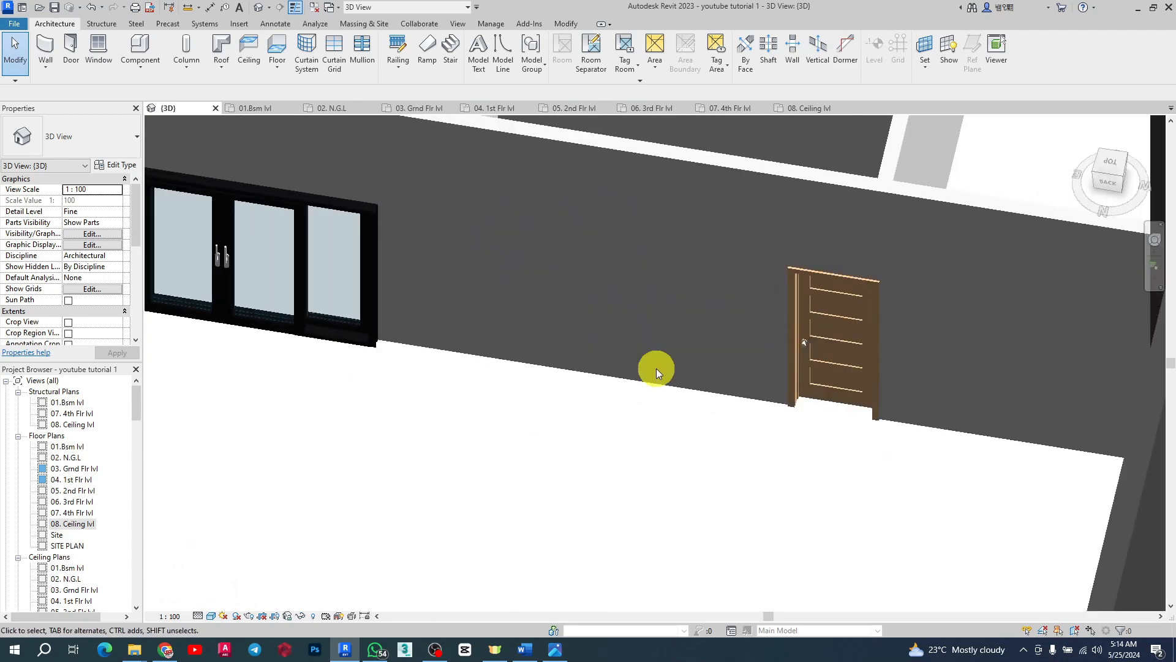
{"action": "scroll", "coordinate": [569, 312], "scroll_direction": "up", "scroll_amount": 4}
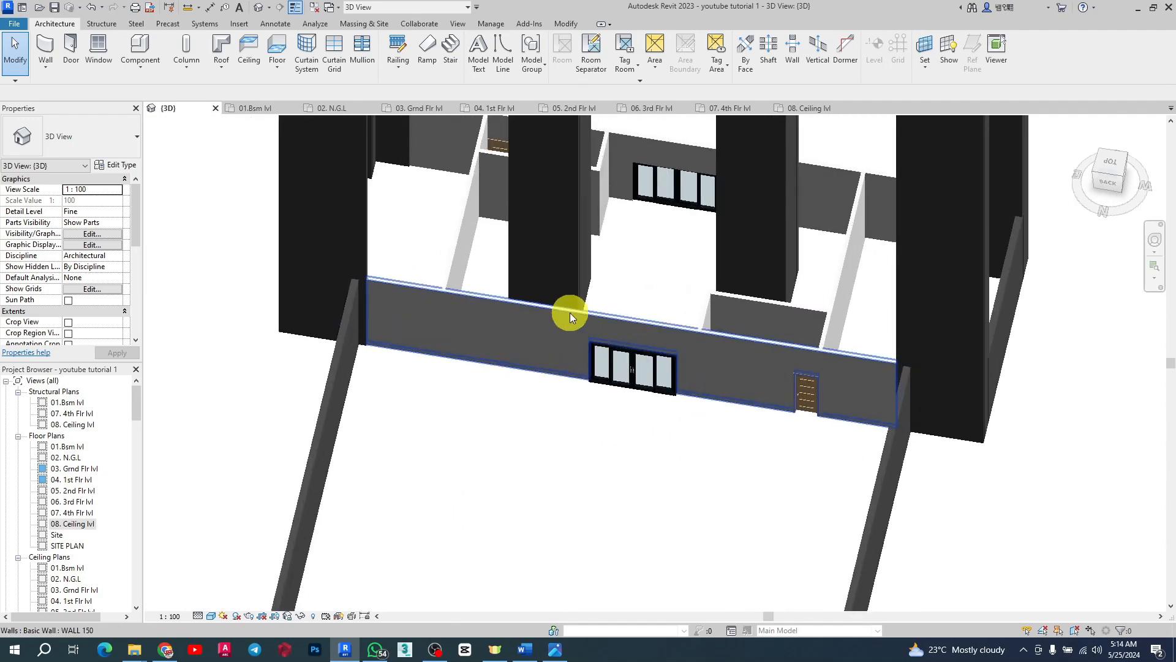
Step: Switch the 3D view's visual style to Wireframe and back to Shaded
{"action": "left_click", "coordinate": [211, 617]}
{"action": "left_click", "coordinate": [227, 579]}
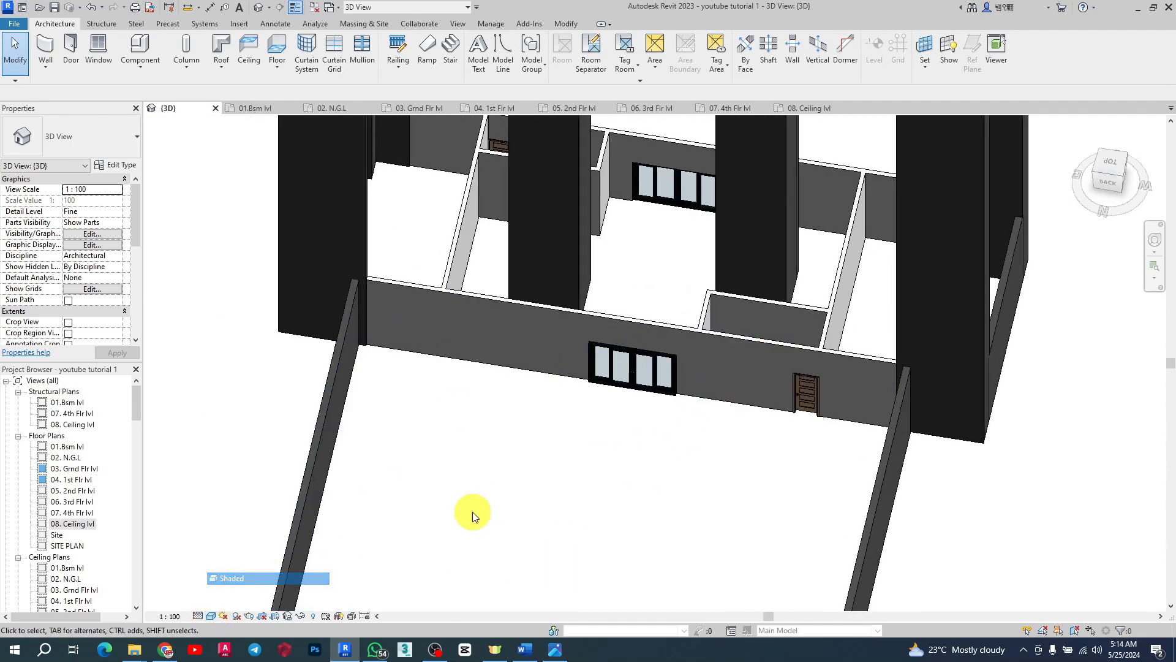
{"action": "scroll", "coordinate": [552, 429], "scroll_direction": "up", "scroll_amount": 3}
{"action": "scroll", "coordinate": [649, 370], "scroll_direction": "down", "scroll_amount": 5}
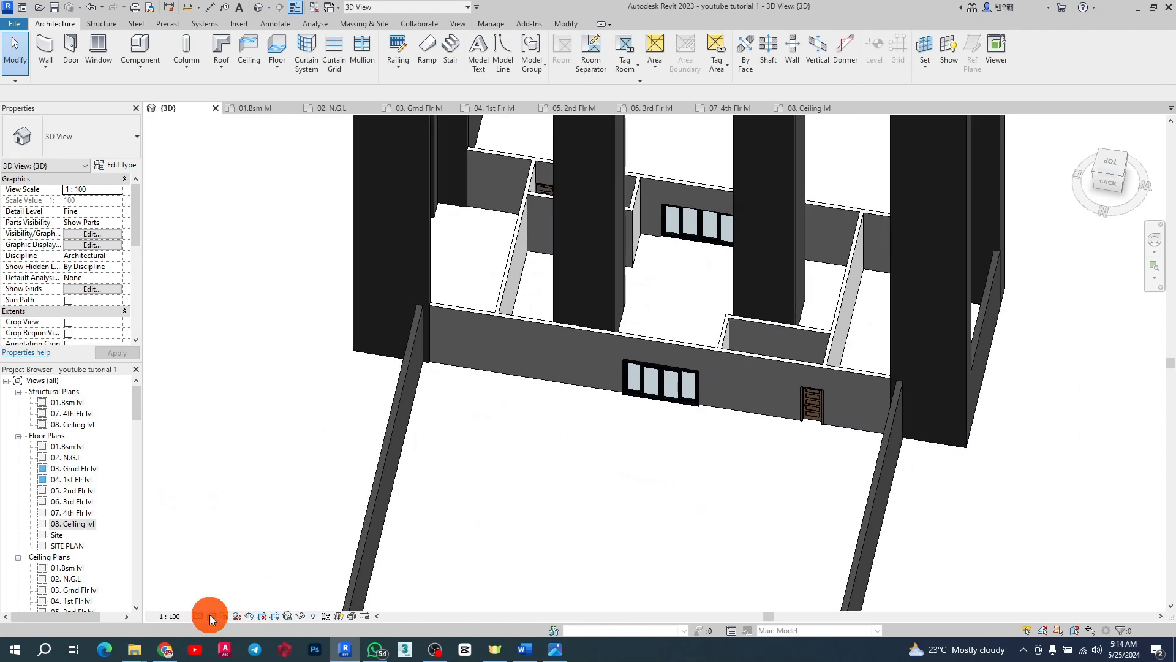
{"action": "left_click", "coordinate": [209, 616]}
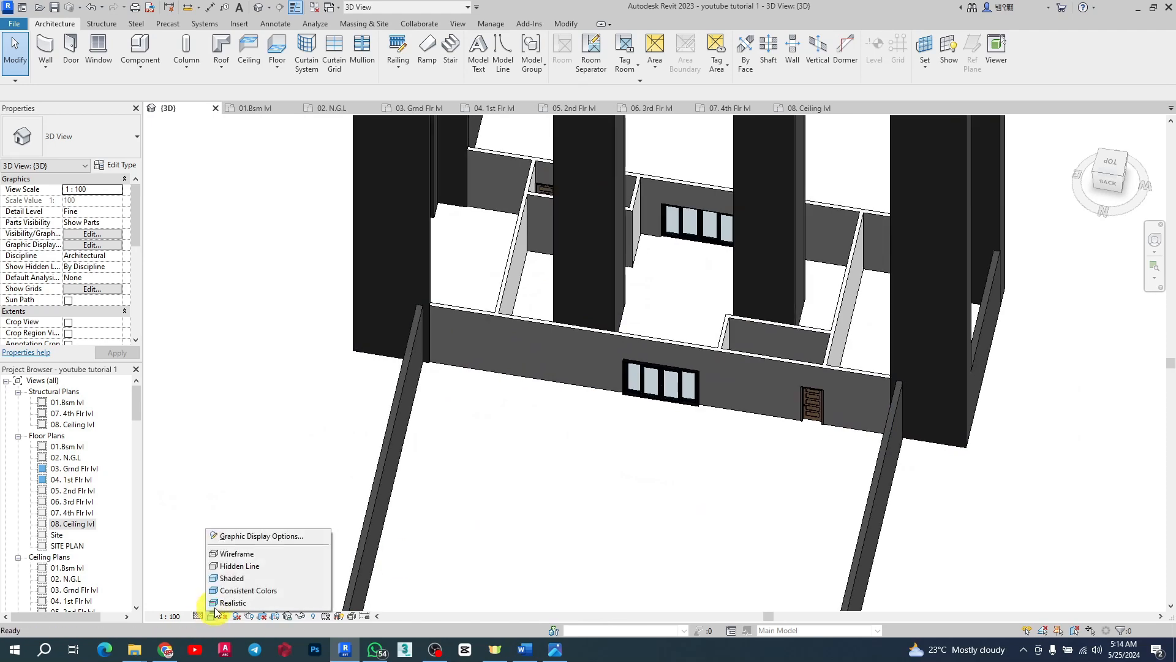
{"action": "left_click", "coordinate": [236, 553]}
{"action": "scroll", "coordinate": [693, 416], "scroll_direction": "up", "scroll_amount": 3}
{"action": "scroll", "coordinate": [735, 413], "scroll_direction": "down", "scroll_amount": 3}
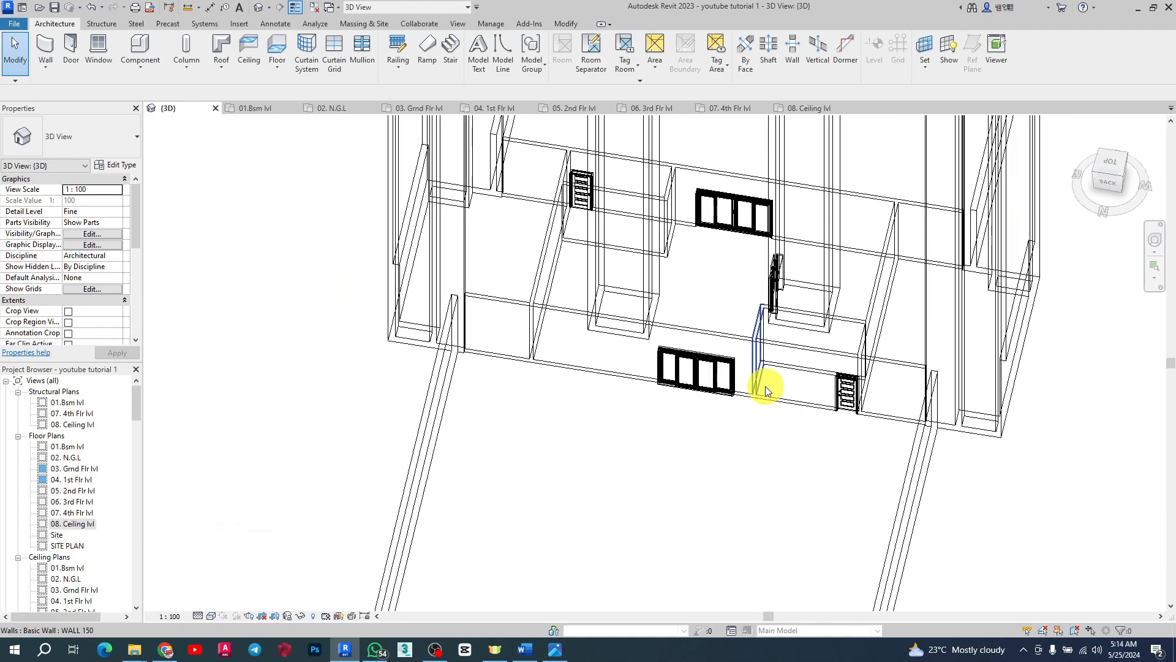
{"action": "left_click", "coordinate": [212, 616]}
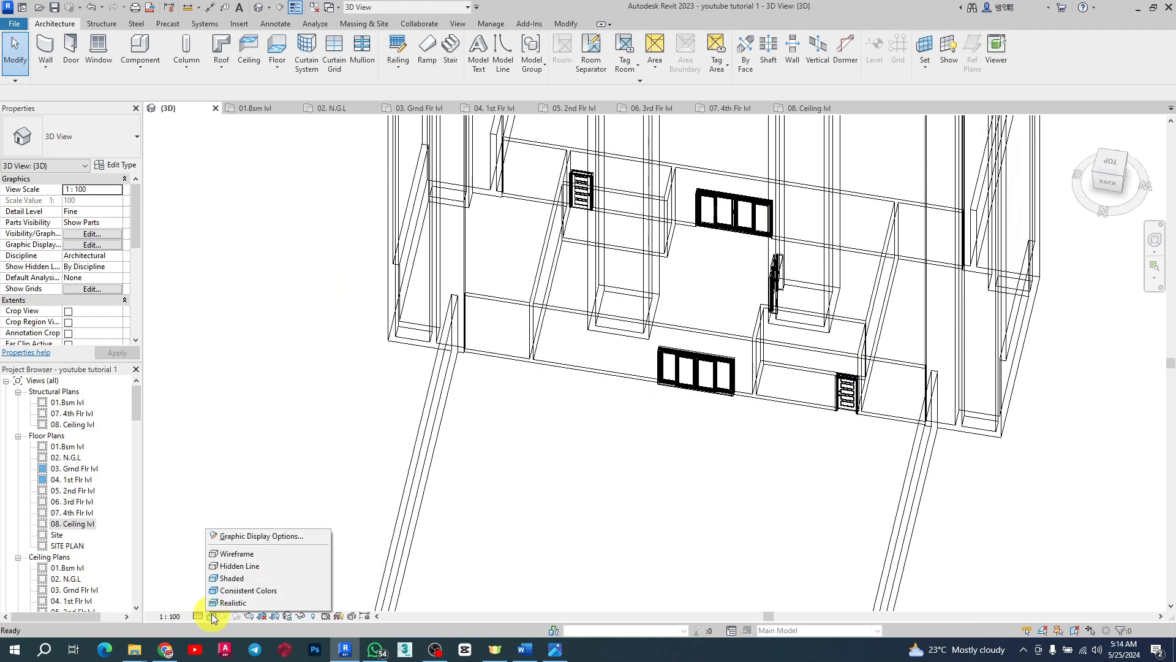
{"action": "left_click", "coordinate": [248, 578]}
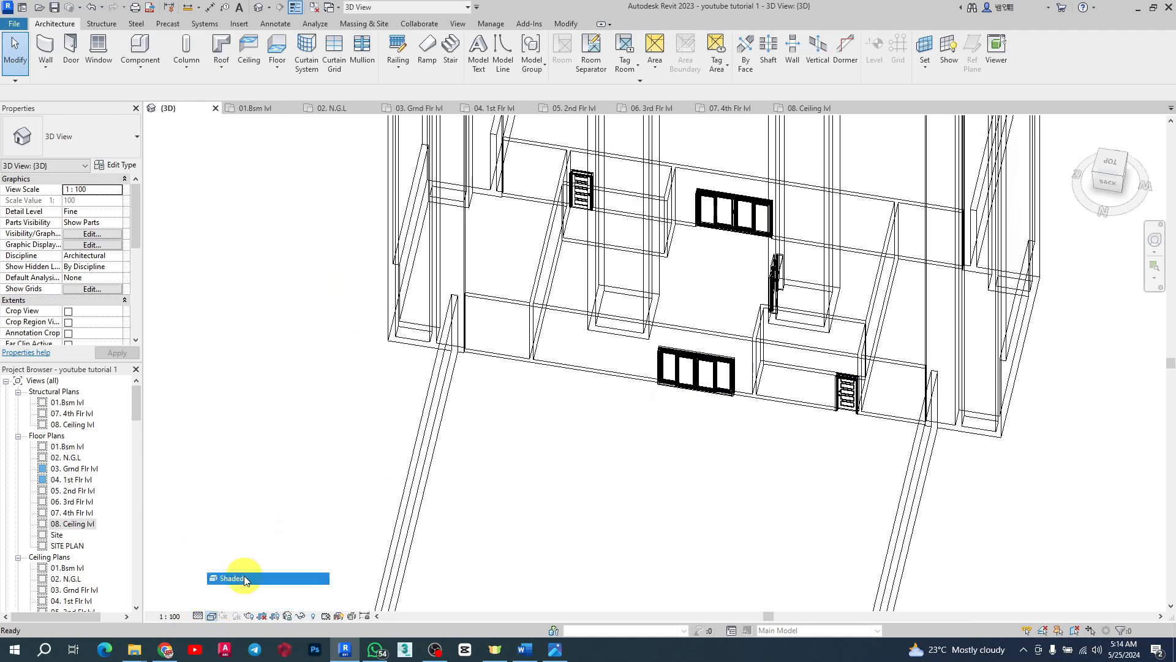
Step: Orbit and zoom around the 3D model to examine the doors in the core walls
{"action": "scroll", "coordinate": [827, 420], "scroll_direction": "up", "scroll_amount": 8}
{"action": "scroll", "coordinate": [870, 395], "scroll_direction": "up", "scroll_amount": 4}
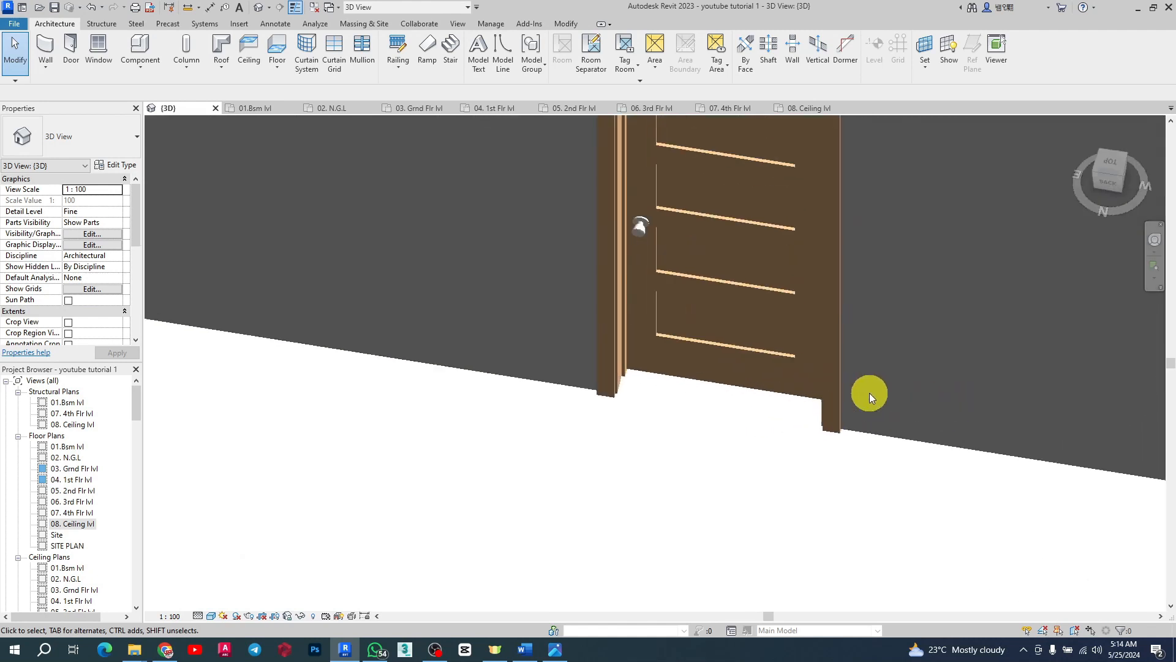
{"action": "scroll", "coordinate": [732, 392], "scroll_direction": "down", "scroll_amount": 4}
{"action": "scroll", "coordinate": [733, 392], "scroll_direction": "down", "scroll_amount": 5}
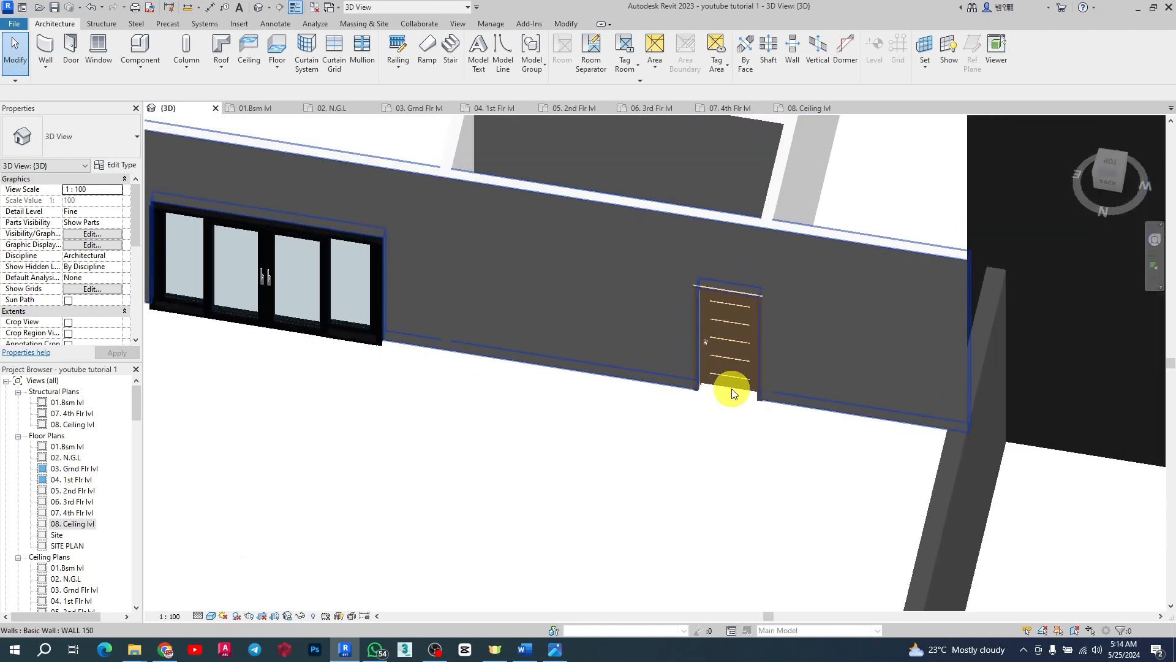
{"action": "middle_click_drag", "start_coordinate": [696, 362], "coordinate": [696, 429], "text": "shift"}
{"action": "scroll", "coordinate": [796, 517], "scroll_direction": "down", "scroll_amount": 5}
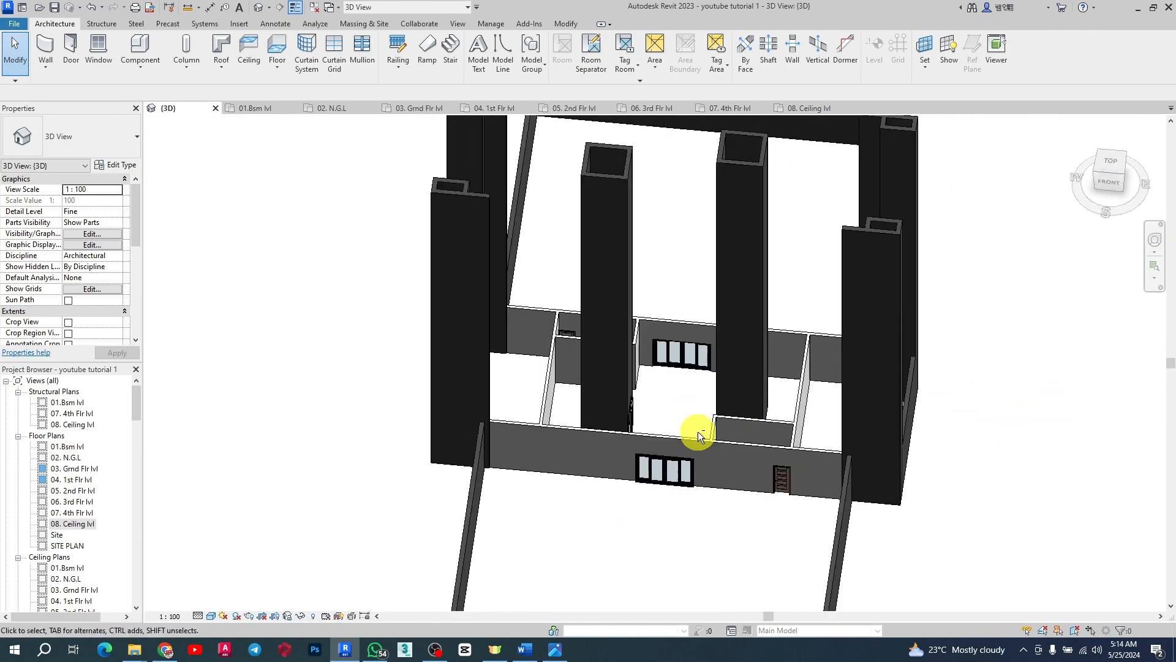
{"action": "scroll", "coordinate": [814, 507], "scroll_direction": "up", "scroll_amount": 5}
{"action": "scroll", "coordinate": [880, 407], "scroll_direction": "up", "scroll_amount": 3}
{"action": "middle_click_drag", "start_coordinate": [568, 421], "coordinate": [716, 435], "text": "shift"}
{"action": "scroll", "coordinate": [716, 435], "scroll_direction": "down", "scroll_amount": 4}
{"action": "middle_click_drag", "start_coordinate": [870, 425], "coordinate": [612, 412], "text": "shift"}
{"action": "scroll", "coordinate": [564, 392], "scroll_direction": "up", "scroll_amount": 5}
{"action": "scroll", "coordinate": [564, 392], "scroll_direction": "down", "scroll_amount": 2}
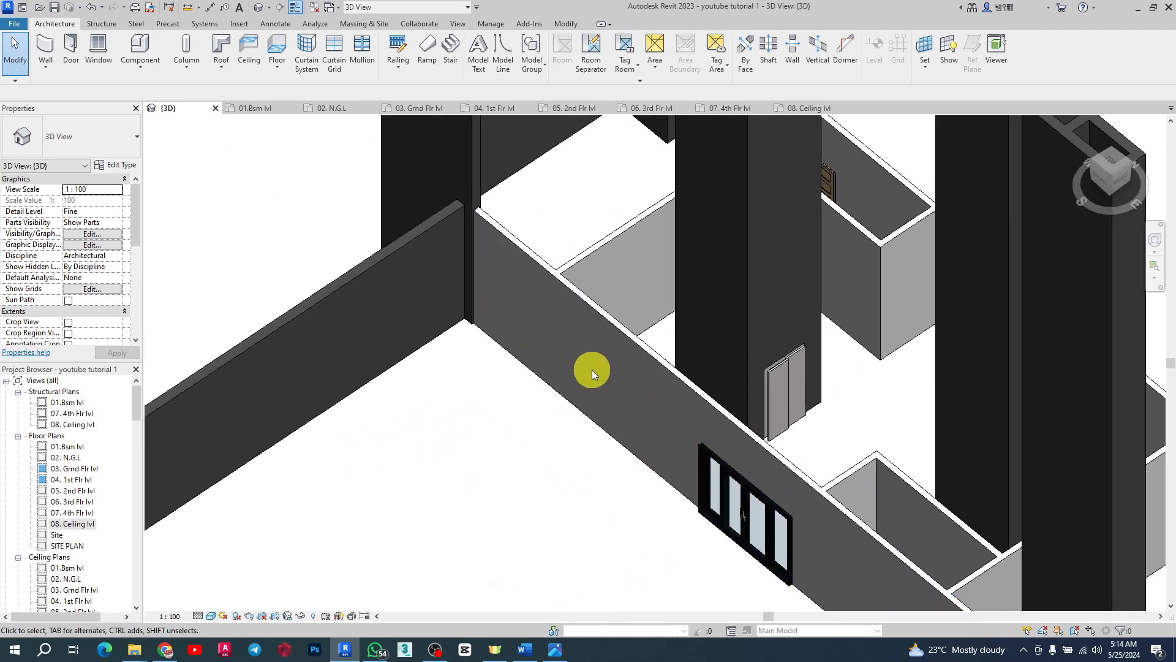
Step: Zoom in on the 3D model to check the sliding door and interior door in the corridor wall
{"action": "scroll", "coordinate": [597, 369], "scroll_direction": "down", "scroll_amount": 4}
{"action": "middle_click_drag", "start_coordinate": [895, 333], "coordinate": [669, 325], "text": "shift"}
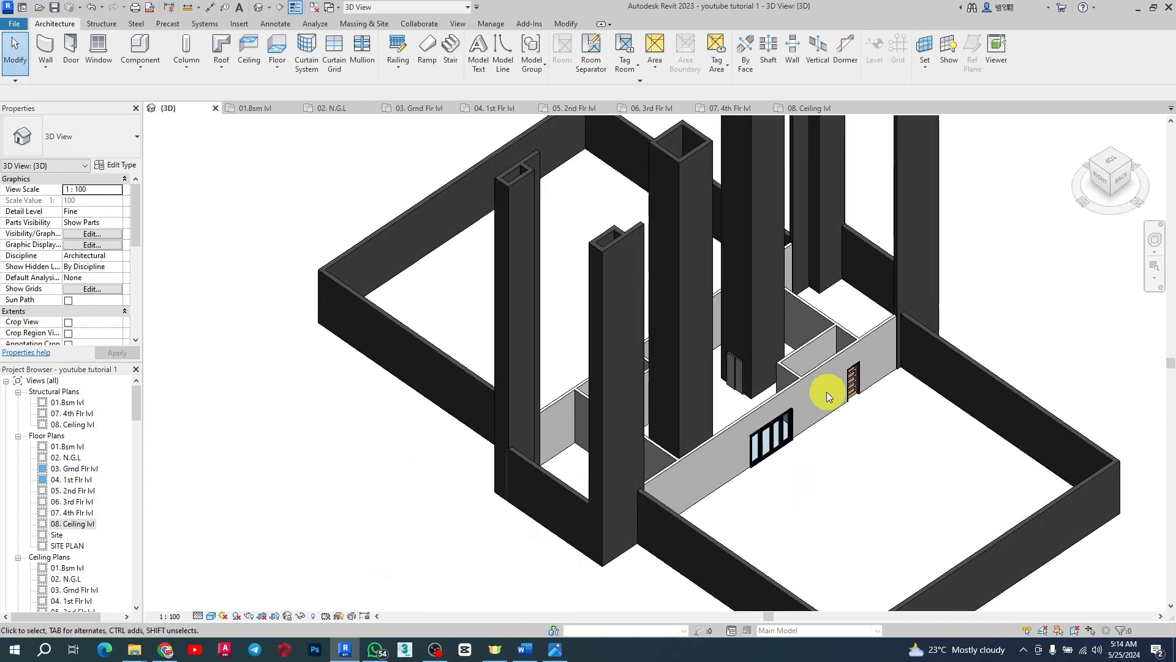
{"action": "scroll", "coordinate": [826, 391], "scroll_direction": "up", "scroll_amount": 3}
{"action": "scroll", "coordinate": [919, 404], "scroll_direction": "down", "scroll_amount": 5}
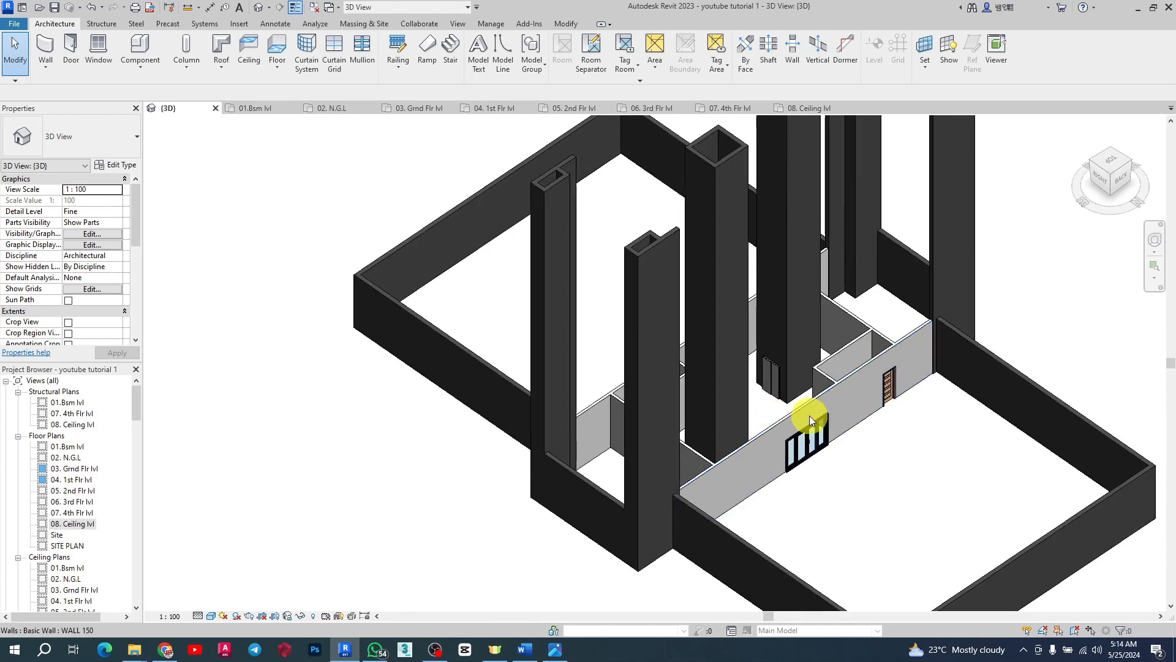
{"action": "scroll", "coordinate": [809, 412], "scroll_direction": "up", "scroll_amount": 5}
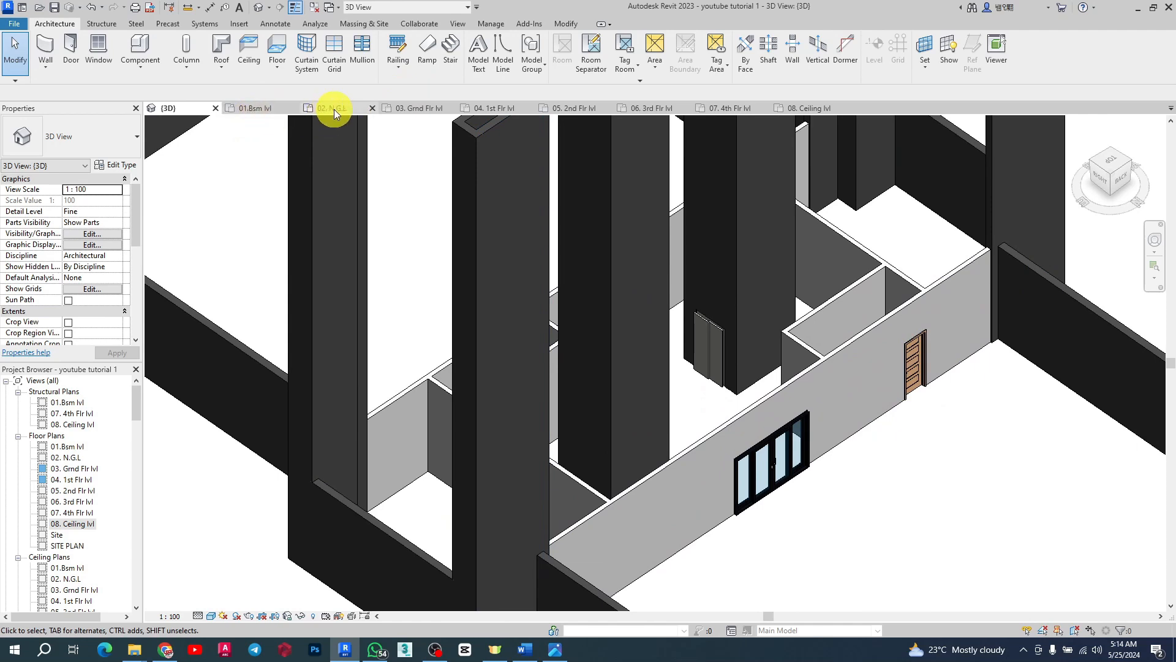
Step: In the 01.8sm lvl plan, start a door with the M_Door-Interior-Single-5_Panel_Vert-Wood D1200 type and duplicate it as D1200 2
{"action": "left_click", "coordinate": [262, 110]}
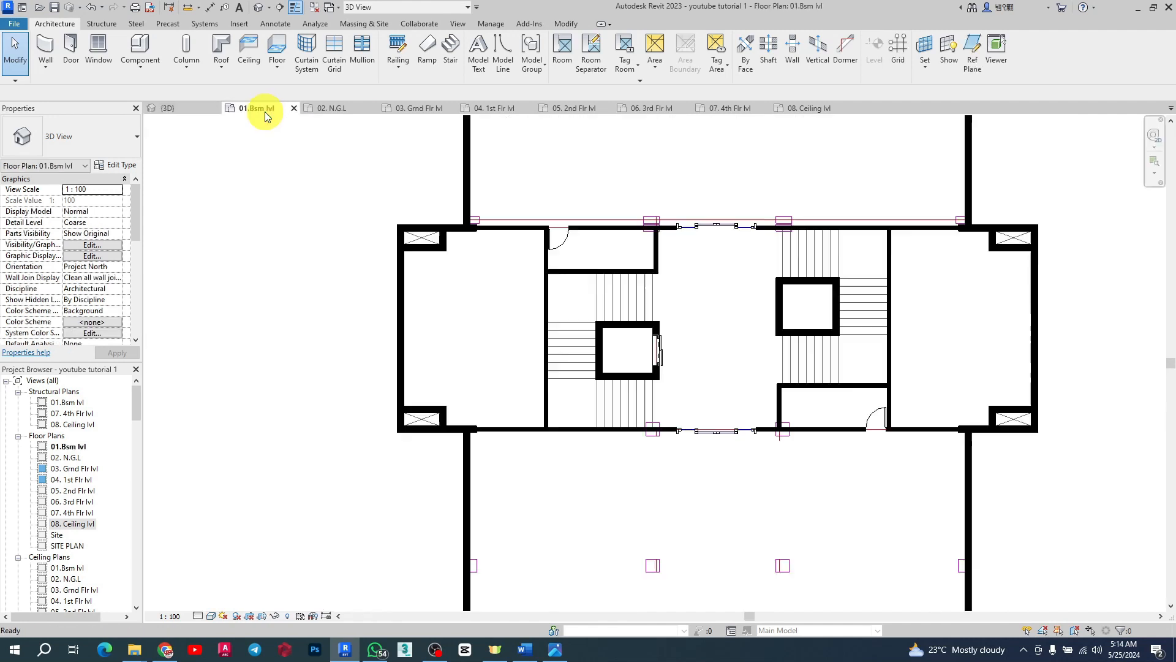
{"action": "scroll", "coordinate": [617, 283], "scroll_direction": "down", "scroll_amount": 3}
{"action": "scroll", "coordinate": [704, 275], "scroll_direction": "up", "scroll_amount": 3}
{"action": "scroll", "coordinate": [906, 328], "scroll_direction": "down", "scroll_amount": 3}
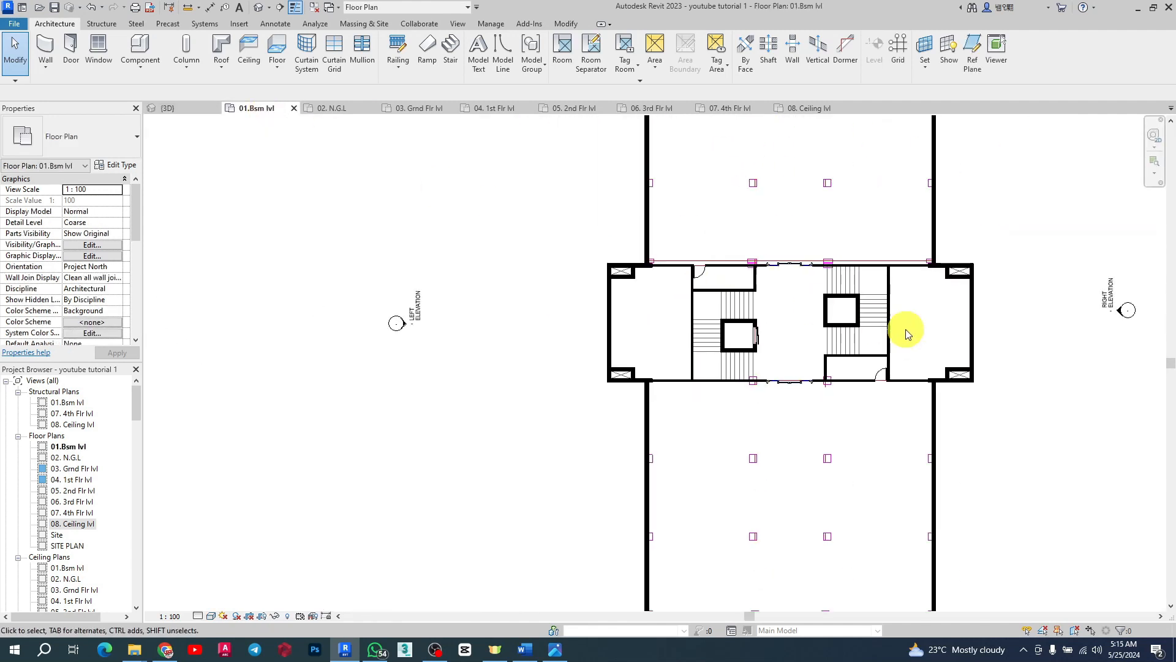
{"action": "scroll", "coordinate": [717, 396], "scroll_direction": "up", "scroll_amount": 3}
{"action": "scroll", "coordinate": [429, 313], "scroll_direction": "down", "scroll_amount": 5}
{"action": "scroll", "coordinate": [424, 262], "scroll_direction": "up", "scroll_amount": 4}
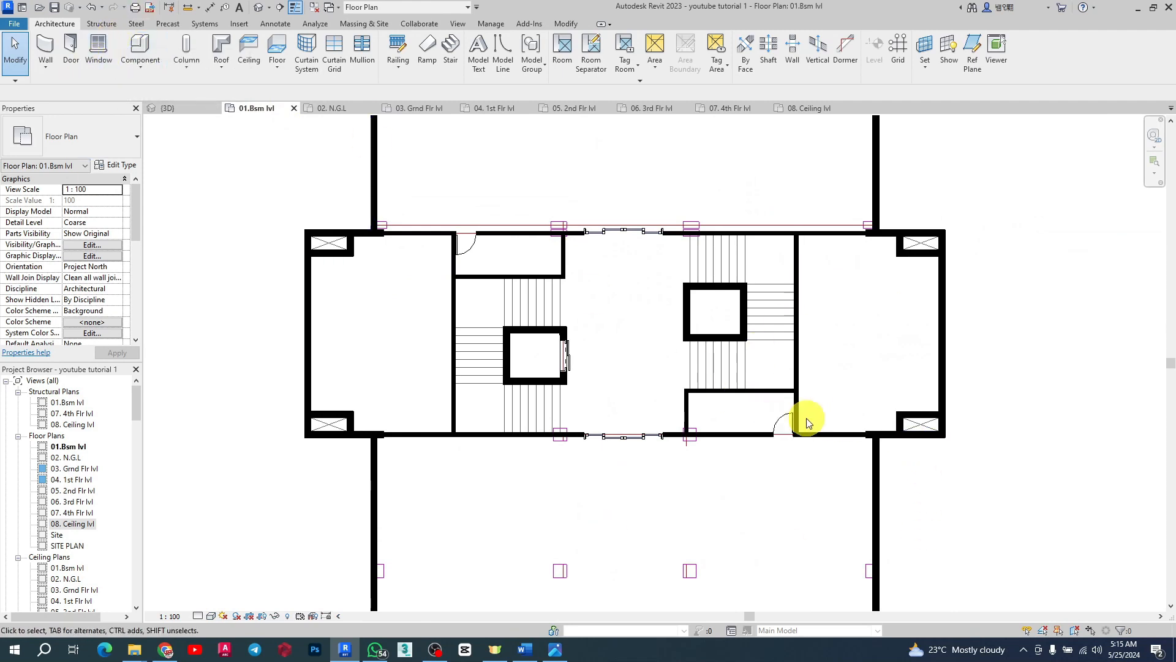
{"action": "left_click", "coordinate": [71, 49]}
{"action": "left_click", "coordinate": [131, 140]}
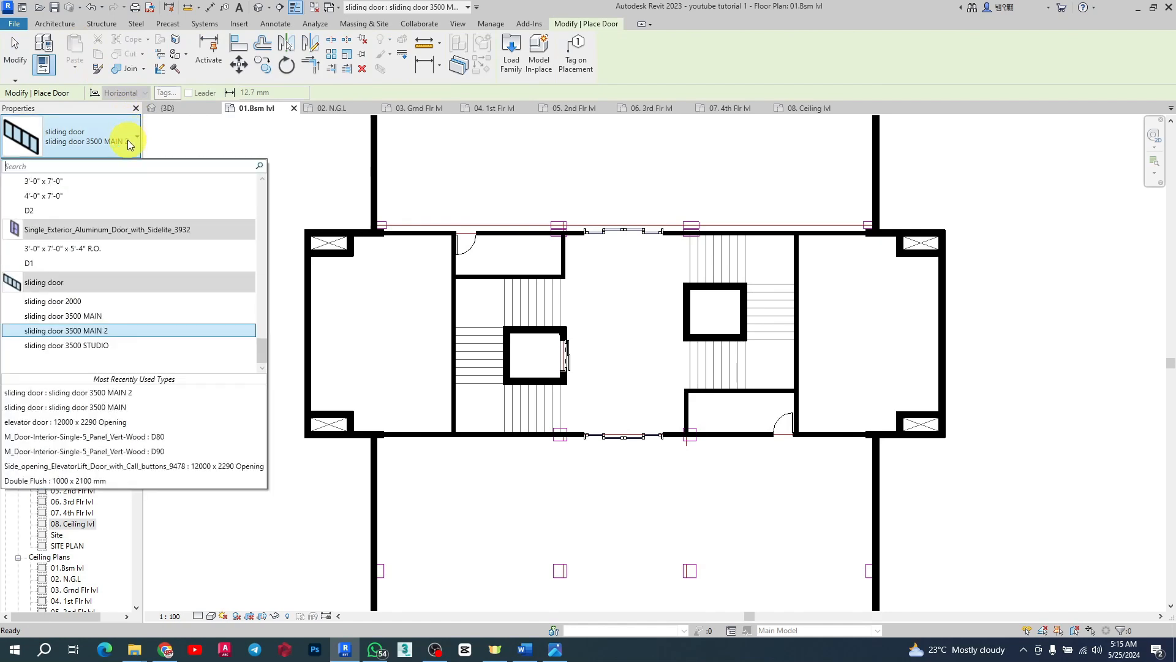
{"action": "scroll", "coordinate": [69, 270], "scroll_direction": "up", "scroll_amount": 5}
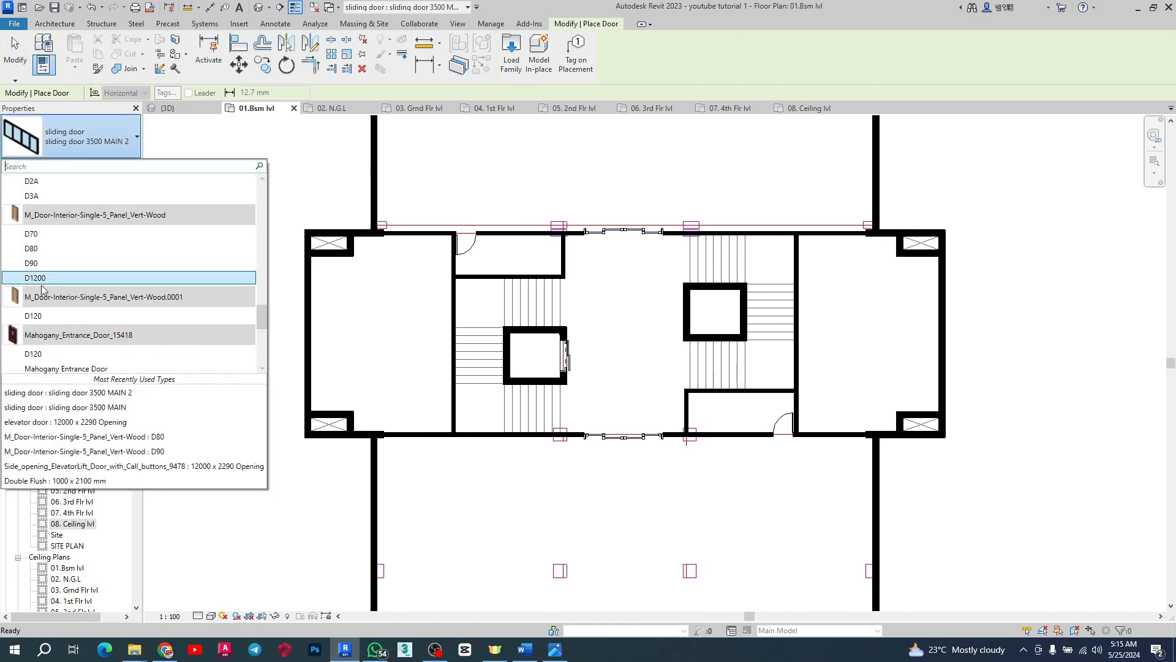
{"action": "left_click", "coordinate": [37, 278]}
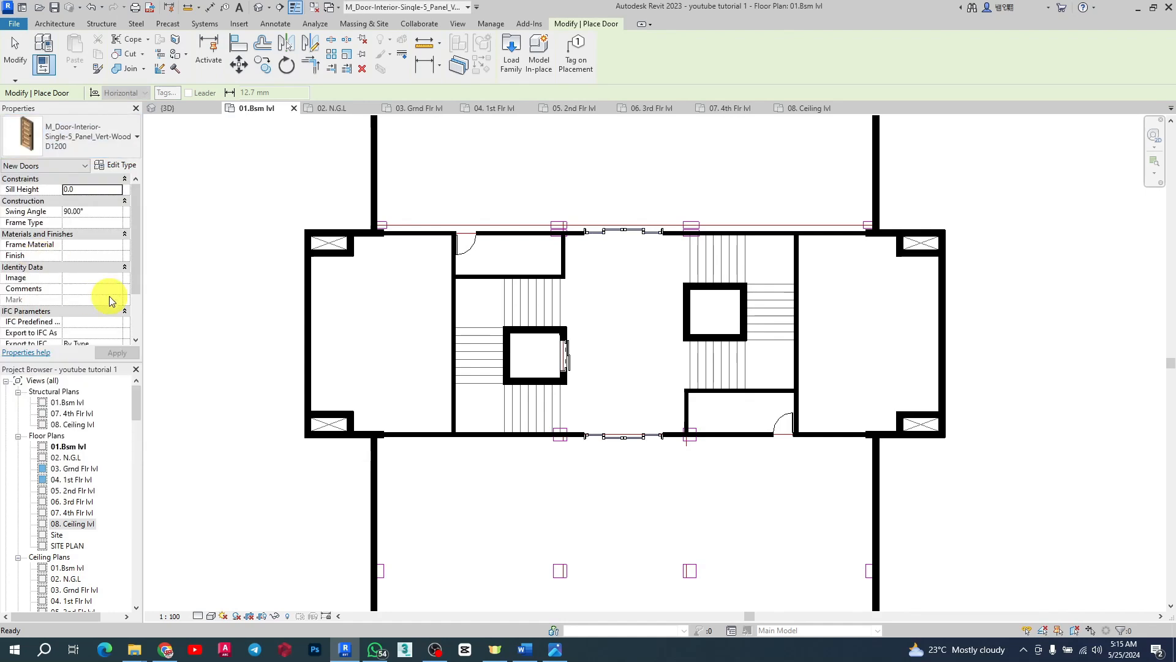
{"action": "left_click", "coordinate": [123, 166]}
{"action": "left_click", "coordinate": [771, 59]}
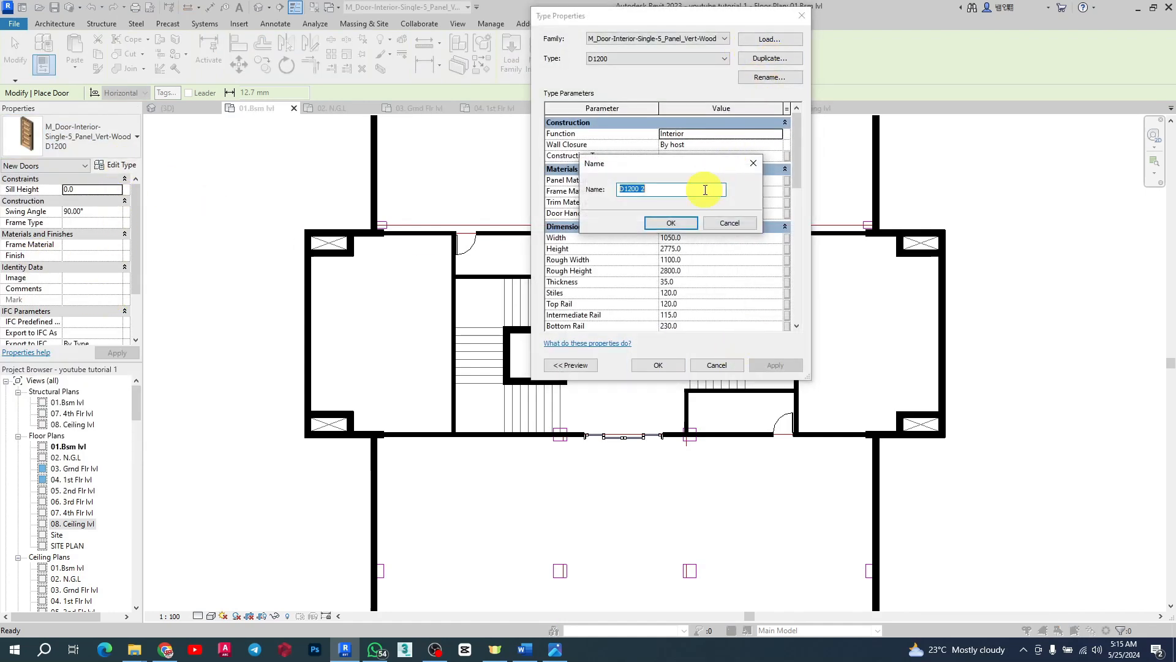
{"action": "left_click", "coordinate": [661, 223]}
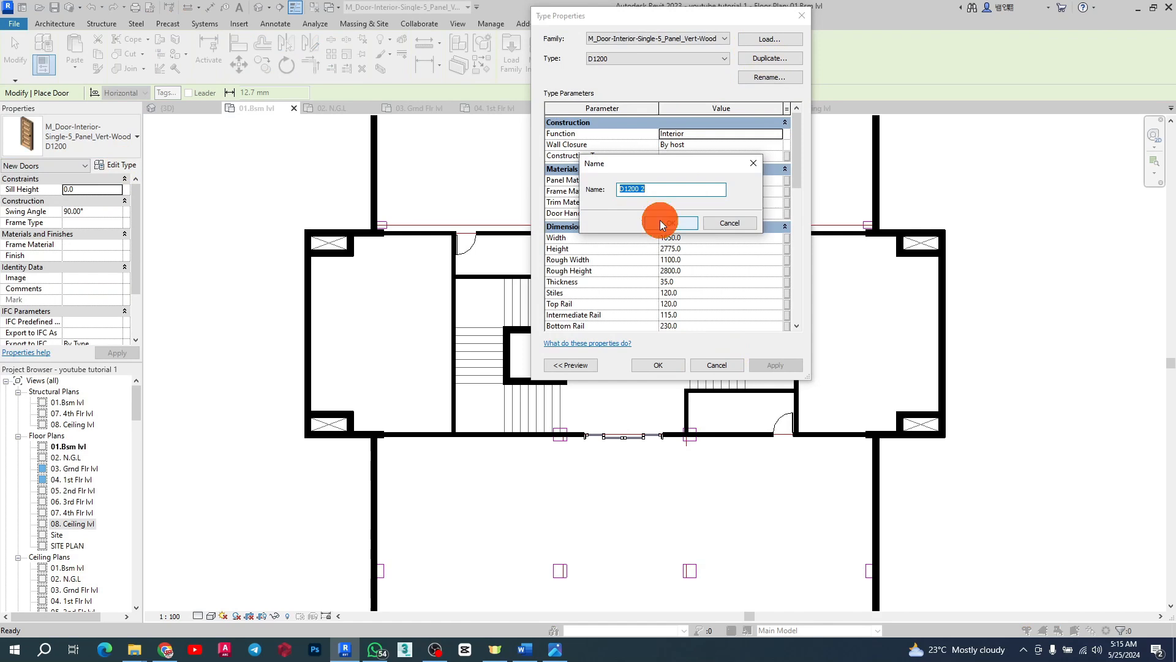
Step: Set the D1200 2 door type's height to 2400 and width to 1500
{"action": "left_click", "coordinate": [700, 251]}
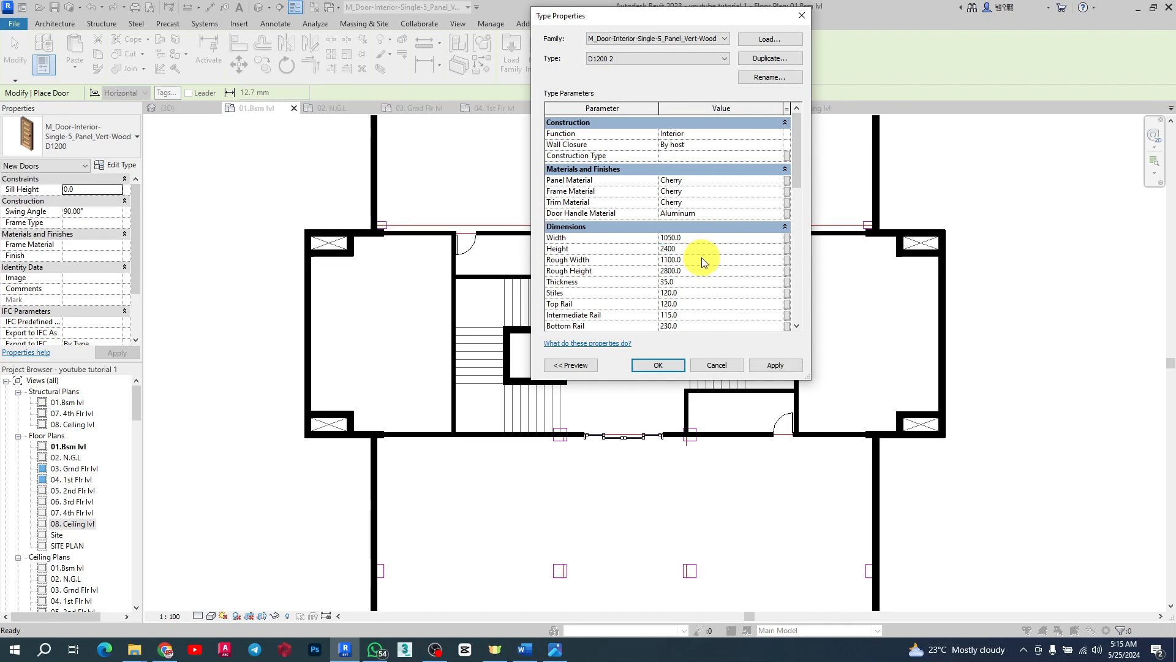
{"action": "type", "text": "2400"}
{"action": "left_click", "coordinate": [703, 260]}
{"action": "left_click", "coordinate": [703, 238]}
{"action": "left_click", "coordinate": [700, 251]}
{"action": "left_click", "coordinate": [701, 261]}
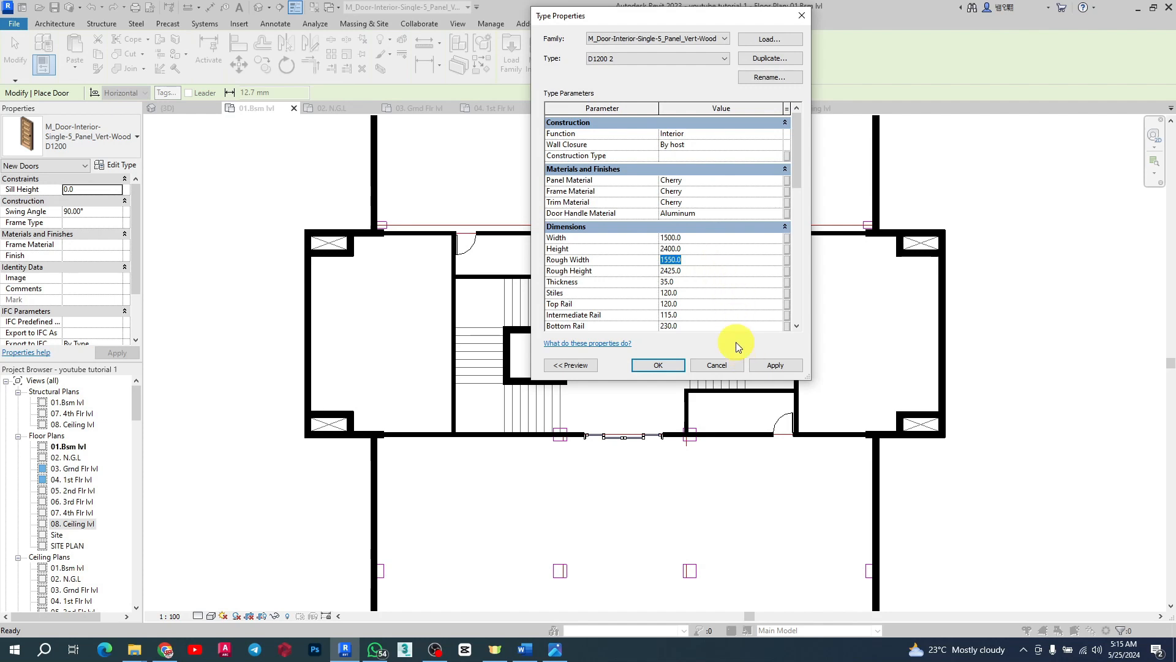
{"action": "left_click", "coordinate": [656, 365]}
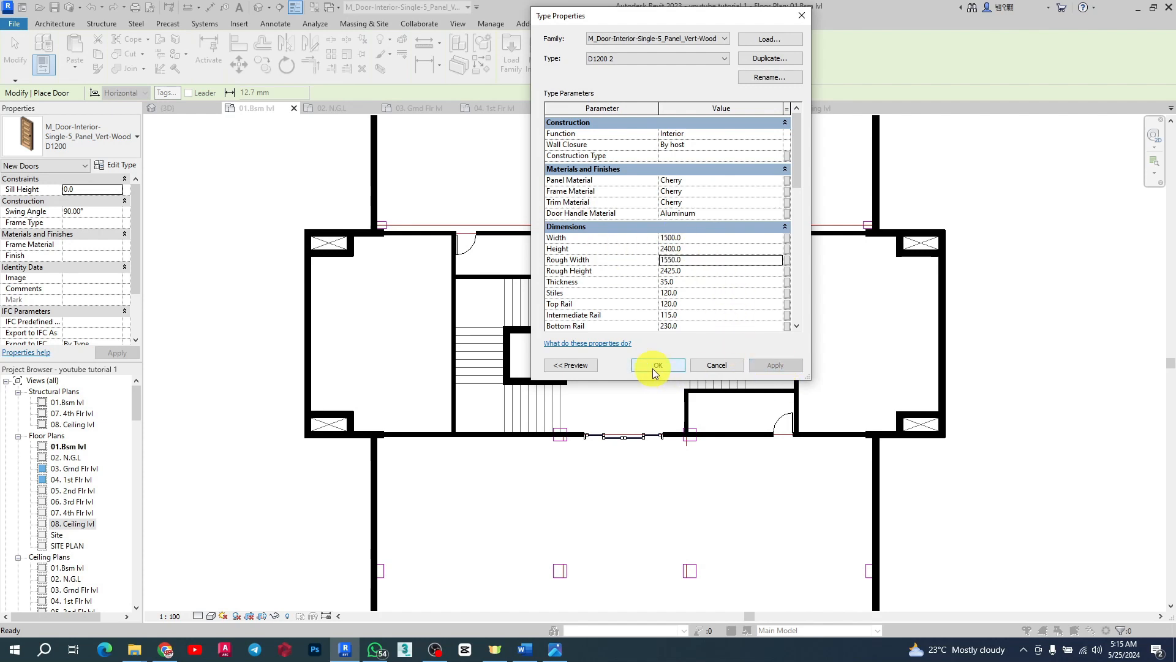
Step: Place a D1200 2 door in the right core's lower corridor wall, flipping its swing side before placing
{"action": "scroll", "coordinate": [862, 460], "scroll_direction": "up", "scroll_amount": 6}
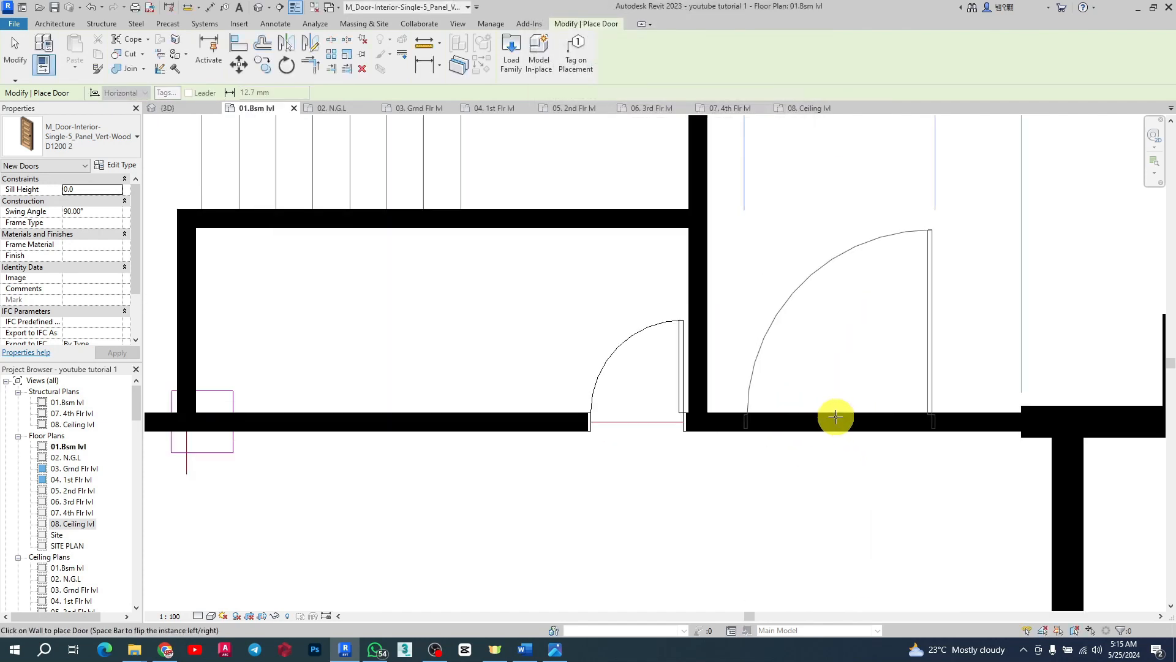
{"action": "key", "text": "space"}
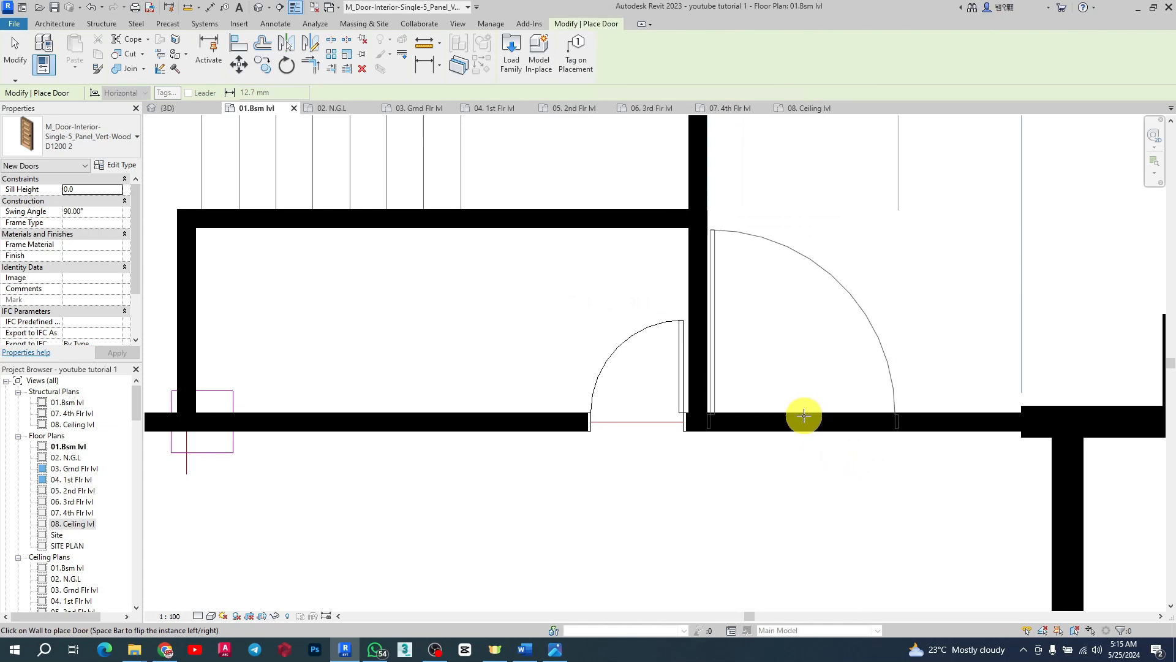
{"action": "key", "text": "space"}
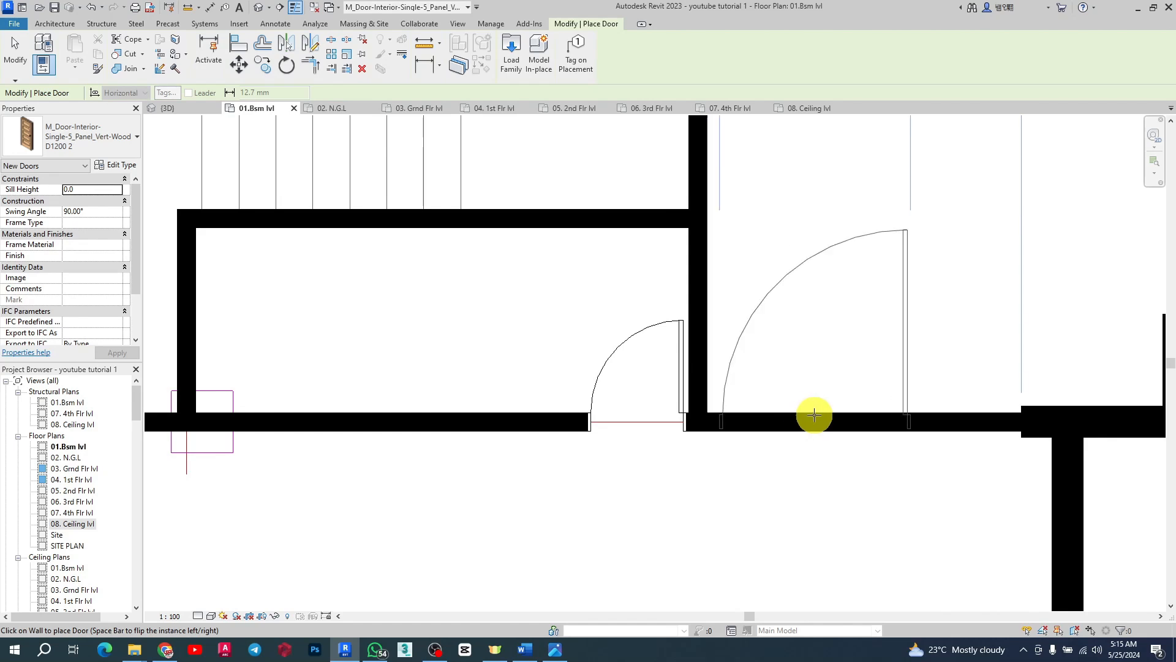
{"action": "left_click", "coordinate": [815, 416]}
{"action": "key", "text": "Escape"}
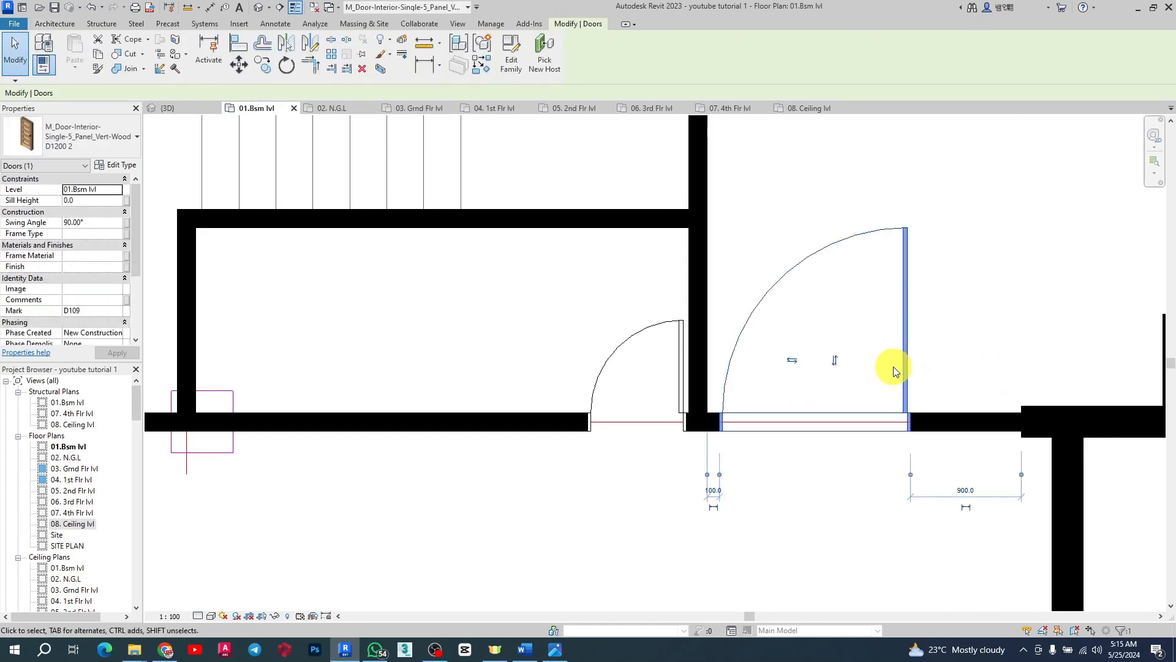
Step: Flip the placed door's hand and facing to adjust its swing direction
{"action": "left_click", "coordinate": [796, 366]}
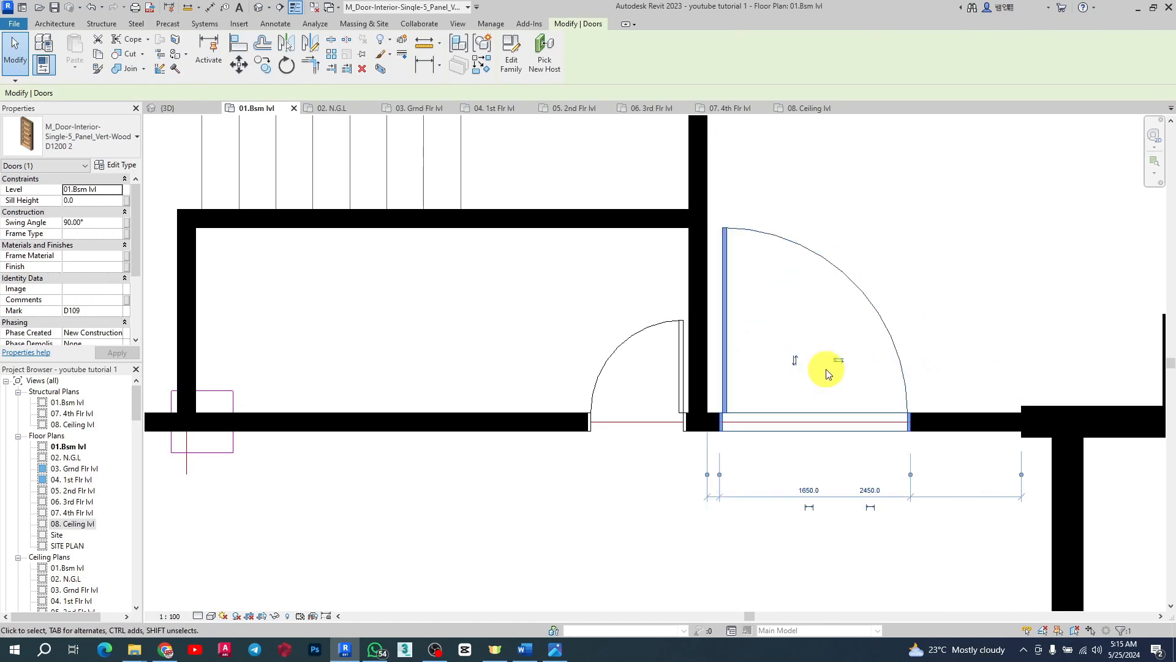
{"action": "left_click", "coordinate": [837, 367]}
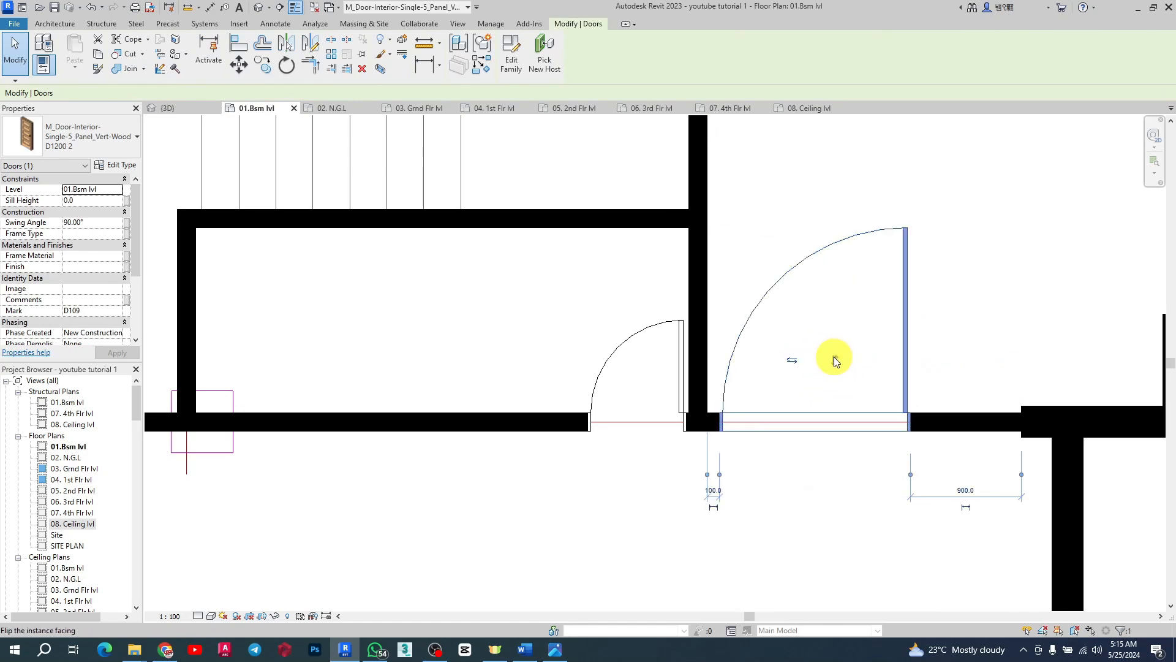
{"action": "left_click", "coordinate": [834, 360]}
{"action": "left_click", "coordinate": [834, 485]}
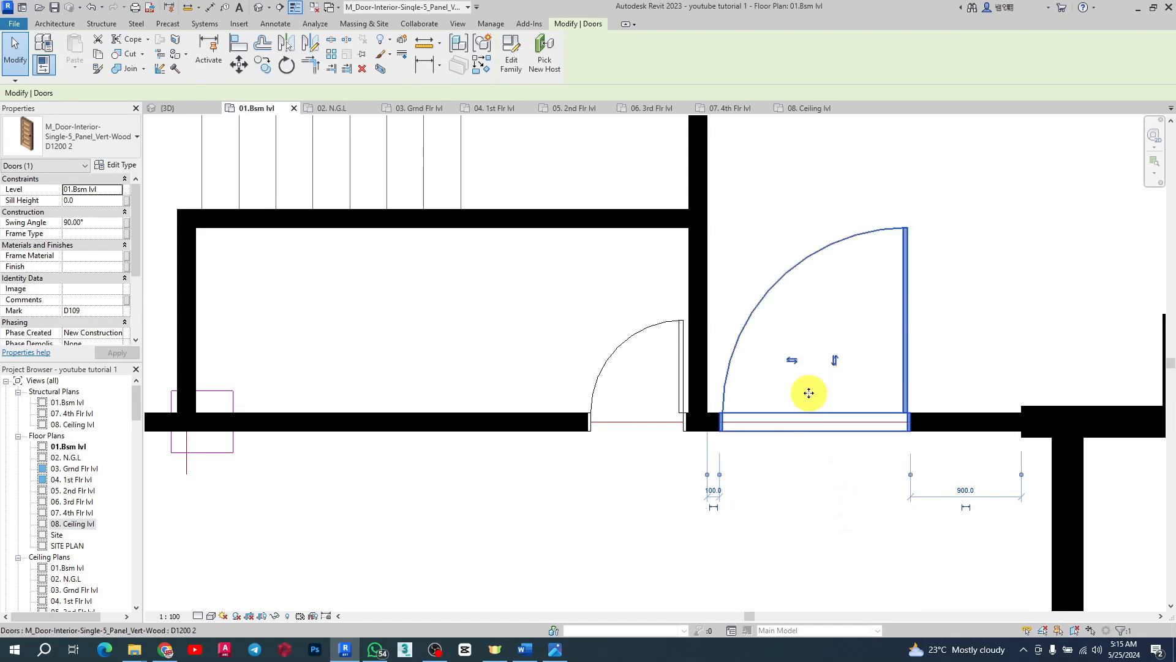
{"action": "left_click", "coordinate": [793, 360]}
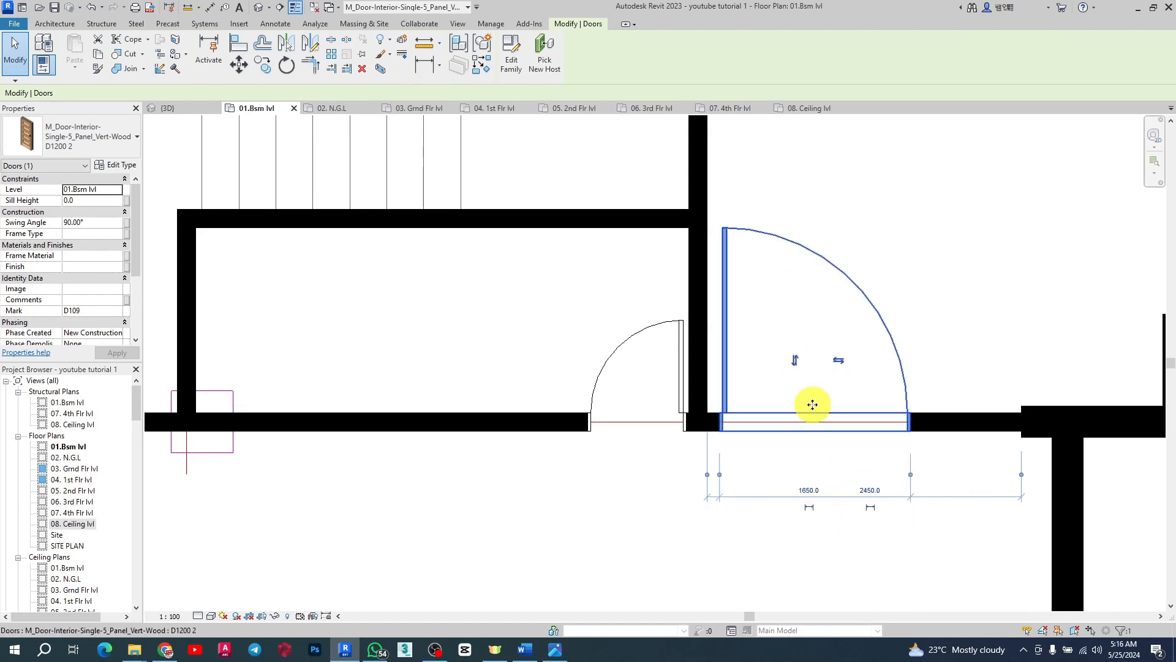
Step: Create a similar D1200 2 door, flipped, in the lower wall beside the left core's shaft room
{"action": "scroll", "coordinate": [818, 400], "scroll_direction": "down", "scroll_amount": 6}
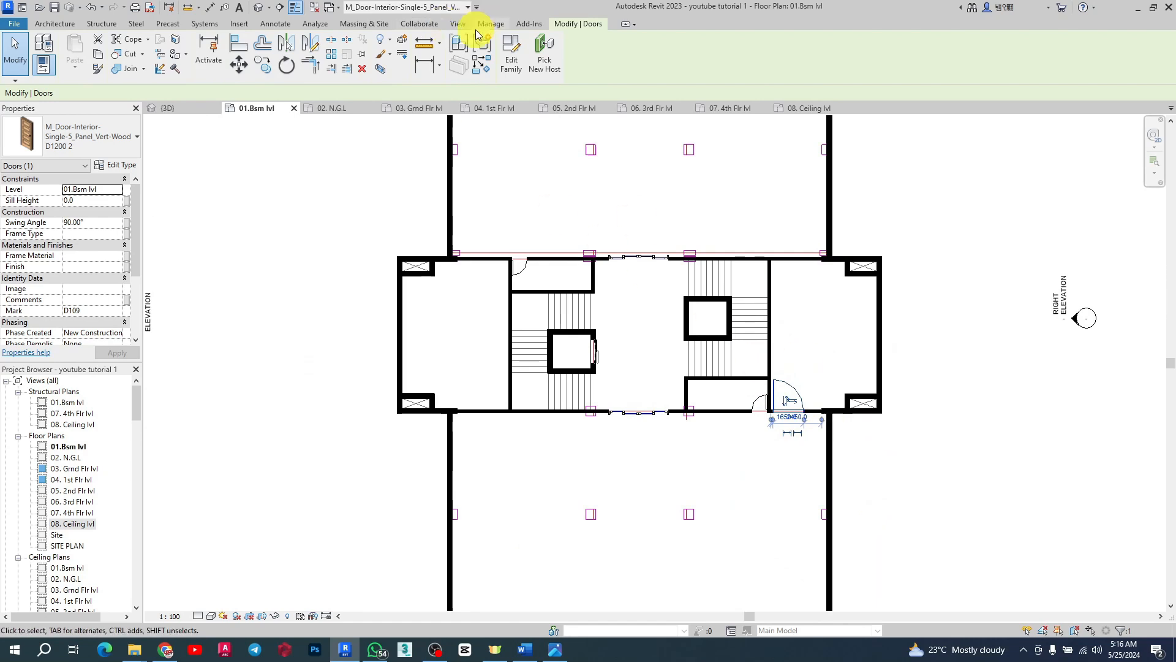
{"action": "left_click", "coordinate": [476, 71]}
{"action": "scroll", "coordinate": [814, 273], "scroll_direction": "up", "scroll_amount": 5}
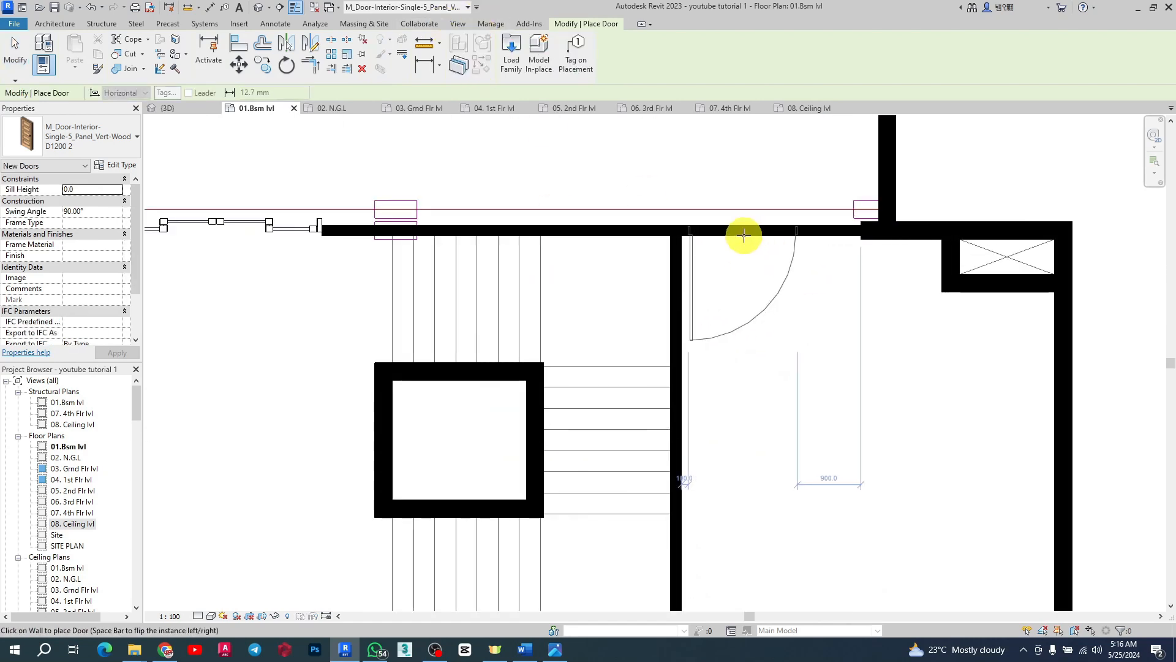
{"action": "scroll", "coordinate": [901, 254], "scroll_direction": "down", "scroll_amount": 5}
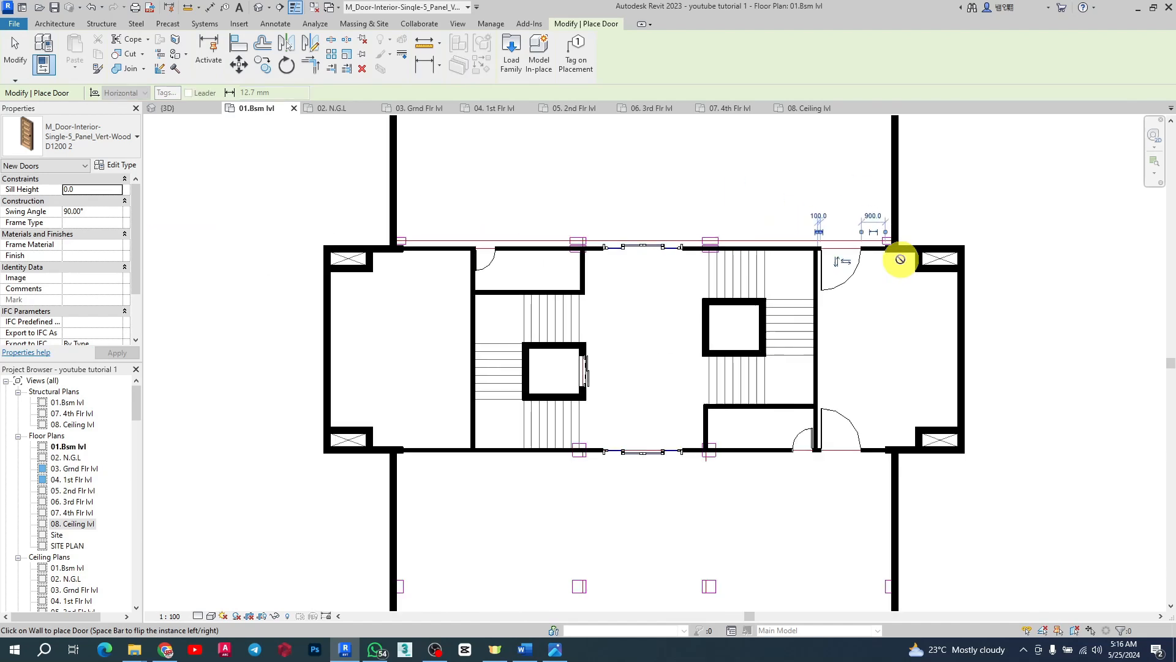
{"action": "scroll", "coordinate": [637, 255], "scroll_direction": "up", "scroll_amount": 3}
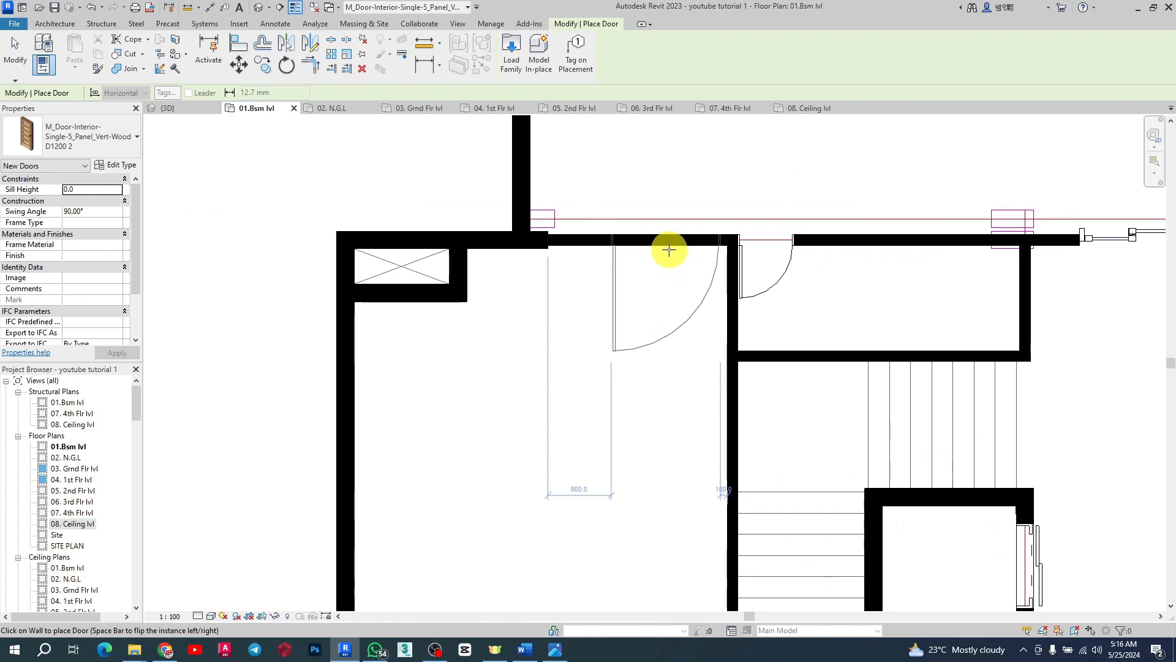
{"action": "scroll", "coordinate": [667, 251], "scroll_direction": "up", "scroll_amount": 2}
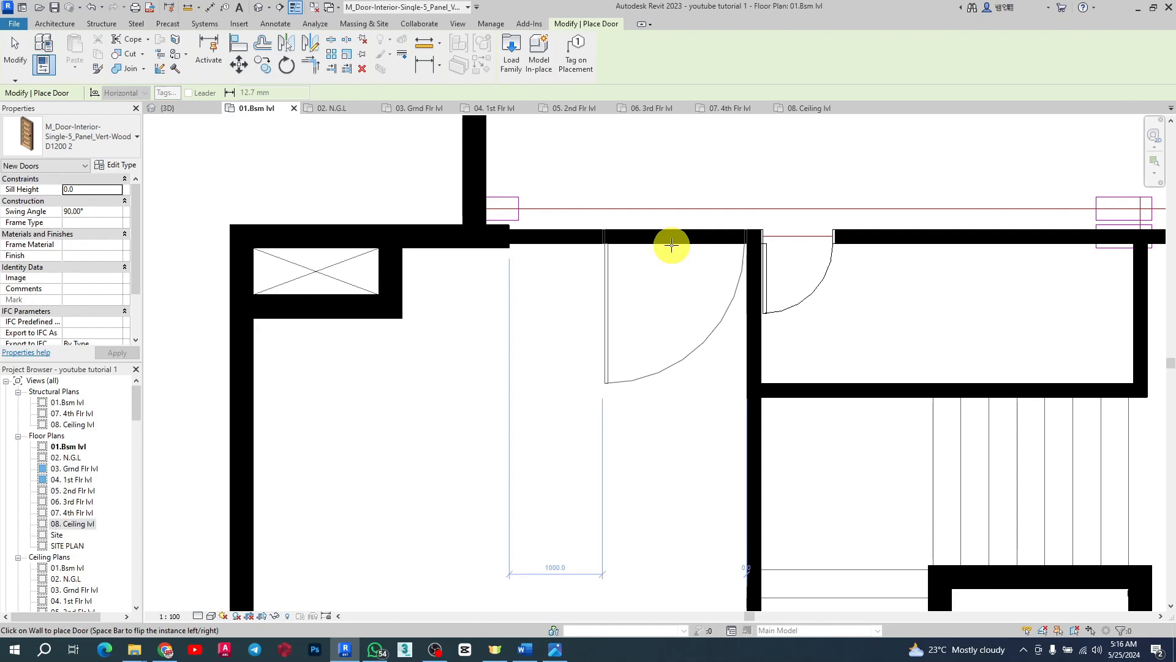
{"action": "key", "text": "space"}
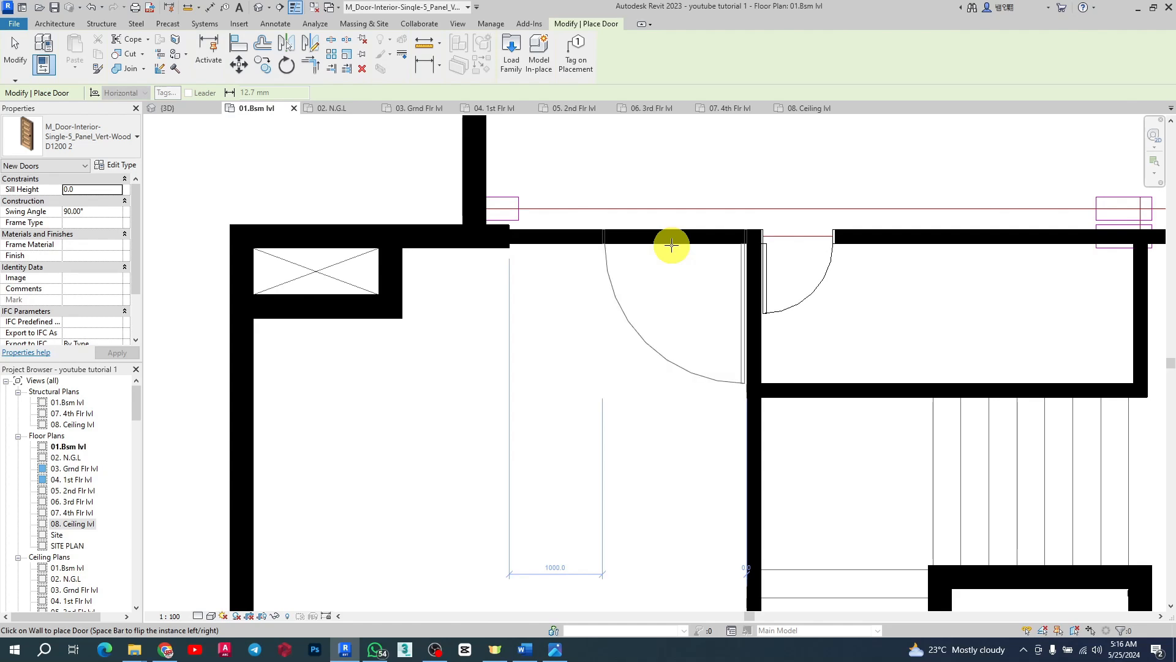
{"action": "scroll", "coordinate": [650, 238], "scroll_direction": "down", "scroll_amount": 5}
{"action": "scroll", "coordinate": [646, 398], "scroll_direction": "up", "scroll_amount": 3}
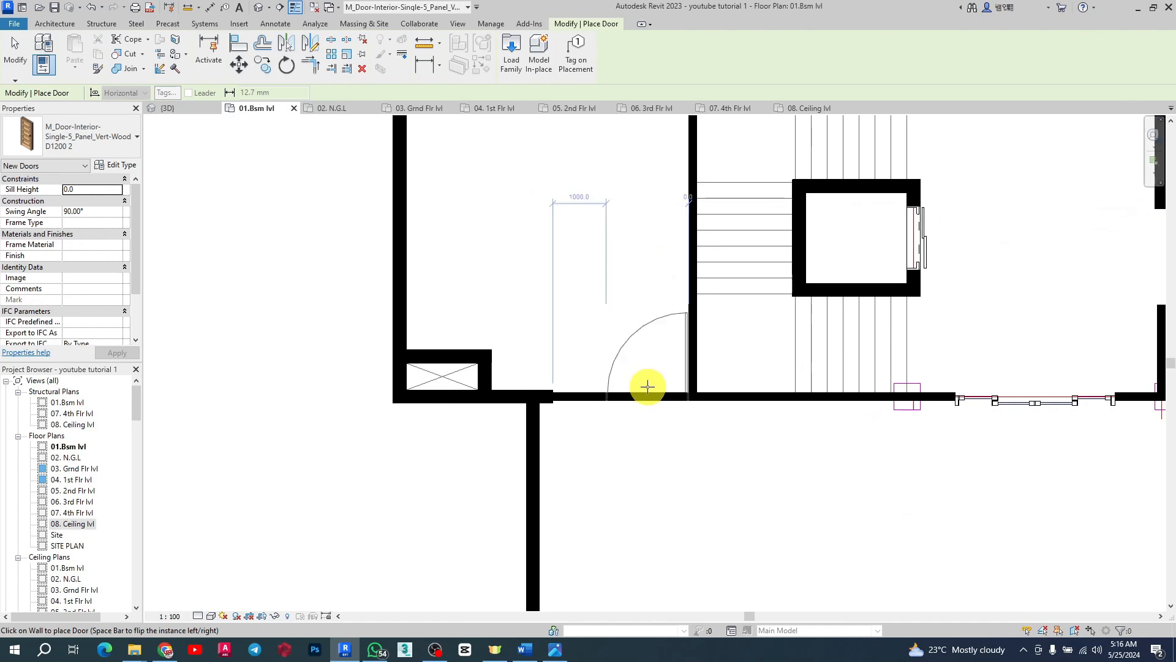
{"action": "left_click", "coordinate": [648, 386]}
{"action": "scroll", "coordinate": [644, 384], "scroll_direction": "down", "scroll_amount": 3}
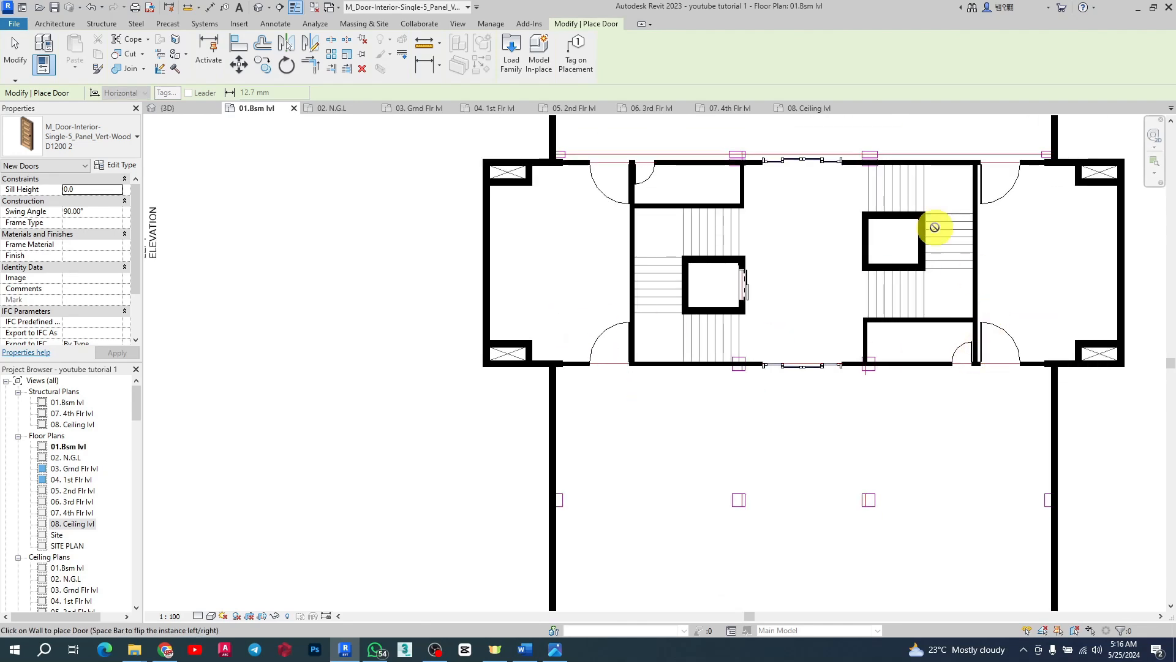
{"action": "key", "text": "Escape"}
{"action": "key", "text": "Escape"}
Step: Examine the left core's elevator door in the floor plan and in the 3D view
{"action": "scroll", "coordinate": [887, 349], "scroll_direction": "down", "scroll_amount": 3}
{"action": "scroll", "coordinate": [819, 268], "scroll_direction": "up", "scroll_amount": 4}
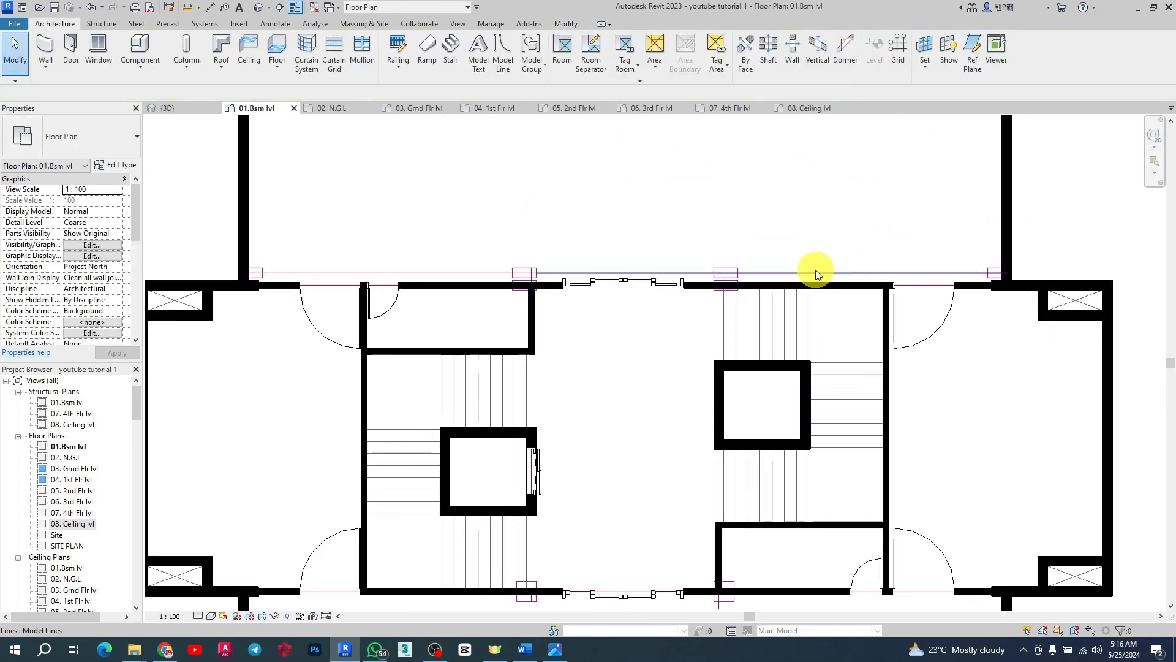
{"action": "scroll", "coordinate": [878, 239], "scroll_direction": "down", "scroll_amount": 3}
{"action": "scroll", "coordinate": [966, 300], "scroll_direction": "up", "scroll_amount": 2}
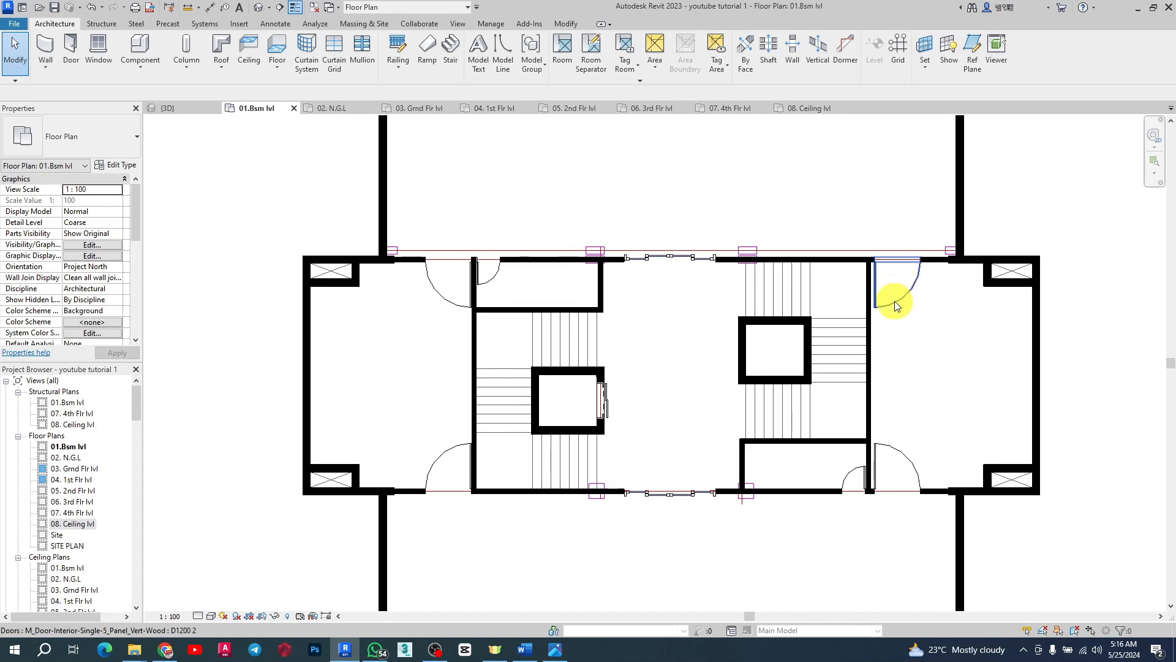
{"action": "scroll", "coordinate": [729, 324], "scroll_direction": "down", "scroll_amount": 2}
{"action": "scroll", "coordinate": [758, 338], "scroll_direction": "up", "scroll_amount": 3}
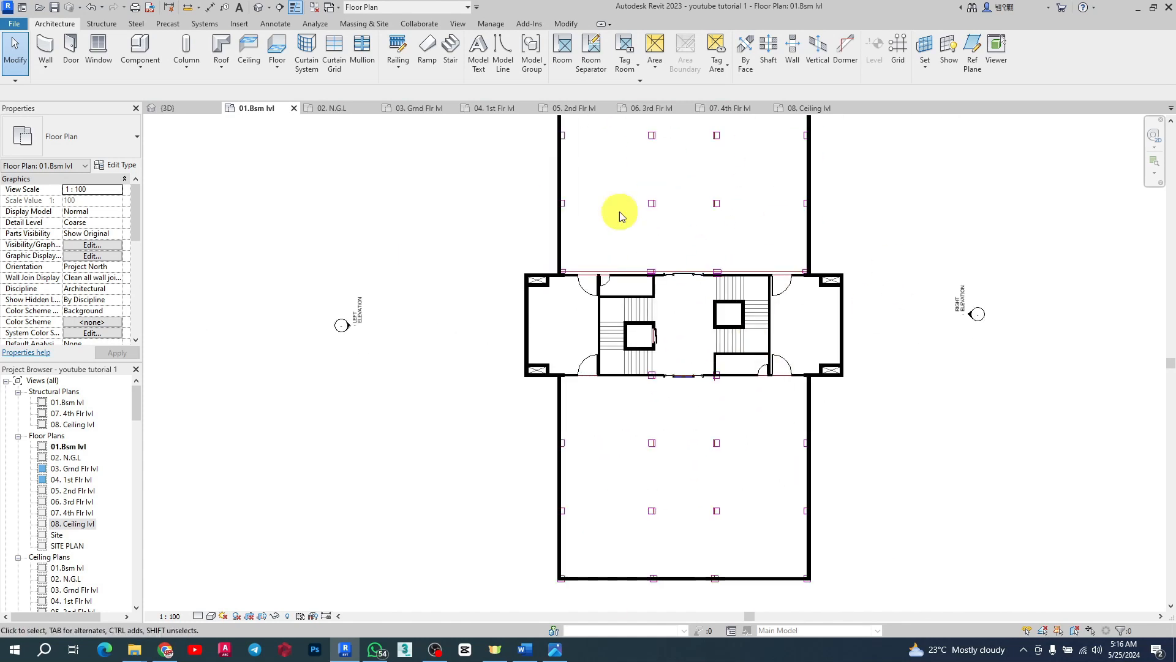
{"action": "scroll", "coordinate": [613, 371], "scroll_direction": "up", "scroll_amount": 2}
{"action": "scroll", "coordinate": [686, 343], "scroll_direction": "up", "scroll_amount": 4}
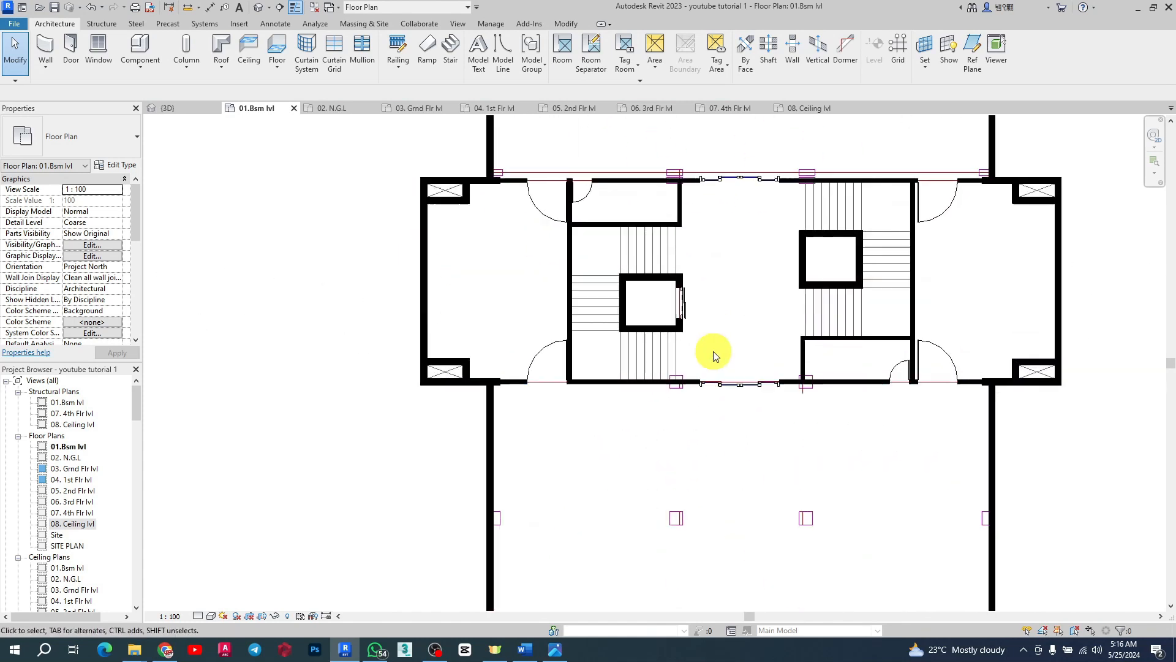
{"action": "left_click", "coordinate": [661, 266]}
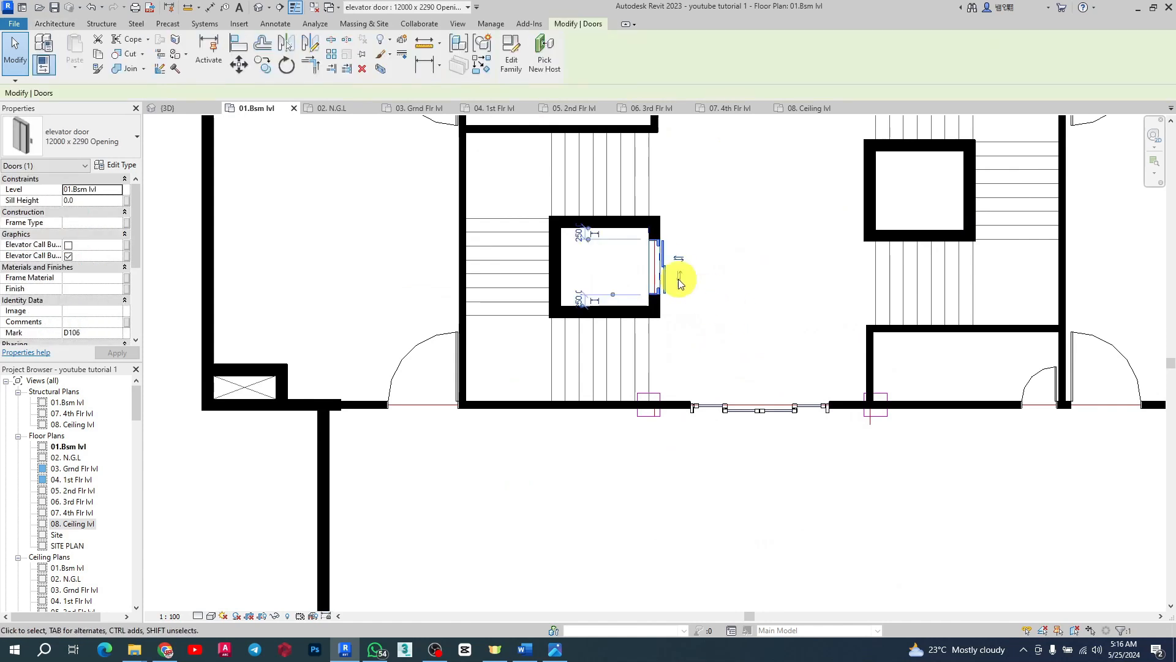
{"action": "scroll", "coordinate": [676, 276], "scroll_direction": "up", "scroll_amount": 3}
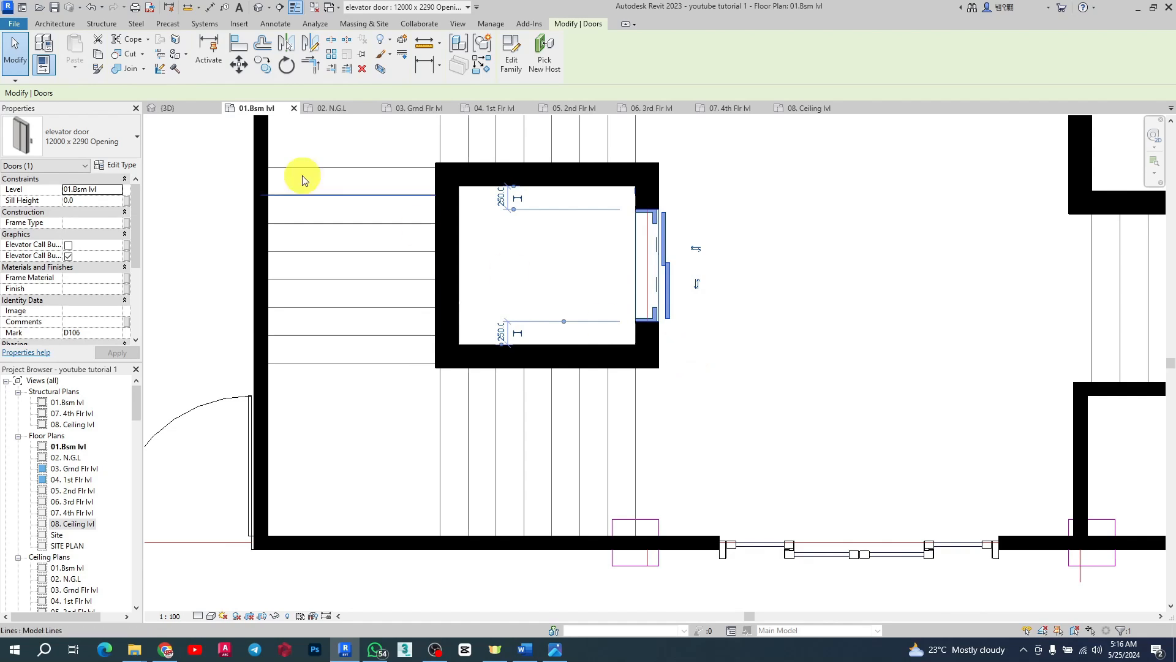
{"action": "left_click", "coordinate": [187, 109]}
{"action": "scroll", "coordinate": [783, 416], "scroll_direction": "up", "scroll_amount": 3}
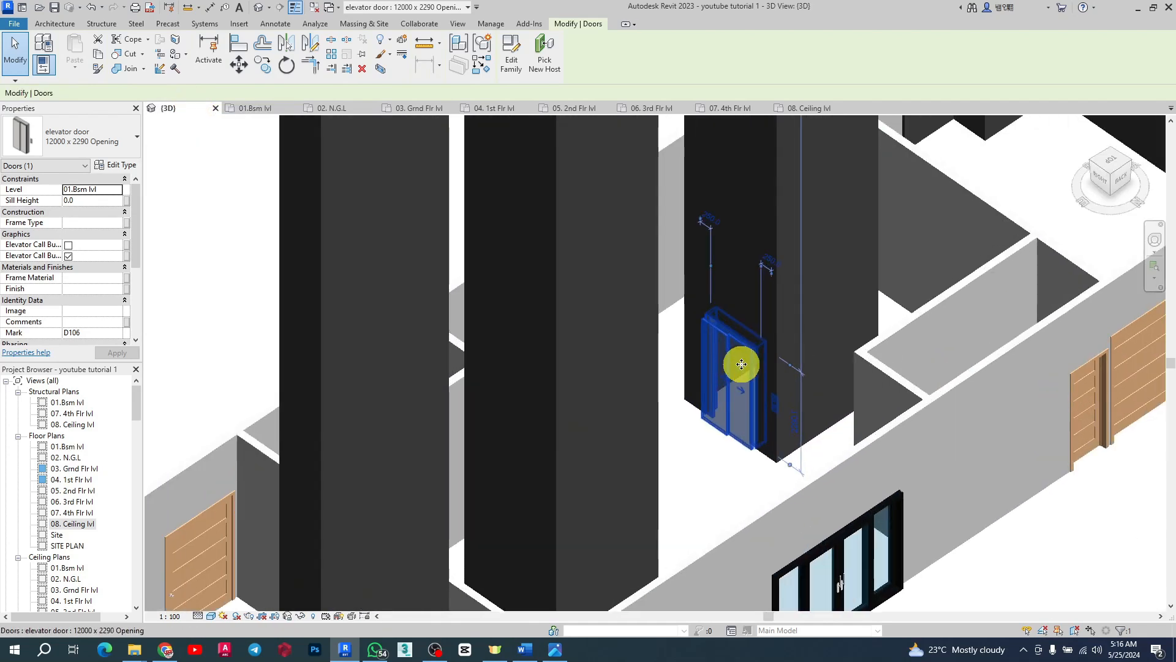
{"action": "key", "text": "Escape"}
{"action": "scroll", "coordinate": [807, 381], "scroll_direction": "up", "scroll_amount": 5}
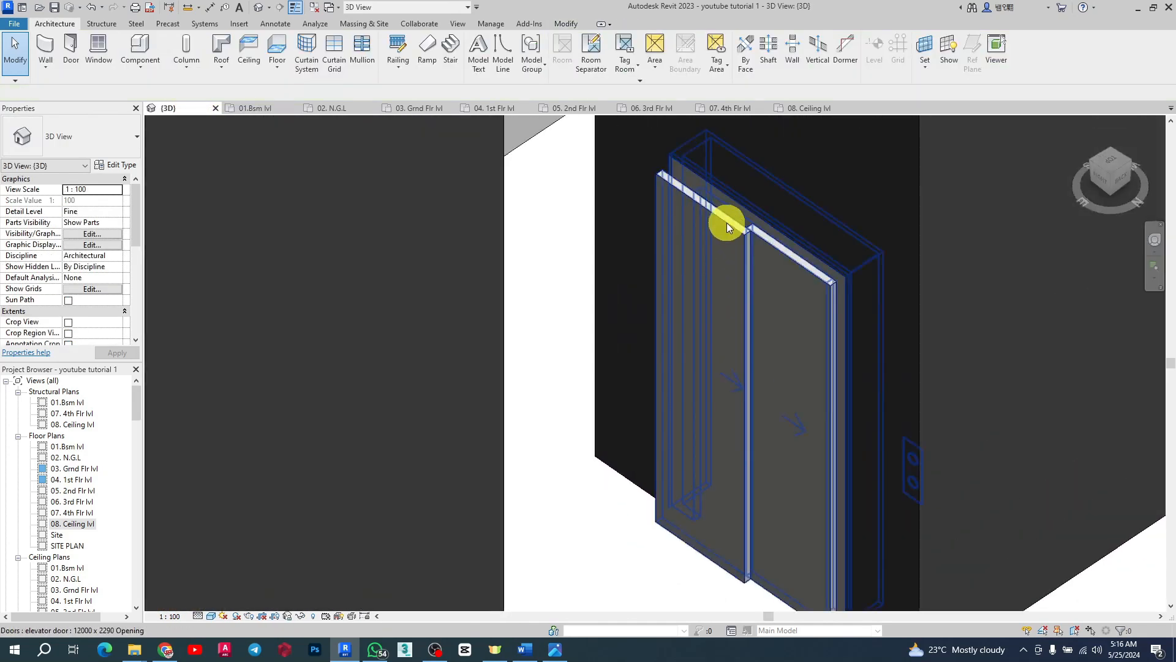
{"action": "left_click", "coordinate": [739, 258]}
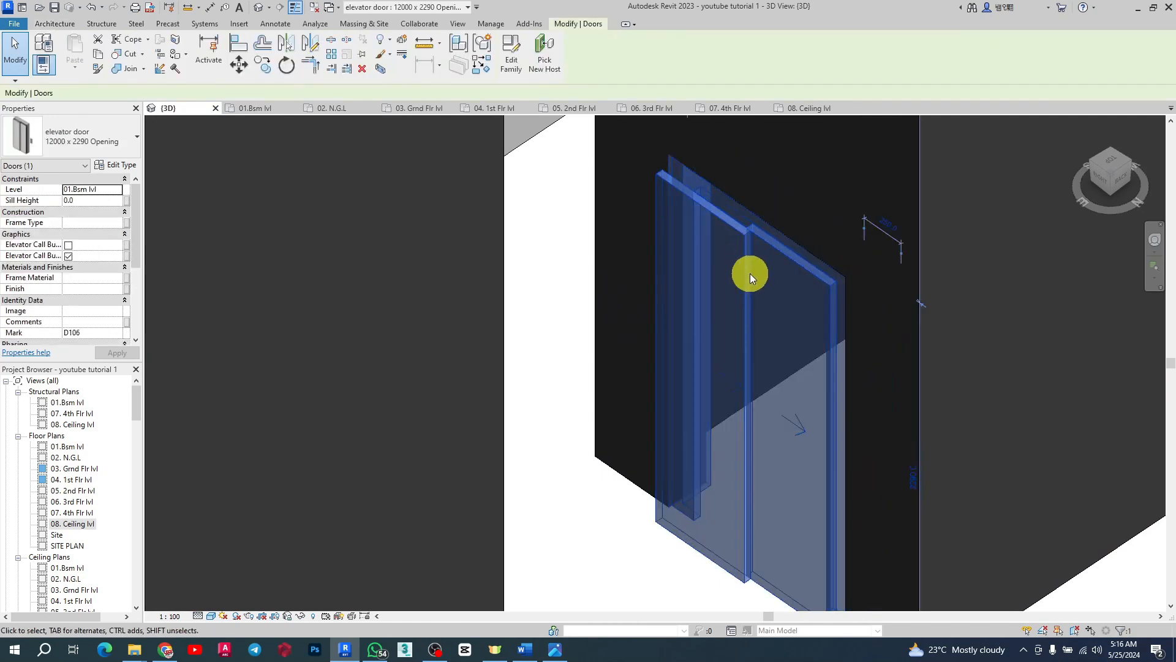
Step: Flip the elevator door's facing in the 01.8sm lvl plan
{"action": "left_click", "coordinate": [256, 107]}
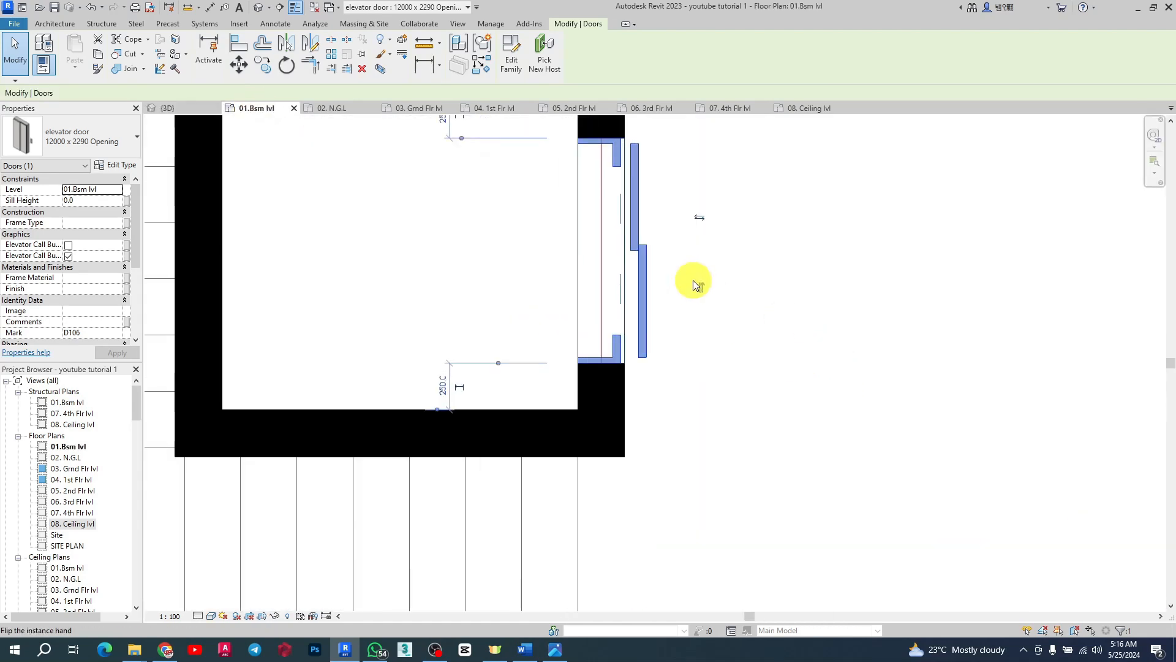
{"action": "left_click", "coordinate": [699, 216]}
{"action": "left_click", "coordinate": [791, 303]}
Step: Check the flipped elevator door in the 3D view, then return to the floor plan with it selected
{"action": "left_click", "coordinate": [169, 107]}
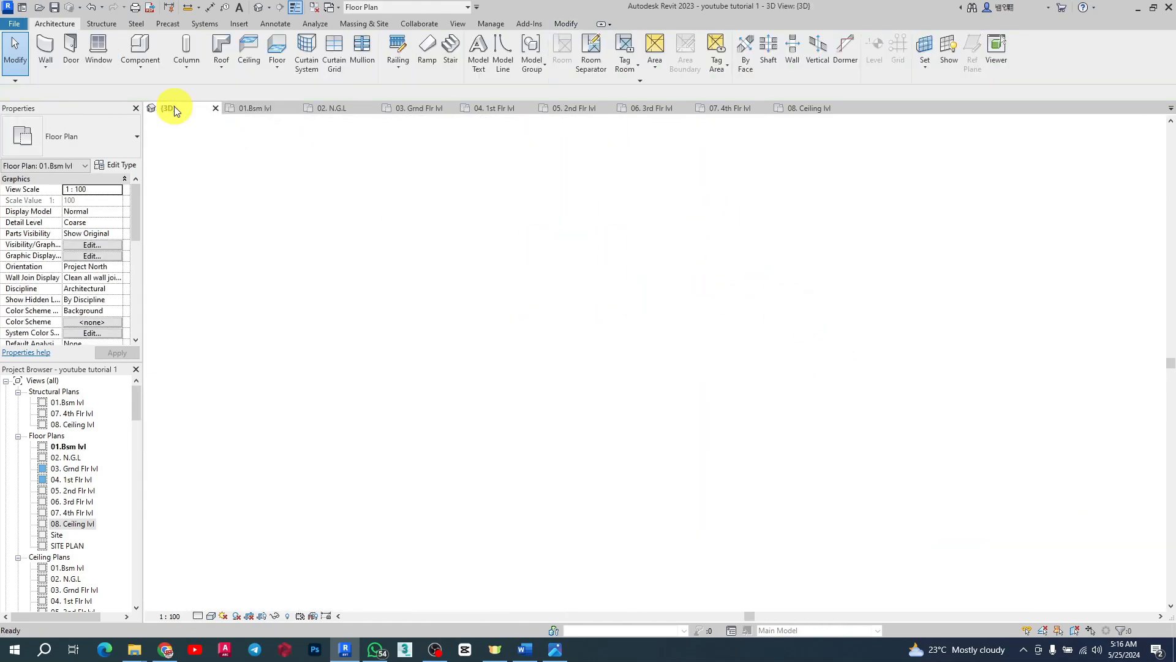
{"action": "scroll", "coordinate": [786, 432], "scroll_direction": "down", "scroll_amount": 3}
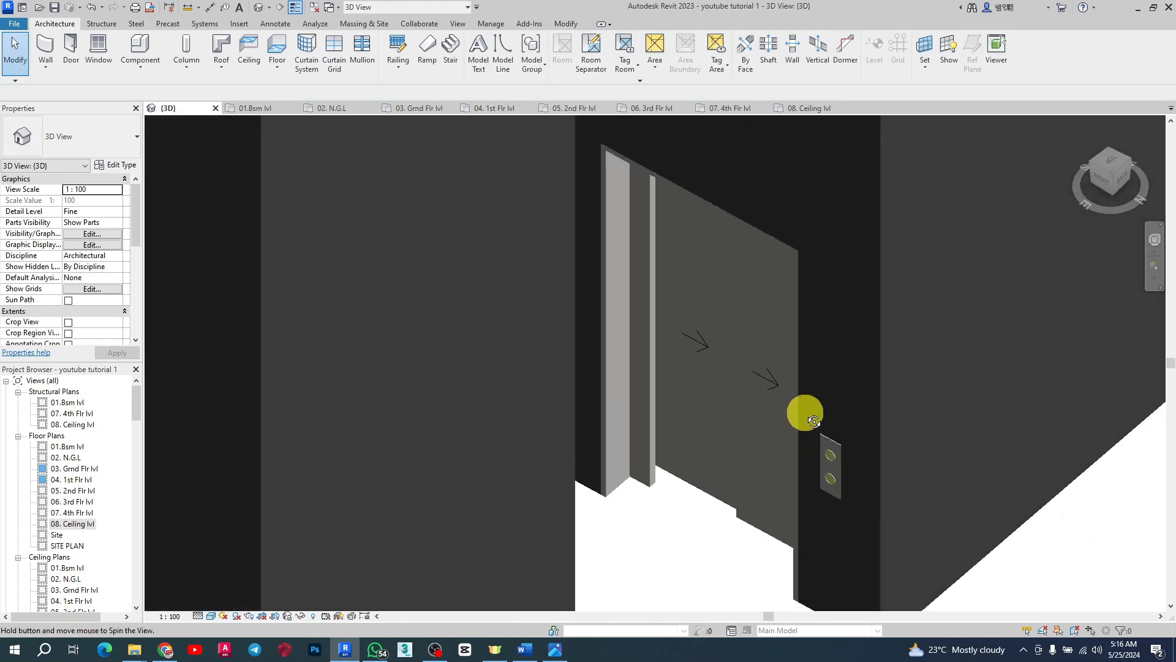
{"action": "scroll", "coordinate": [783, 370], "scroll_direction": "up", "scroll_amount": 2}
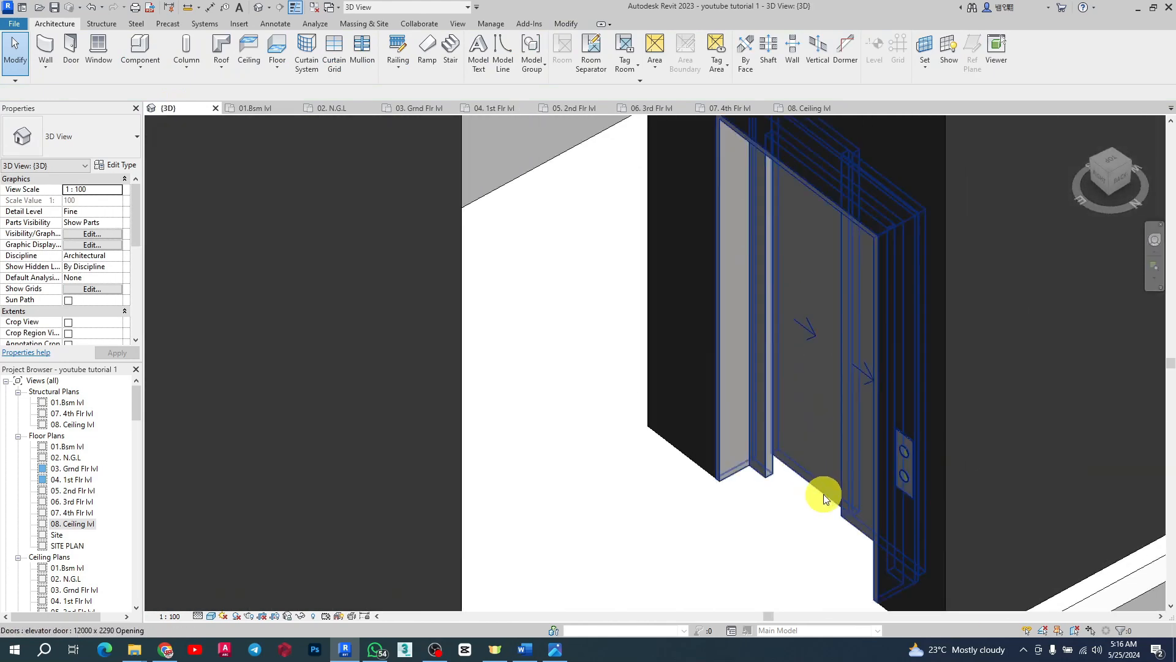
{"action": "scroll", "coordinate": [865, 509], "scroll_direction": "down", "scroll_amount": 2}
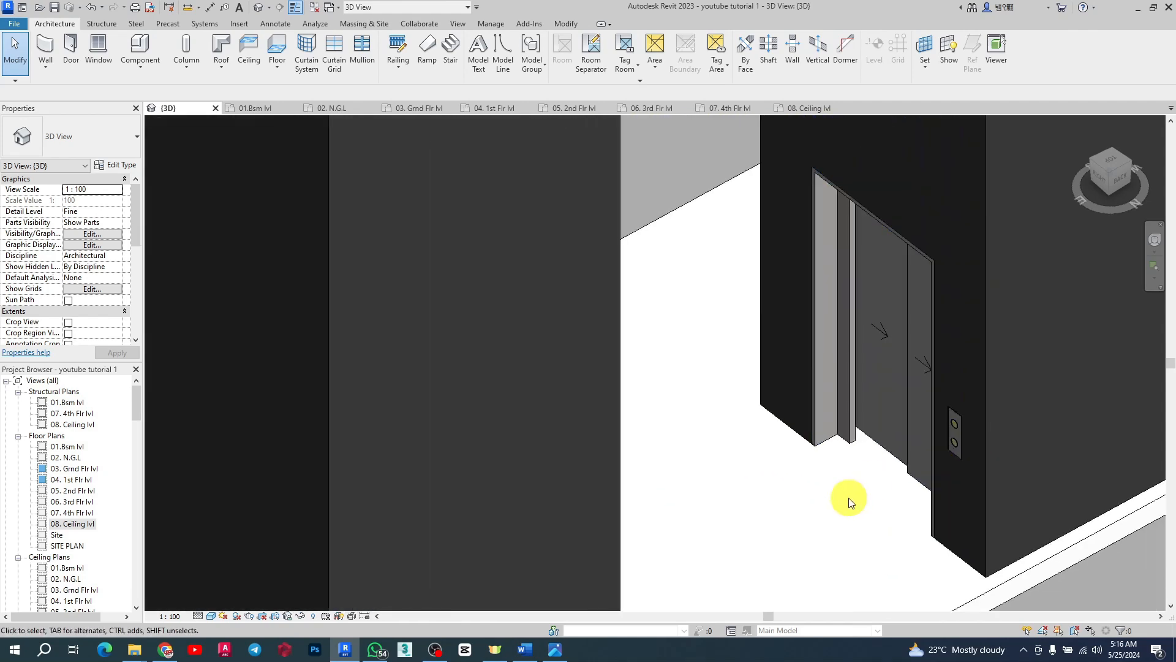
{"action": "scroll", "coordinate": [825, 436], "scroll_direction": "down", "scroll_amount": 3}
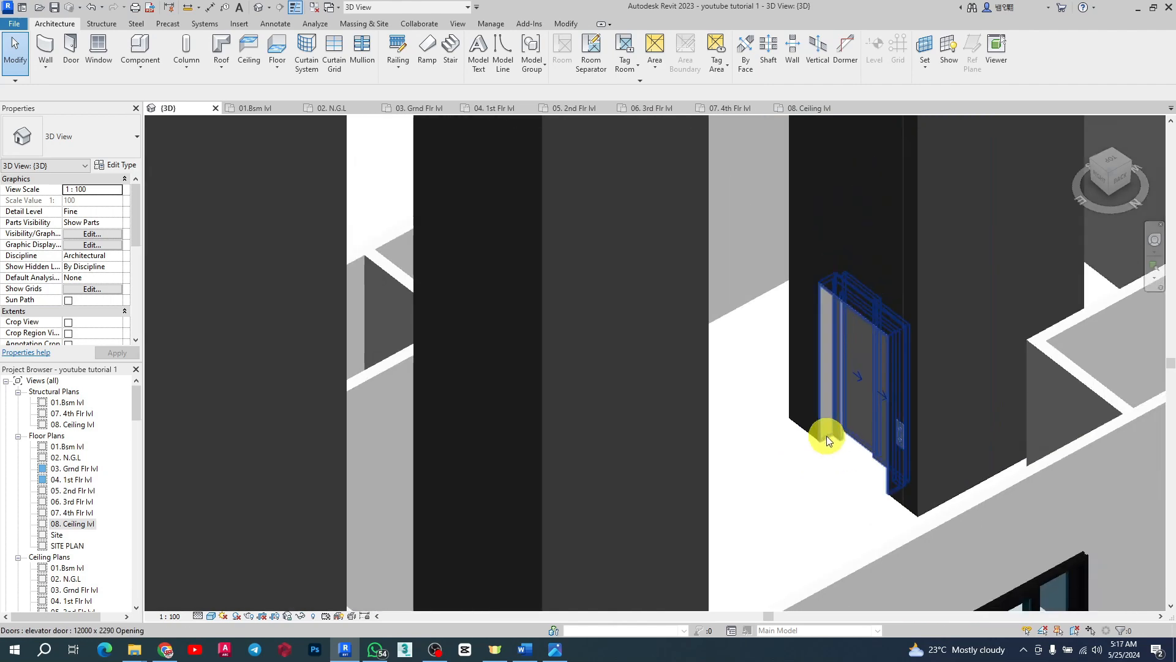
{"action": "scroll", "coordinate": [837, 353], "scroll_direction": "up", "scroll_amount": 4}
{"action": "left_click", "coordinate": [841, 355]}
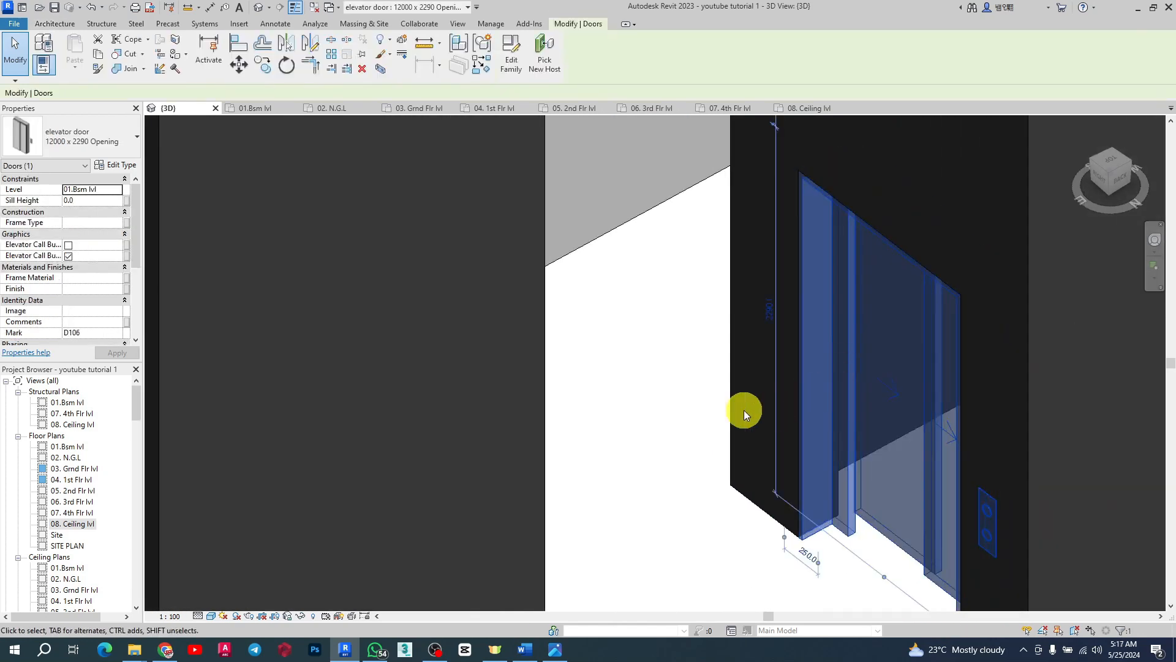
{"action": "left_click", "coordinate": [257, 108]}
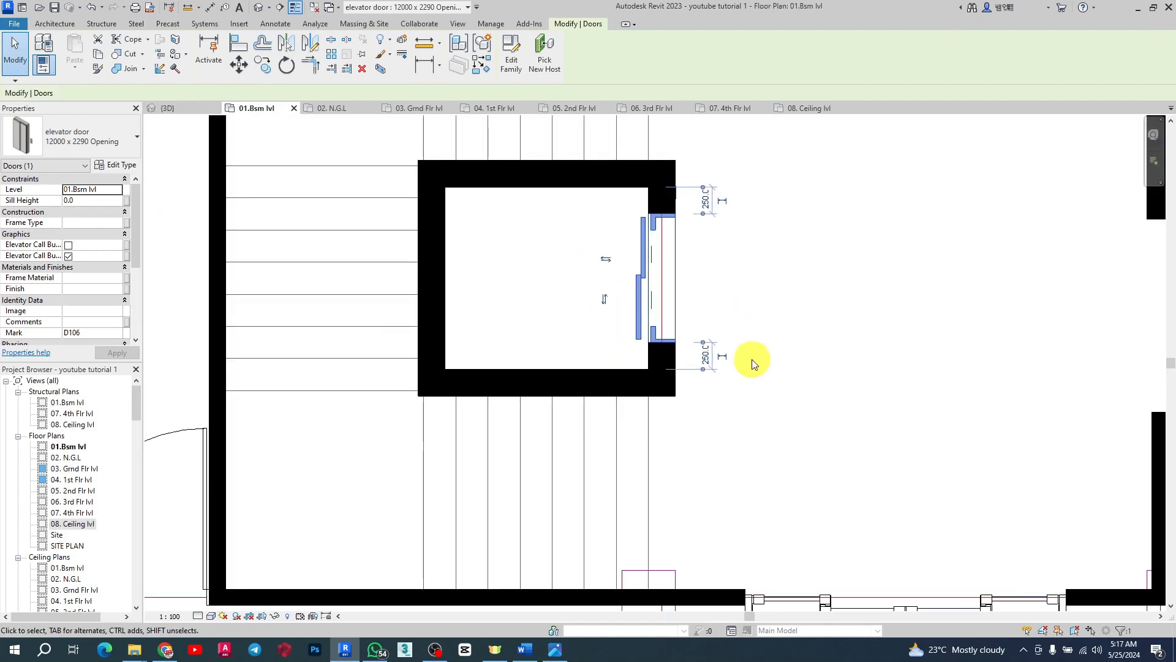
{"action": "scroll", "coordinate": [708, 251], "scroll_direction": "up", "scroll_amount": 2}
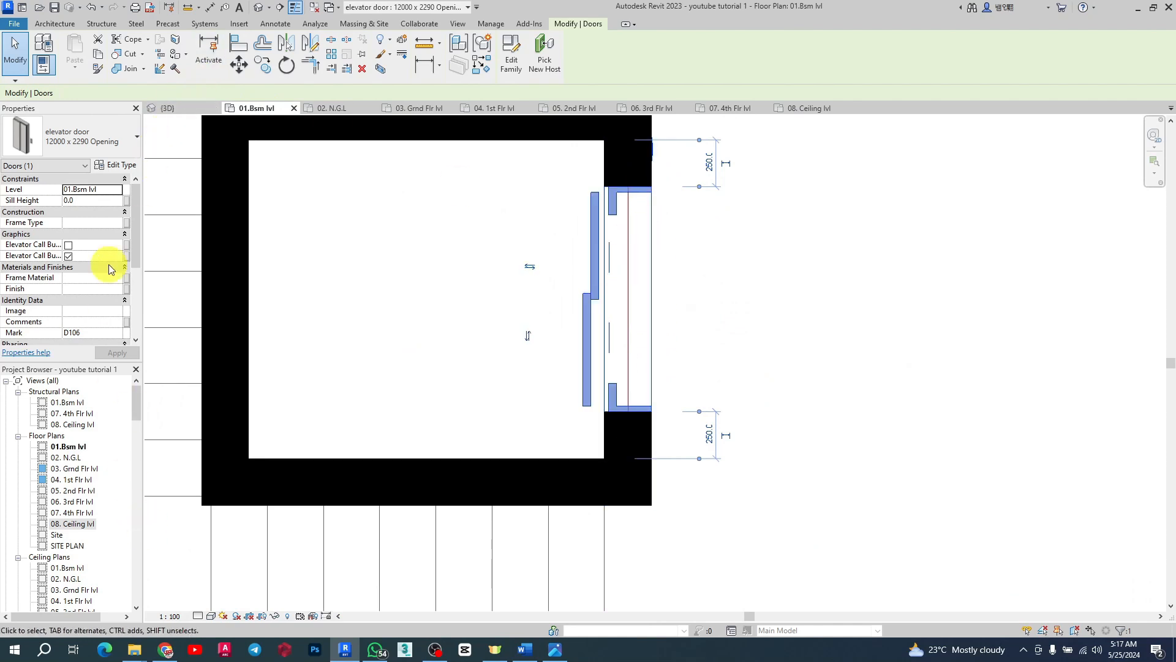
Step: Set the elevator door type's Structural Opening Height and Height to 2400
{"action": "left_click", "coordinate": [118, 166]}
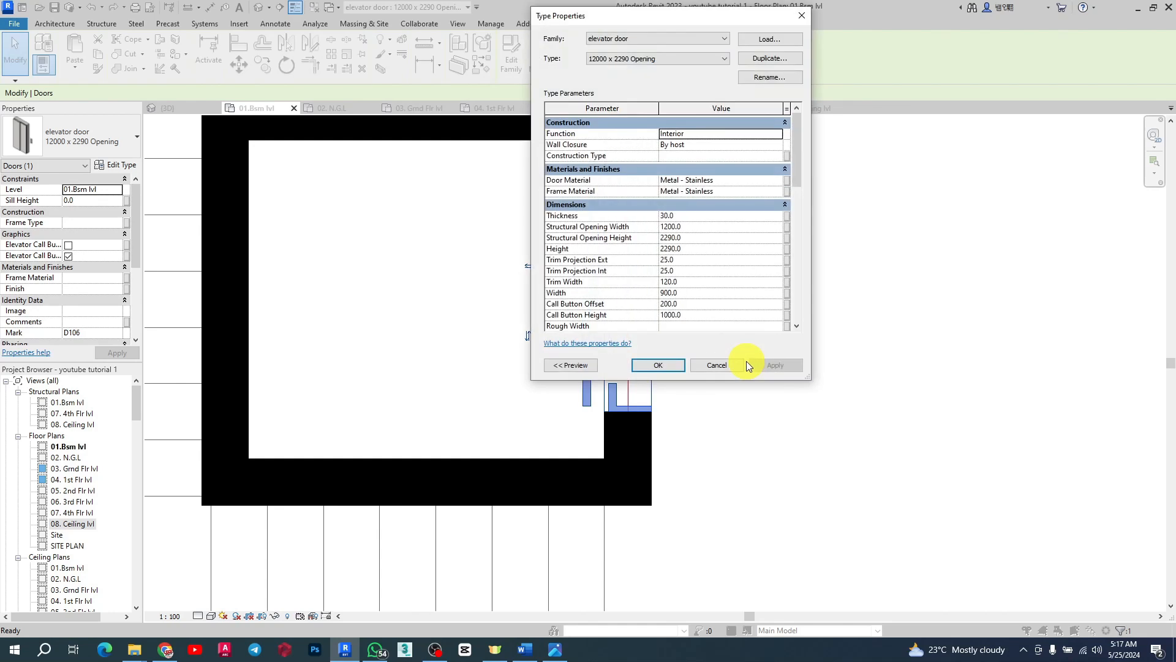
{"action": "left_click", "coordinate": [693, 226]}
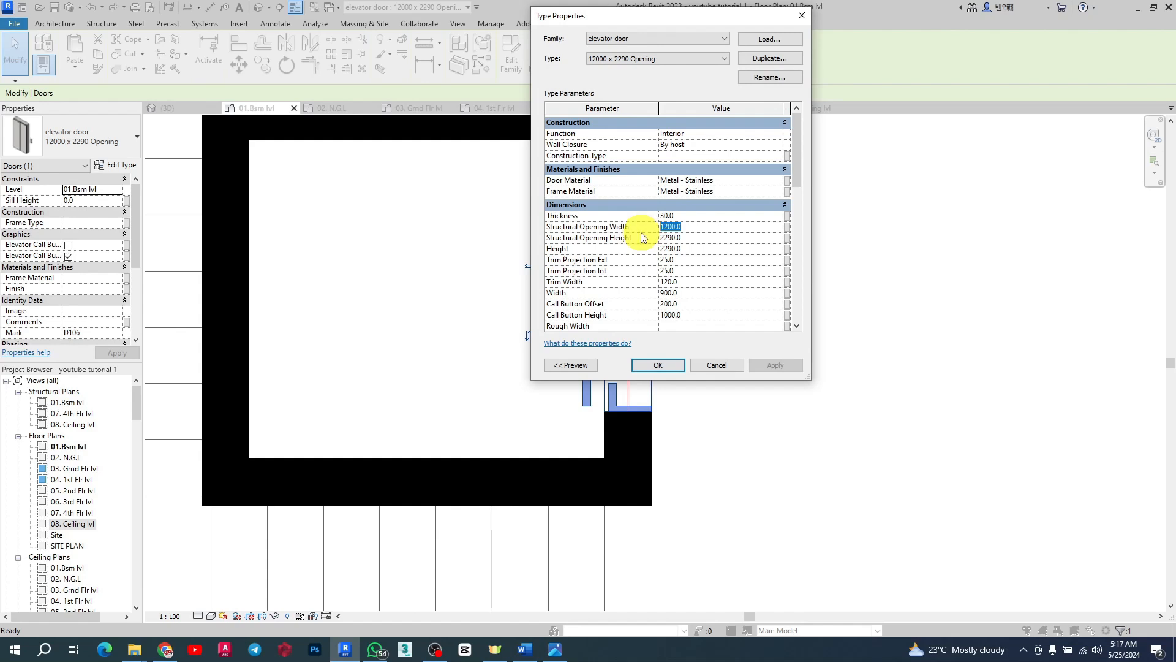
{"action": "left_click", "coordinate": [694, 238]}
{"action": "type", "text": "2"}
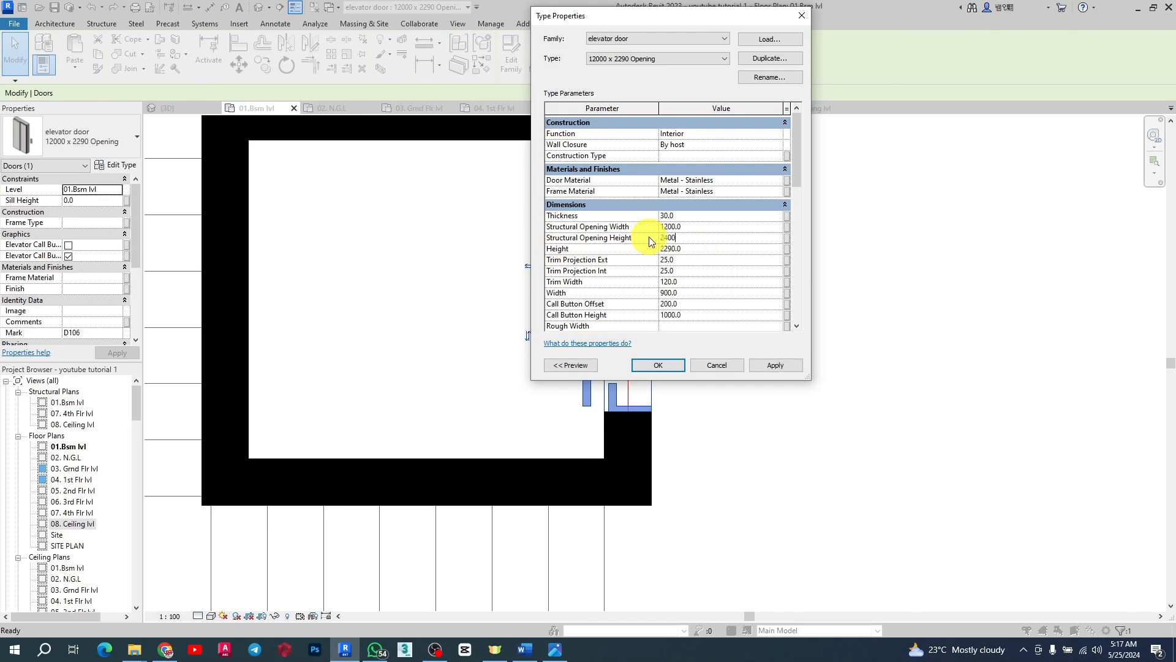
{"action": "left_click", "coordinate": [705, 249]}
{"action": "left_click", "coordinate": [776, 366]}
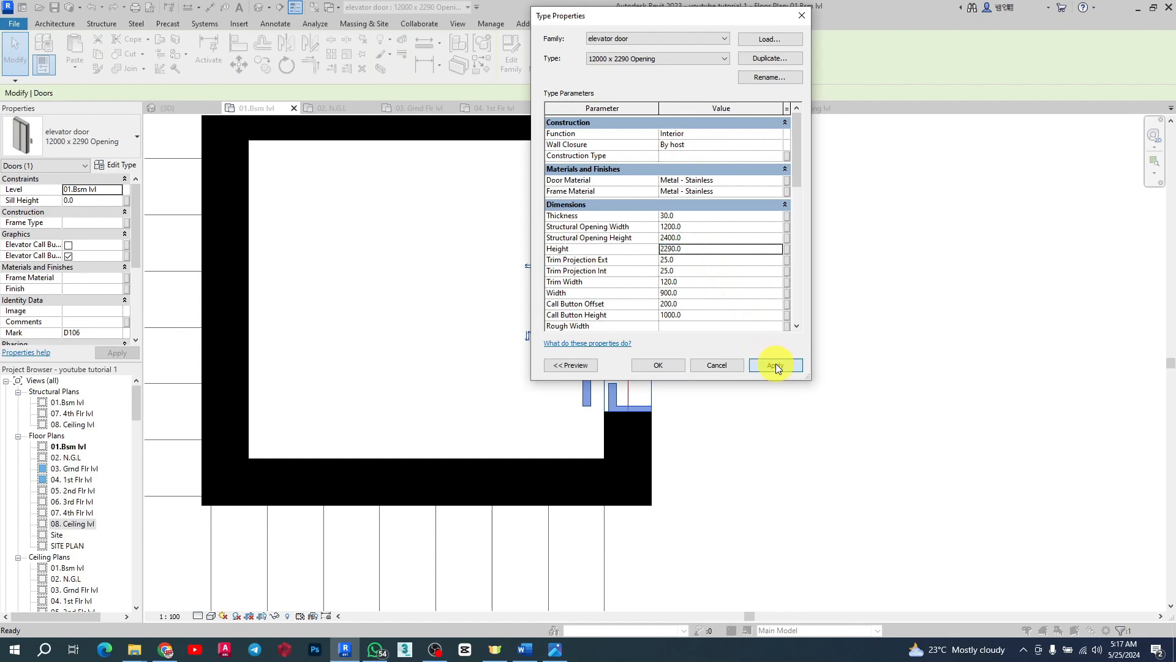
{"action": "left_click", "coordinate": [696, 247]}
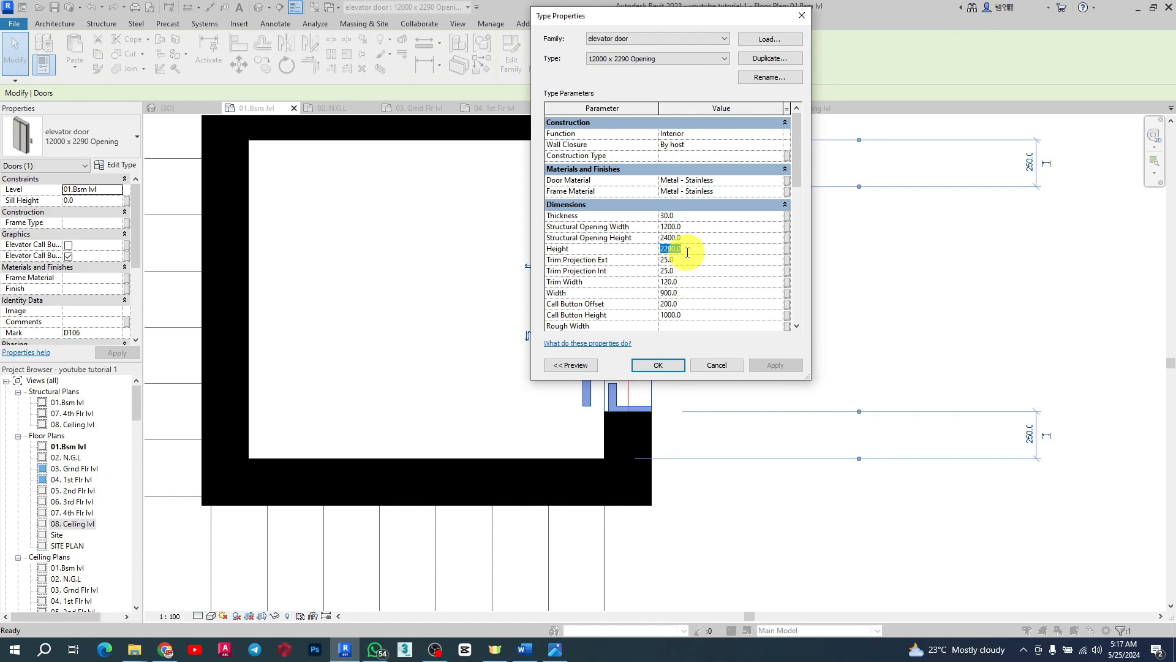
{"action": "type", "text": "2400"}
{"action": "left_click", "coordinate": [691, 272]}
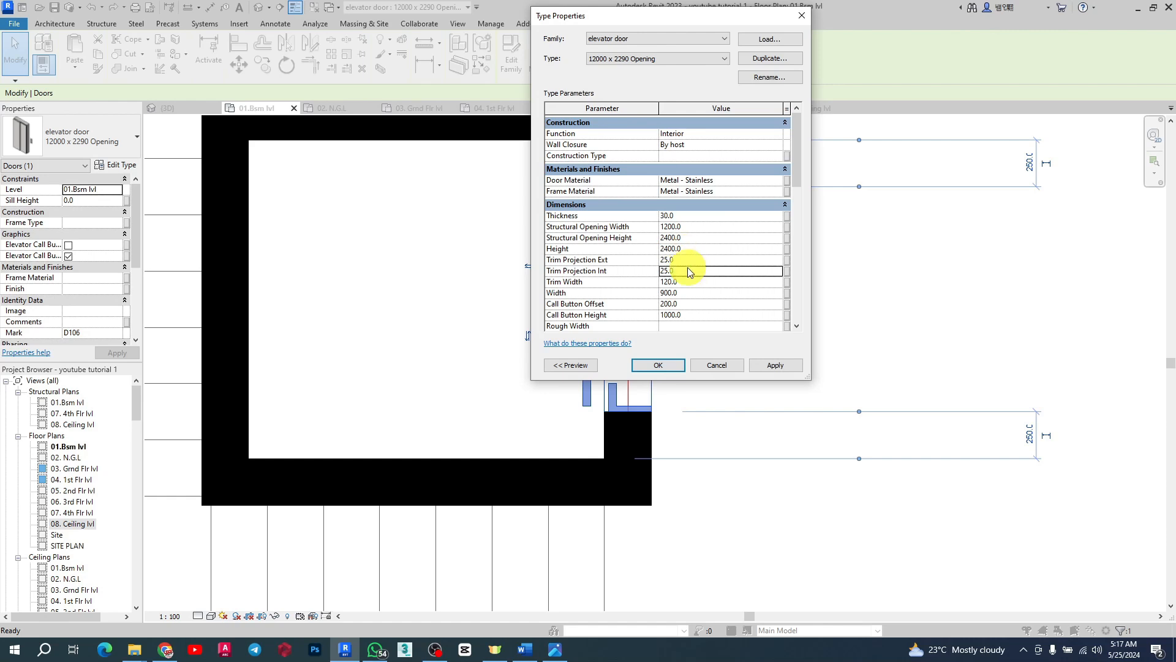
{"action": "left_click", "coordinate": [772, 365]}
{"action": "left_click", "coordinate": [658, 365]}
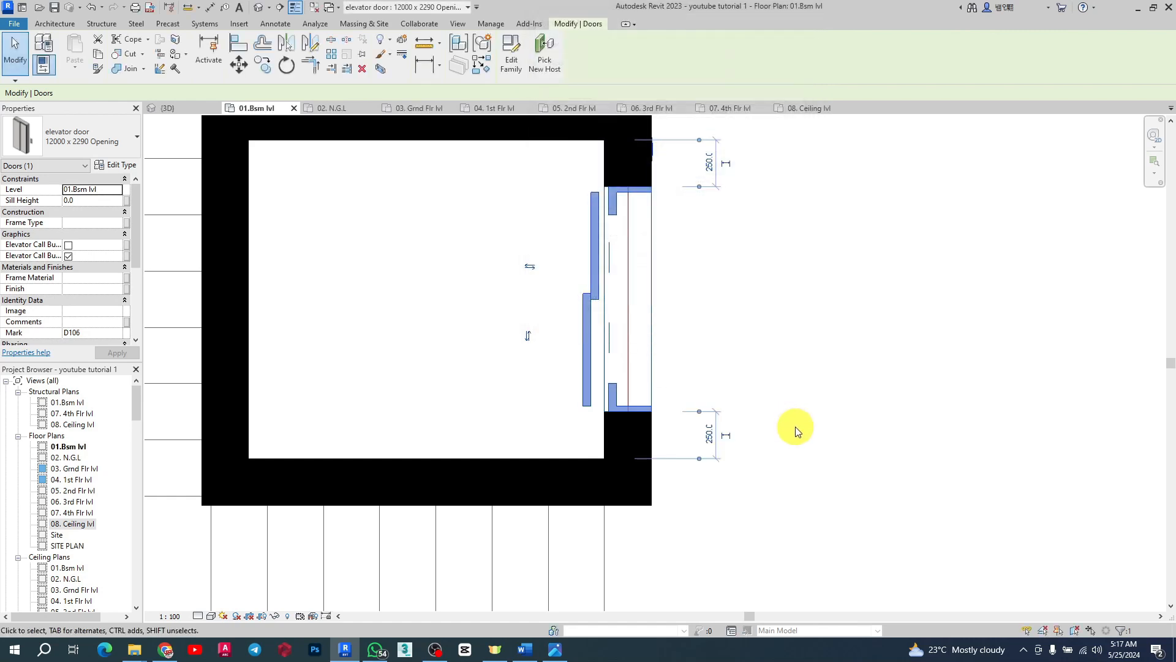
Step: Measure the elevator door opening's width with an aligned dimension
{"action": "scroll", "coordinate": [624, 294], "scroll_direction": "down", "scroll_amount": 2}
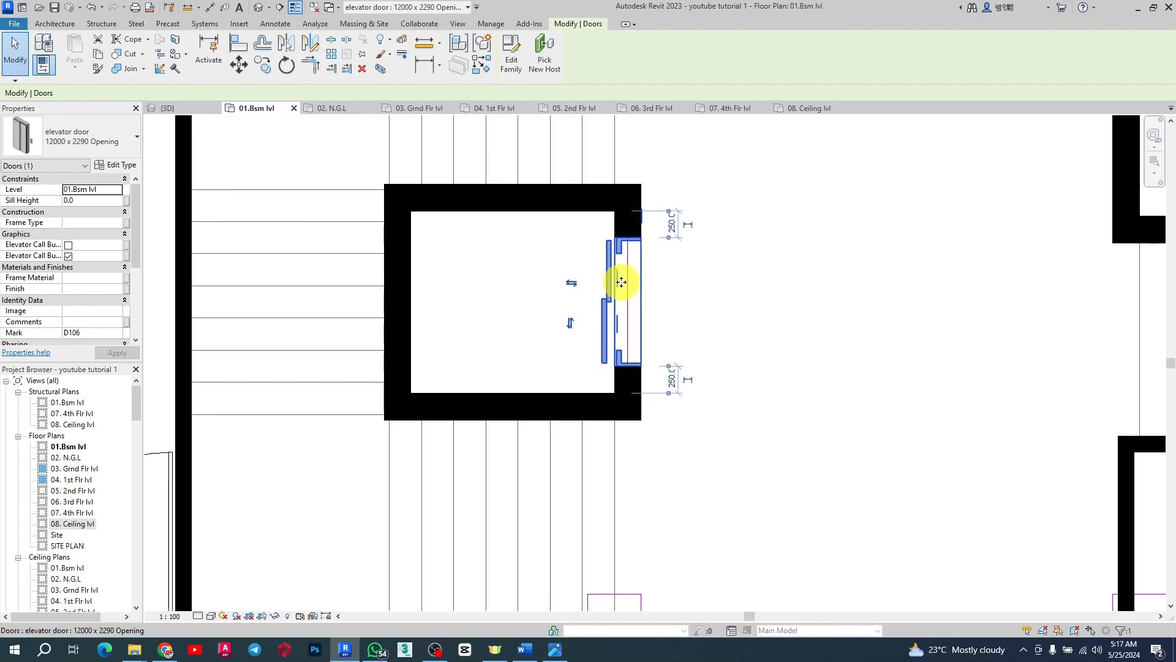
{"action": "scroll", "coordinate": [622, 282], "scroll_direction": "up", "scroll_amount": 3}
{"action": "left_click", "coordinate": [556, 255]}
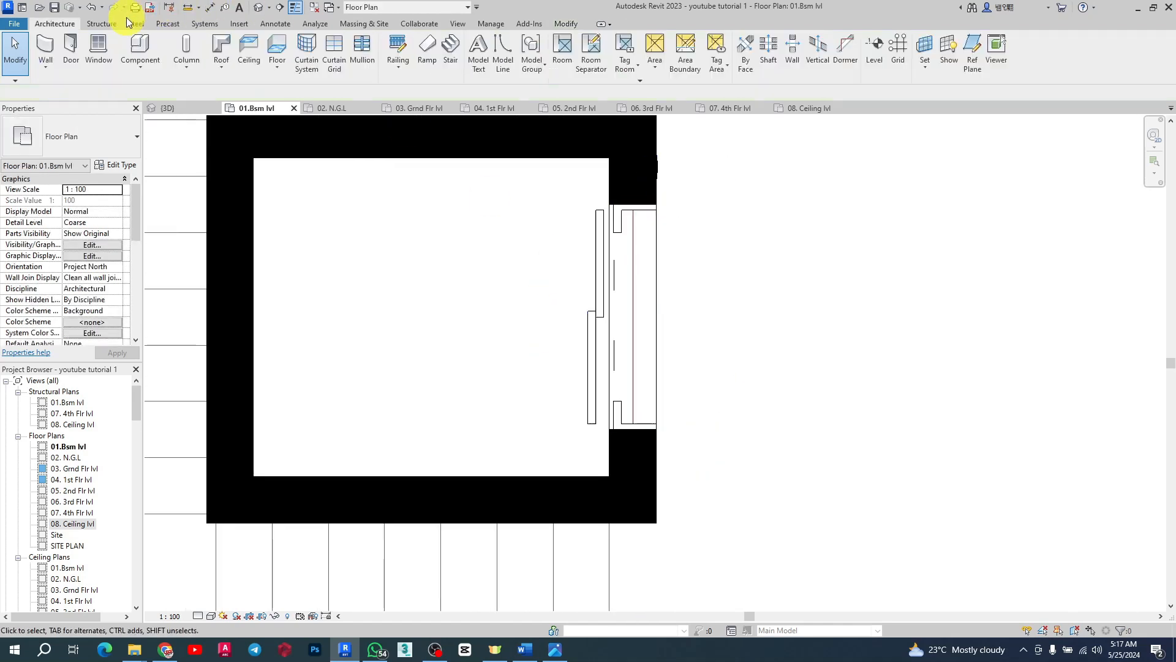
{"action": "left_click", "coordinate": [210, 11]}
{"action": "left_click", "coordinate": [652, 205]}
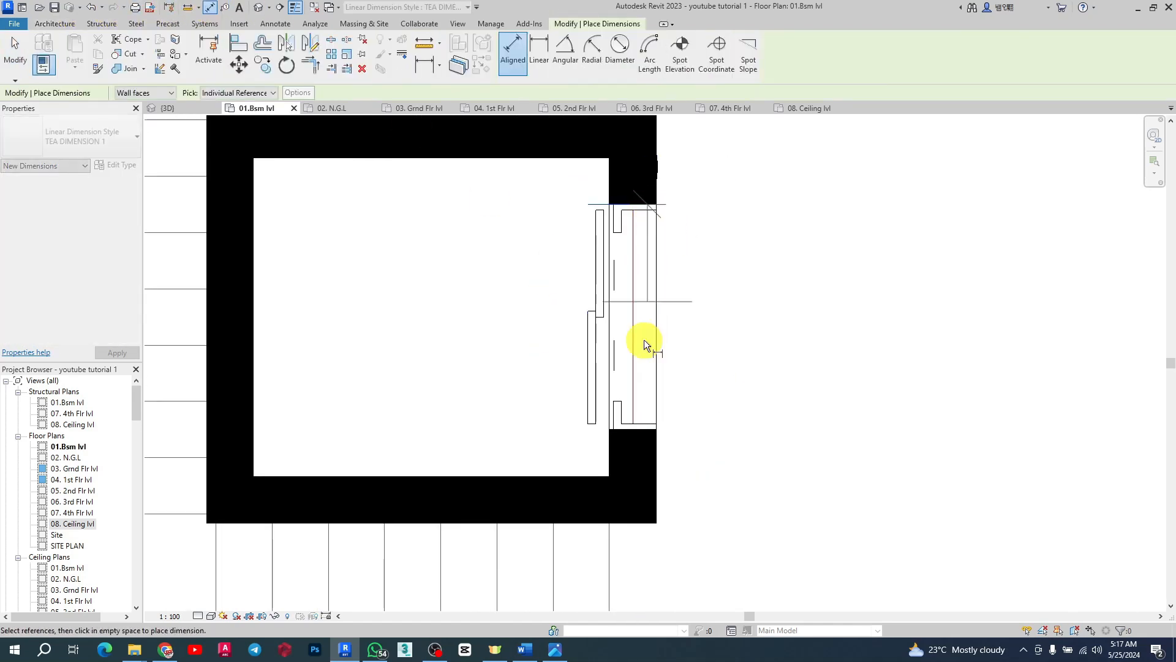
{"action": "left_click", "coordinate": [634, 426]}
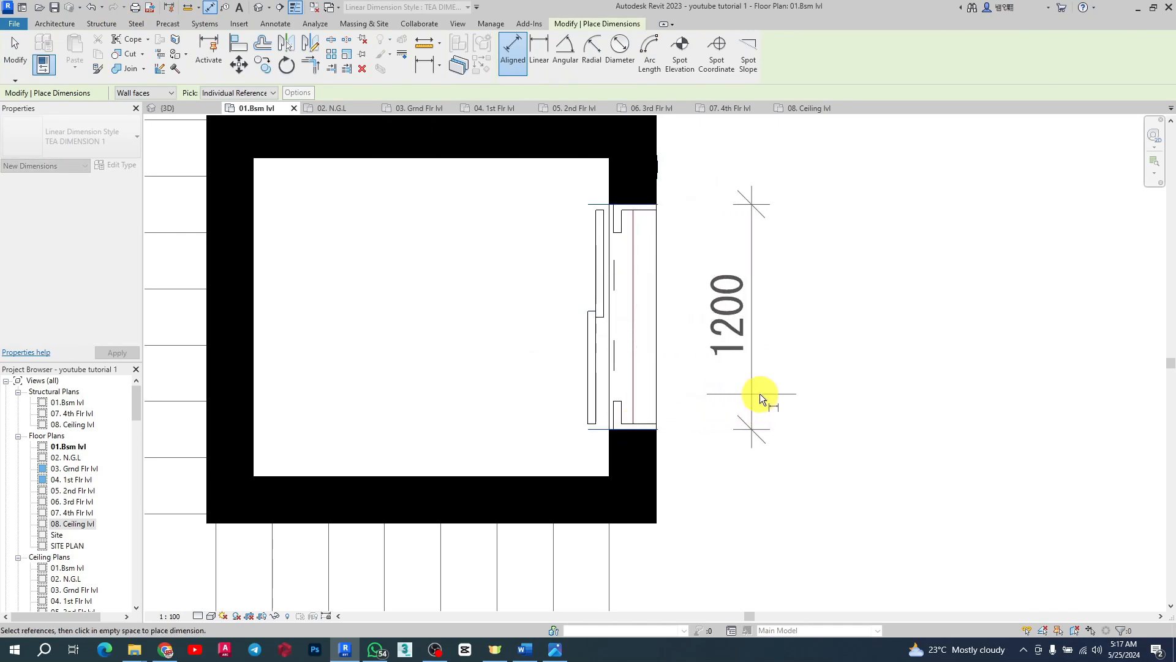
{"action": "left_click", "coordinate": [759, 393]}
{"action": "scroll", "coordinate": [506, 344], "scroll_direction": "down", "scroll_amount": 2}
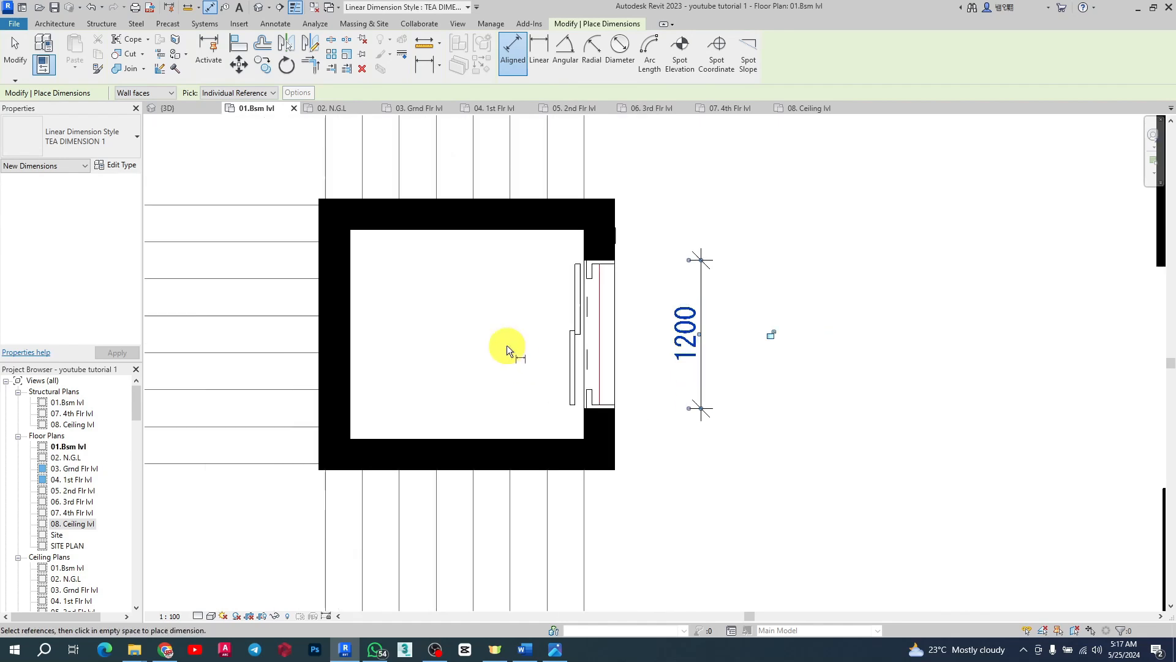
{"action": "key", "text": "Escape"}
{"action": "key", "text": "Escape"}
{"action": "left_click", "coordinate": [703, 280]}
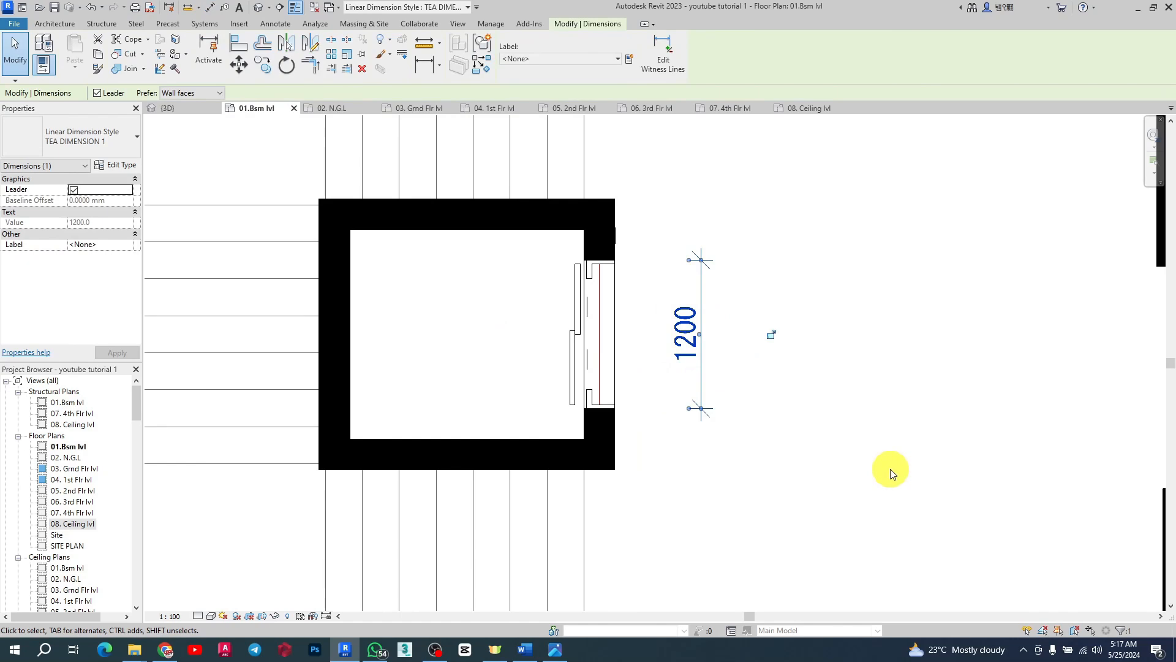
{"action": "left_click", "coordinate": [891, 472]}
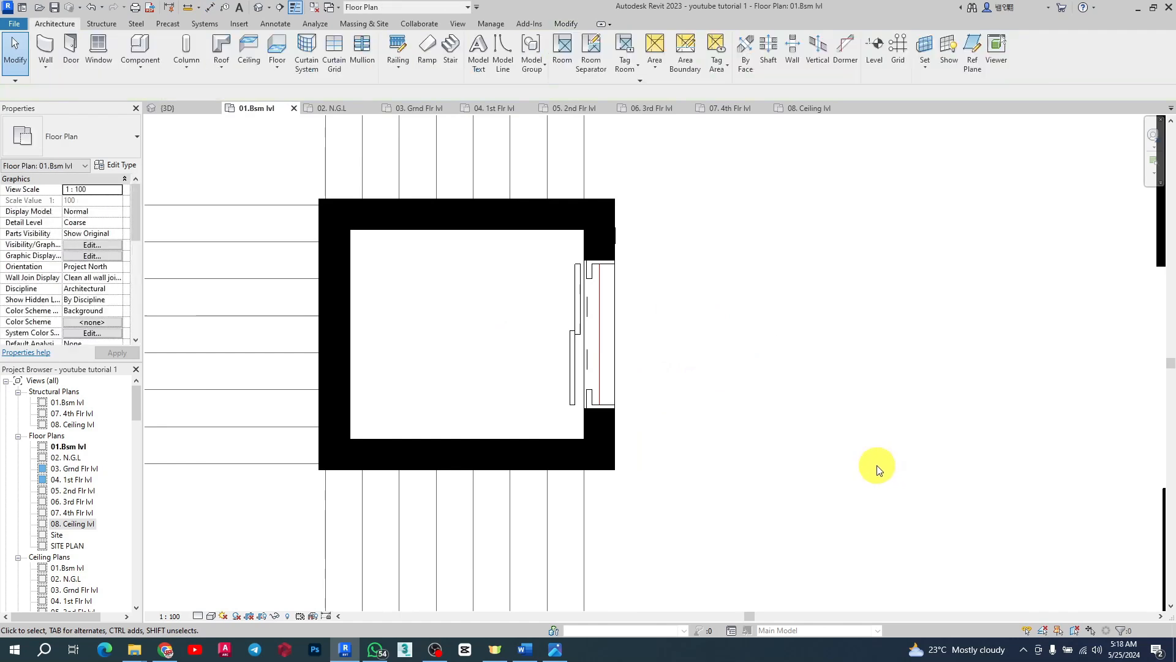
Step: Measure the elevator door leaf's width inside the opening with an aligned dimension
{"action": "left_click", "coordinate": [215, 9]}
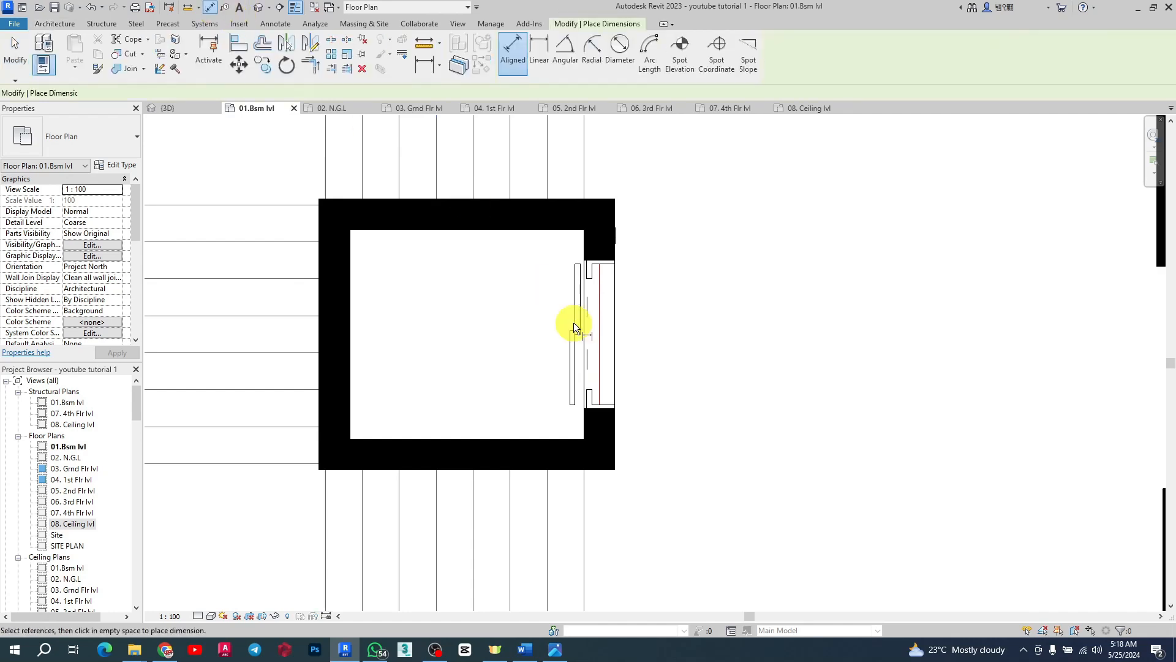
{"action": "scroll", "coordinate": [606, 392], "scroll_direction": "up", "scroll_amount": 3}
{"action": "scroll", "coordinate": [575, 343], "scroll_direction": "down", "scroll_amount": 3}
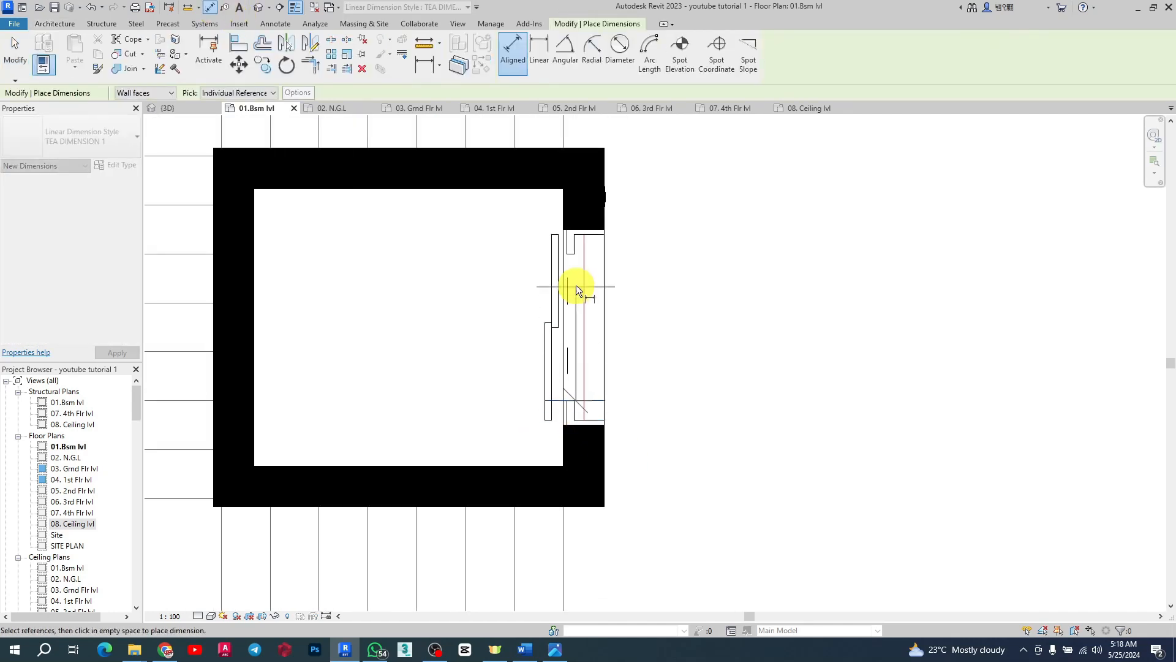
{"action": "scroll", "coordinate": [572, 249], "scroll_direction": "up", "scroll_amount": 3}
{"action": "left_click", "coordinate": [572, 248]}
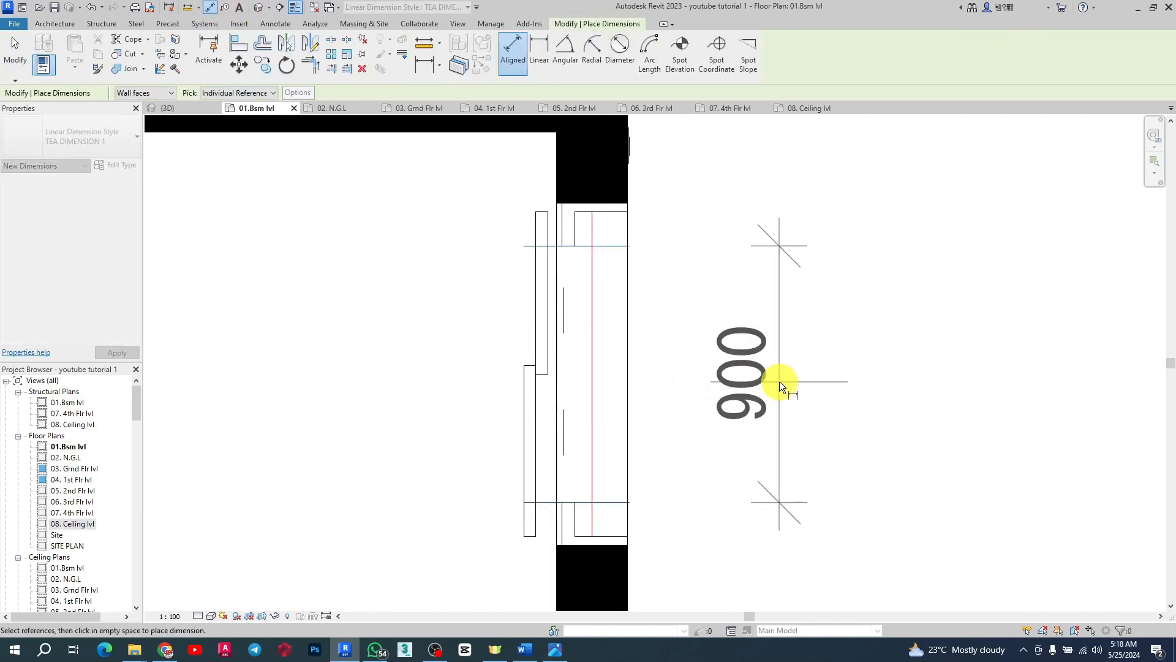
{"action": "scroll", "coordinate": [779, 381], "scroll_direction": "down", "scroll_amount": 2}
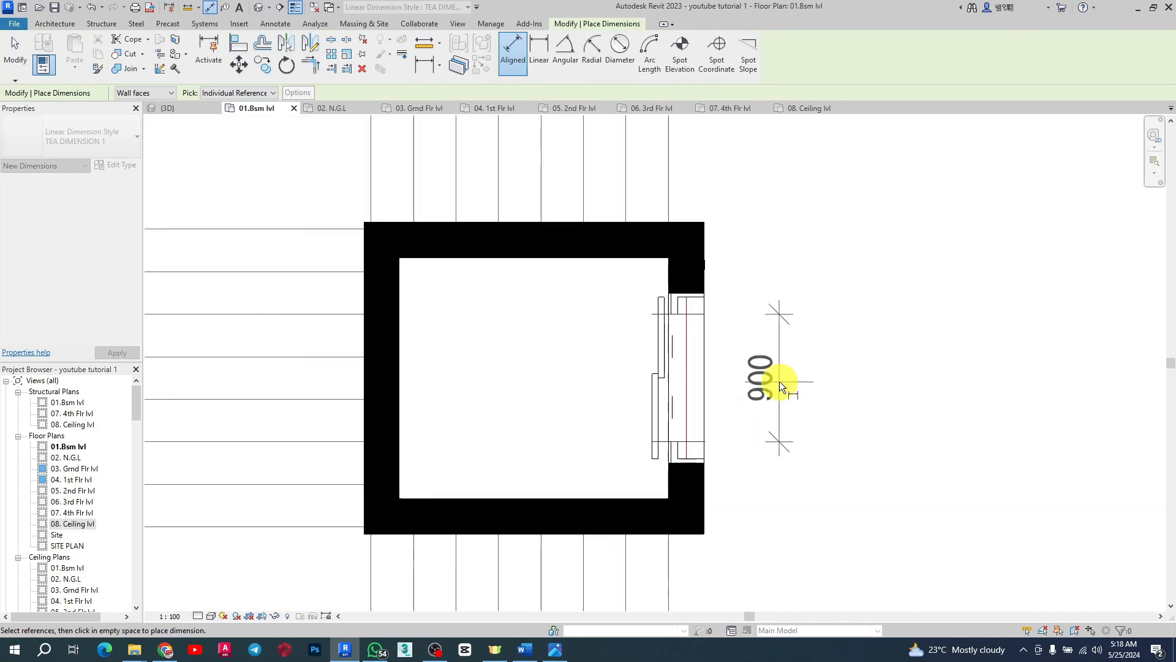
{"action": "scroll", "coordinate": [779, 381], "scroll_direction": "up", "scroll_amount": 3}
{"action": "key", "text": "Escape"}
{"action": "key", "text": "Escape"}
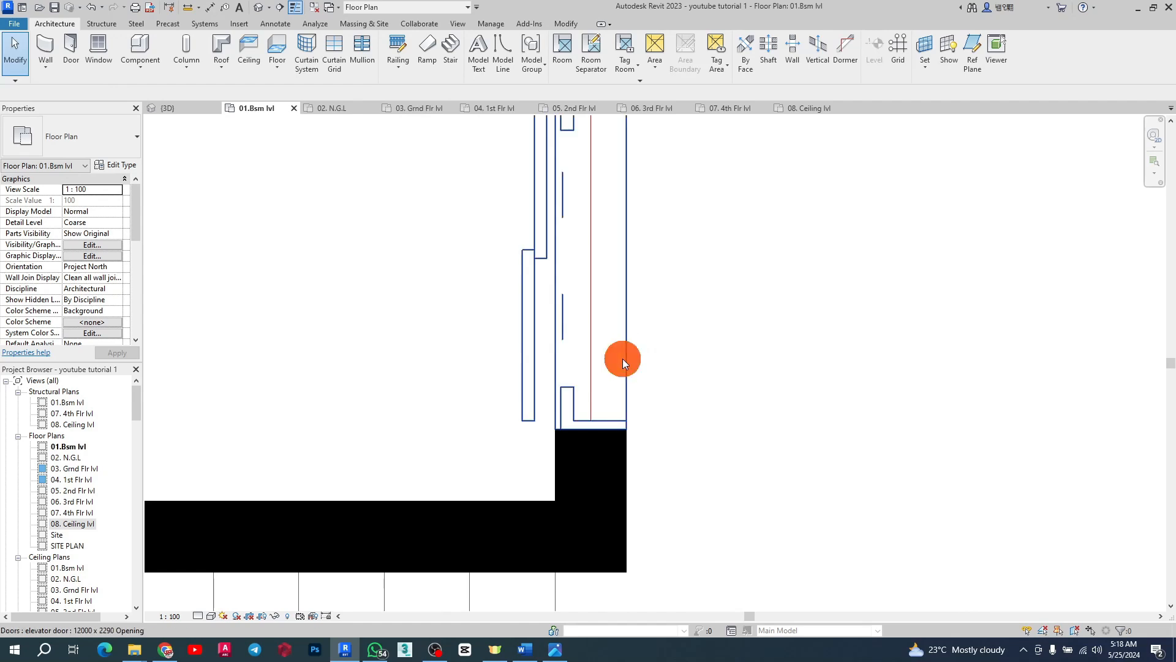
Step: Select the elevator door, open its type properties and start entering a new Structural Opening Width
{"action": "left_click", "coordinate": [621, 359]}
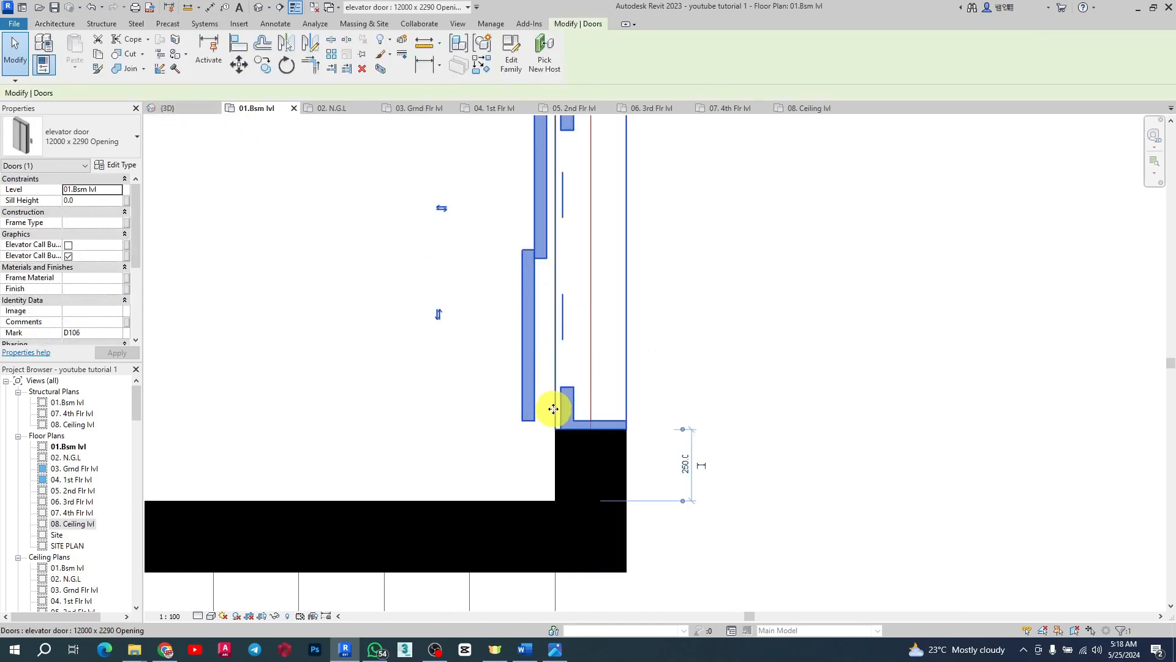
{"action": "left_click", "coordinate": [122, 167]}
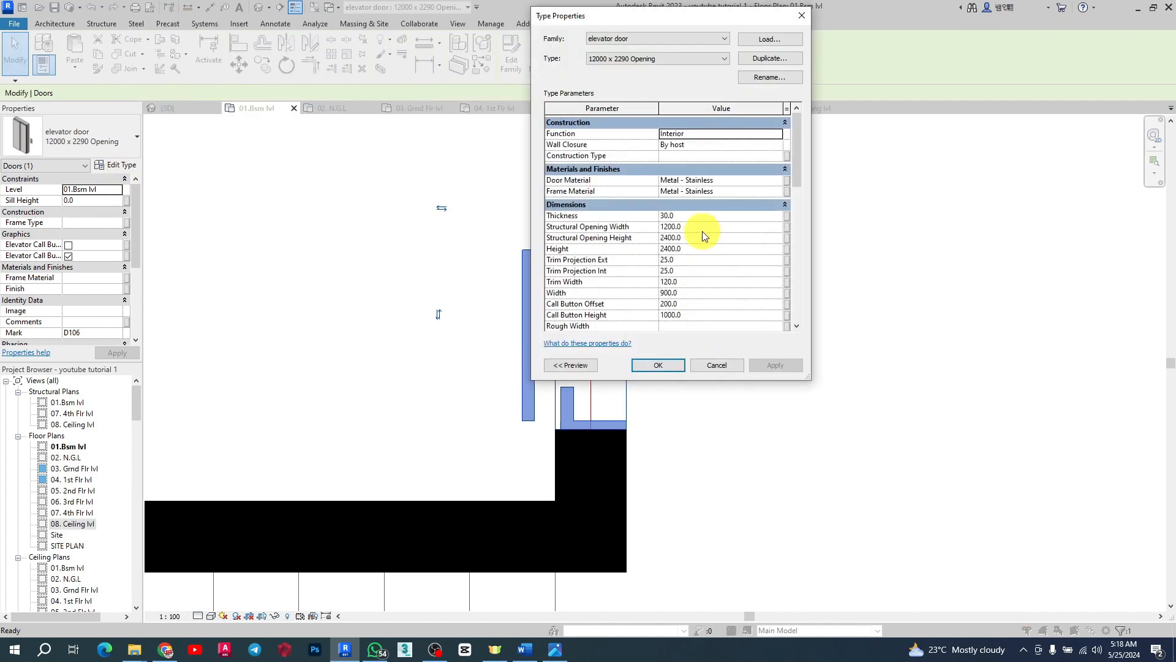
{"action": "left_click", "coordinate": [703, 228]}
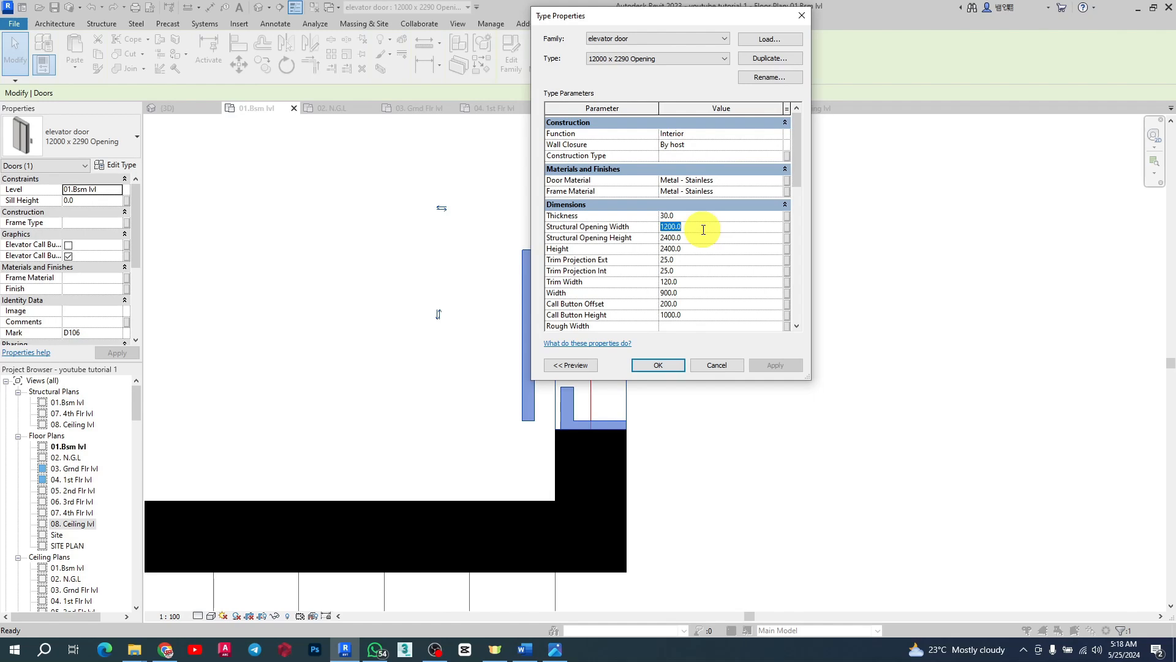
{"action": "type", "text": "1"}
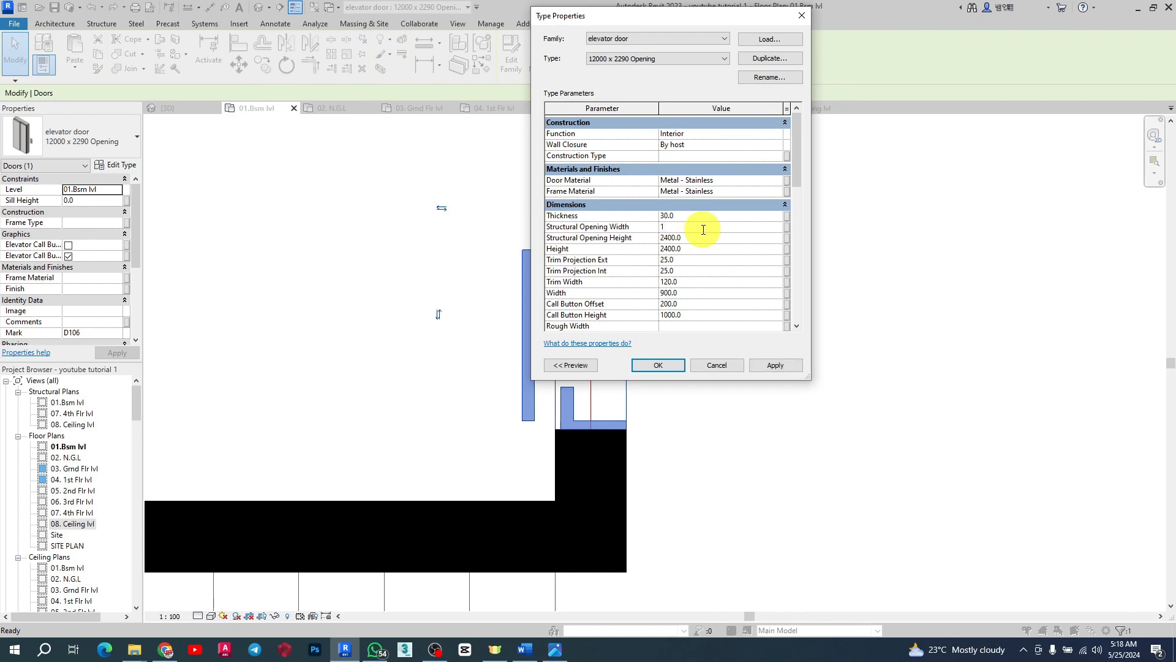
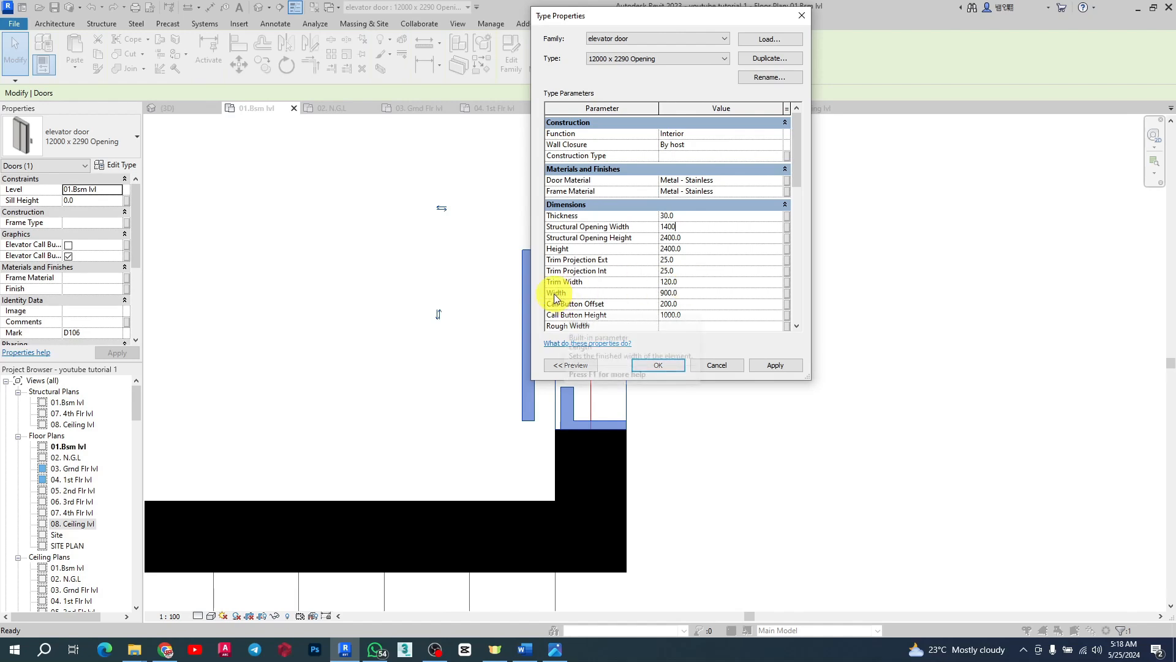
Step: Set the elevator door type's Width to 1200, Structural Opening Height to 2800 and Height to 2400, and apply
{"action": "type", "text": "12"}
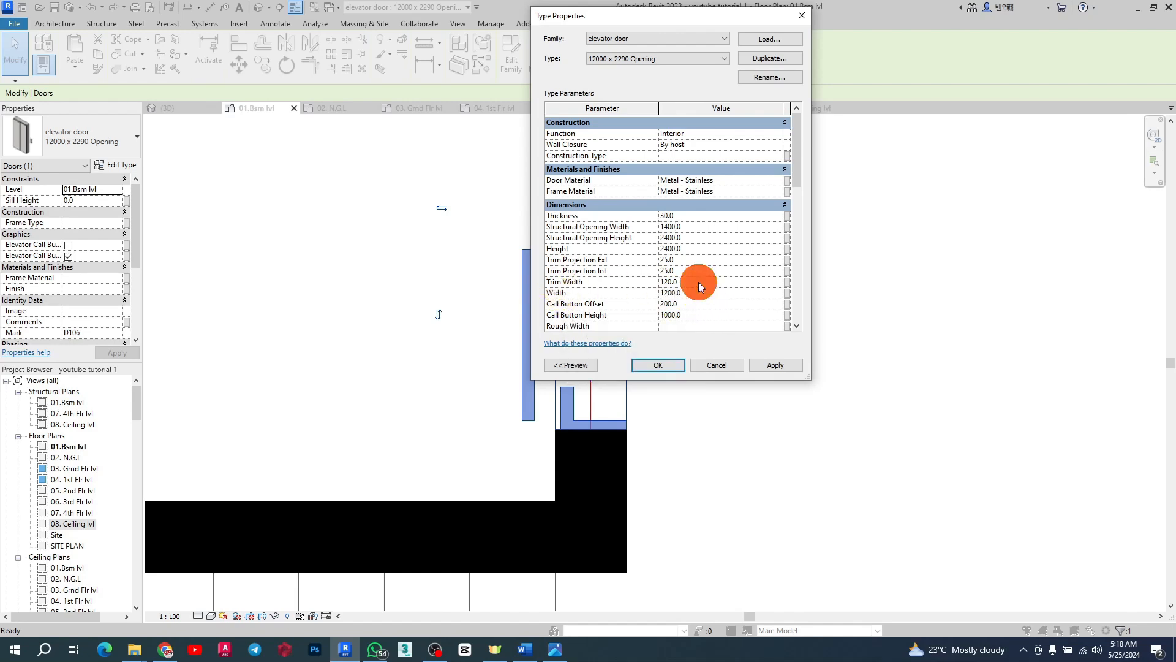
{"action": "key", "text": "Up"}
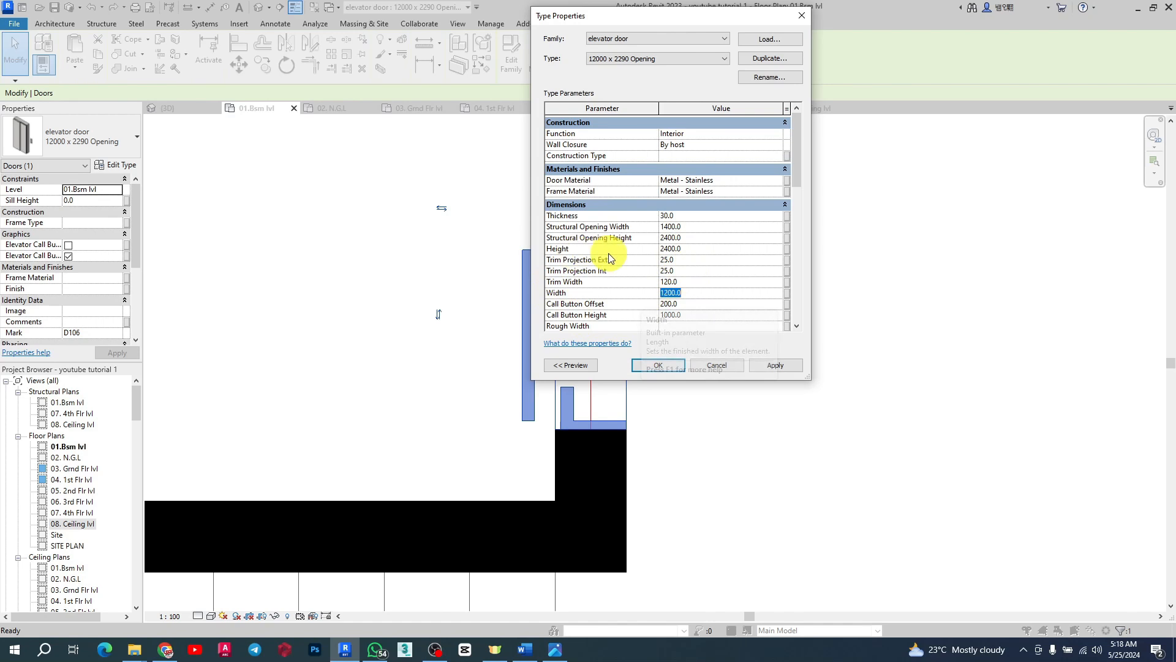
{"action": "left_click", "coordinate": [699, 238]}
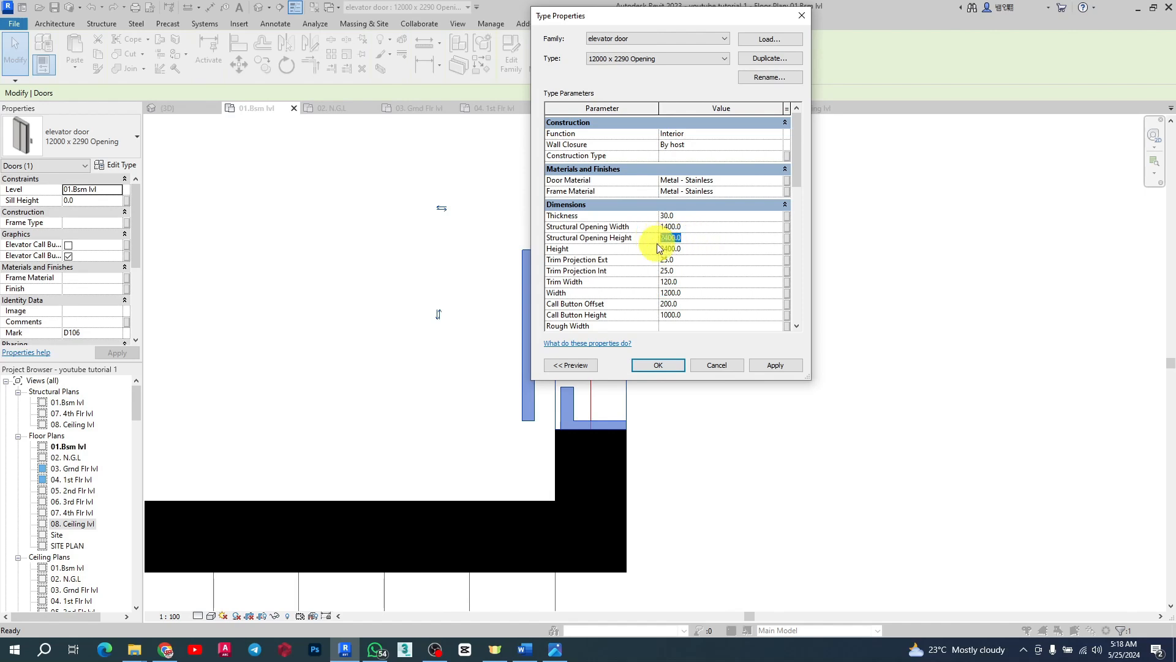
{"action": "left_click", "coordinate": [689, 250]}
{"action": "type", "text": "2200"}
{"action": "left_click", "coordinate": [680, 239]}
{"action": "left_click", "coordinate": [677, 250]}
{"action": "type", "text": "24"}
{"action": "left_click", "coordinate": [696, 236]}
{"action": "type", "text": "2800"}
{"action": "left_click", "coordinate": [697, 227]}
{"action": "scroll", "coordinate": [718, 314], "scroll_direction": "down", "scroll_amount": 1}
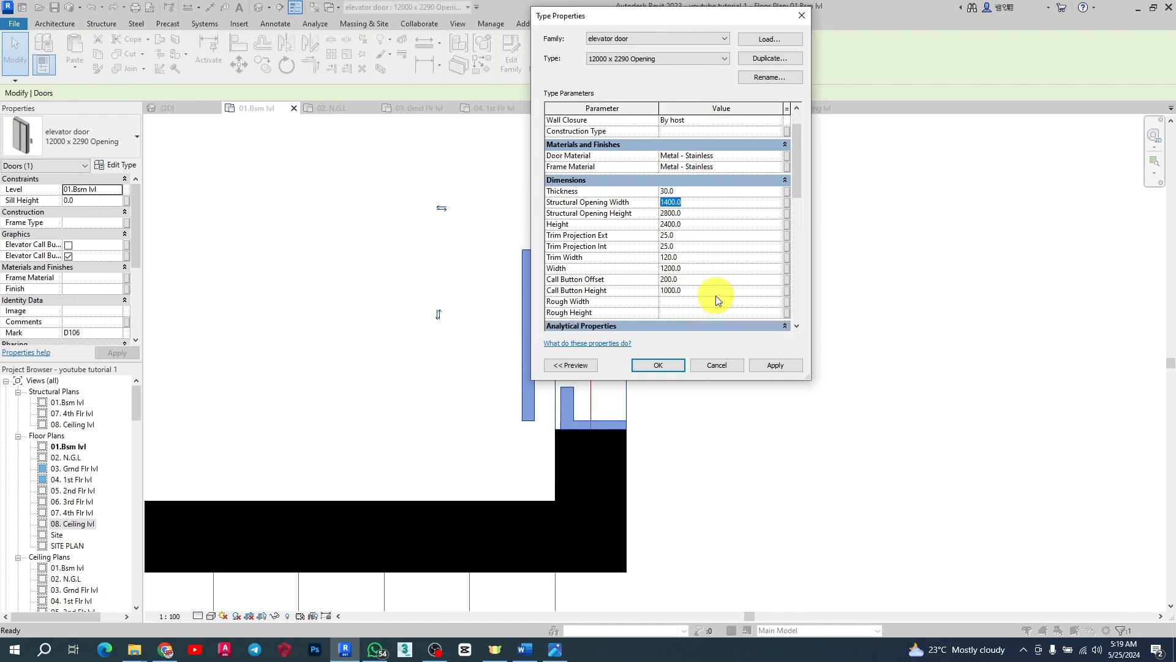
{"action": "left_click", "coordinate": [773, 364]}
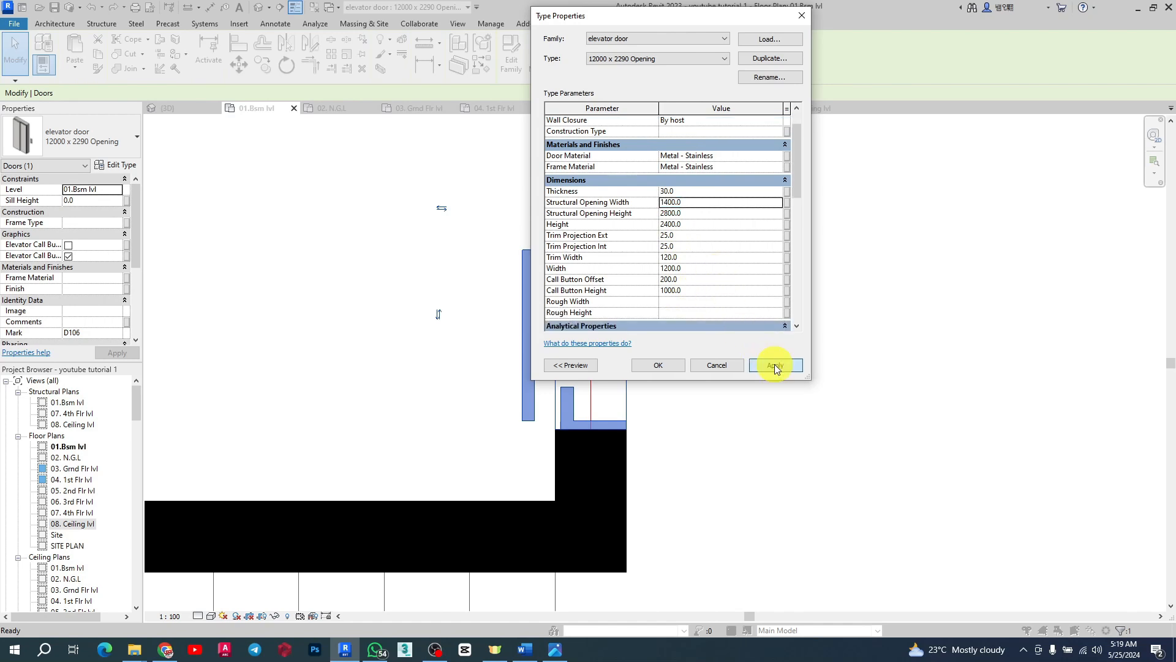
{"action": "left_click", "coordinate": [648, 365]}
Step: Undo the elevator door type changes
{"action": "scroll", "coordinate": [737, 457], "scroll_direction": "down", "scroll_amount": 2}
{"action": "left_click", "coordinate": [748, 458]}
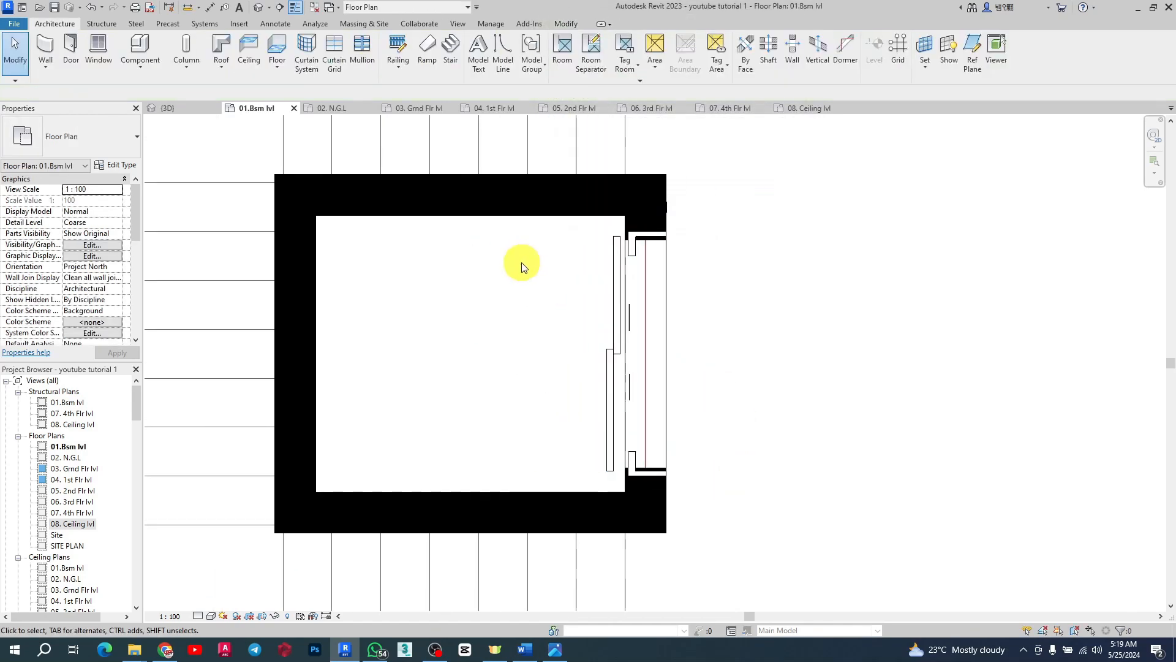
{"action": "scroll", "coordinate": [654, 289], "scroll_direction": "up", "scroll_amount": 2}
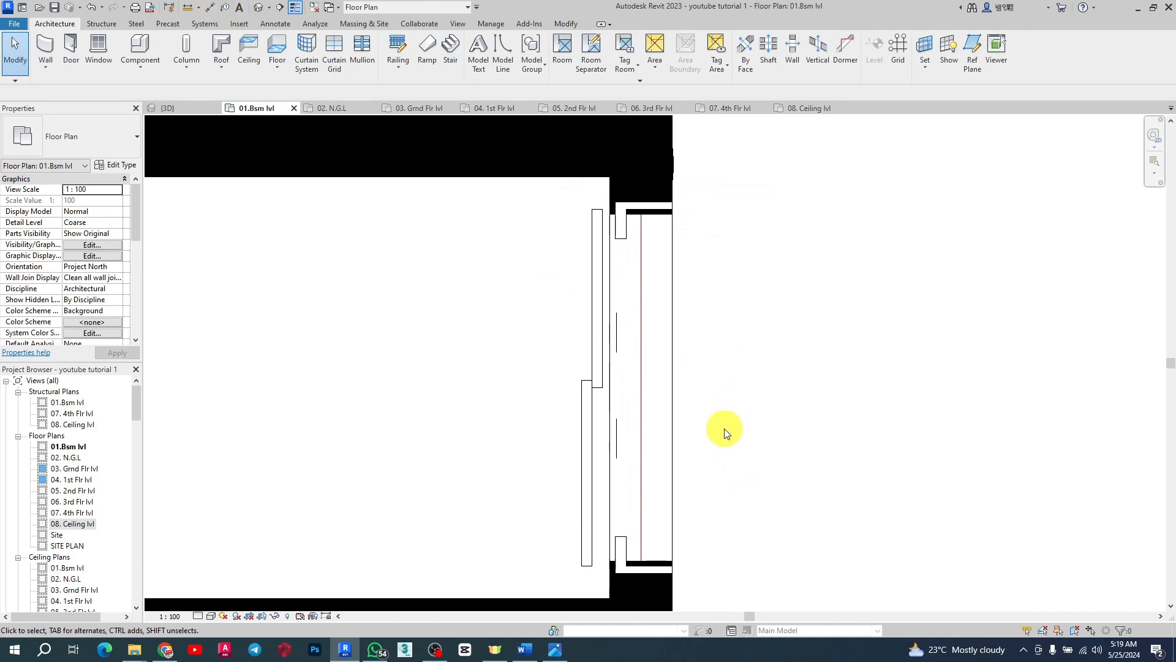
{"action": "key", "text": "ctrl+z"}
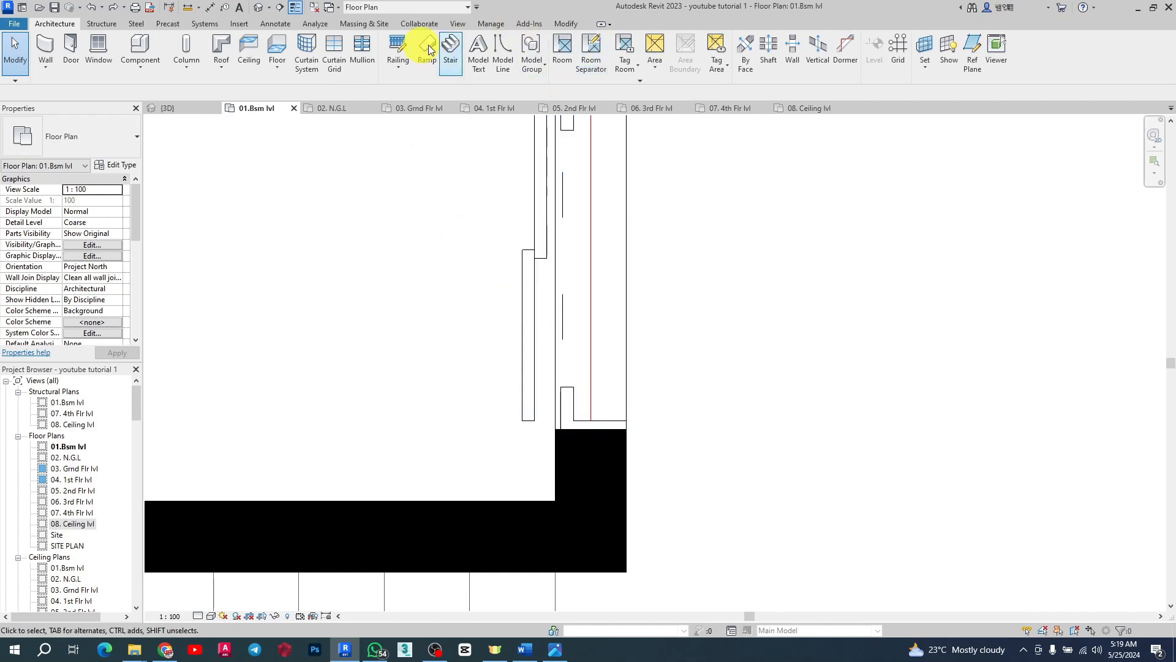
Step: Measure the elevator door opening's width with an aligned dimension
{"action": "left_click", "coordinate": [209, 12]}
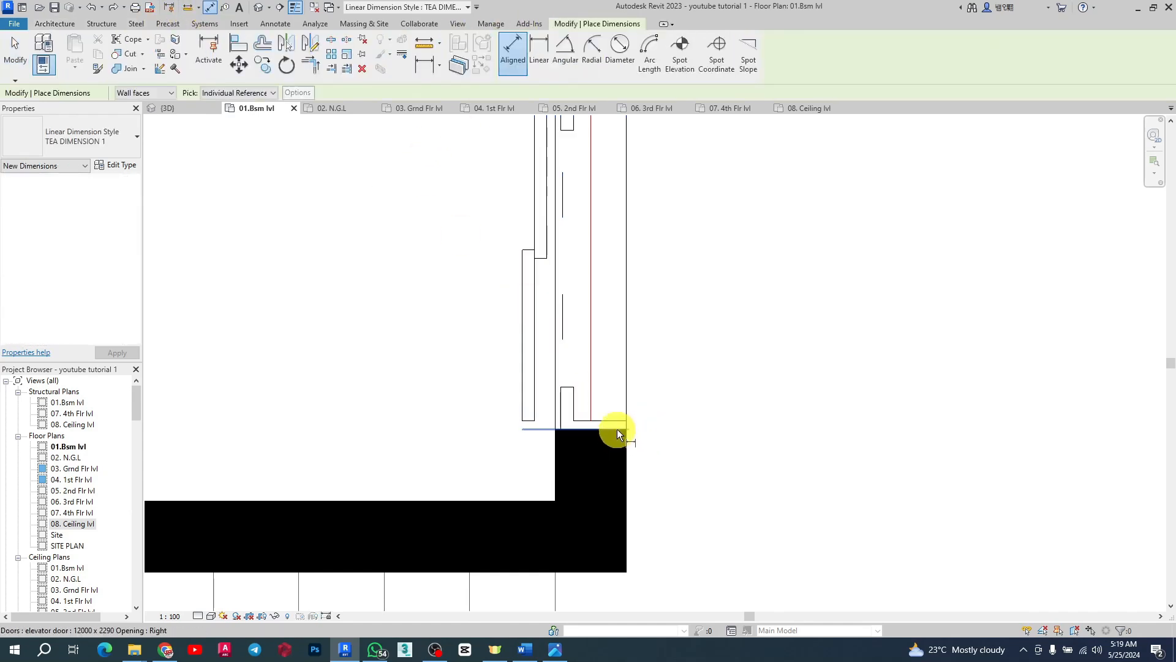
{"action": "scroll", "coordinate": [601, 469], "scroll_direction": "down", "scroll_amount": 2}
{"action": "scroll", "coordinate": [604, 377], "scroll_direction": "up", "scroll_amount": 2}
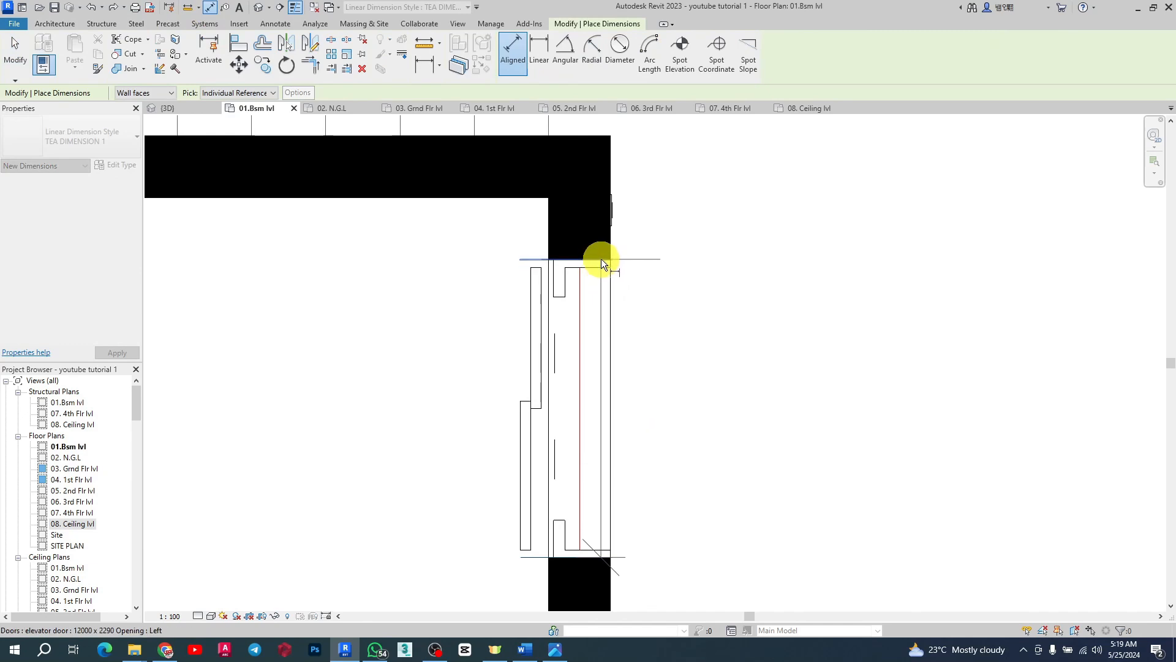
{"action": "left_click", "coordinate": [601, 259]}
{"action": "left_click", "coordinate": [737, 441]}
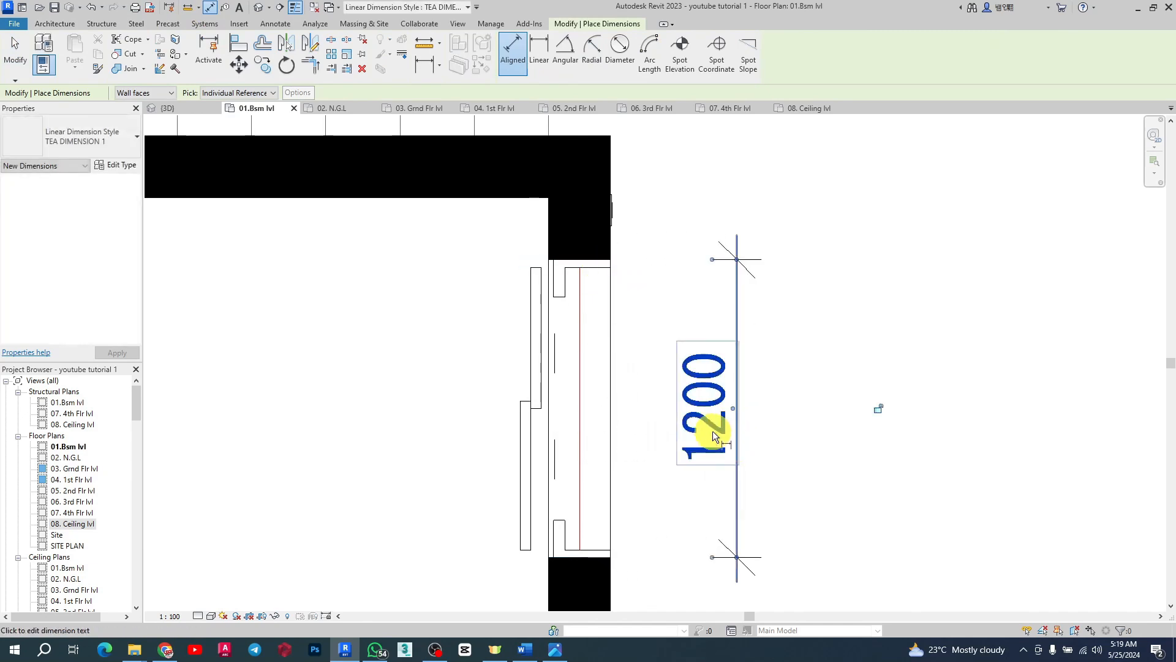
Step: Try to dimension the door leaf edges inside the opening
{"action": "left_click", "coordinate": [589, 269]}
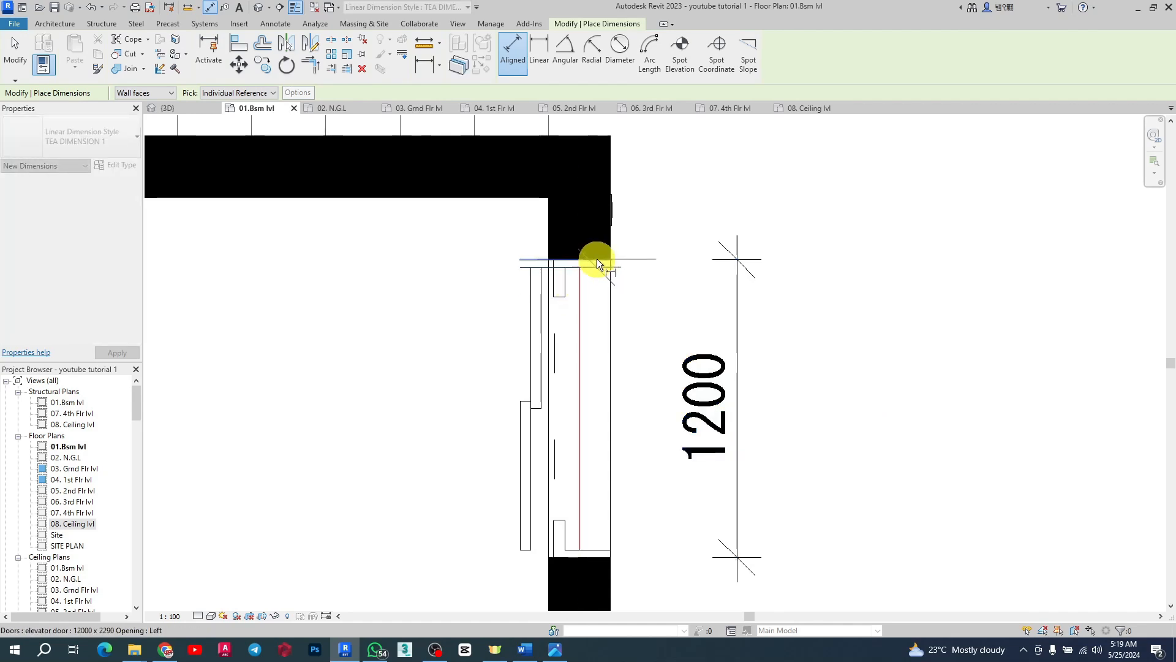
{"action": "left_click", "coordinate": [597, 258]}
{"action": "scroll", "coordinate": [657, 282], "scroll_direction": "up", "scroll_amount": 1}
{"action": "scroll", "coordinate": [656, 282], "scroll_direction": "down", "scroll_amount": 3}
{"action": "key", "text": "Escape"}
{"action": "scroll", "coordinate": [577, 307], "scroll_direction": "up", "scroll_amount": 2}
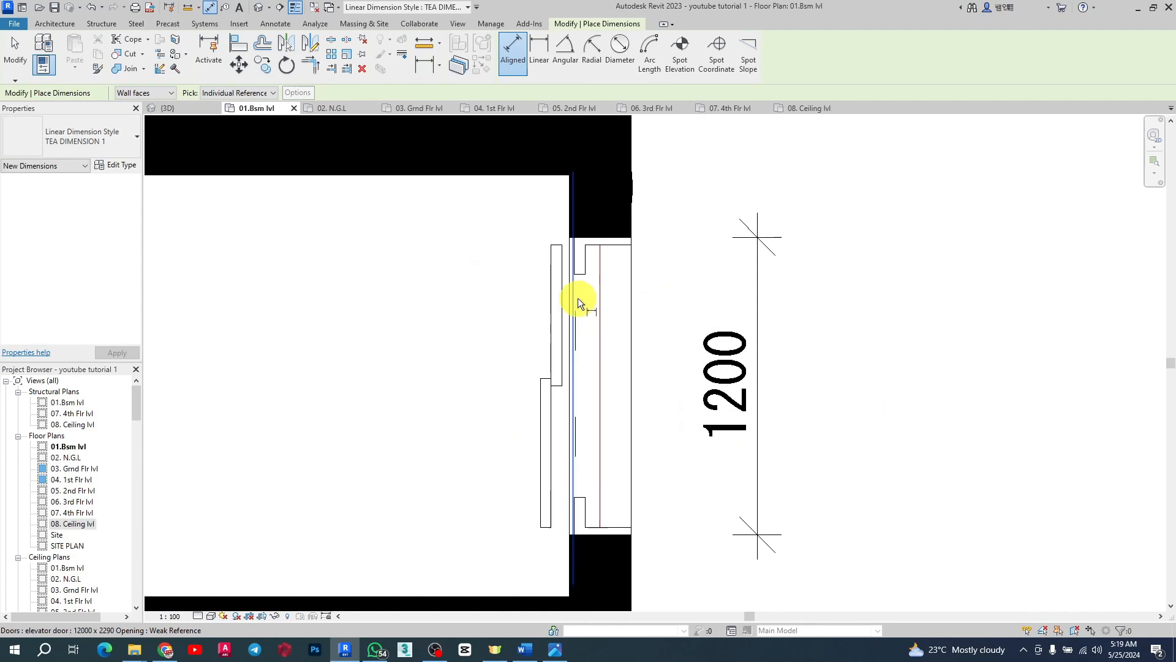
{"action": "left_click", "coordinate": [590, 246]}
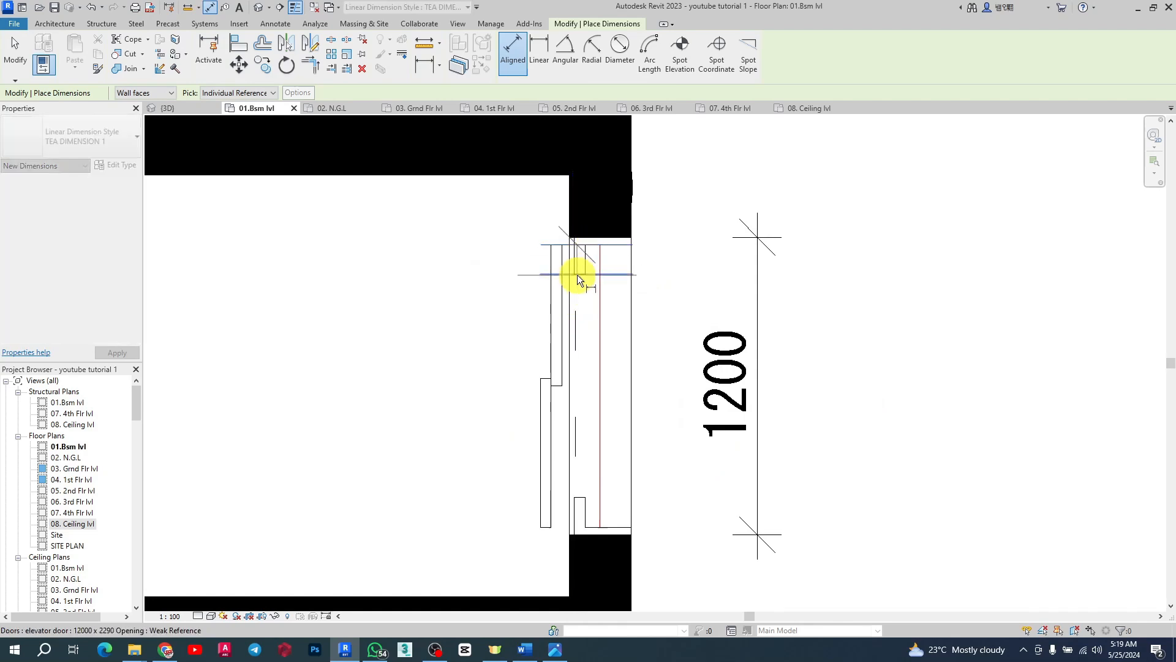
{"action": "left_click", "coordinate": [577, 275]}
{"action": "key", "text": "Escape"}
{"action": "scroll", "coordinate": [646, 300], "scroll_direction": "down", "scroll_amount": 1}
{"action": "scroll", "coordinate": [646, 300], "scroll_direction": "down", "scroll_amount": 1}
{"action": "scroll", "coordinate": [601, 472], "scroll_direction": "up", "scroll_amount": 3}
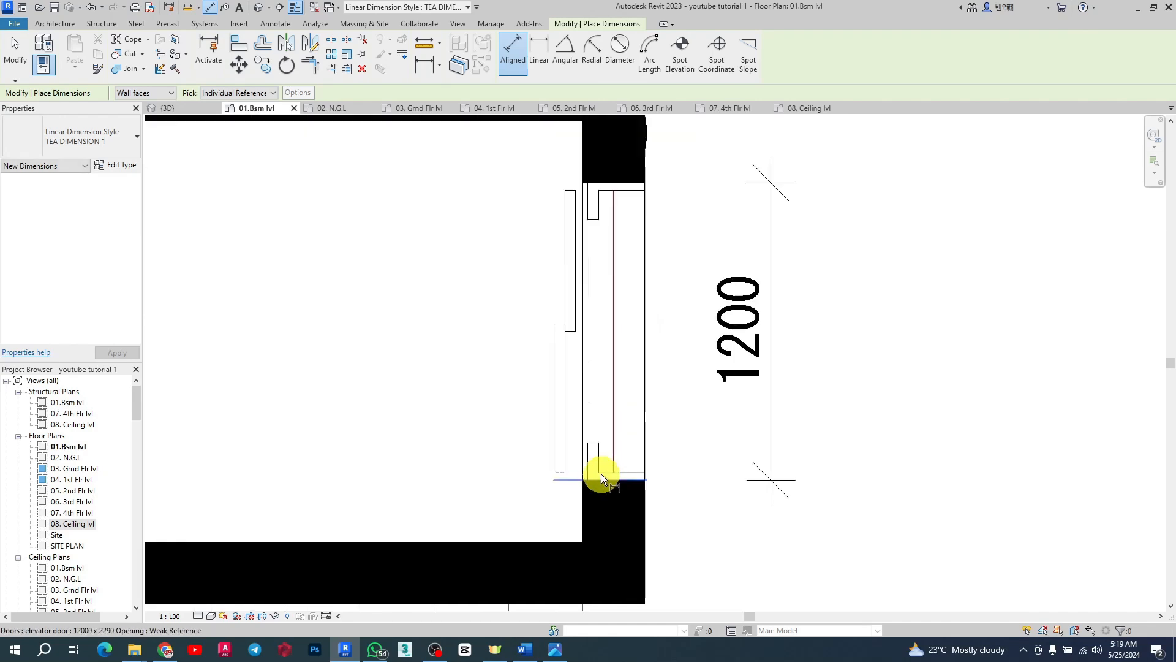
{"action": "left_click", "coordinate": [593, 437]}
{"action": "key", "text": "Escape"}
{"action": "key", "text": "Escape"}
{"action": "scroll", "coordinate": [649, 466], "scroll_direction": "down", "scroll_amount": 3}
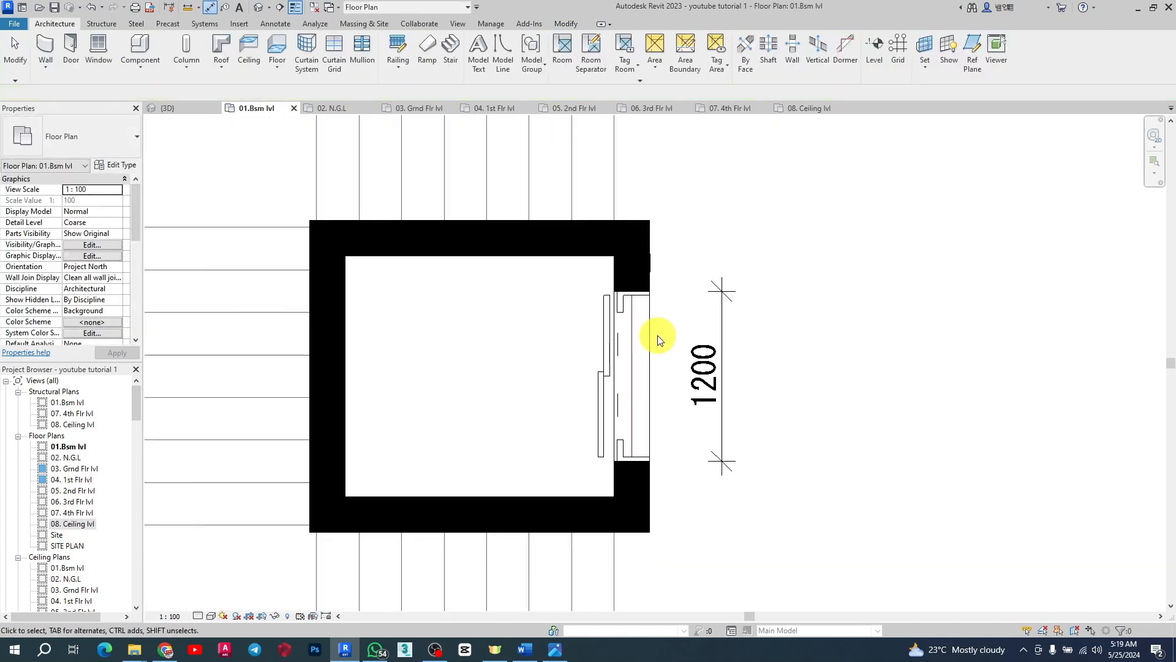
Step: Set the elevator door type's Structural Opening Width to 1500 and Width to 1200
{"action": "left_click", "coordinate": [650, 309]}
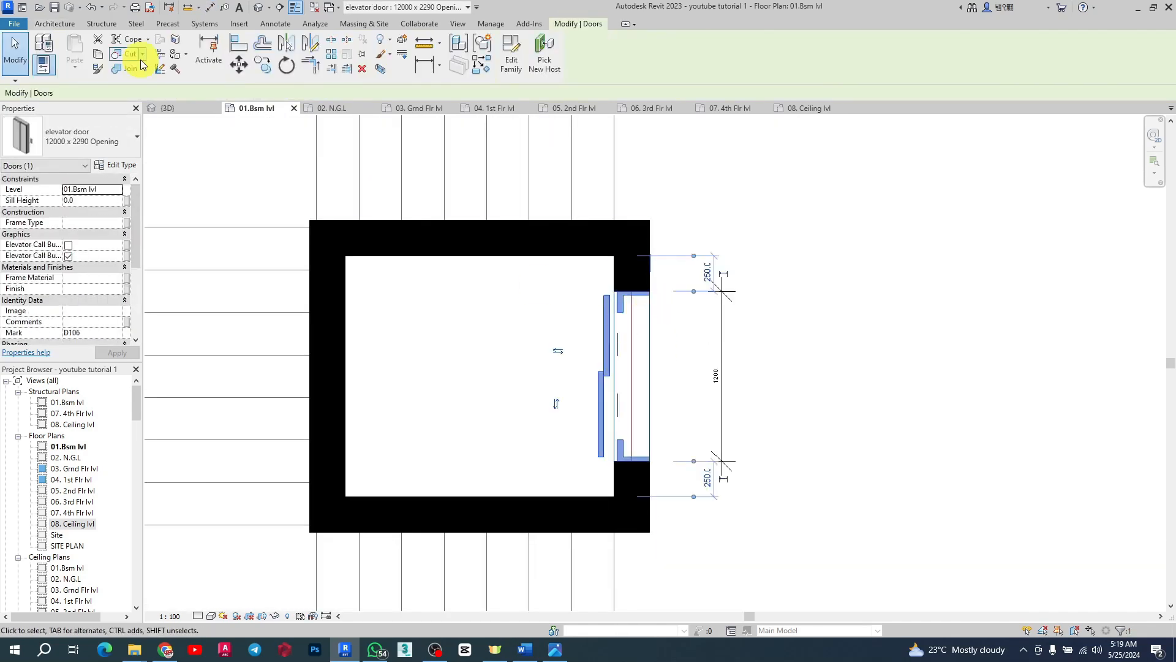
{"action": "left_click", "coordinate": [123, 165]}
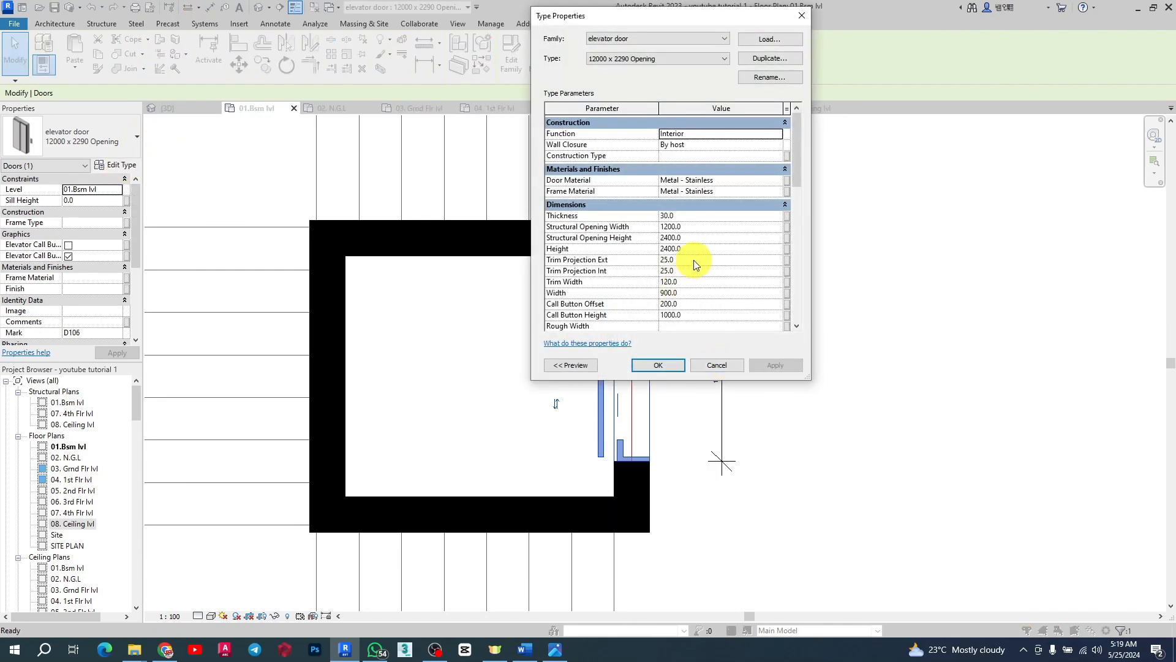
{"action": "left_click", "coordinate": [704, 231]}
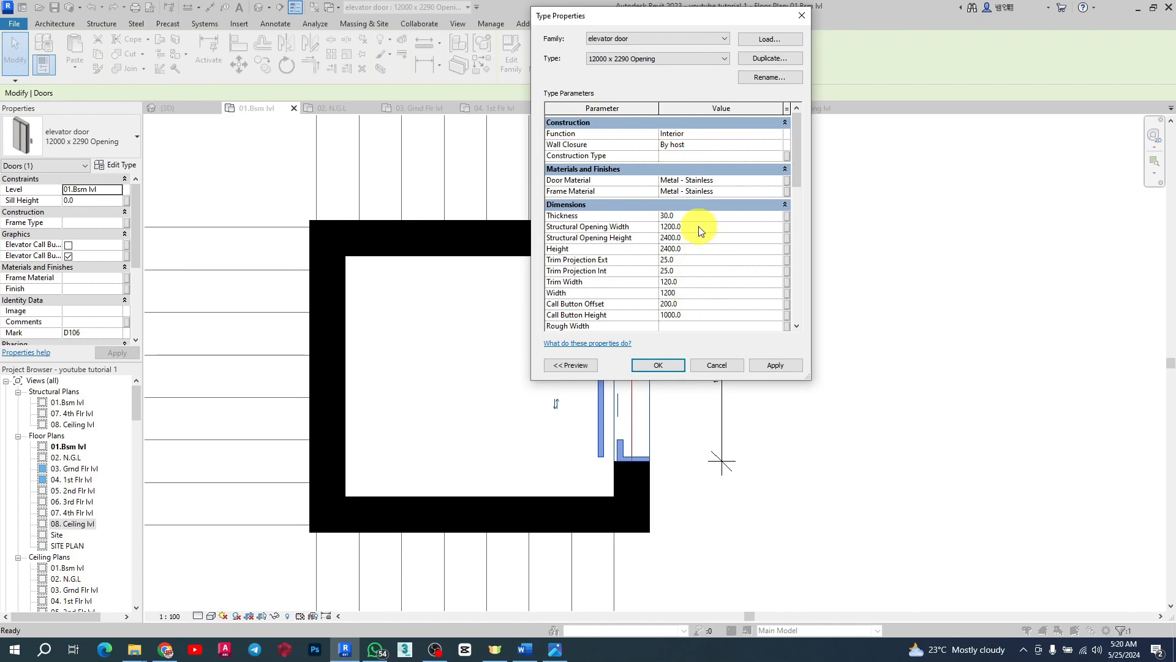
{"action": "left_click_drag", "start_coordinate": [704, 226], "coordinate": [668, 226]}
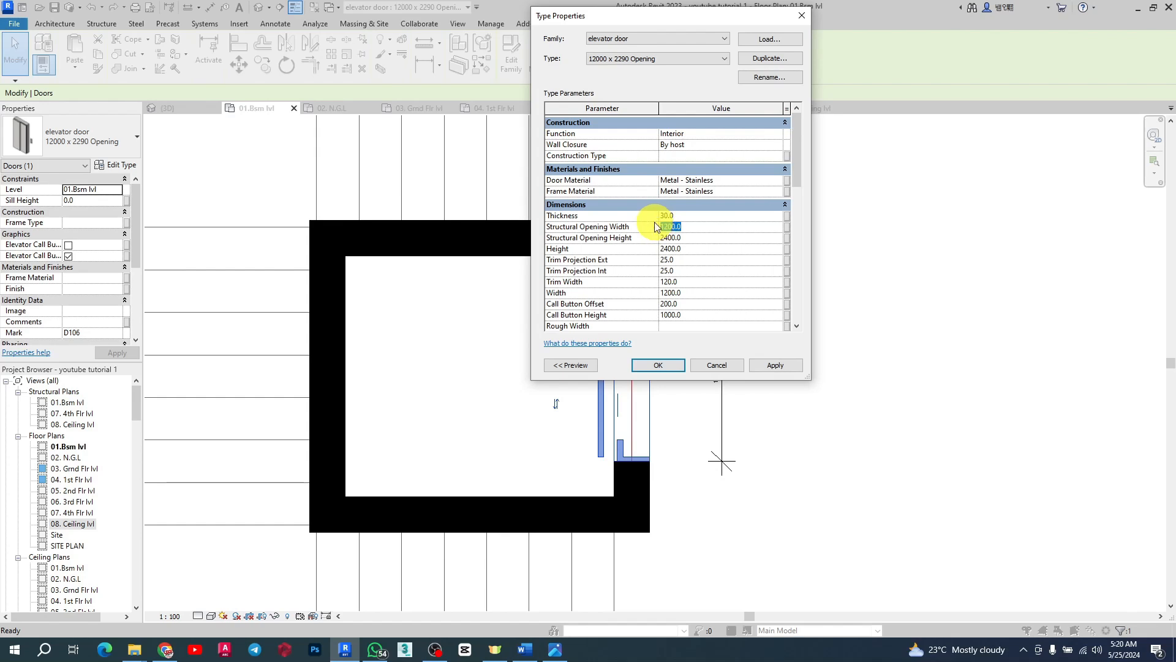
{"action": "type", "text": "1500"}
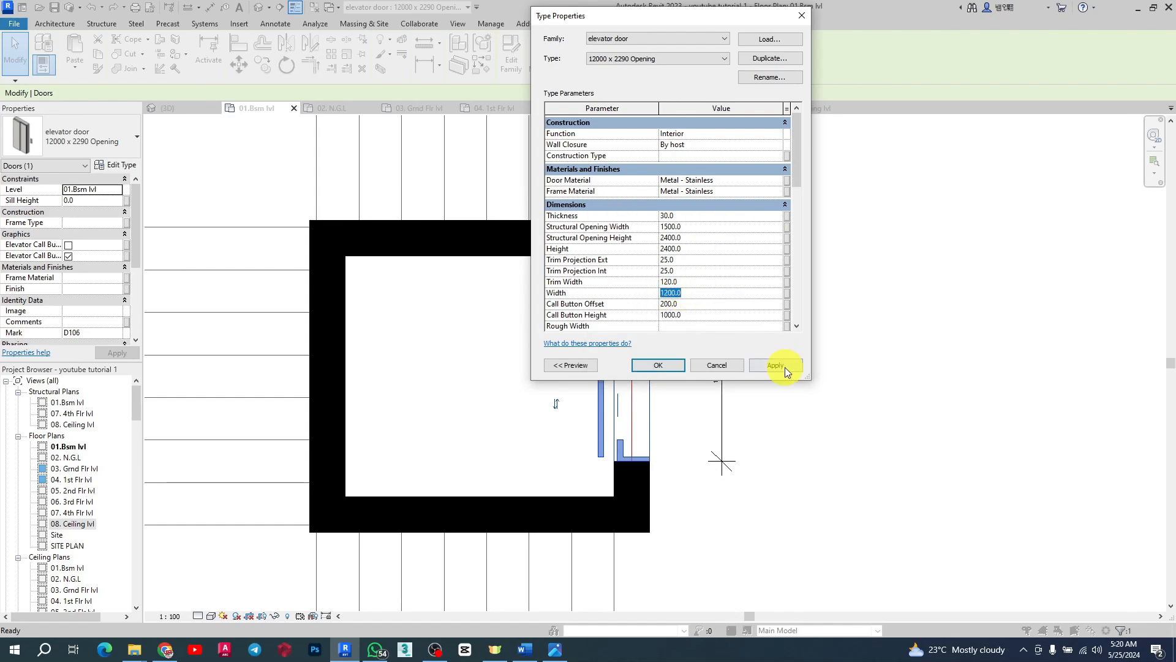
{"action": "left_click", "coordinate": [654, 364]}
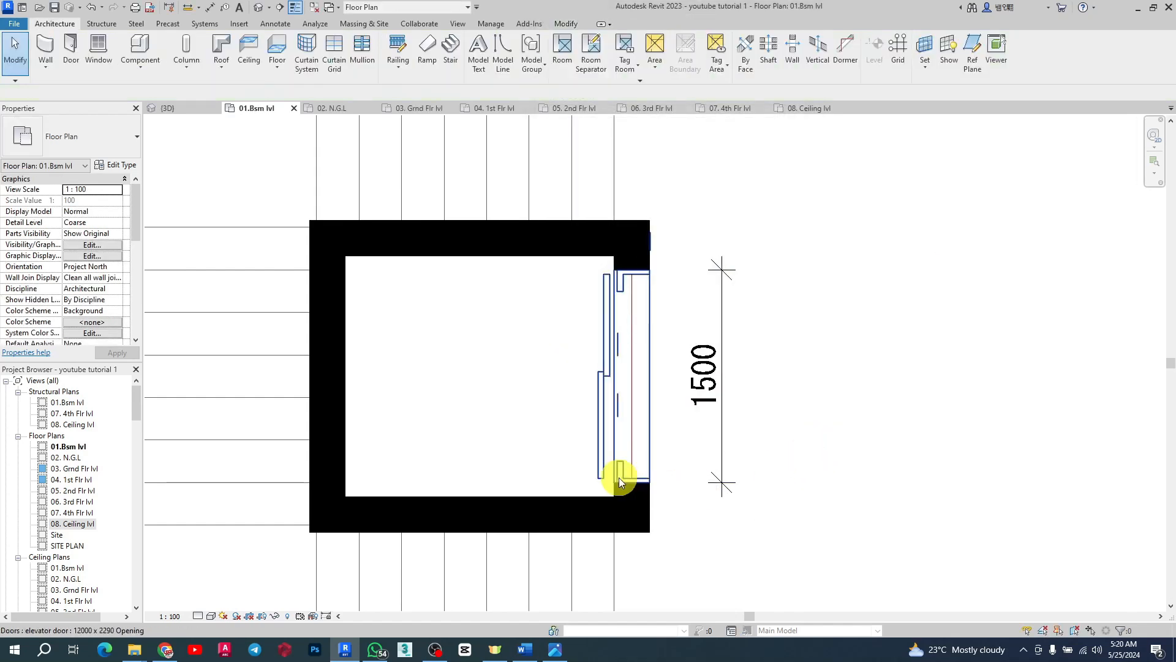
Step: Delete the opening width dimension beside the elevator door
{"action": "scroll", "coordinate": [619, 477], "scroll_direction": "up", "scroll_amount": 2}
{"action": "scroll", "coordinate": [588, 478], "scroll_direction": "down", "scroll_amount": 2}
{"action": "scroll", "coordinate": [625, 257], "scroll_direction": "down", "scroll_amount": 2}
{"action": "scroll", "coordinate": [576, 288], "scroll_direction": "up", "scroll_amount": 4}
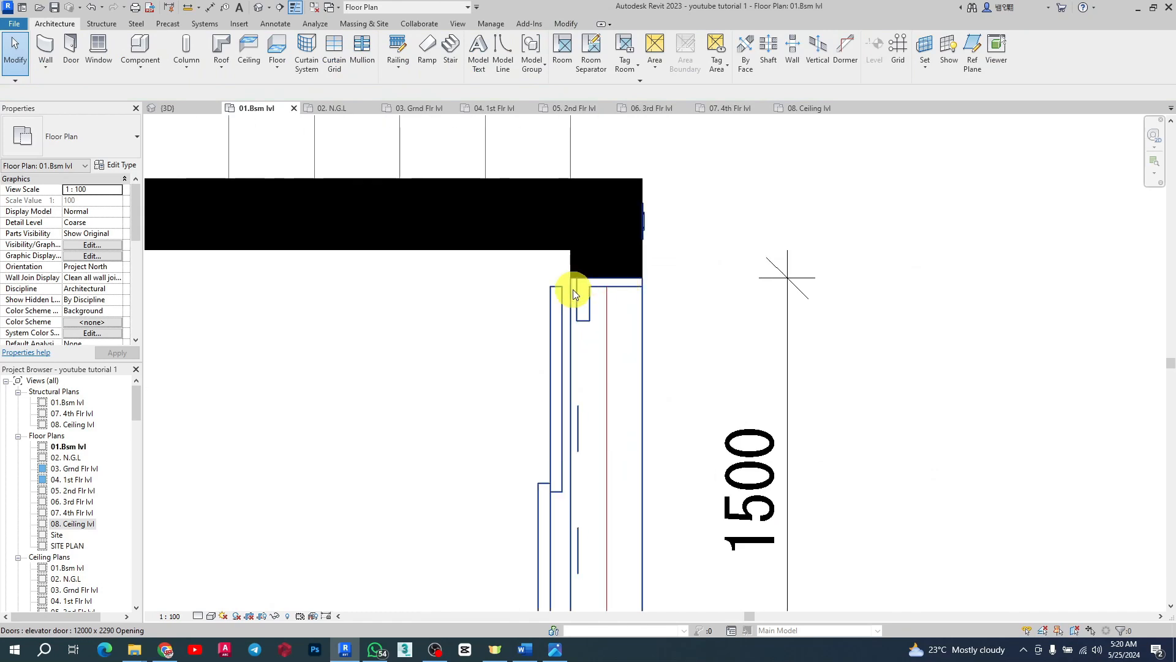
{"action": "scroll", "coordinate": [601, 288], "scroll_direction": "down", "scroll_amount": 3}
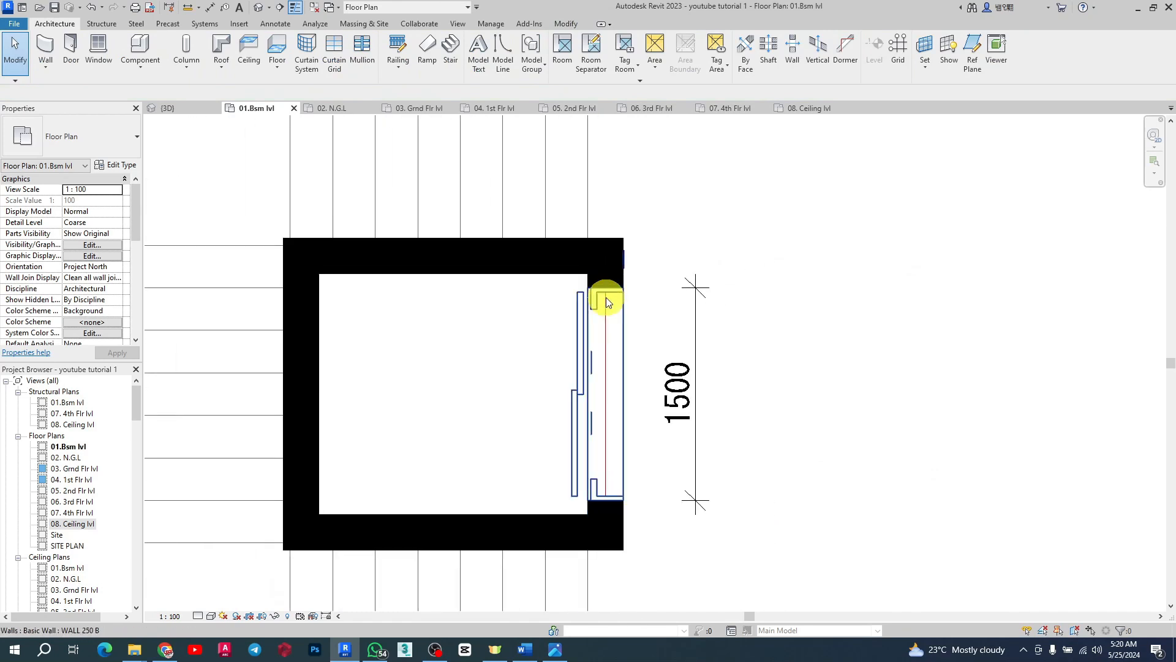
{"action": "left_click", "coordinate": [704, 306]}
{"action": "key", "text": "Delete"}
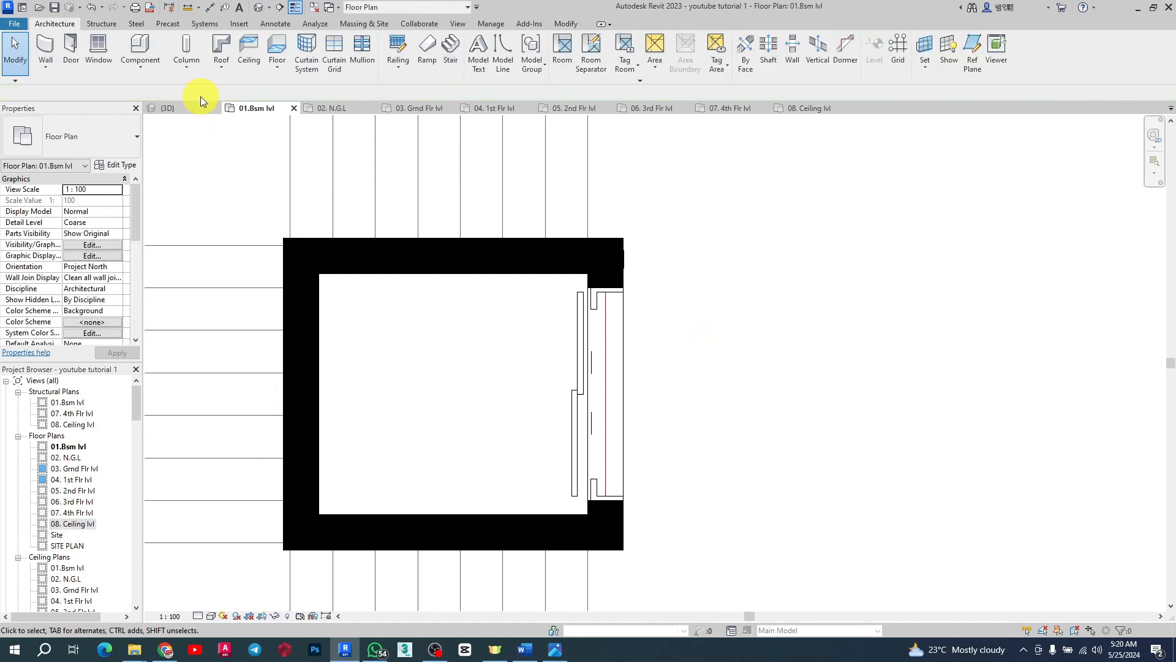
Step: Inspect the resized elevator door in the 3D view
{"action": "left_click", "coordinate": [187, 108]}
{"action": "scroll", "coordinate": [692, 454], "scroll_direction": "down", "scroll_amount": 2}
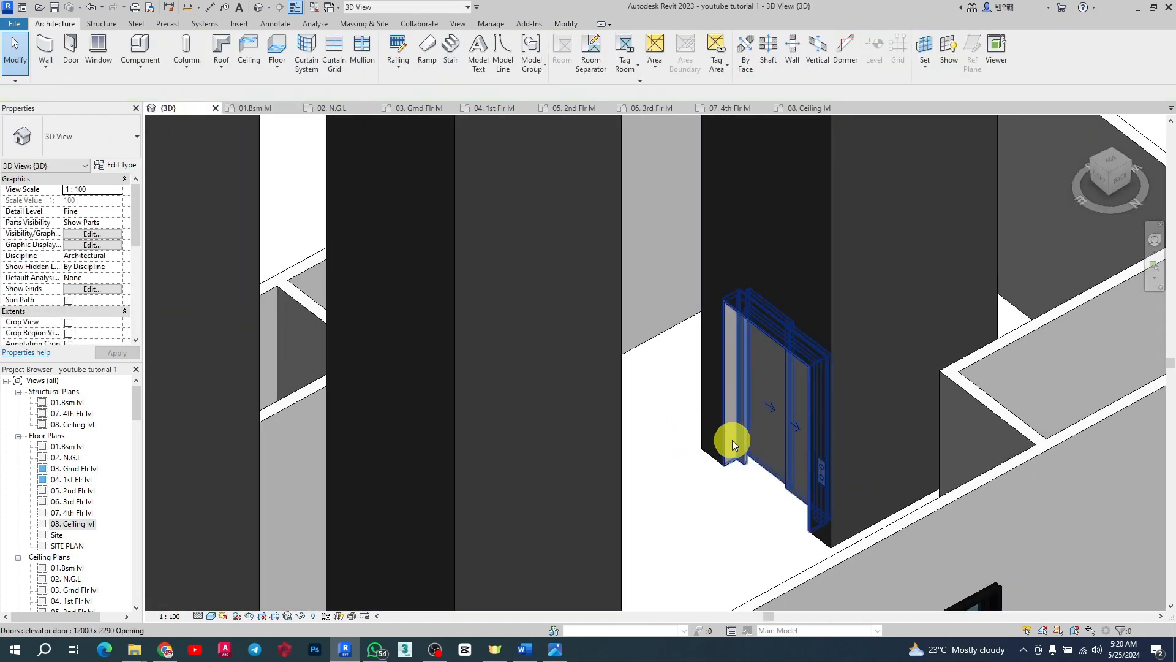
{"action": "middle_click_drag", "start_coordinate": [716, 434], "coordinate": [765, 509], "text": "shift"}
{"action": "scroll", "coordinate": [741, 429], "scroll_direction": "up", "scroll_amount": 7}
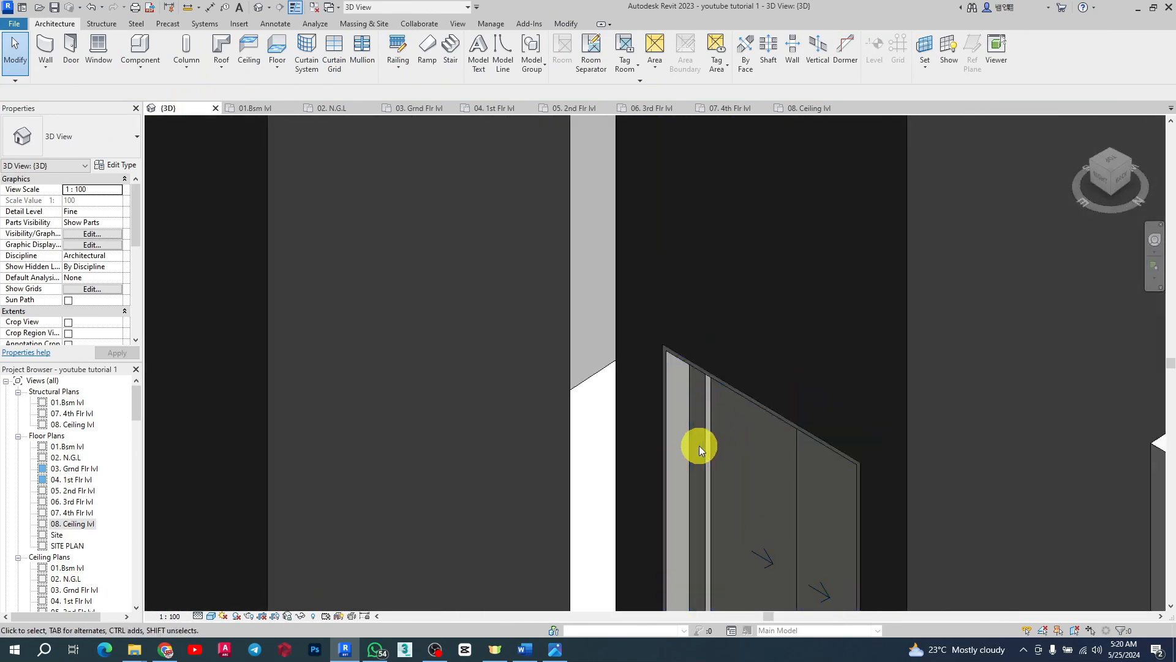
{"action": "scroll", "coordinate": [686, 221], "scroll_direction": "down", "scroll_amount": 5}
{"action": "scroll", "coordinate": [709, 379], "scroll_direction": "up", "scroll_amount": 4}
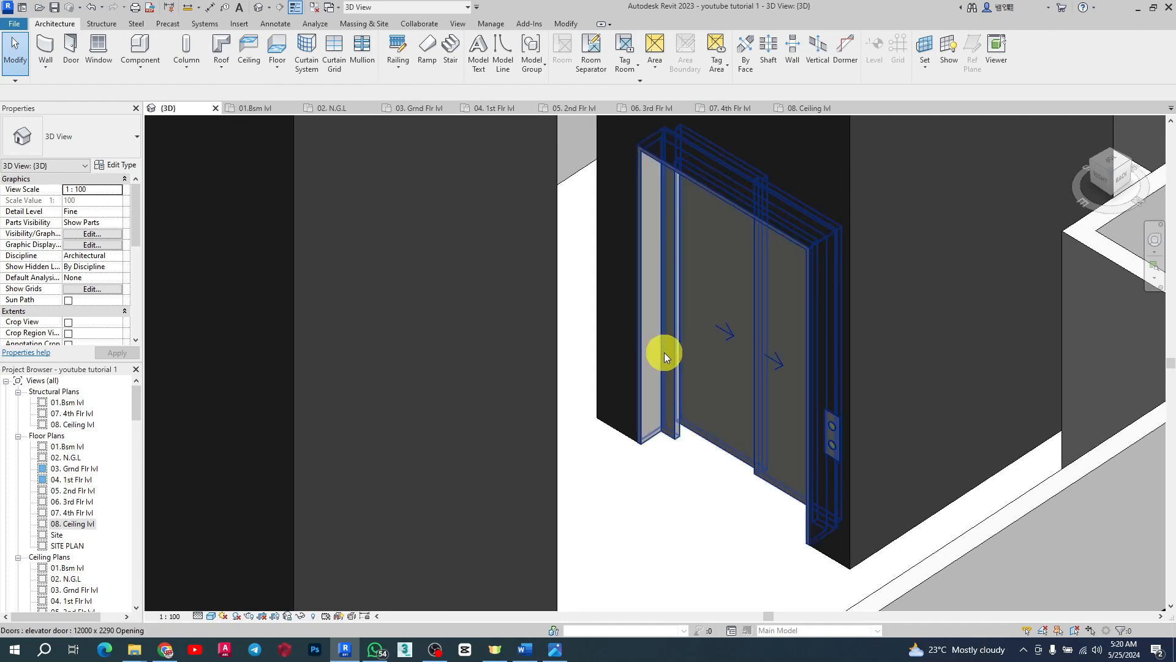
{"action": "middle_click_drag", "start_coordinate": [679, 264], "coordinate": [748, 415], "text": "shift"}
{"action": "scroll", "coordinate": [688, 425], "scroll_direction": "down", "scroll_amount": 8}
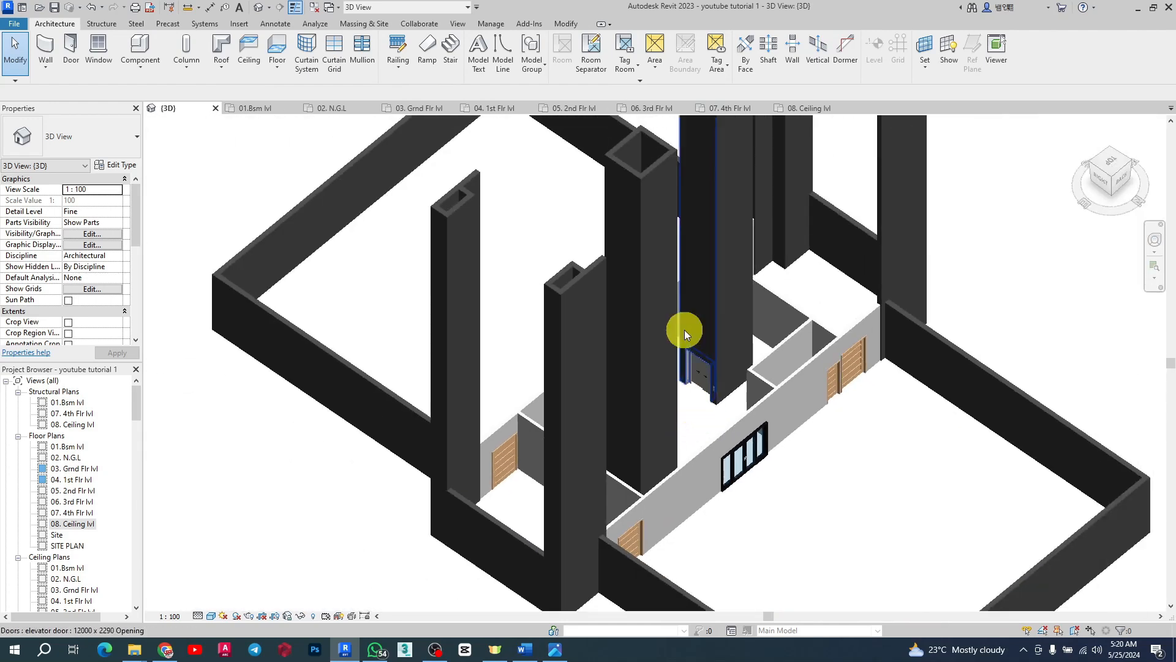
Step: Place another elevator door of the same type on the neighbouring shaft's core wall
{"action": "left_click", "coordinate": [264, 108]}
{"action": "scroll", "coordinate": [790, 382], "scroll_direction": "up", "scroll_amount": 3}
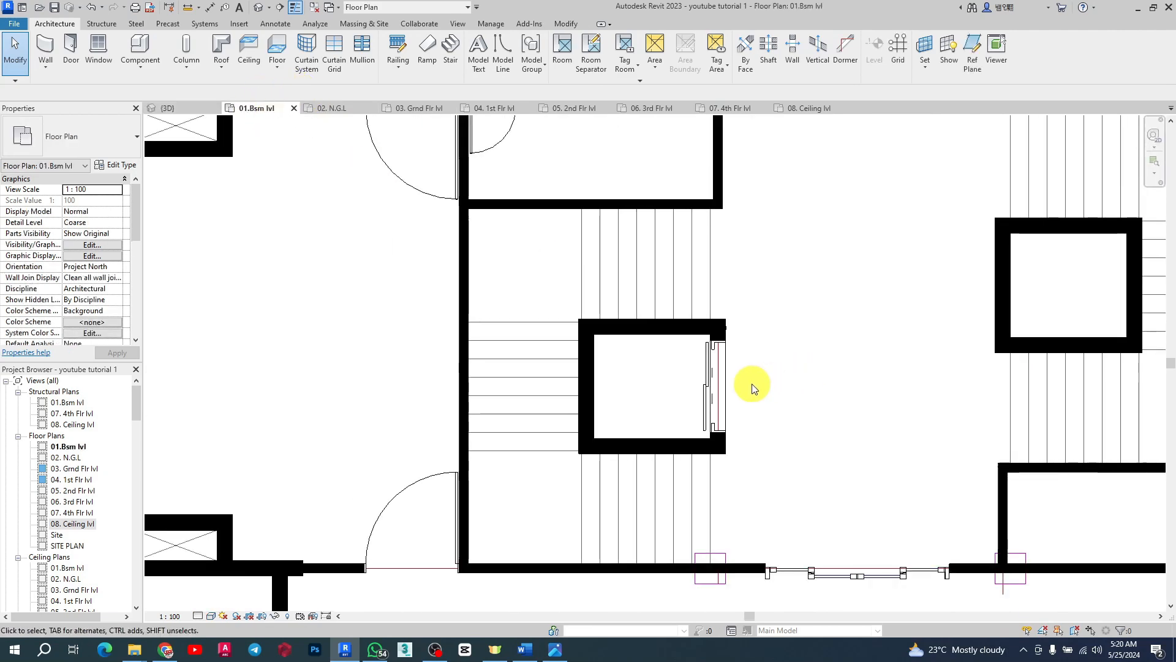
{"action": "left_click", "coordinate": [726, 364]}
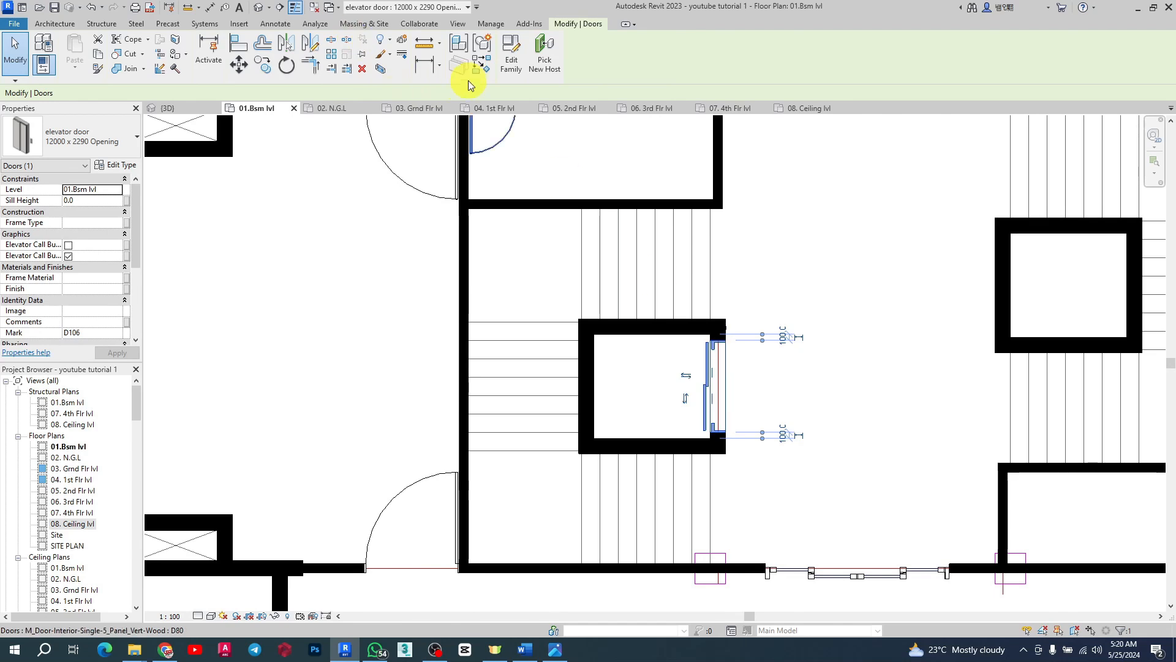
{"action": "left_click", "coordinate": [481, 65]}
{"action": "scroll", "coordinate": [500, 284], "scroll_direction": "down", "scroll_amount": 4}
{"action": "scroll", "coordinate": [691, 294], "scroll_direction": "up", "scroll_amount": 4}
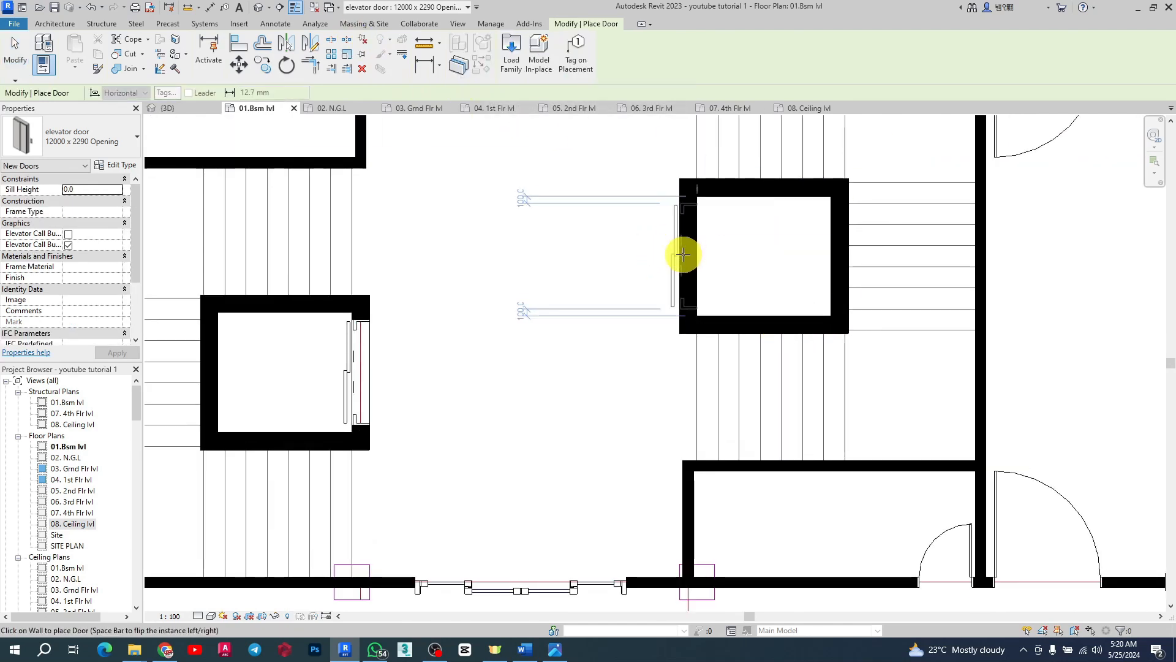
{"action": "scroll", "coordinate": [683, 253], "scroll_direction": "up", "scroll_amount": 3}
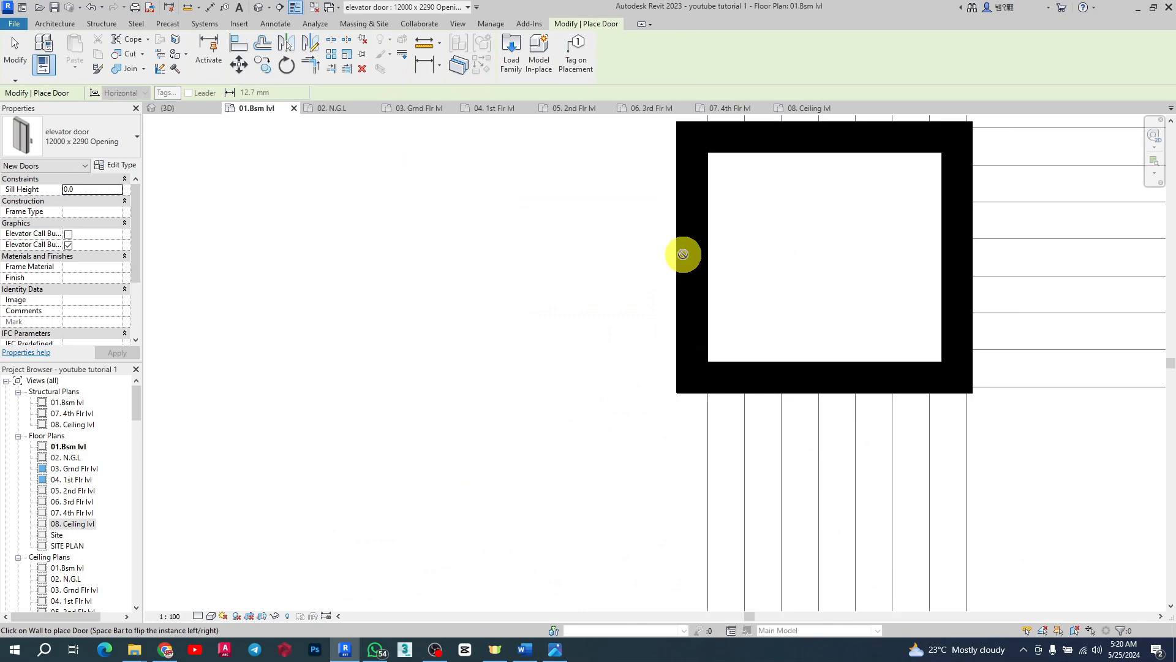
{"action": "left_click", "coordinate": [681, 252]}
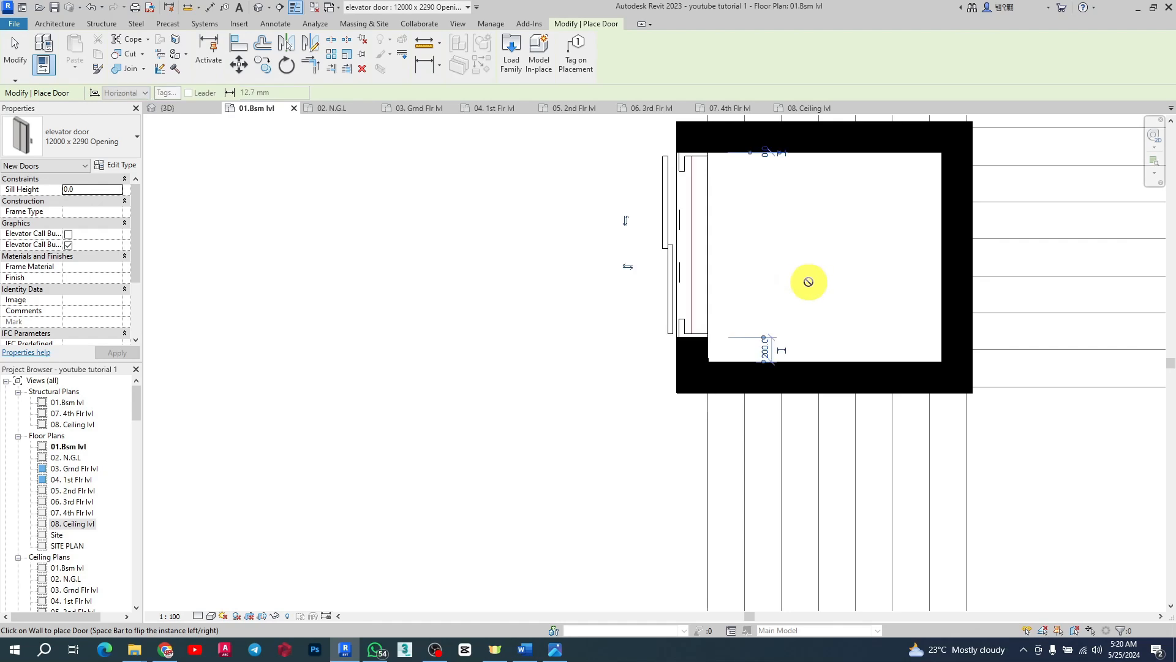
{"action": "key", "text": "Escape"}
{"action": "left_click", "coordinate": [704, 251]}
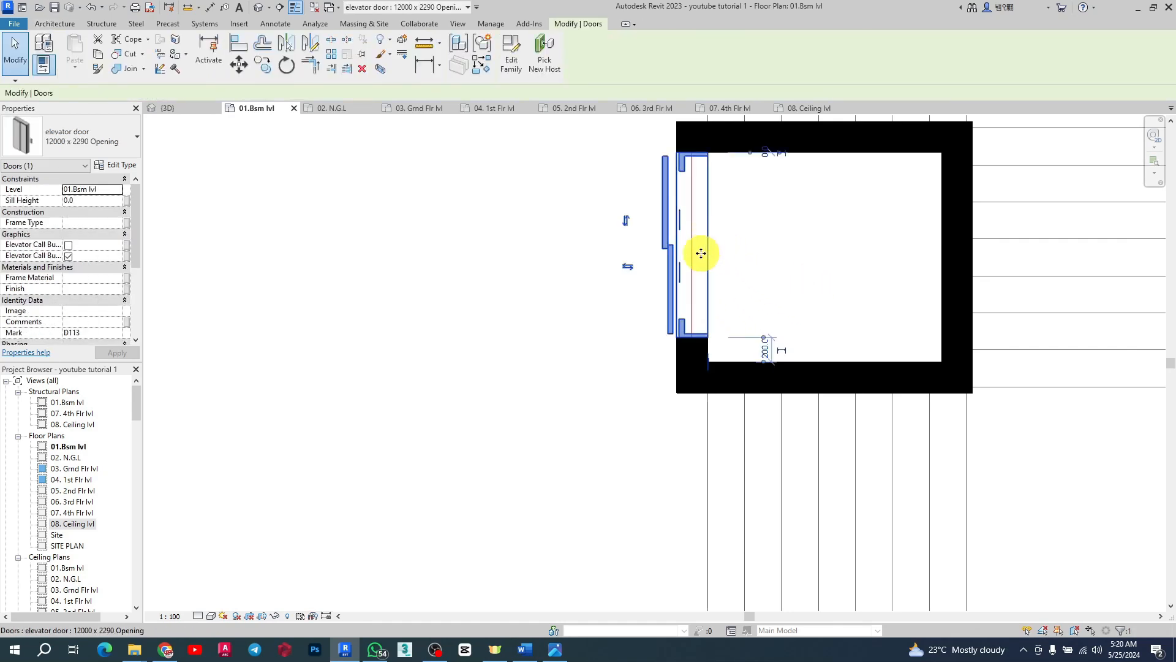
Step: Flip the newly placed elevator door so it faces into the shaft
{"action": "left_click", "coordinate": [635, 267]}
{"action": "left_click_drag", "start_coordinate": [709, 229], "coordinate": [706, 254]}
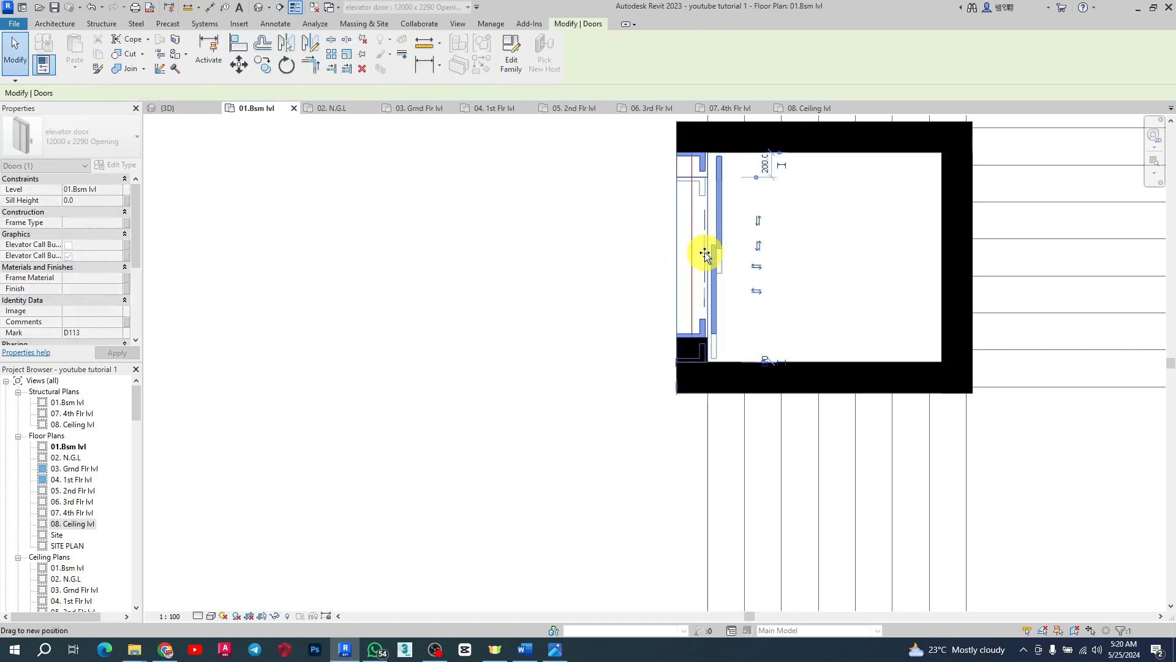
{"action": "left_click", "coordinate": [704, 268]}
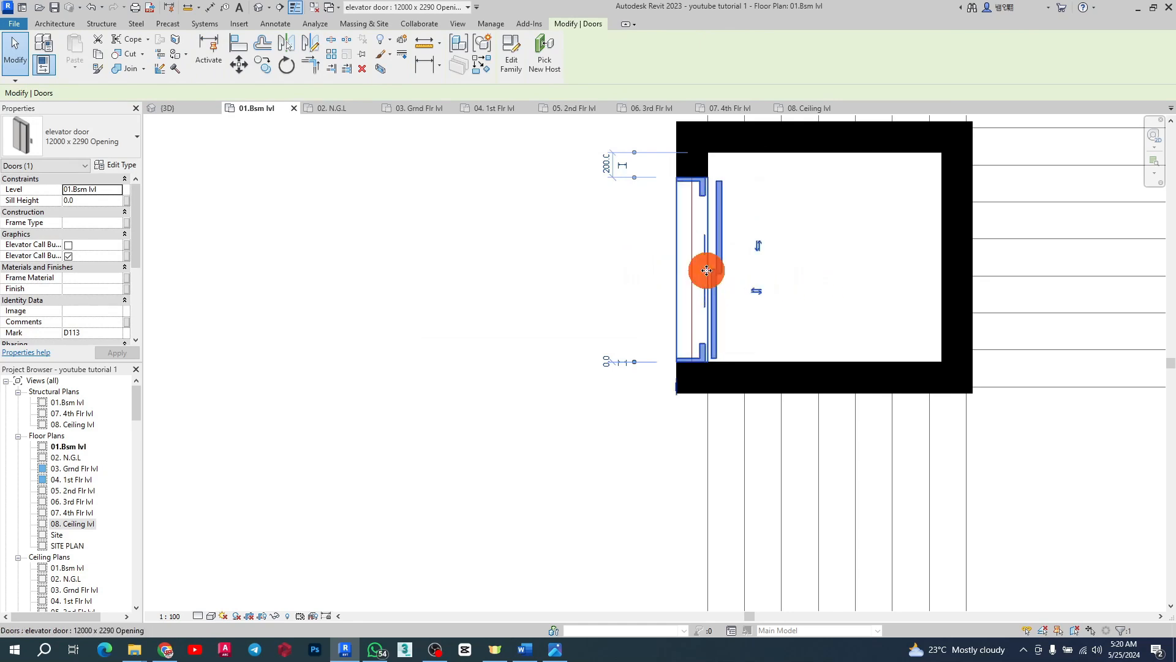
{"action": "key", "text": "ctrl+z"}
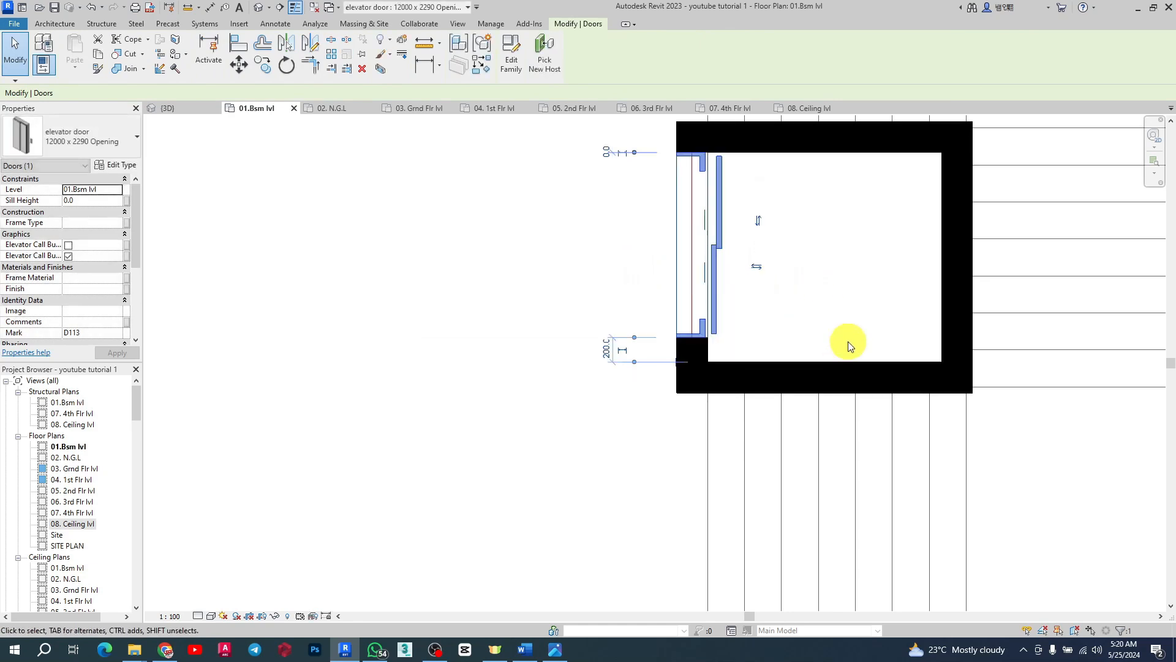
Step: Set the elevator door's clearance from the wall opening end to 100 on both sides
{"action": "scroll", "coordinate": [760, 238], "scroll_direction": "up", "scroll_amount": 1}
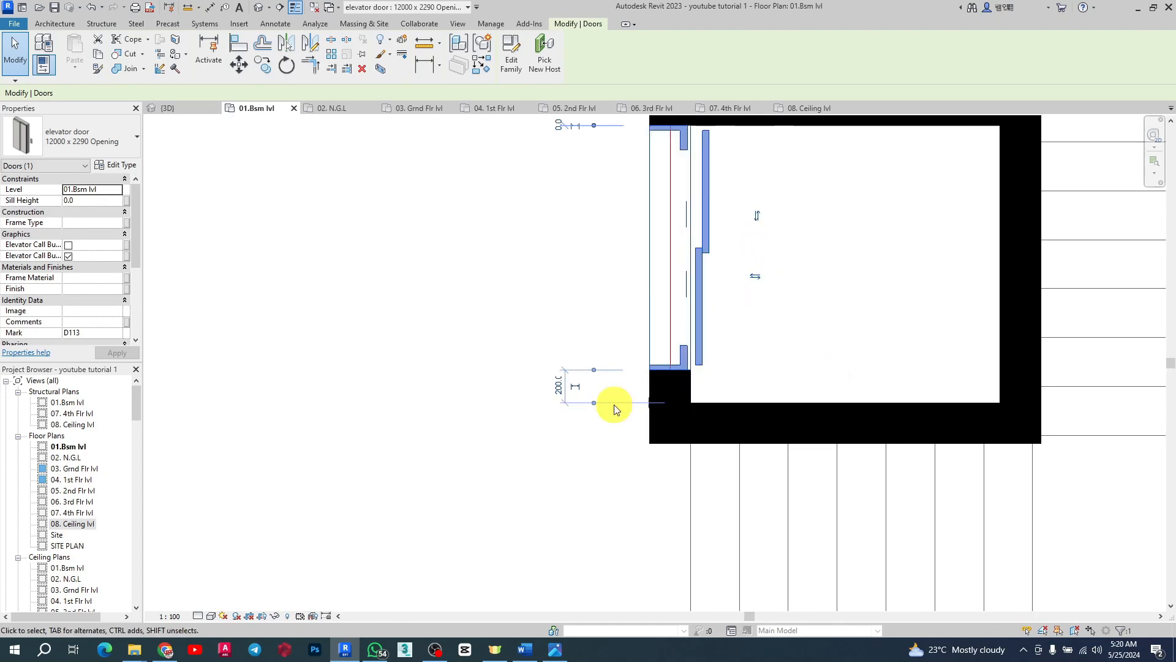
{"action": "scroll", "coordinate": [560, 397], "scroll_direction": "down", "scroll_amount": 1}
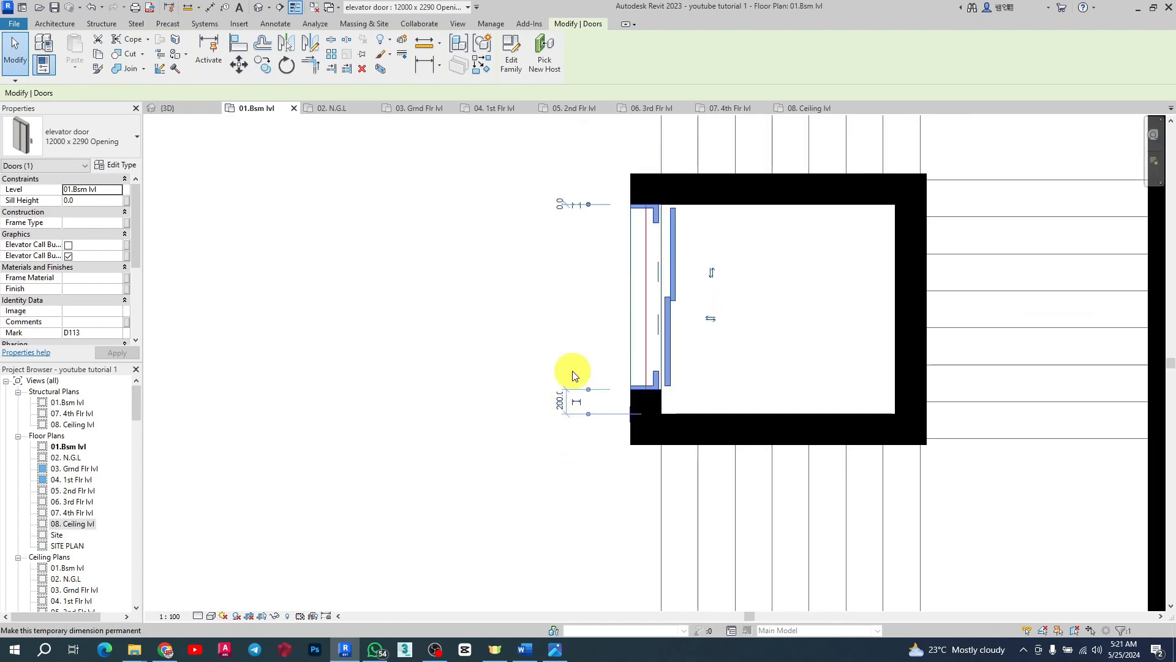
{"action": "left_click", "coordinate": [562, 405]}
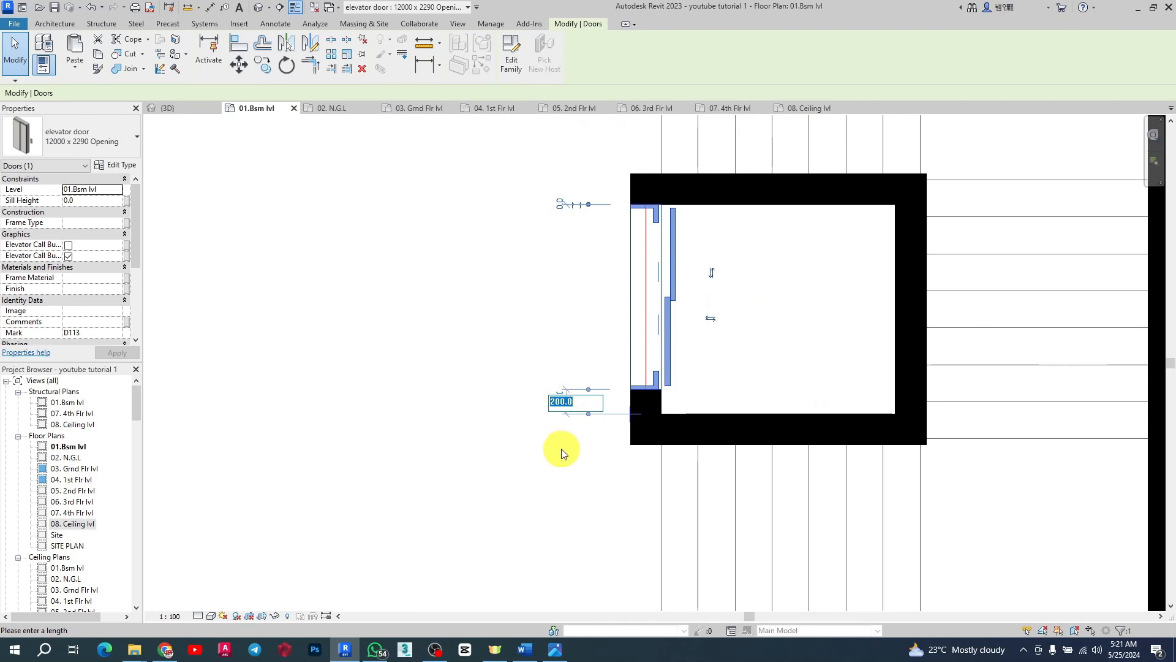
{"action": "type", "text": "100"}
{"action": "key", "text": "Return"}
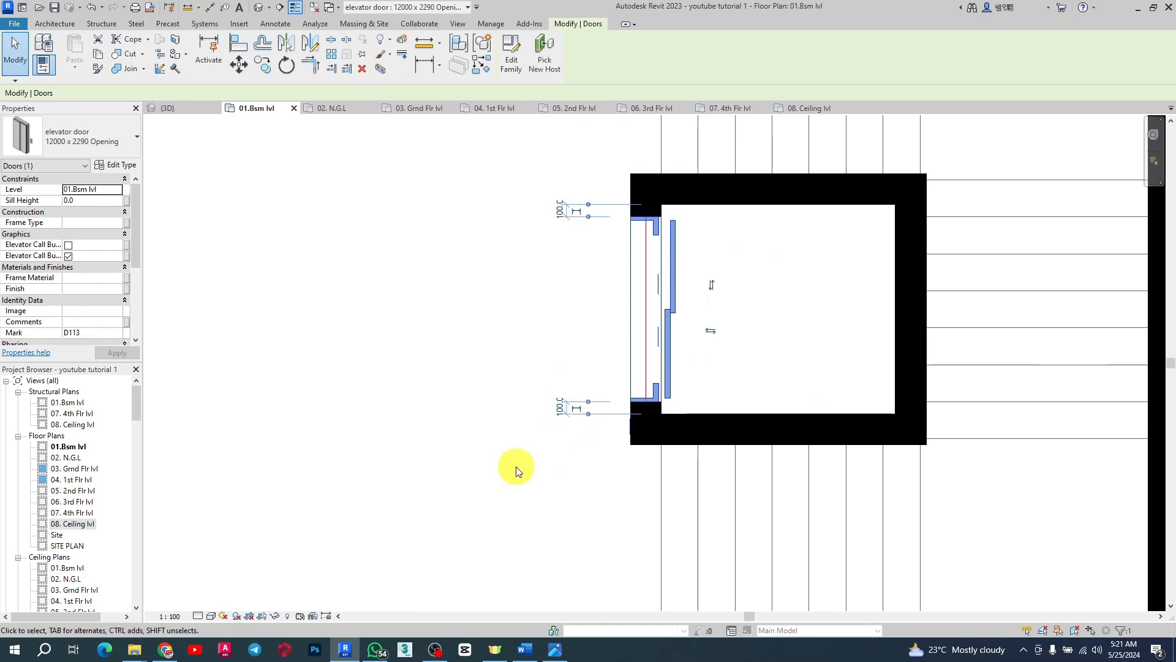
Step: Select both elevator doors and copy them to the clipboard
{"action": "scroll", "coordinate": [790, 306], "scroll_direction": "down", "scroll_amount": 2}
{"action": "scroll", "coordinate": [422, 432], "scroll_direction": "up", "scroll_amount": 2}
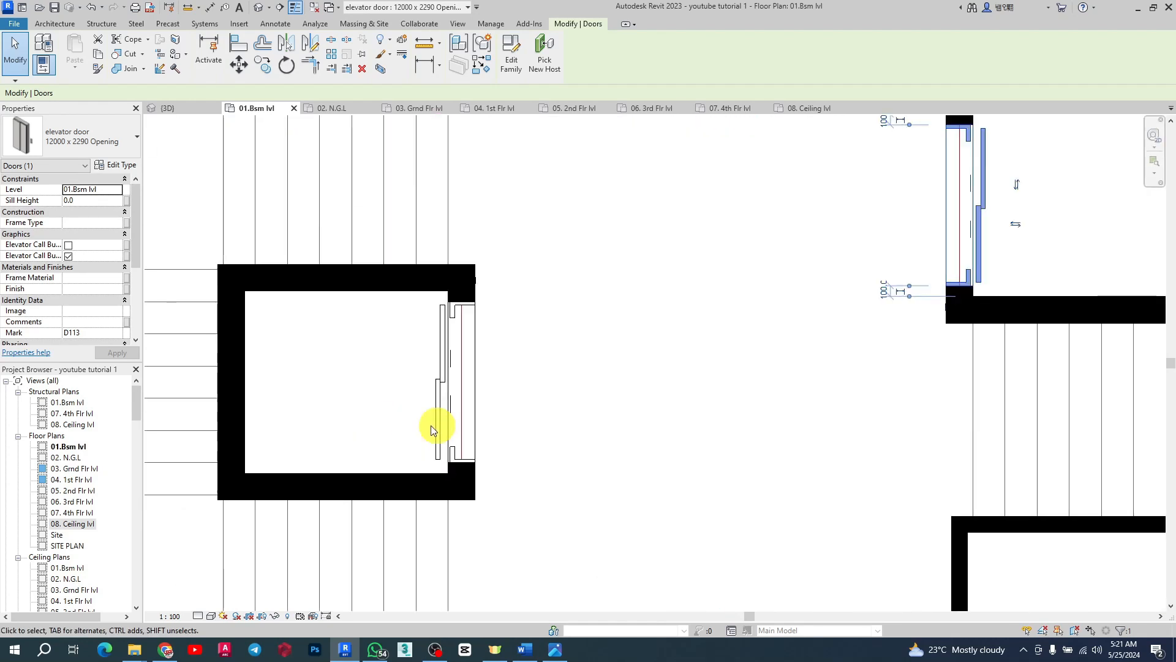
{"action": "left_click", "coordinate": [473, 385]}
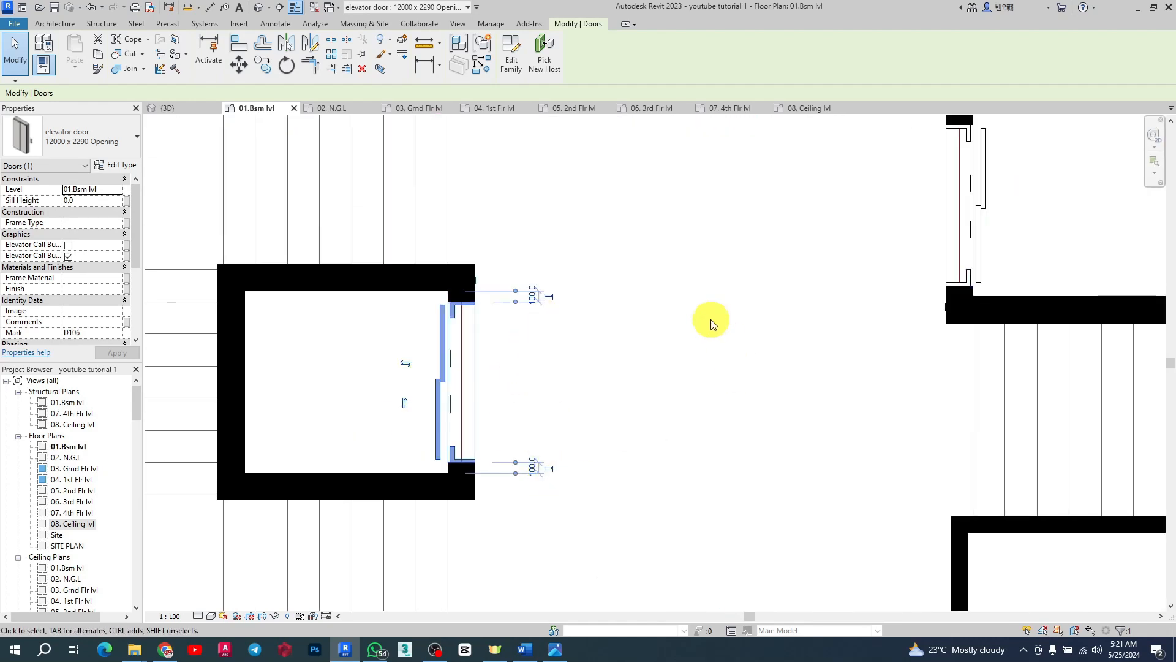
{"action": "scroll", "coordinate": [655, 275], "scroll_direction": "down", "scroll_amount": 2}
{"action": "left_click", "coordinate": [826, 240]}
{"action": "left_click", "coordinate": [807, 250]}
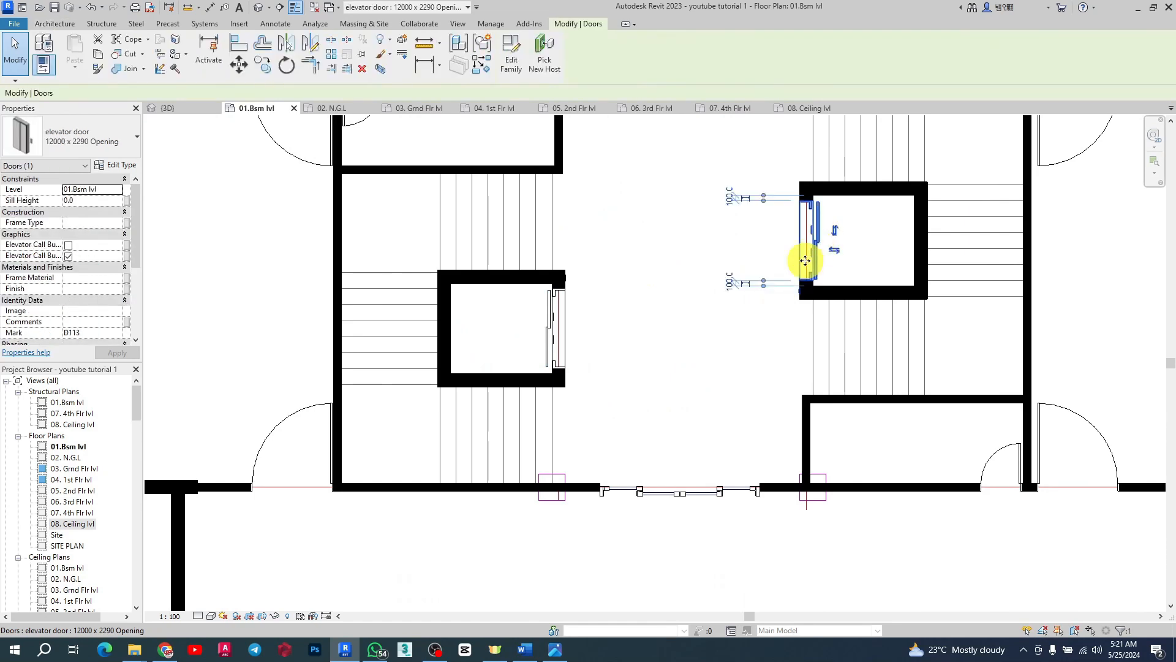
{"action": "left_click", "coordinate": [560, 314], "text": "ctrl"}
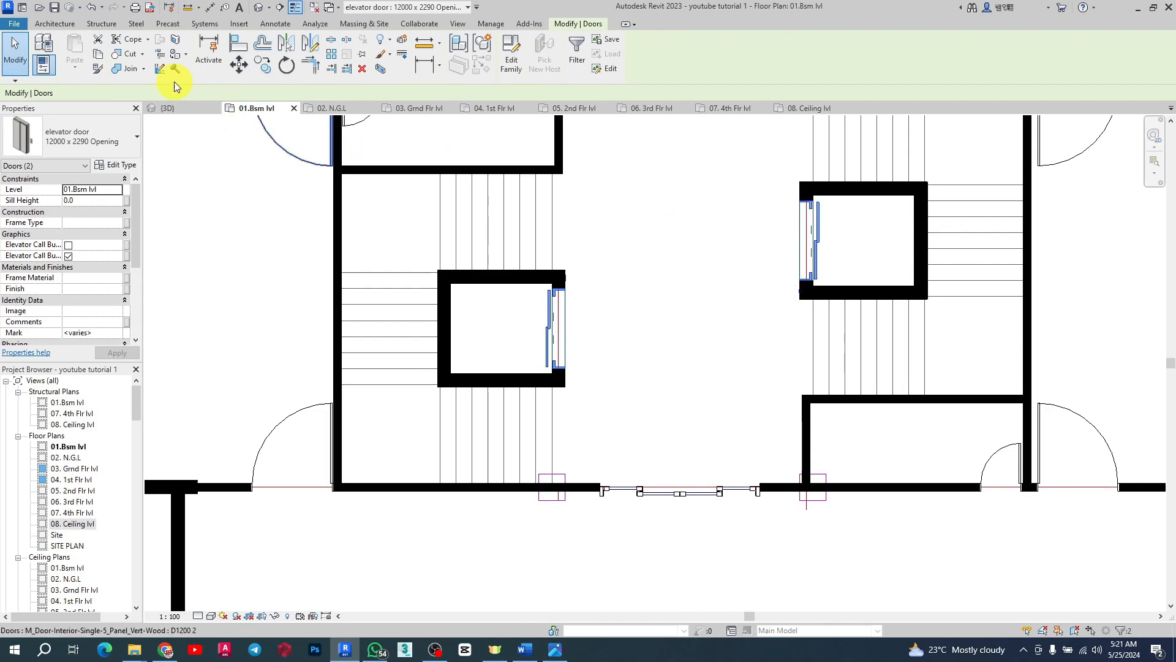
{"action": "left_click", "coordinate": [98, 55]}
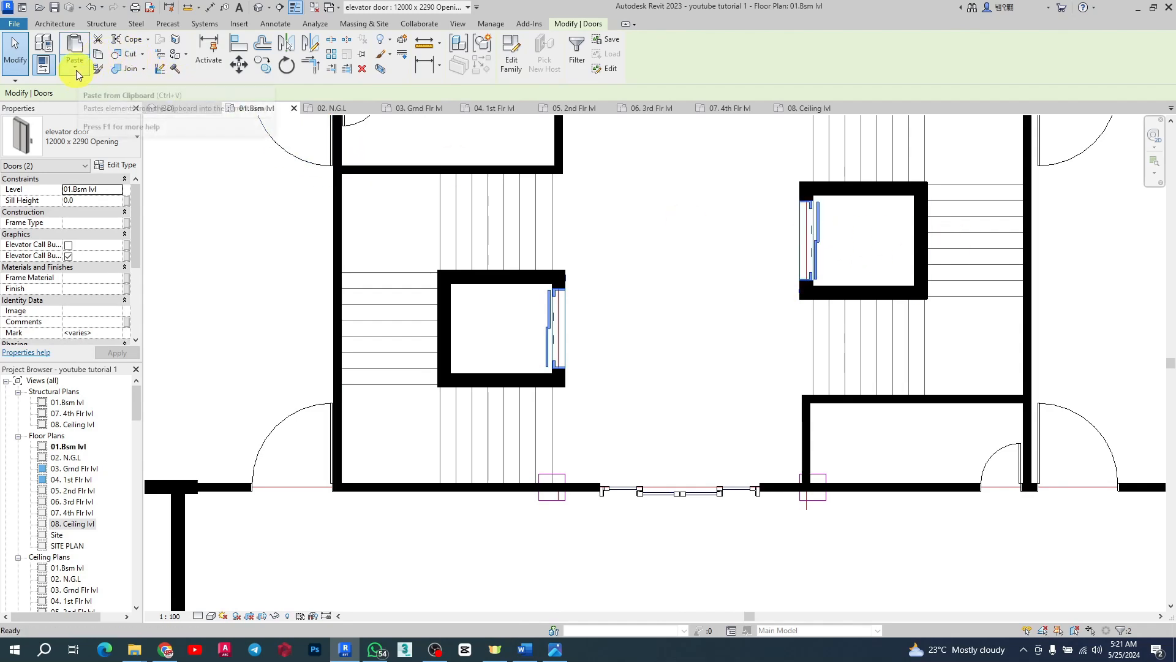
Step: Paste the elevator doors aligned to levels 03. Grnd Flr lvl through 07. 4th Flr lvl
{"action": "left_click", "coordinate": [77, 72]}
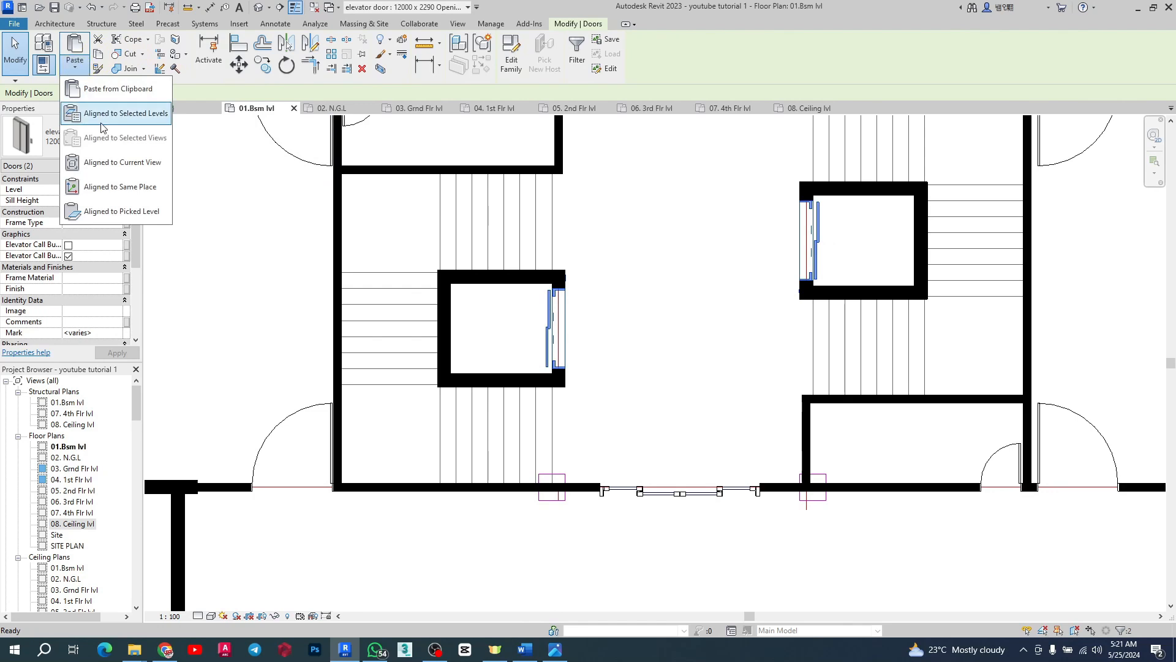
{"action": "left_click", "coordinate": [125, 113]}
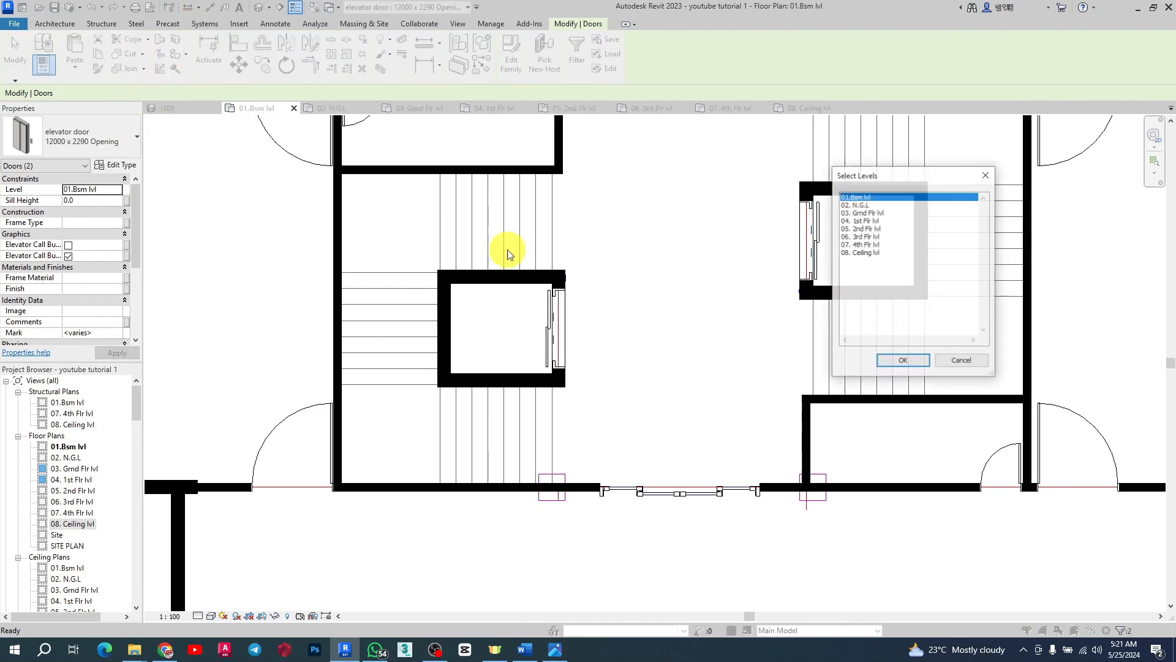
{"action": "left_click", "coordinate": [871, 213]}
{"action": "left_click", "coordinate": [871, 221], "text": "ctrl"}
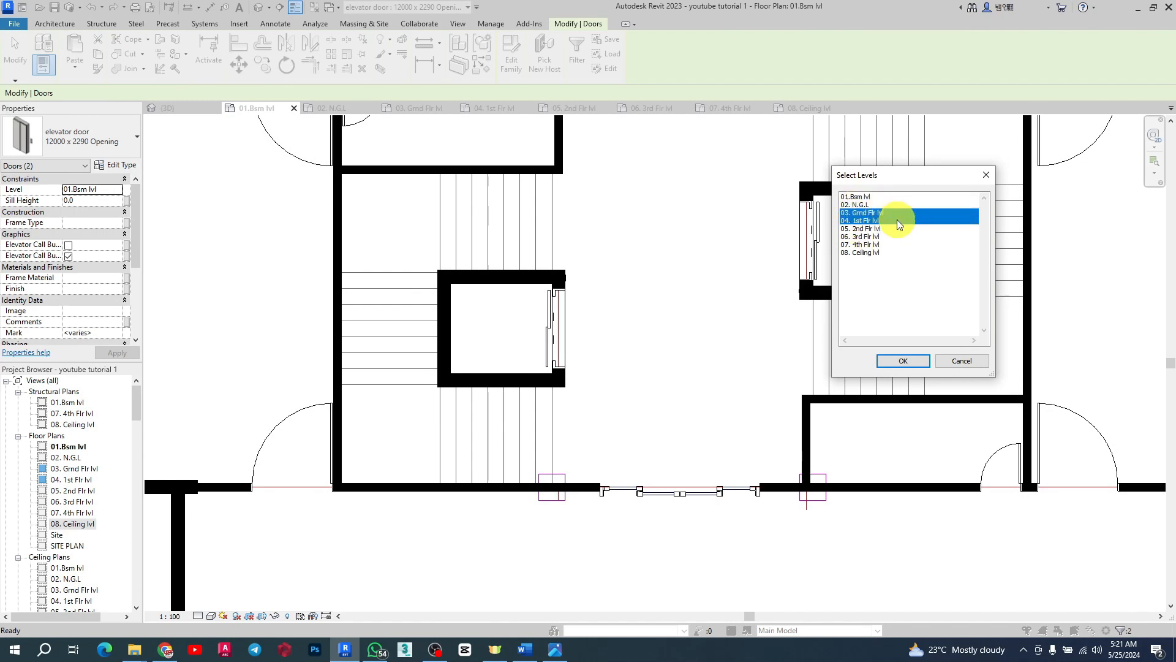
{"action": "left_click", "coordinate": [866, 229], "text": "ctrl"}
{"action": "left_click", "coordinate": [864, 237], "text": "ctrl"}
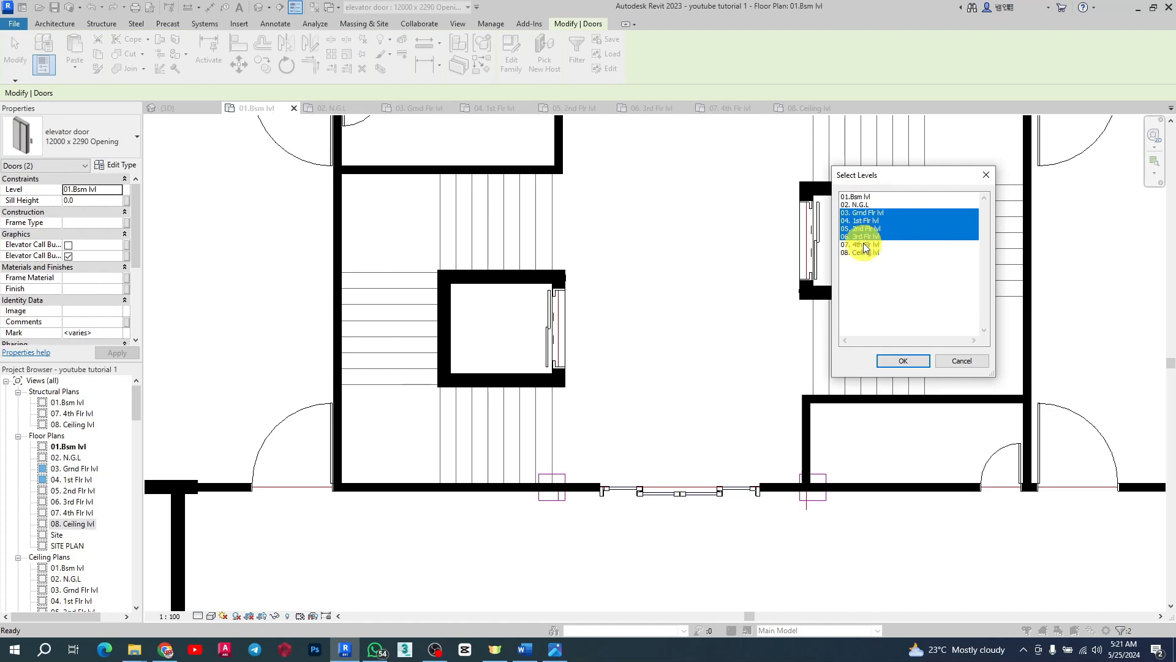
{"action": "left_click", "coordinate": [863, 245], "text": "ctrl"}
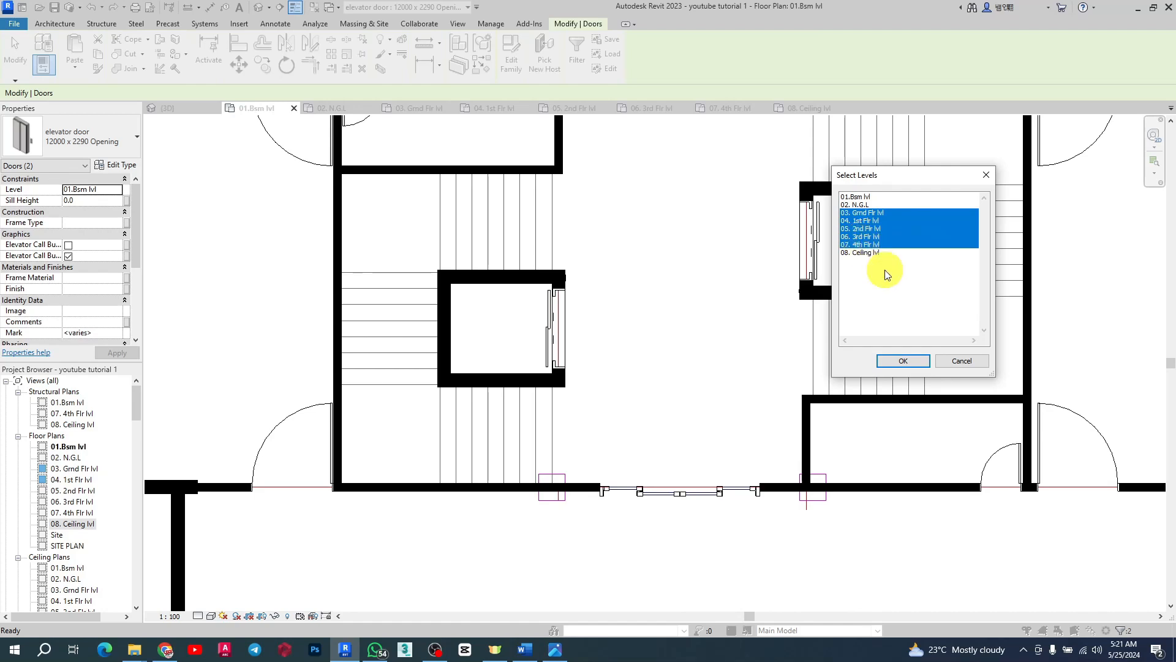
{"action": "left_click", "coordinate": [902, 360]}
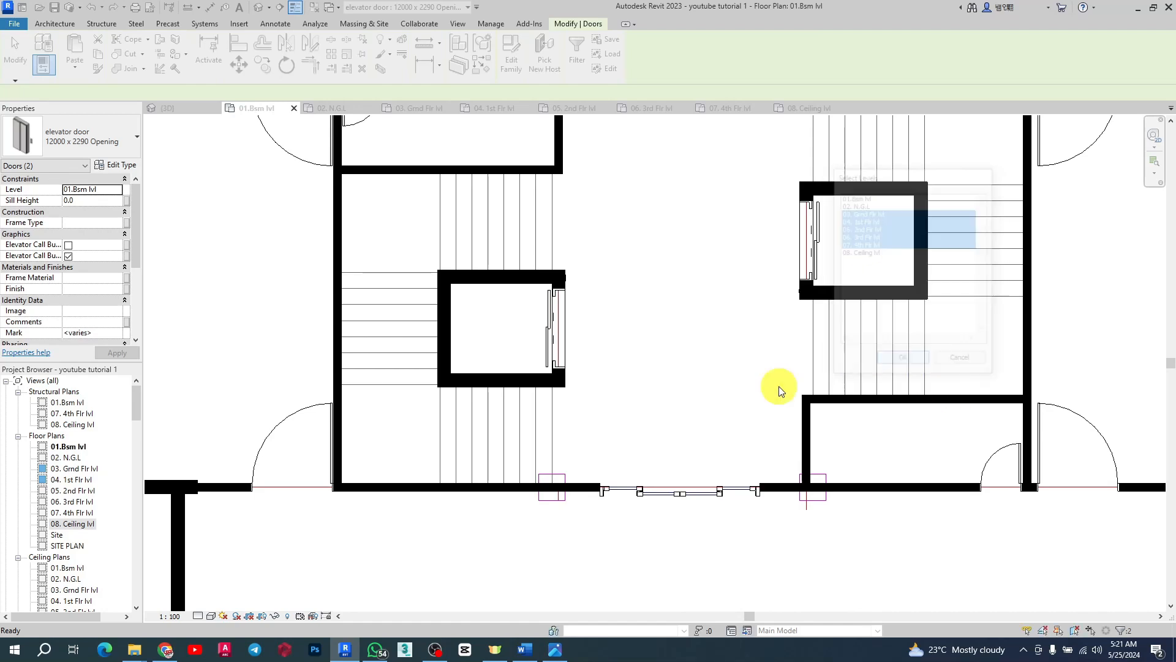
Step: Inspect the copied elevator doors up the shaft walls in the 3D view
{"action": "left_click", "coordinate": [175, 110]}
{"action": "scroll", "coordinate": [693, 453], "scroll_direction": "down", "scroll_amount": 2}
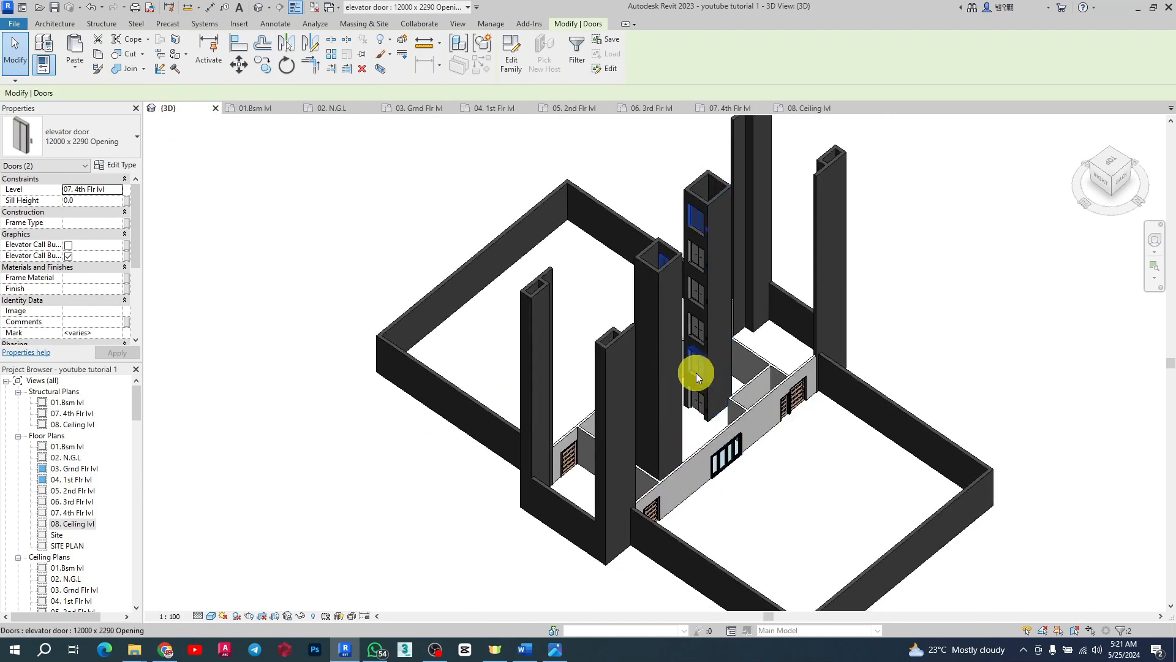
{"action": "middle_click_drag", "start_coordinate": [696, 377], "coordinate": [611, 320], "text": "shift"}
{"action": "scroll", "coordinate": [777, 194], "scroll_direction": "up", "scroll_amount": 5}
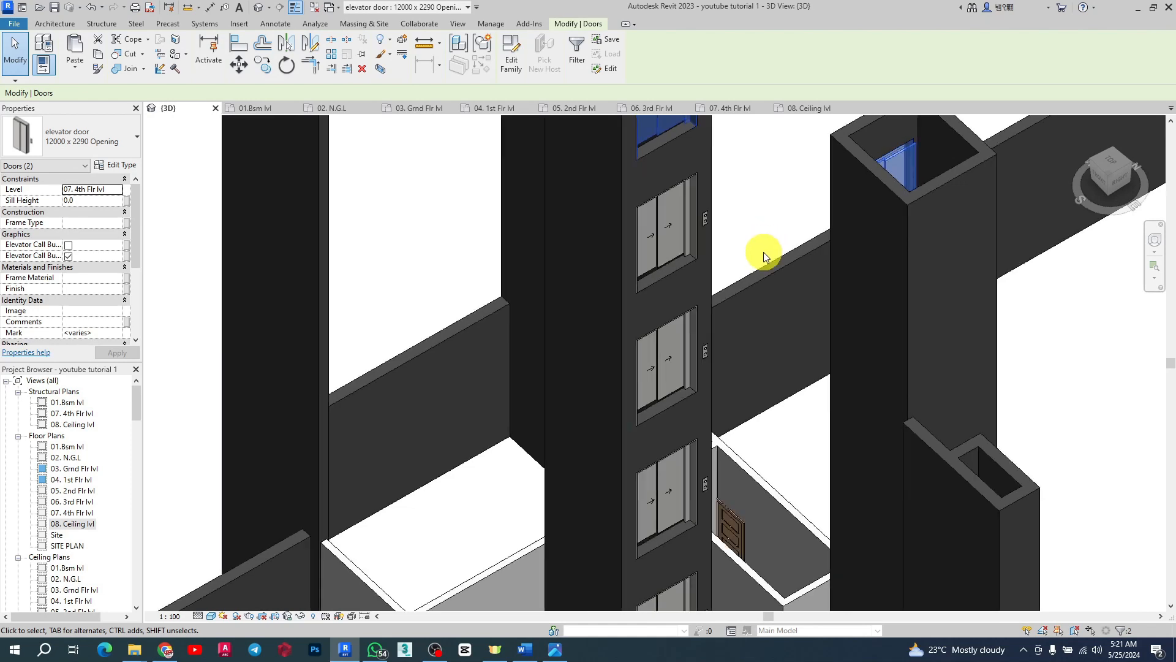
{"action": "left_click", "coordinate": [763, 252]}
{"action": "scroll", "coordinate": [660, 221], "scroll_direction": "up", "scroll_amount": 3}
{"action": "scroll", "coordinate": [704, 255], "scroll_direction": "down", "scroll_amount": 6}
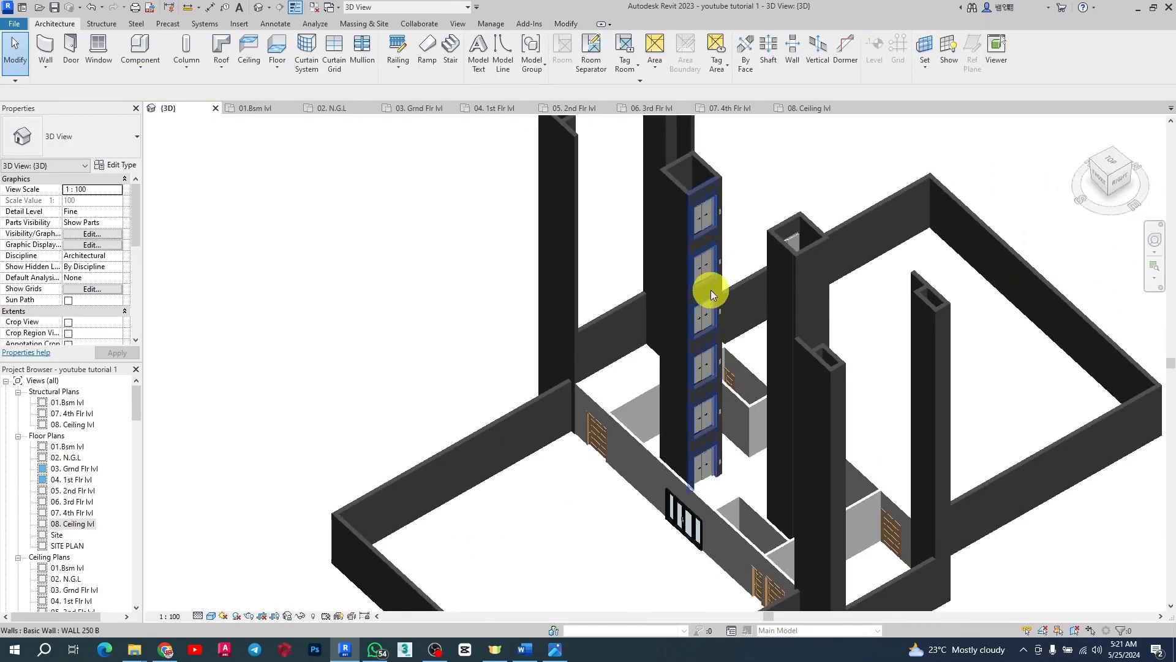
{"action": "scroll", "coordinate": [722, 399], "scroll_direction": "up", "scroll_amount": 3}
{"action": "scroll", "coordinate": [643, 226], "scroll_direction": "down", "scroll_amount": 5}
{"action": "scroll", "coordinate": [627, 296], "scroll_direction": "up", "scroll_amount": 2}
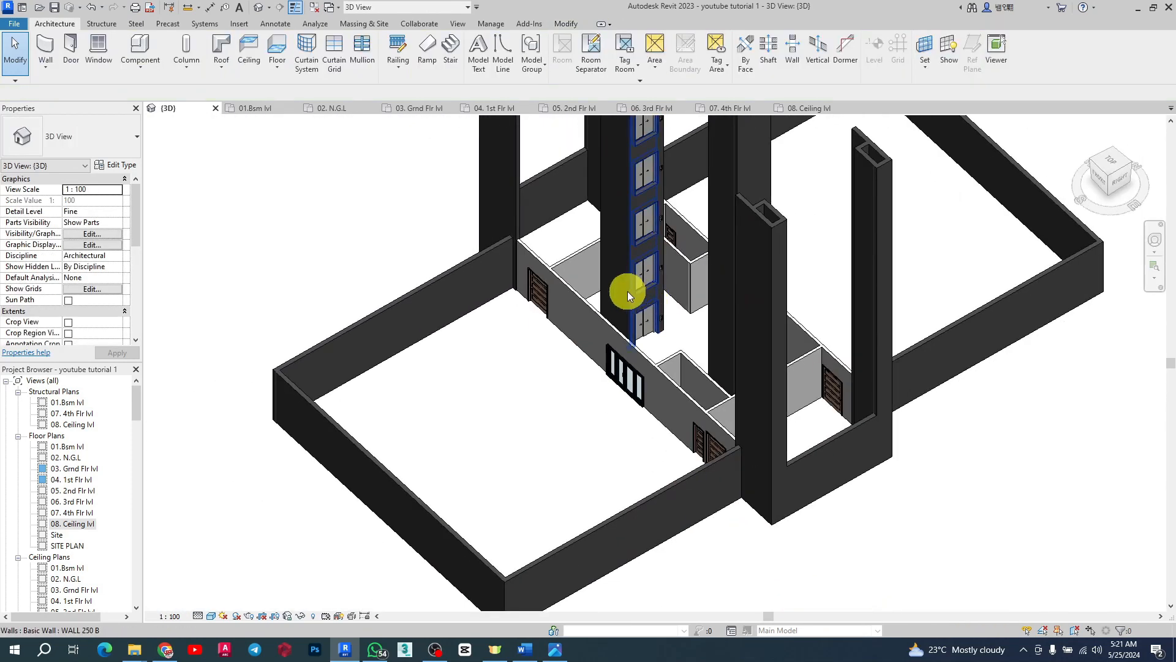
{"action": "scroll", "coordinate": [612, 279], "scroll_direction": "down", "scroll_amount": 3}
{"action": "middle_click_drag", "start_coordinate": [583, 262], "coordinate": [903, 249], "text": "shift"}
{"action": "scroll", "coordinate": [873, 372], "scroll_direction": "down", "scroll_amount": 2}
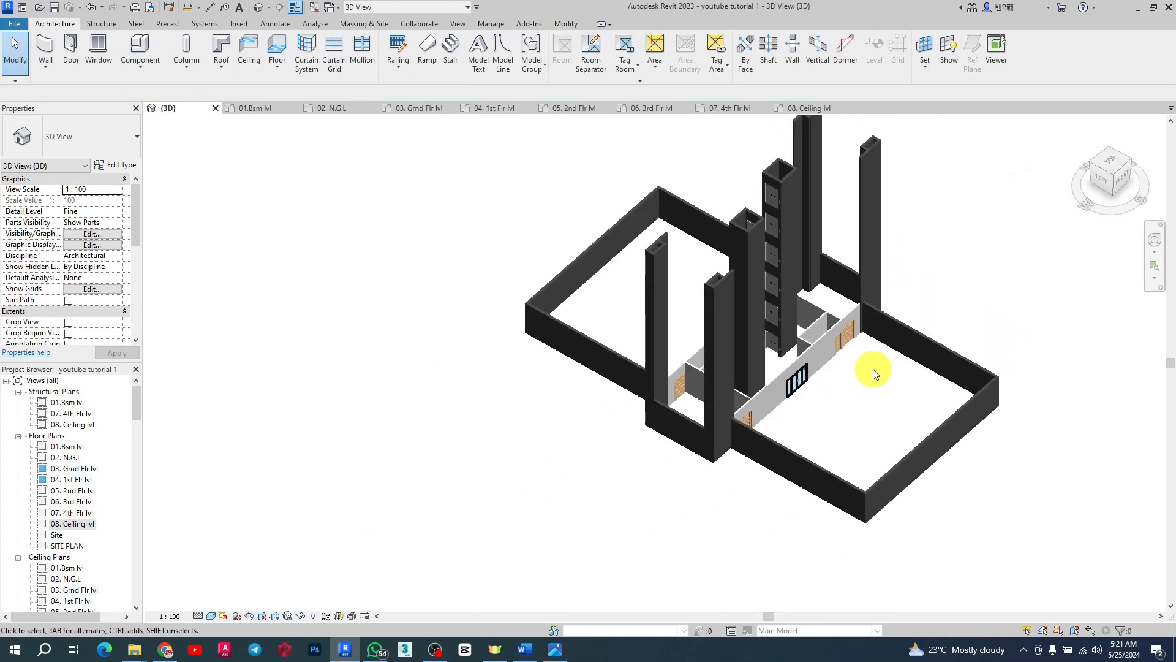
{"action": "middle_click_drag", "start_coordinate": [873, 372], "coordinate": [656, 249], "text": "shift"}
{"action": "scroll", "coordinate": [705, 412], "scroll_direction": "up", "scroll_amount": 4}
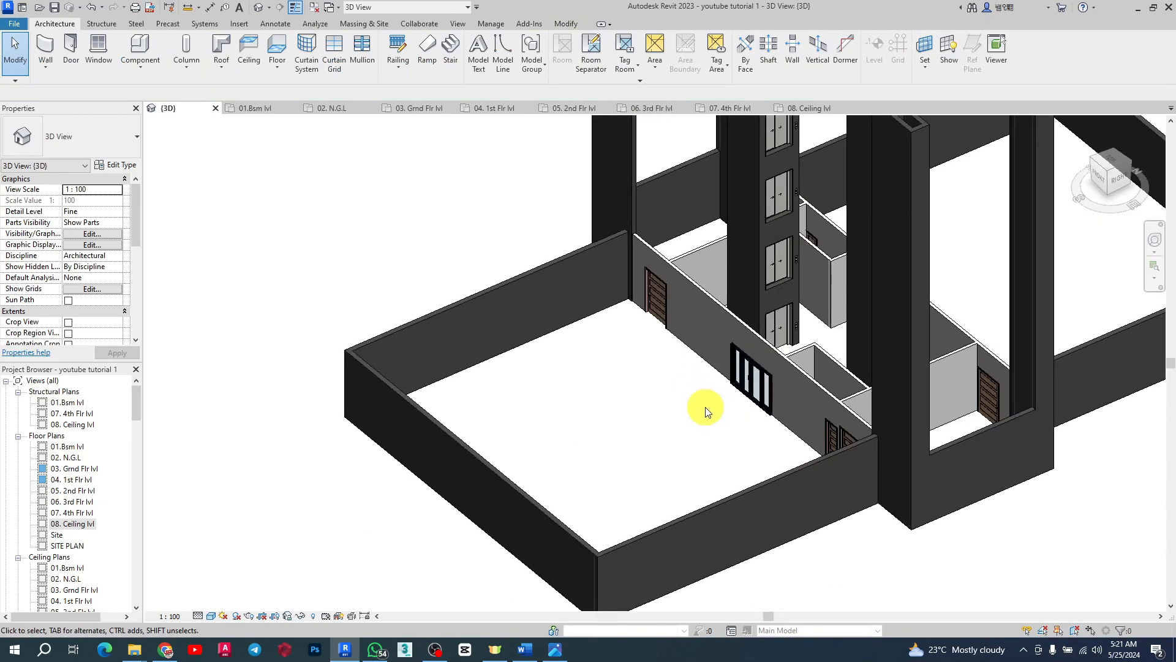
{"action": "scroll", "coordinate": [704, 412], "scroll_direction": "down", "scroll_amount": 4}
{"action": "middle_click_drag", "start_coordinate": [704, 310], "coordinate": [525, 323], "text": "shift"}
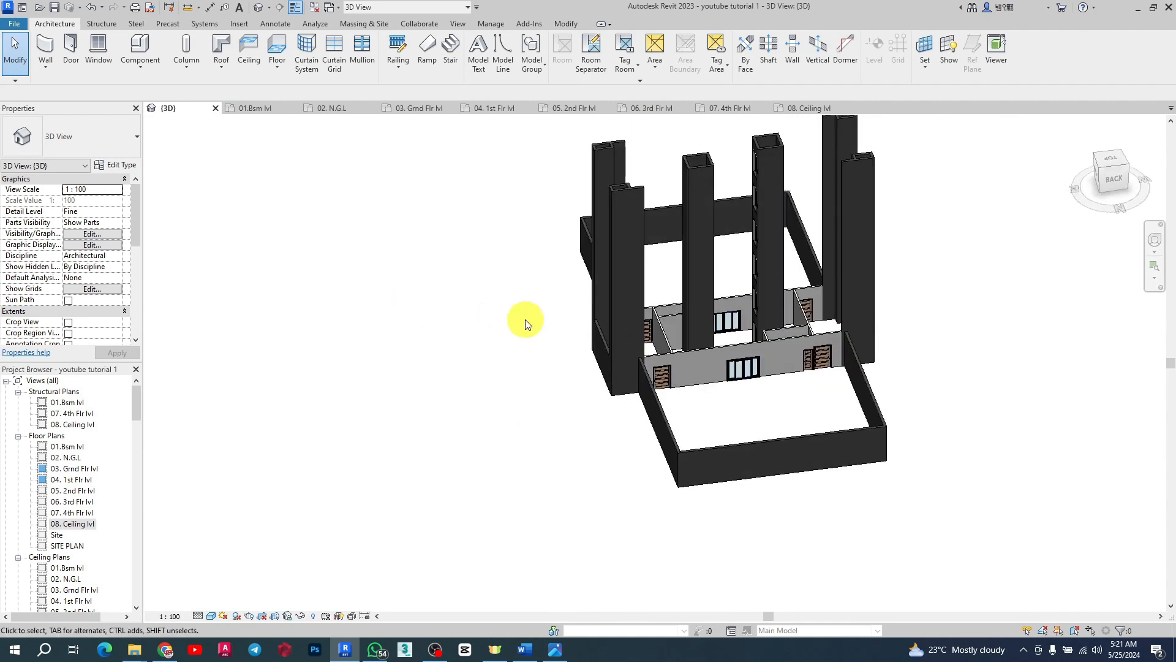
{"action": "scroll", "coordinate": [830, 399], "scroll_direction": "up", "scroll_amount": 3}
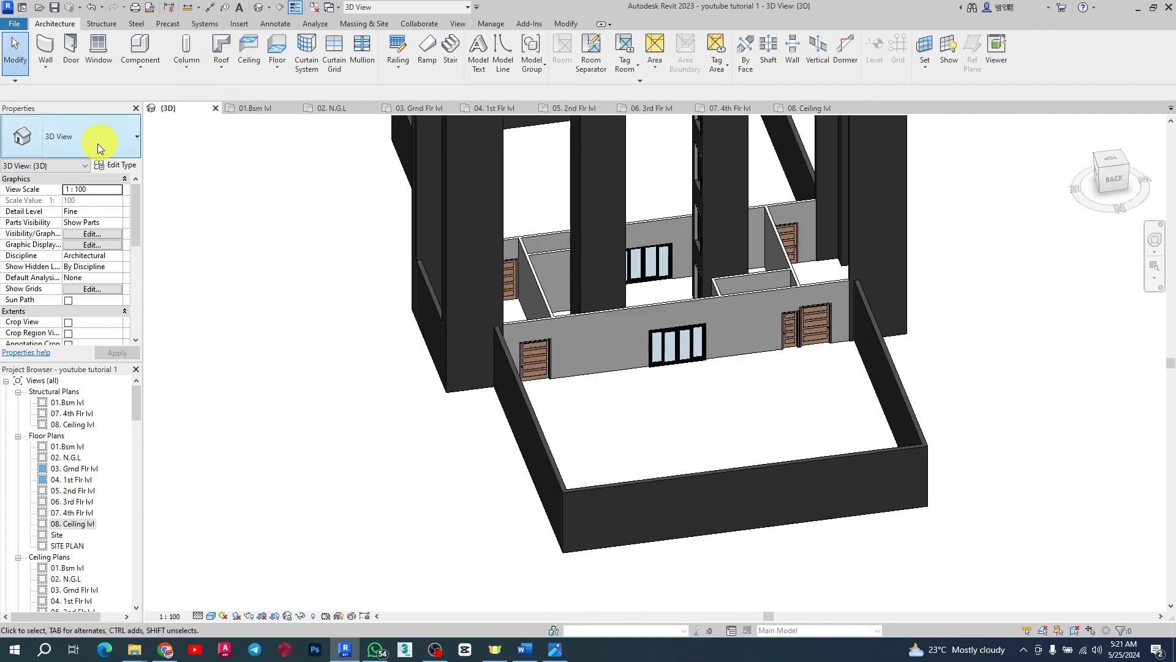
Step: Start a floor on the 01.8sm lvl plan using the CAR POT floor type
{"action": "left_click", "coordinate": [251, 109]}
{"action": "scroll", "coordinate": [704, 402], "scroll_direction": "down", "scroll_amount": 5}
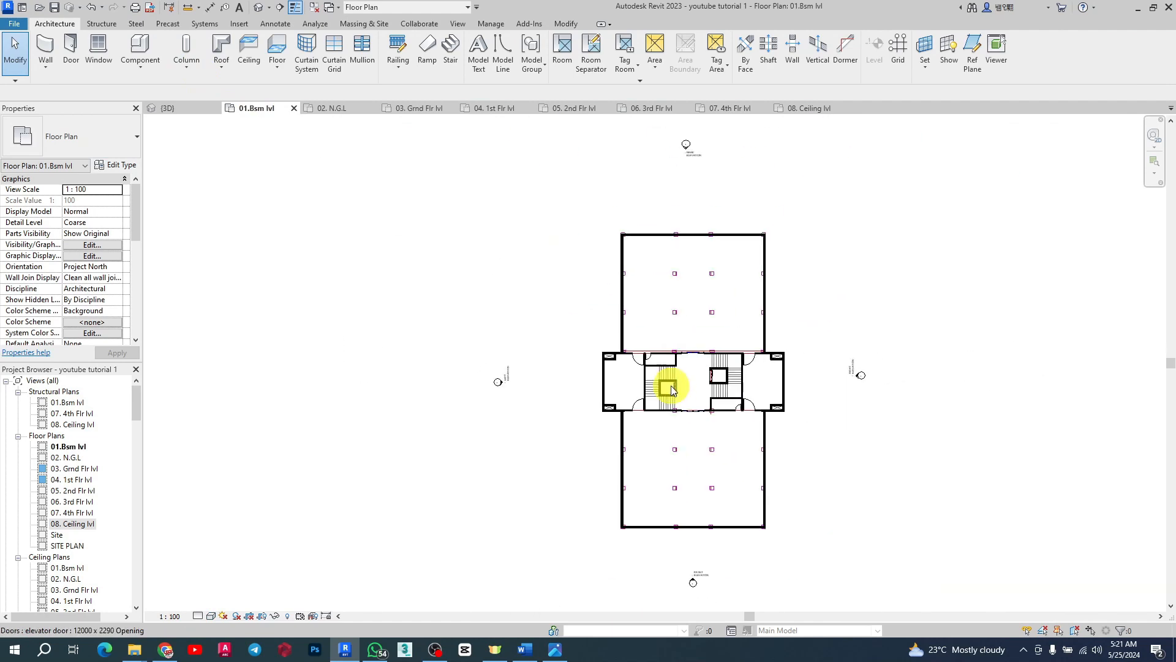
{"action": "scroll", "coordinate": [735, 275], "scroll_direction": "up", "scroll_amount": 5}
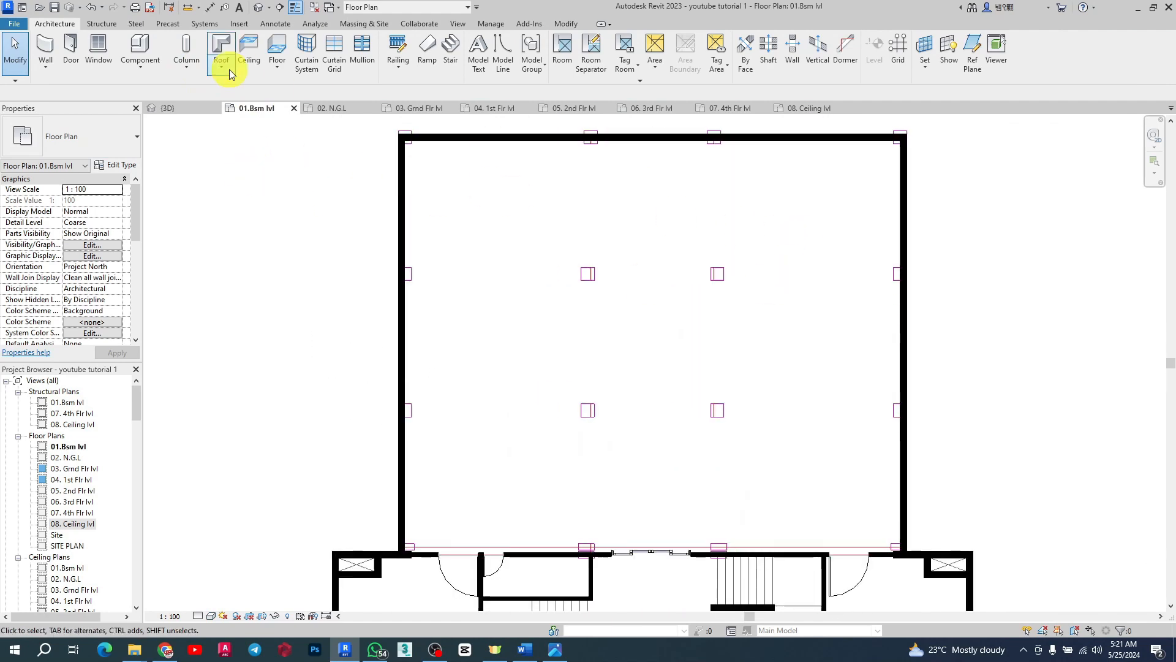
{"action": "left_click", "coordinate": [277, 49]}
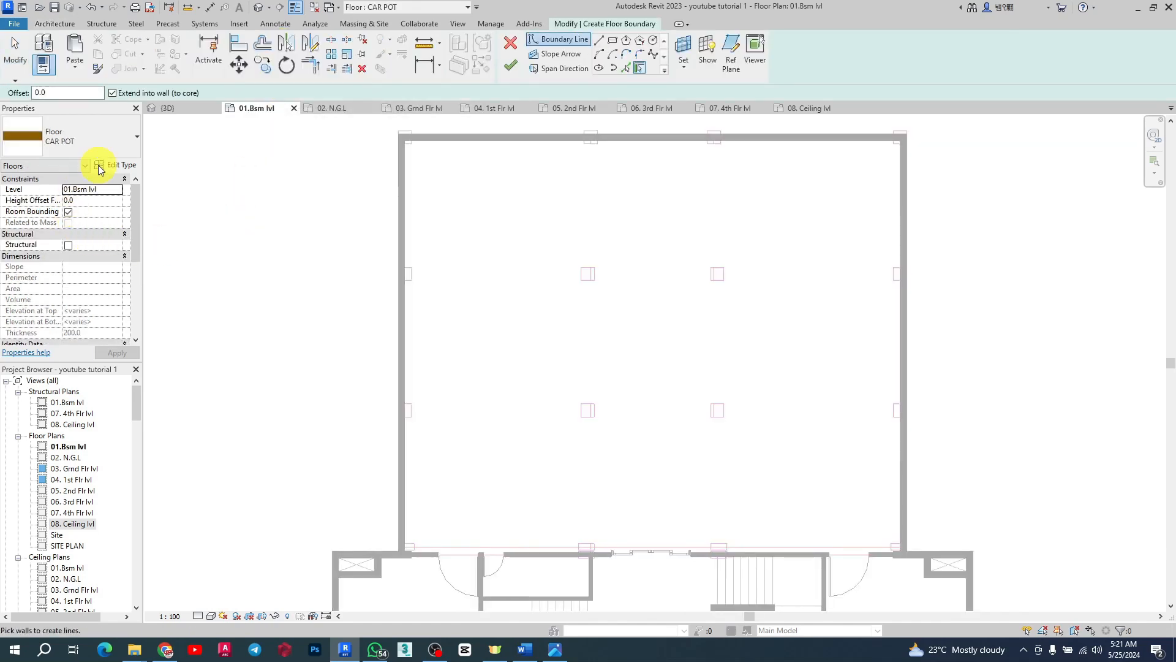
{"action": "left_click", "coordinate": [121, 144]}
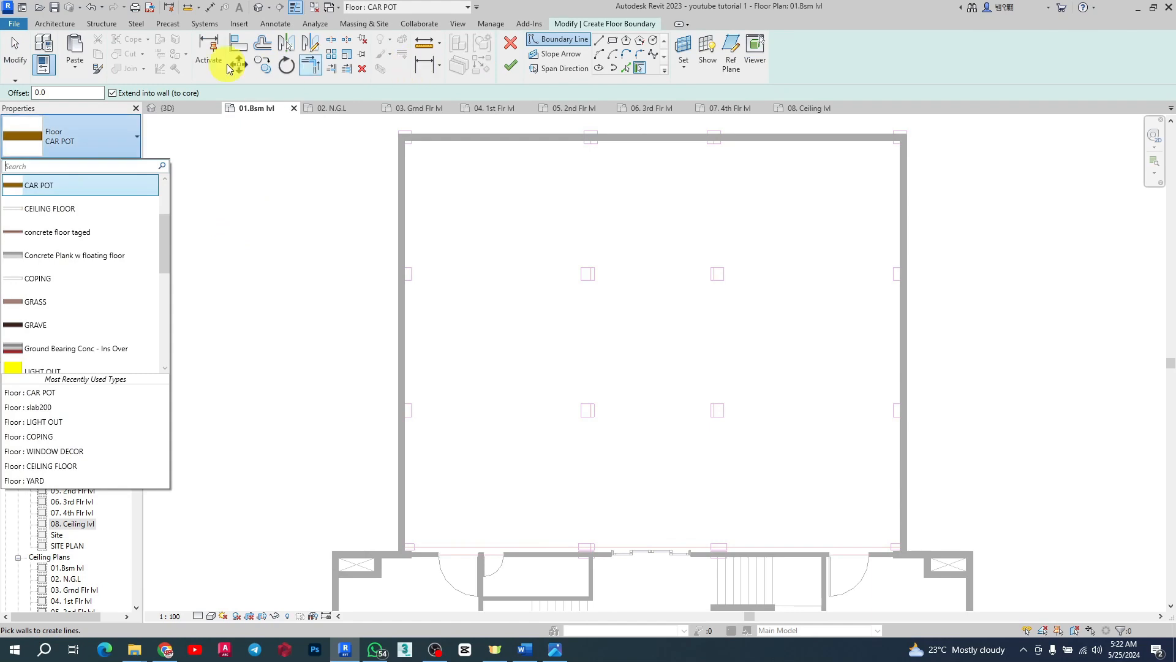
{"action": "left_click", "coordinate": [99, 141]}
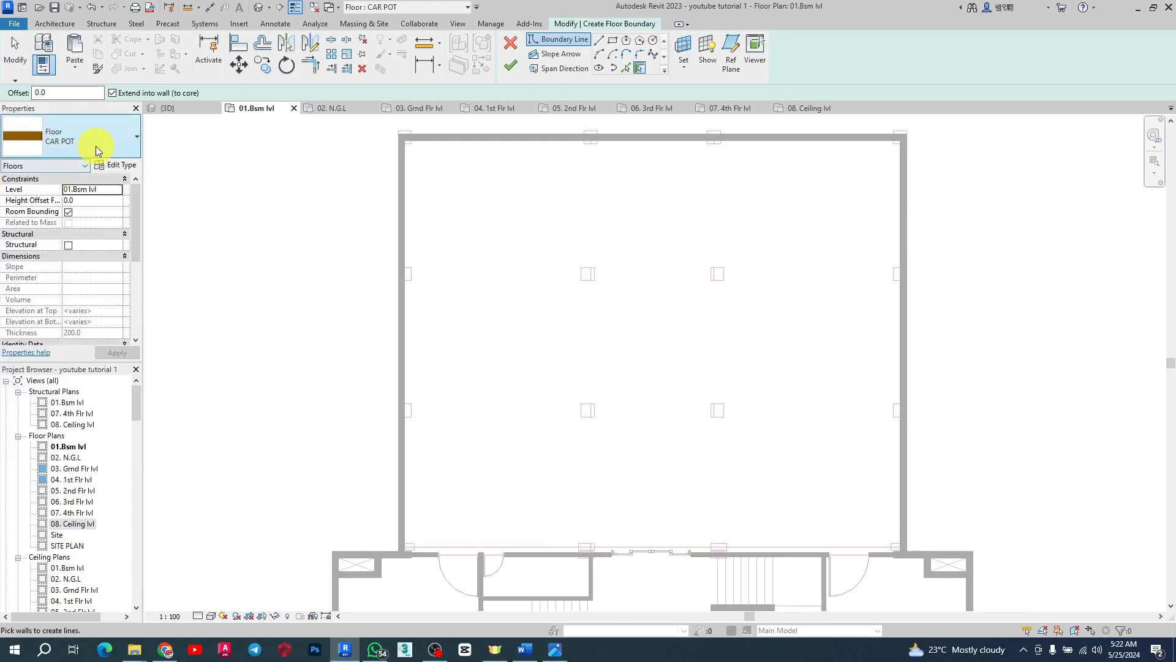
{"action": "left_click", "coordinate": [124, 142]}
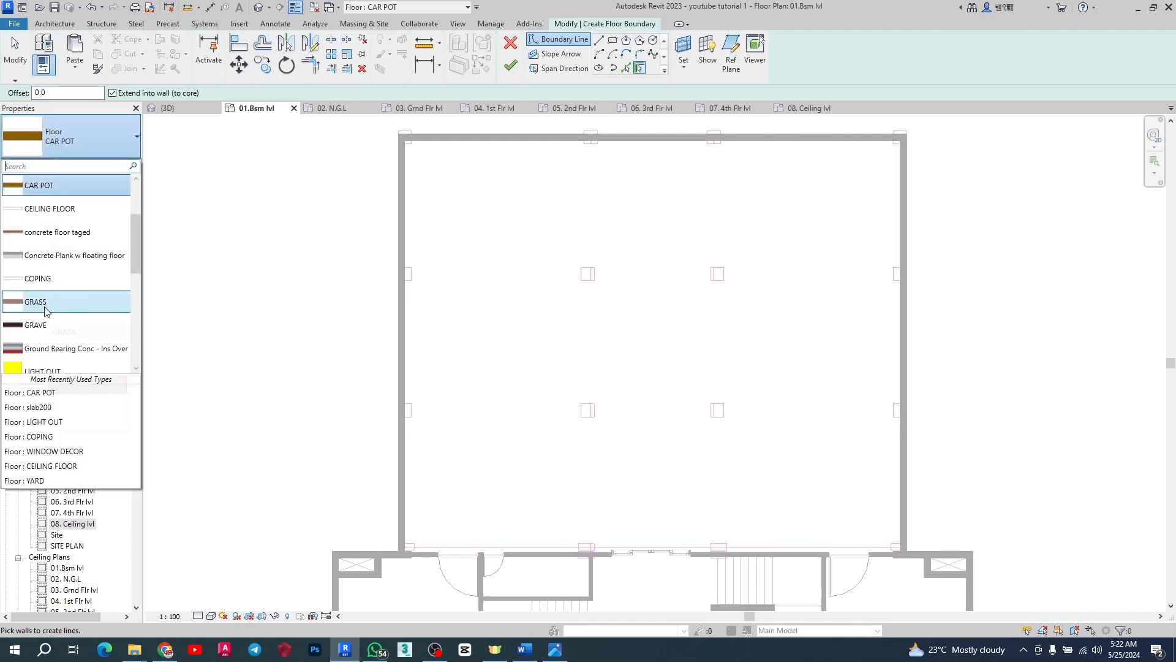
{"action": "left_click", "coordinate": [54, 191]}
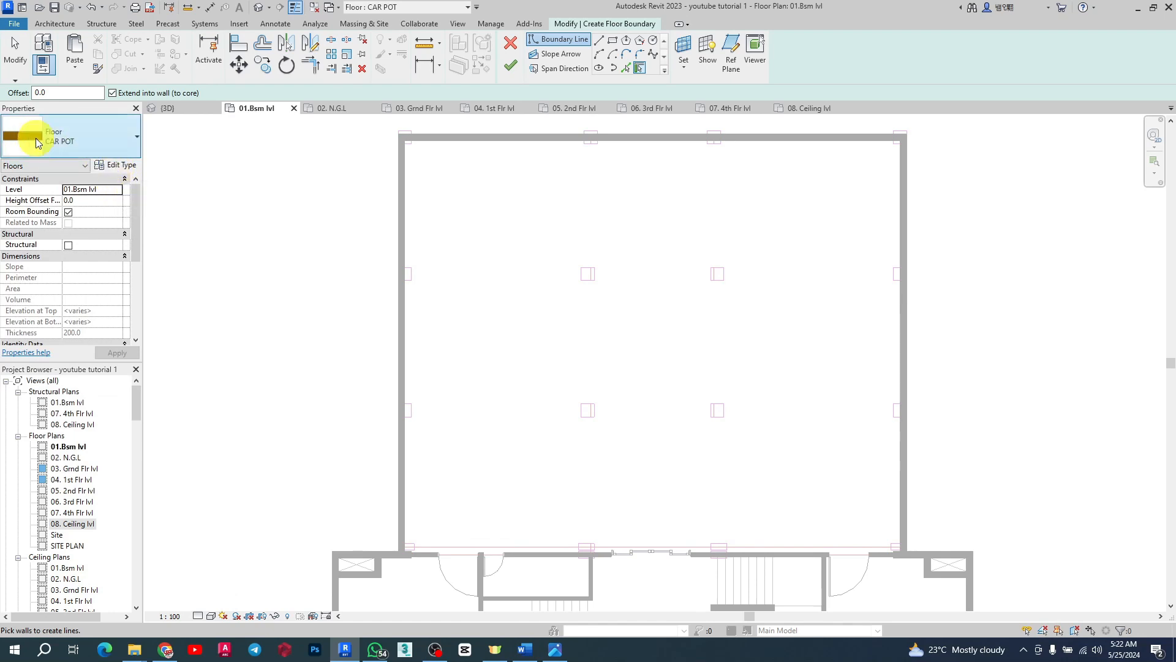
Step: Duplicate the CAR POT floor type as CAR POT 2
{"action": "left_click", "coordinate": [122, 167]}
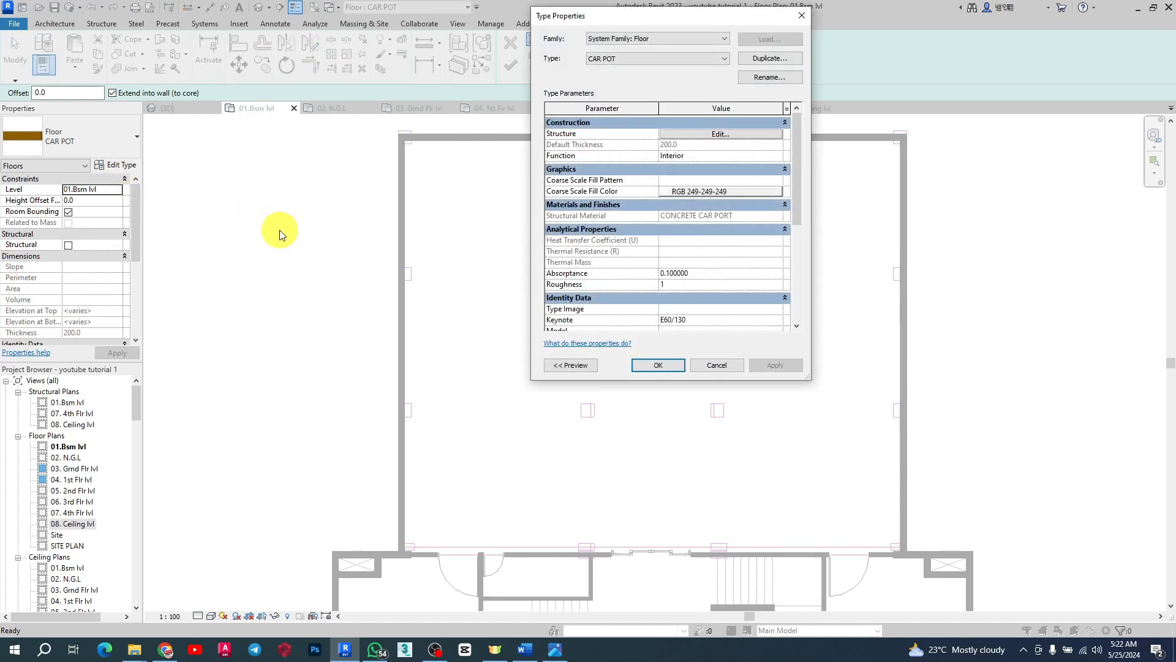
{"action": "left_click", "coordinate": [766, 58]}
{"action": "left_click", "coordinate": [669, 224]}
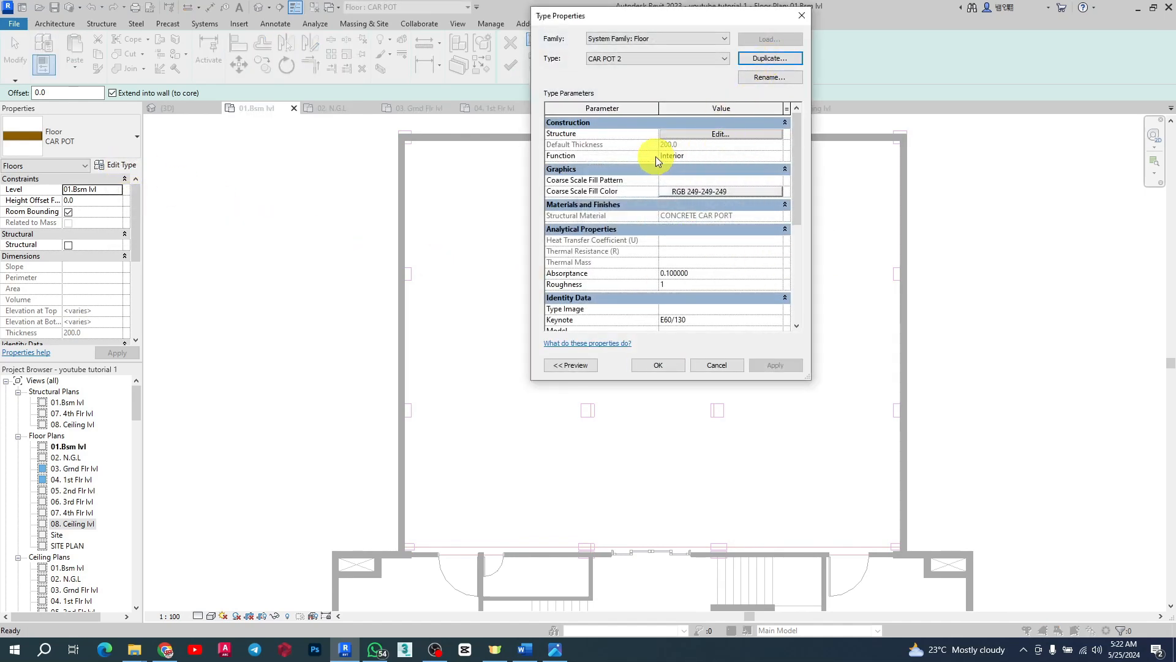
Step: Duplicate the CONCRETE CAR PORT material for the floor's structure layer and name the copy bsm floor
{"action": "left_click", "coordinate": [760, 135]}
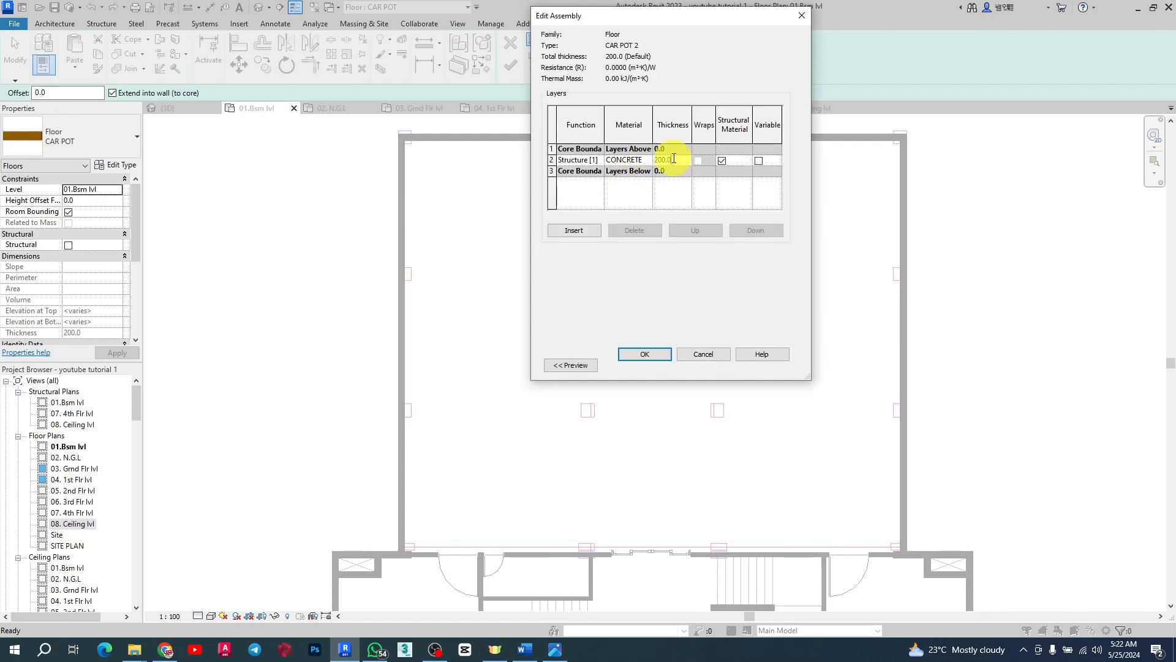
{"action": "left_click", "coordinate": [668, 160]}
{"action": "left_click", "coordinate": [637, 160]}
{"action": "left_click", "coordinate": [648, 160]}
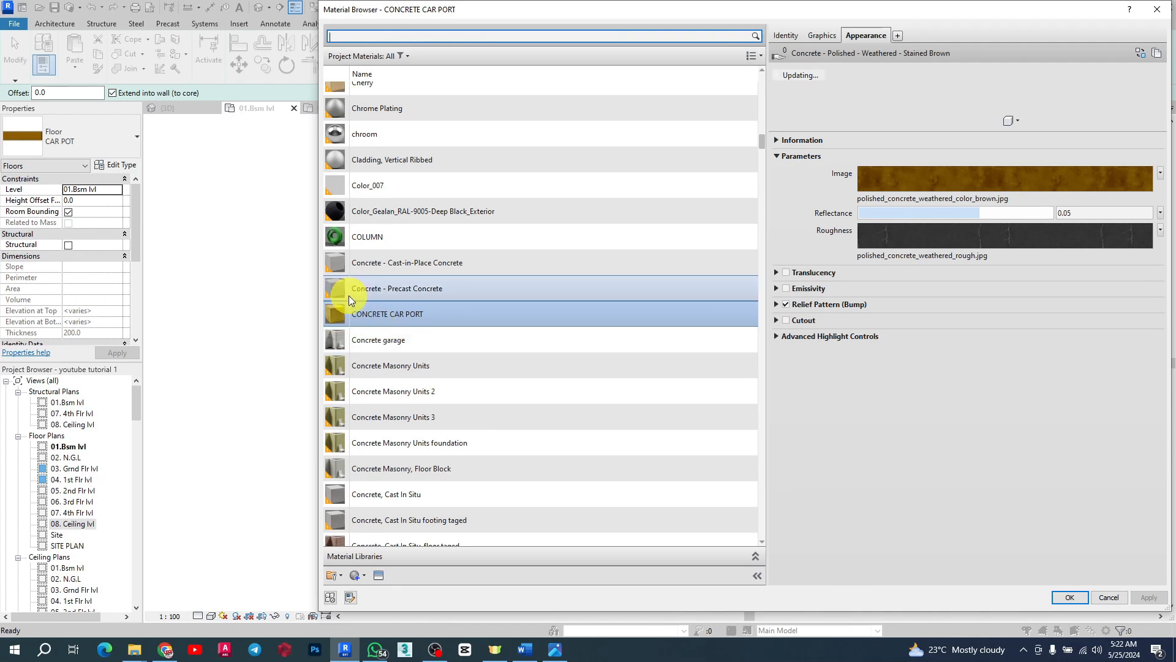
{"action": "right_click", "coordinate": [390, 318]}
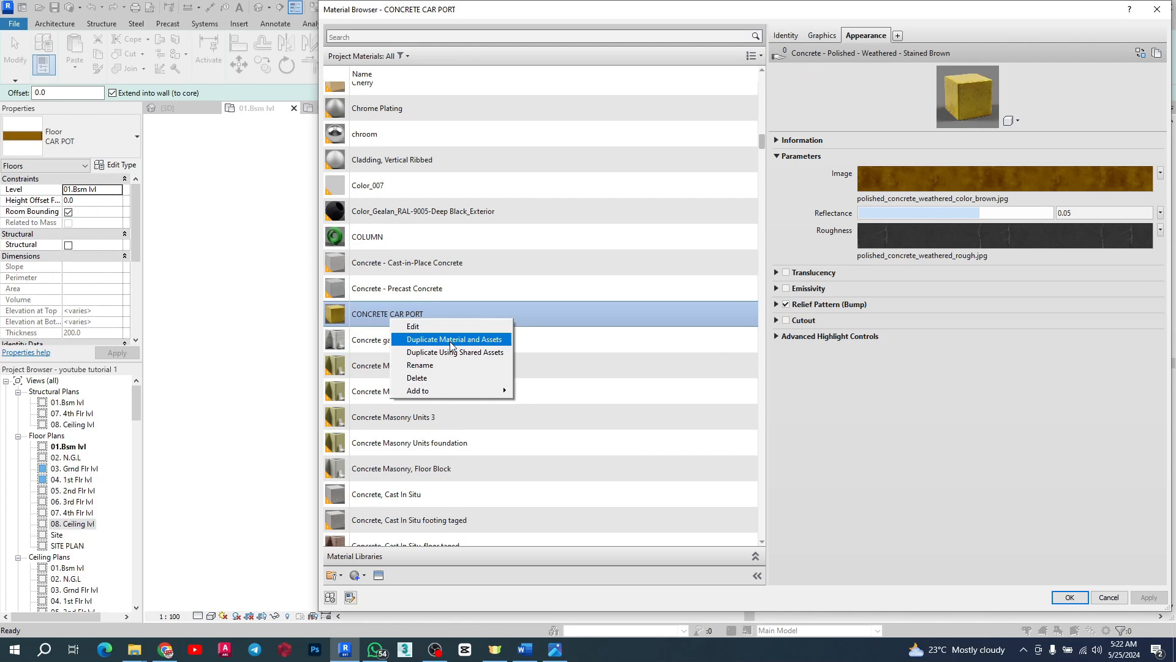
{"action": "left_click", "coordinate": [619, 368]}
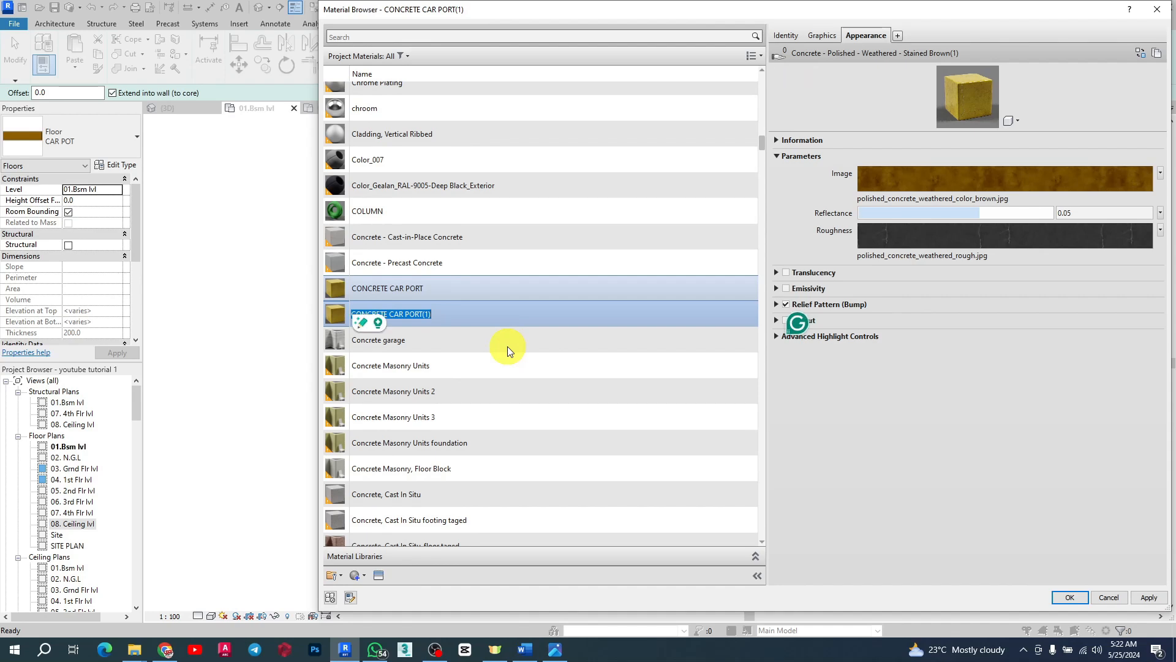
{"action": "type", "text": "bsm "}
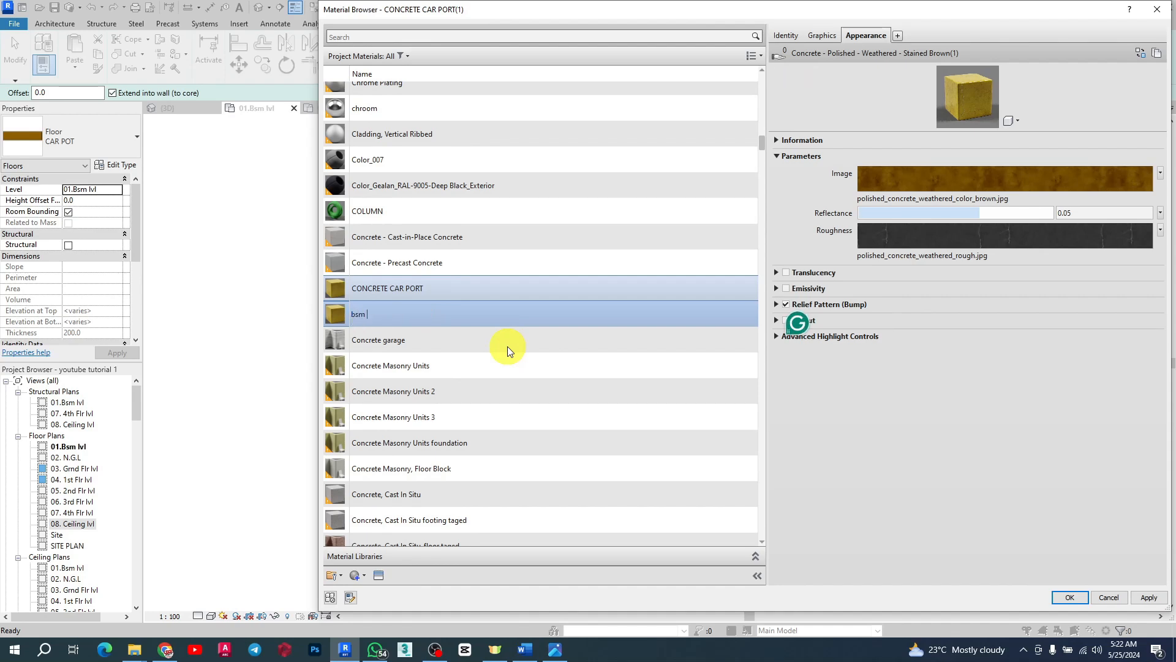
{"action": "type", "text": "floor"}
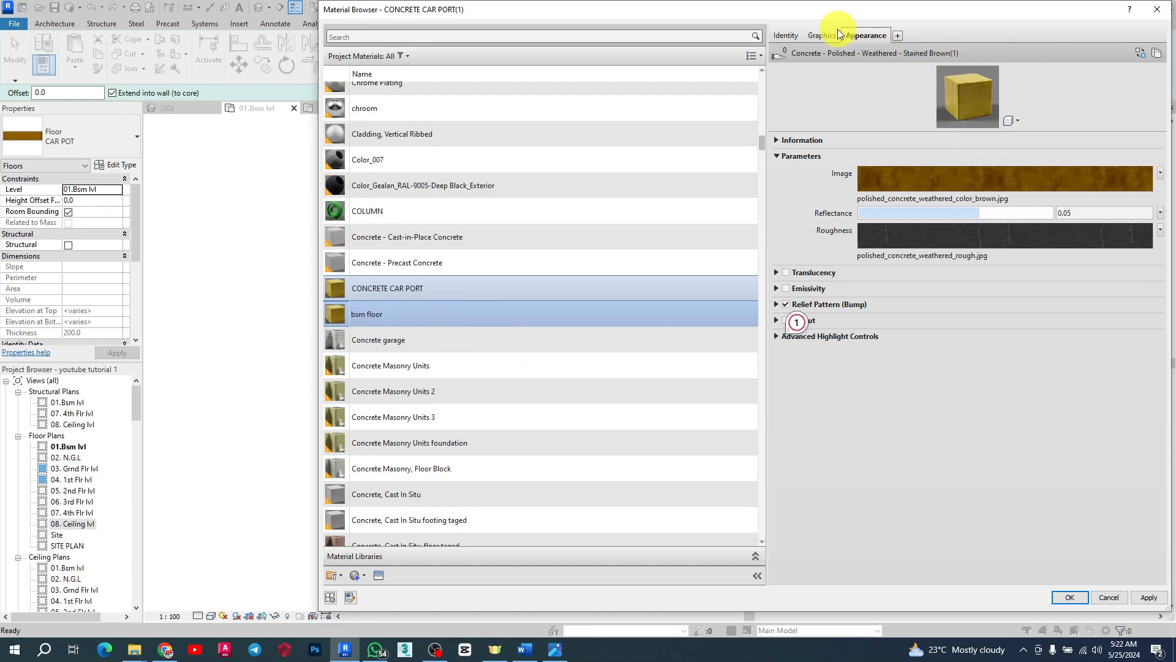
{"action": "left_click", "coordinate": [825, 36]}
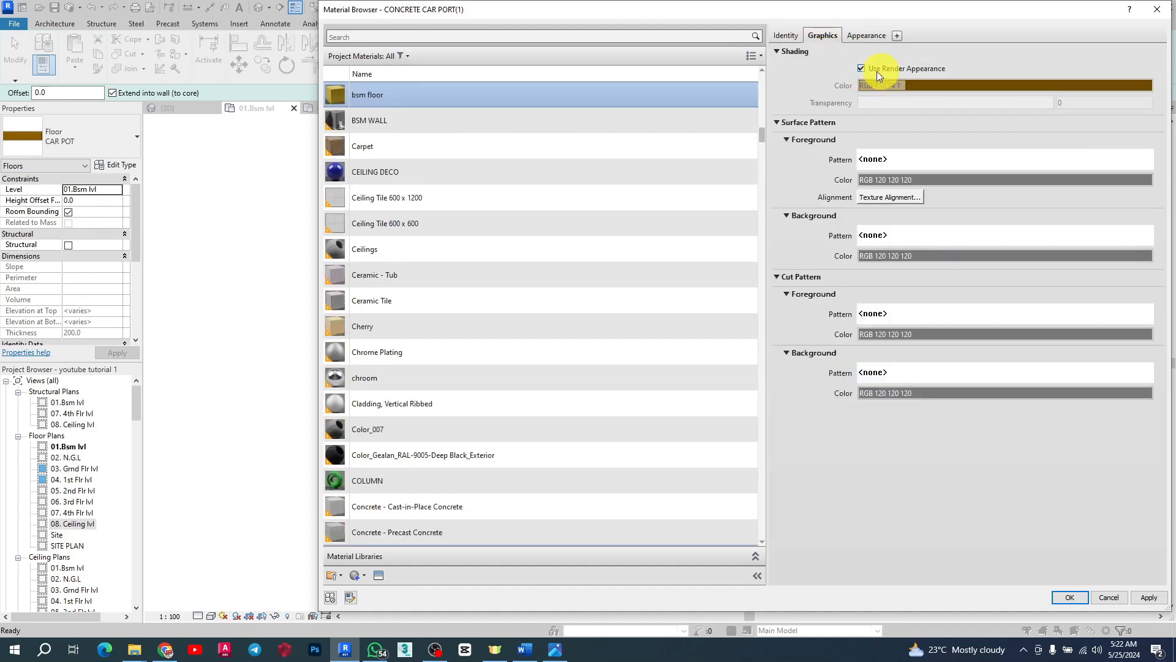
{"action": "left_click", "coordinate": [861, 69]}
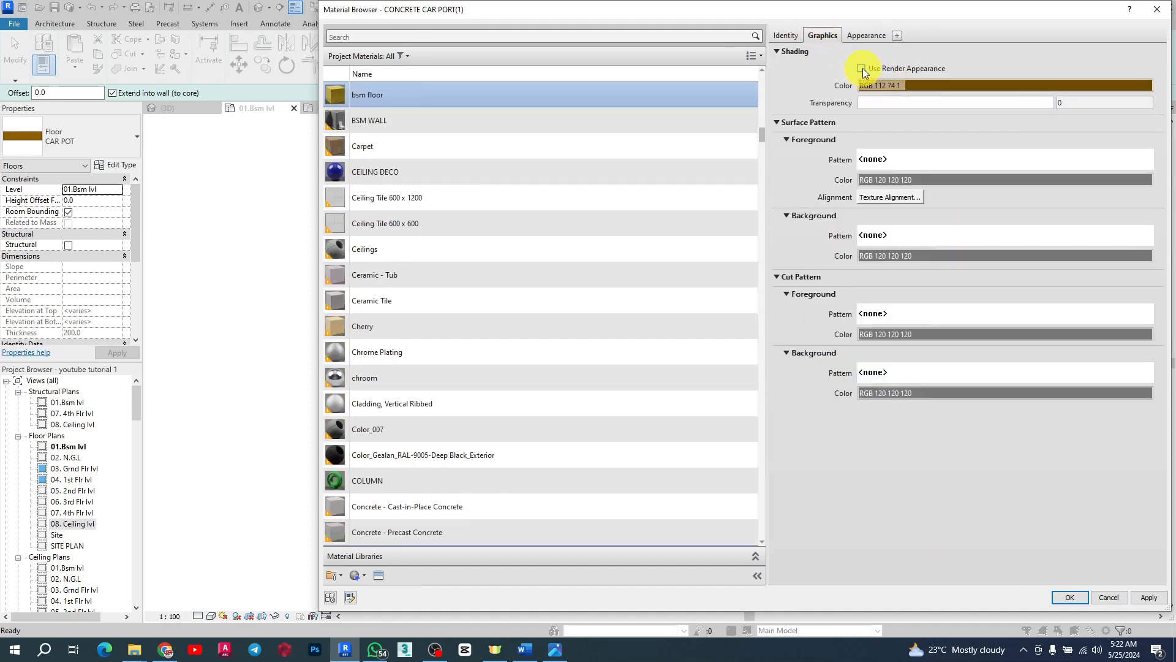
{"action": "left_click", "coordinate": [862, 69]}
Step: Replace the bsm floor material's appearance asset with the concrete asset With Stone 1
{"action": "left_click", "coordinate": [869, 33]}
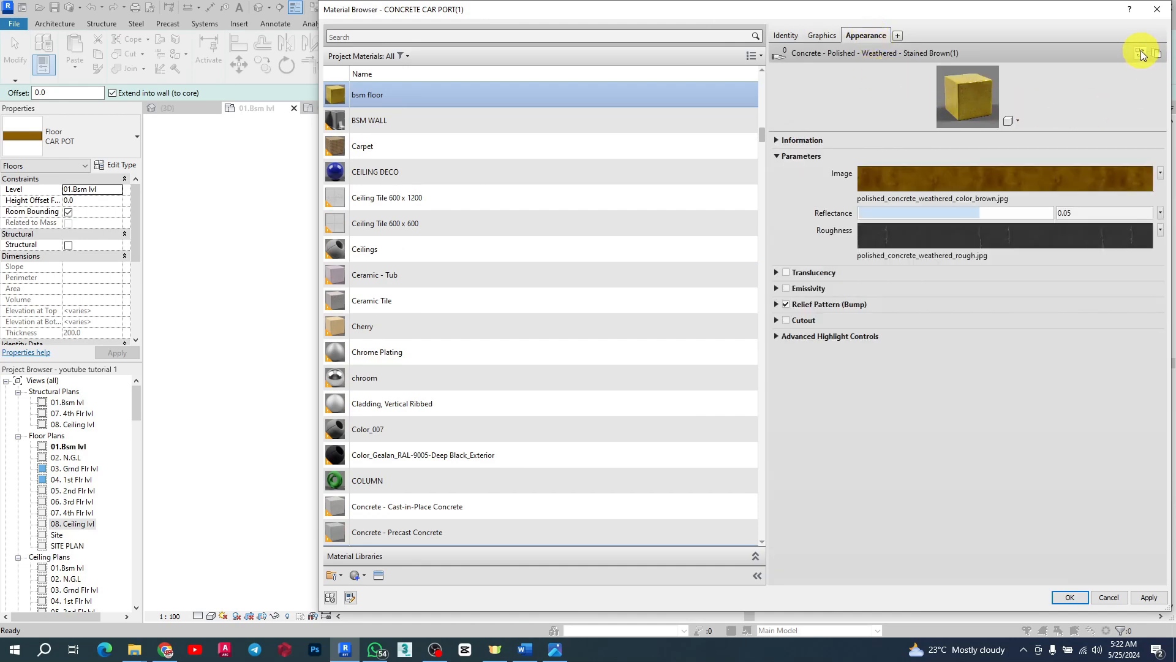
{"action": "left_click", "coordinate": [1141, 53]}
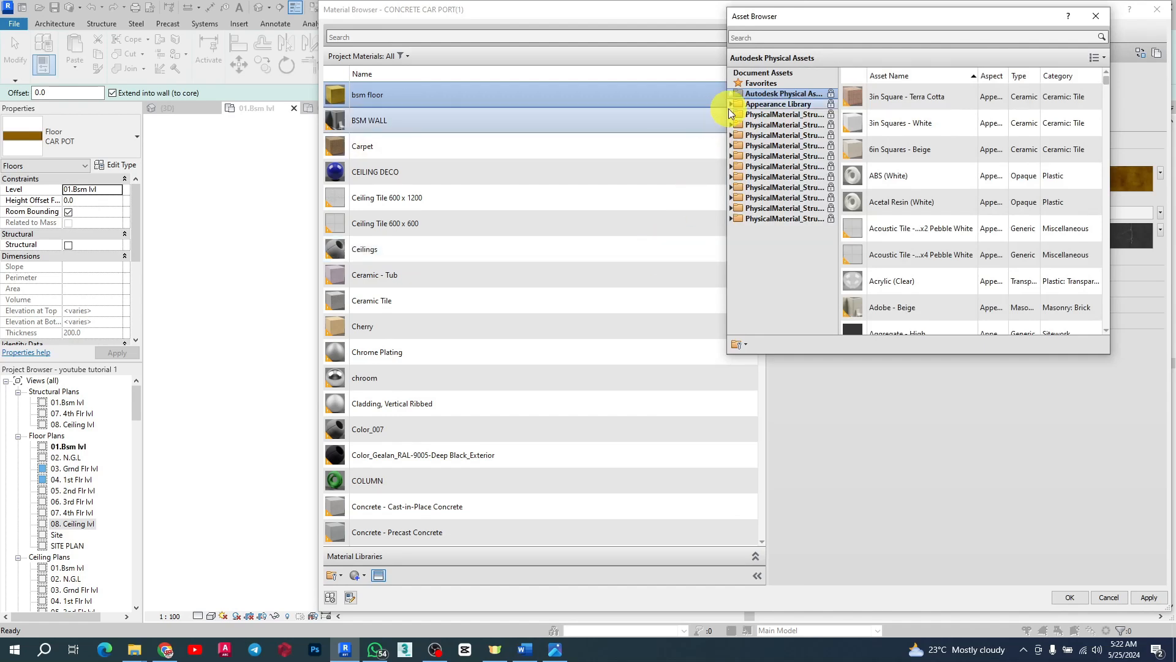
{"action": "left_click", "coordinate": [731, 104]}
{"action": "scroll", "coordinate": [796, 280], "scroll_direction": "down", "scroll_amount": 2}
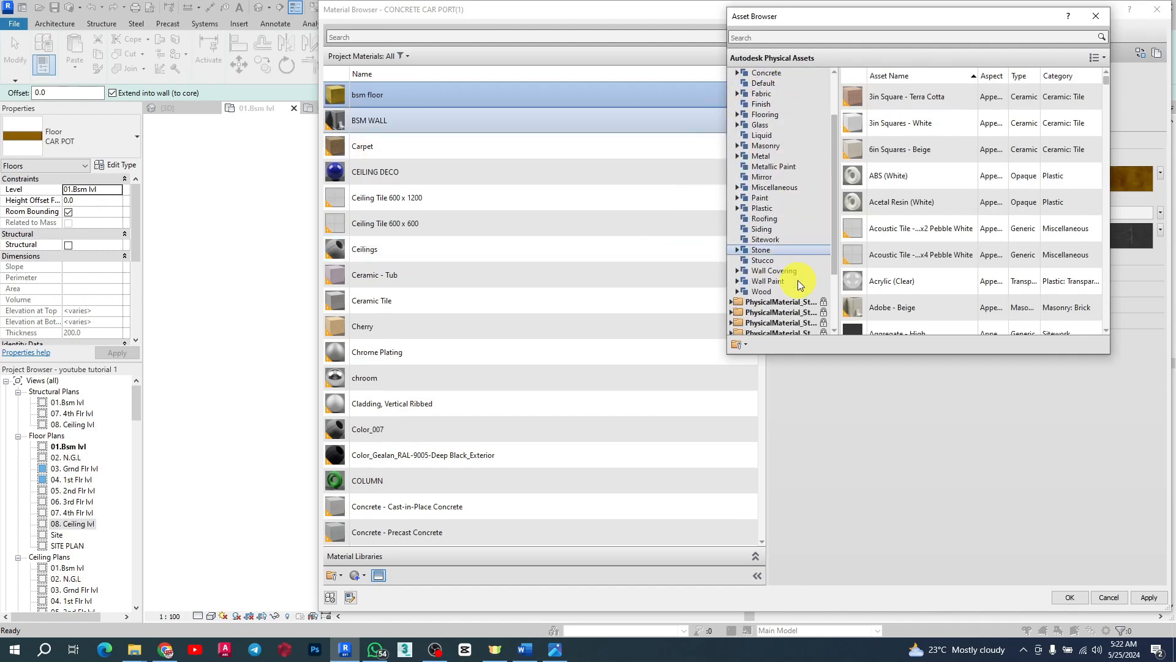
{"action": "left_click", "coordinate": [760, 280]}
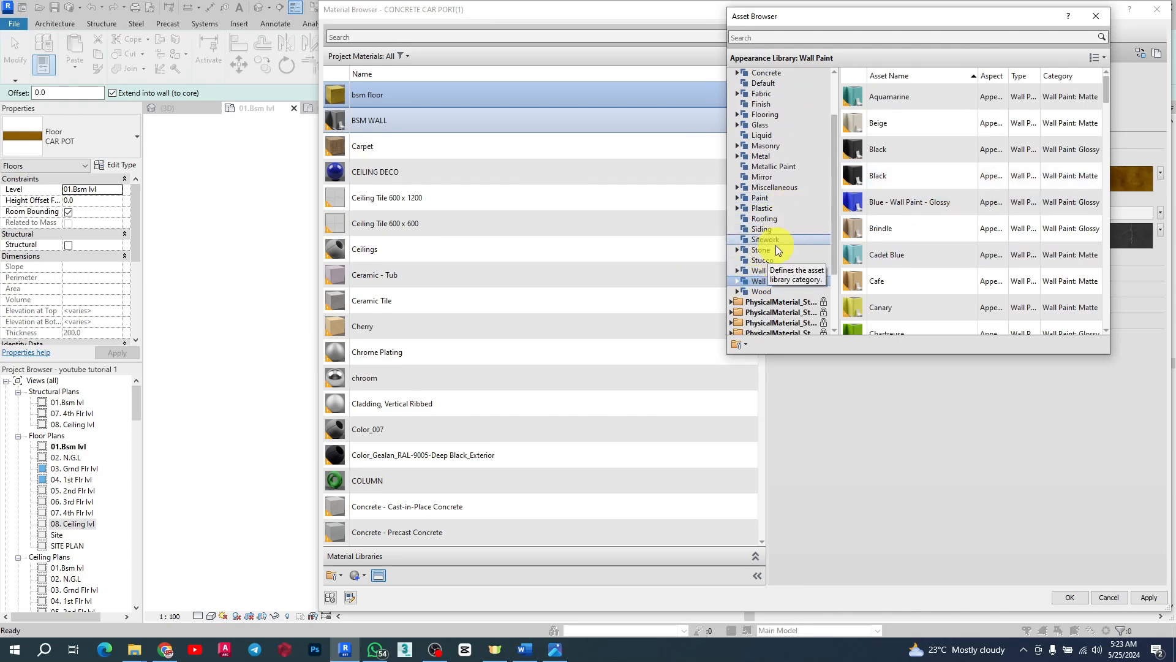
{"action": "scroll", "coordinate": [795, 159], "scroll_direction": "up", "scroll_amount": 1}
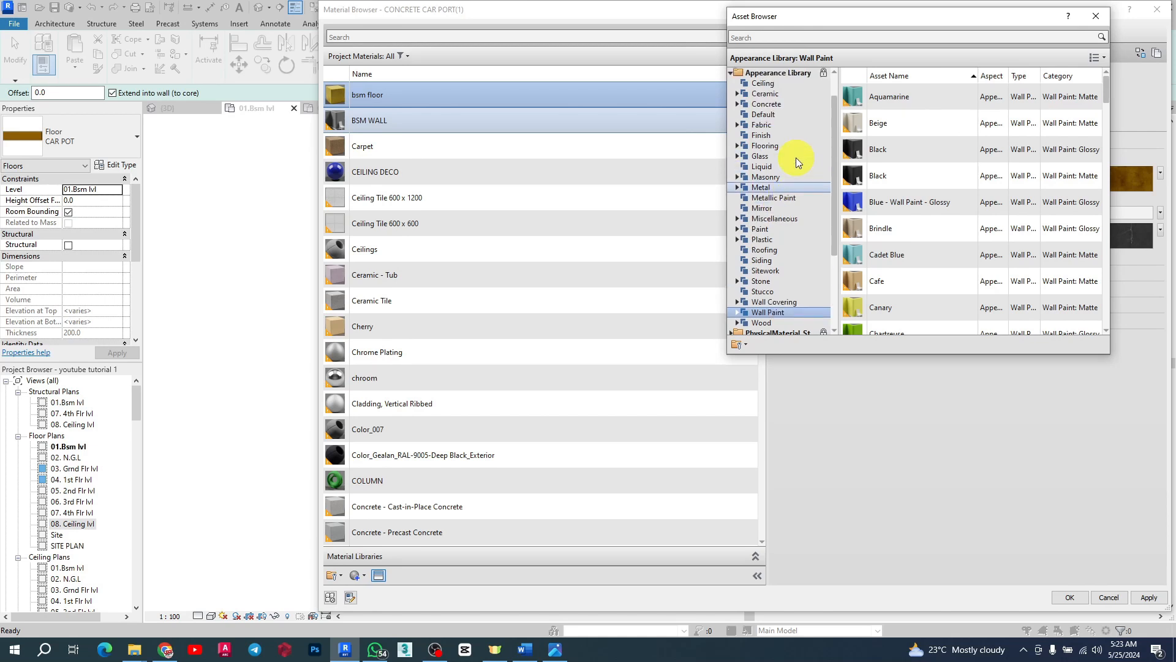
{"action": "left_click", "coordinate": [766, 104]}
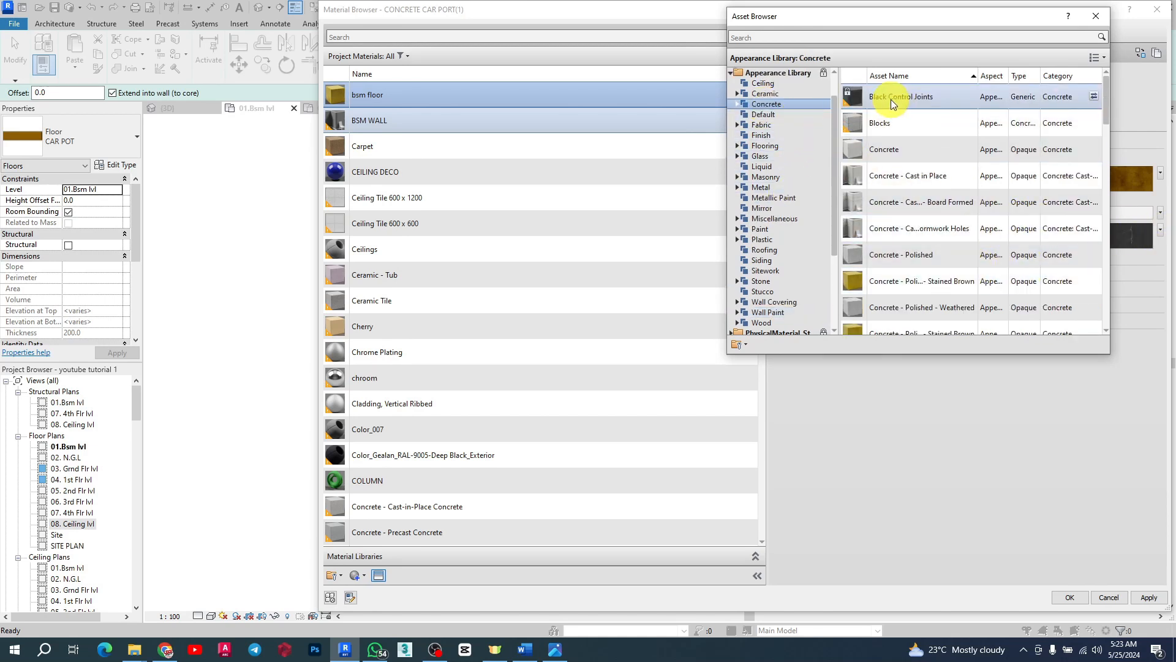
{"action": "scroll", "coordinate": [964, 263], "scroll_direction": "down", "scroll_amount": 5}
{"action": "scroll", "coordinate": [964, 266], "scroll_direction": "down", "scroll_amount": 2}
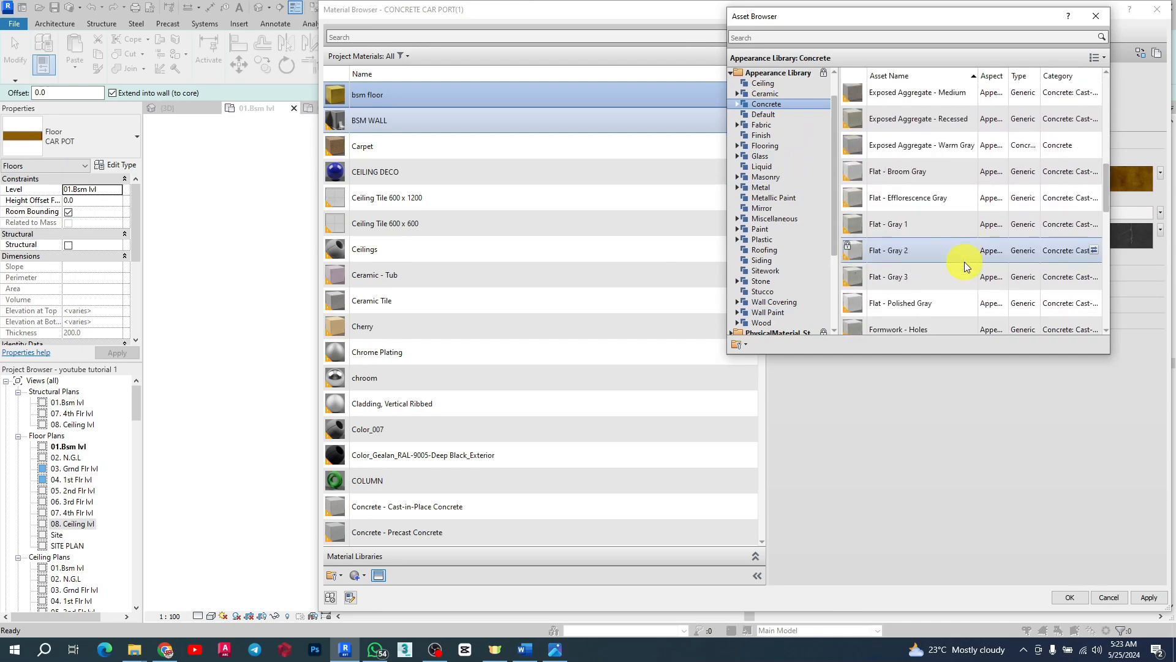
{"action": "scroll", "coordinate": [955, 270], "scroll_direction": "down", "scroll_amount": 1}
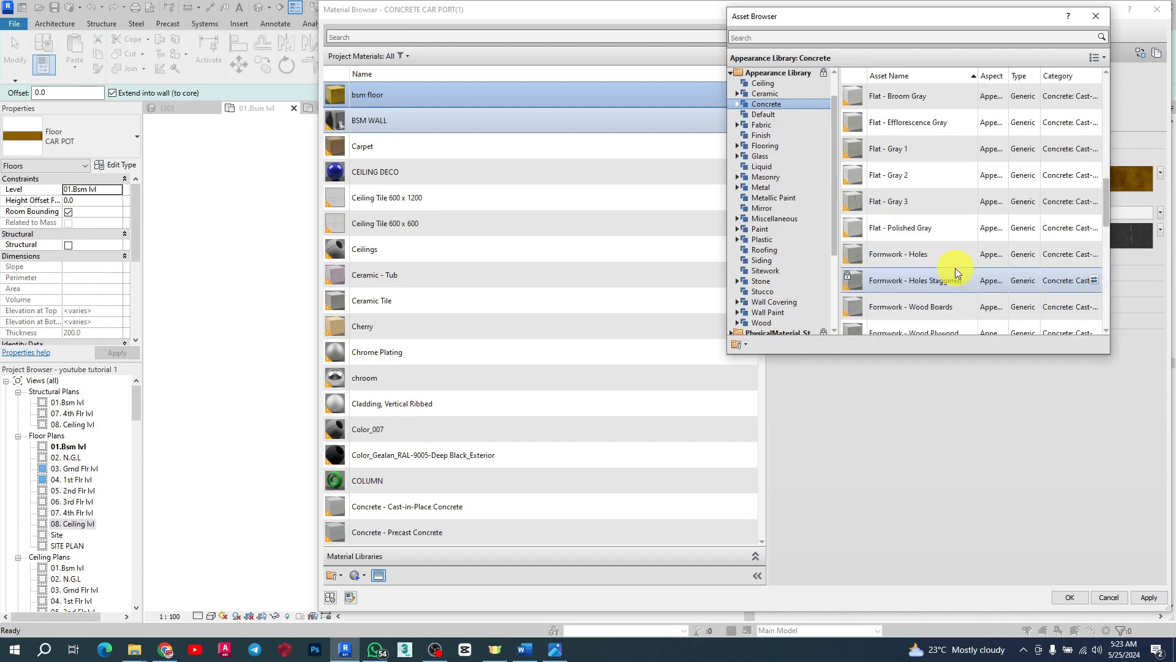
{"action": "scroll", "coordinate": [930, 267], "scroll_direction": "down", "scroll_amount": 5}
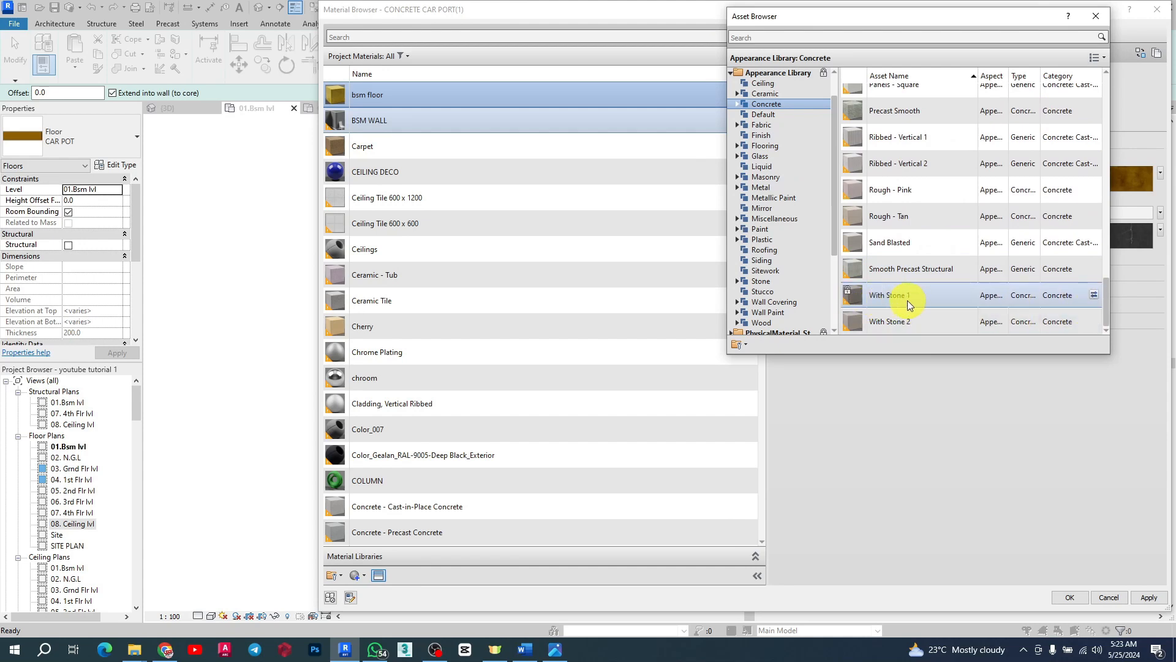
{"action": "left_click", "coordinate": [1095, 299]}
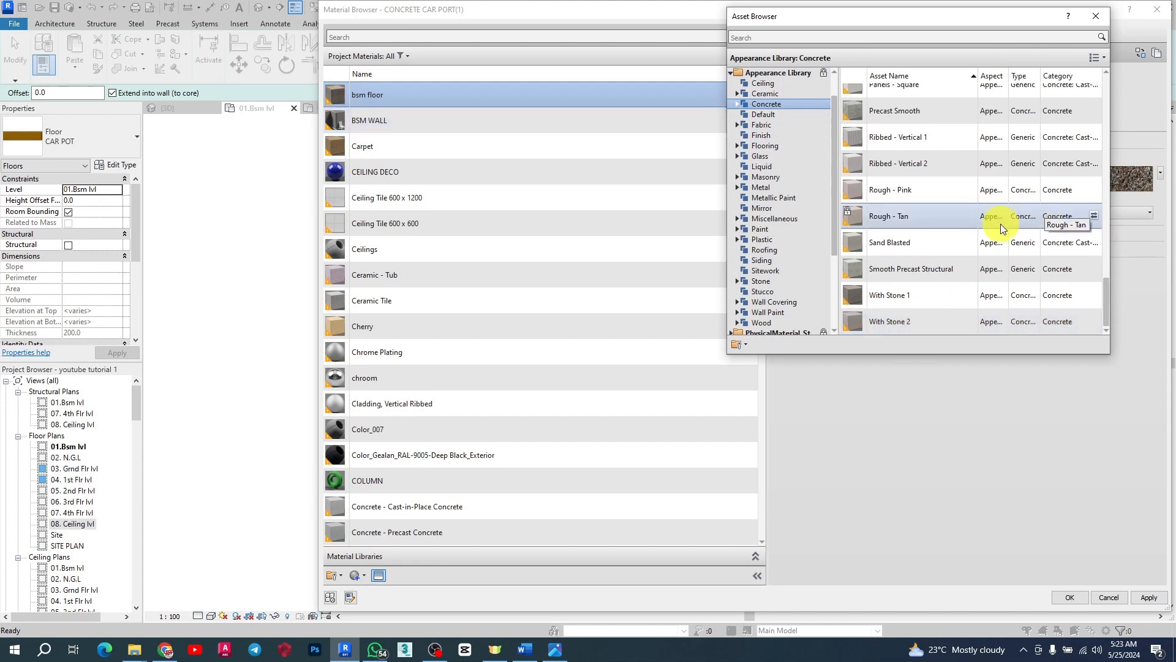
{"action": "left_click", "coordinate": [1097, 15]}
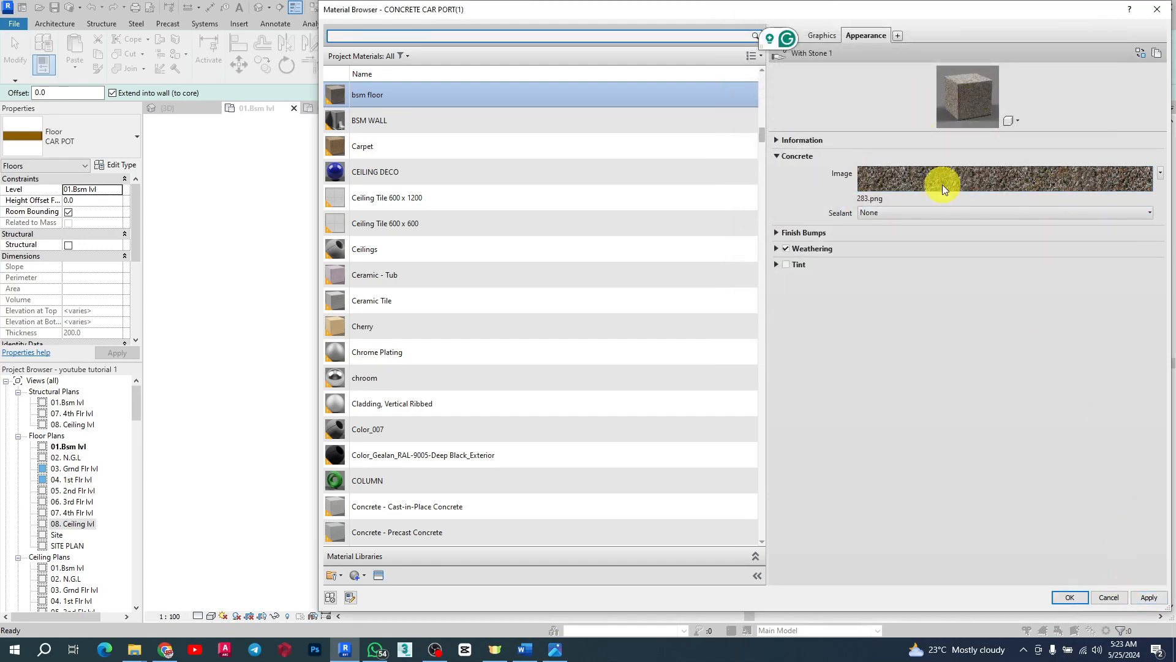
Step: Assign bsm floor to the structure layer and confirm the CAR POT 2 floor type
{"action": "left_click", "coordinate": [1068, 596]}
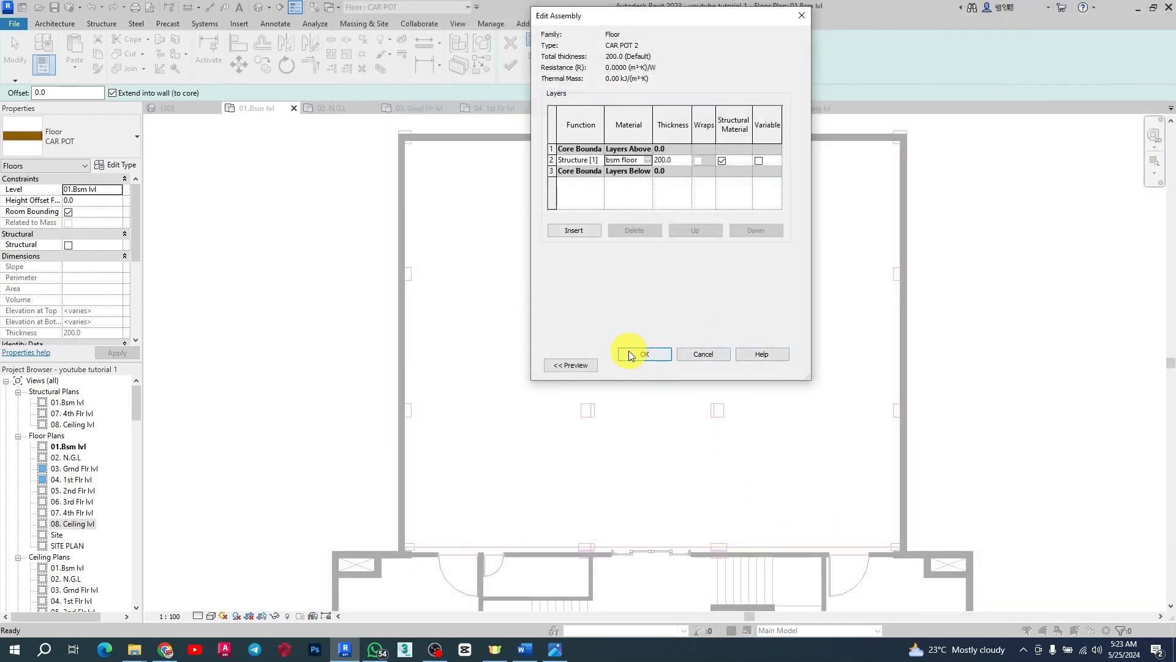
{"action": "left_click", "coordinate": [632, 354]}
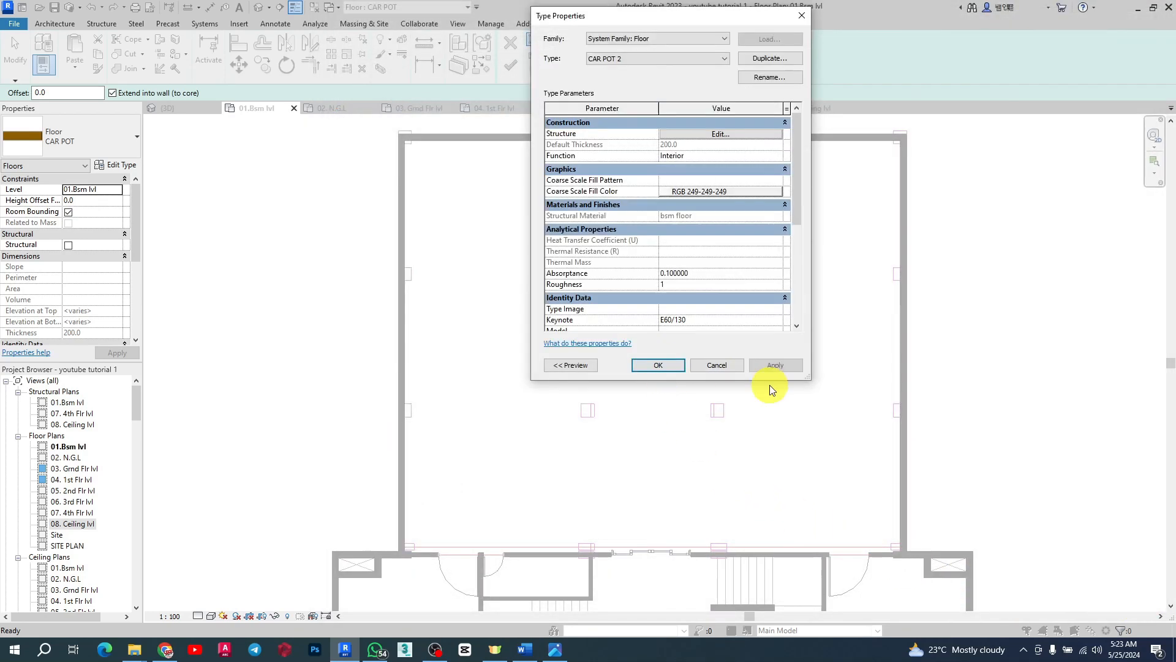
{"action": "left_click", "coordinate": [658, 364]}
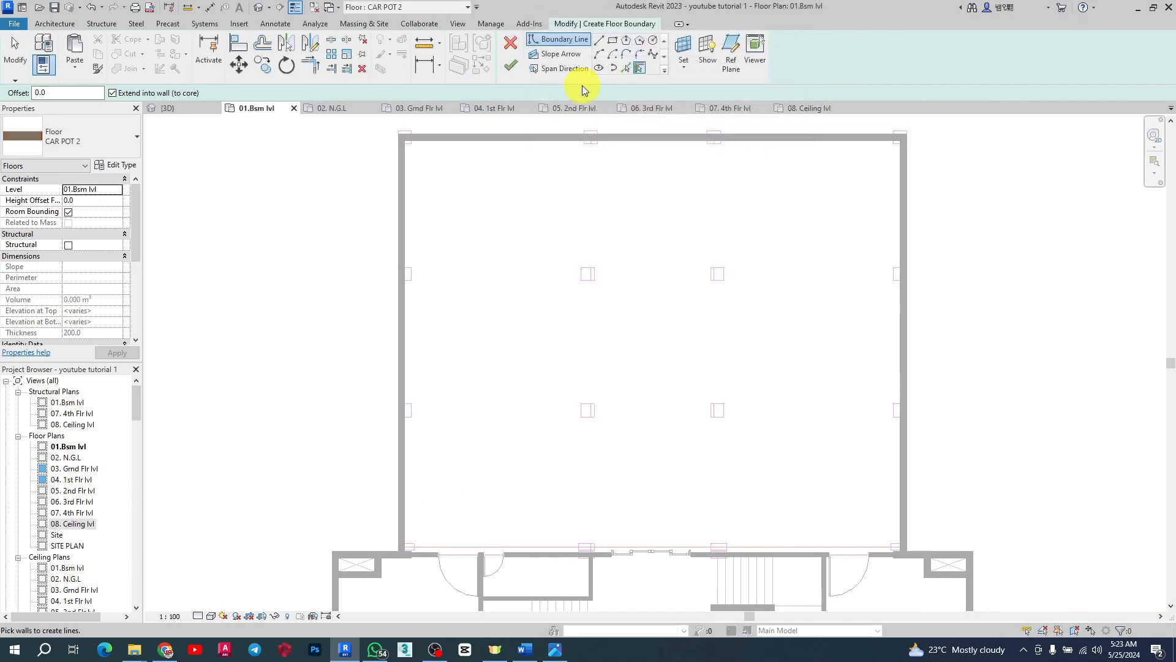
Step: Sketch floor boundary lines with the Line tool along the car park's top and right walls around the core
{"action": "left_click", "coordinate": [599, 41]}
{"action": "scroll", "coordinate": [408, 134], "scroll_direction": "up", "scroll_amount": 3}
{"action": "left_click", "coordinate": [386, 144]}
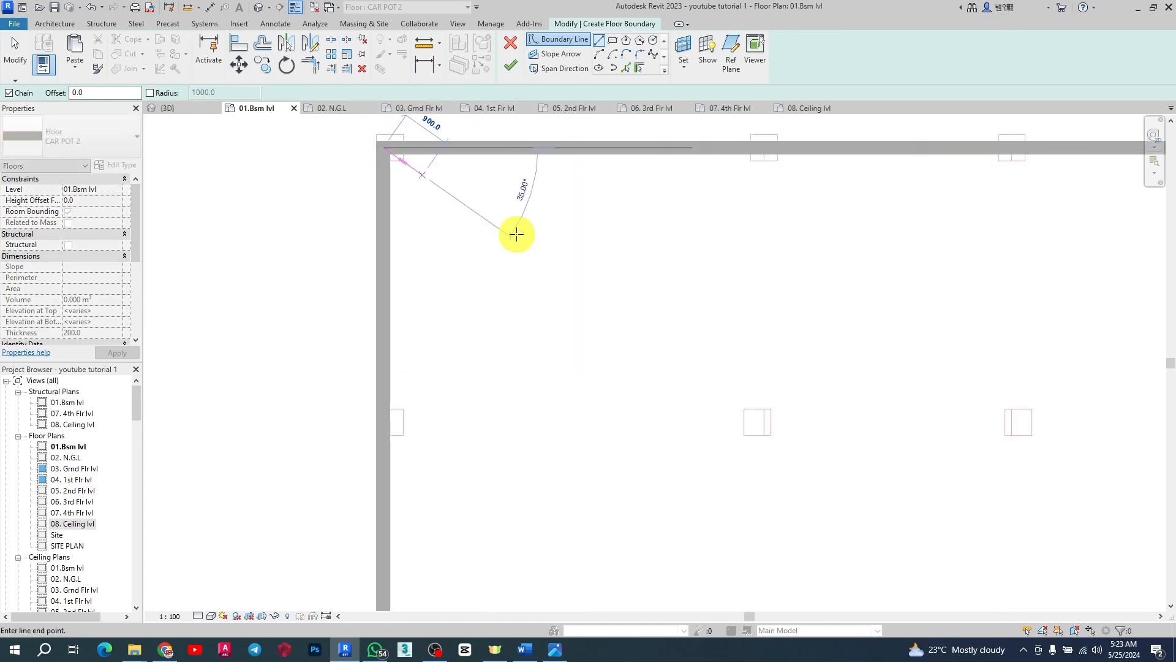
{"action": "scroll", "coordinate": [674, 239], "scroll_direction": "down", "scroll_amount": 3}
{"action": "scroll", "coordinate": [940, 244], "scroll_direction": "up", "scroll_amount": 3}
{"action": "left_click", "coordinate": [882, 175]}
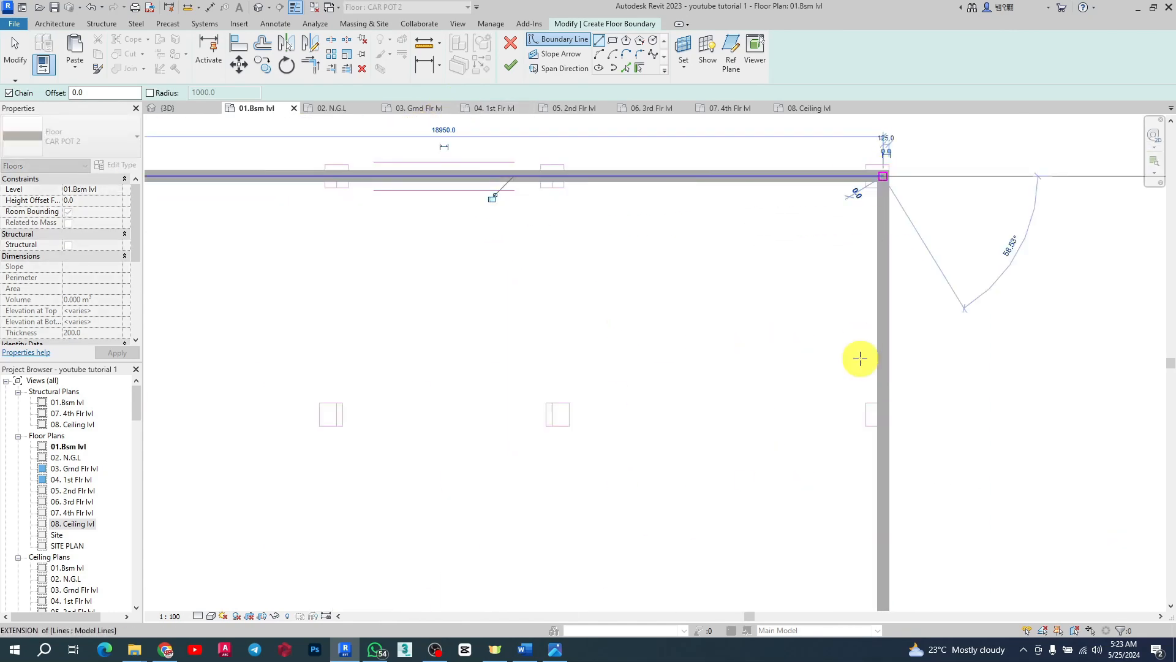
{"action": "scroll", "coordinate": [840, 208], "scroll_direction": "down", "scroll_amount": 3}
{"action": "scroll", "coordinate": [832, 349], "scroll_direction": "up", "scroll_amount": 4}
{"action": "scroll", "coordinate": [854, 364], "scroll_direction": "up", "scroll_amount": 2}
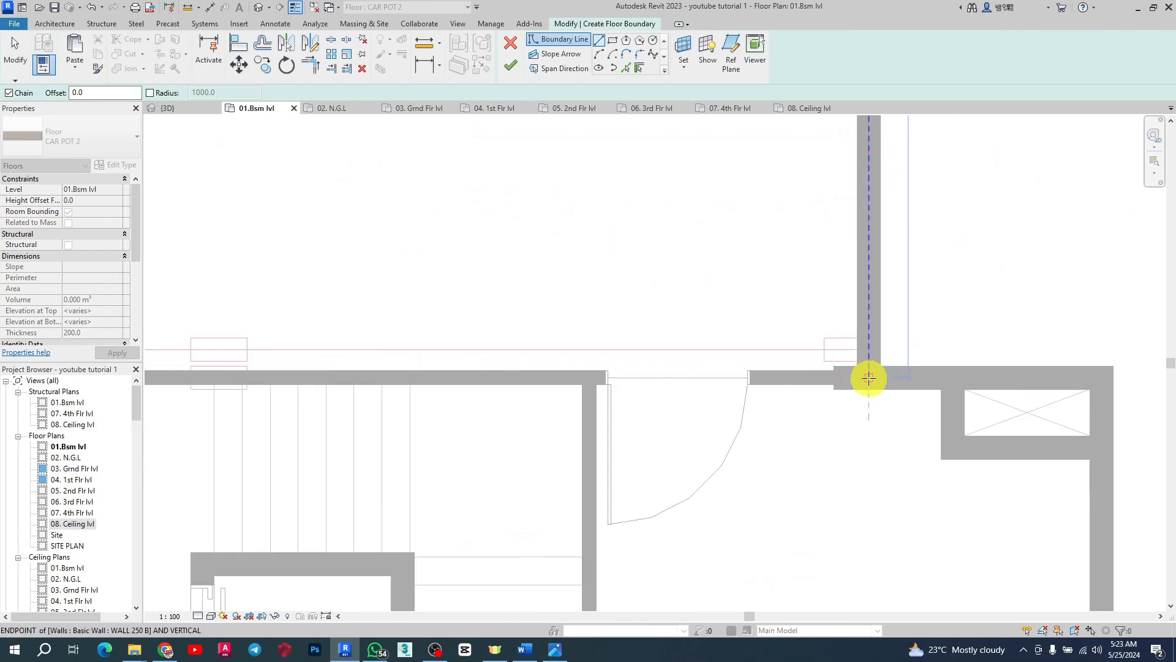
{"action": "left_click", "coordinate": [867, 376]}
{"action": "left_click", "coordinate": [1101, 378]}
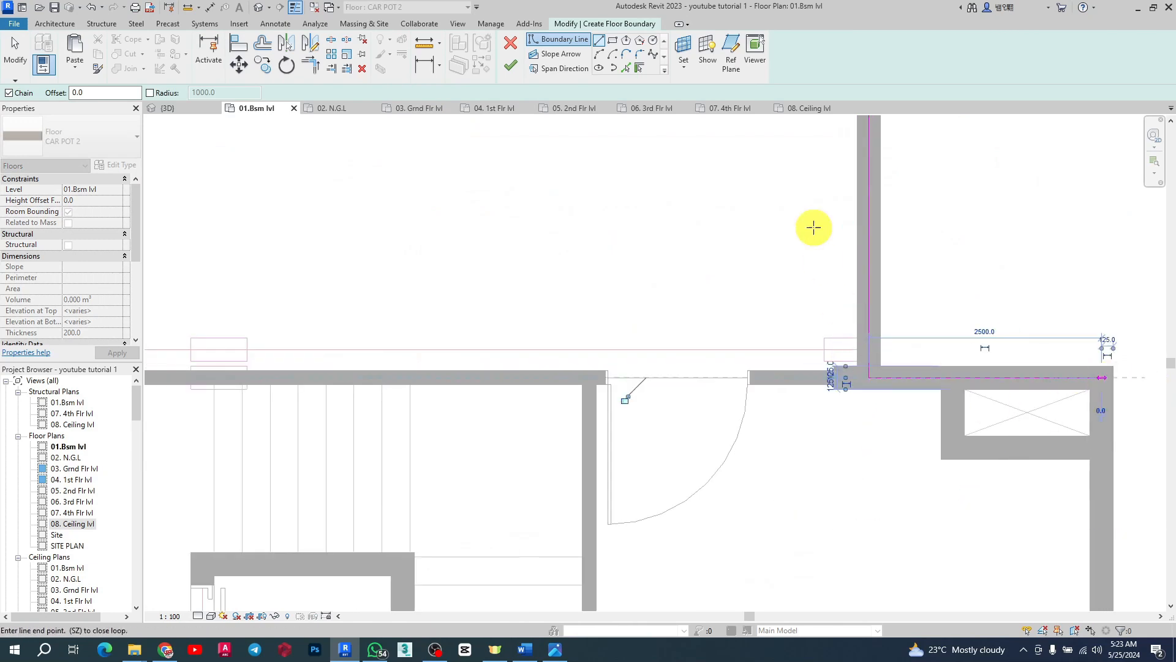
{"action": "scroll", "coordinate": [817, 202], "scroll_direction": "down", "scroll_amount": 3}
{"action": "scroll", "coordinate": [822, 247], "scroll_direction": "up", "scroll_amount": 3}
{"action": "left_click", "coordinate": [836, 238]}
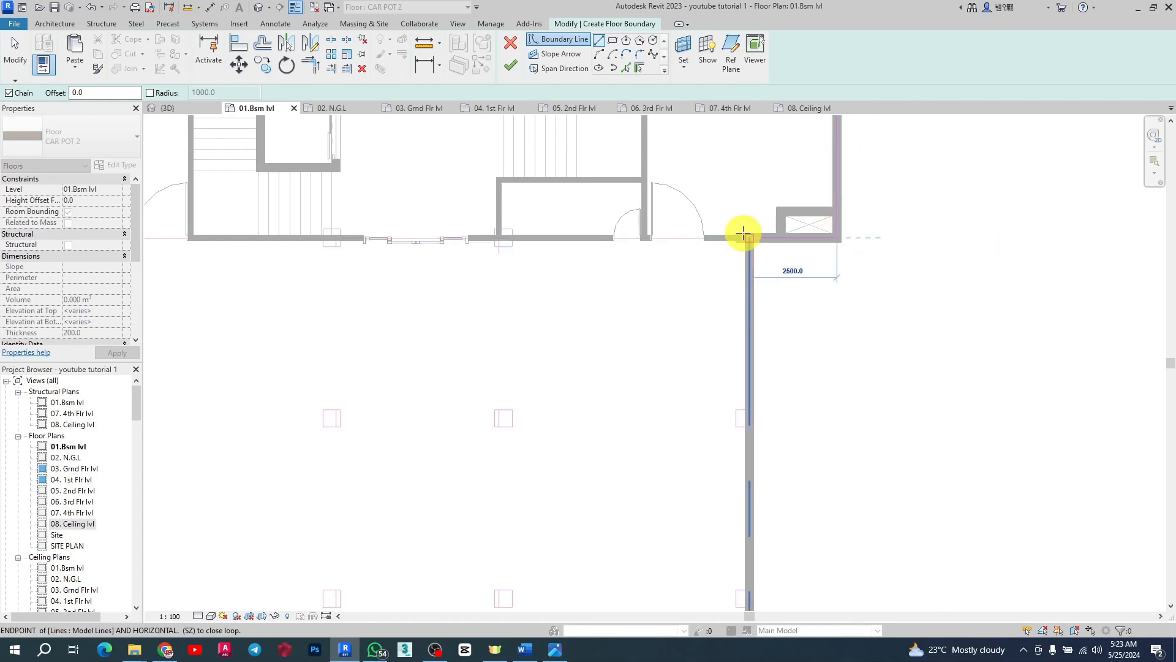
{"action": "scroll", "coordinate": [748, 237], "scroll_direction": "up", "scroll_amount": 2}
{"action": "left_click", "coordinate": [749, 239]}
{"action": "scroll", "coordinate": [760, 258], "scroll_direction": "down", "scroll_amount": 3}
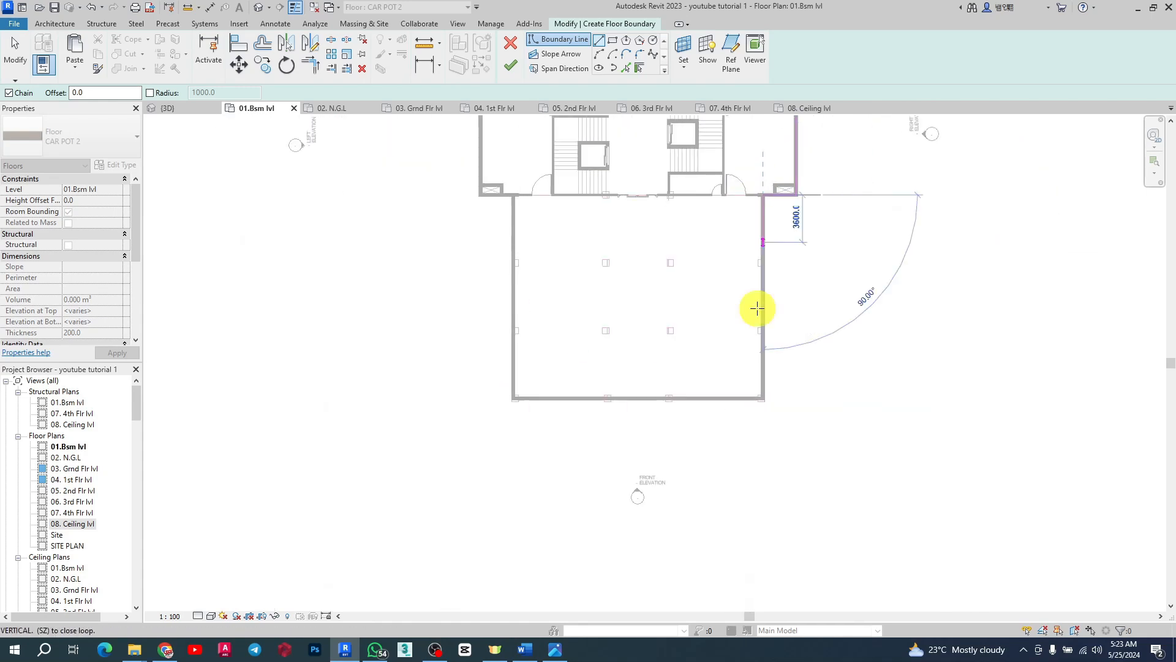
{"action": "scroll", "coordinate": [756, 412], "scroll_direction": "up", "scroll_amount": 3}
{"action": "left_click", "coordinate": [779, 388]}
{"action": "scroll", "coordinate": [1017, 354], "scroll_direction": "down", "scroll_amount": 3}
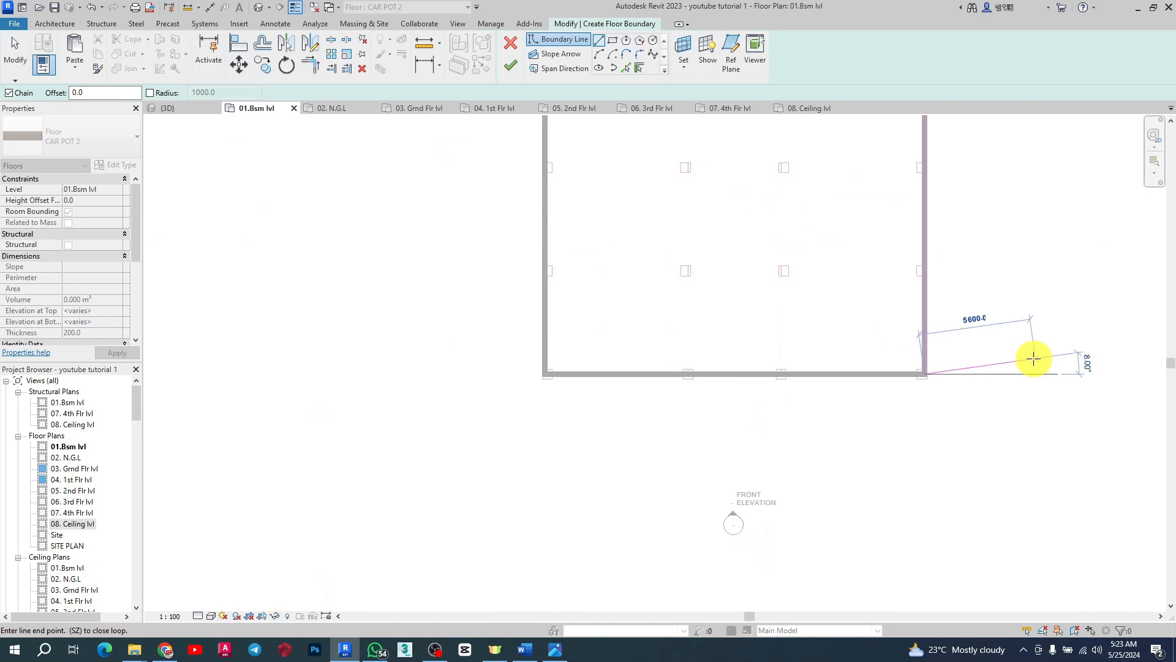
Step: Continue sketching floor boundary lines along the car park's lower wall, the core edge and the left wall
{"action": "scroll", "coordinate": [637, 373], "scroll_direction": "up", "scroll_amount": 2}
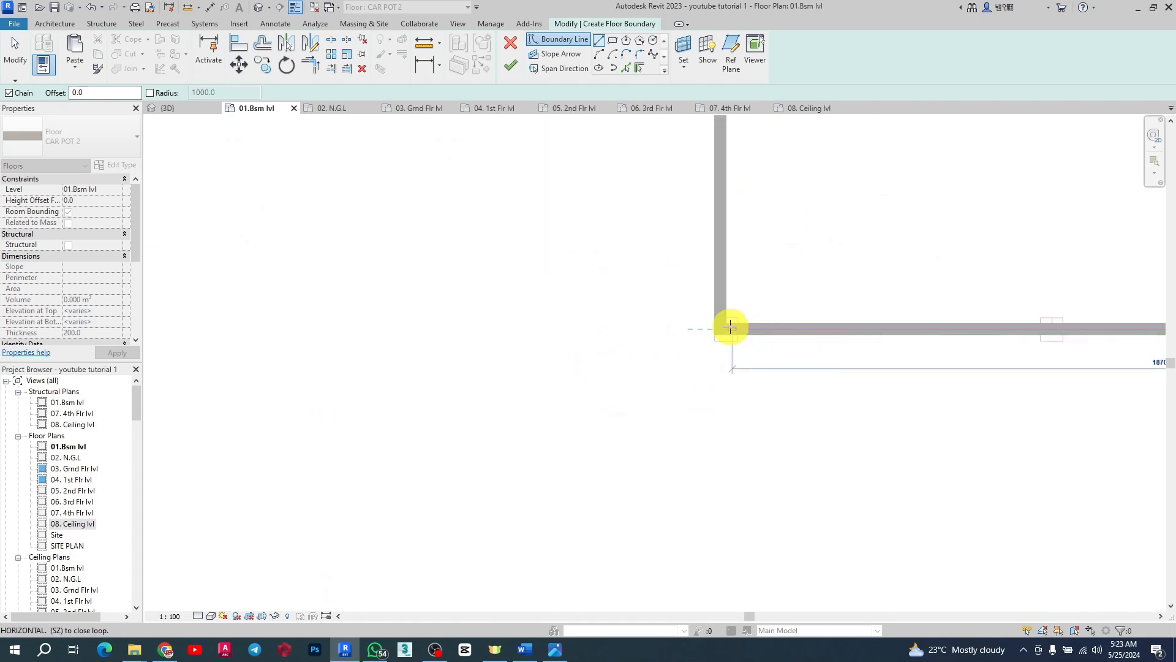
{"action": "left_click", "coordinate": [717, 328]}
{"action": "scroll", "coordinate": [680, 429], "scroll_direction": "down", "scroll_amount": 3}
{"action": "scroll", "coordinate": [680, 386], "scroll_direction": "up", "scroll_amount": 4}
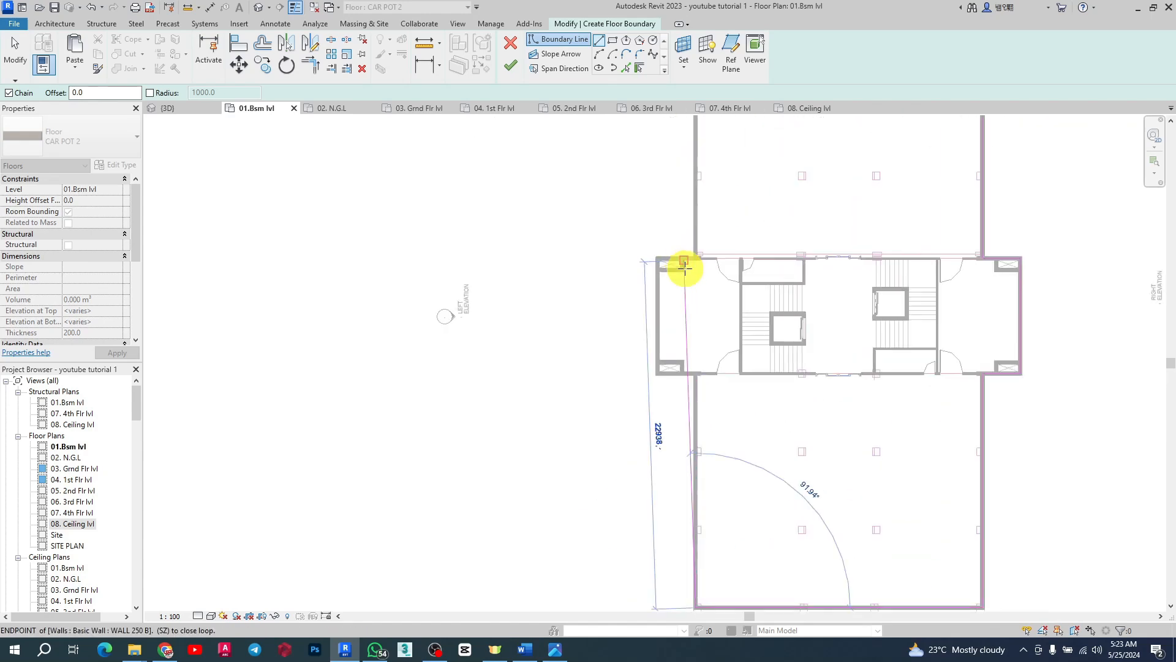
{"action": "scroll", "coordinate": [599, 336], "scroll_direction": "down", "scroll_amount": 2}
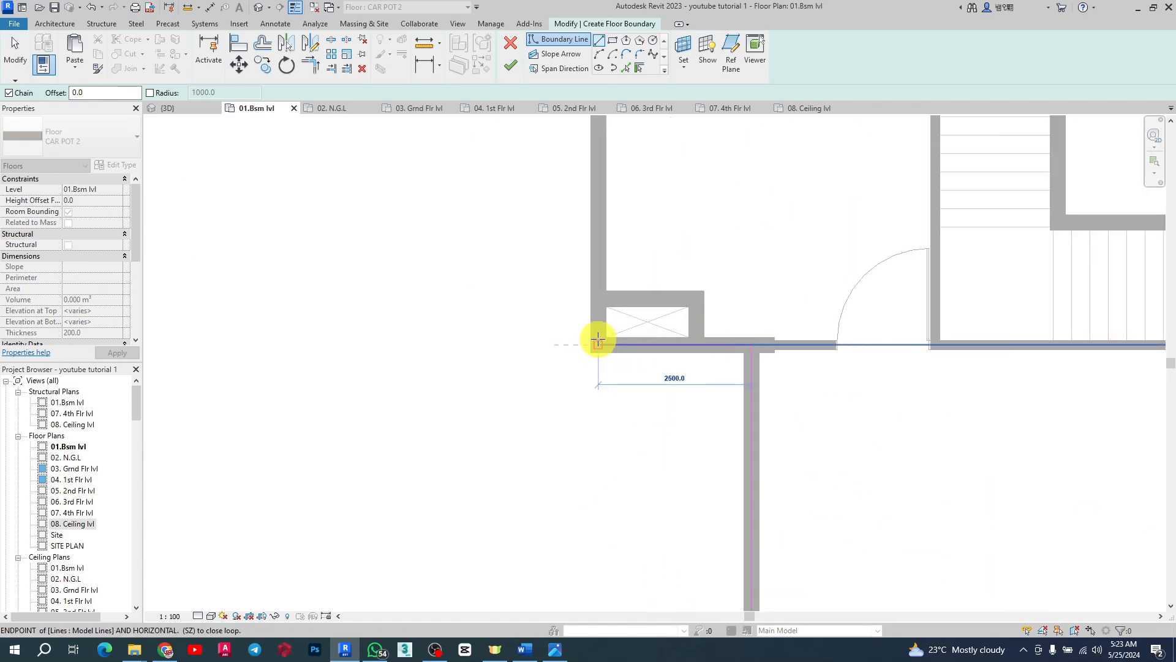
{"action": "scroll", "coordinate": [582, 380], "scroll_direction": "down", "scroll_amount": 3}
{"action": "scroll", "coordinate": [591, 247], "scroll_direction": "up", "scroll_amount": 4}
{"action": "scroll", "coordinate": [591, 247], "scroll_direction": "up", "scroll_amount": 2}
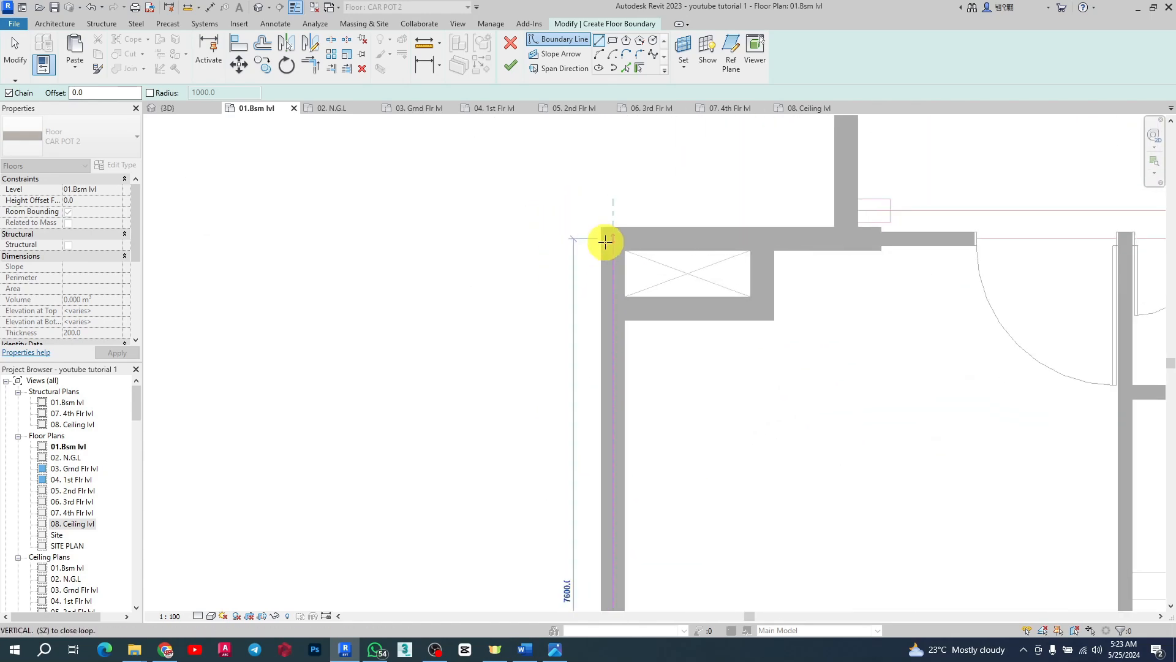
{"action": "left_click", "coordinate": [606, 245]}
{"action": "left_click", "coordinate": [839, 237]}
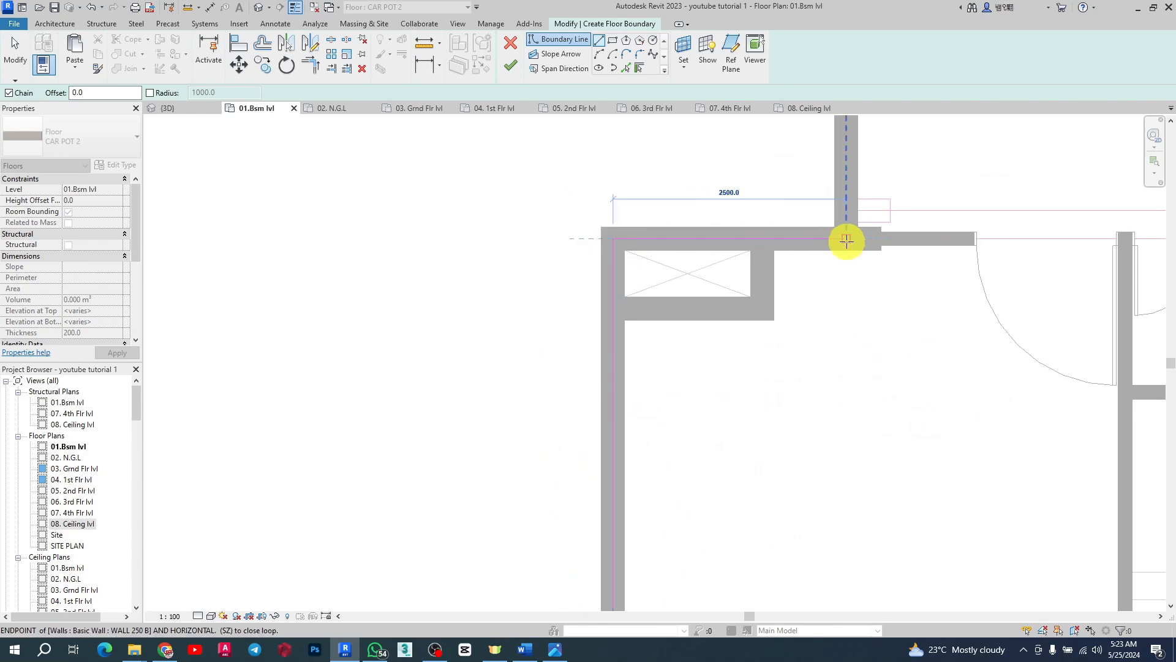
{"action": "scroll", "coordinate": [539, 527], "scroll_direction": "down", "scroll_amount": 3}
{"action": "scroll", "coordinate": [538, 512], "scroll_direction": "down", "scroll_amount": 2}
{"action": "scroll", "coordinate": [604, 283], "scroll_direction": "up", "scroll_amount": 3}
{"action": "scroll", "coordinate": [605, 282], "scroll_direction": "up", "scroll_amount": 5}
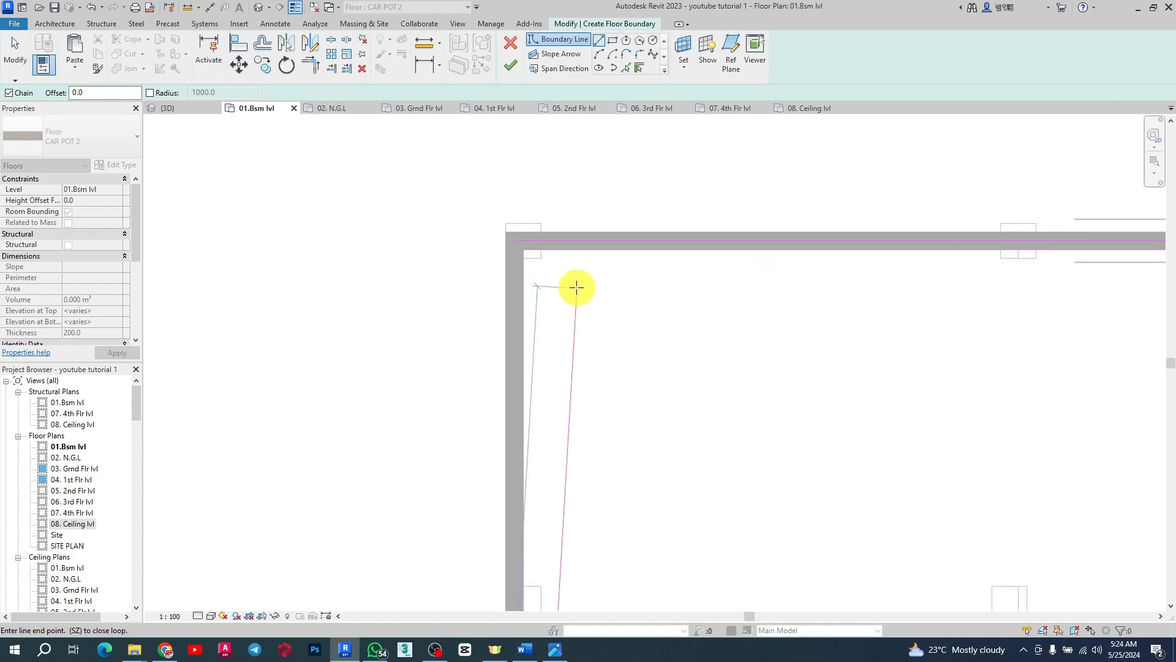
{"action": "scroll", "coordinate": [482, 232], "scroll_direction": "up", "scroll_amount": 3}
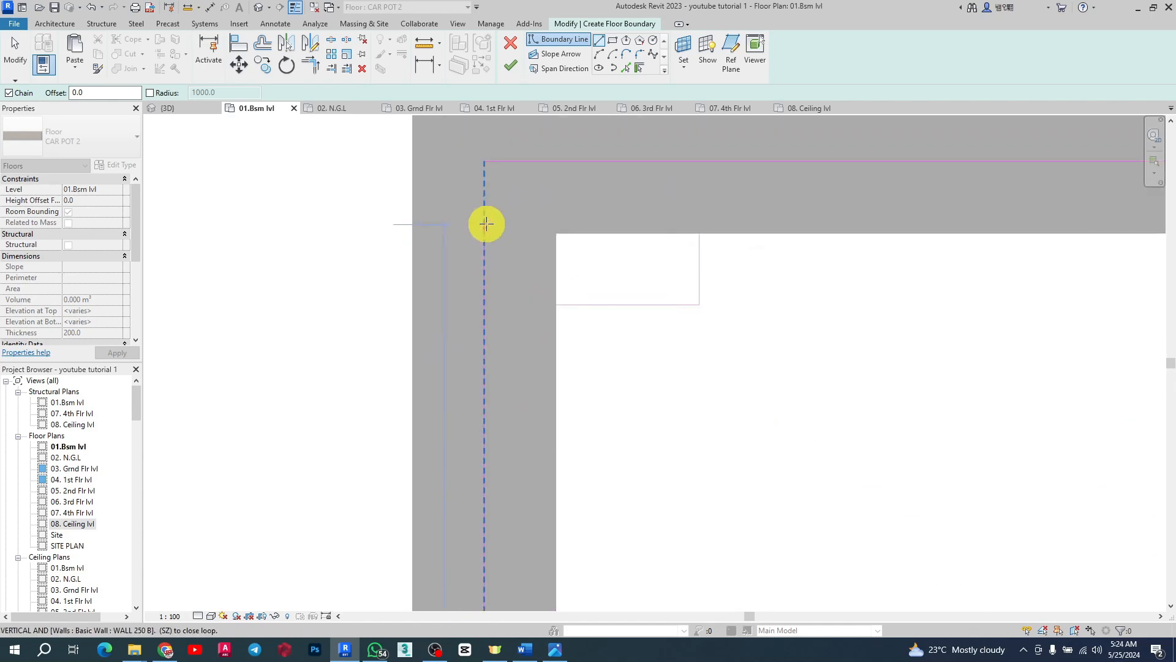
{"action": "left_click", "coordinate": [484, 226]}
{"action": "scroll", "coordinate": [476, 321], "scroll_direction": "down", "scroll_amount": 5}
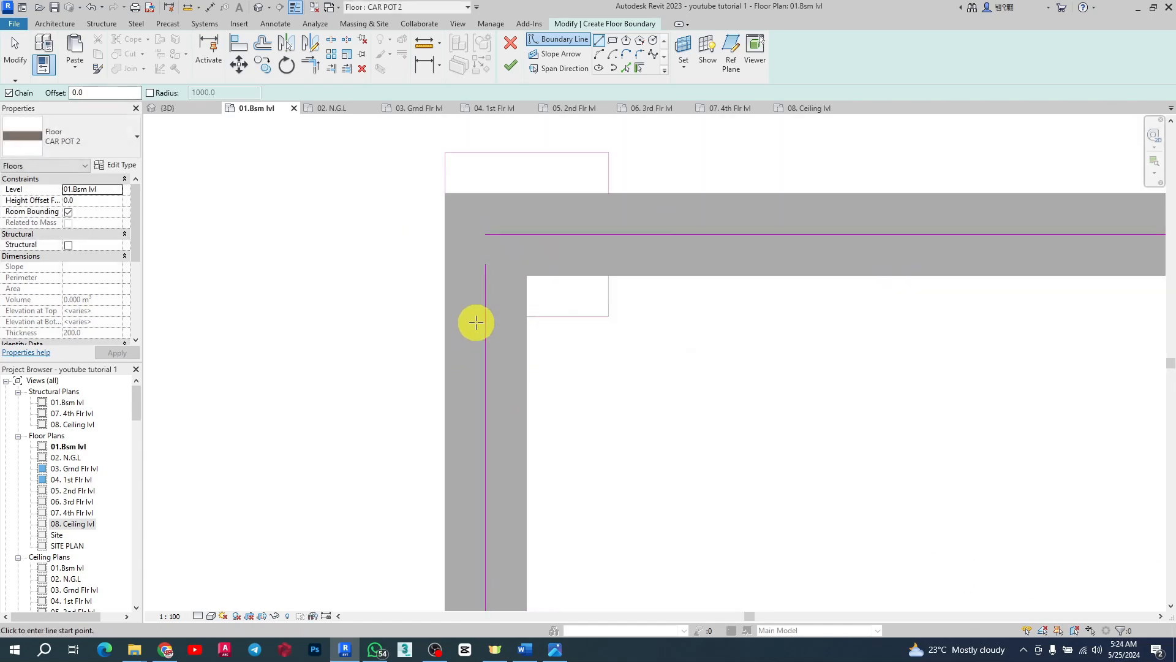
Step: Try to finish the floor boundary sketch and return to sketching
{"action": "left_click", "coordinate": [511, 67]}
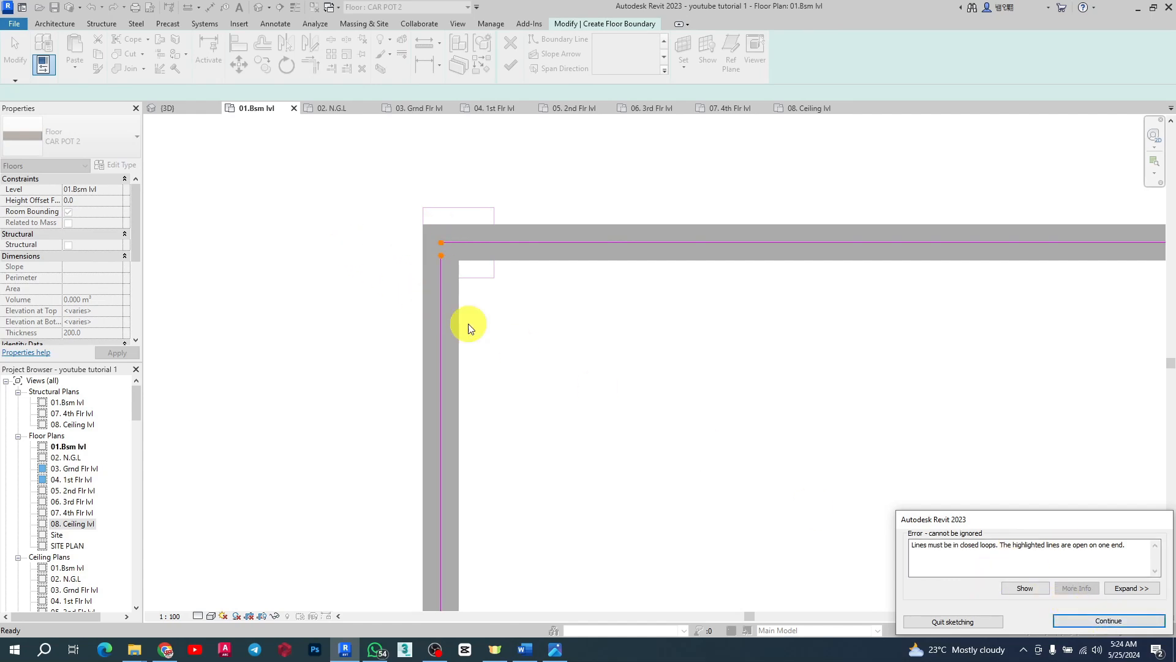
{"action": "left_click", "coordinate": [1101, 620]}
{"action": "scroll", "coordinate": [439, 258], "scroll_direction": "up", "scroll_amount": 5}
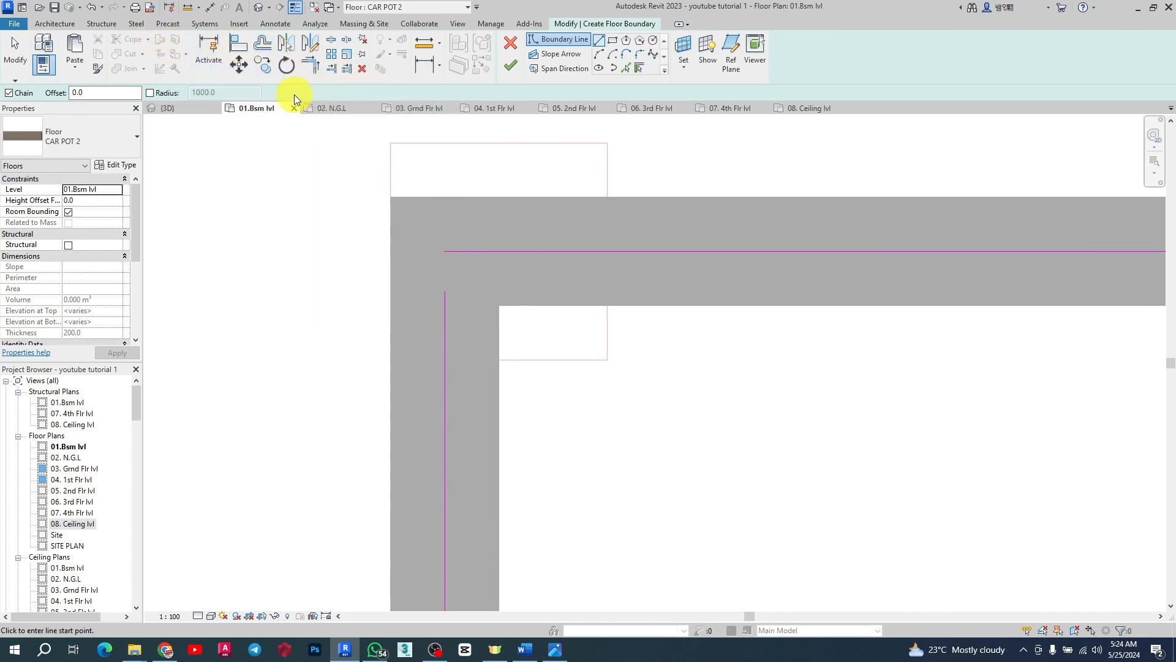
Step: Join the left and top boundary lines into a closed corner with Trim/Extend to Corner
{"action": "left_click", "coordinate": [307, 66]}
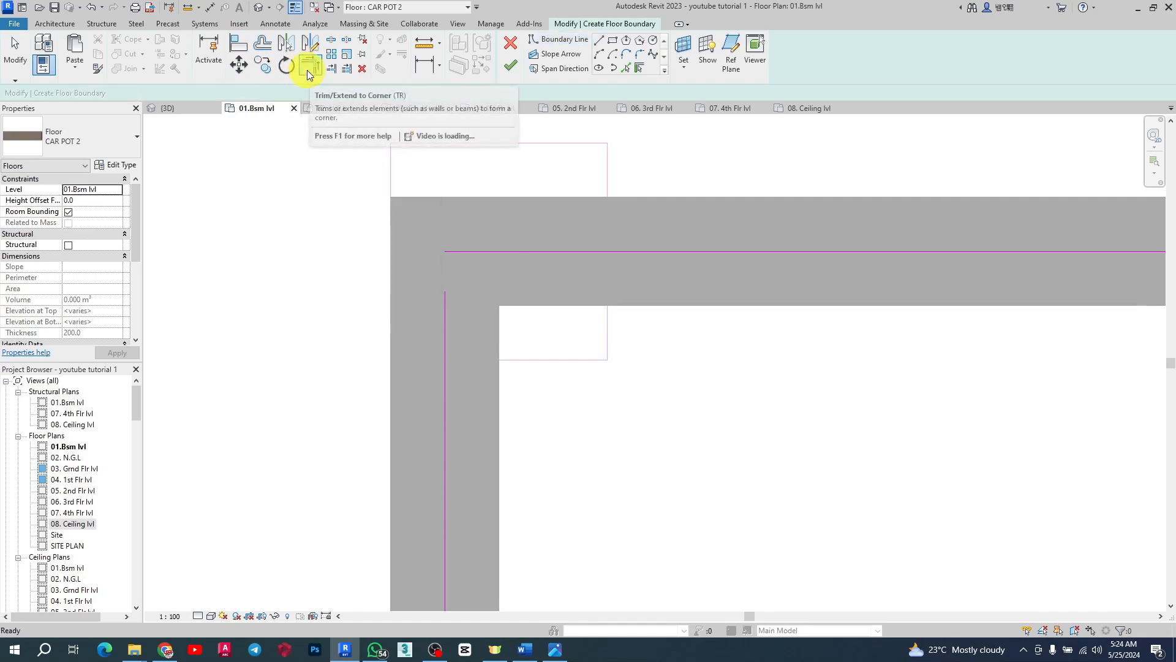
{"action": "left_click", "coordinate": [307, 70]}
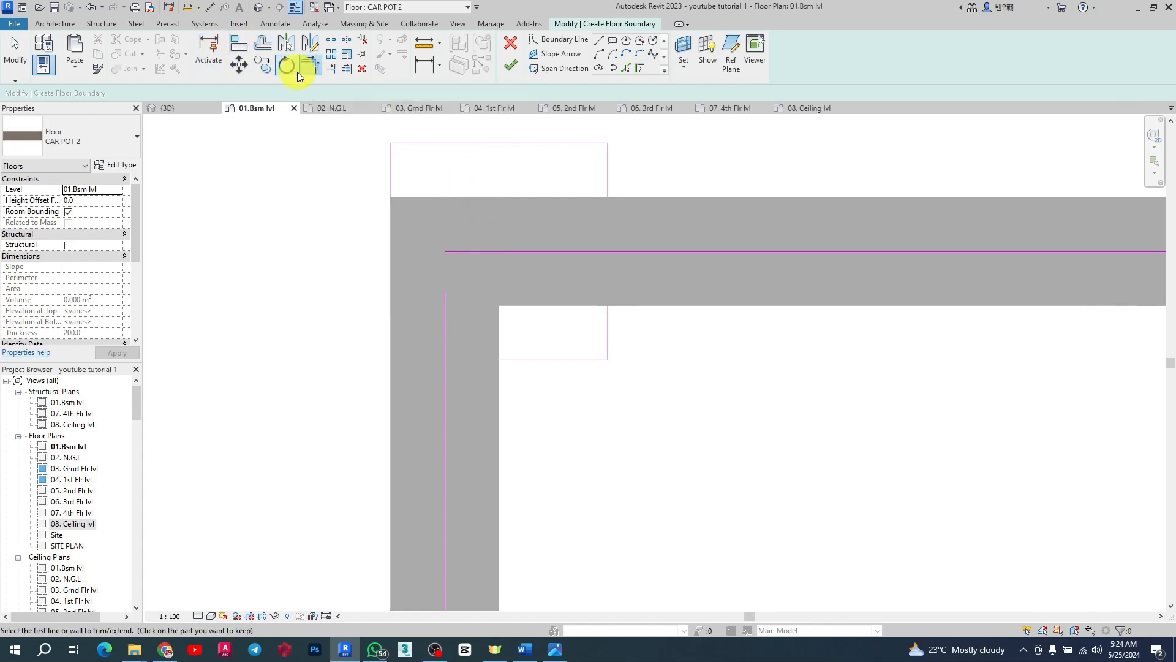
{"action": "left_click", "coordinate": [450, 316]}
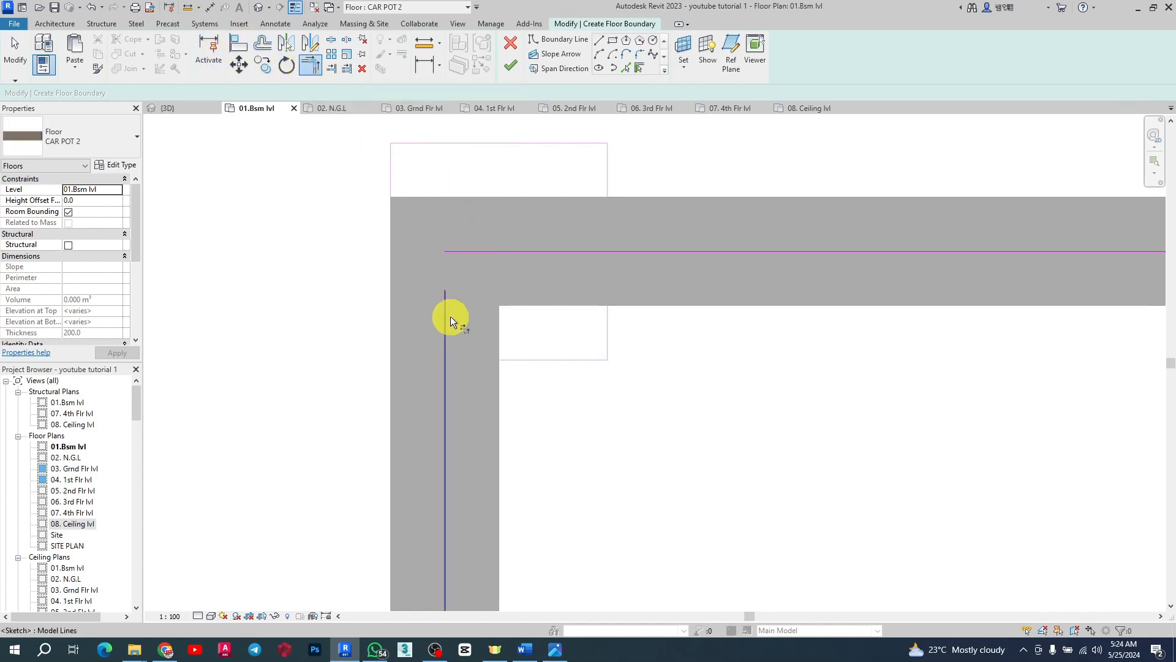
{"action": "left_click", "coordinate": [506, 248]}
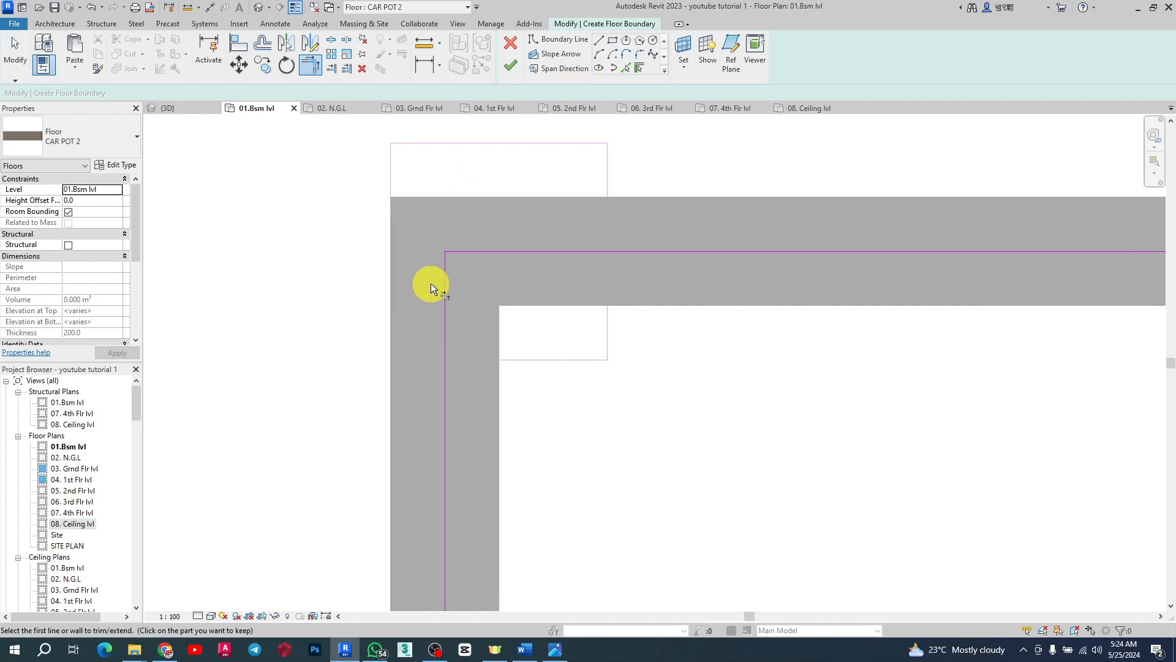
Step: Keep the floor's level at 01.8sm lvl and finish the floor boundary to create the slab
{"action": "scroll", "coordinate": [397, 220], "scroll_direction": "down", "scroll_amount": 5}
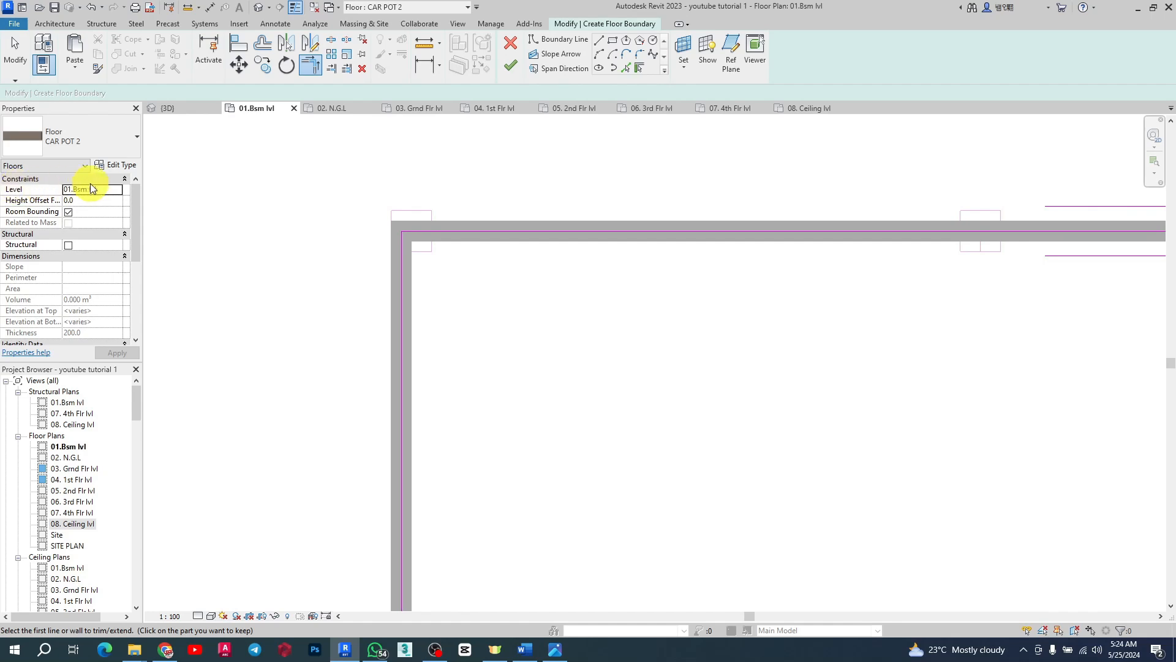
{"action": "left_click", "coordinate": [113, 194]}
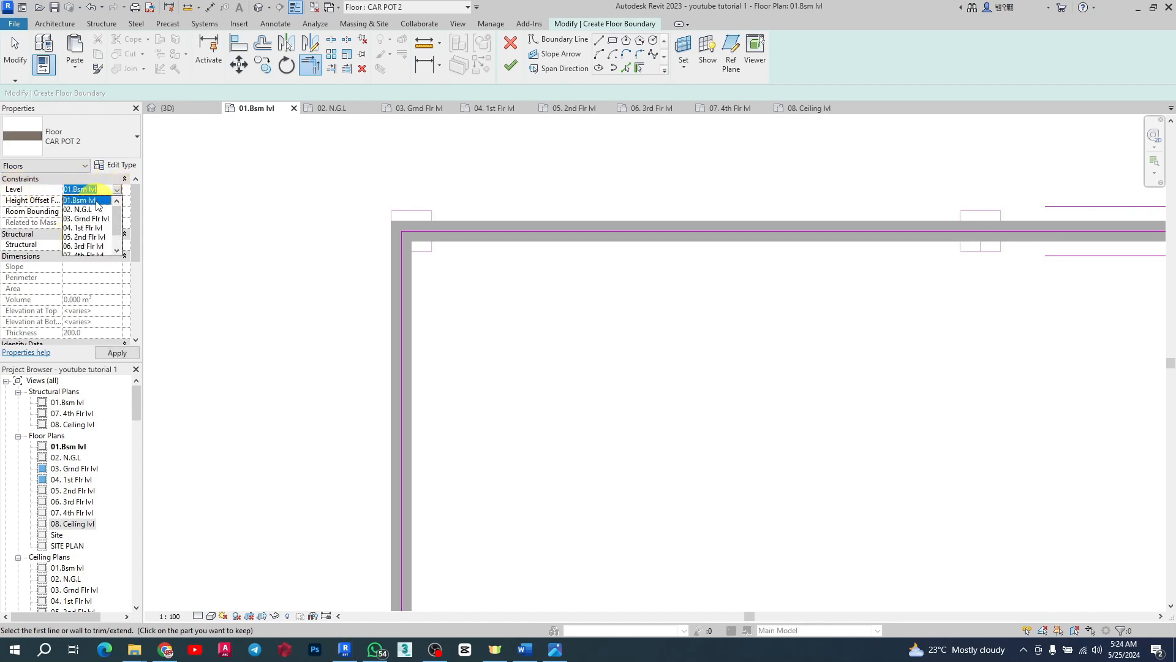
{"action": "left_click", "coordinate": [105, 189]}
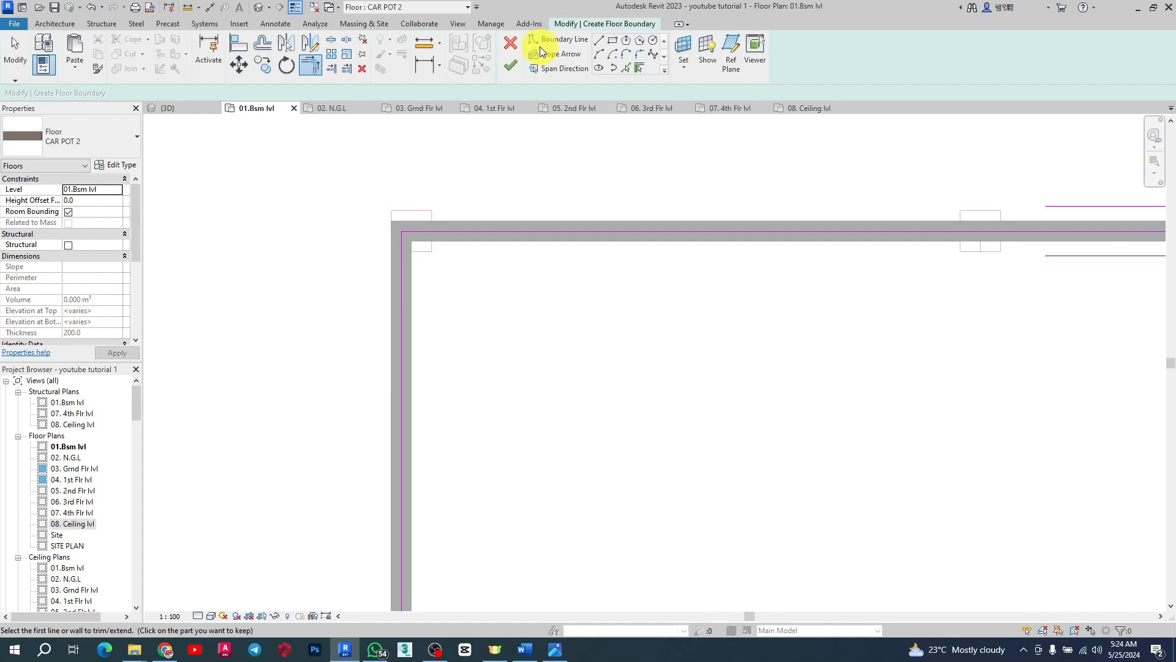
{"action": "left_click", "coordinate": [516, 64]}
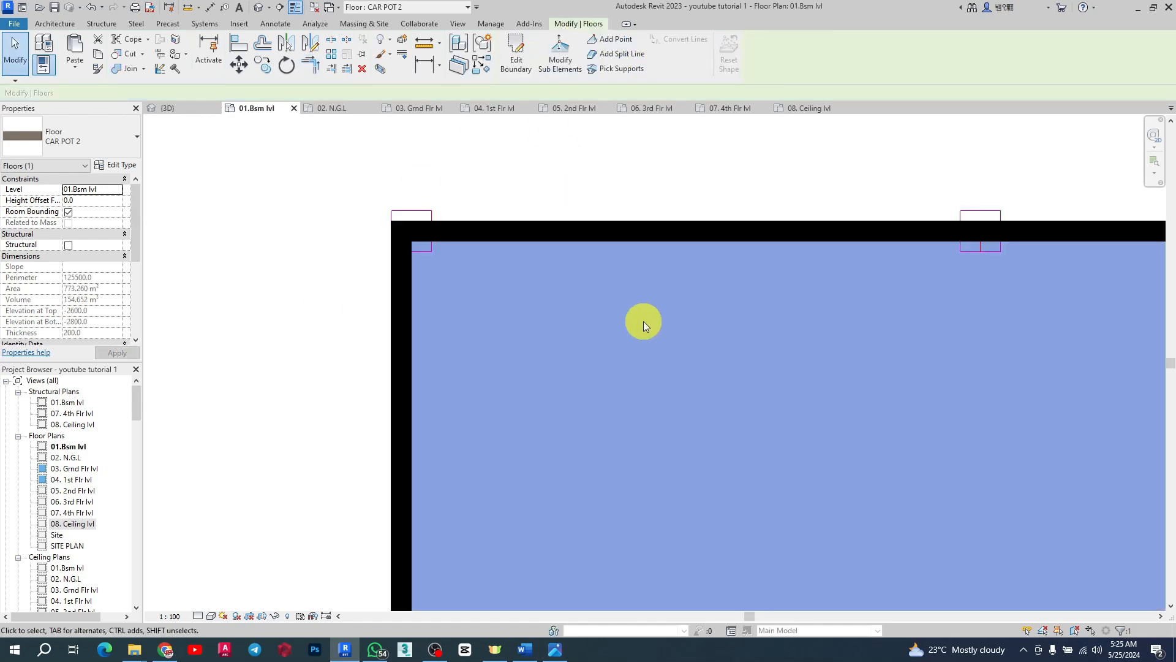
Step: Inspect the new floor slab in the plan and in the 3D view, then return to the 01.8sm lvl plan
{"action": "scroll", "coordinate": [459, 264], "scroll_direction": "down", "scroll_amount": 3}
{"action": "scroll", "coordinate": [457, 192], "scroll_direction": "down", "scroll_amount": 2}
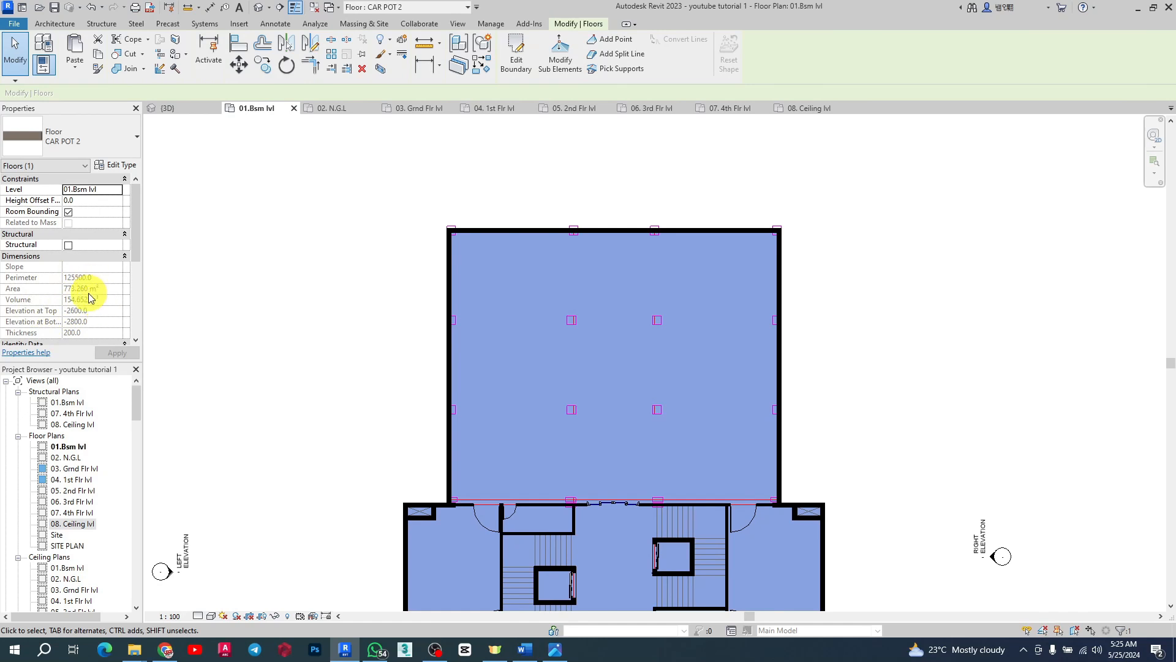
{"action": "scroll", "coordinate": [695, 302], "scroll_direction": "down", "scroll_amount": 5}
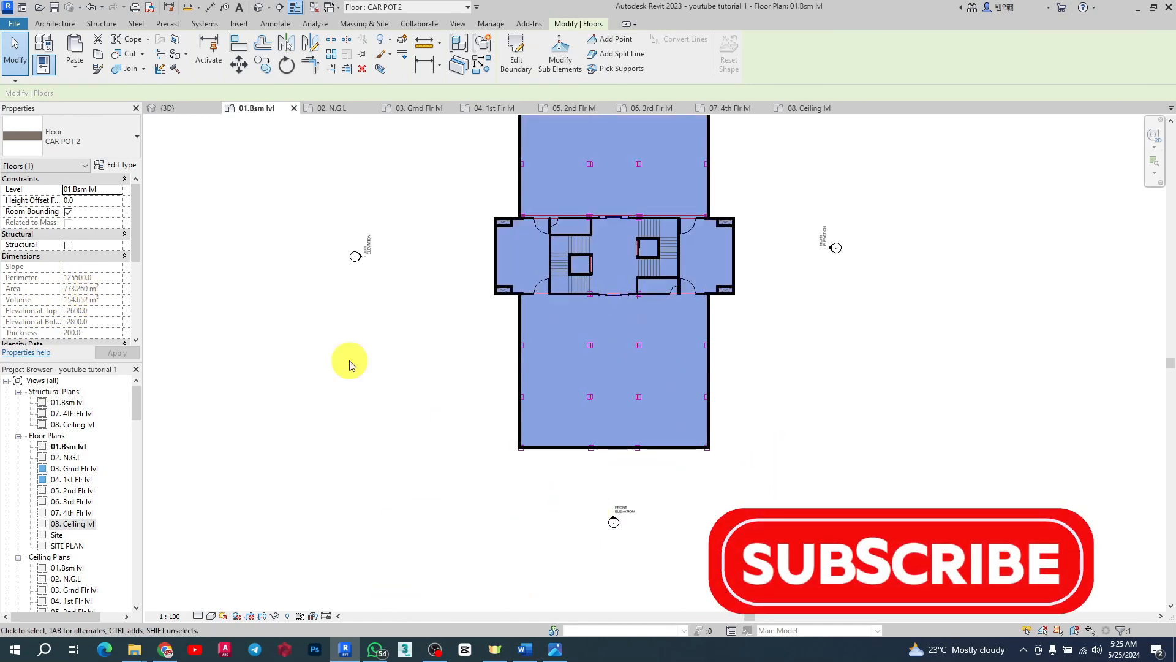
{"action": "left_click", "coordinate": [186, 110]}
{"action": "scroll", "coordinate": [625, 410], "scroll_direction": "down", "scroll_amount": 4}
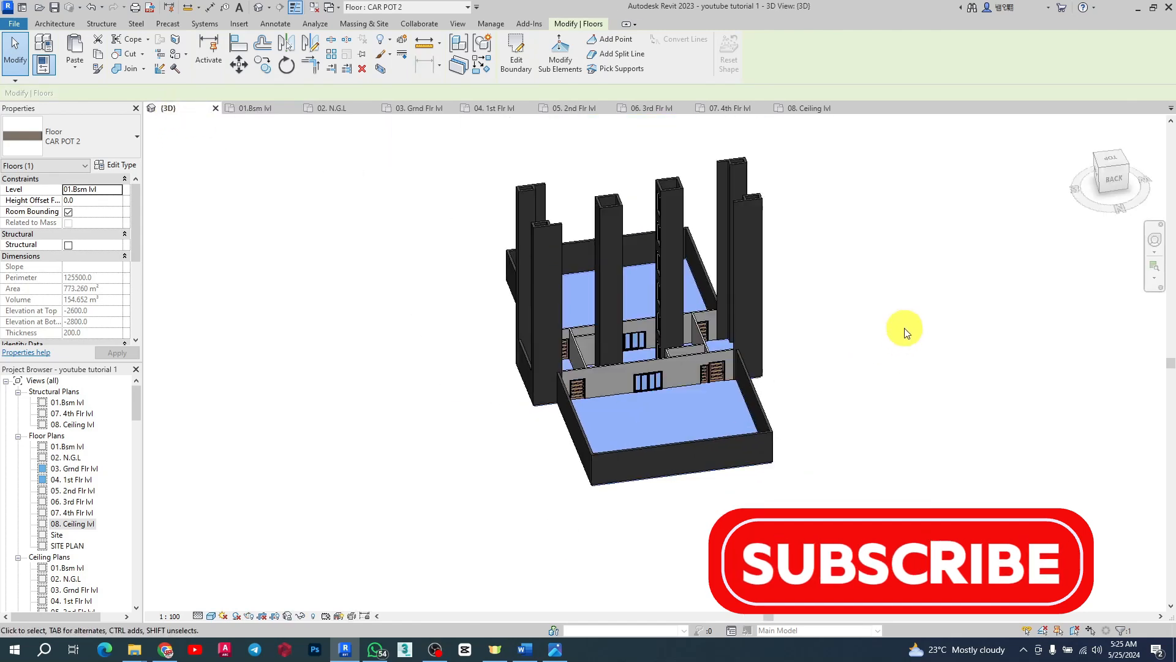
{"action": "left_click", "coordinate": [907, 329]}
{"action": "scroll", "coordinate": [689, 362], "scroll_direction": "up", "scroll_amount": 4}
{"action": "middle_click_drag", "start_coordinate": [689, 361], "coordinate": [336, 121], "text": "shift"}
{"action": "left_click", "coordinate": [257, 109]}
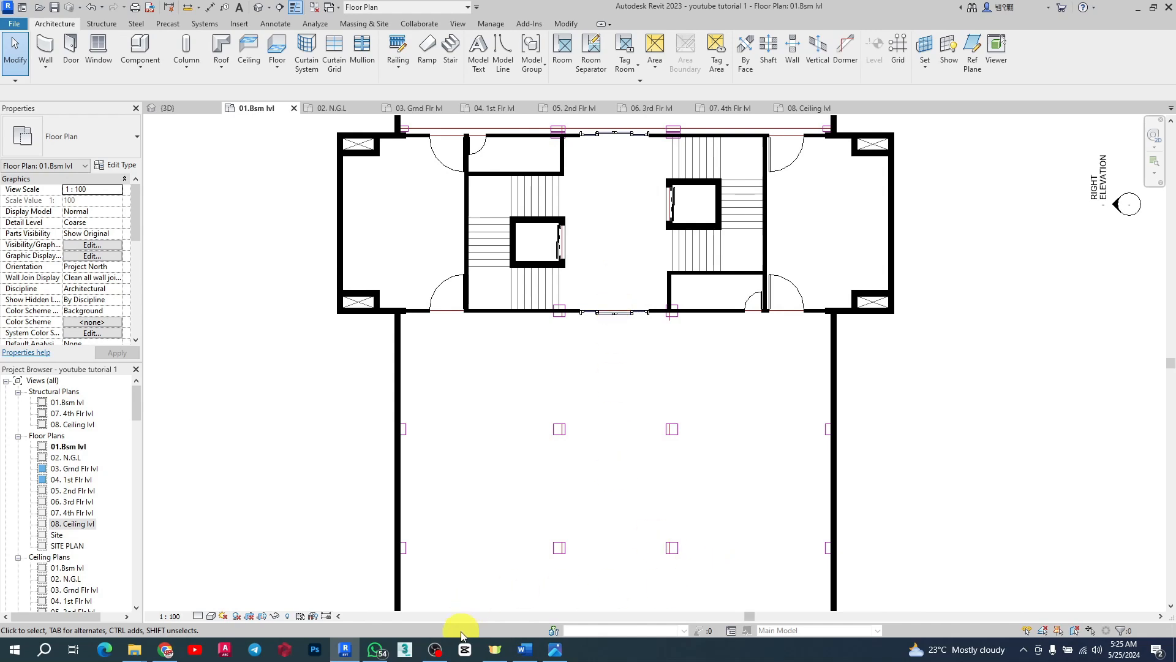
{"action": "left_click", "coordinate": [435, 649]}
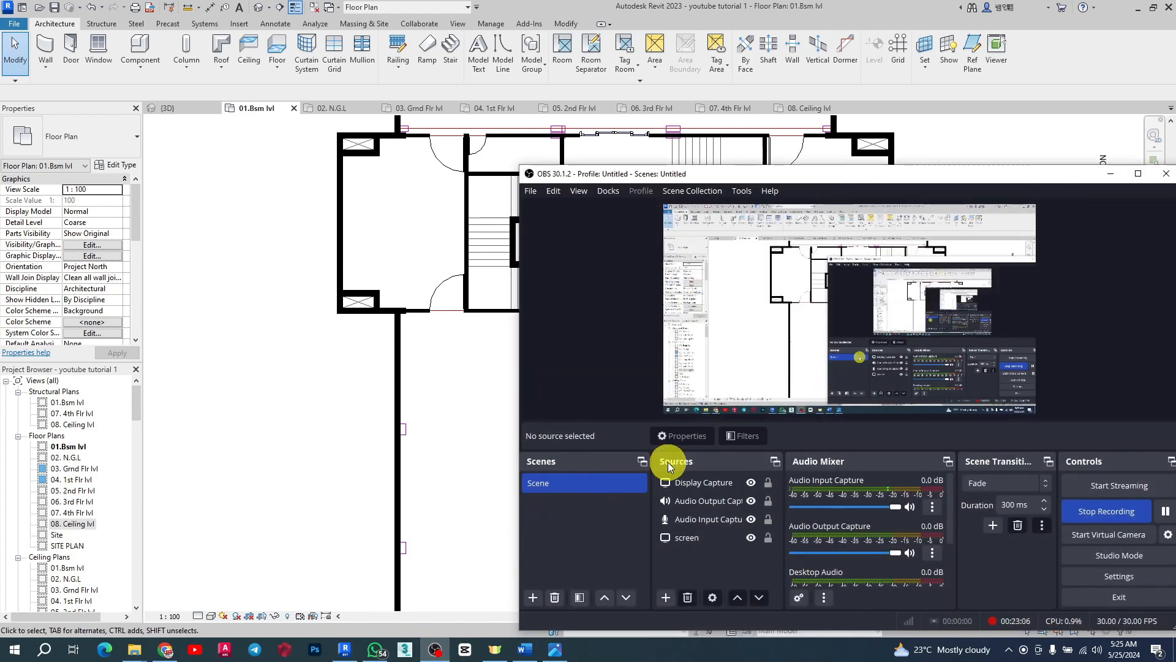
{"action": "left_click", "coordinate": [1106, 174]}
Step: Examine the stair cores around the elevator shafts in the 01.8sm lvl plan
{"action": "scroll", "coordinate": [439, 379], "scroll_direction": "down", "scroll_amount": 2}
{"action": "scroll", "coordinate": [490, 309], "scroll_direction": "up", "scroll_amount": 3}
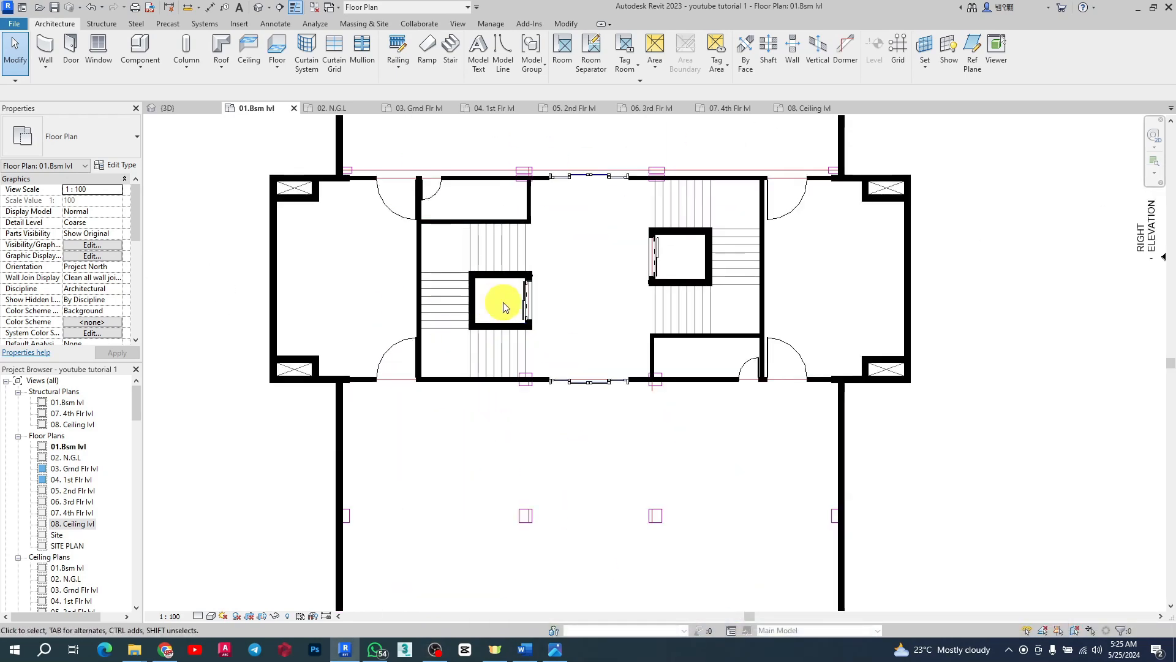
{"action": "scroll", "coordinate": [683, 273], "scroll_direction": "up", "scroll_amount": 3}
{"action": "scroll", "coordinate": [858, 315], "scroll_direction": "down", "scroll_amount": 2}
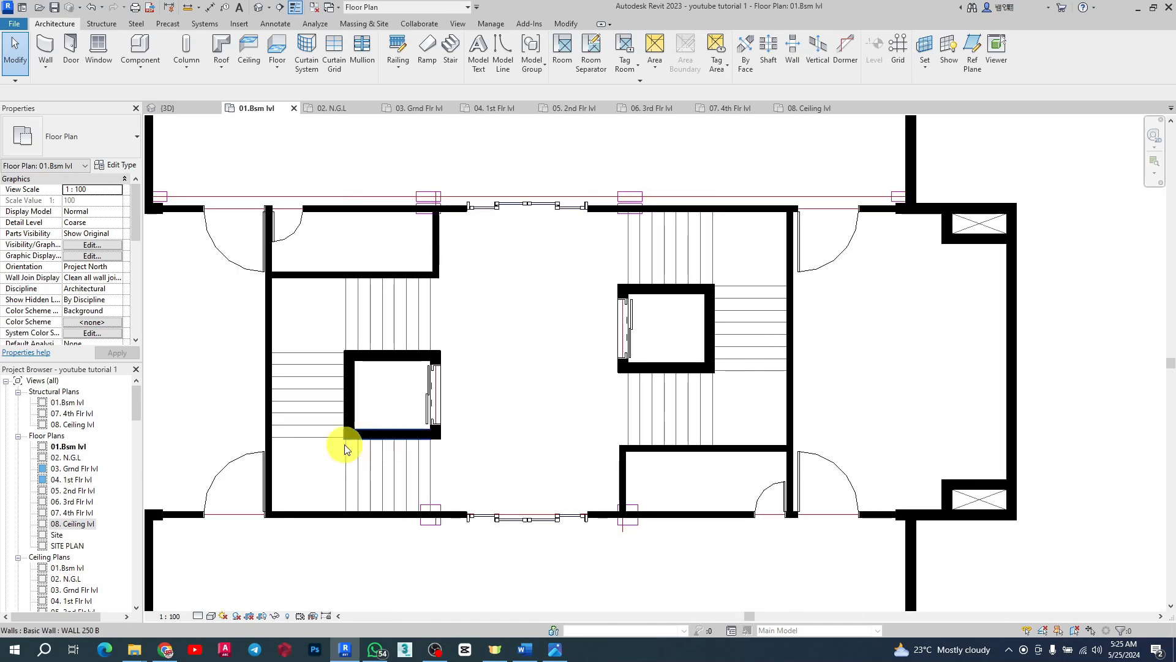
{"action": "scroll", "coordinate": [438, 341], "scroll_direction": "up", "scroll_amount": 2}
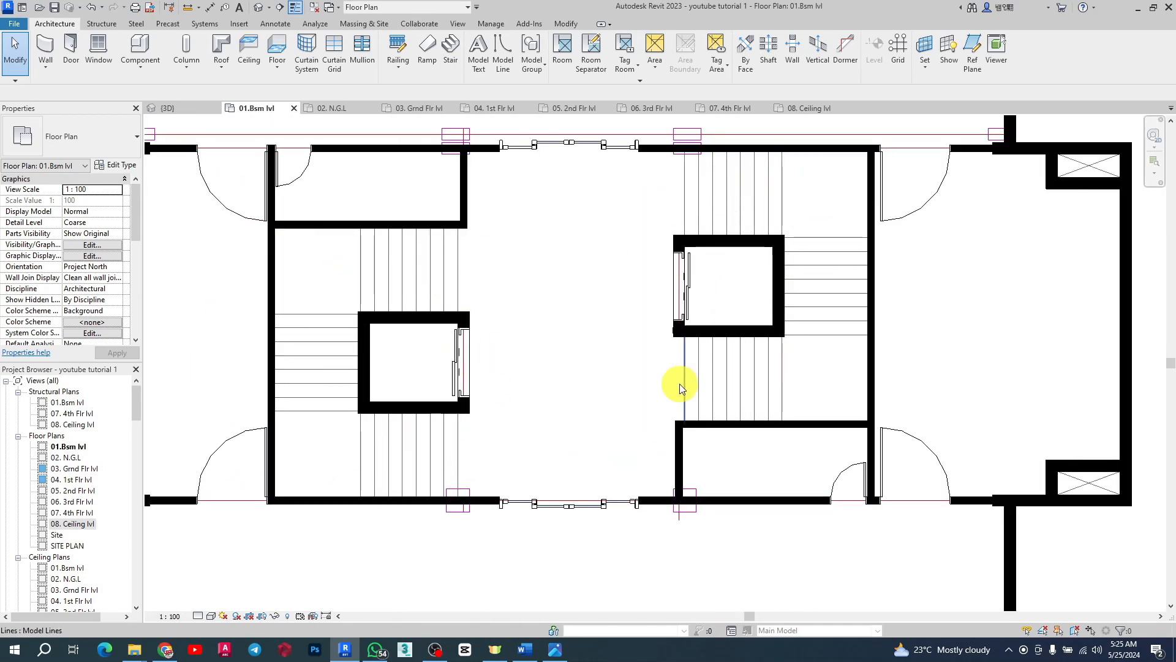
{"action": "scroll", "coordinate": [435, 399], "scroll_direction": "up", "scroll_amount": 3}
{"action": "scroll", "coordinate": [438, 399], "scroll_direction": "down", "scroll_amount": 3}
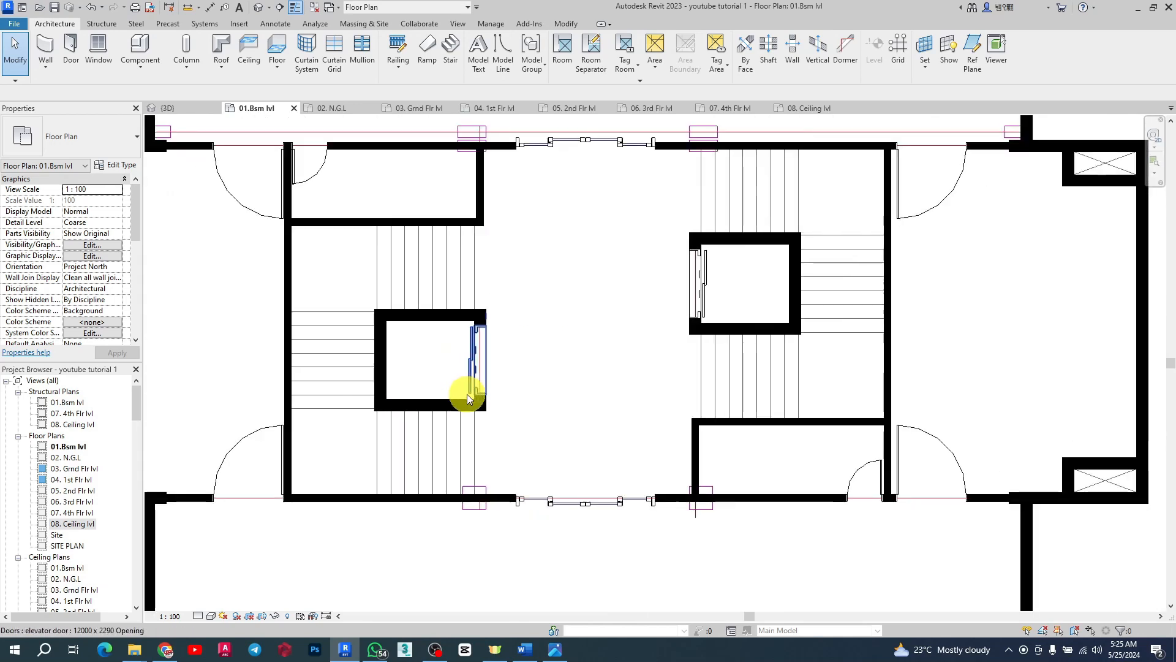
{"action": "scroll", "coordinate": [478, 362], "scroll_direction": "up", "scroll_amount": 2}
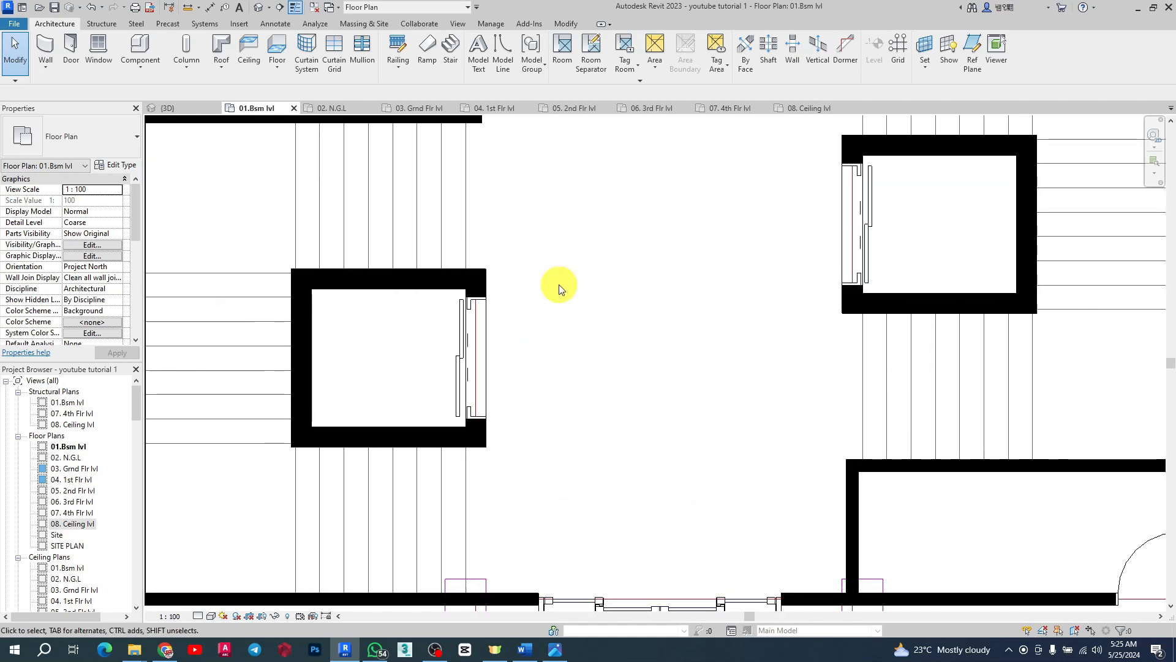
{"action": "scroll", "coordinate": [361, 193], "scroll_direction": "down", "scroll_amount": 2}
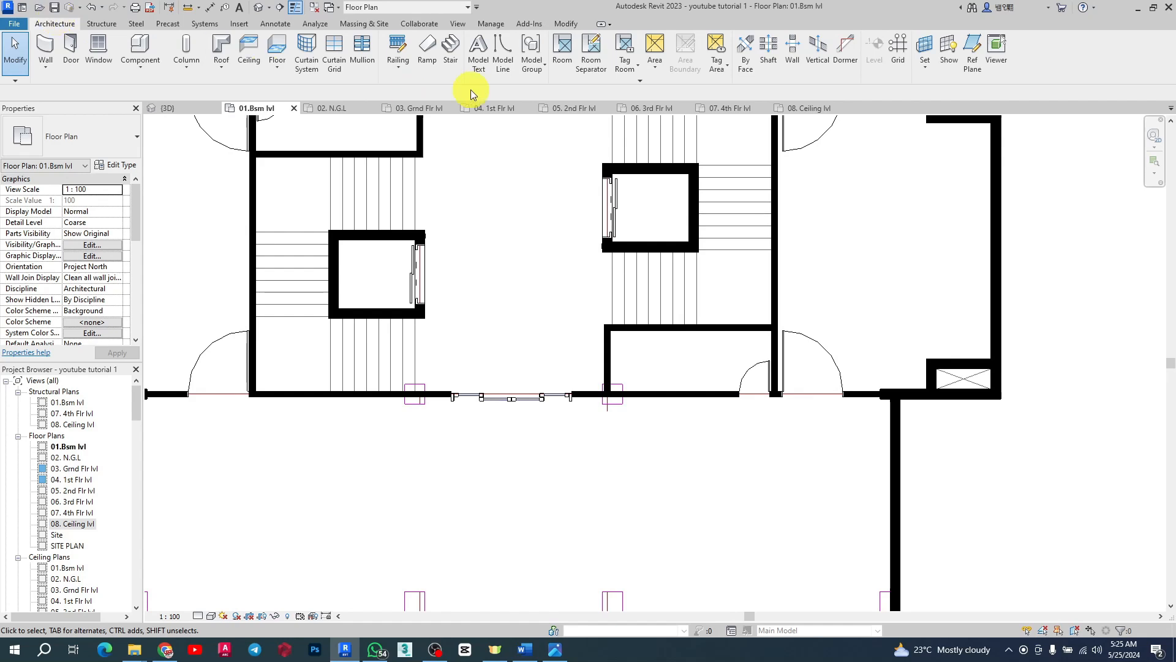
Step: Start the Stair tool and set the stair's top level to 03. Grnd Flr lvl
{"action": "left_click", "coordinate": [450, 46]}
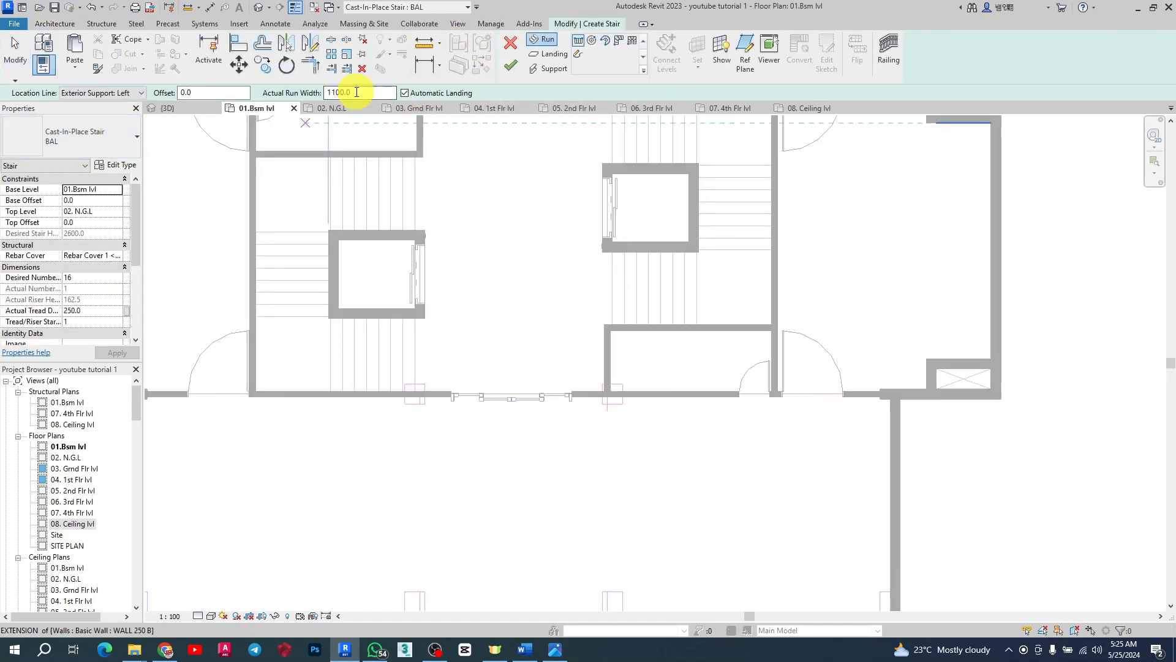
{"action": "double_click", "coordinate": [338, 93]}
{"action": "double_click", "coordinate": [202, 93]}
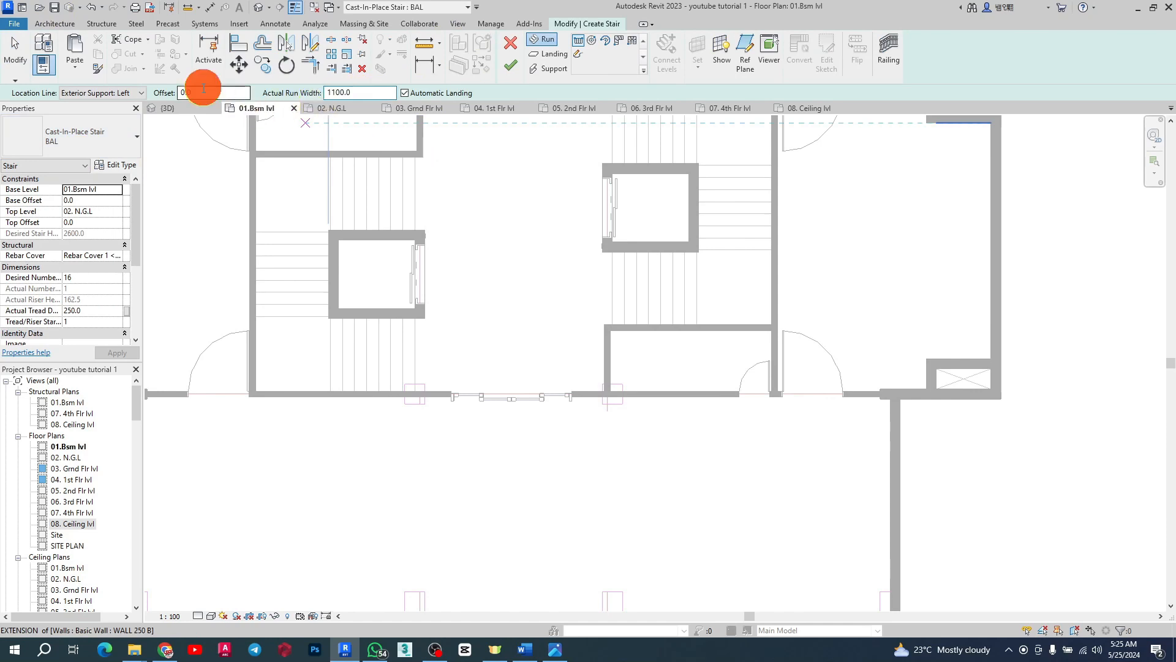
{"action": "double_click", "coordinate": [339, 94]}
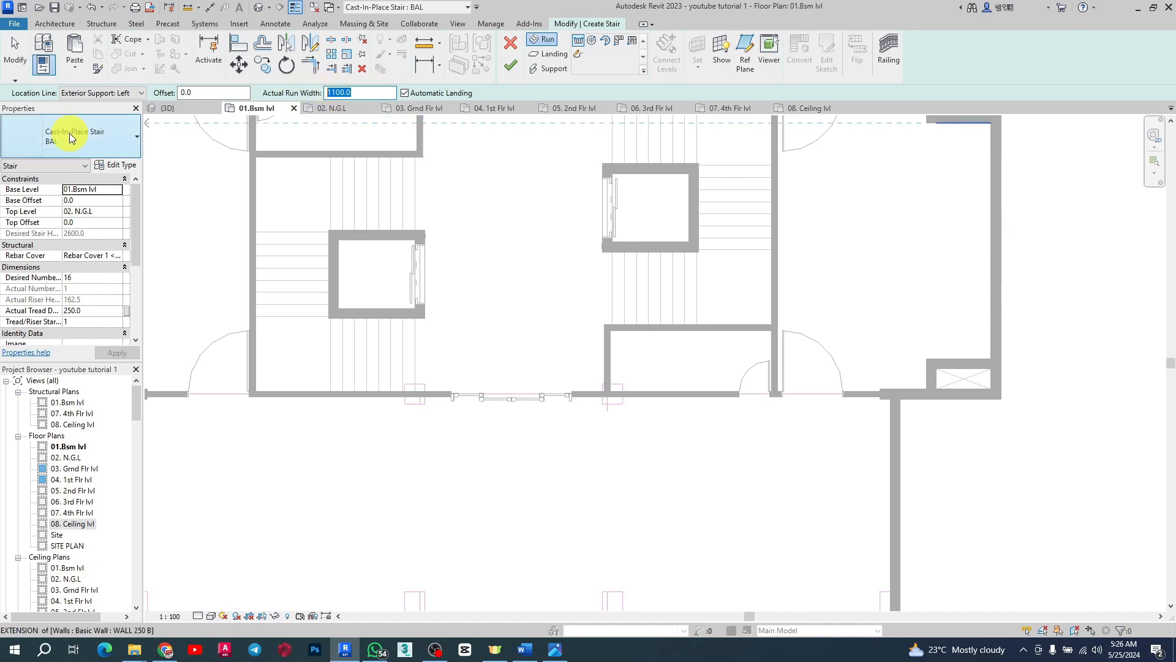
{"action": "left_click", "coordinate": [45, 166]}
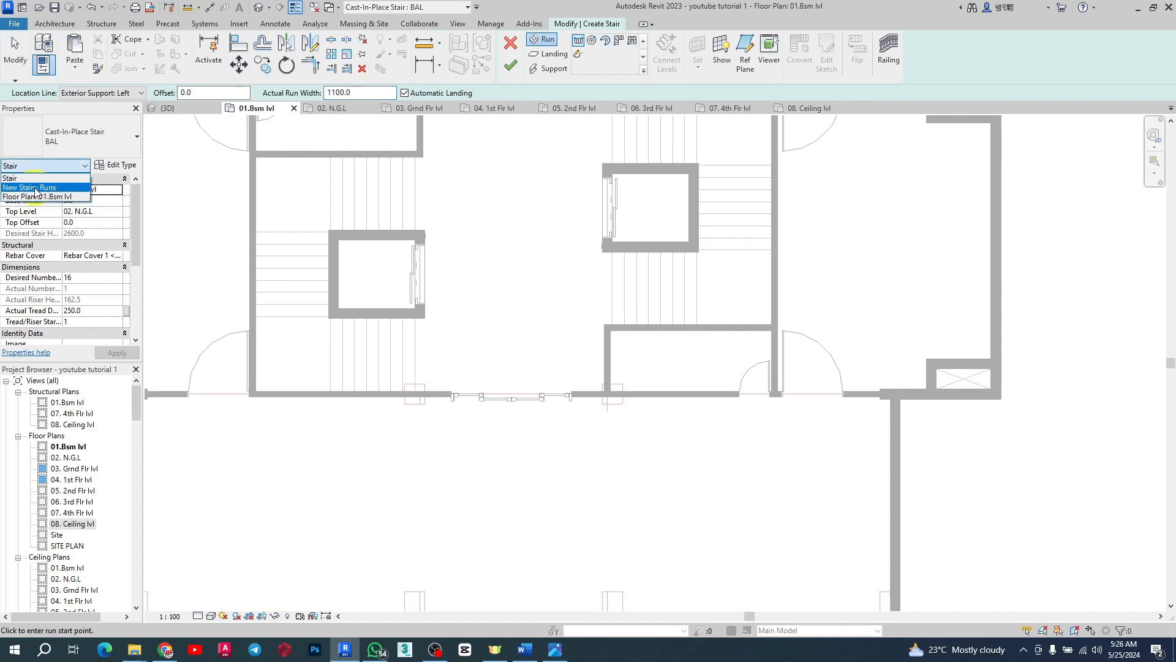
{"action": "left_click", "coordinate": [35, 188]}
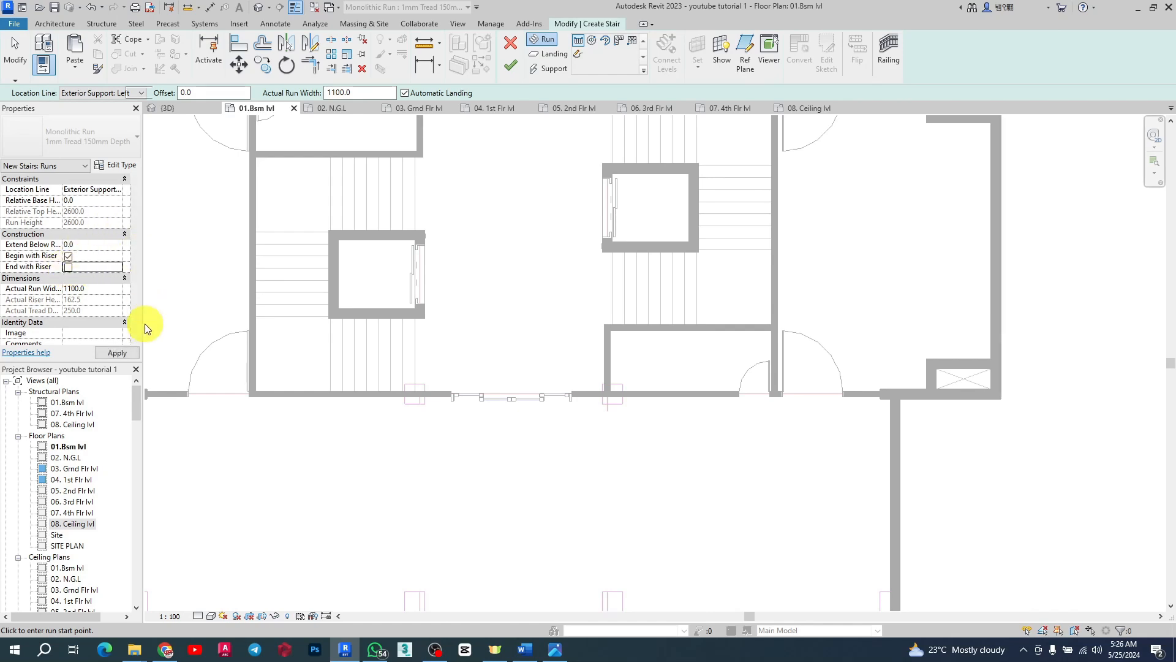
{"action": "left_click", "coordinate": [116, 355]}
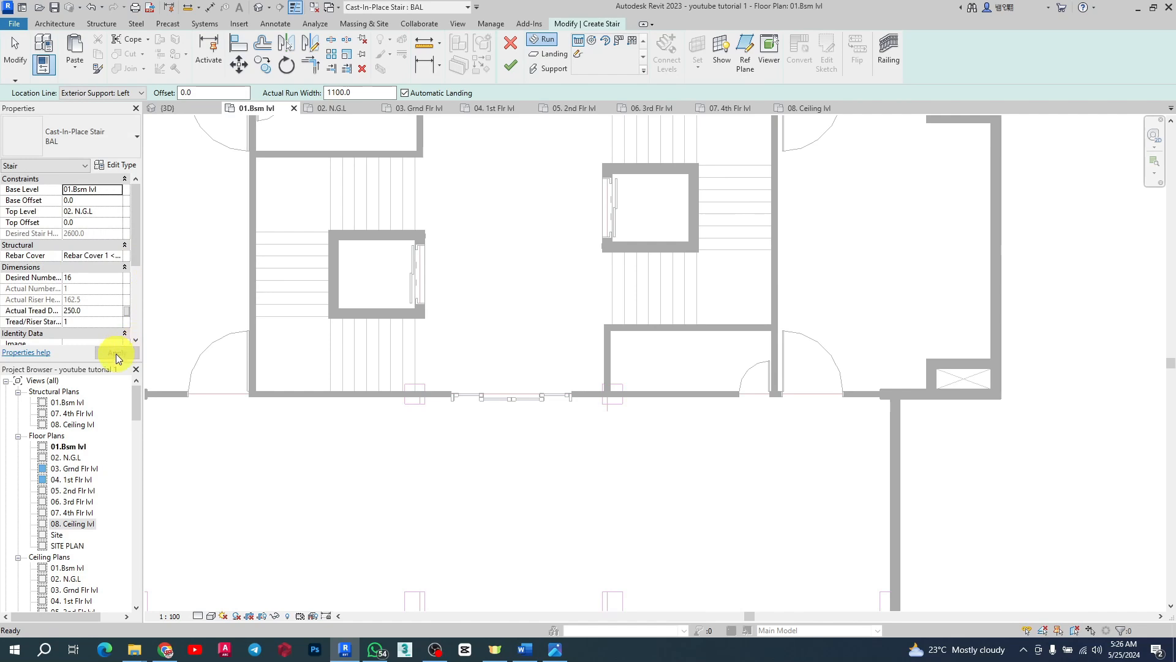
{"action": "left_click", "coordinate": [34, 168]}
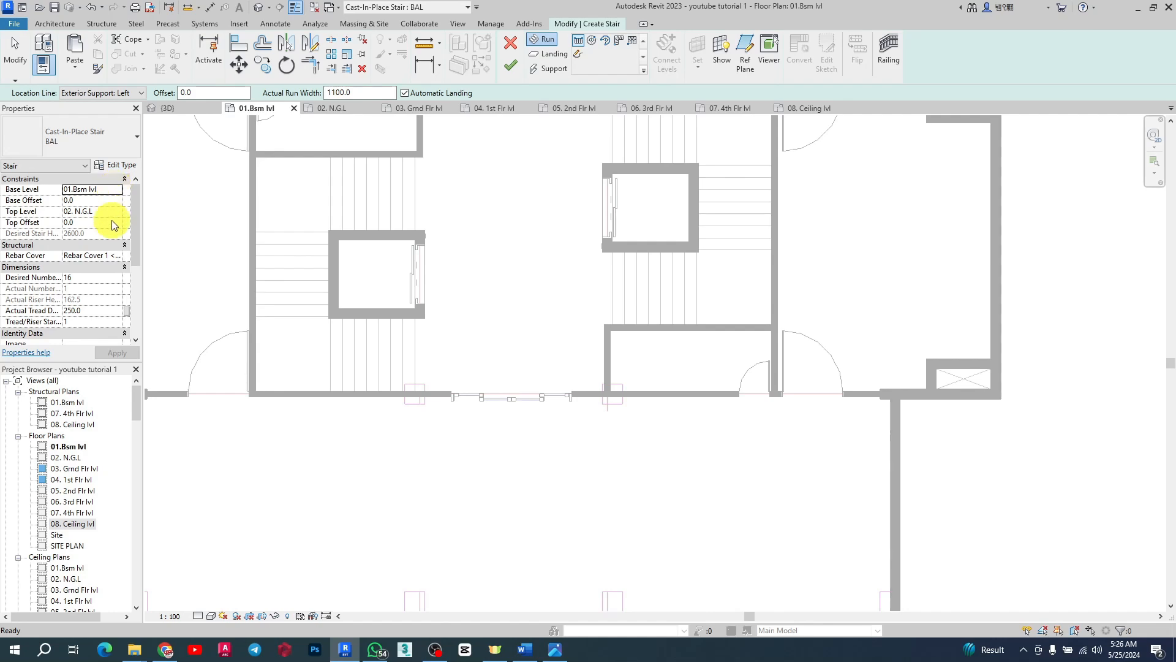
{"action": "left_click", "coordinate": [119, 216]}
{"action": "left_click", "coordinate": [93, 252]}
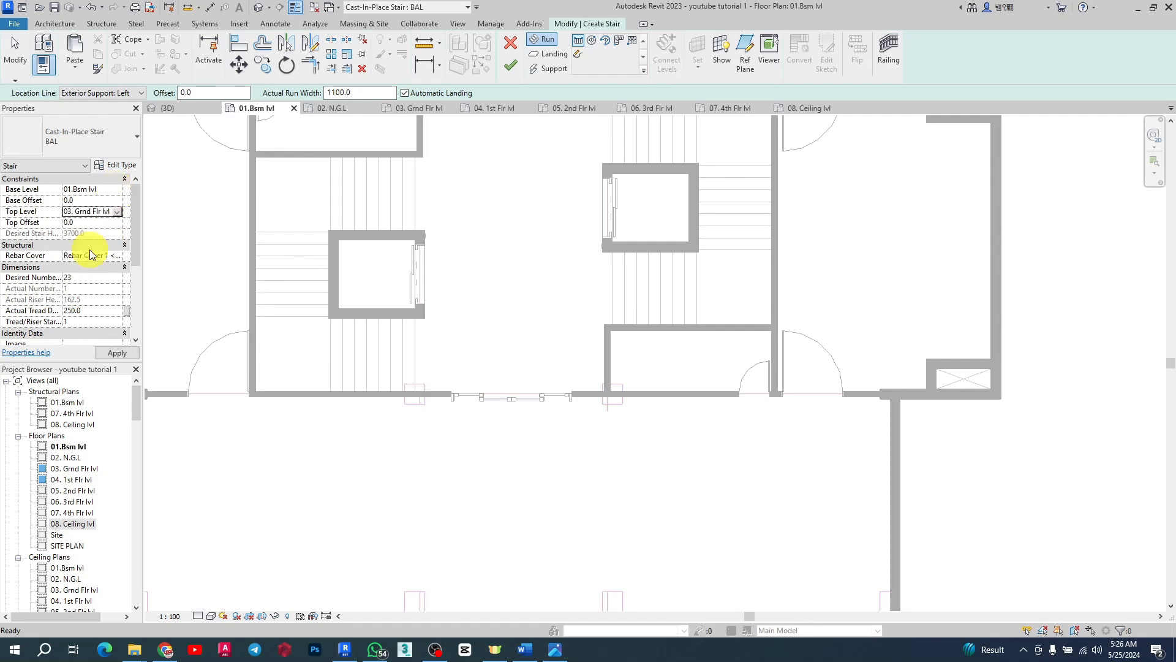
{"action": "left_click", "coordinate": [99, 192]}
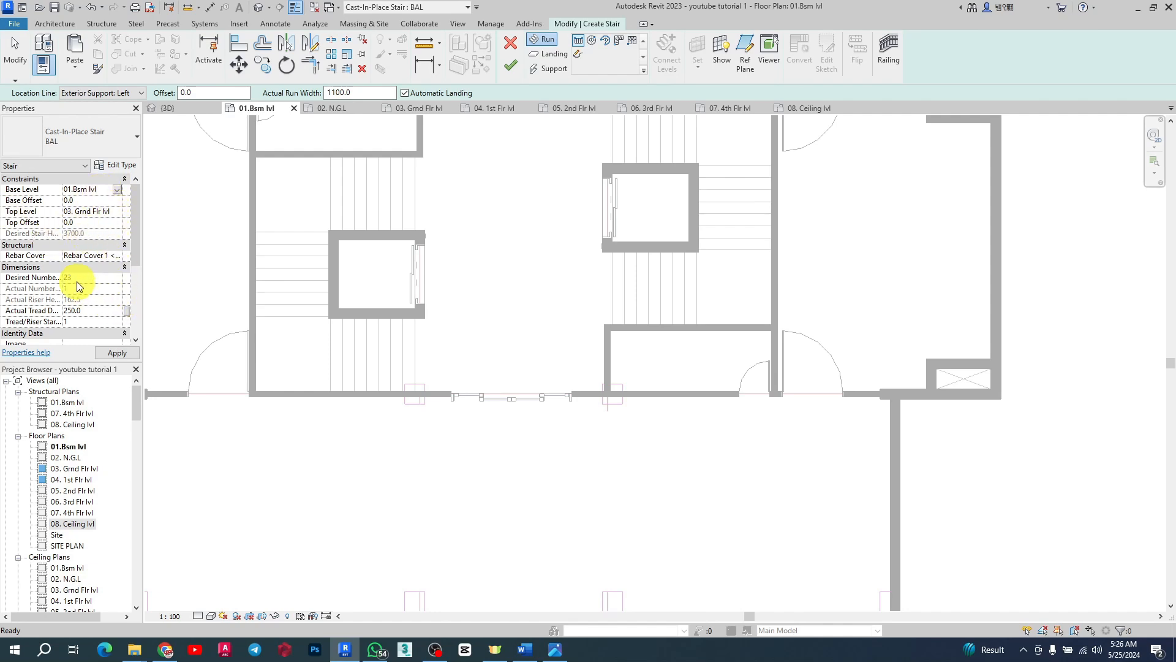
Step: Edit the stair type to set maximum riser height to 180 and minimum tread depth to 270
{"action": "left_click", "coordinate": [124, 166]}
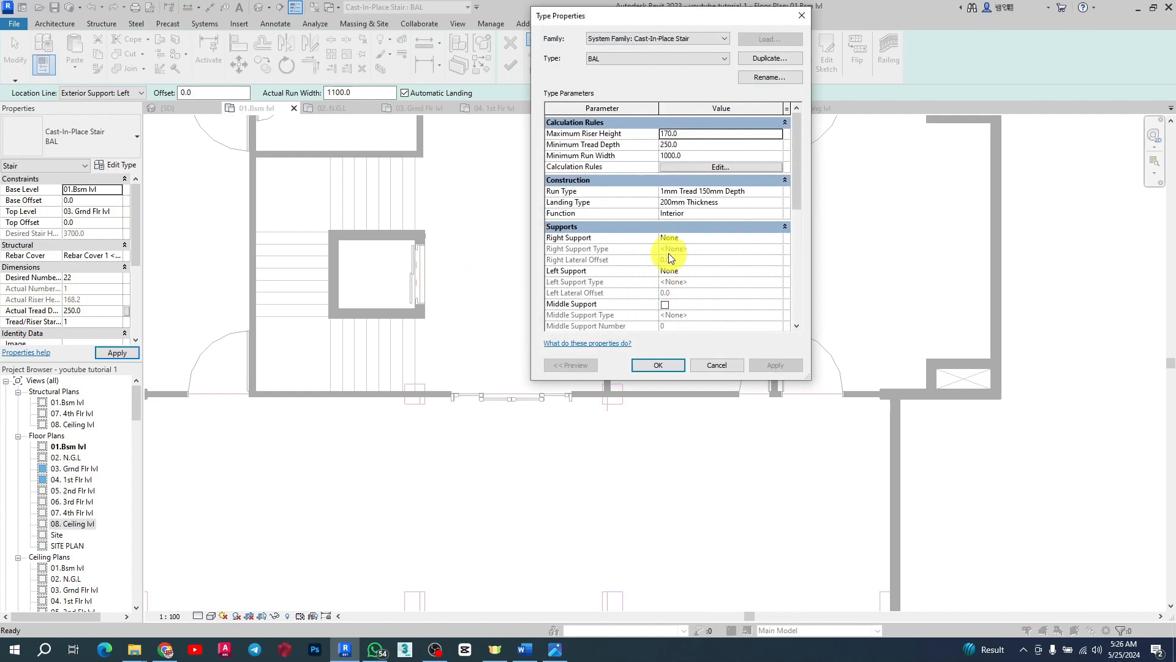
{"action": "left_click", "coordinate": [694, 136]}
{"action": "type", "text": "180"}
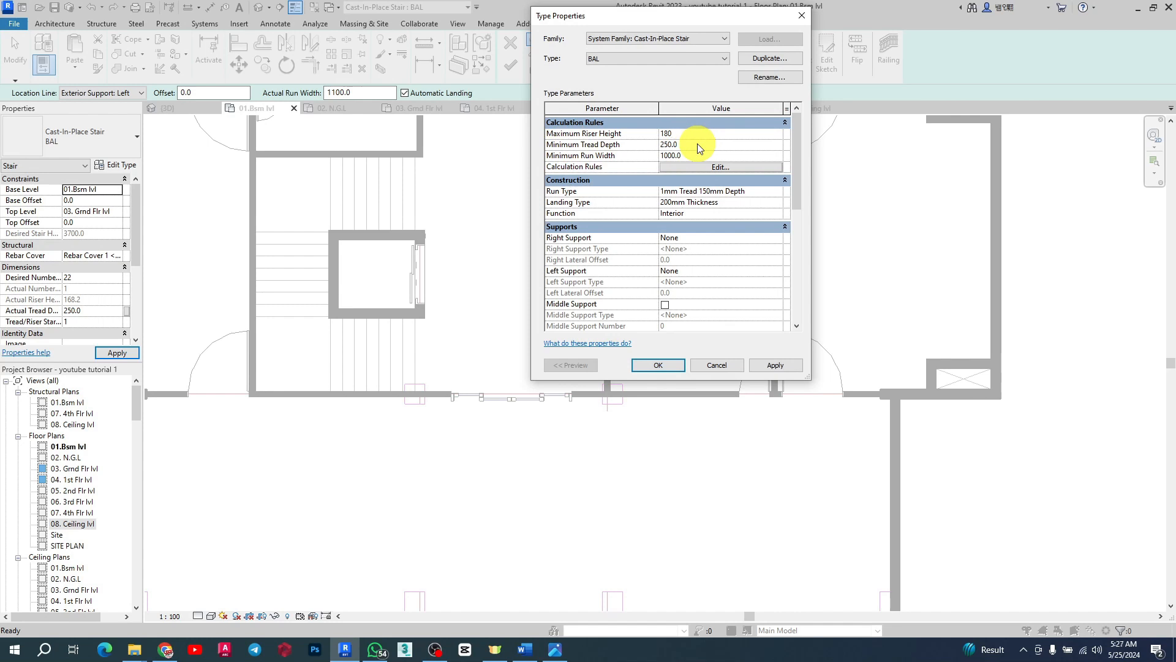
{"action": "left_click", "coordinate": [697, 144]}
Step: Edit the run type to set its structural depth to 150
{"action": "left_click", "coordinate": [775, 191]}
{"action": "left_click", "coordinate": [776, 191]}
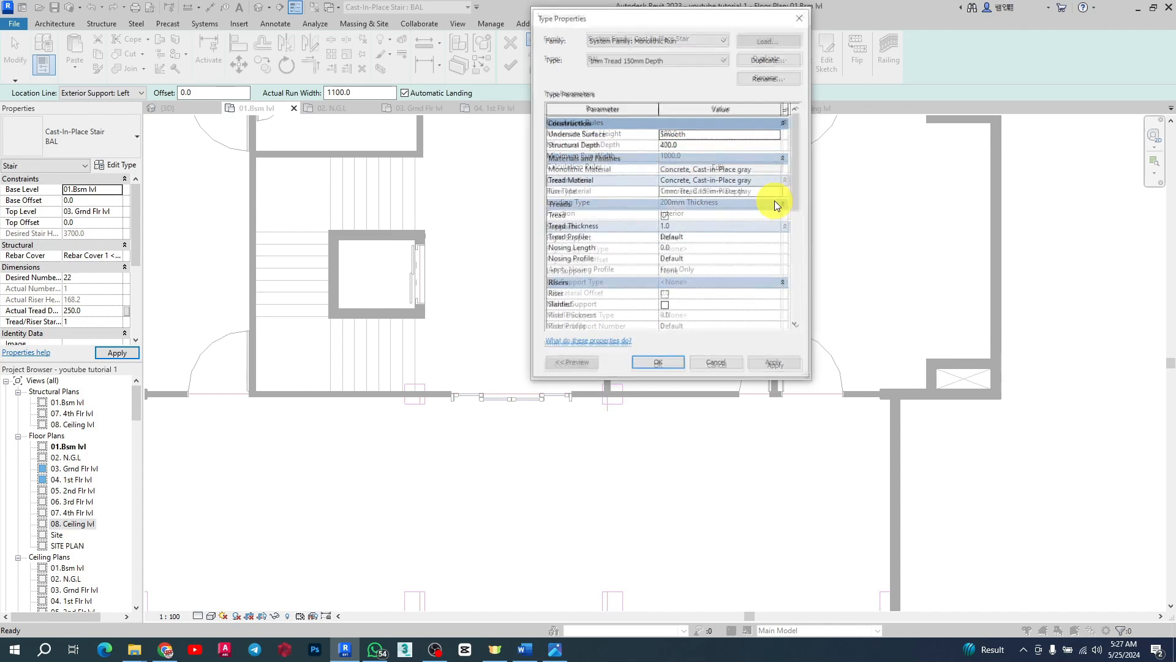
{"action": "left_click", "coordinate": [702, 145]}
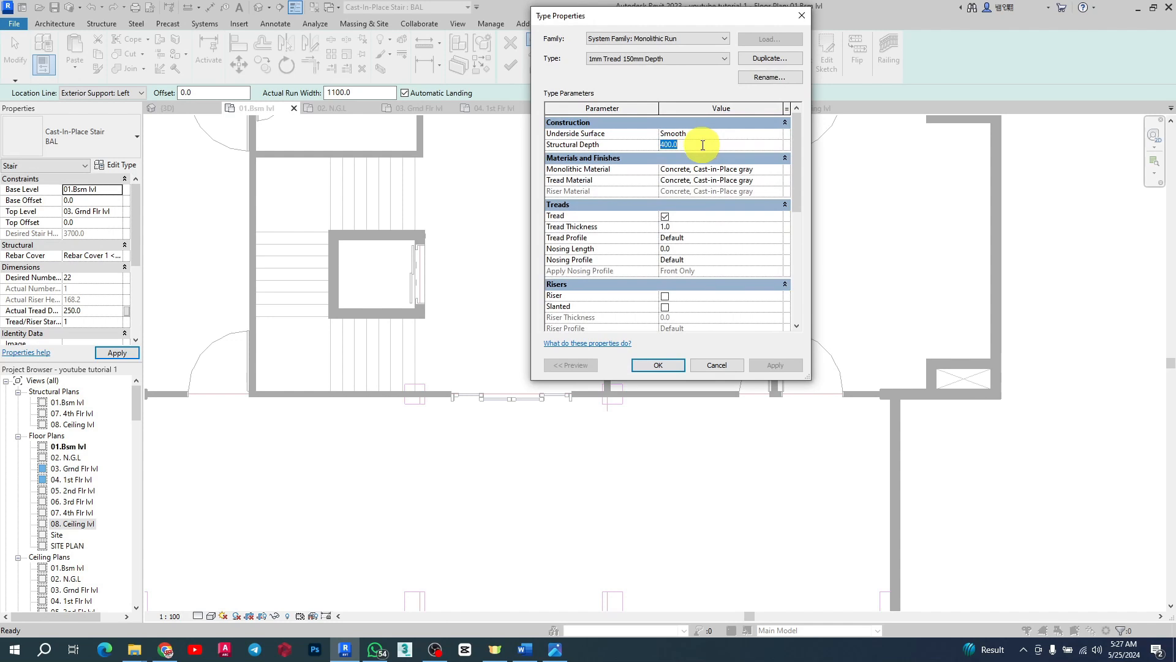
{"action": "type", "text": "150"}
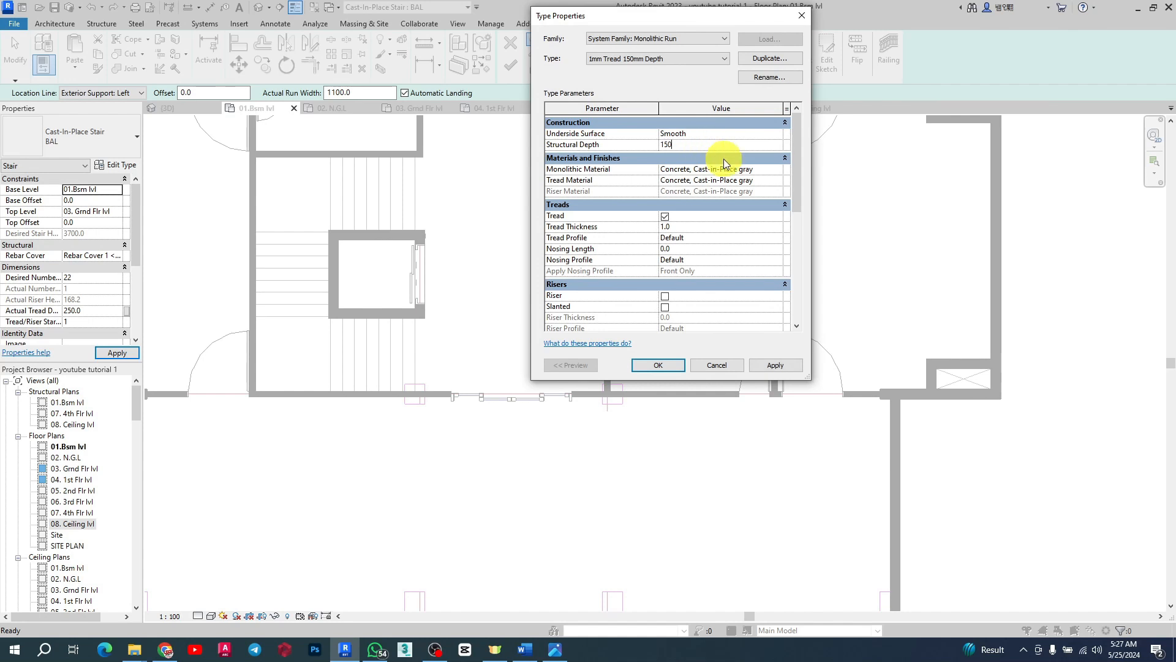
{"action": "left_click", "coordinate": [684, 147]}
{"action": "left_click_drag", "start_coordinate": [679, 145], "coordinate": [651, 146]}
{"action": "left_click", "coordinate": [776, 366]}
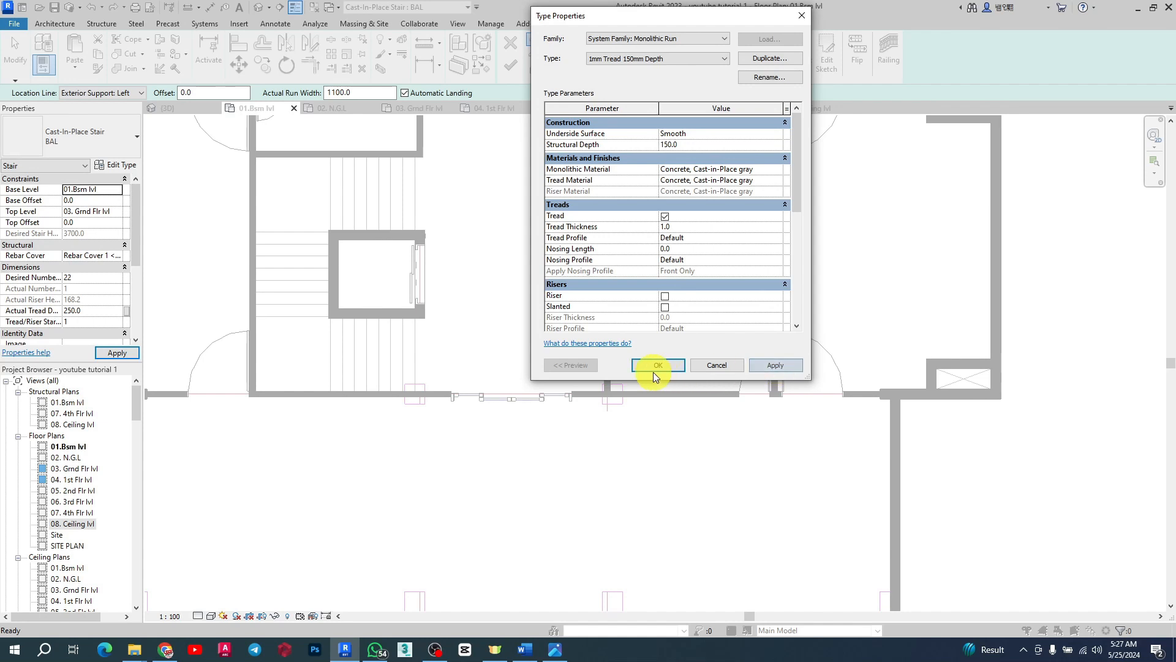
{"action": "left_click", "coordinate": [656, 365]}
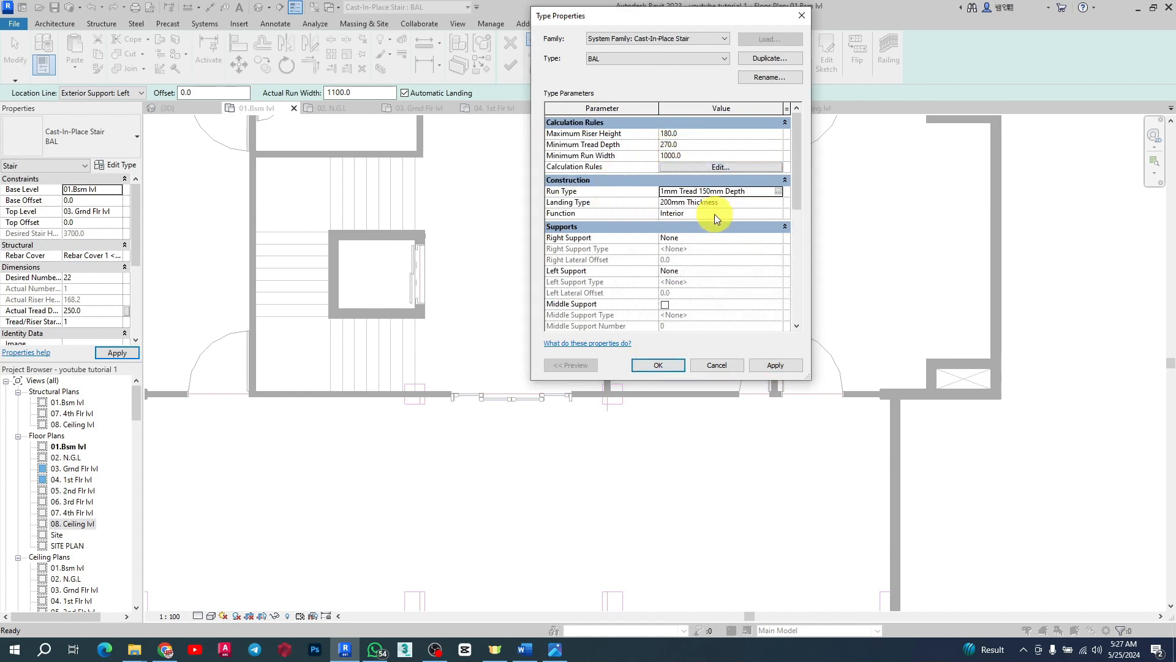
Step: Edit the landing type to set its monolithic thickness to 150, then apply and accept the stair type changes
{"action": "left_click", "coordinate": [768, 204]}
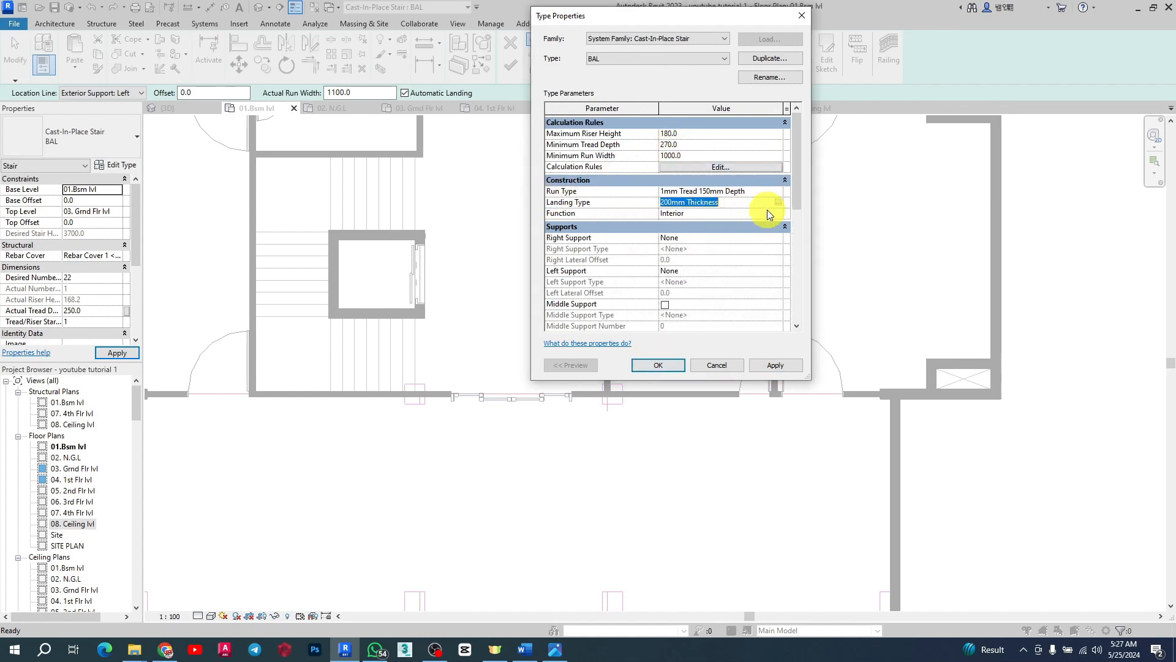
{"action": "left_click", "coordinate": [778, 202]}
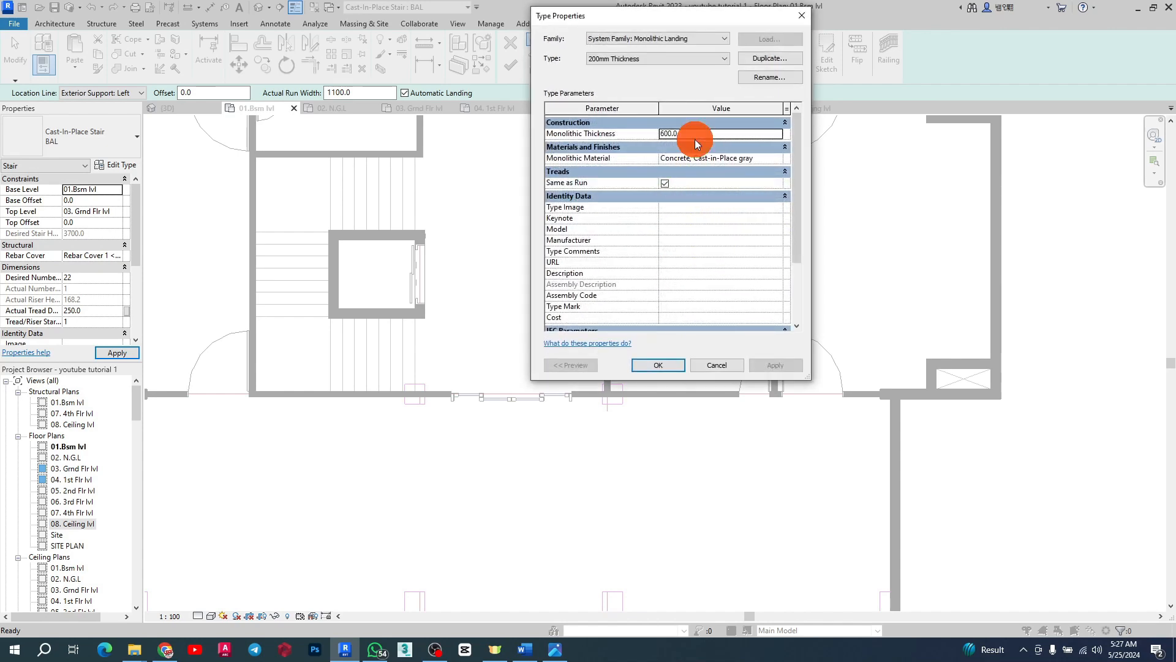
{"action": "type", "text": "1"}
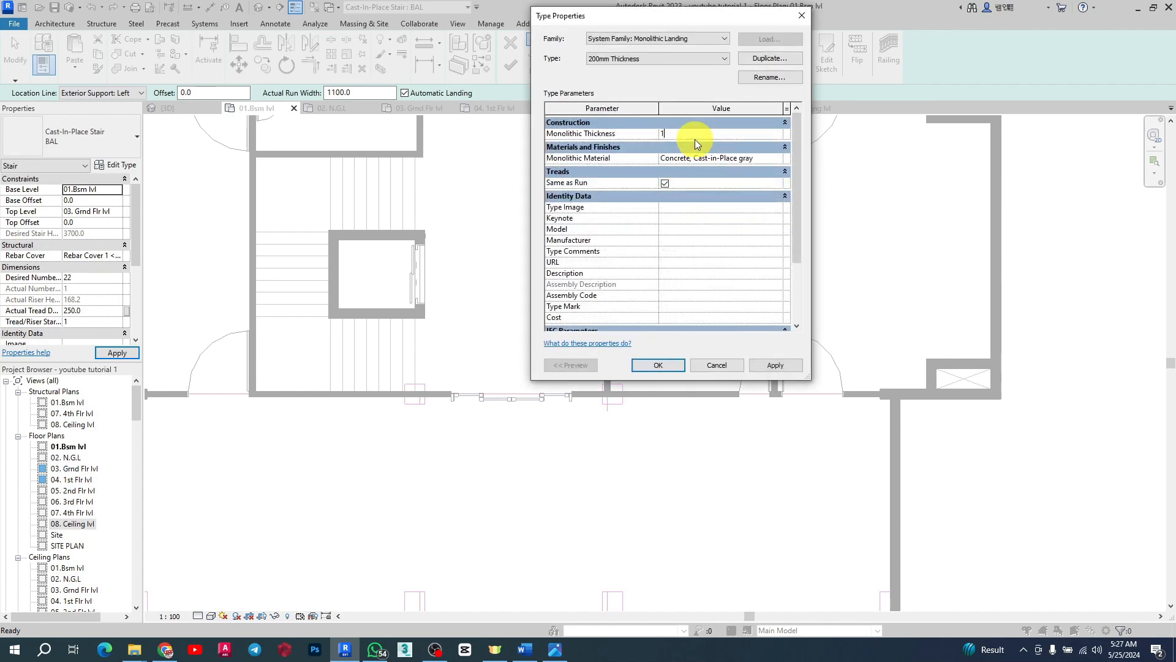
{"action": "type", "text": "70"}
{"action": "double_click", "coordinate": [665, 133]}
{"action": "left_click", "coordinate": [774, 366]}
{"action": "left_click", "coordinate": [664, 182]}
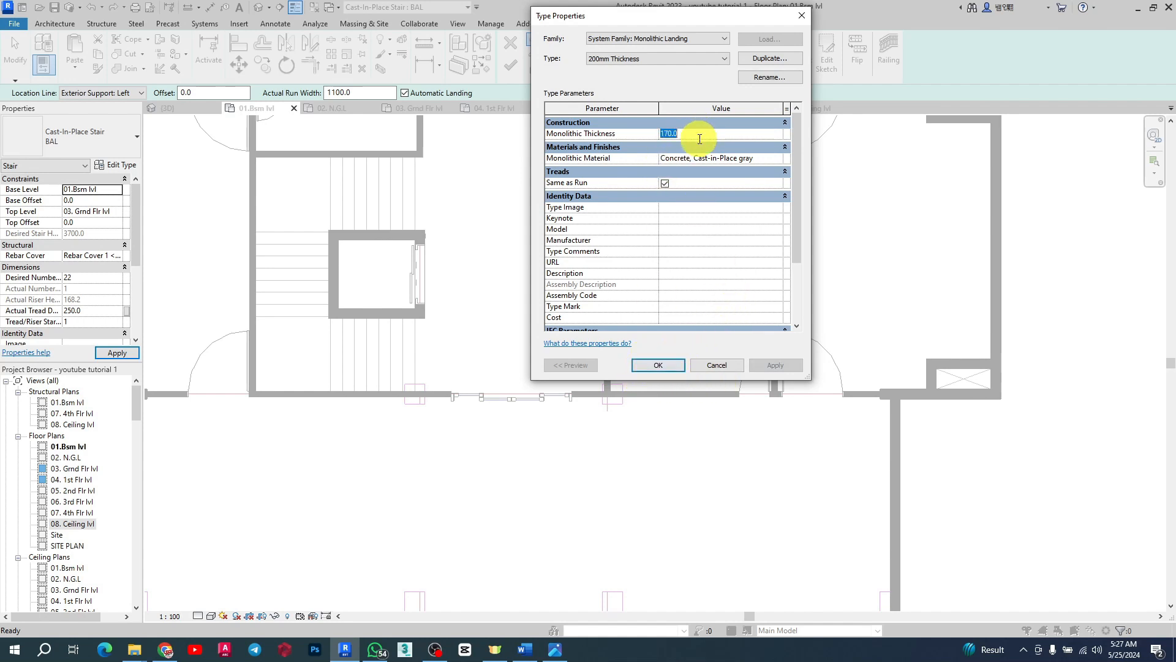
{"action": "left_click", "coordinate": [699, 135]}
{"action": "type", "text": "150"}
{"action": "left_click", "coordinate": [780, 364]}
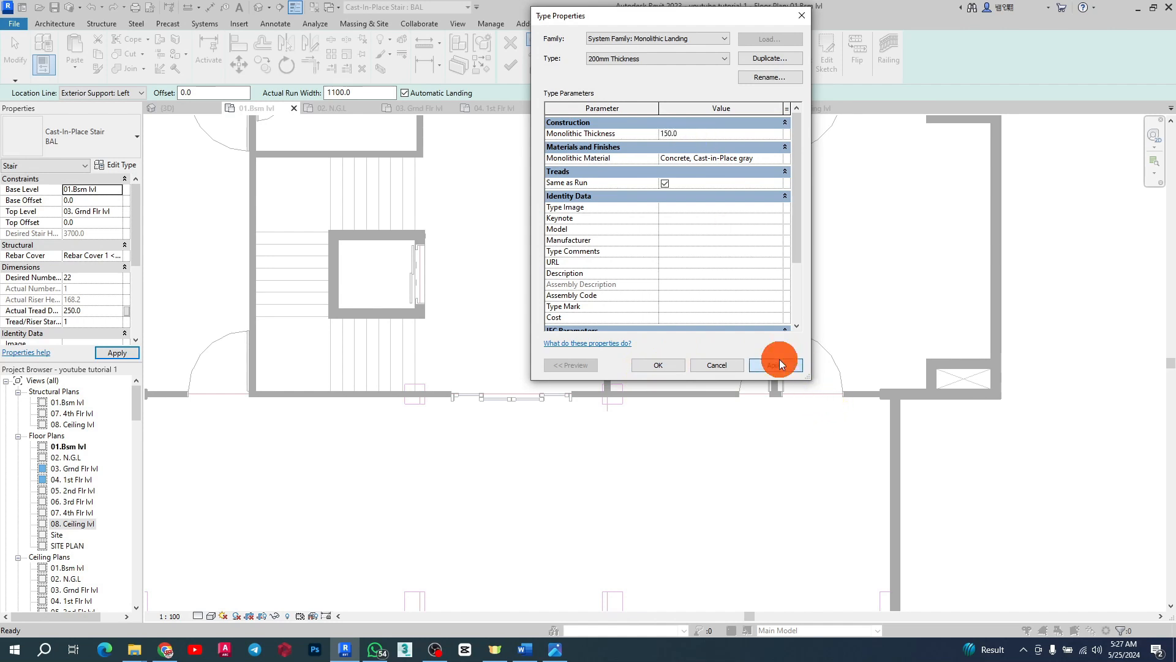
{"action": "left_click", "coordinate": [645, 364]}
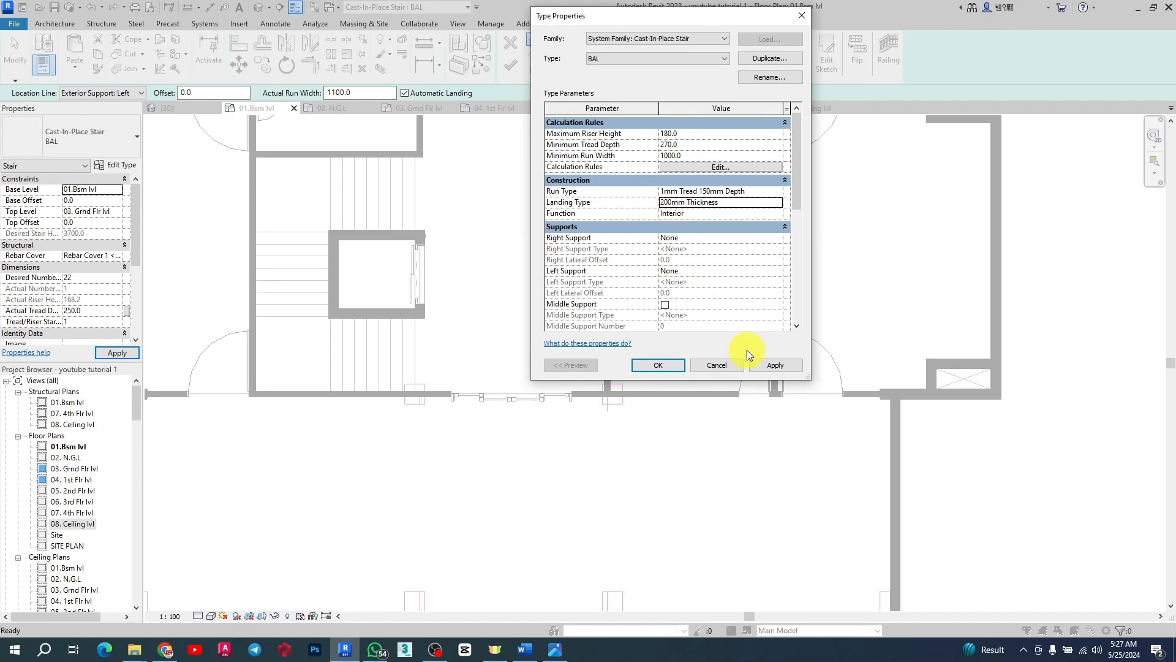
{"action": "left_click", "coordinate": [777, 364]}
{"action": "left_click", "coordinate": [654, 366]}
Step: Start sketching a custom stair run and draw boundary lines along the elevator shaft's bottom, left and top faces
{"action": "scroll", "coordinate": [594, 306], "scroll_direction": "down", "scroll_amount": 3}
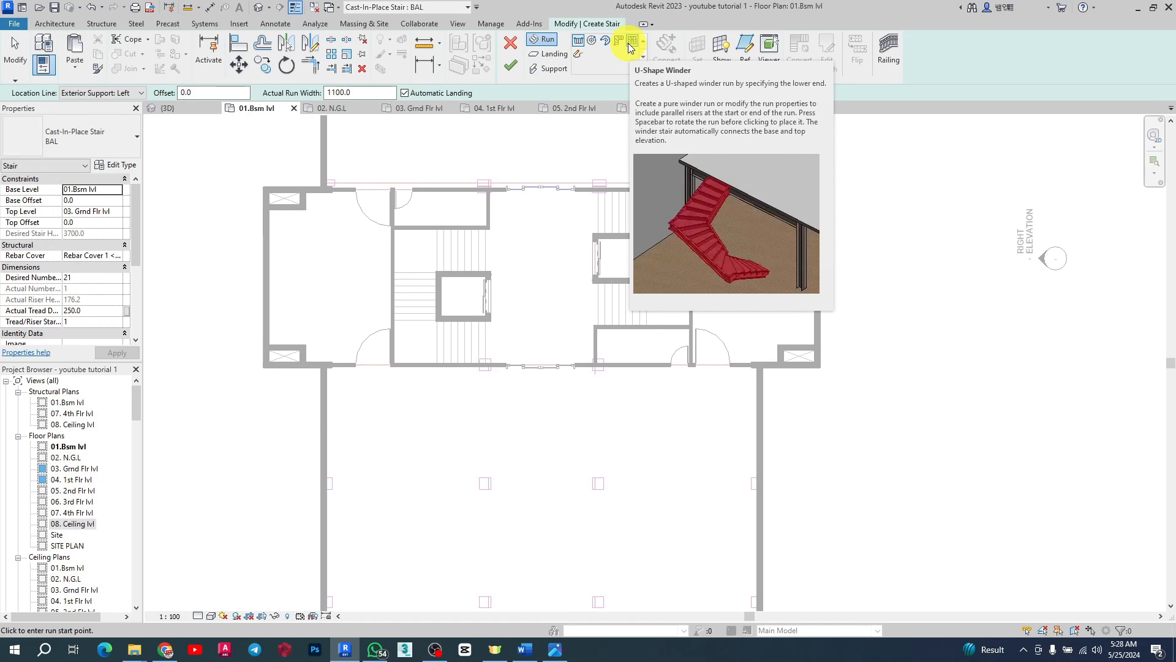
{"action": "left_click", "coordinate": [578, 55]}
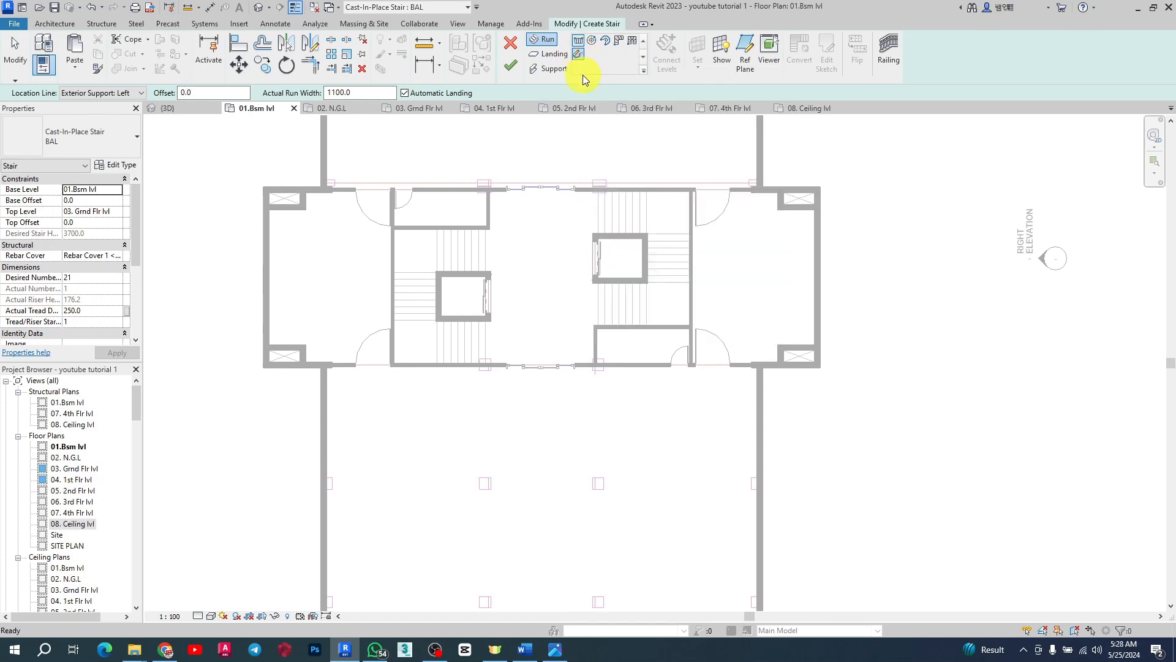
{"action": "scroll", "coordinate": [466, 268], "scroll_direction": "up", "scroll_amount": 2}
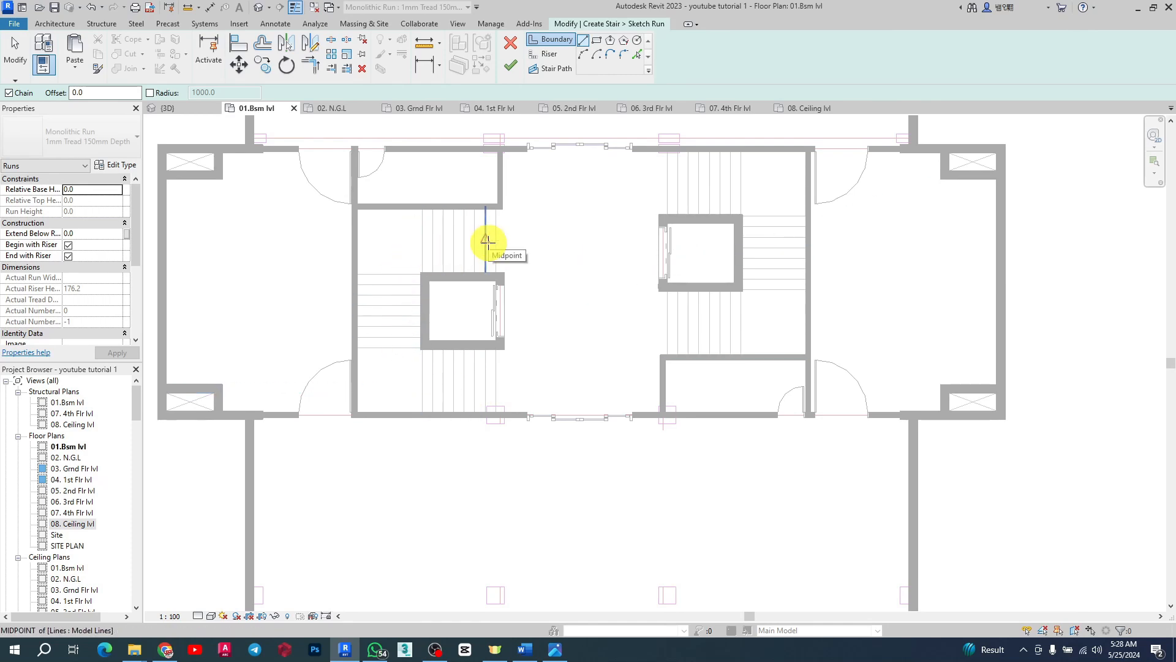
{"action": "scroll", "coordinate": [541, 253], "scroll_direction": "up", "scroll_amount": 5}
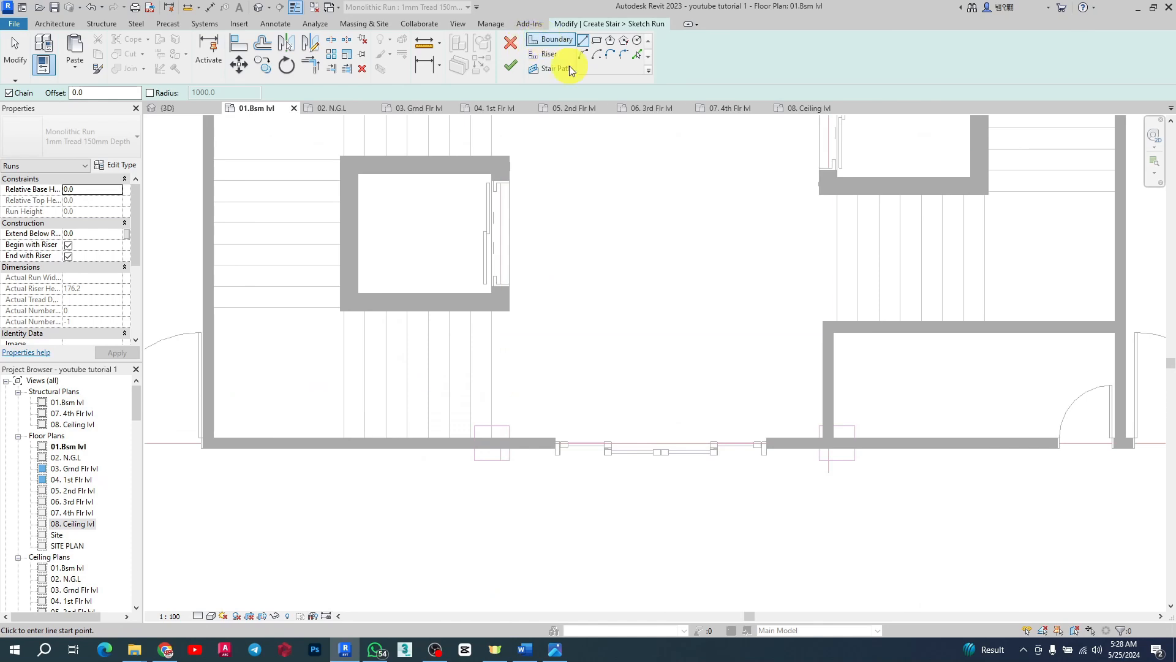
{"action": "left_click", "coordinate": [493, 315]}
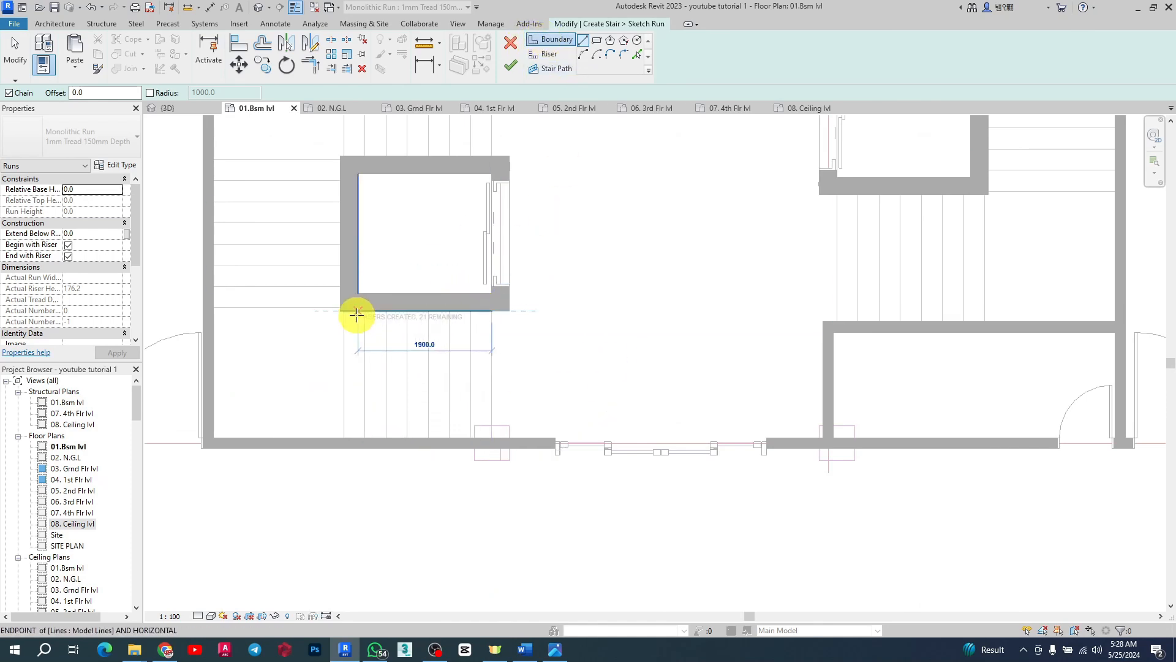
{"action": "left_click", "coordinate": [338, 310]}
{"action": "scroll", "coordinate": [339, 184], "scroll_direction": "up", "scroll_amount": 2}
{"action": "scroll", "coordinate": [335, 146], "scroll_direction": "up", "scroll_amount": 1}
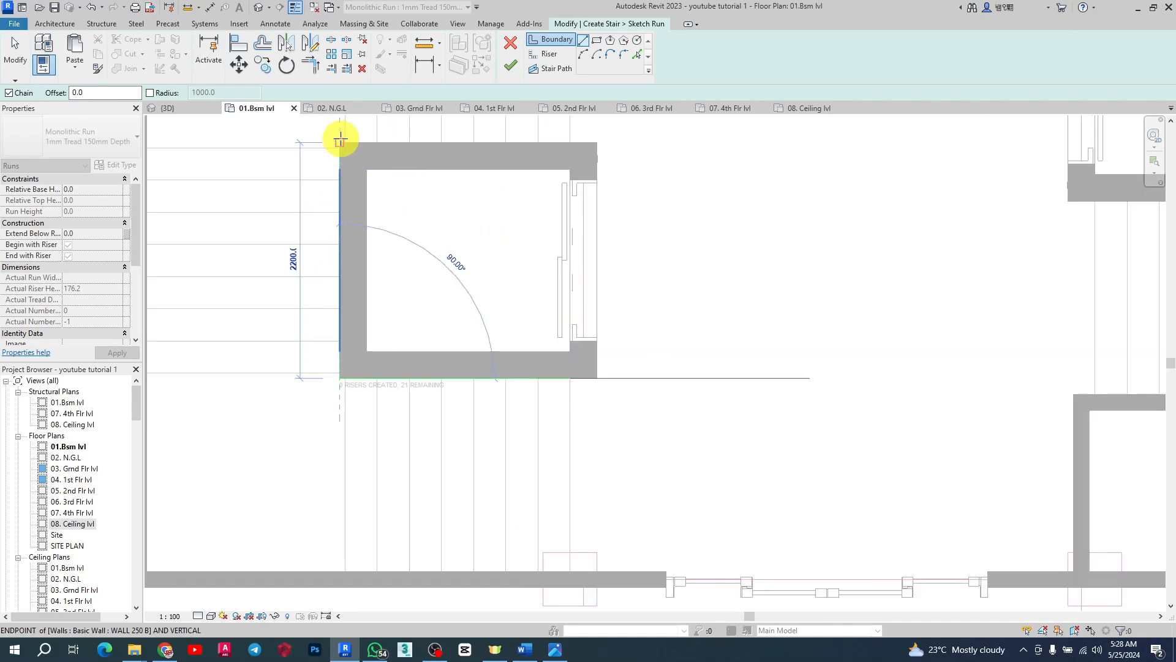
{"action": "left_click", "coordinate": [340, 142]}
{"action": "left_click", "coordinate": [569, 142]}
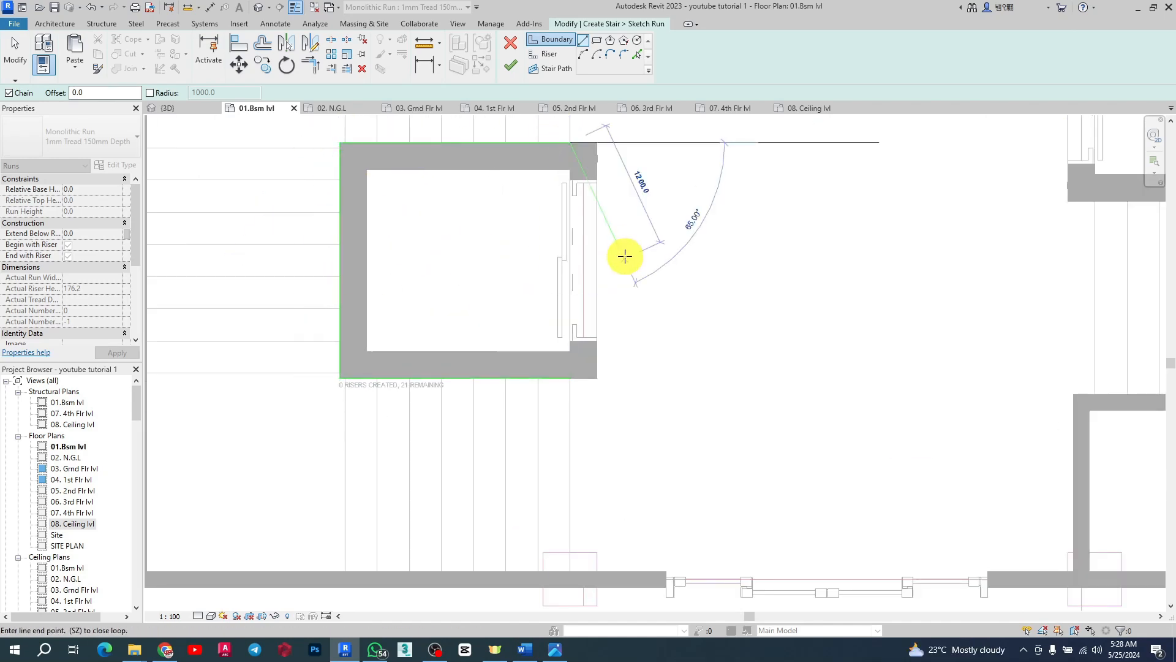
Step: Continue the stair boundary along the stairwell's top wall, left wall and bottom wall, then end the chain
{"action": "scroll", "coordinate": [625, 255], "scroll_direction": "down", "scroll_amount": 2}
{"action": "scroll", "coordinate": [601, 122], "scroll_direction": "up", "scroll_amount": 2}
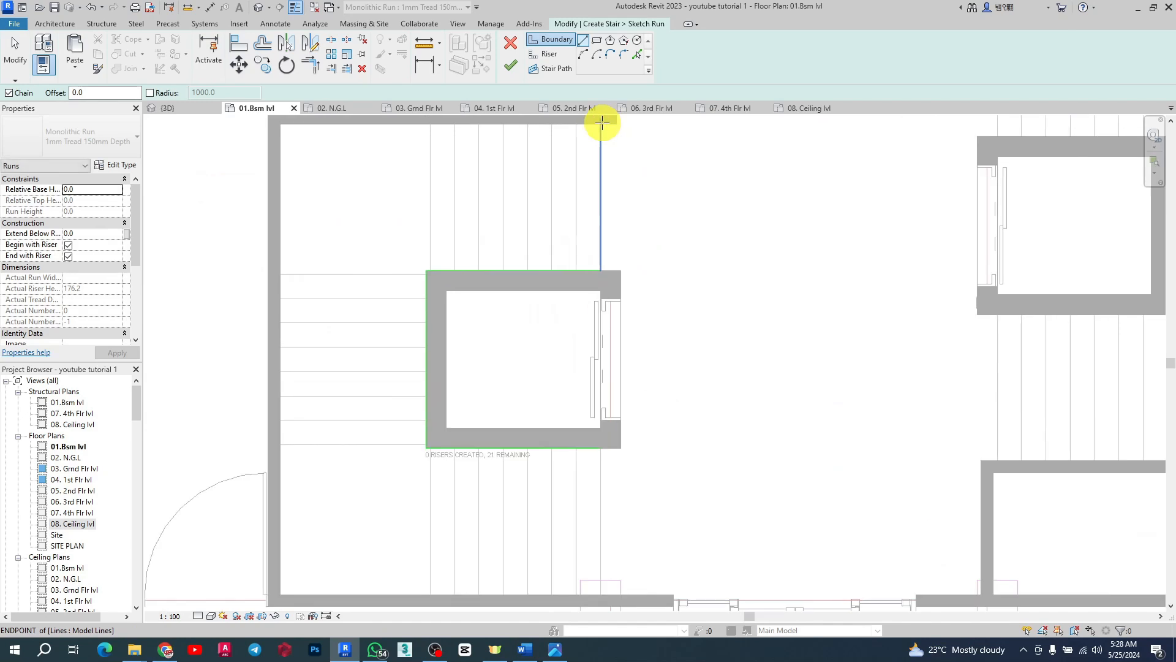
{"action": "scroll", "coordinate": [599, 127], "scroll_direction": "up", "scroll_amount": 2}
{"action": "scroll", "coordinate": [589, 153], "scroll_direction": "down", "scroll_amount": 2}
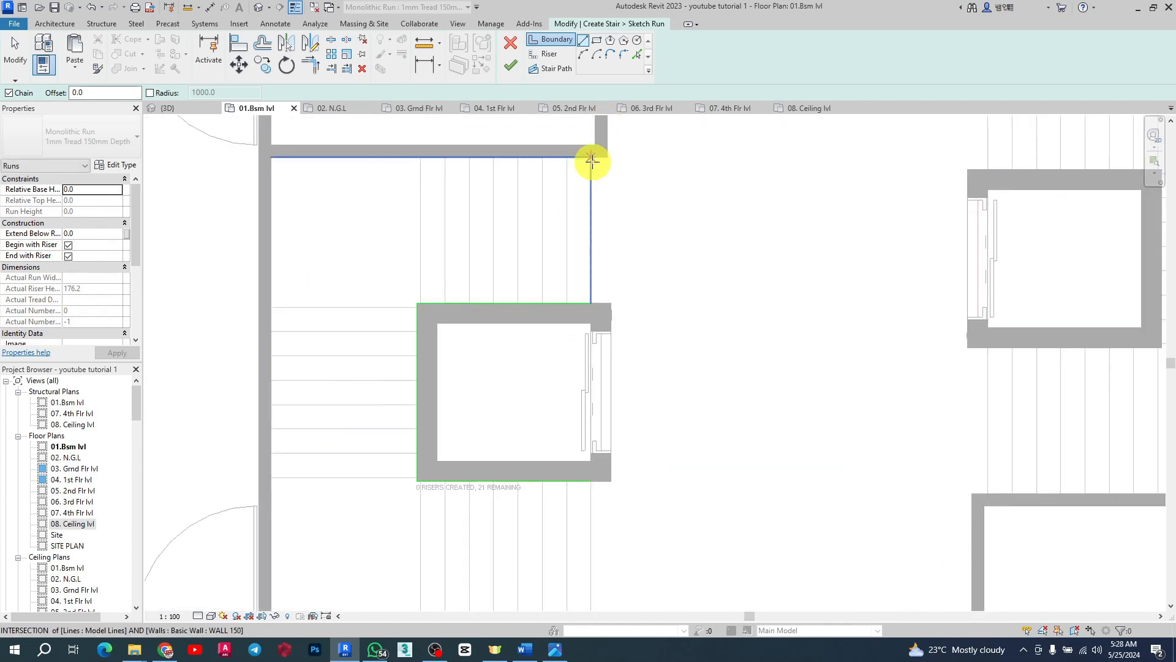
{"action": "left_click", "coordinate": [592, 161]}
{"action": "left_click", "coordinate": [272, 157]}
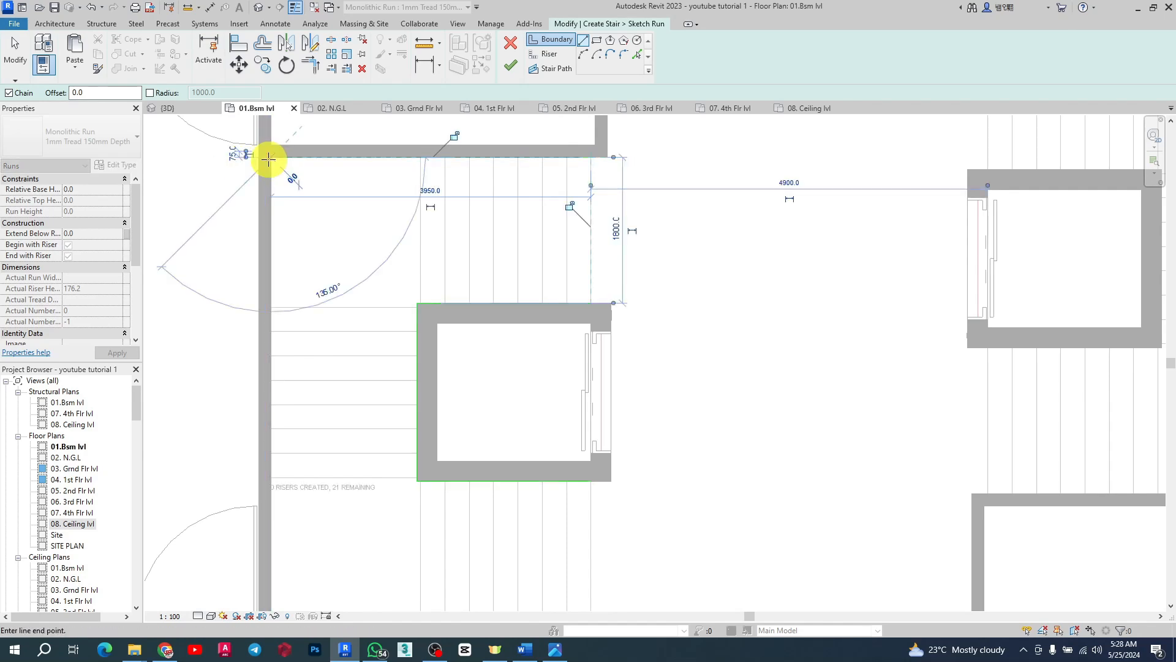
{"action": "scroll", "coordinate": [275, 162], "scroll_direction": "down", "scroll_amount": 2}
{"action": "scroll", "coordinate": [288, 407], "scroll_direction": "up", "scroll_amount": 2}
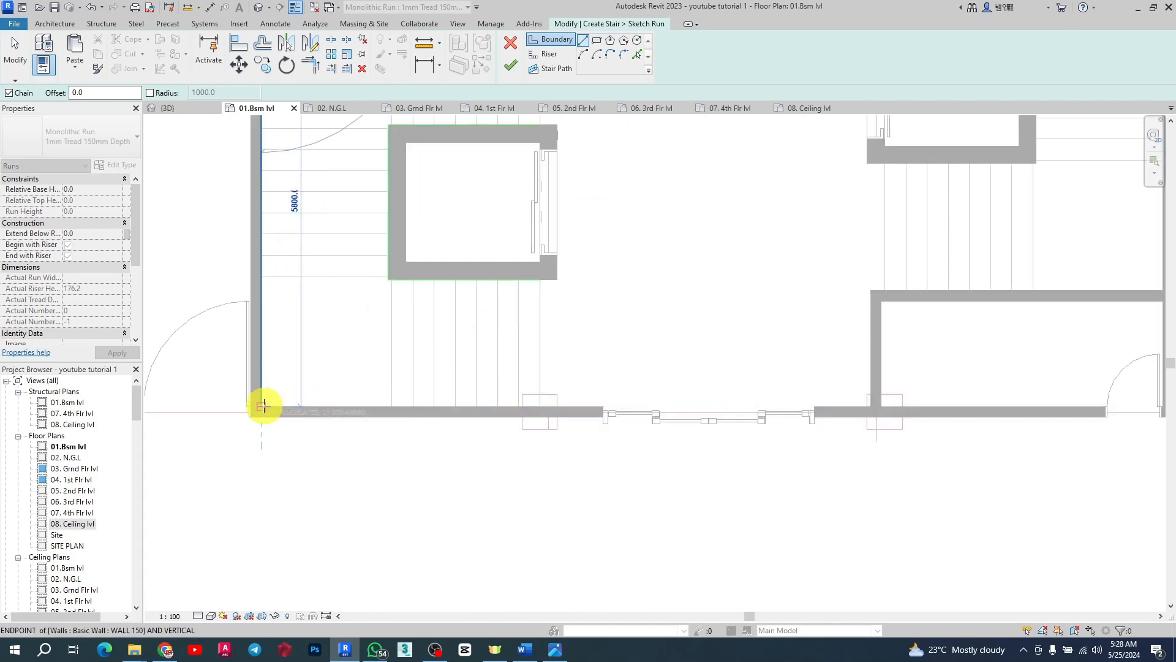
{"action": "left_click", "coordinate": [263, 406]}
{"action": "scroll", "coordinate": [514, 405], "scroll_direction": "up", "scroll_amount": 2}
{"action": "left_click", "coordinate": [567, 408]}
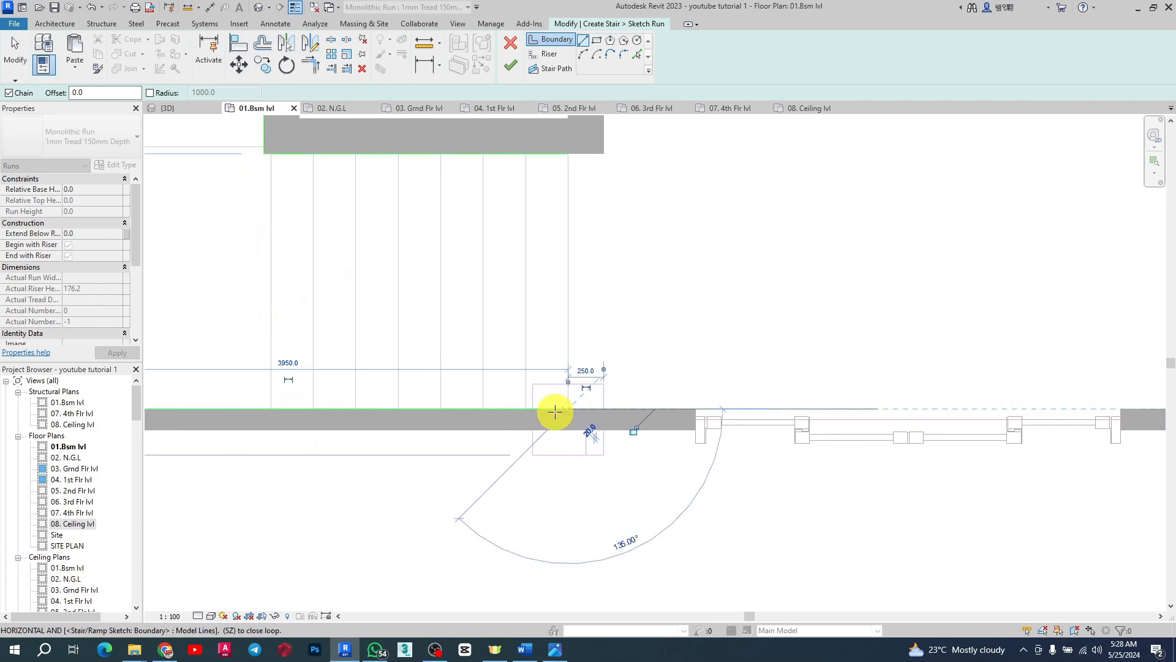
{"action": "scroll", "coordinate": [555, 412], "scroll_direction": "down", "scroll_amount": 3}
{"action": "key", "text": "Escape"}
Step: Draw vertical riser lines across the lower run, about 300 mm apart, starting at the shaft's right edge
{"action": "left_click", "coordinate": [543, 58]}
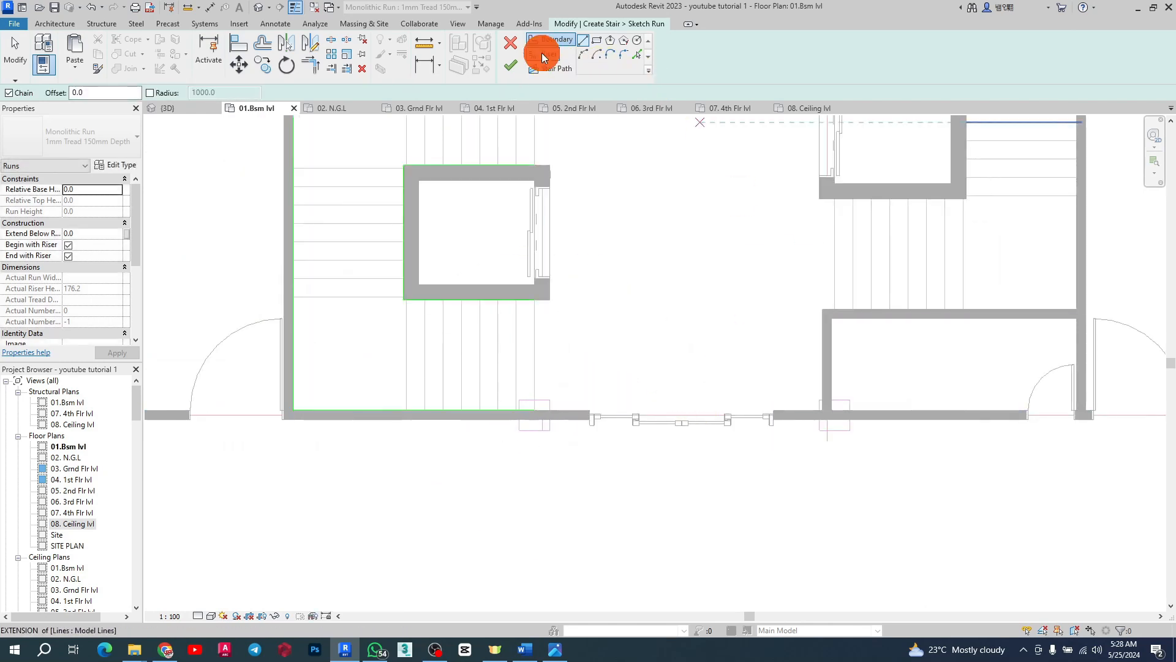
{"action": "scroll", "coordinate": [522, 433], "scroll_direction": "up", "scroll_amount": 3}
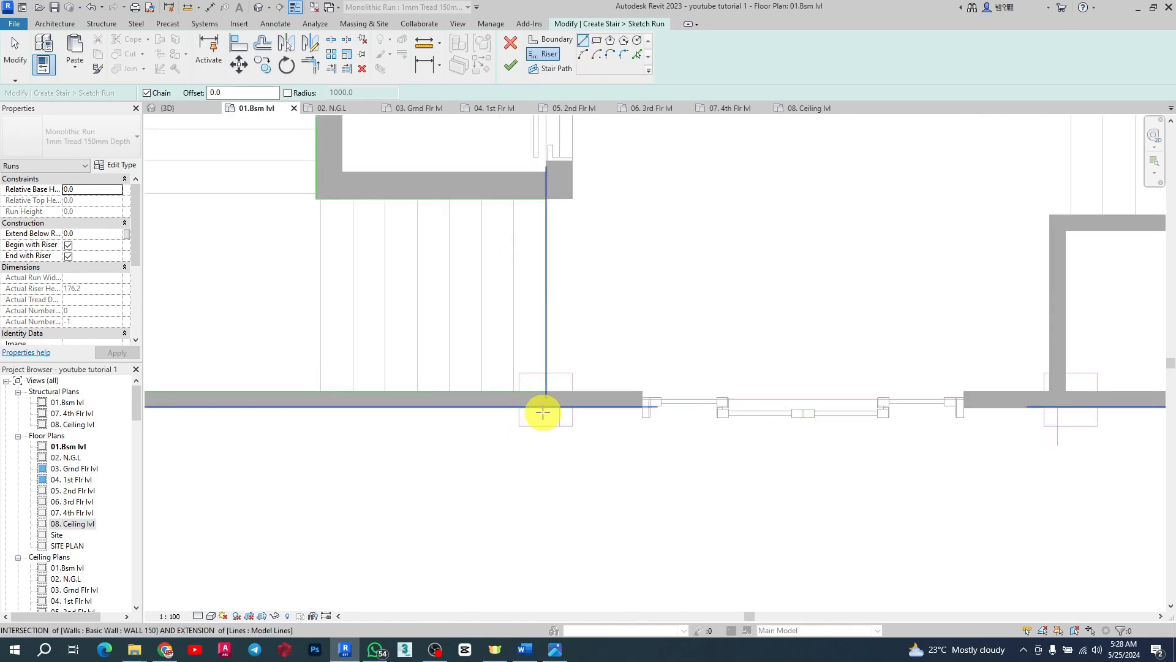
{"action": "left_click", "coordinate": [548, 385]}
{"action": "left_click", "coordinate": [547, 127]}
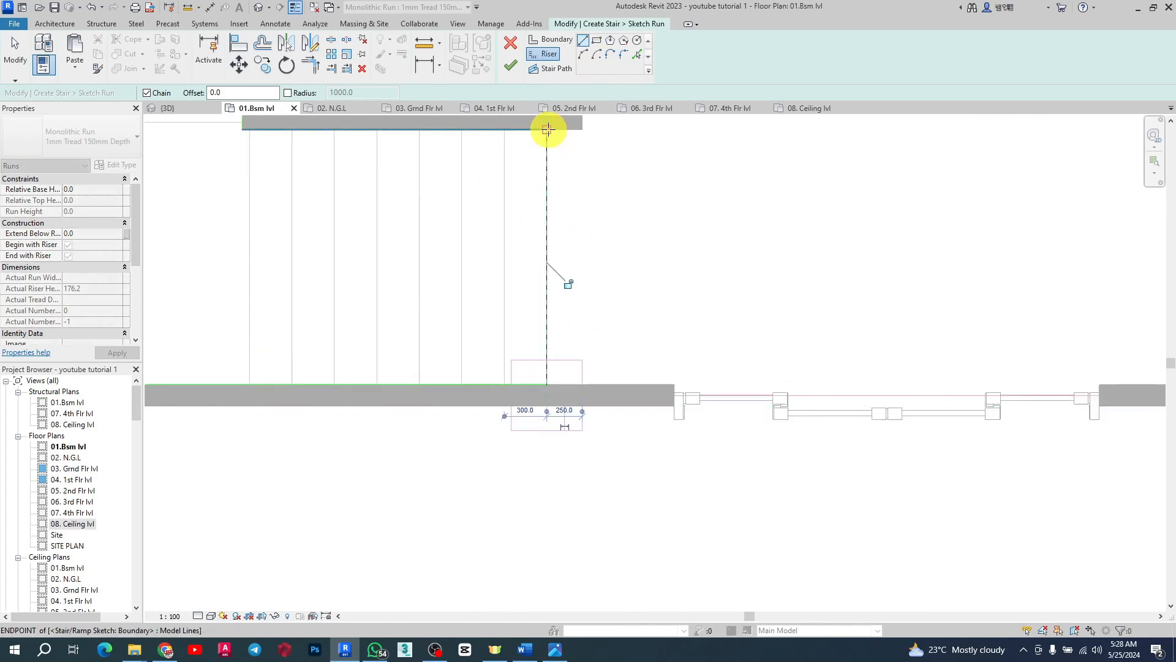
{"action": "left_click", "coordinate": [501, 128]}
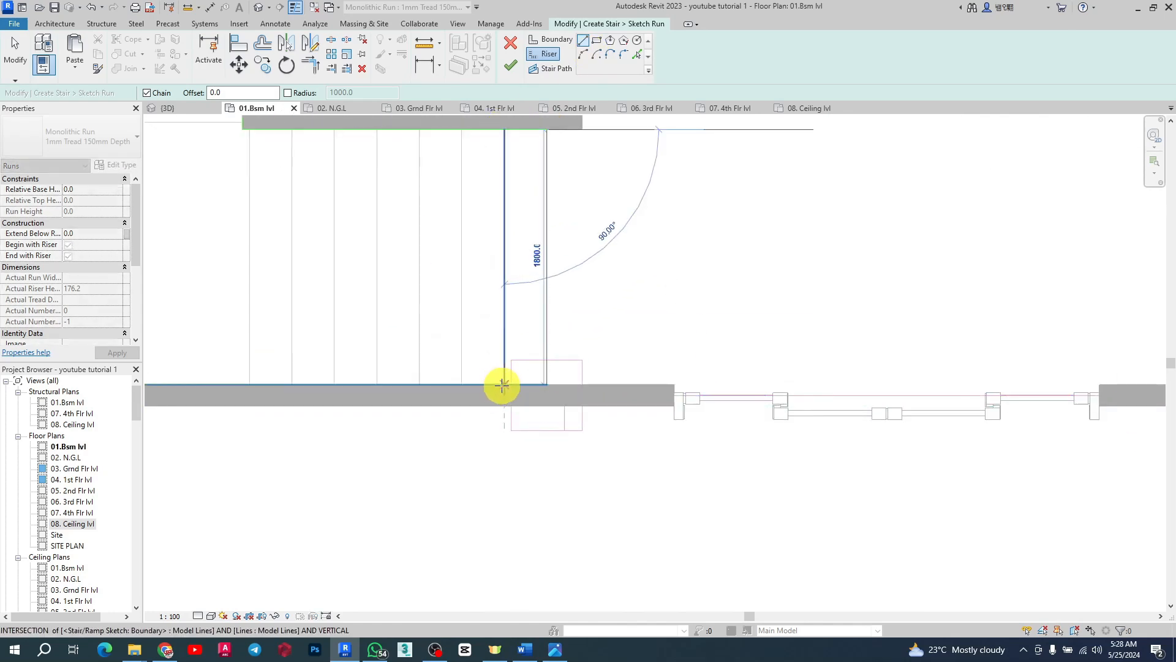
{"action": "left_click", "coordinate": [504, 385]}
{"action": "left_click", "coordinate": [467, 385]}
{"action": "left_click", "coordinate": [461, 127]}
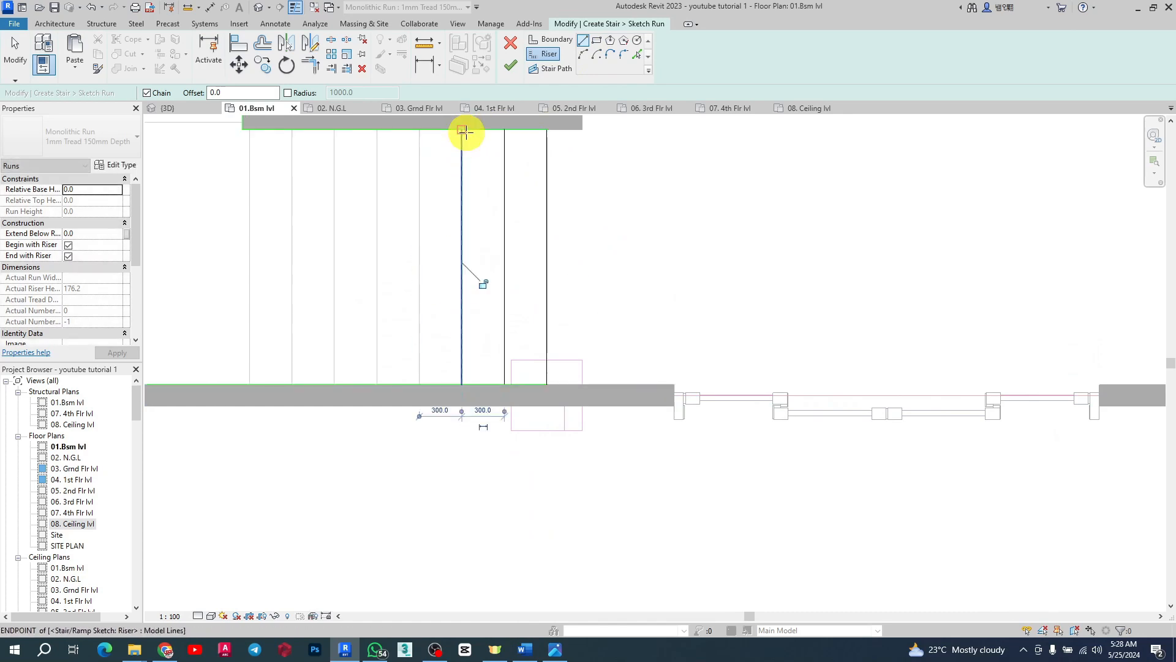
Step: Continue drawing vertical riser lines across the lower run toward the left wall, about 300 mm apart
{"action": "left_click", "coordinate": [637, 53]}
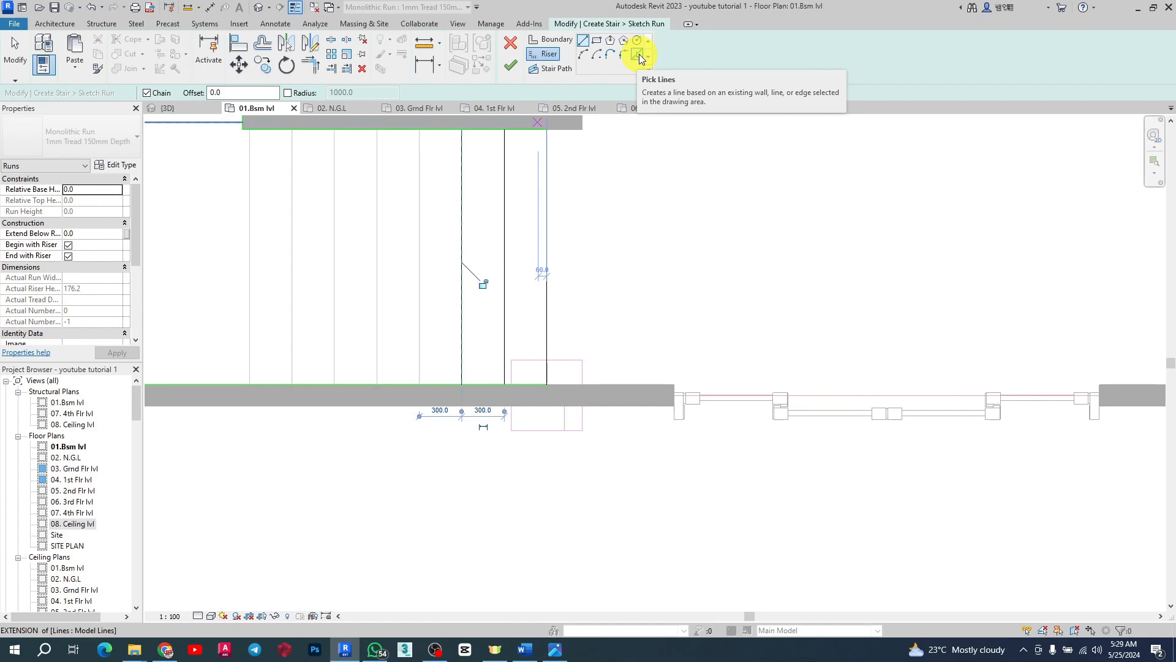
{"action": "left_click", "coordinate": [638, 54]}
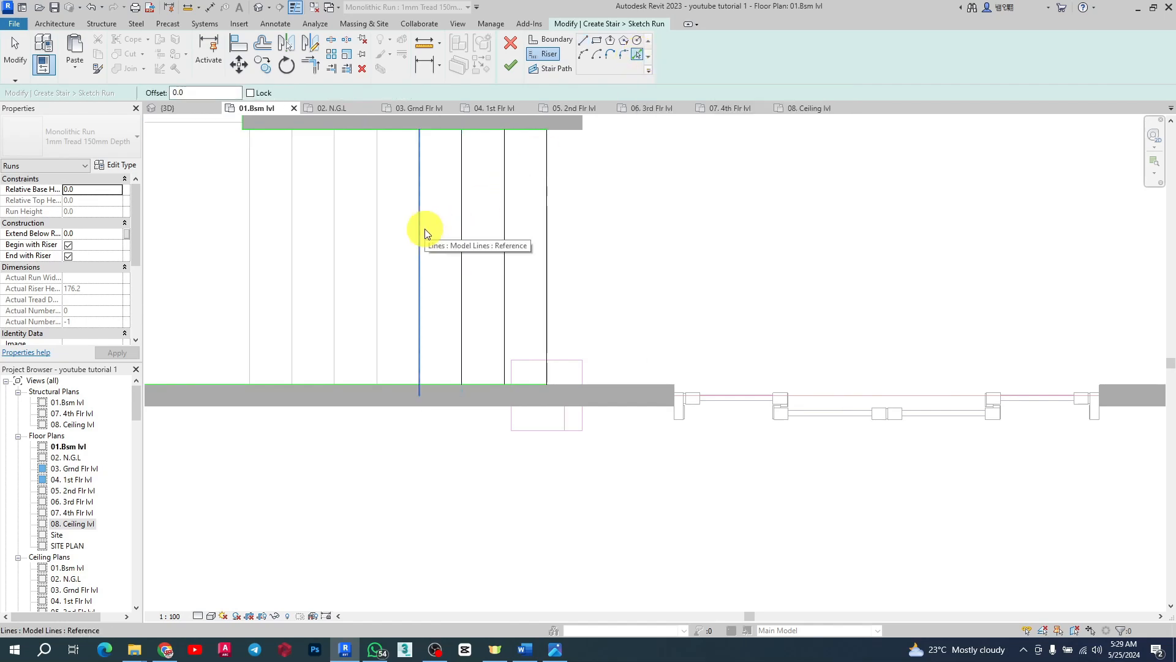
{"action": "left_click", "coordinate": [585, 45]}
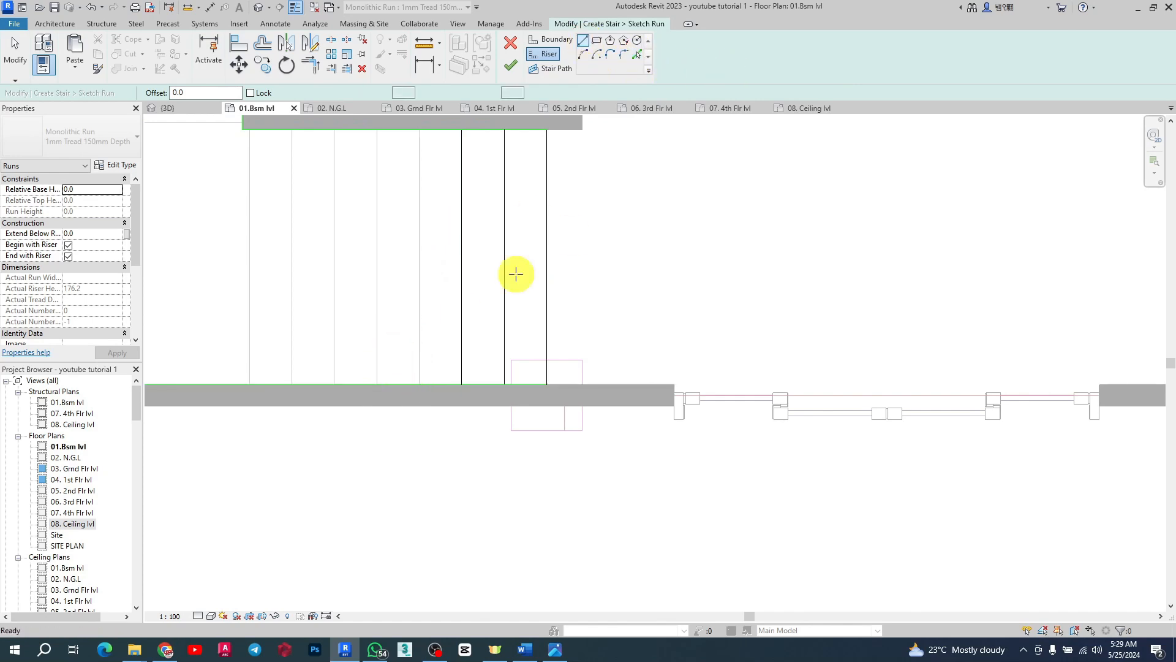
{"action": "left_click", "coordinate": [420, 384]}
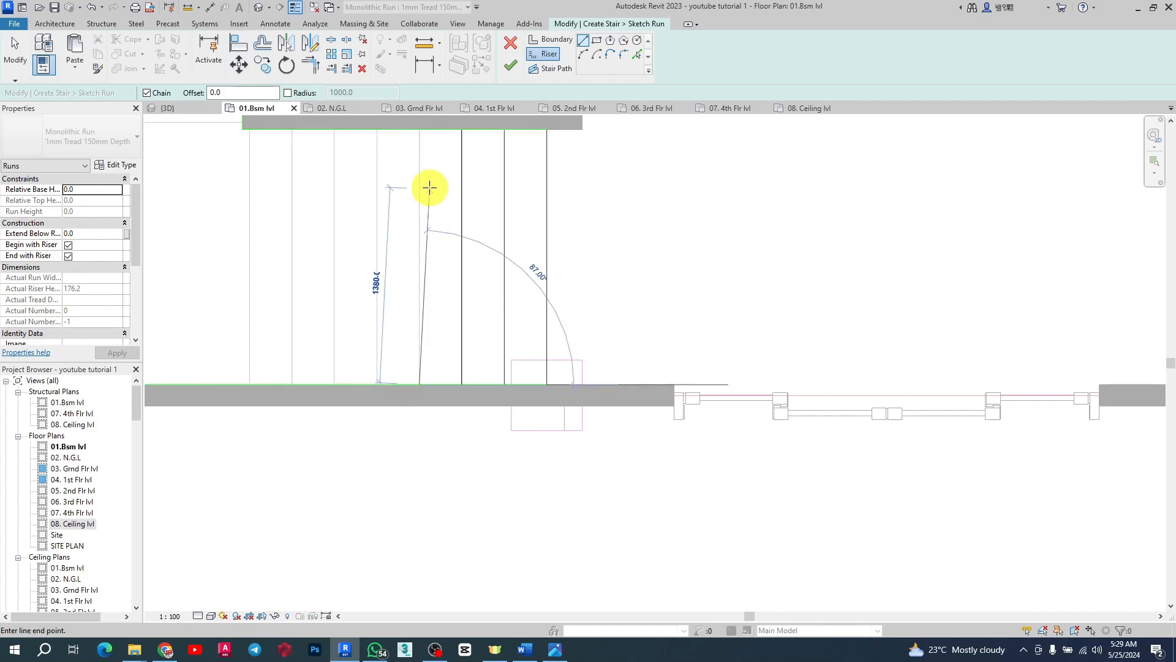
{"action": "left_click", "coordinate": [421, 129]}
{"action": "left_click", "coordinate": [375, 130]}
{"action": "left_click", "coordinate": [377, 384]}
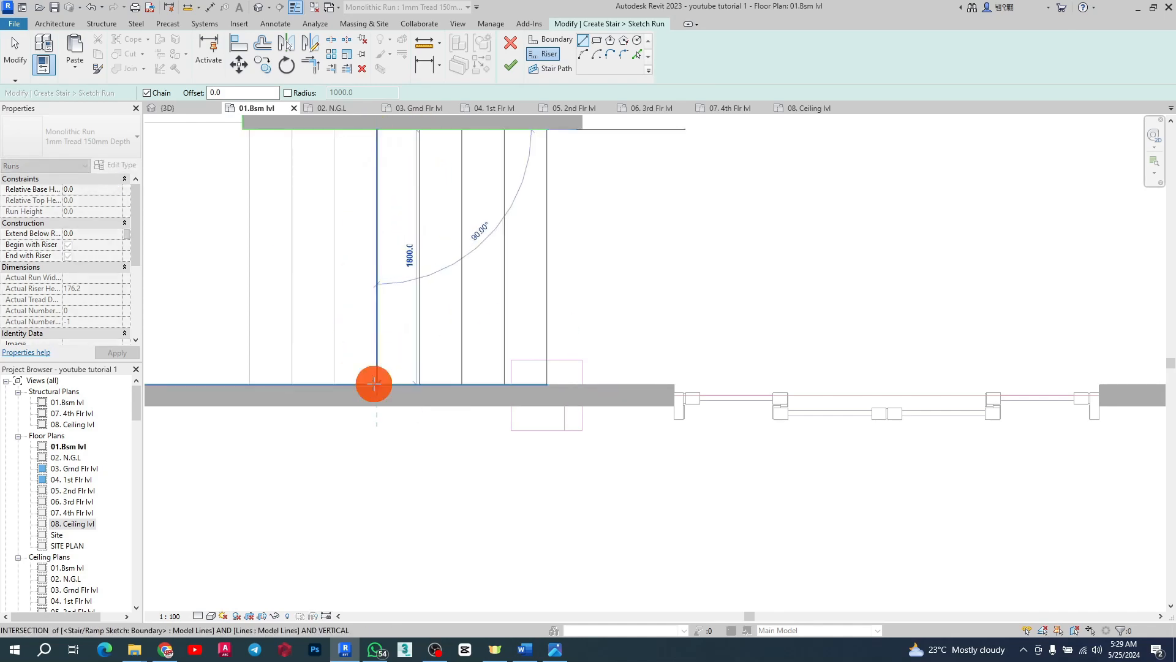
{"action": "left_click", "coordinate": [334, 385]}
{"action": "left_click", "coordinate": [335, 130]}
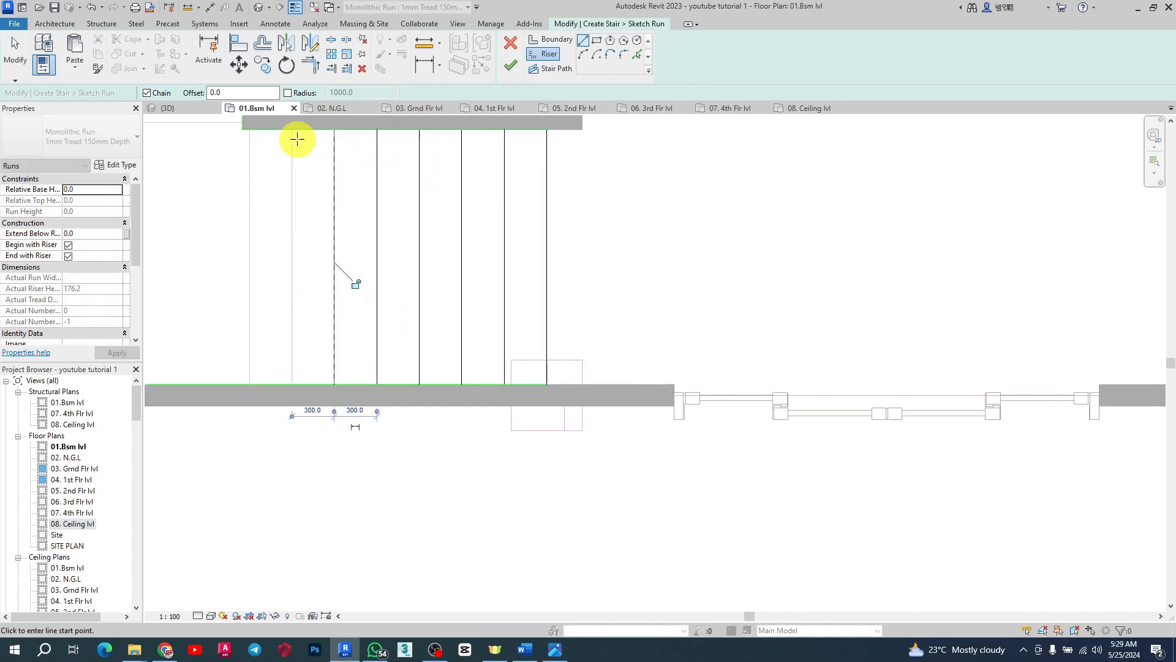
{"action": "left_click", "coordinate": [290, 130]}
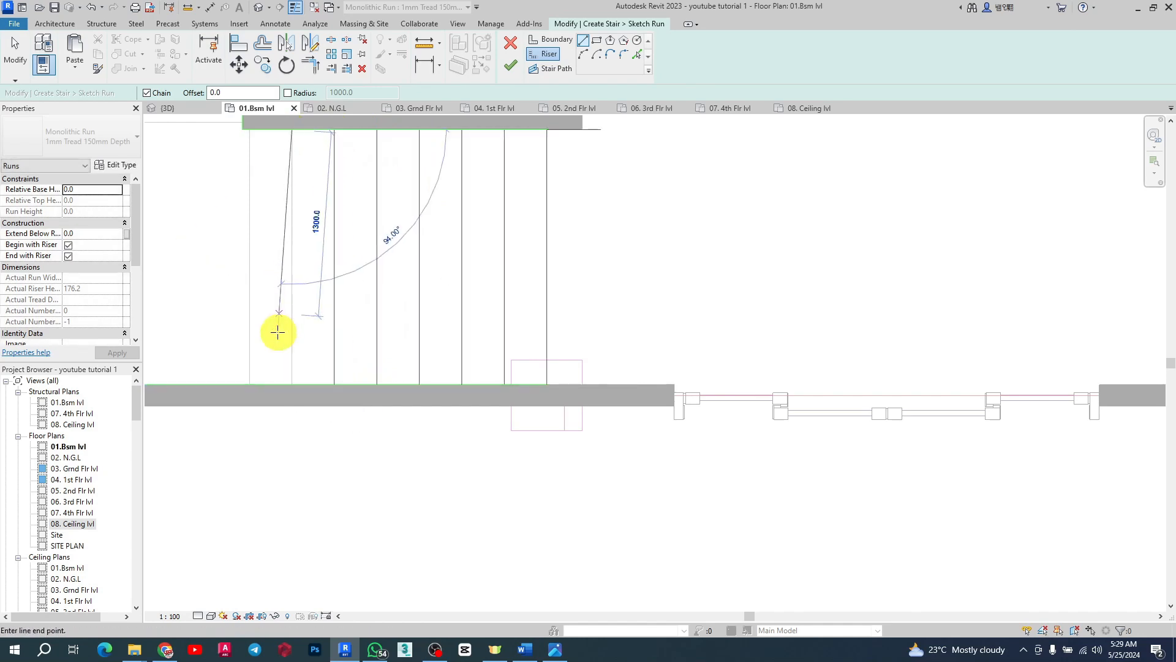
{"action": "left_click", "coordinate": [250, 382]}
{"action": "left_click", "coordinate": [250, 129]}
Step: Draw a horizontal riser line across the left run along the shaft's bottom edge
{"action": "scroll", "coordinate": [546, 457], "scroll_direction": "down", "scroll_amount": 2}
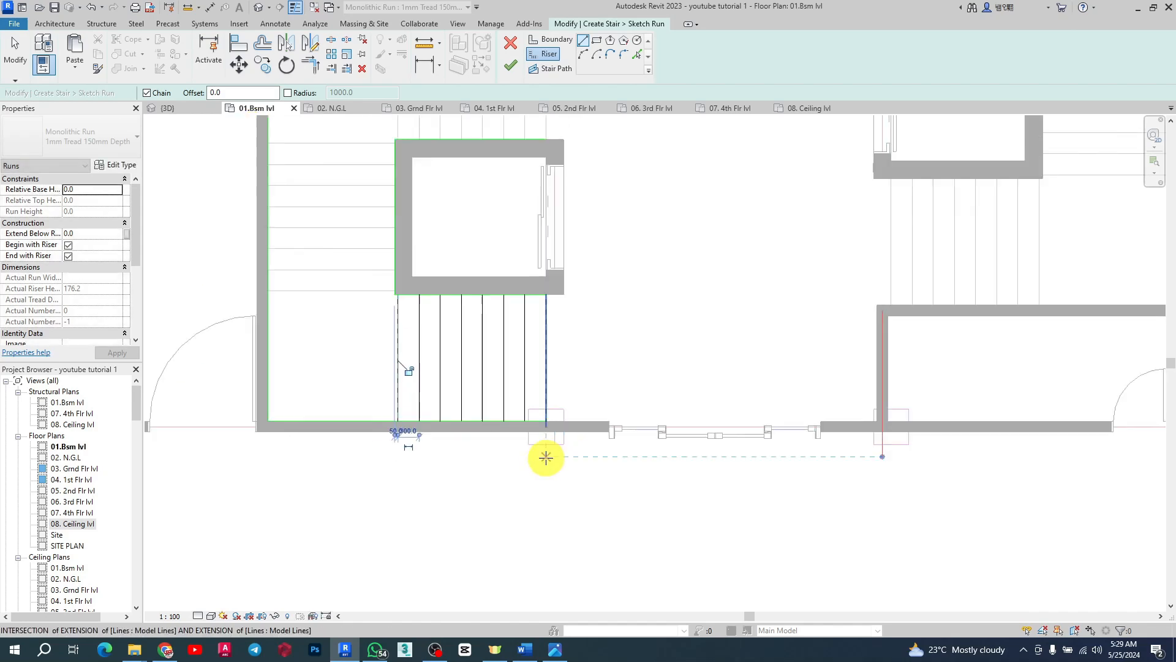
{"action": "scroll", "coordinate": [290, 236], "scroll_direction": "up", "scroll_amount": 2}
{"action": "left_click", "coordinate": [498, 347]}
{"action": "scroll", "coordinate": [543, 352], "scroll_direction": "down", "scroll_amount": 2}
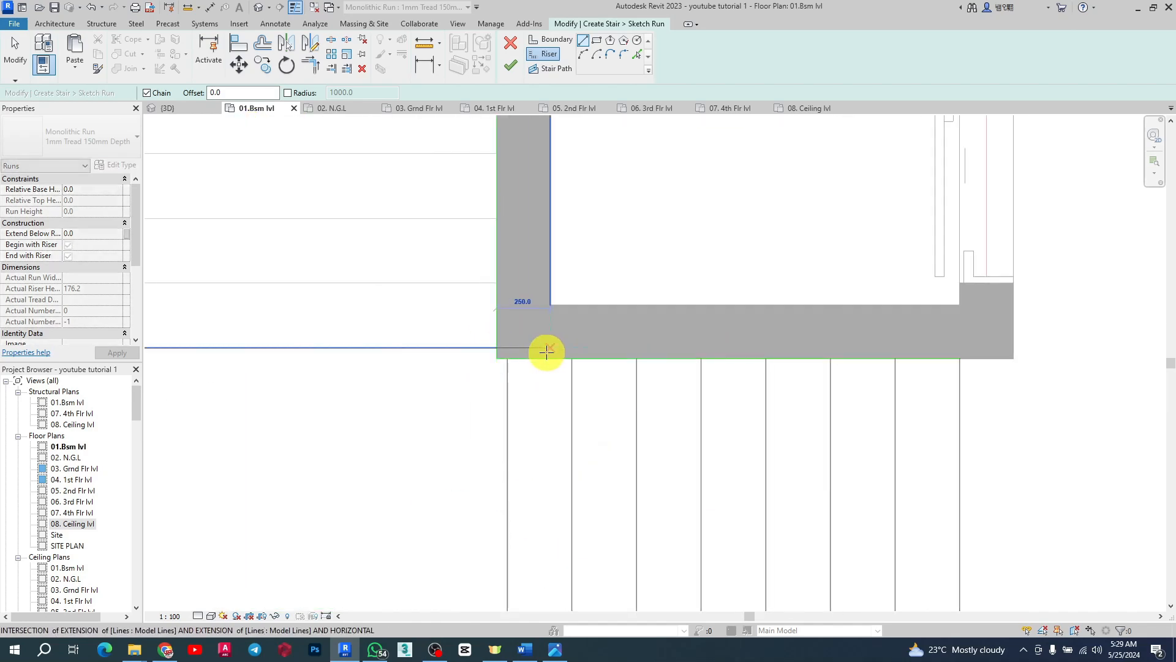
{"action": "left_click", "coordinate": [329, 351]}
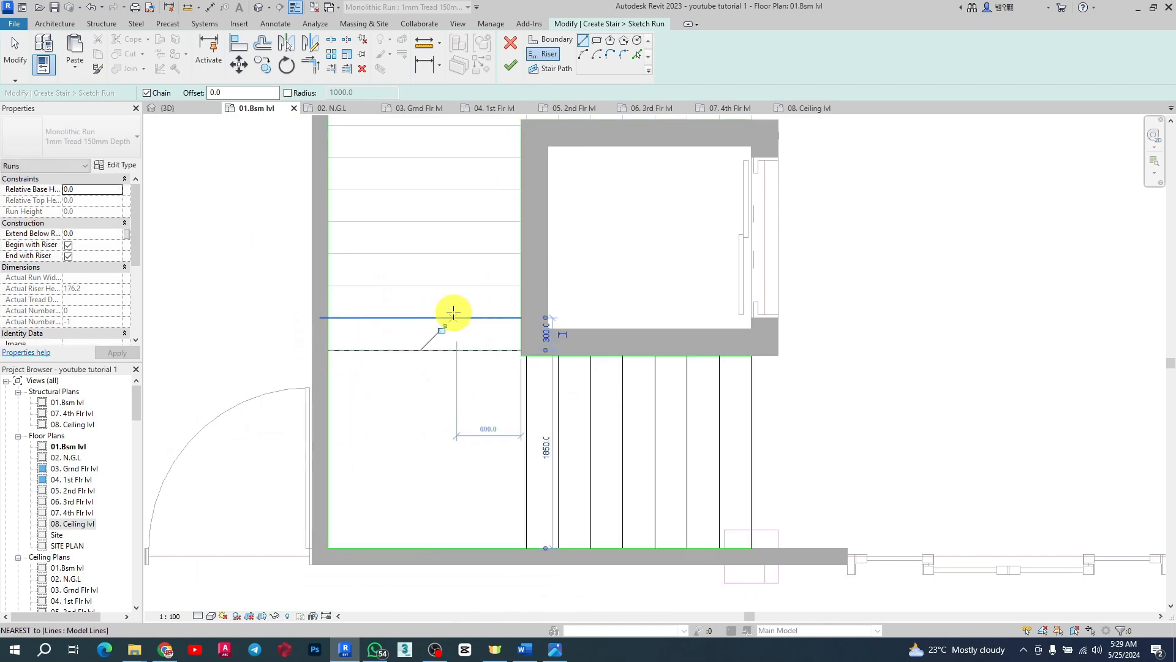
{"action": "scroll", "coordinate": [454, 313], "scroll_direction": "down", "scroll_amount": 1}
{"action": "scroll", "coordinate": [454, 313], "scroll_direction": "down", "scroll_amount": 2}
{"action": "scroll", "coordinate": [455, 306], "scroll_direction": "up", "scroll_amount": 3}
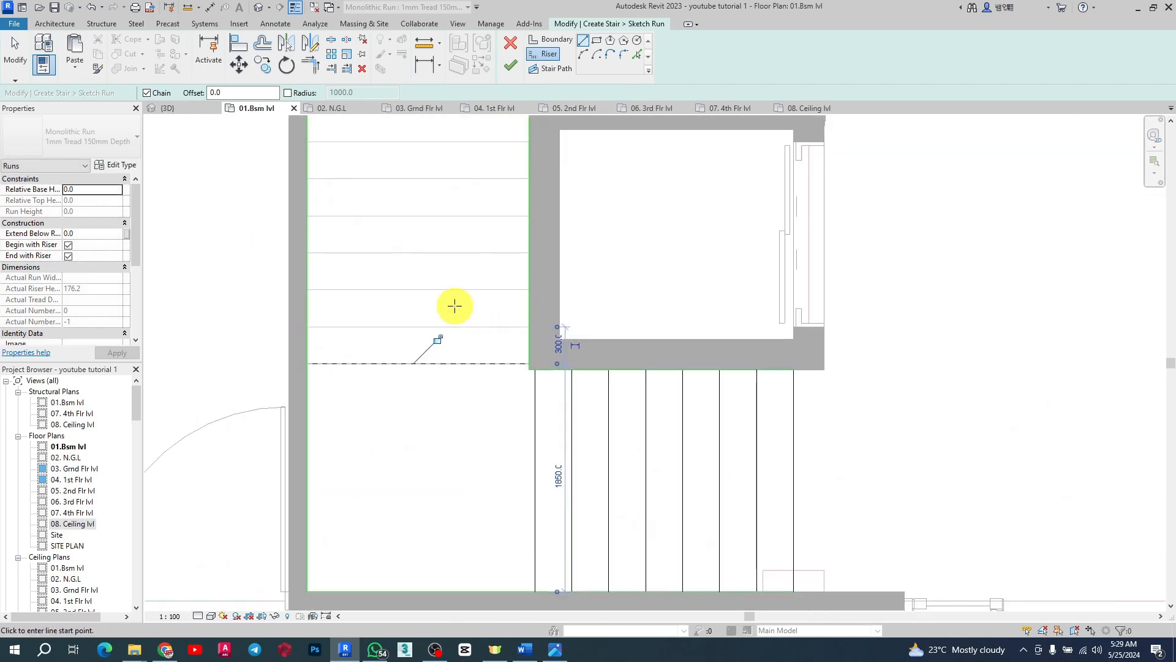
Step: Draw horizontal riser lines up the left run of the stairwell, about 300 mm apart, from wall to shaft
{"action": "left_click", "coordinate": [527, 327]}
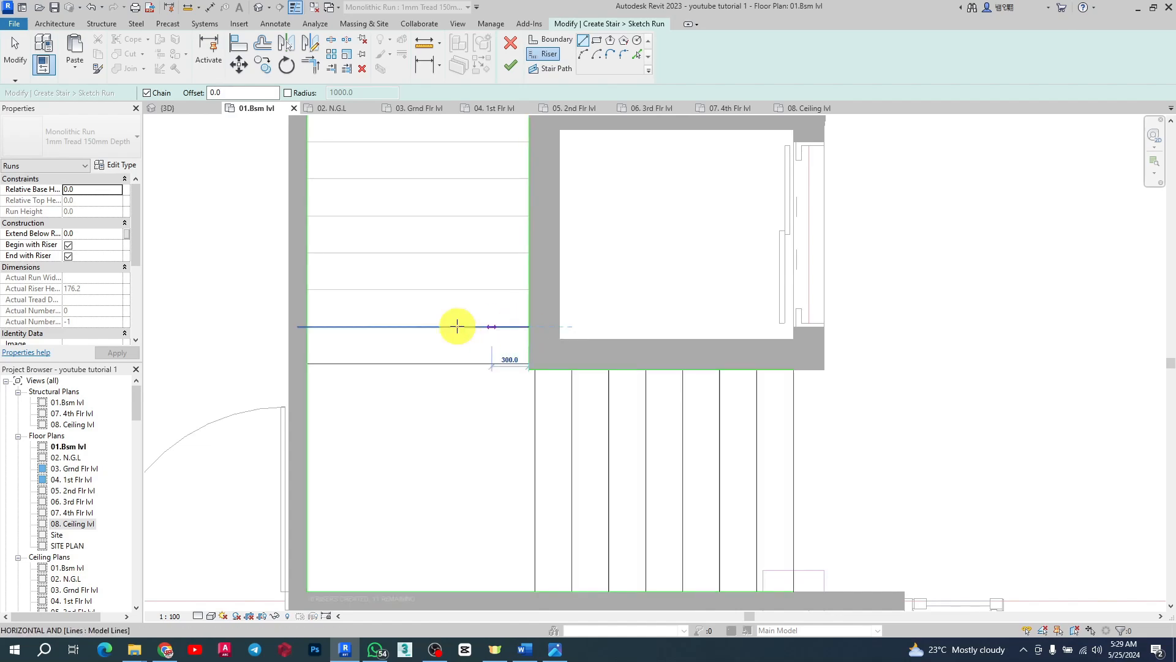
{"action": "left_click", "coordinate": [308, 327]}
{"action": "left_click", "coordinate": [308, 290]}
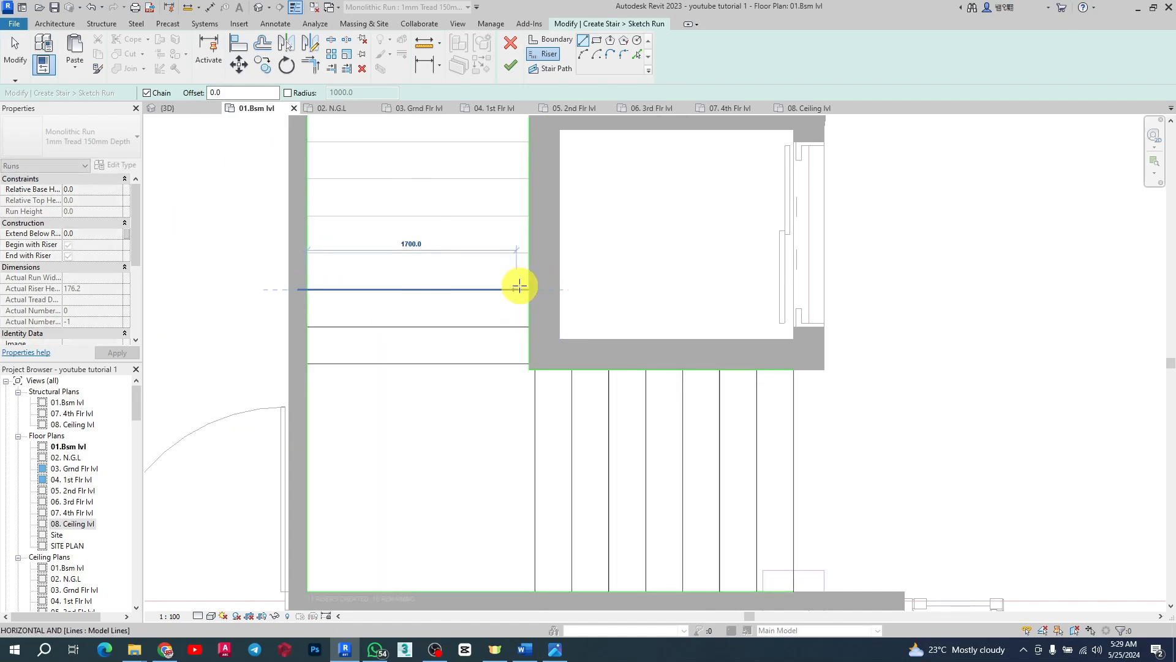
{"action": "left_click", "coordinate": [527, 289]}
{"action": "left_click", "coordinate": [306, 251]}
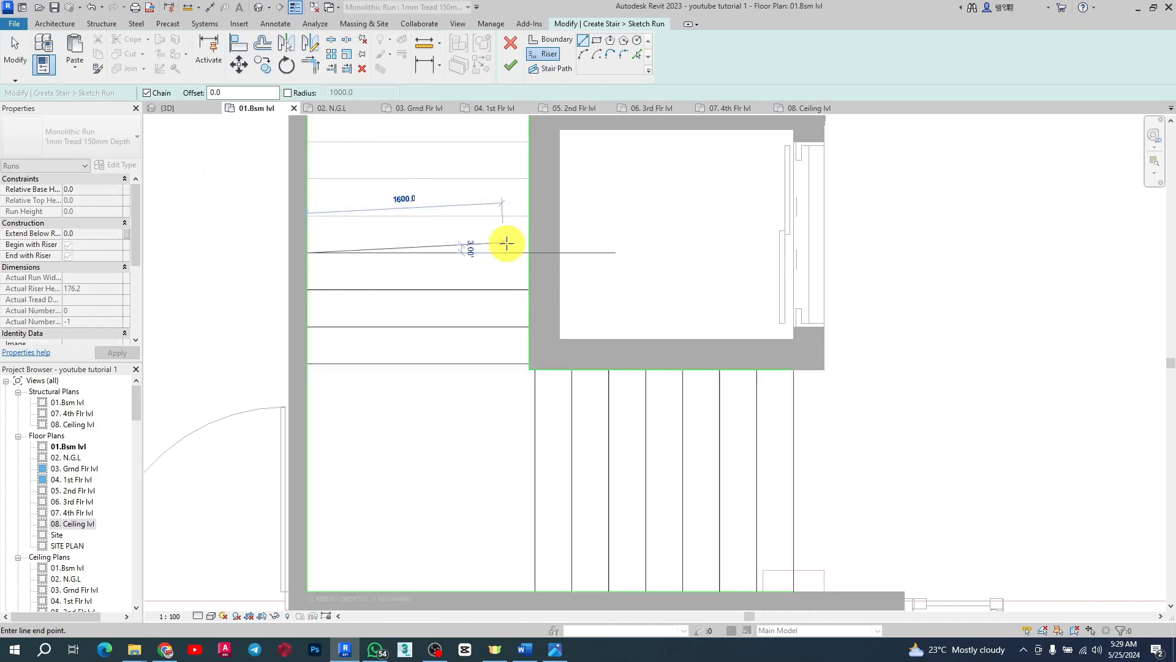
{"action": "left_click", "coordinate": [529, 251]}
{"action": "left_click", "coordinate": [527, 215]}
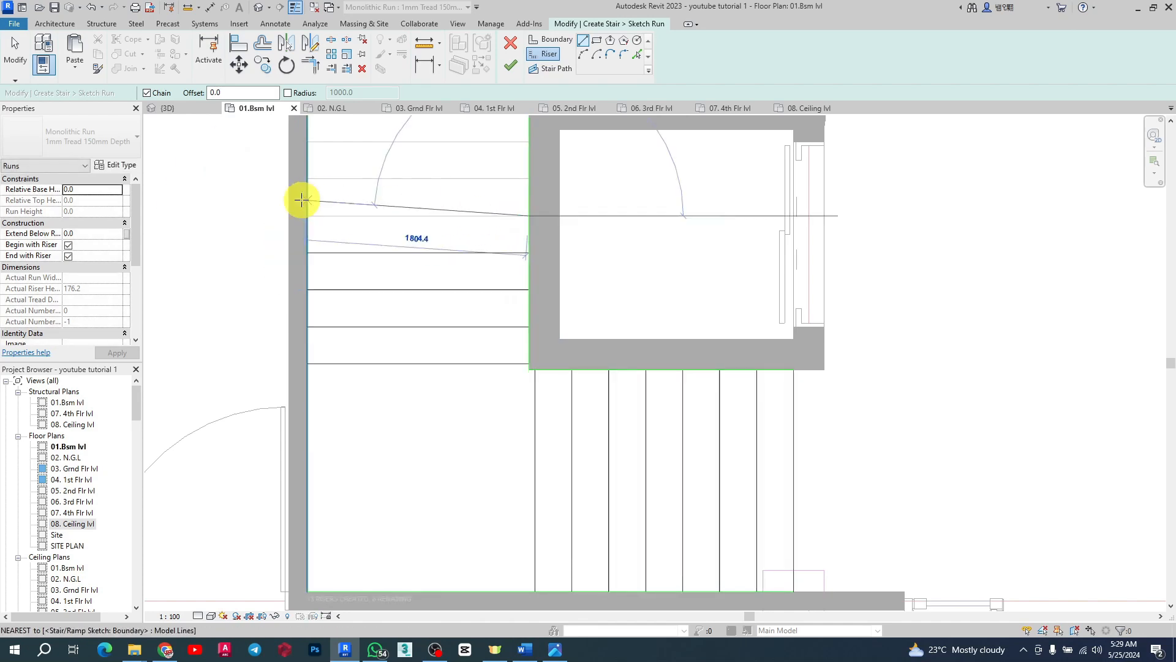
{"action": "left_click", "coordinate": [307, 178]}
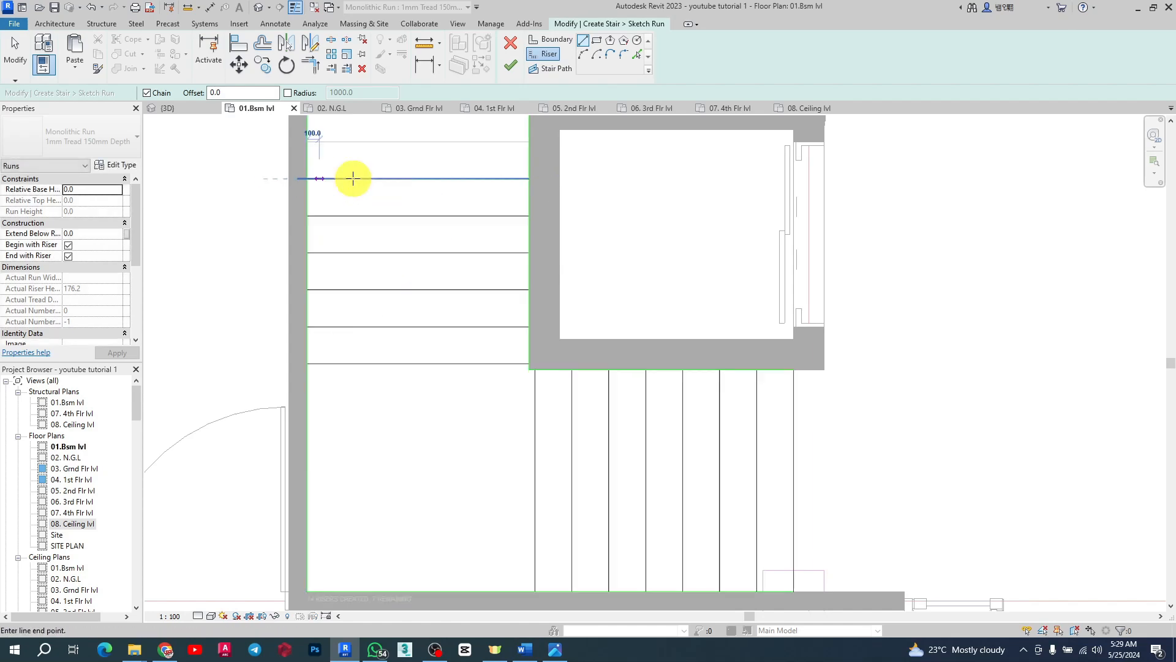
{"action": "left_click", "coordinate": [527, 178]}
Step: Draw the last horizontal riser across the left run, level with the shaft's top edge
{"action": "left_click", "coordinate": [529, 142]}
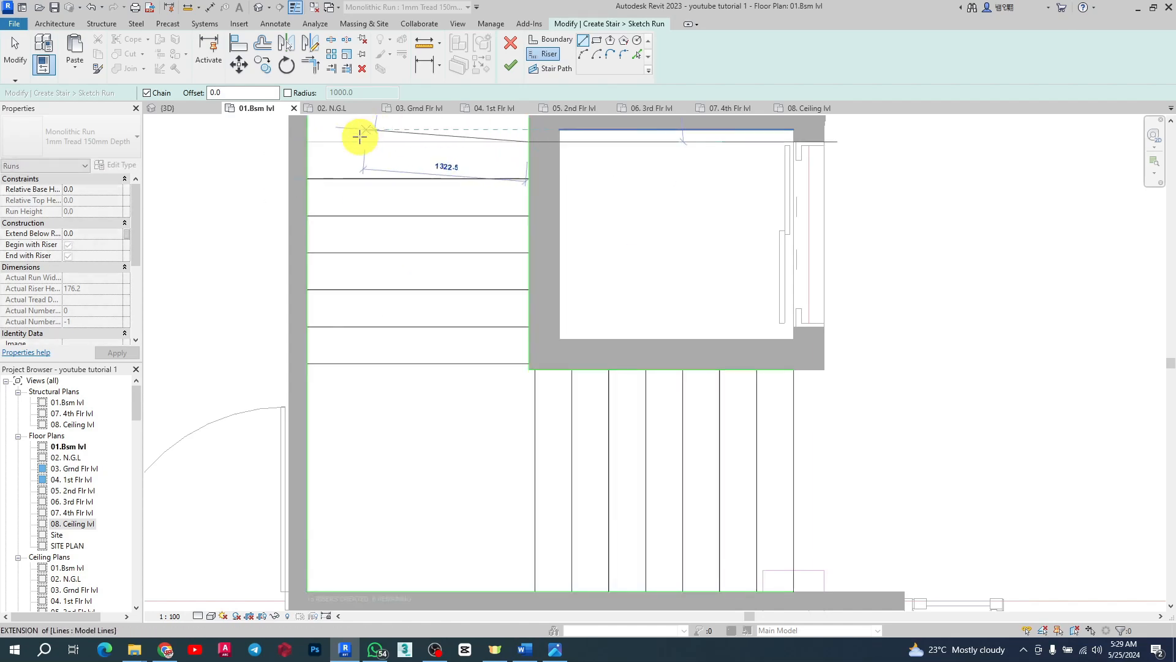
{"action": "scroll", "coordinate": [439, 399], "scroll_direction": "down", "scroll_amount": 3}
{"action": "scroll", "coordinate": [441, 230], "scroll_direction": "up", "scroll_amount": 3}
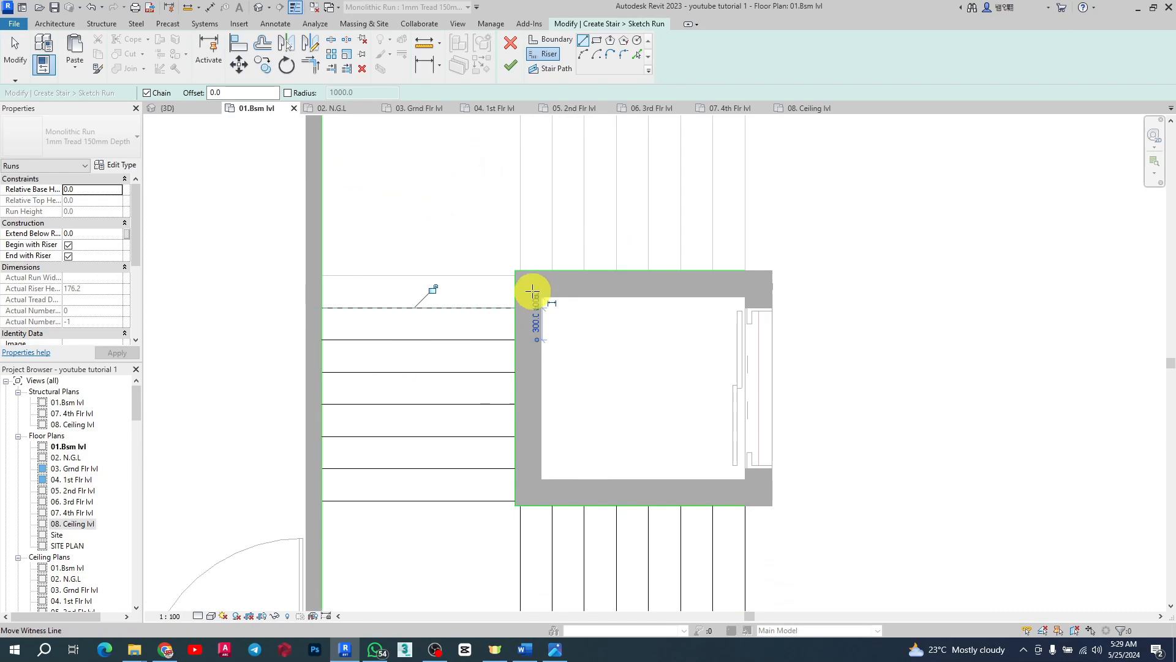
{"action": "left_click", "coordinate": [515, 276]}
{"action": "left_click", "coordinate": [326, 276]}
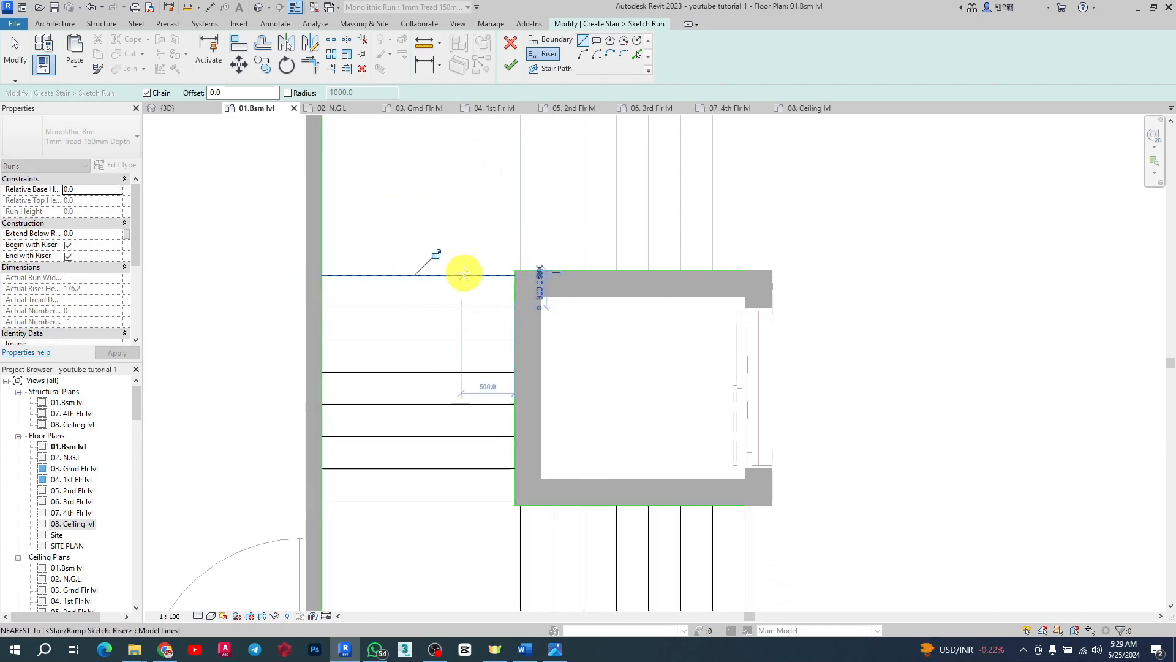
Step: Draw vertical riser lines across the upper run, about 300 mm apart, starting at the shaft's left edge
{"action": "scroll", "coordinate": [504, 297], "scroll_direction": "down", "scroll_amount": 2}
{"action": "scroll", "coordinate": [525, 184], "scroll_direction": "up", "scroll_amount": 3}
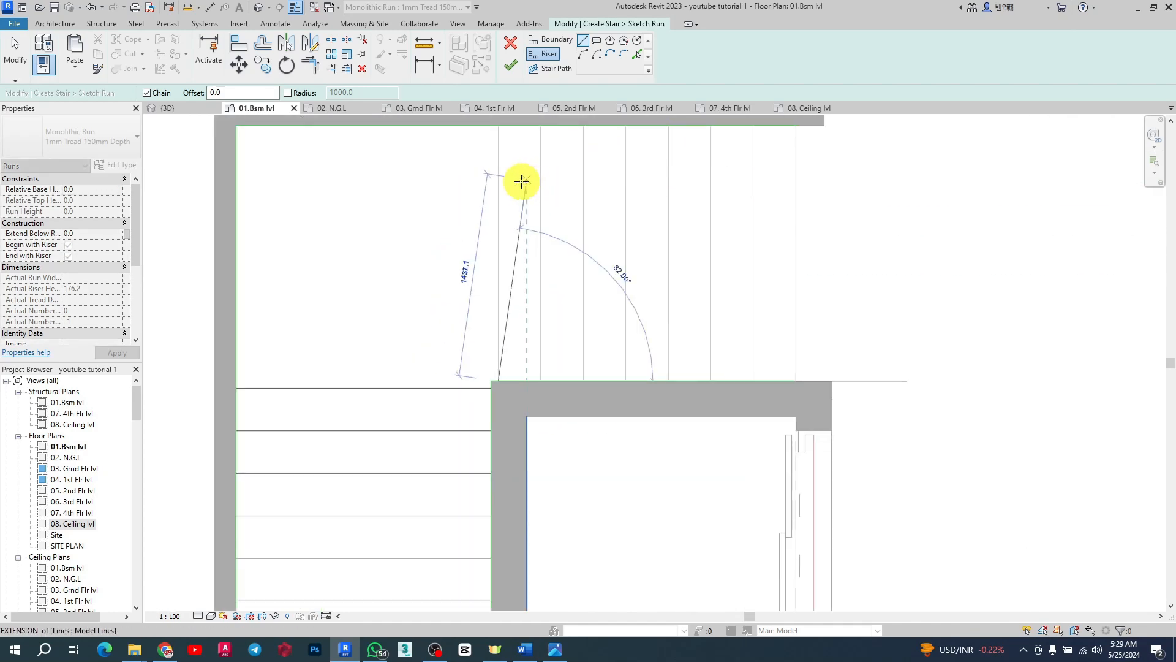
{"action": "left_click", "coordinate": [500, 127]}
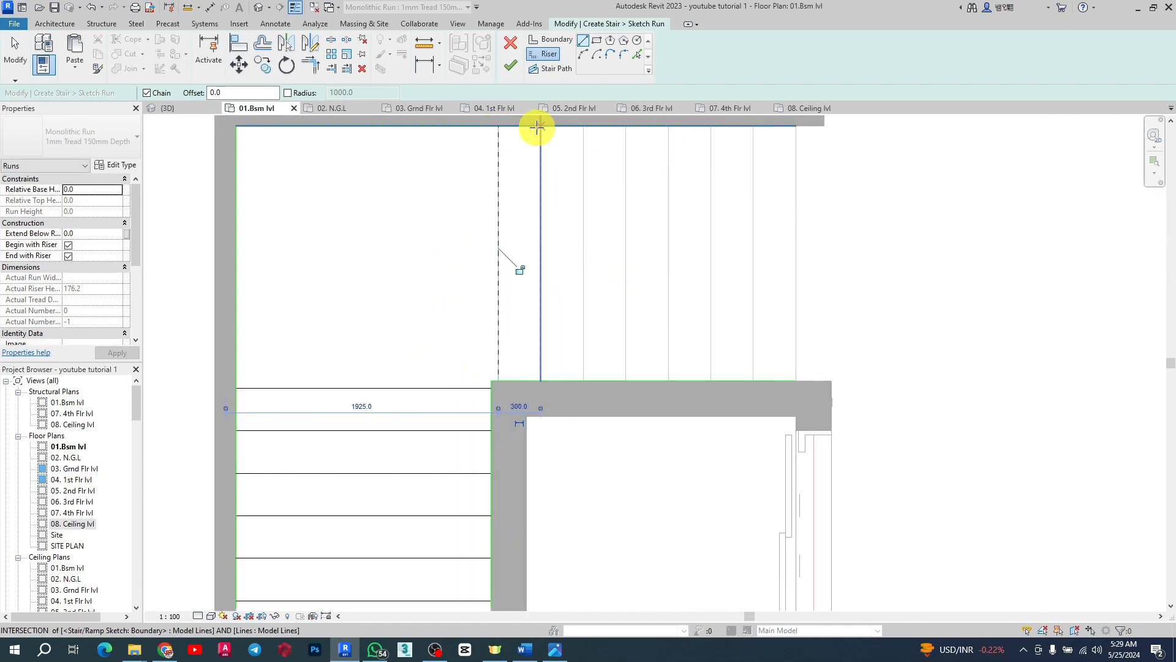
{"action": "left_click", "coordinate": [538, 127]}
{"action": "left_click", "coordinate": [541, 379]}
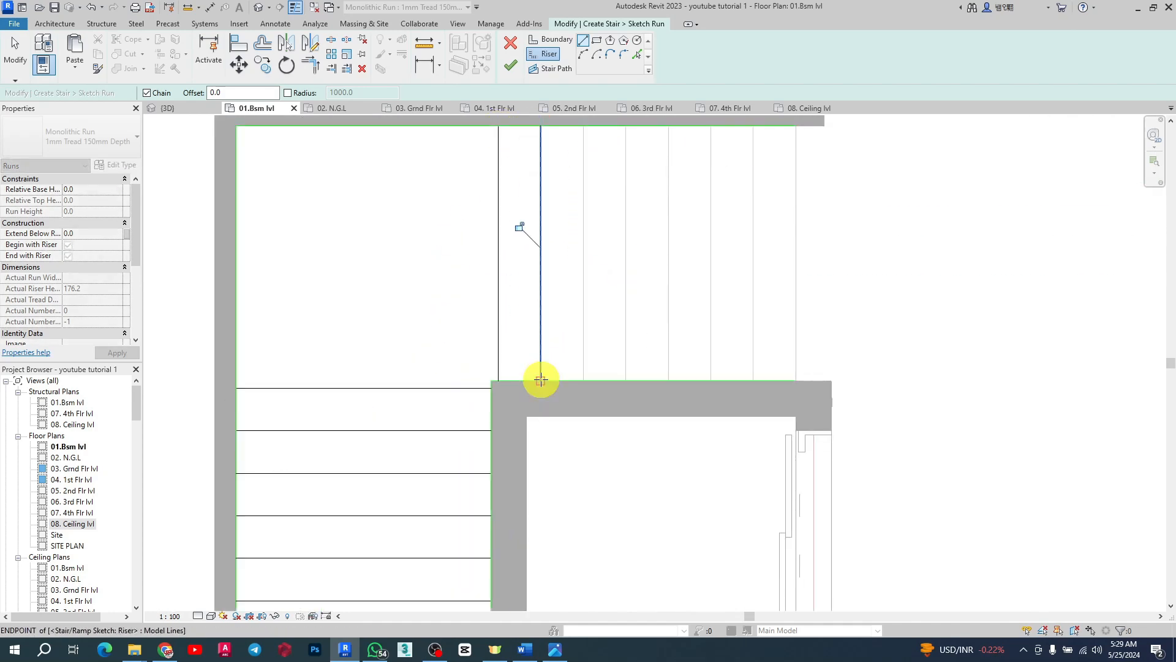
{"action": "key", "text": "Escape"}
{"action": "left_click", "coordinate": [582, 127]}
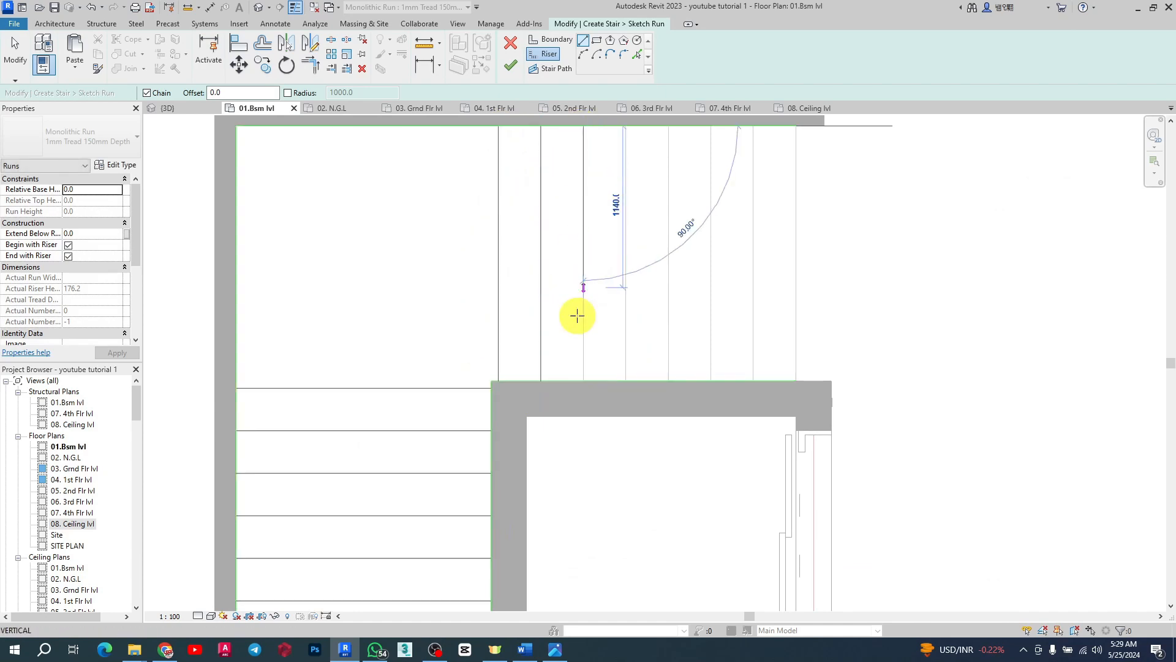
{"action": "left_click", "coordinate": [579, 380]}
{"action": "key", "text": "Escape"}
Step: Continue drawing vertical riser lines across the upper run toward the right wall, about 300 mm apart
{"action": "left_click", "coordinate": [626, 127]}
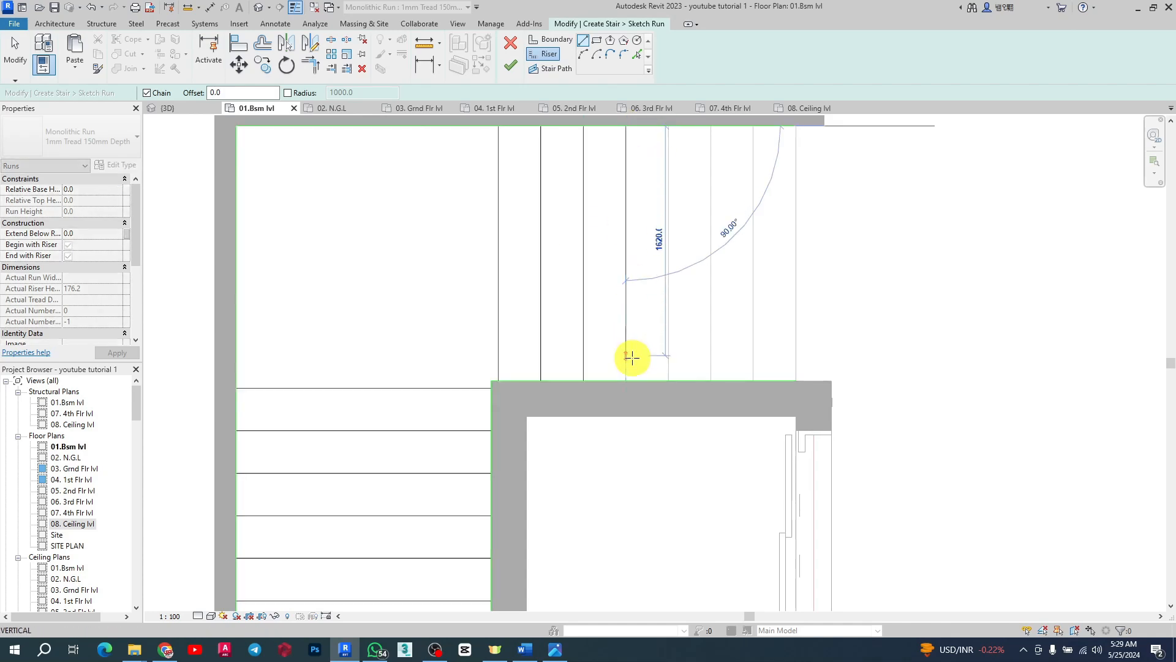
{"action": "left_click", "coordinate": [627, 380]}
{"action": "key", "text": "Escape"}
{"action": "left_click", "coordinate": [667, 127]}
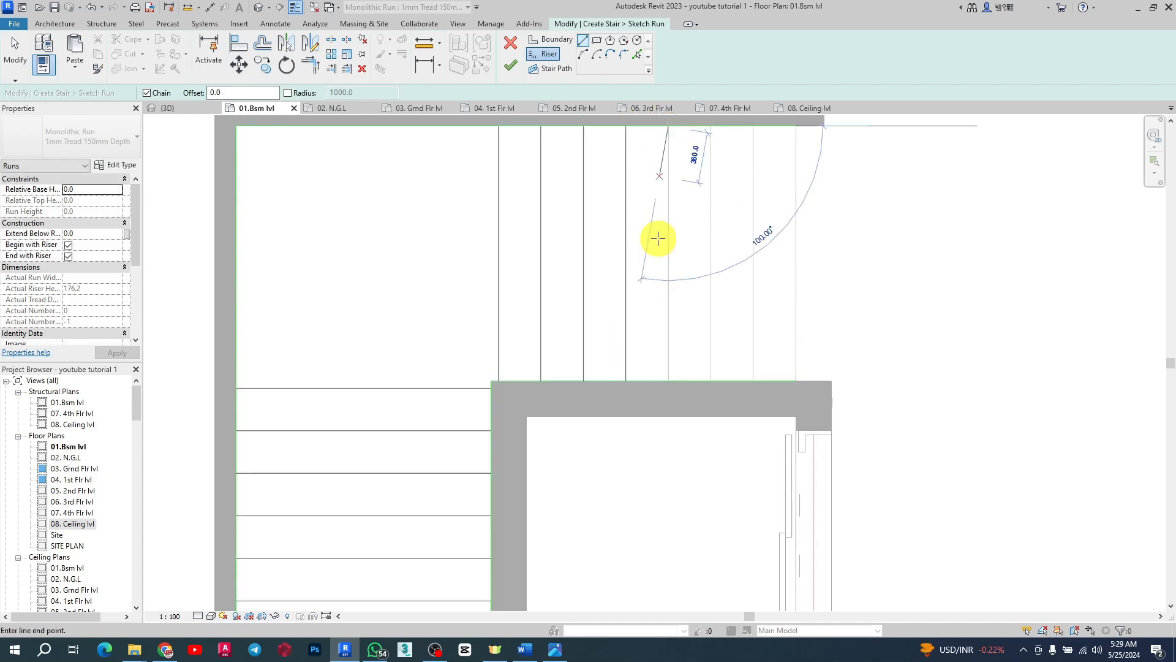
{"action": "left_click", "coordinate": [670, 380]}
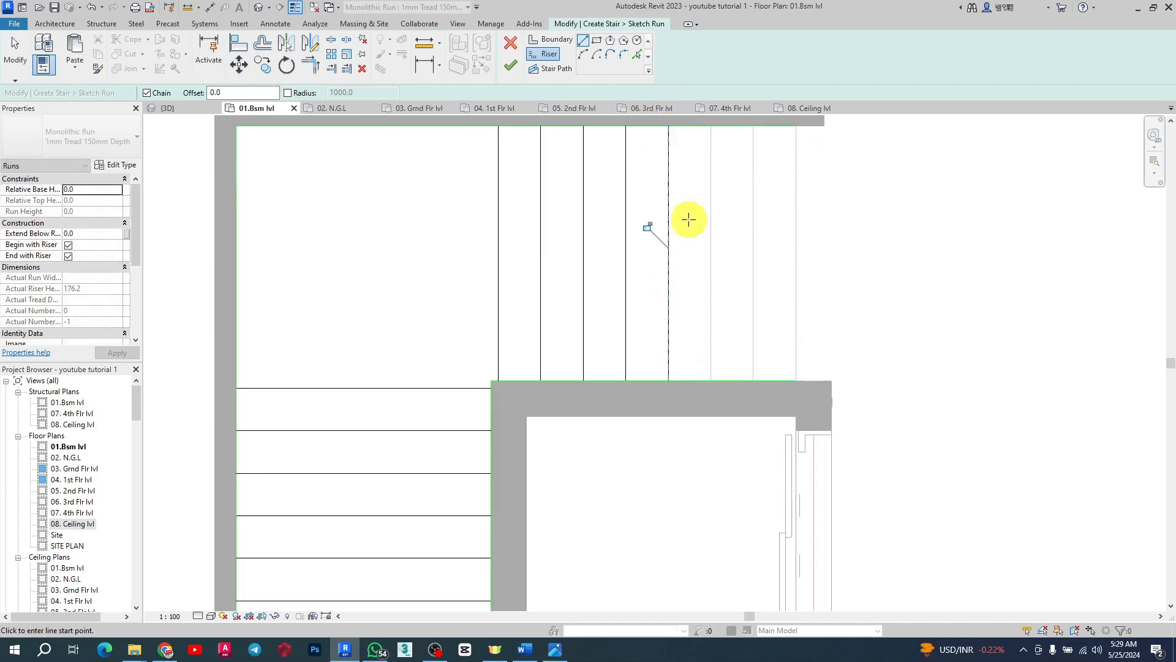
{"action": "left_click", "coordinate": [709, 127]}
{"action": "left_click", "coordinate": [711, 380]}
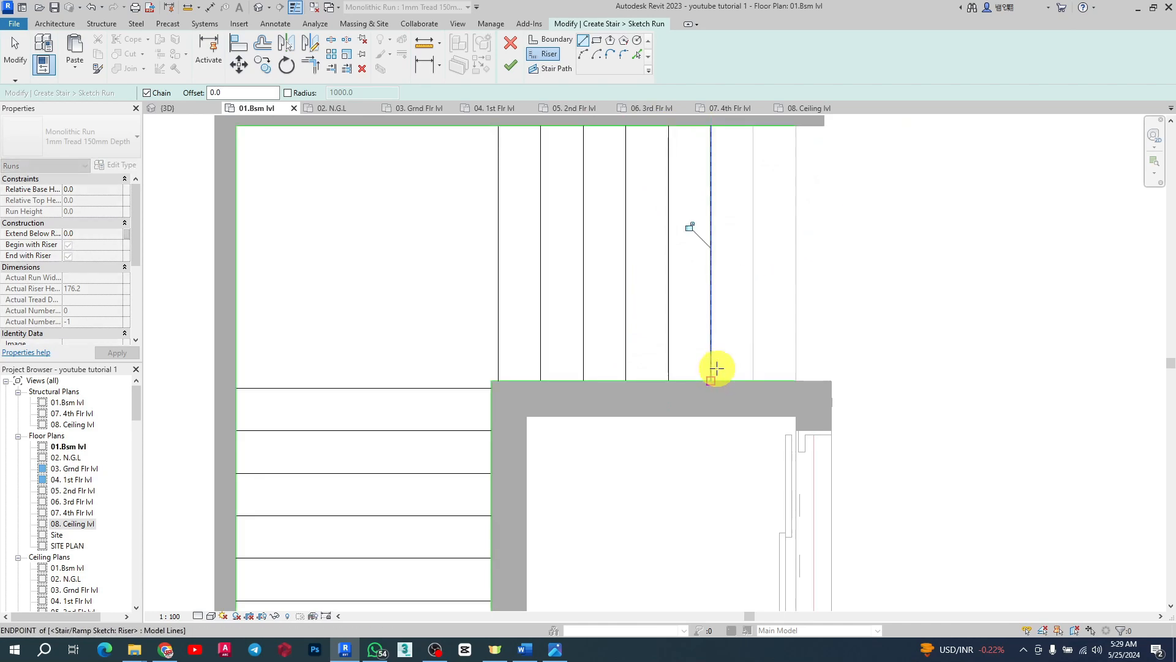
{"action": "left_click", "coordinate": [752, 128]}
{"action": "left_click", "coordinate": [754, 380]}
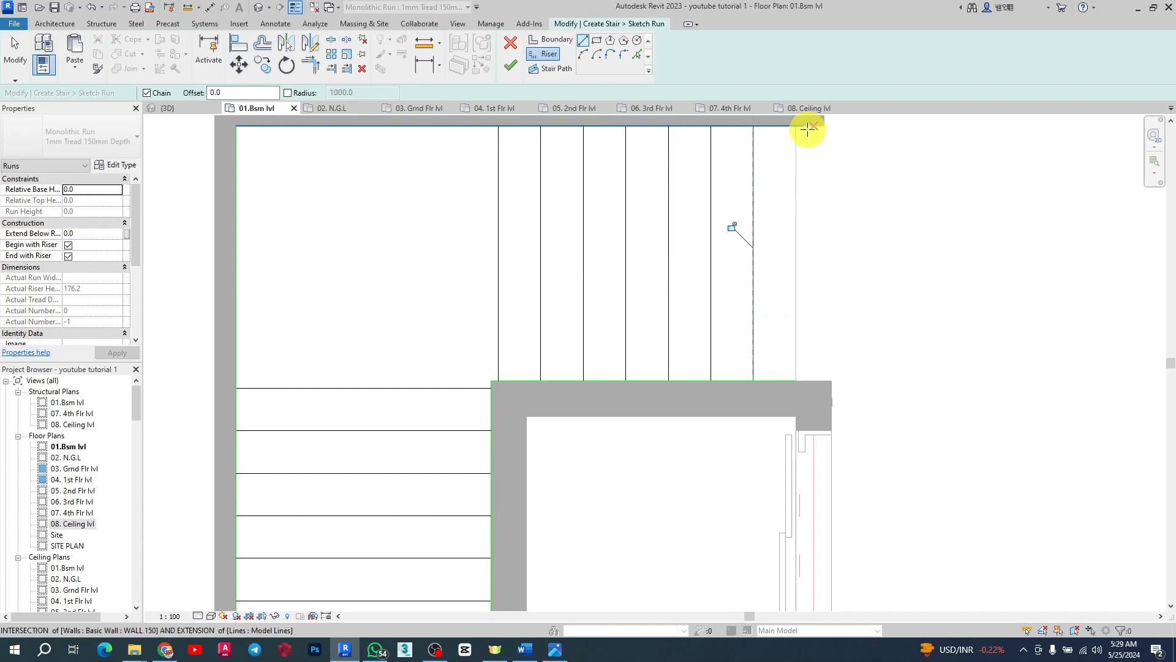
{"action": "left_click", "coordinate": [797, 127]}
{"action": "left_click", "coordinate": [794, 380]}
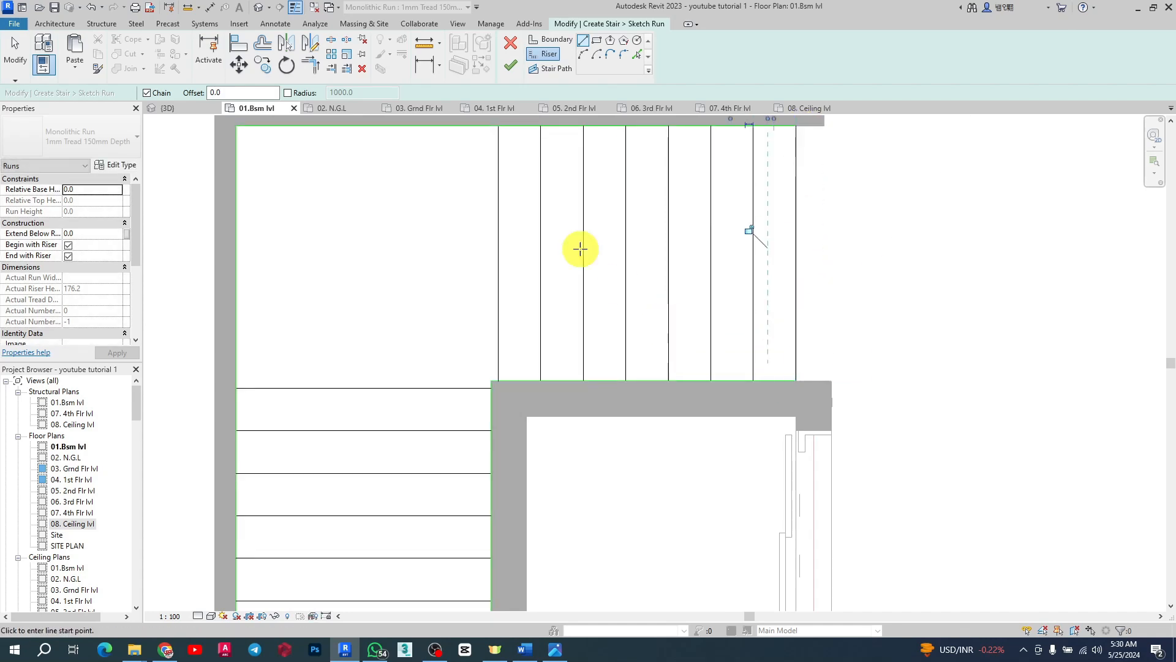
Step: Sketch the stair path around the elevator shaft with a 900 mm offset from the boundary
{"action": "scroll", "coordinate": [558, 208], "scroll_direction": "down", "scroll_amount": 2}
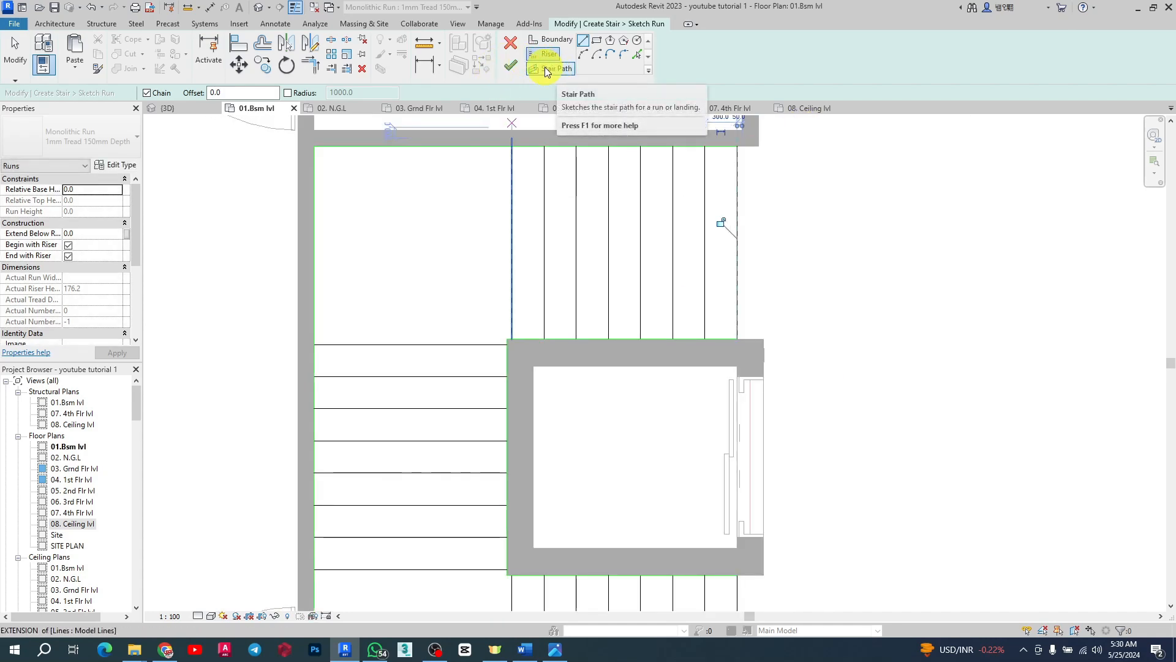
{"action": "left_click", "coordinate": [546, 68]}
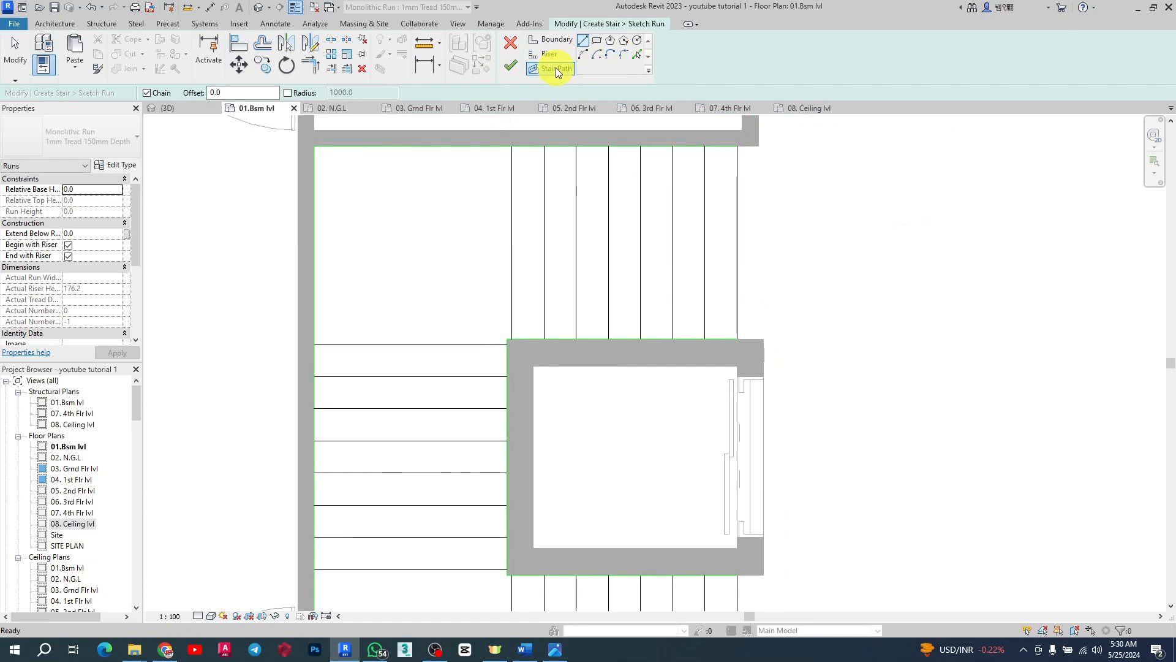
{"action": "scroll", "coordinate": [651, 232], "scroll_direction": "down", "scroll_amount": 3}
{"action": "scroll", "coordinate": [753, 475], "scroll_direction": "up", "scroll_amount": 2}
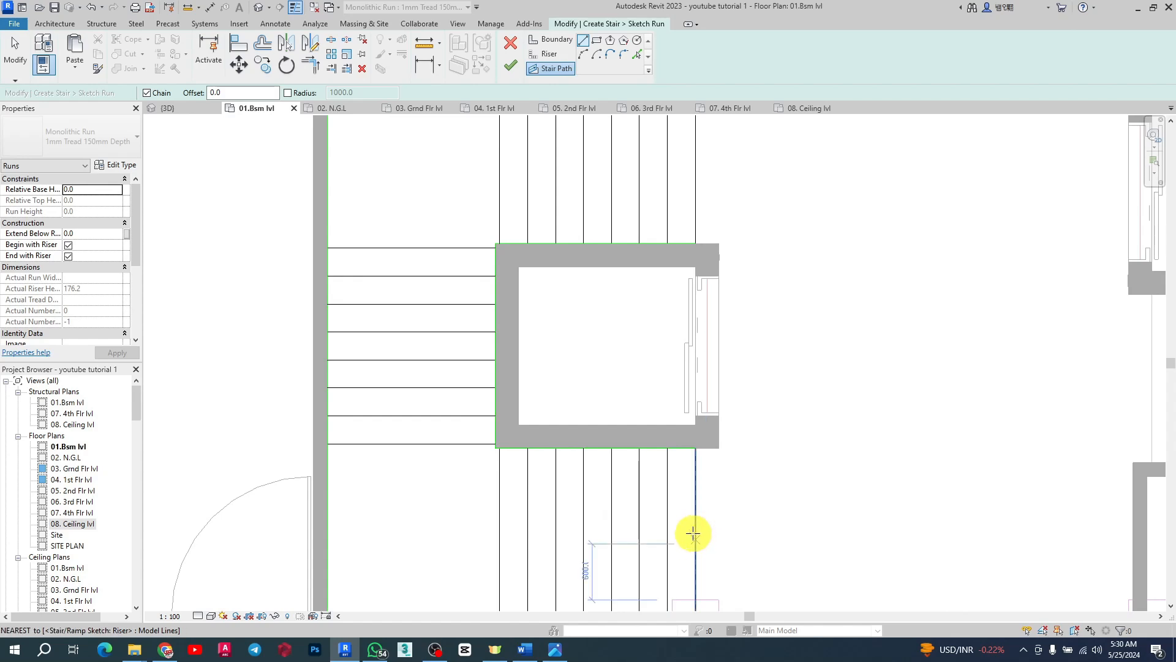
{"action": "scroll", "coordinate": [506, 281], "scroll_direction": "down", "scroll_amount": 2}
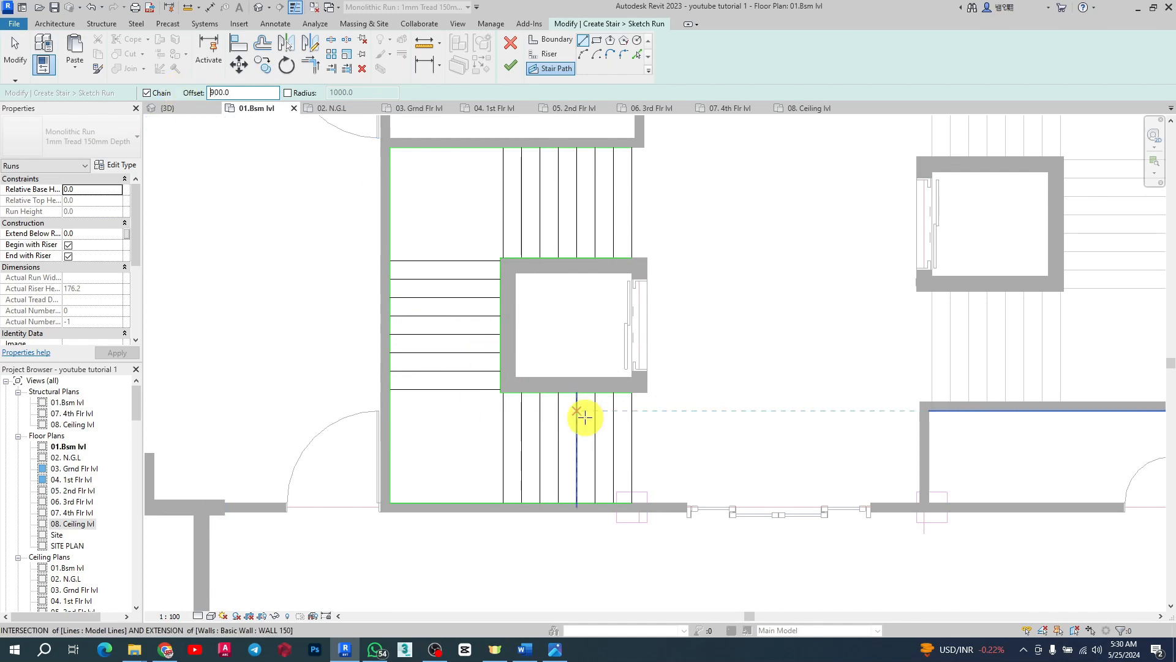
{"action": "scroll", "coordinate": [619, 413], "scroll_direction": "up", "scroll_amount": 2}
{"action": "left_click", "coordinate": [642, 378]}
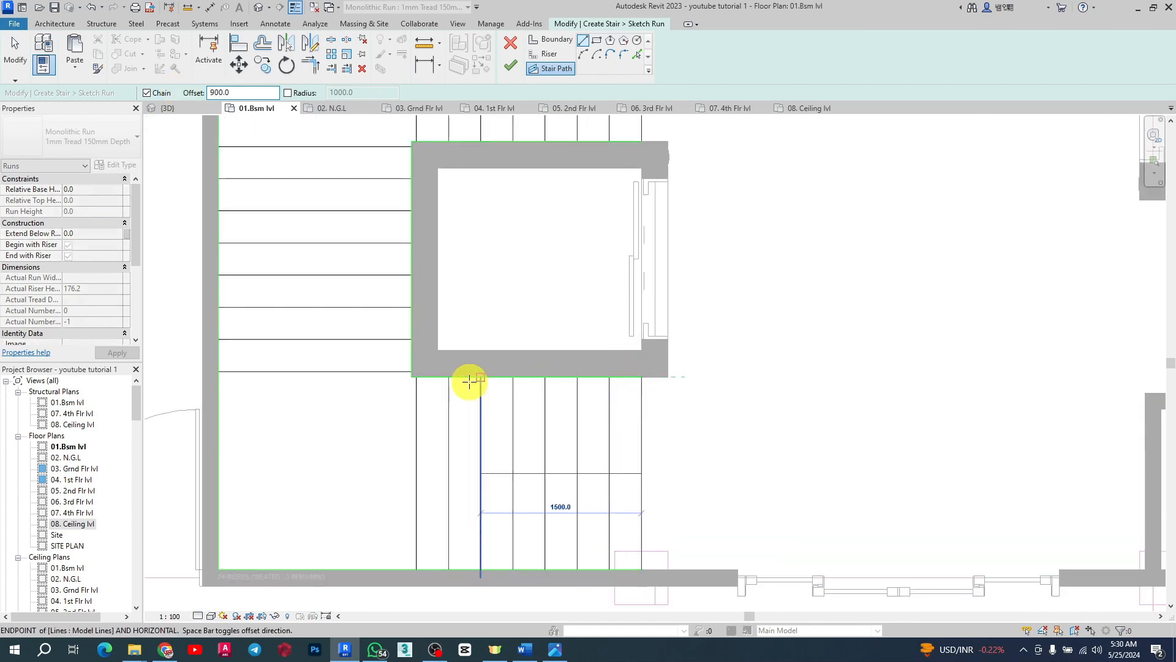
{"action": "scroll", "coordinate": [406, 377], "scroll_direction": "down", "scroll_amount": 3}
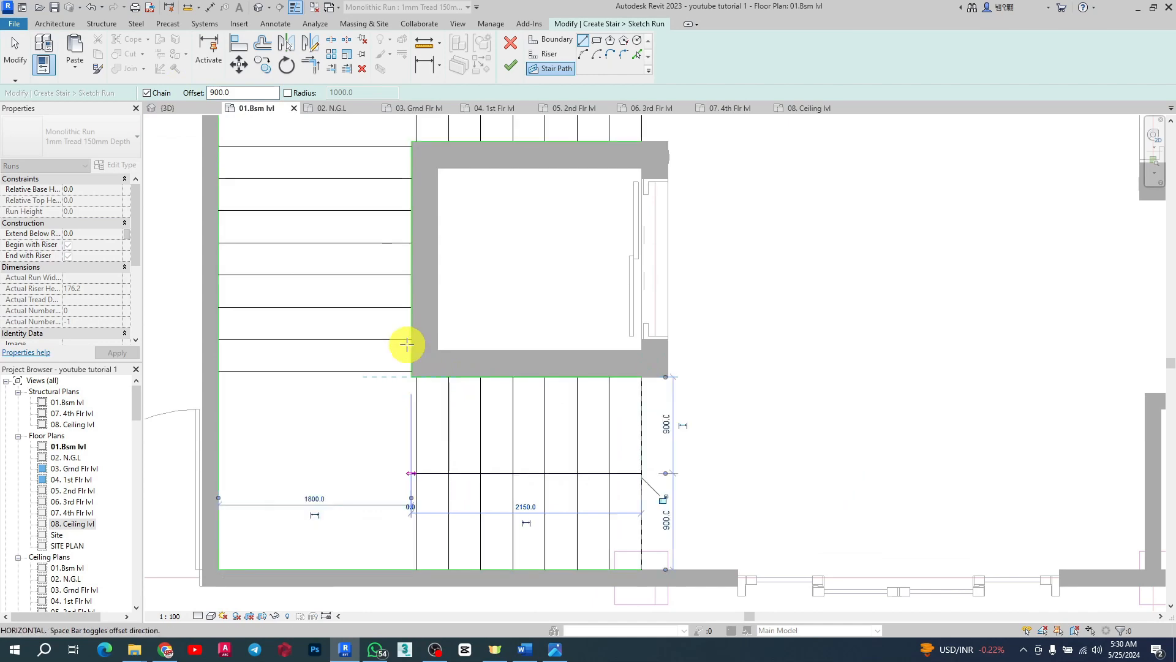
{"action": "scroll", "coordinate": [467, 274], "scroll_direction": "up", "scroll_amount": 3}
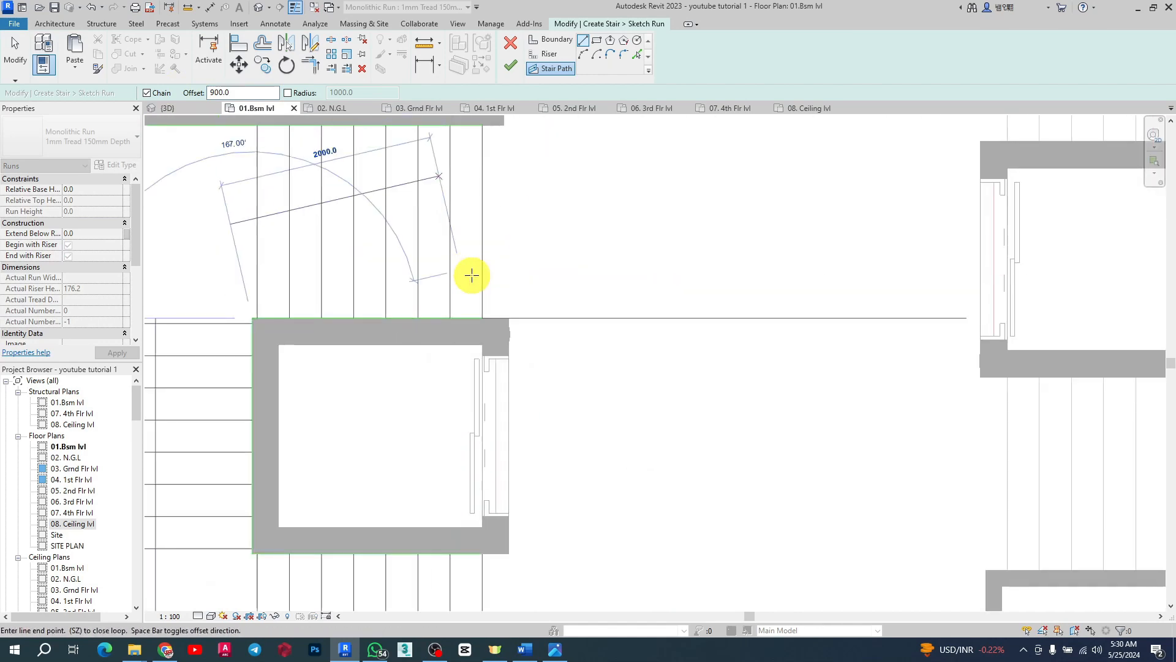
{"action": "scroll", "coordinate": [638, 337], "scroll_direction": "down", "scroll_amount": 2}
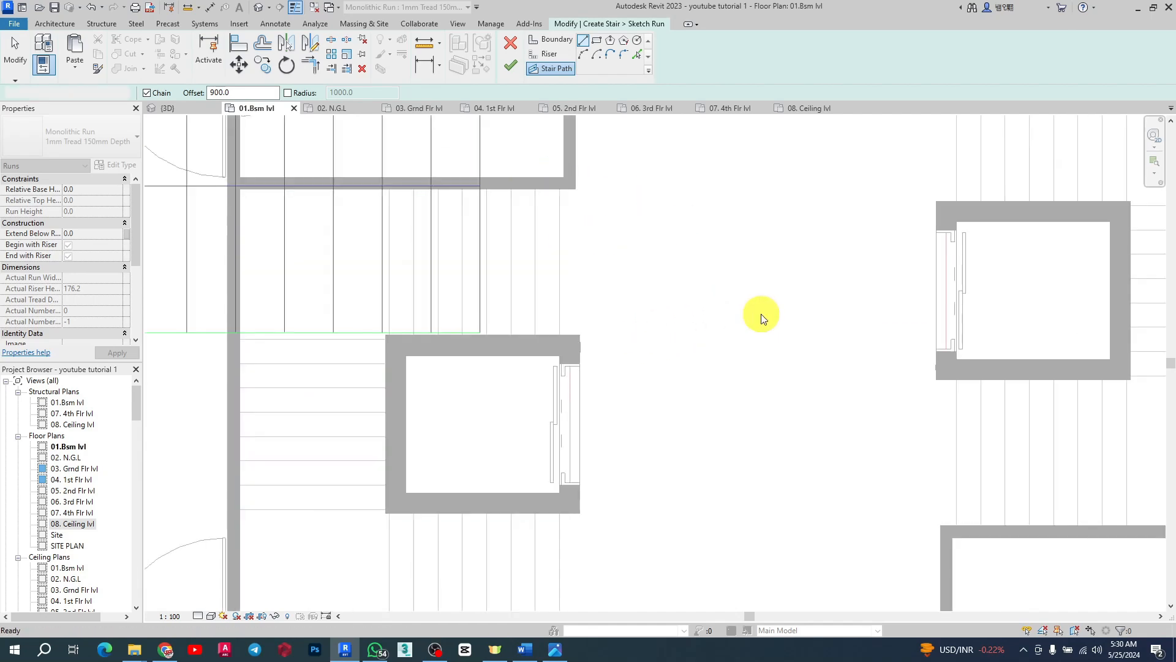
{"action": "scroll", "coordinate": [501, 271], "scroll_direction": "up", "scroll_amount": 2}
{"action": "scroll", "coordinate": [683, 263], "scroll_direction": "down", "scroll_amount": 4}
{"action": "scroll", "coordinate": [674, 309], "scroll_direction": "up", "scroll_amount": 2}
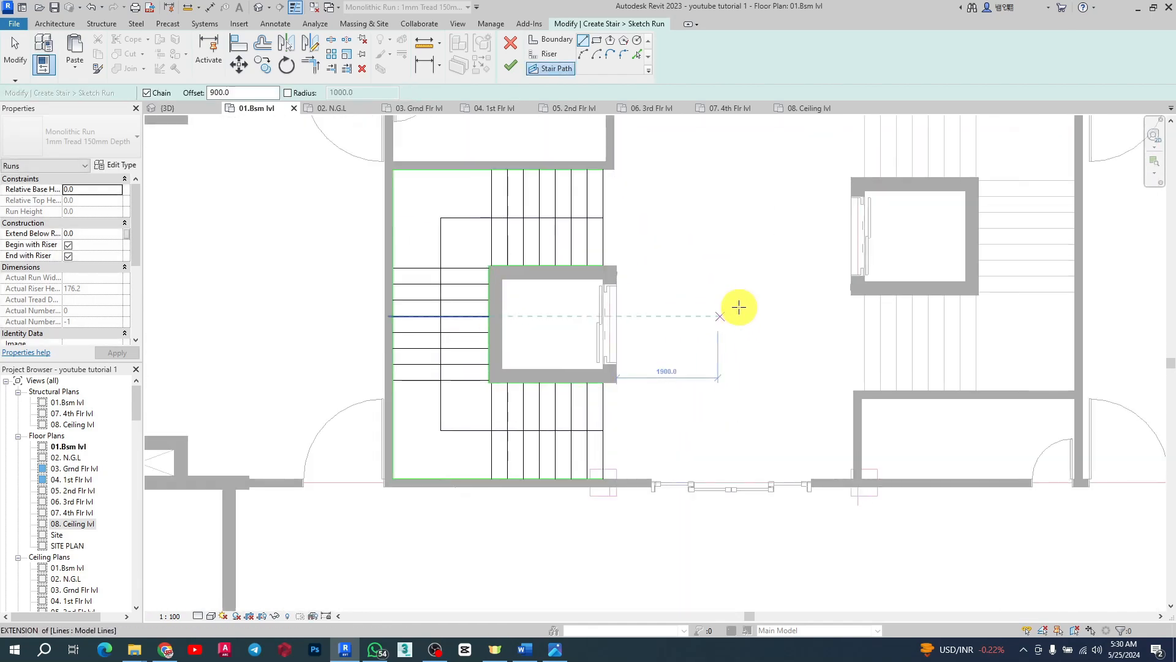
{"action": "scroll", "coordinate": [743, 258], "scroll_direction": "down", "scroll_amount": 2}
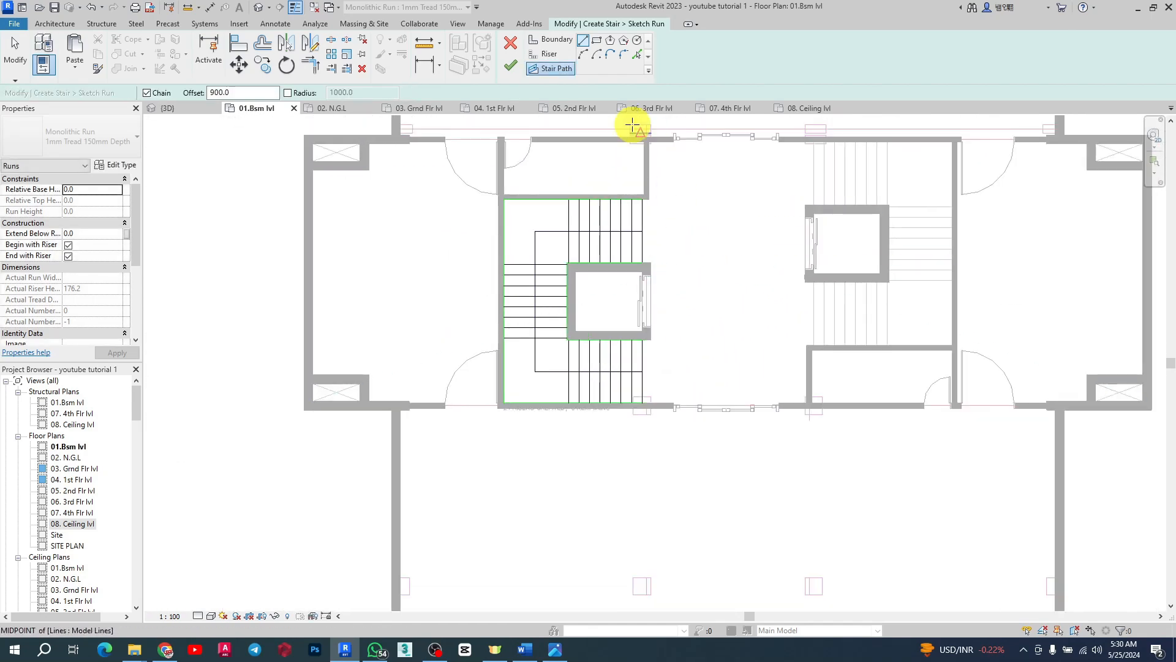
Step: Finish the stair sketch and save the project
{"action": "left_click", "coordinate": [508, 65]}
{"action": "scroll", "coordinate": [575, 156], "scroll_direction": "up", "scroll_amount": 3}
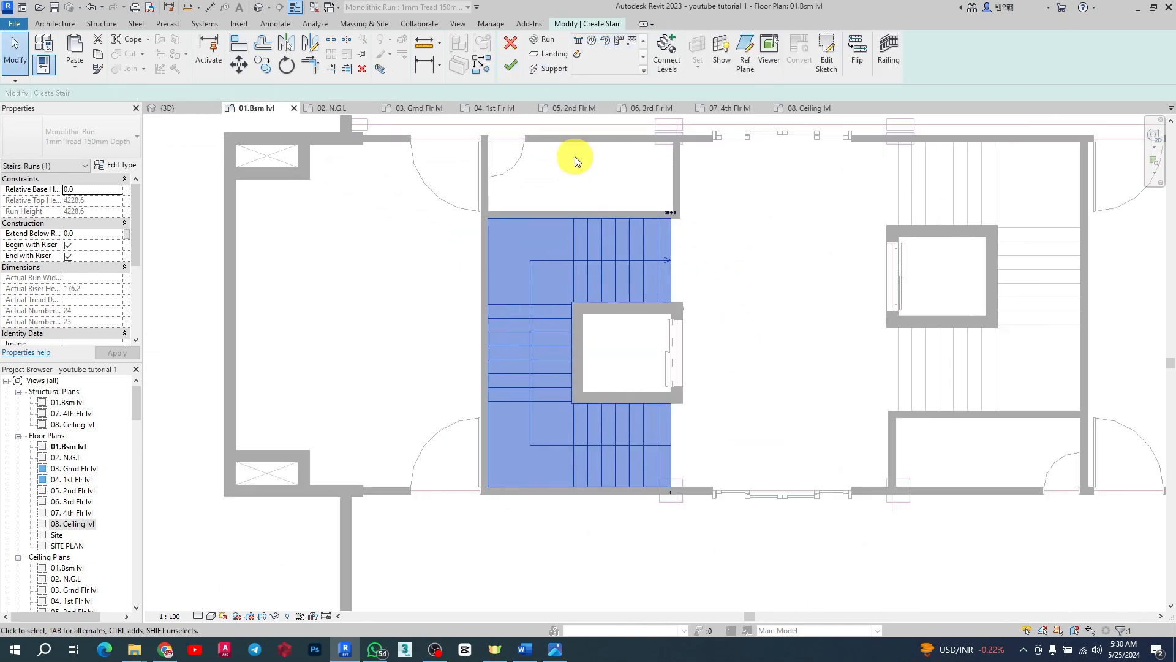
{"action": "scroll", "coordinate": [507, 271], "scroll_direction": "down", "scroll_amount": 3}
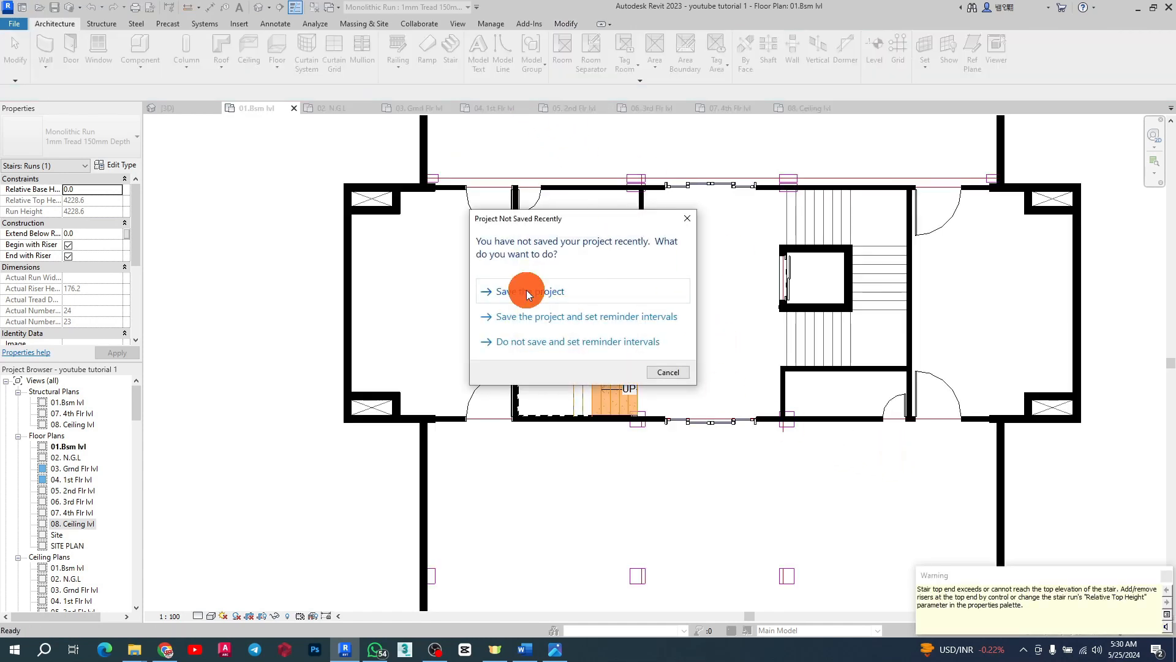
{"action": "left_click", "coordinate": [527, 291]}
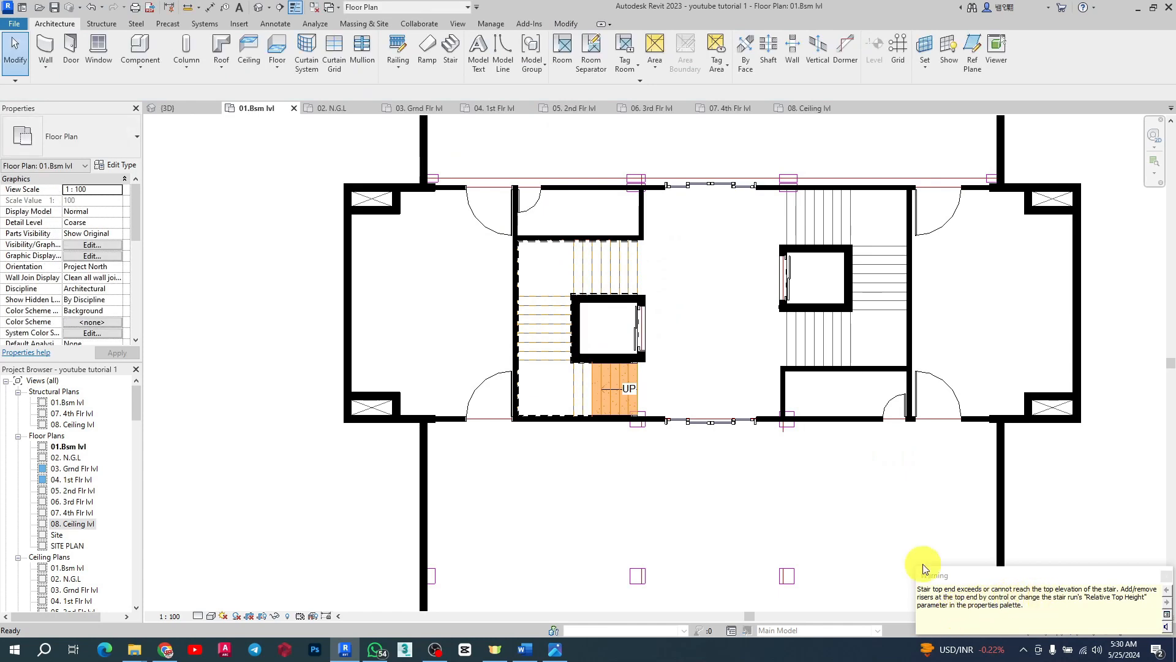
Step: Open the 3D view and orbit around to inspect the new stair beside the elevator shaft
{"action": "scroll", "coordinate": [601, 344], "scroll_direction": "down", "scroll_amount": 3}
{"action": "scroll", "coordinate": [665, 378], "scroll_direction": "up", "scroll_amount": 5}
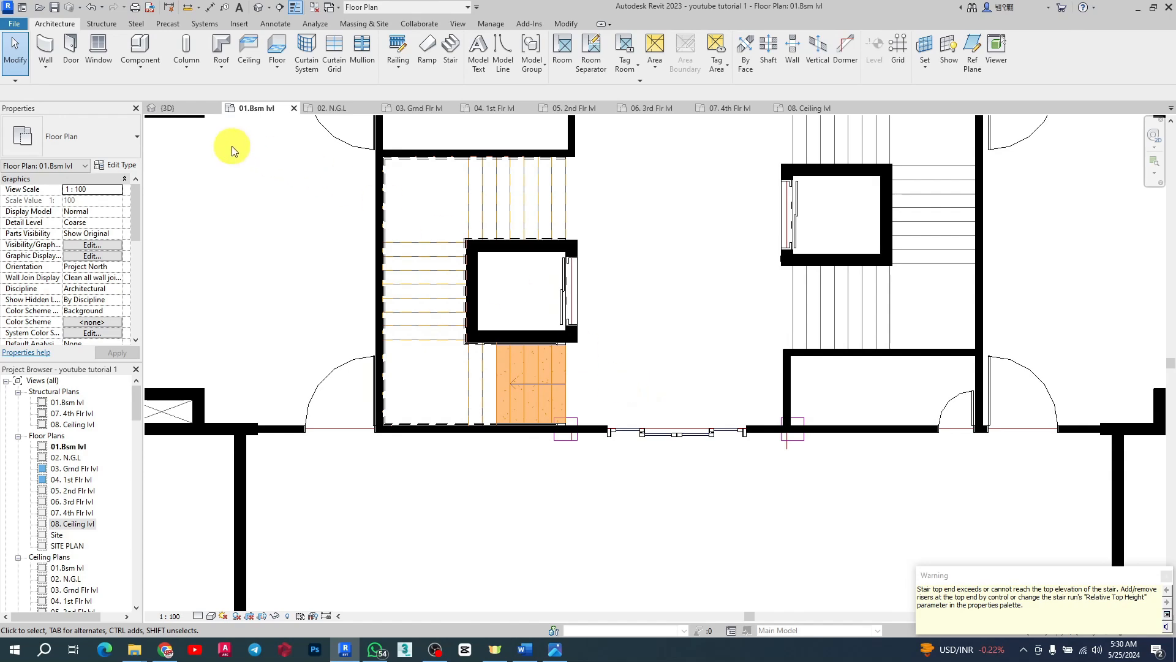
{"action": "left_click", "coordinate": [169, 109]}
{"action": "scroll", "coordinate": [685, 370], "scroll_direction": "up", "scroll_amount": 2}
{"action": "scroll", "coordinate": [686, 319], "scroll_direction": "up", "scroll_amount": 3}
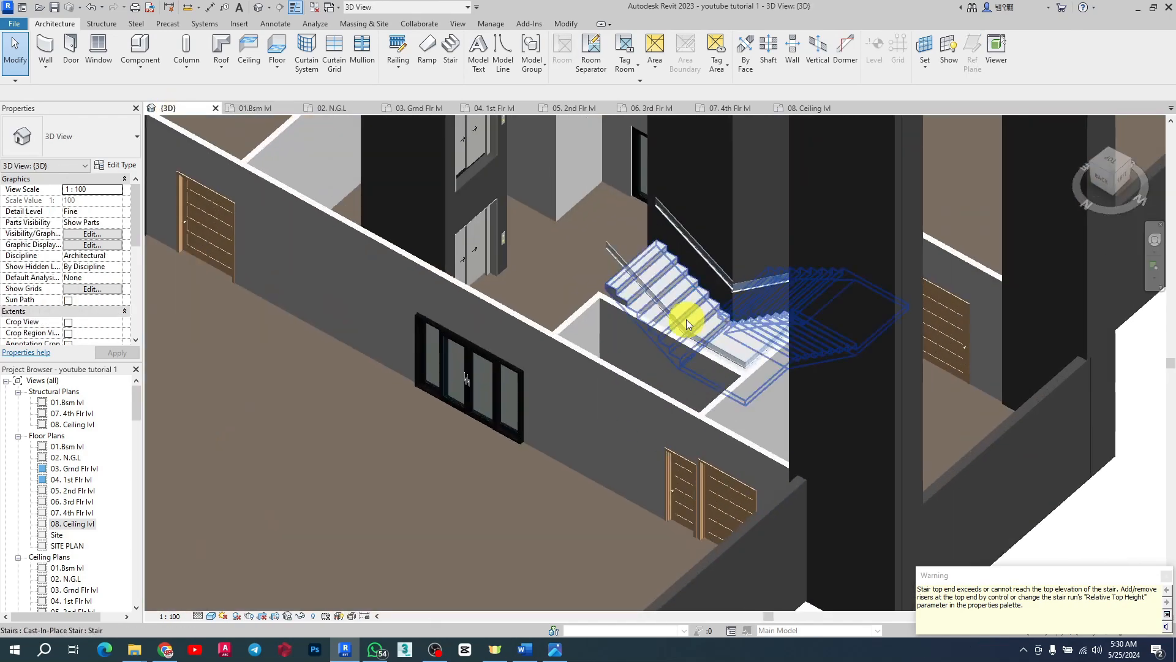
{"action": "scroll", "coordinate": [686, 319], "scroll_direction": "down", "scroll_amount": 3}
{"action": "middle_click_drag", "start_coordinate": [601, 315], "coordinate": [811, 281], "text": "shift"}
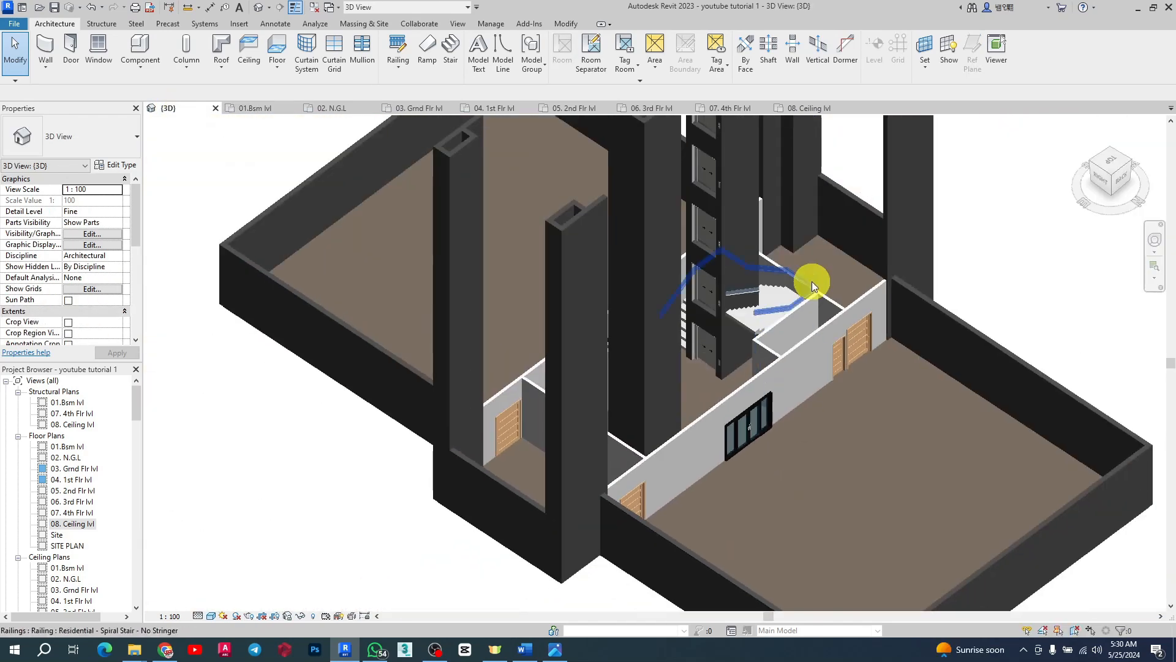
{"action": "scroll", "coordinate": [797, 294], "scroll_direction": "up", "scroll_amount": 3}
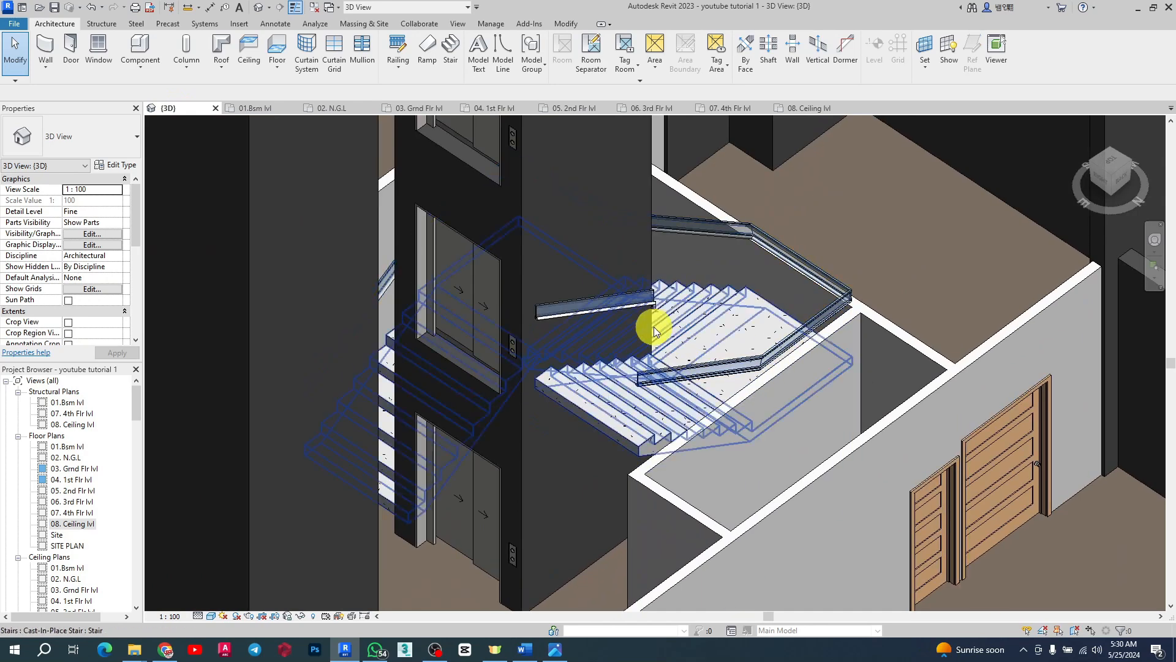
Step: Delete both railings from the new stair beside the elevator shaft
{"action": "left_click", "coordinate": [648, 304]}
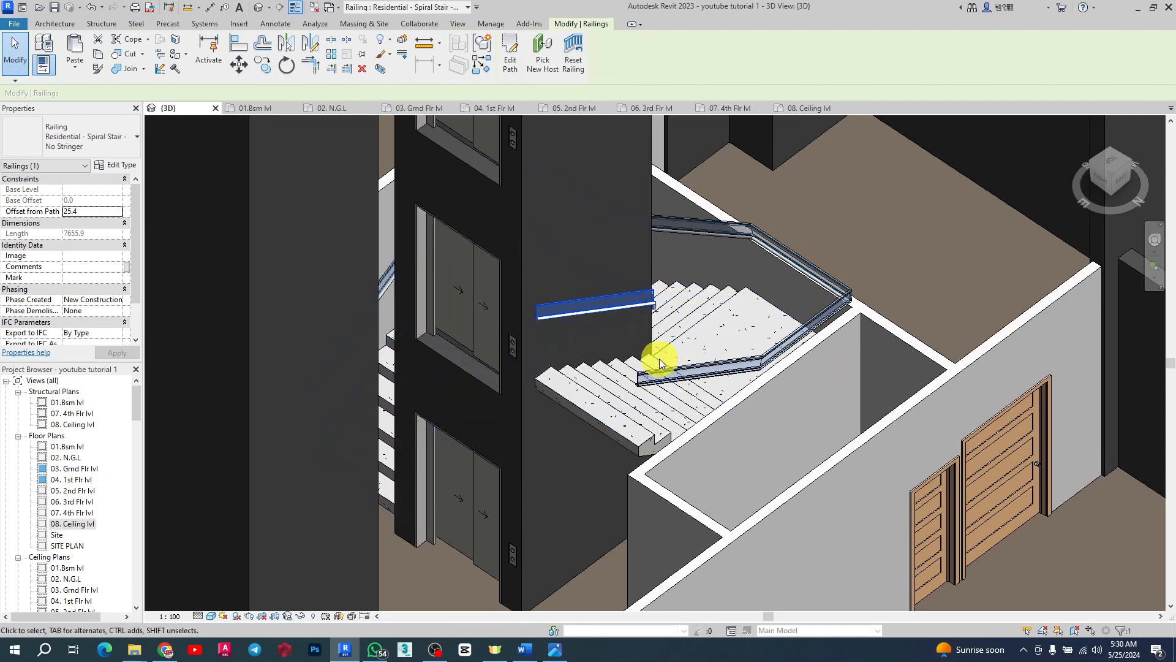
{"action": "middle_click_drag", "start_coordinate": [660, 361], "coordinate": [948, 433], "text": "shift"}
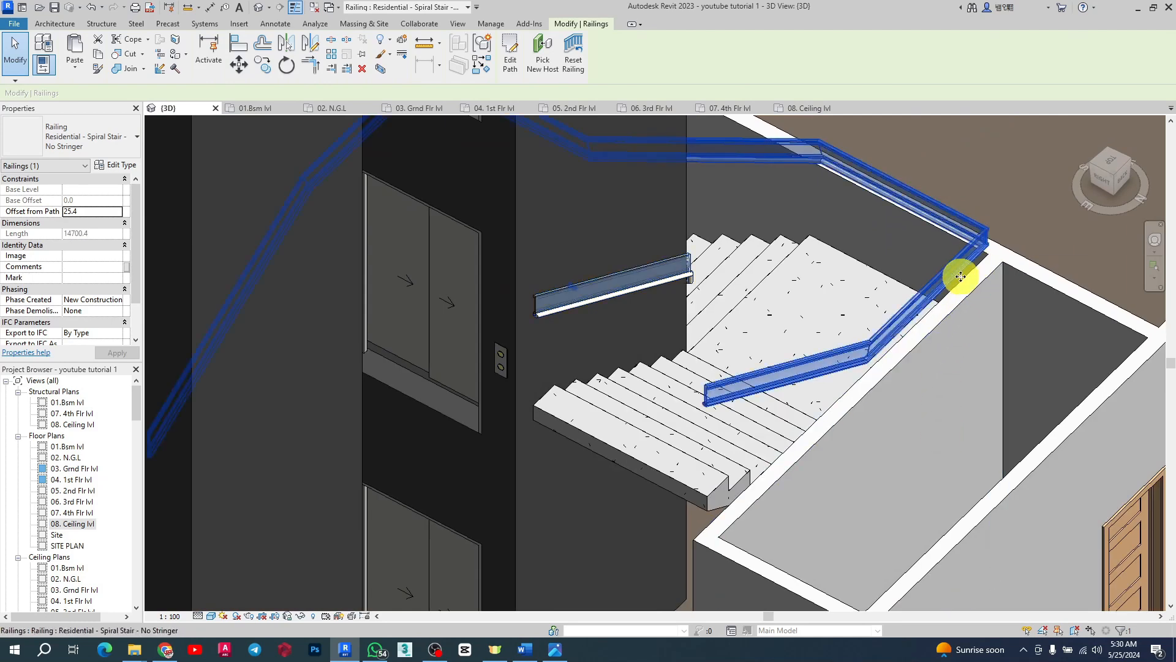
{"action": "key", "text": "Delete"}
{"action": "left_click", "coordinate": [658, 285]}
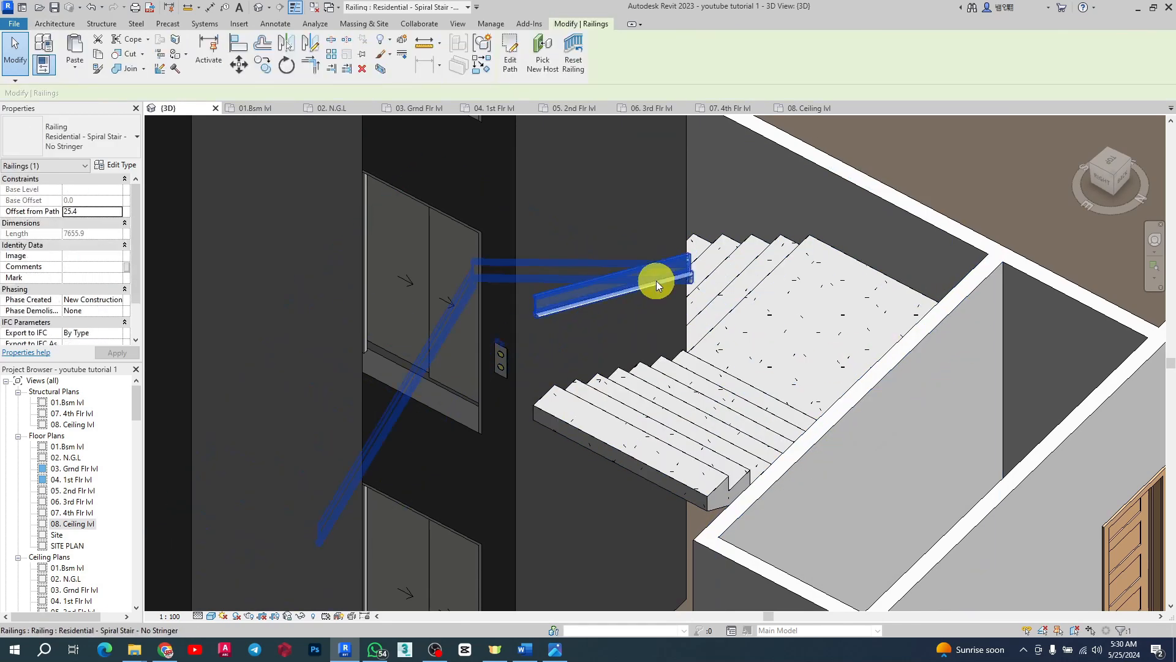
{"action": "key", "text": "Delete"}
{"action": "middle_click_drag", "start_coordinate": [656, 280], "coordinate": [664, 370], "text": "shift"}
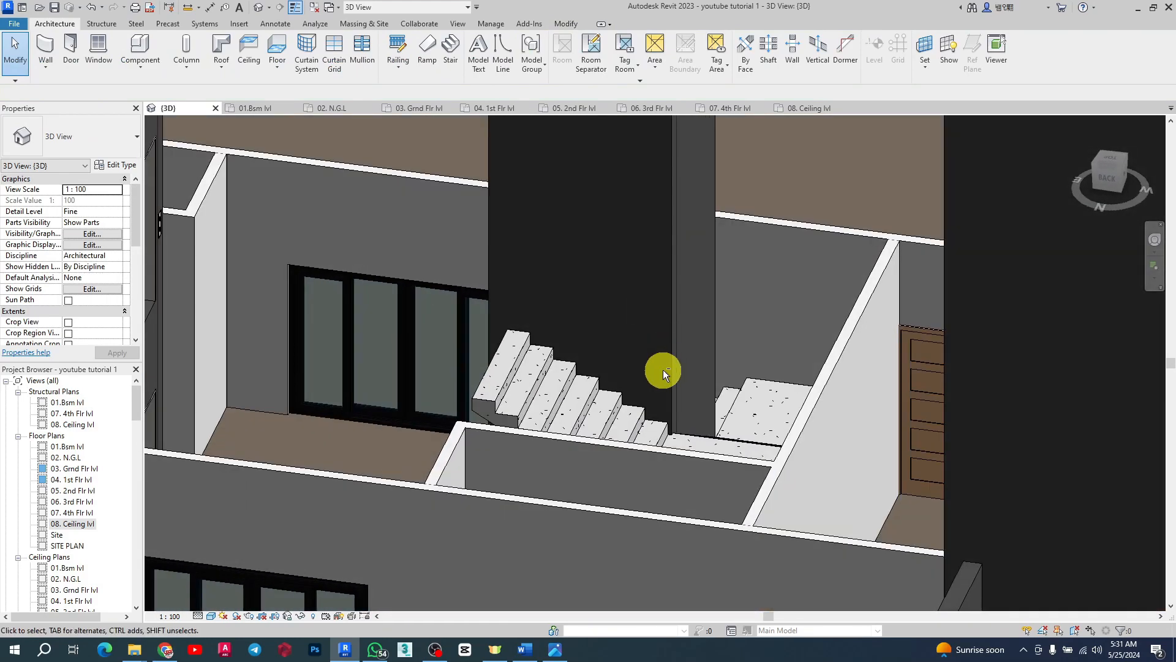
Step: Open the 03. Grnd Flr lvl floor plan view
{"action": "left_click", "coordinate": [484, 396]}
{"action": "middle_click_drag", "start_coordinate": [525, 407], "coordinate": [337, 93], "text": "shift"}
{"action": "key", "text": "Escape"}
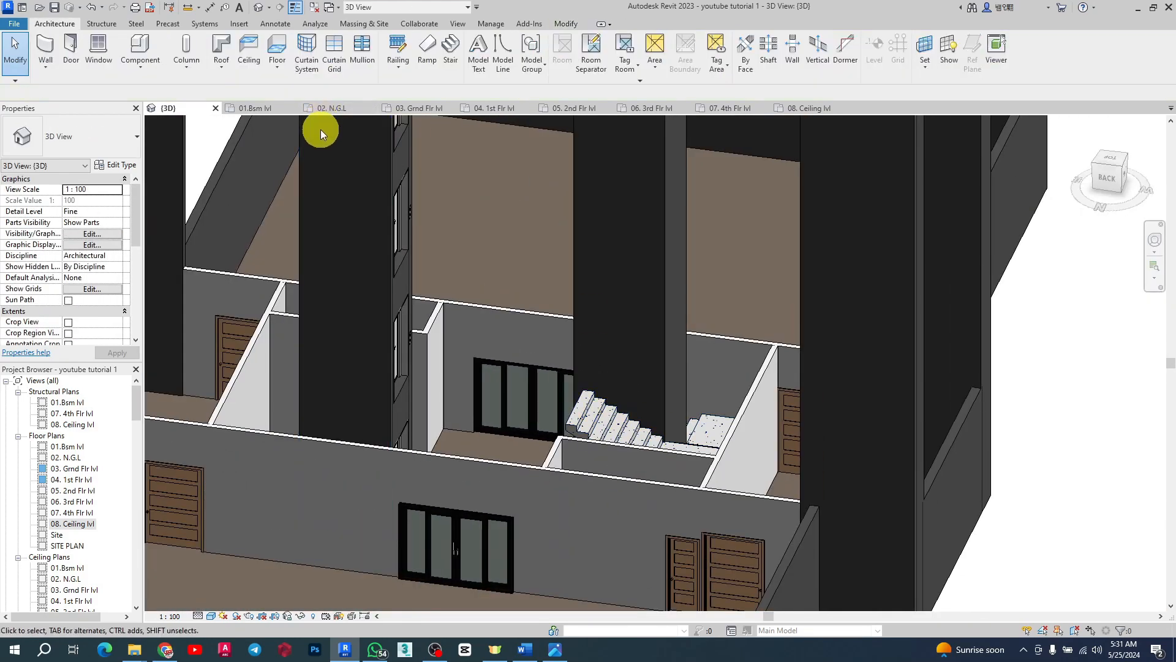
{"action": "left_click", "coordinate": [416, 112]}
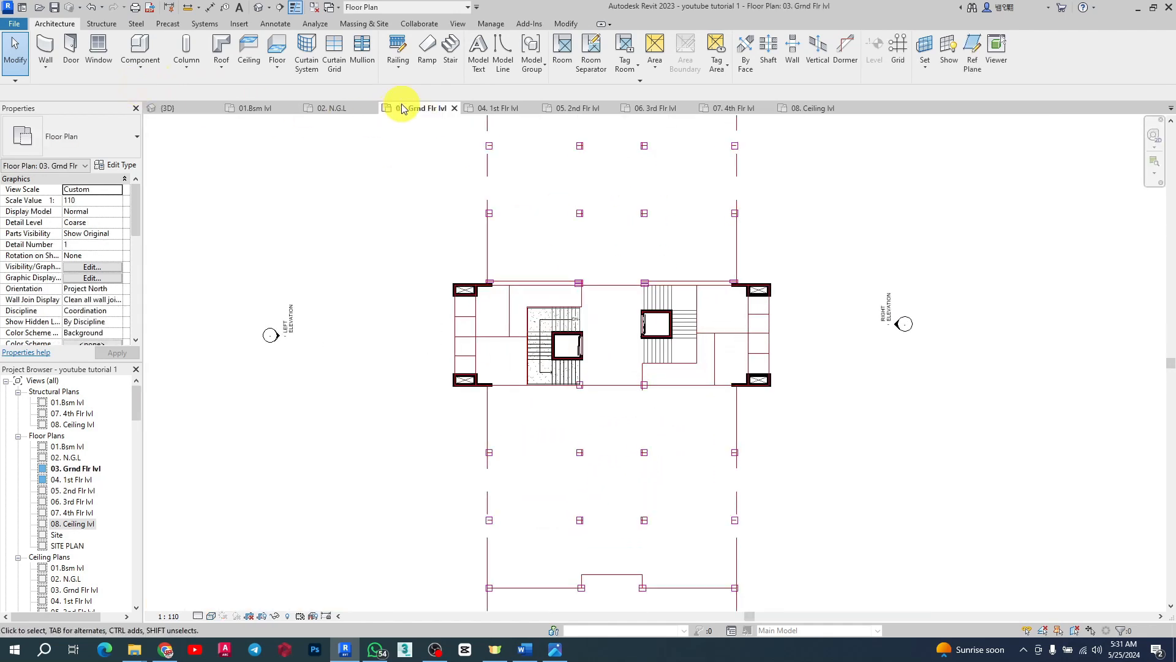
{"action": "scroll", "coordinate": [551, 343], "scroll_direction": "down", "scroll_amount": 3}
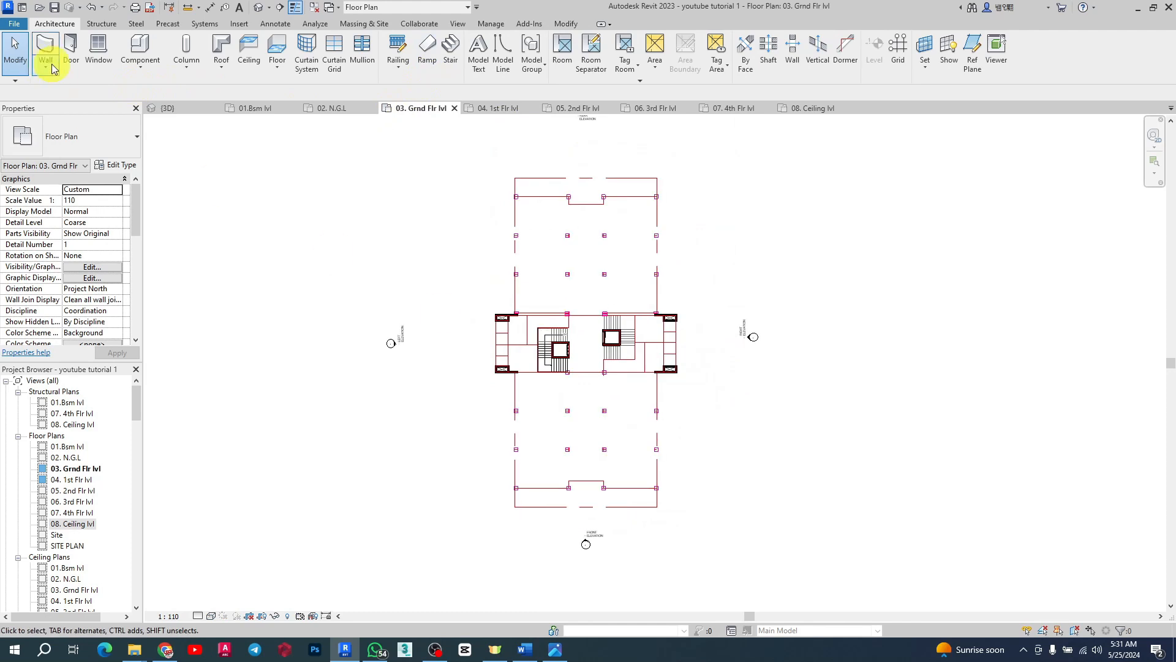
Step: Start a new floor on the ground floor level using the slab200 type with the Line boundary tool
{"action": "left_click", "coordinate": [274, 49]}
{"action": "left_click", "coordinate": [101, 148]}
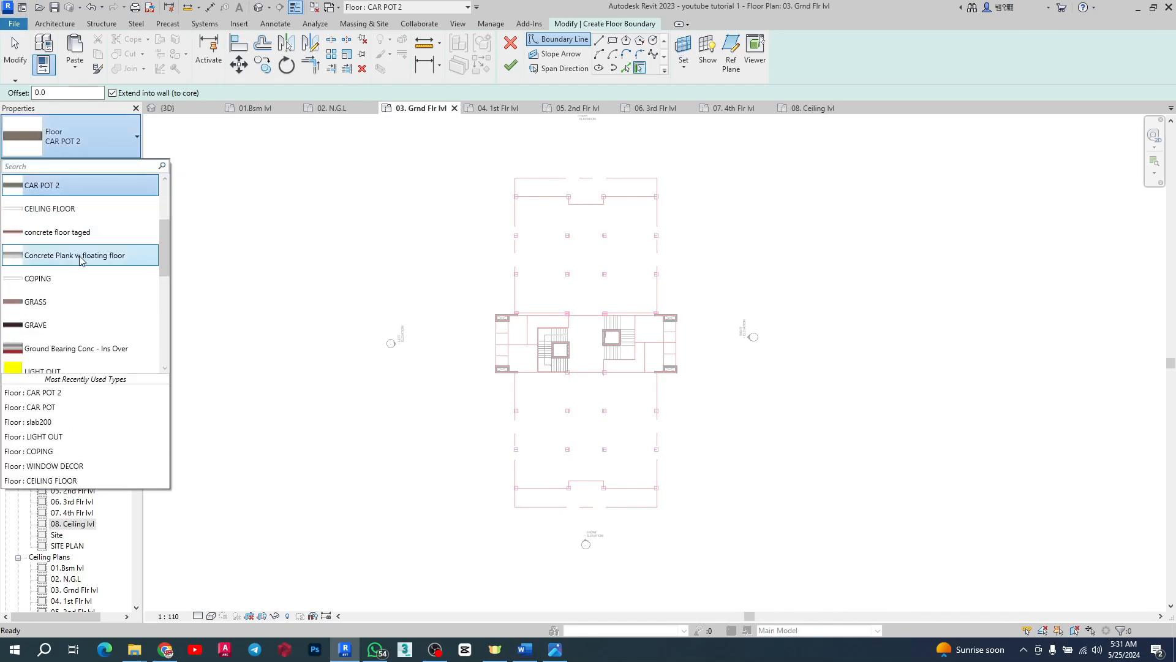
{"action": "scroll", "coordinate": [74, 274], "scroll_direction": "down", "scroll_amount": 1}
{"action": "scroll", "coordinate": [67, 283], "scroll_direction": "down", "scroll_amount": 1}
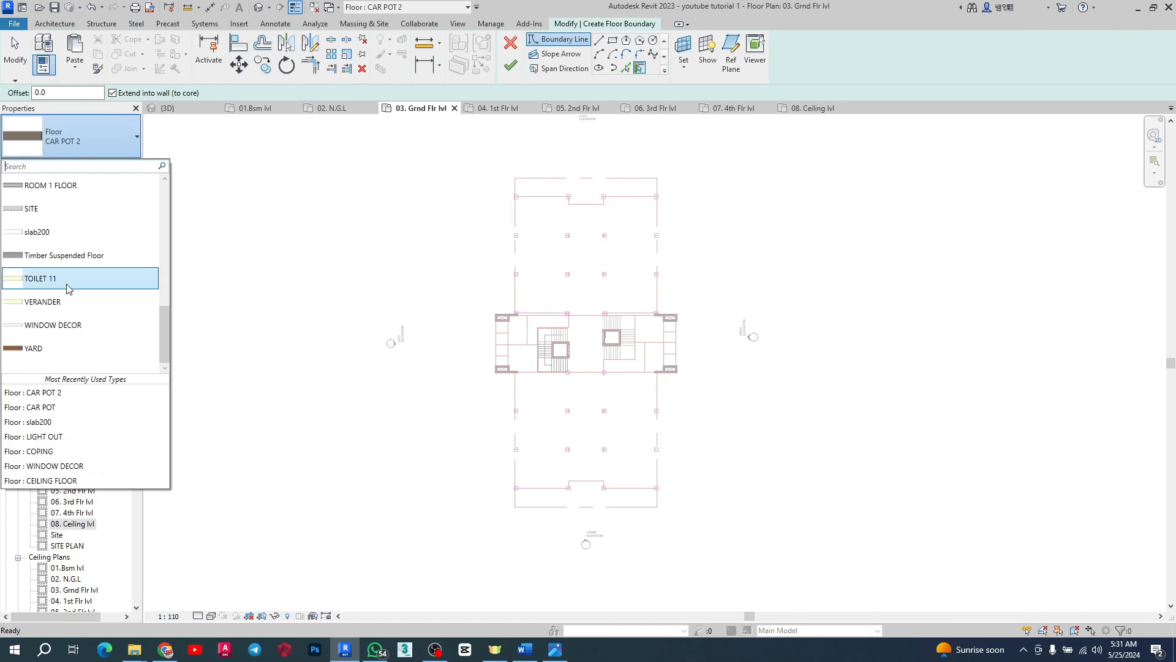
{"action": "left_click", "coordinate": [101, 241]}
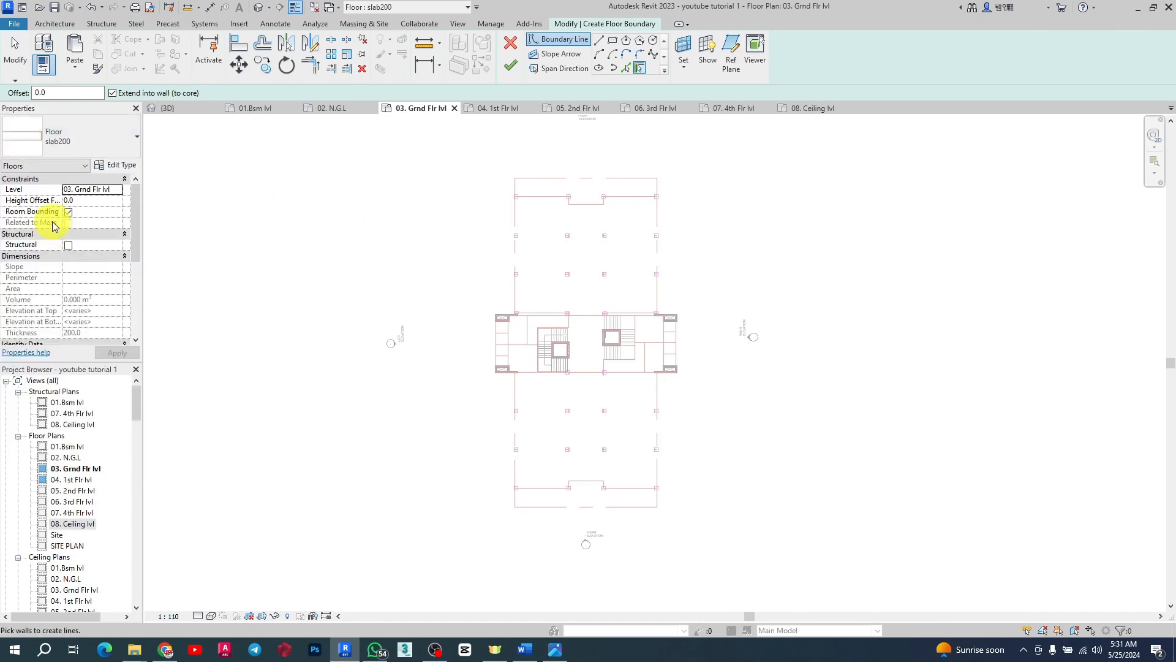
{"action": "scroll", "coordinate": [506, 175], "scroll_direction": "up", "scroll_amount": 5}
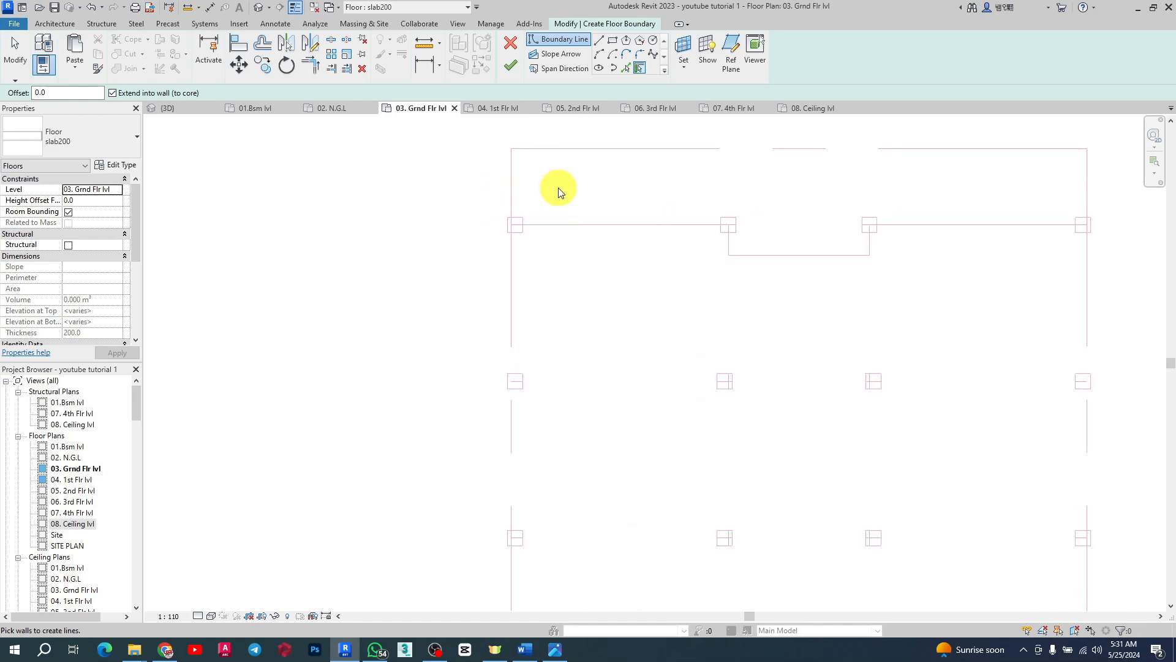
{"action": "left_click", "coordinate": [597, 44]}
Step: Sketch the floor boundary along the top edge, stepping around the 900 mm deep recess to the right column
{"action": "scroll", "coordinate": [527, 215], "scroll_direction": "up", "scroll_amount": 2}
{"action": "left_click", "coordinate": [503, 229]}
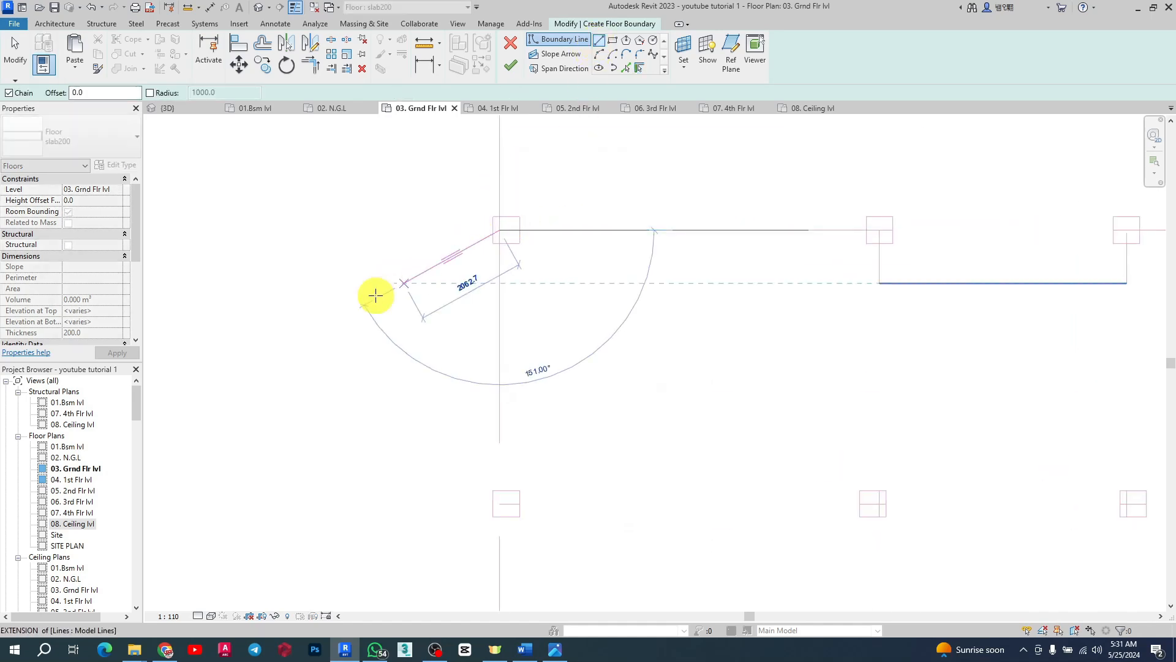
{"action": "scroll", "coordinate": [322, 284], "scroll_direction": "down", "scroll_amount": 3}
{"action": "scroll", "coordinate": [526, 251], "scroll_direction": "up", "scroll_amount": 3}
{"action": "left_click", "coordinate": [612, 272]}
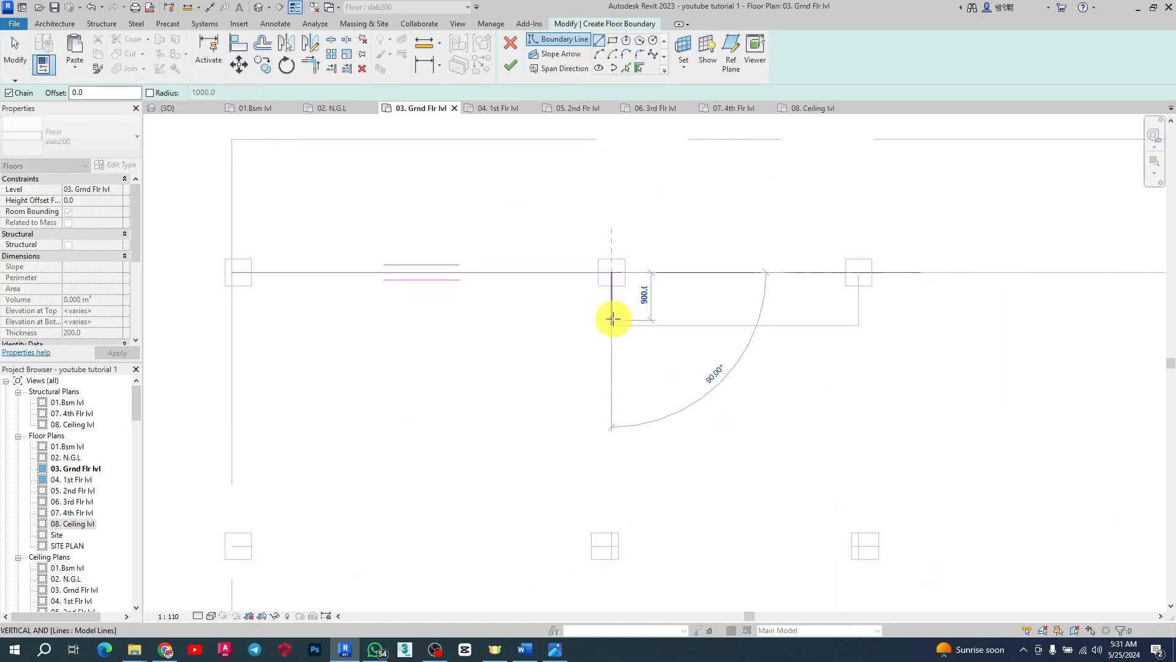
{"action": "left_click", "coordinate": [611, 324]}
{"action": "left_click", "coordinate": [859, 324]}
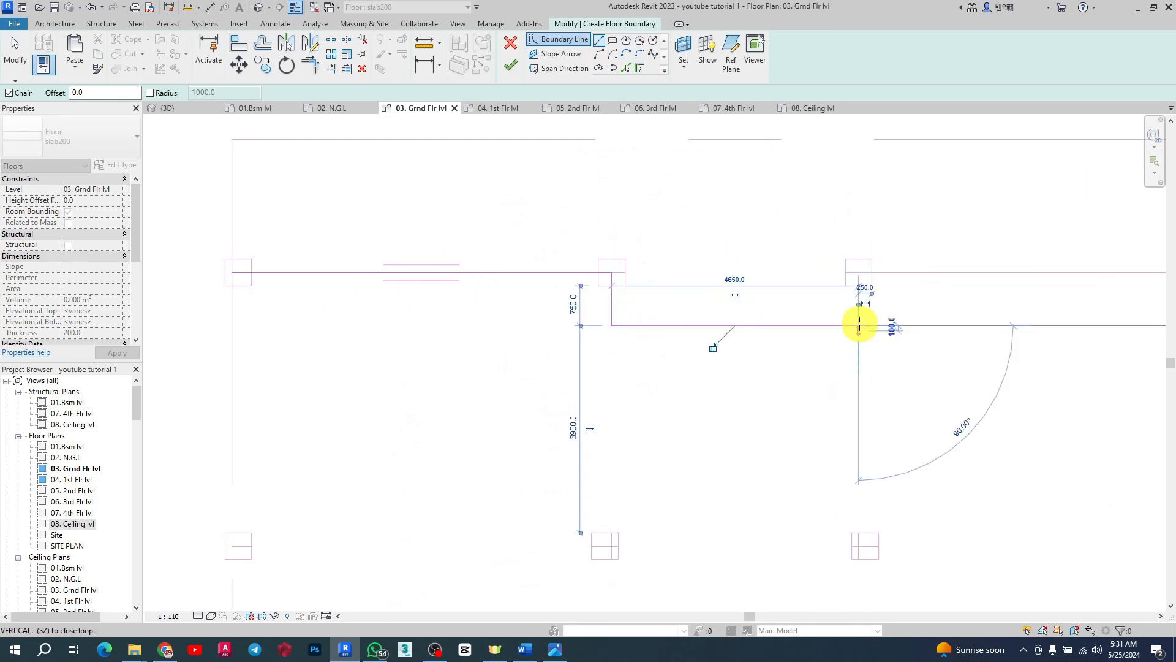
{"action": "left_click", "coordinate": [859, 272]}
{"action": "scroll", "coordinate": [205, 251], "scroll_direction": "down", "scroll_amount": 6}
{"action": "scroll", "coordinate": [428, 268], "scroll_direction": "down", "scroll_amount": 4}
{"action": "scroll", "coordinate": [504, 278], "scroll_direction": "up", "scroll_amount": 4}
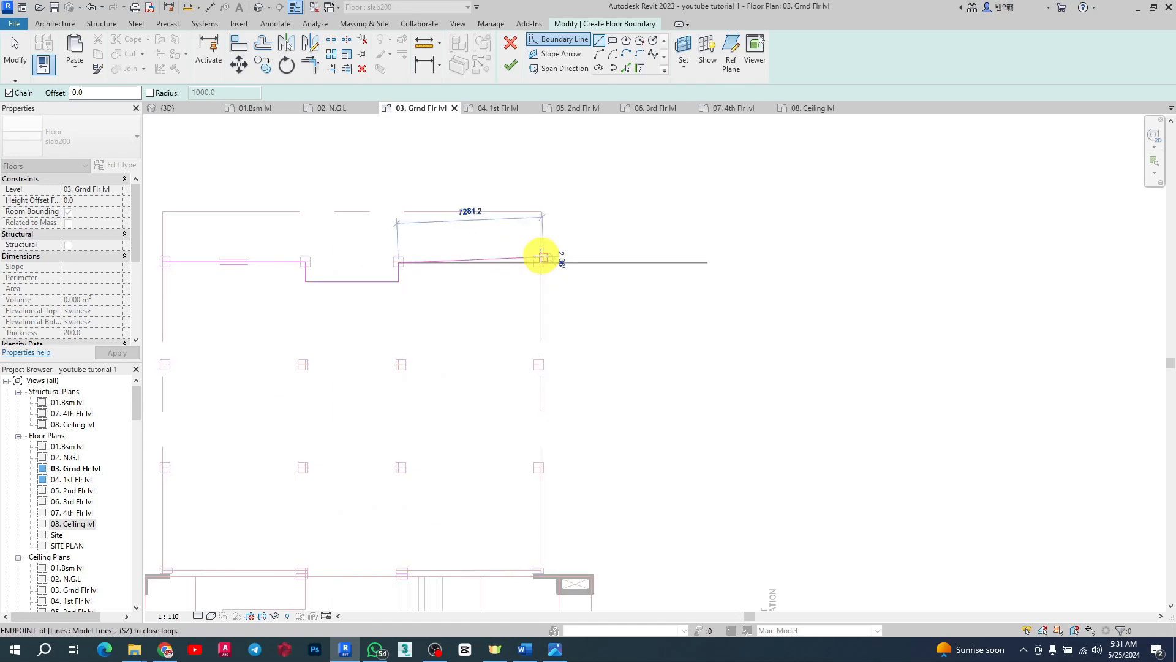
{"action": "scroll", "coordinate": [542, 256], "scroll_direction": "up", "scroll_amount": 3}
{"action": "scroll", "coordinate": [542, 262], "scroll_direction": "up", "scroll_amount": 3}
{"action": "scroll", "coordinate": [540, 263], "scroll_direction": "up", "scroll_amount": 4}
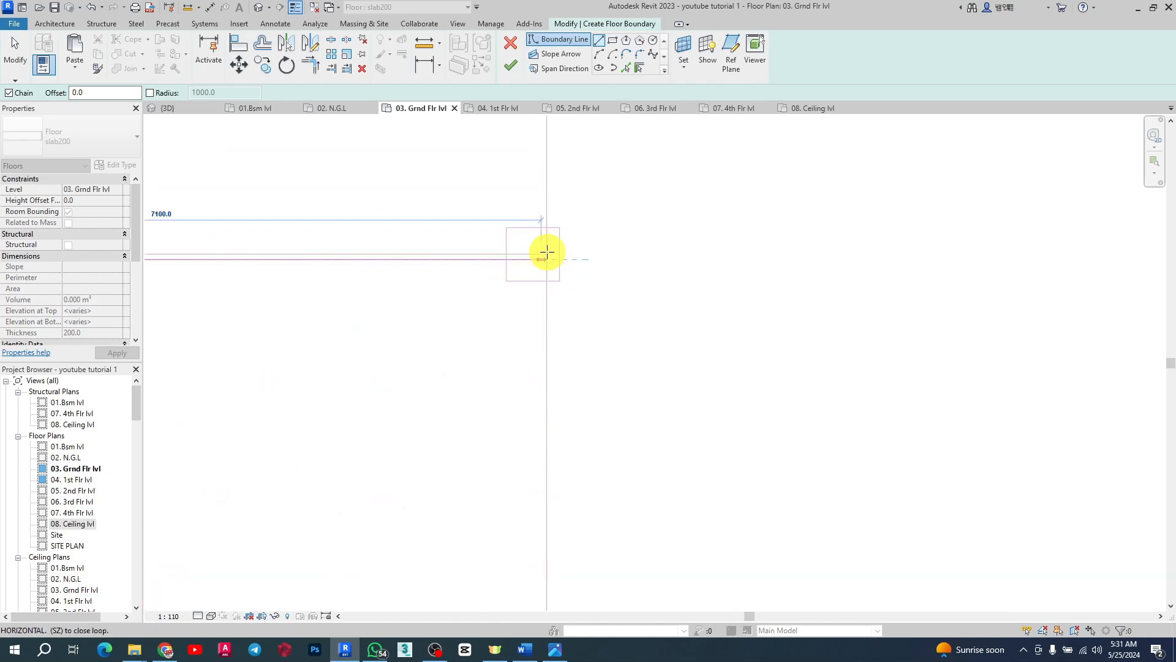
{"action": "left_click", "coordinate": [544, 261]}
Step: Continue the boundary down to the right elevator shaft and trace it around the shaft walls
{"action": "scroll", "coordinate": [717, 210], "scroll_direction": "down", "scroll_amount": 5}
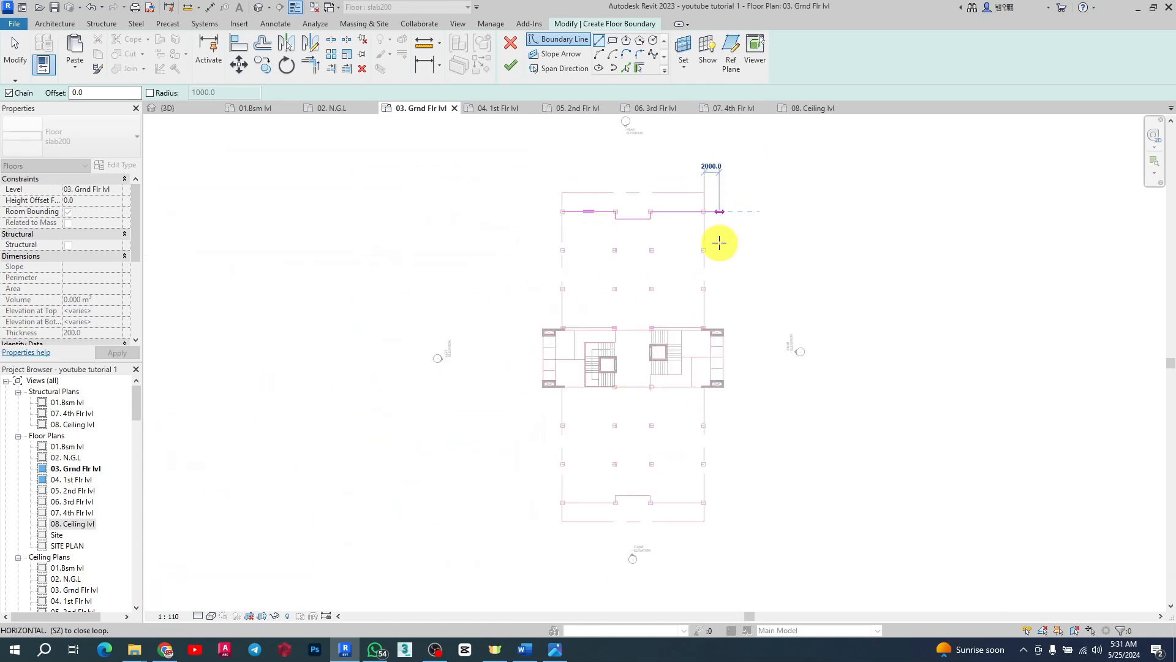
{"action": "scroll", "coordinate": [676, 310], "scroll_direction": "up", "scroll_amount": 4}
{"action": "scroll", "coordinate": [676, 309], "scroll_direction": "up", "scroll_amount": 3}
{"action": "left_click", "coordinate": [703, 350]}
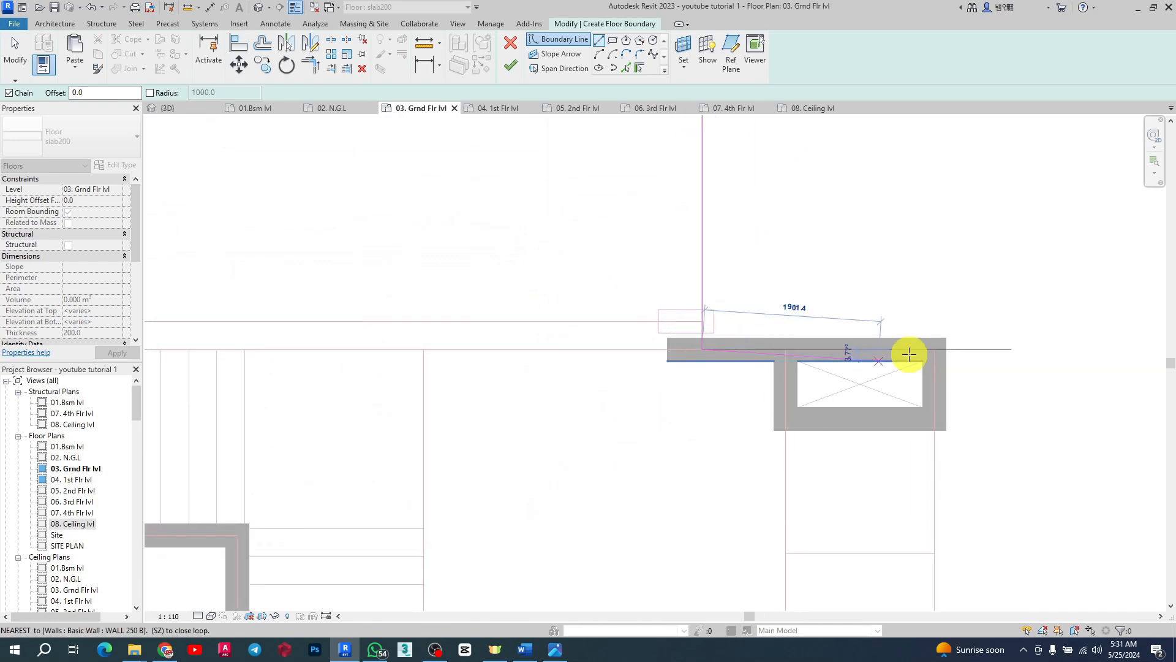
{"action": "left_click", "coordinate": [787, 361]}
{"action": "left_click", "coordinate": [786, 419]}
{"action": "left_click", "coordinate": [935, 419]}
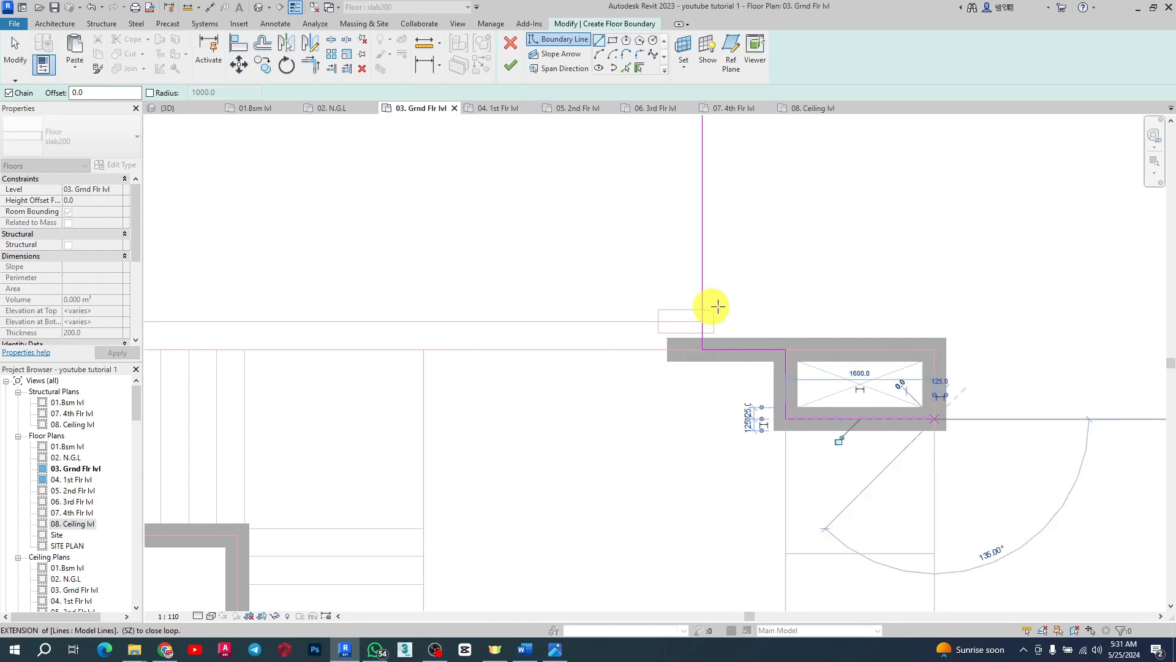
{"action": "scroll", "coordinate": [733, 228], "scroll_direction": "down", "scroll_amount": 5}
{"action": "scroll", "coordinate": [743, 325], "scroll_direction": "up", "scroll_amount": 6}
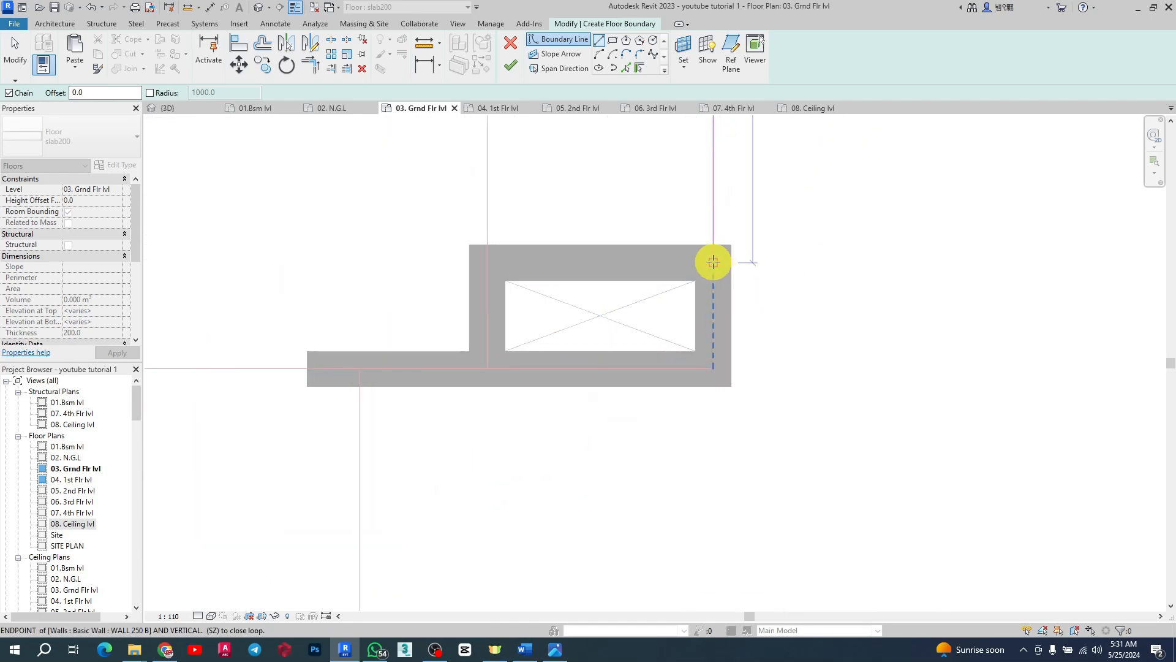
{"action": "left_click", "coordinate": [456, 277]}
{"action": "left_click", "coordinate": [489, 264]}
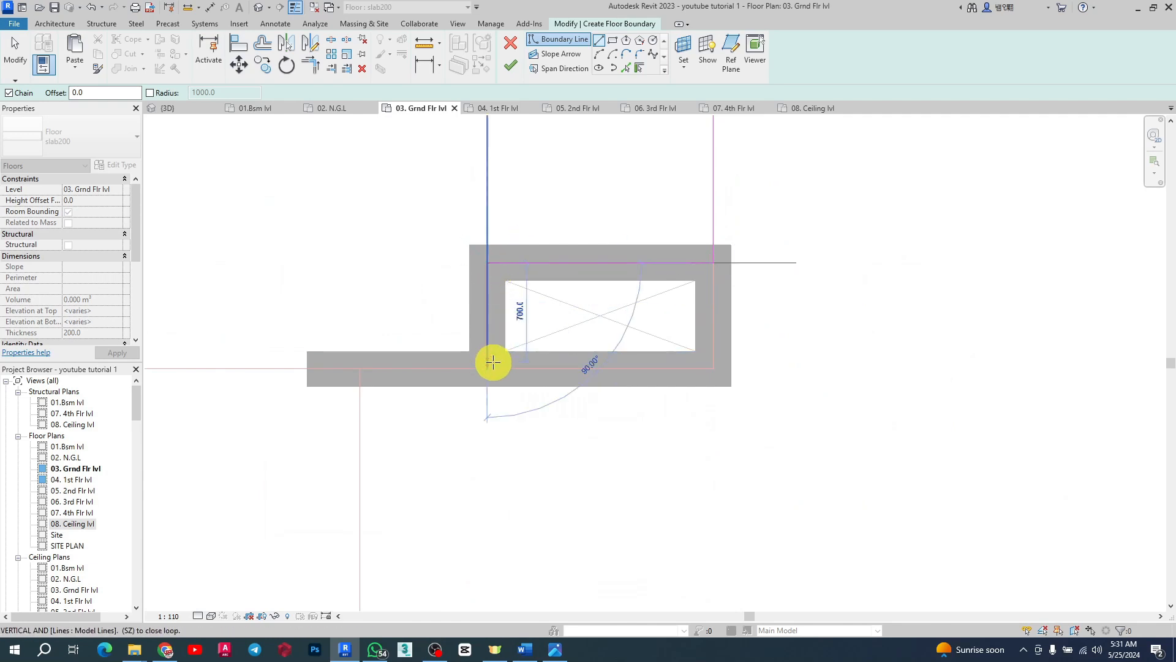
{"action": "scroll", "coordinate": [835, 342], "scroll_direction": "down", "scroll_amount": 3}
{"action": "scroll", "coordinate": [763, 308], "scroll_direction": "down", "scroll_amount": 2}
{"action": "scroll", "coordinate": [779, 347], "scroll_direction": "up", "scroll_amount": 2}
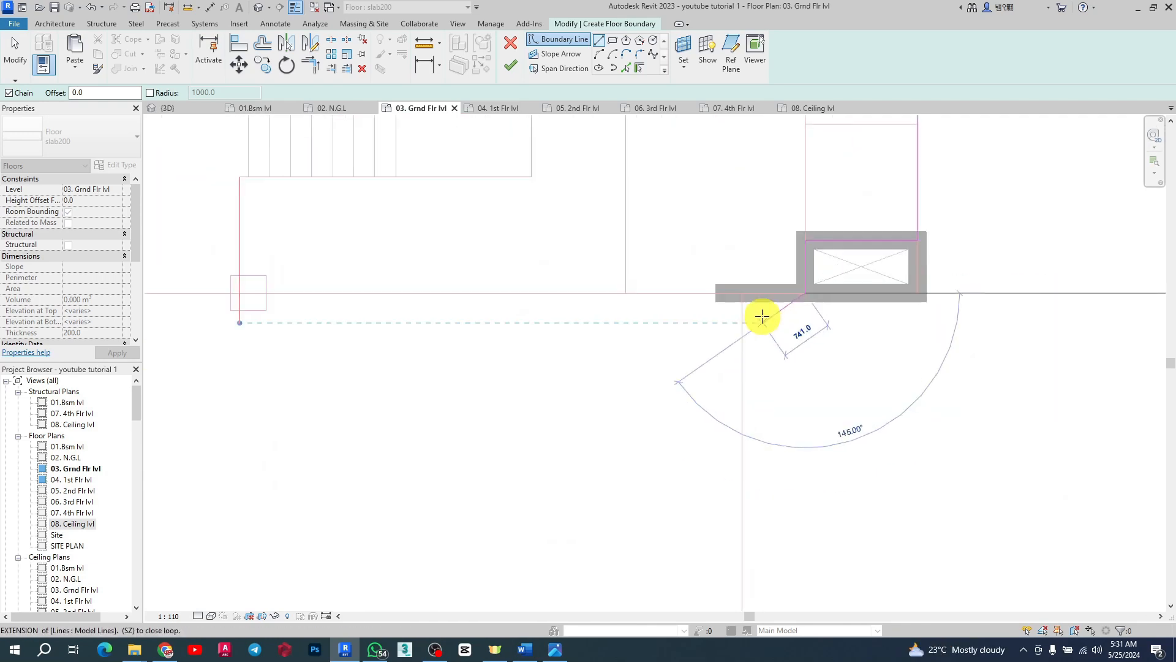
{"action": "left_click", "coordinate": [742, 295]}
Step: Extend the boundary down the right side of the building to the bottom corner
{"action": "scroll", "coordinate": [747, 286], "scroll_direction": "down", "scroll_amount": 3}
{"action": "scroll", "coordinate": [745, 313], "scroll_direction": "down", "scroll_amount": 2}
{"action": "scroll", "coordinate": [754, 486], "scroll_direction": "up", "scroll_amount": 5}
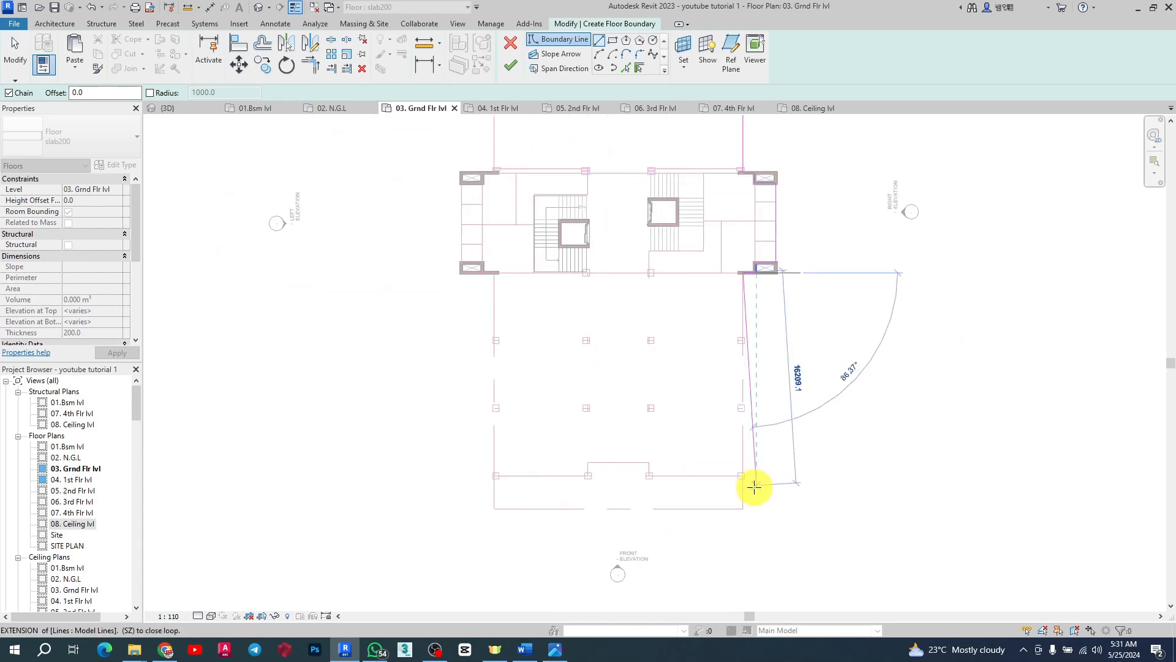
{"action": "left_click", "coordinate": [734, 456]}
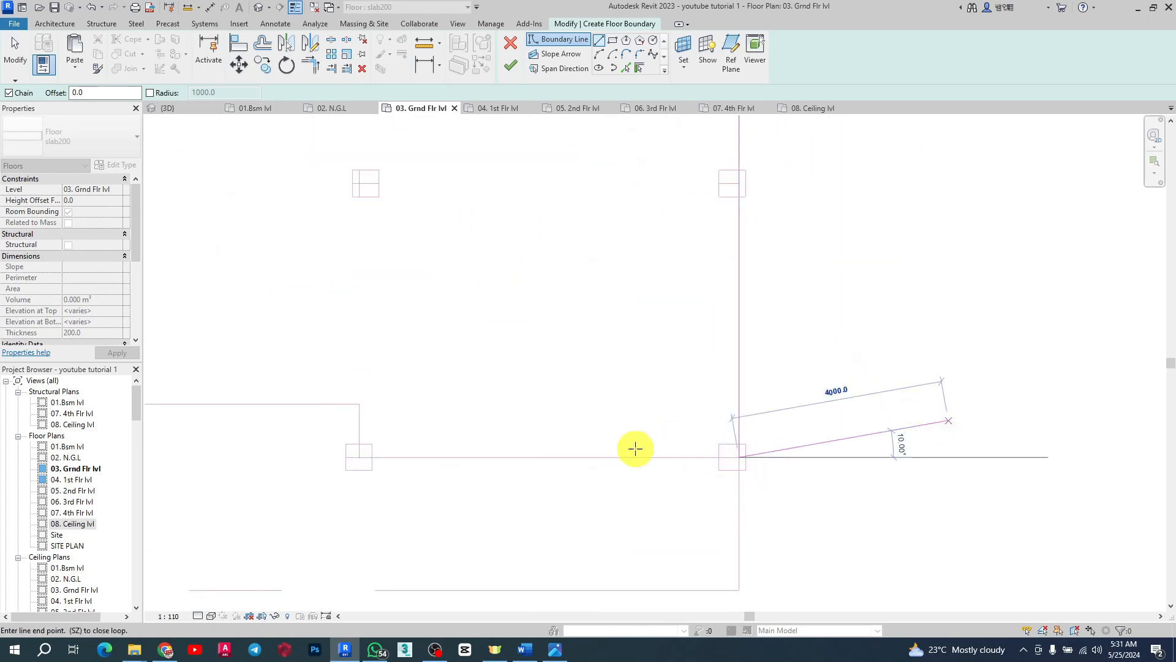
Step: Trace the bottom edge of the boundary, stepping around the front recess
{"action": "scroll", "coordinate": [927, 472], "scroll_direction": "down", "scroll_amount": 2}
{"action": "scroll", "coordinate": [788, 414], "scroll_direction": "up", "scroll_amount": 5}
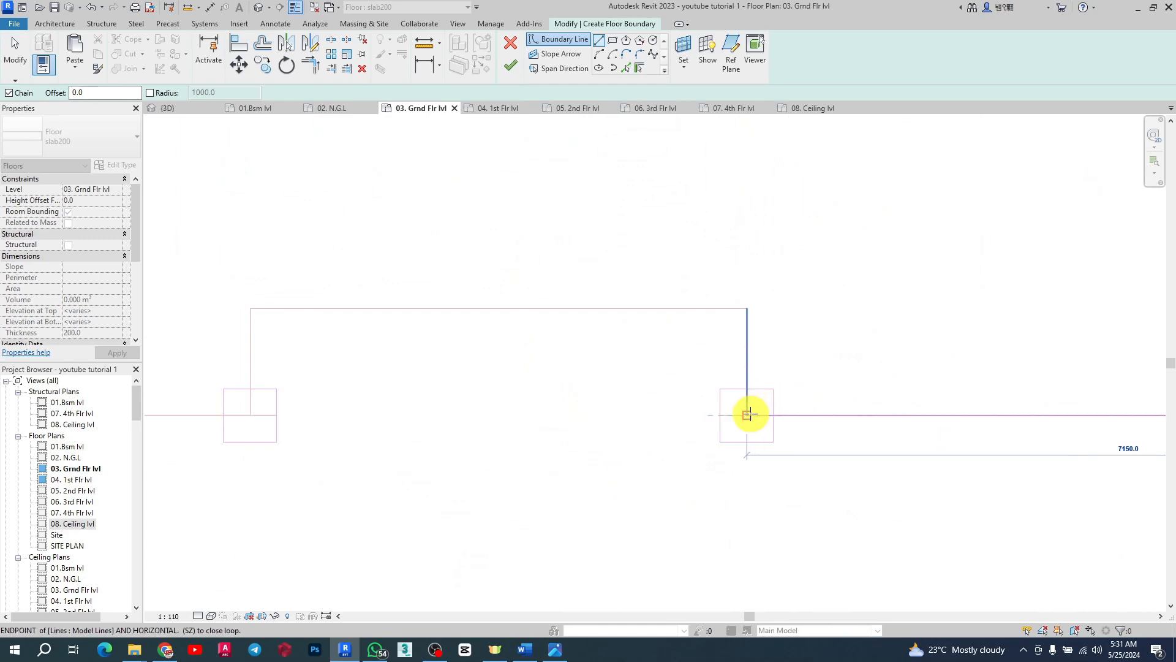
{"action": "left_click", "coordinate": [748, 415]}
{"action": "left_click", "coordinate": [745, 308]}
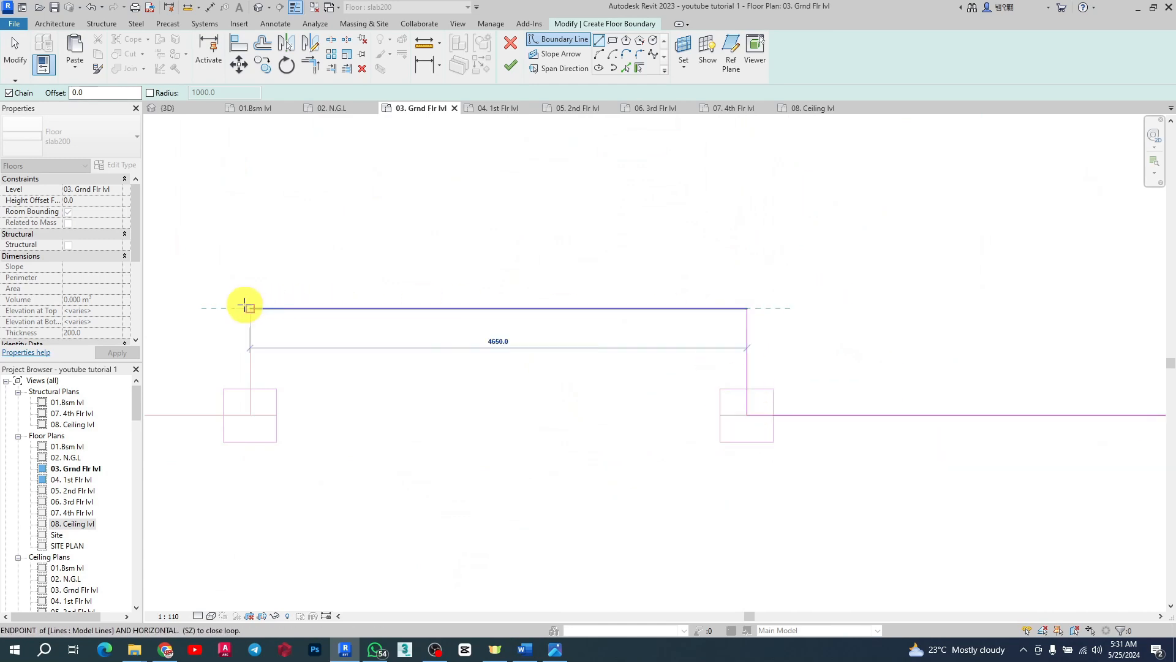
{"action": "left_click", "coordinate": [250, 308]}
{"action": "left_click", "coordinate": [250, 415]}
{"action": "scroll", "coordinate": [992, 331], "scroll_direction": "down", "scroll_amount": 5}
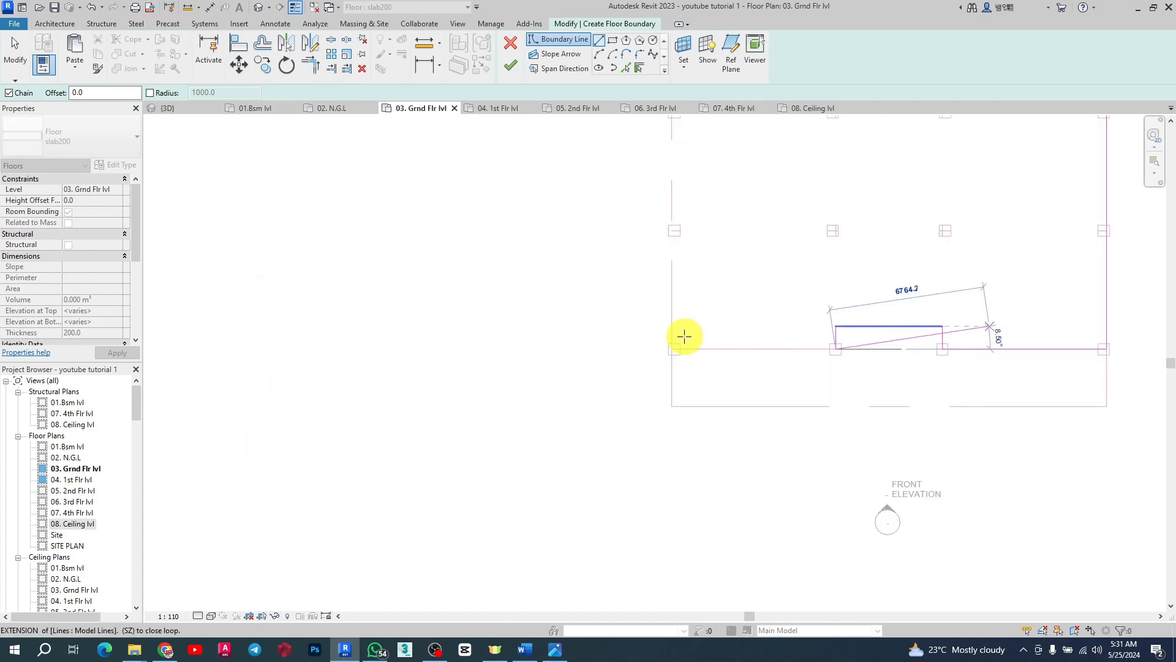
{"action": "scroll", "coordinate": [606, 334], "scroll_direction": "up", "scroll_amount": 3}
{"action": "left_click", "coordinate": [753, 359]}
Step: Continue the boundary up to the left elevator shaft and trace it around the shaft walls
{"action": "scroll", "coordinate": [575, 362], "scroll_direction": "down", "scroll_amount": 5}
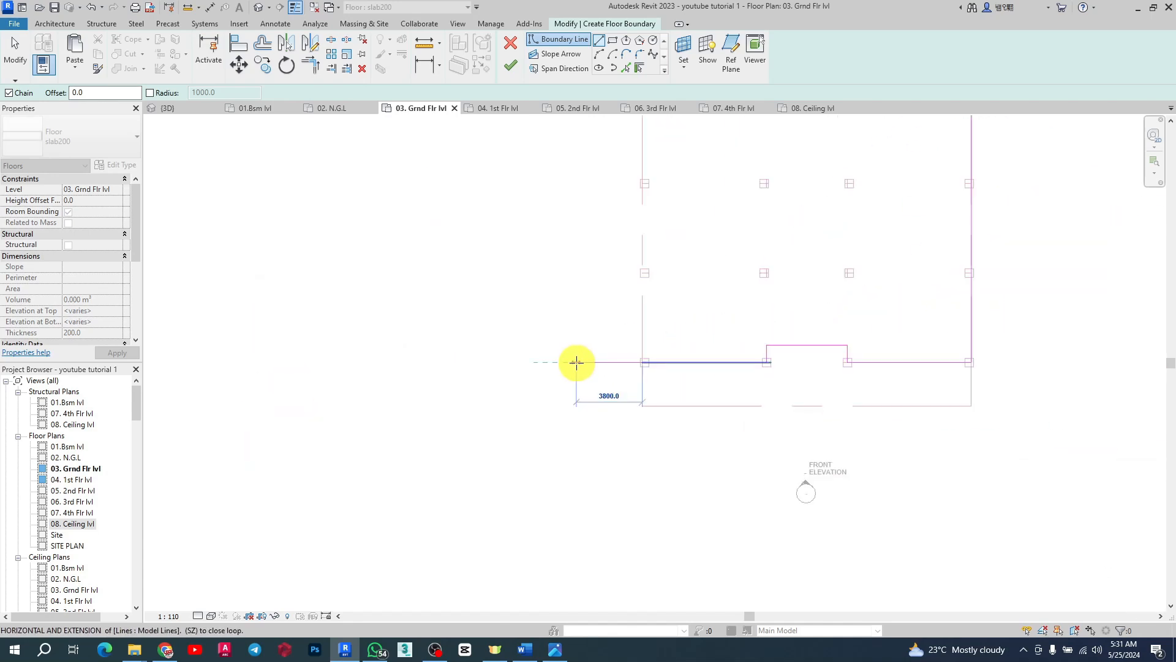
{"action": "scroll", "coordinate": [628, 295], "scroll_direction": "up", "scroll_amount": 3}
{"action": "scroll", "coordinate": [628, 294], "scroll_direction": "up", "scroll_amount": 4}
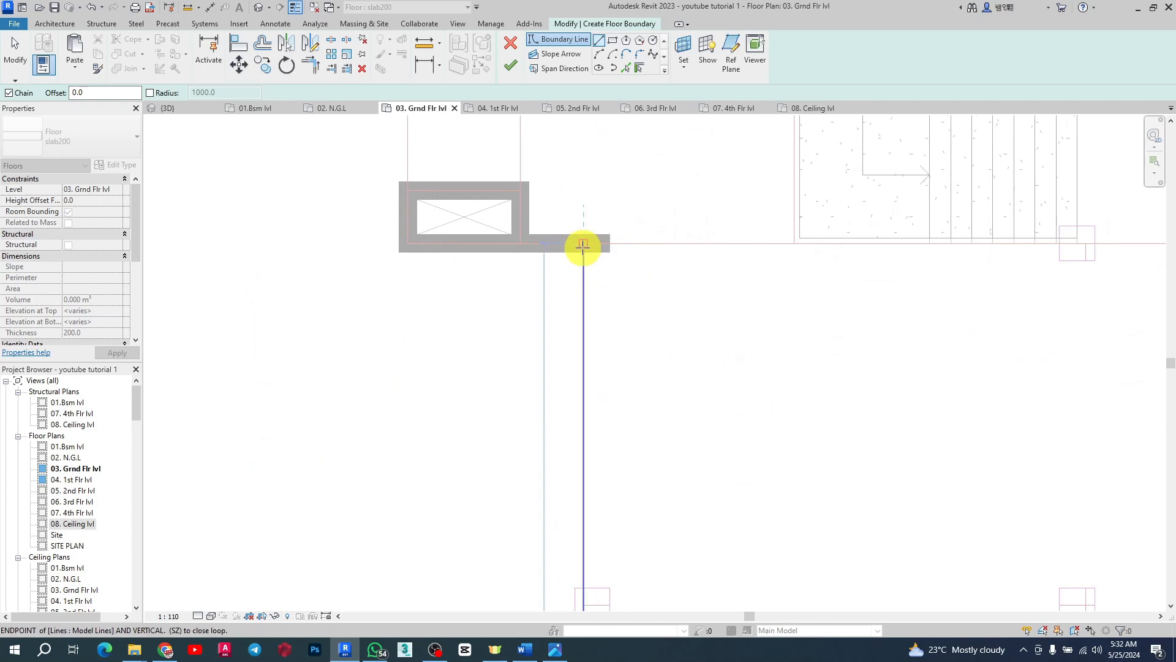
{"action": "left_click", "coordinate": [582, 244]}
{"action": "left_click", "coordinate": [520, 244]}
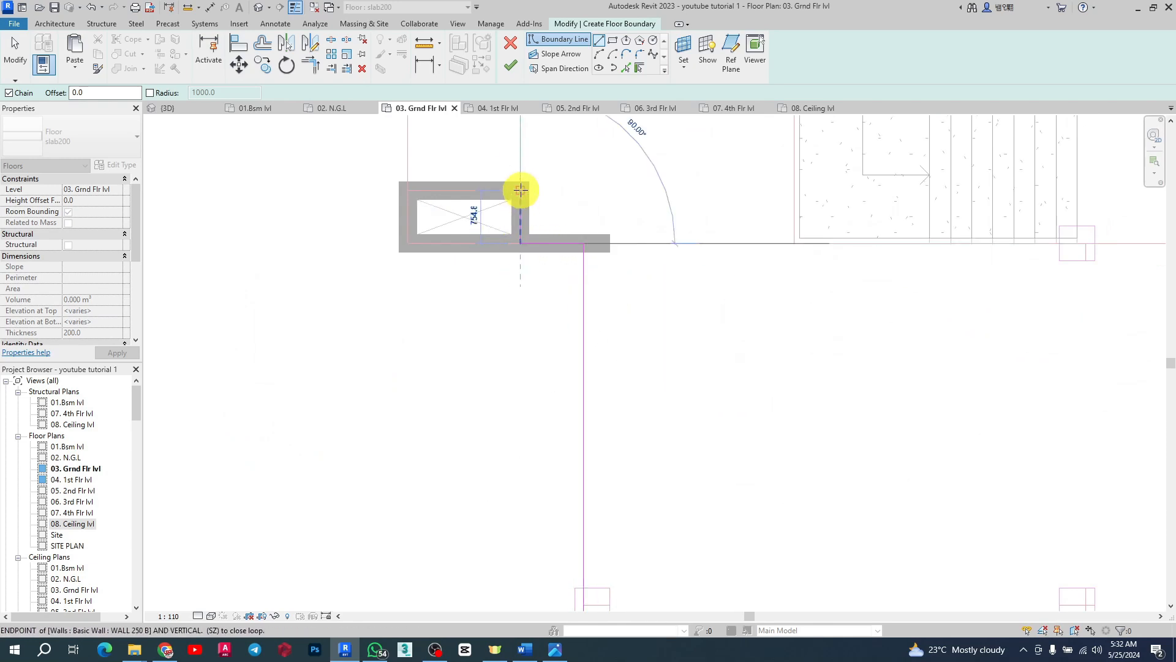
{"action": "left_click", "coordinate": [520, 189]}
{"action": "scroll", "coordinate": [427, 242], "scroll_direction": "down", "scroll_amount": 4}
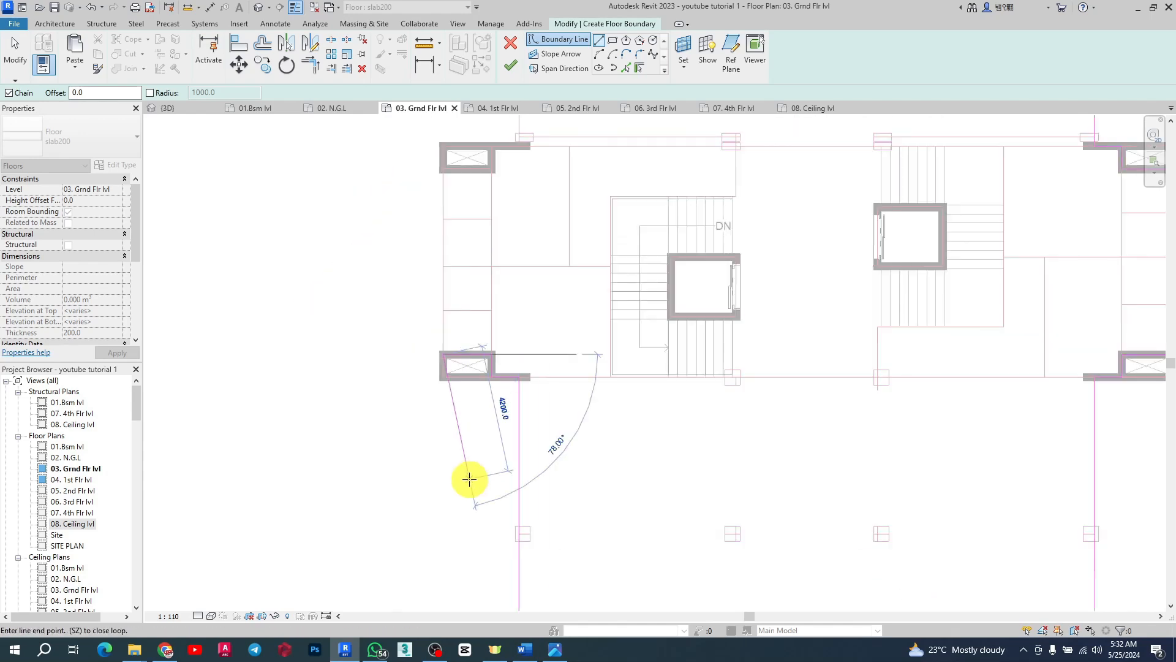
{"action": "scroll", "coordinate": [452, 312], "scroll_direction": "up", "scroll_amount": 5}
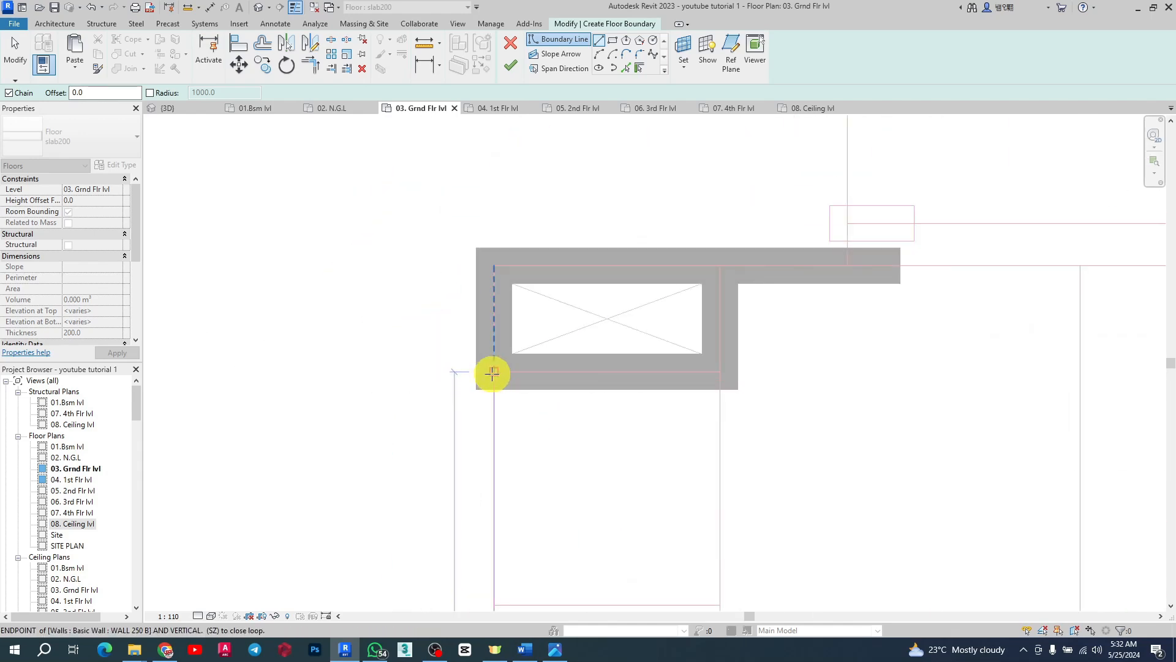
{"action": "left_click", "coordinate": [494, 372]}
{"action": "left_click", "coordinate": [720, 371]}
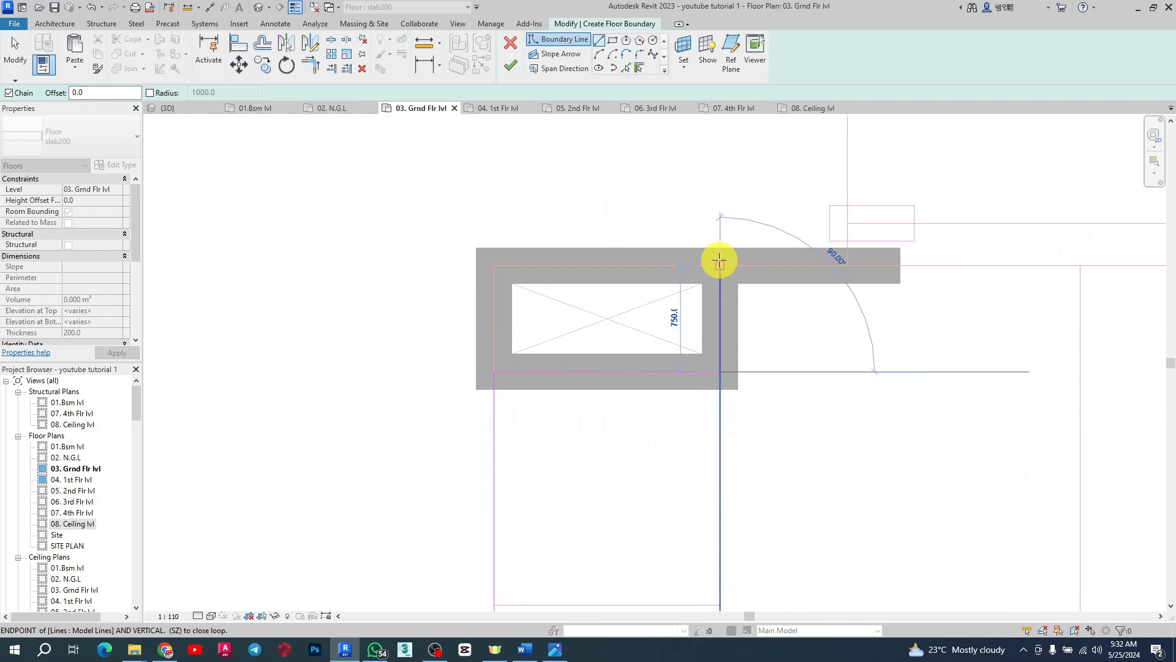
{"action": "left_click", "coordinate": [719, 265]}
{"action": "left_click", "coordinate": [851, 262]}
Step: Close the floor boundary loop back at the starting corner on the upper left of the building
{"action": "scroll", "coordinate": [533, 467], "scroll_direction": "down", "scroll_amount": 8}
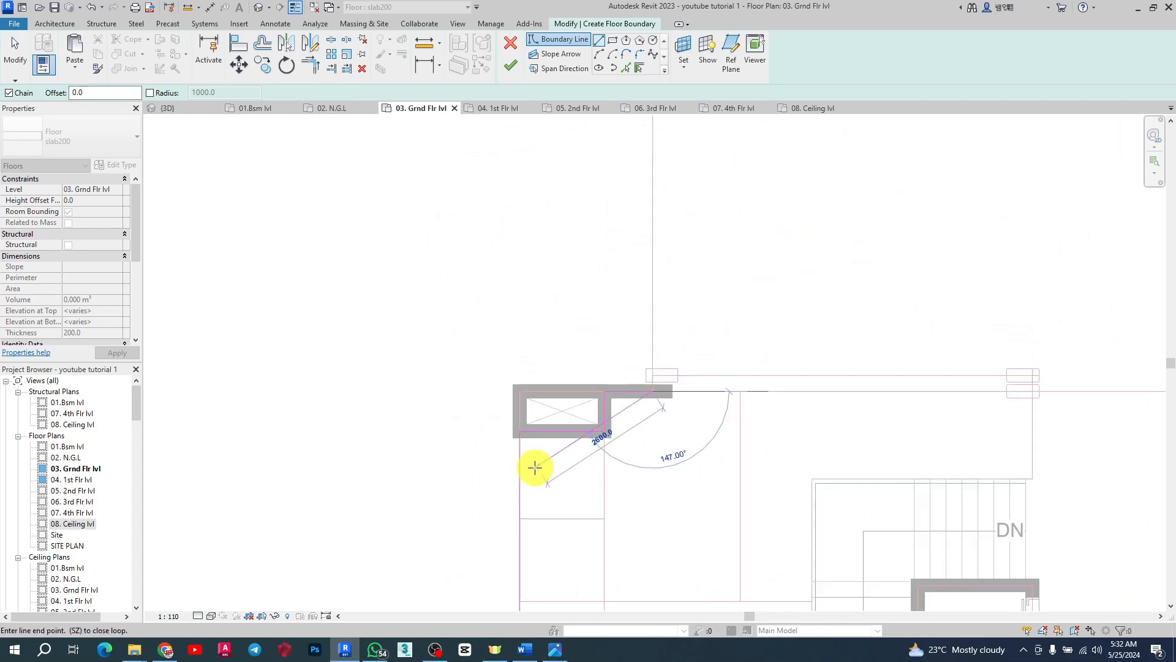
{"action": "scroll", "coordinate": [553, 320], "scroll_direction": "up", "scroll_amount": 5}
{"action": "left_click", "coordinate": [546, 337]}
{"action": "scroll", "coordinate": [548, 325], "scroll_direction": "up", "scroll_amount": 4}
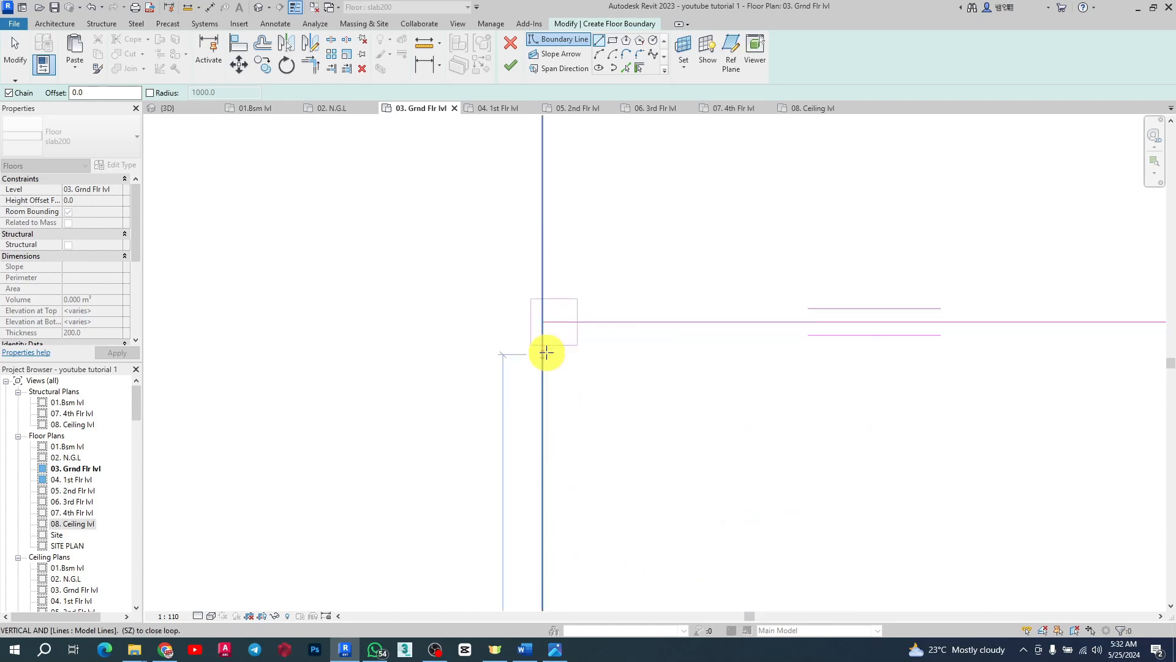
{"action": "left_click", "coordinate": [541, 291]}
{"action": "scroll", "coordinate": [429, 227], "scroll_direction": "down", "scroll_amount": 6}
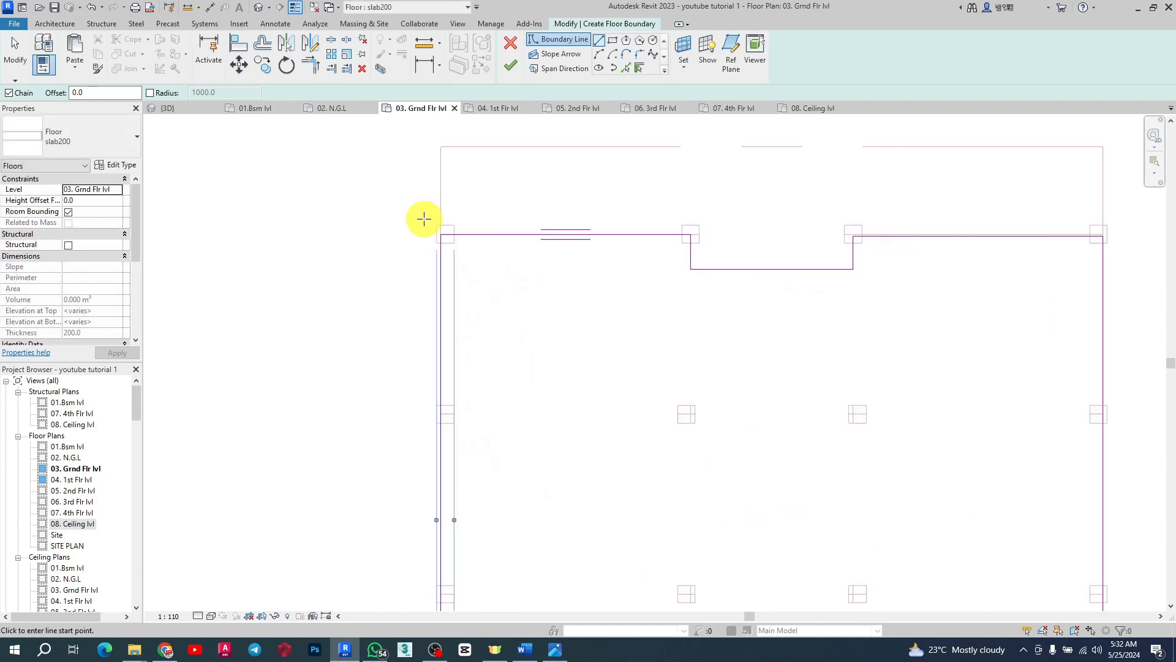
{"action": "scroll", "coordinate": [468, 318], "scroll_direction": "up", "scroll_amount": 5}
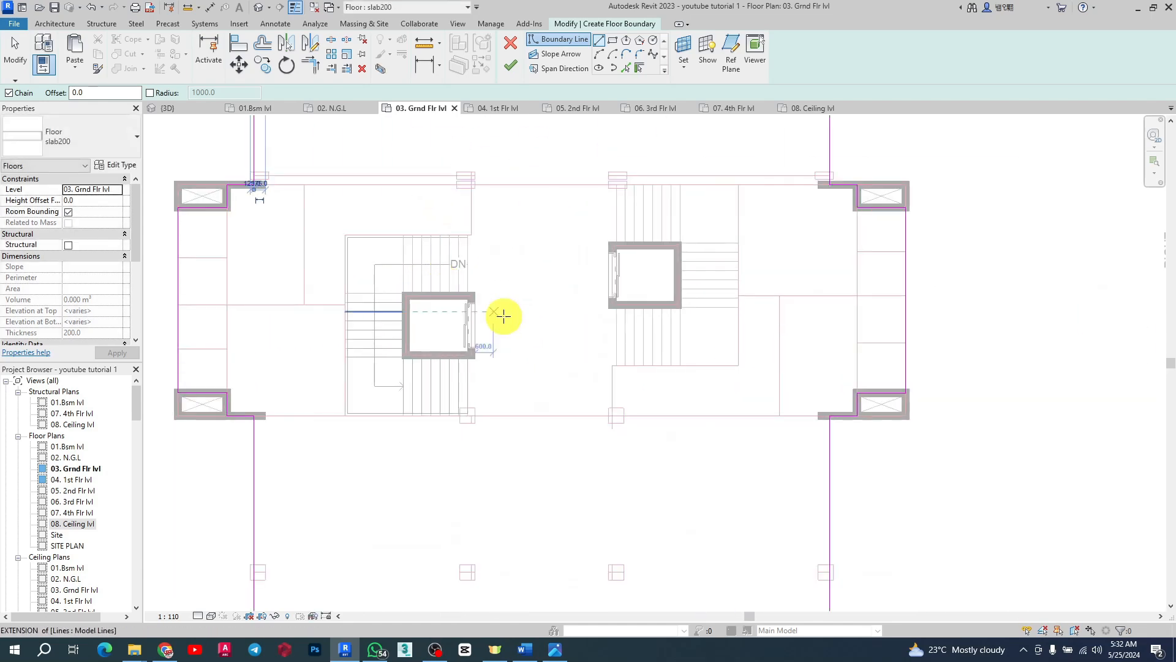
Step: Sketch a rectangular opening in the floor boundary around the left stairwell, about 4150 by 6610 mm
{"action": "left_click", "coordinate": [613, 42]}
{"action": "scroll", "coordinate": [362, 275], "scroll_direction": "up", "scroll_amount": 5}
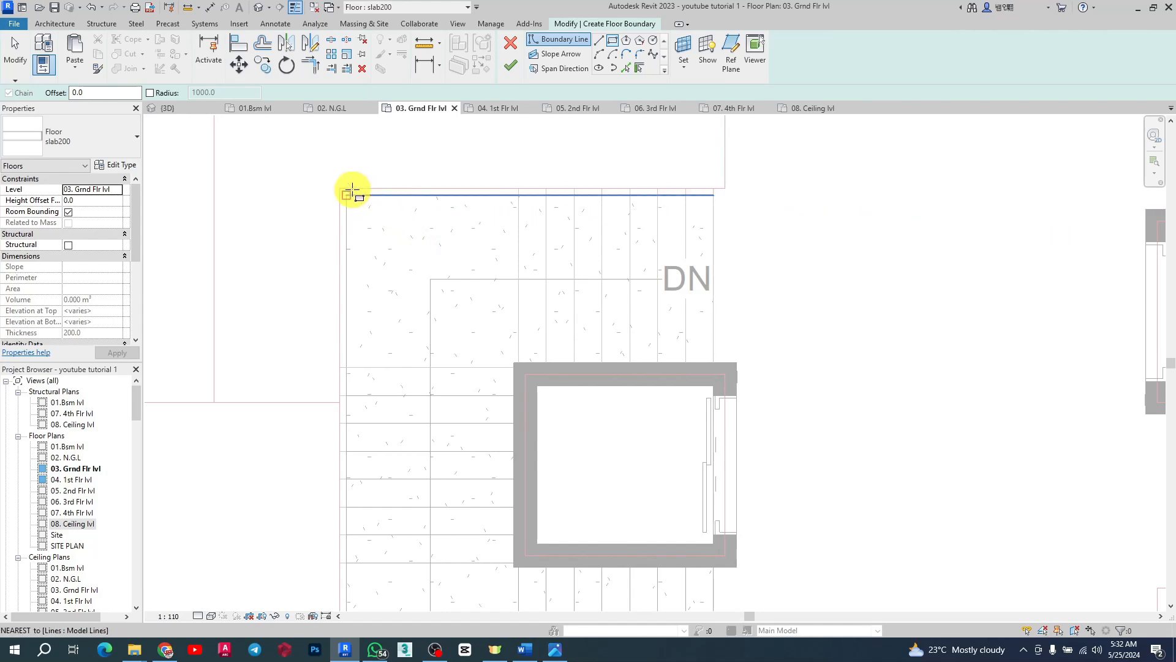
{"action": "left_click", "coordinate": [347, 195]}
{"action": "scroll", "coordinate": [341, 183], "scroll_direction": "down", "scroll_amount": 5}
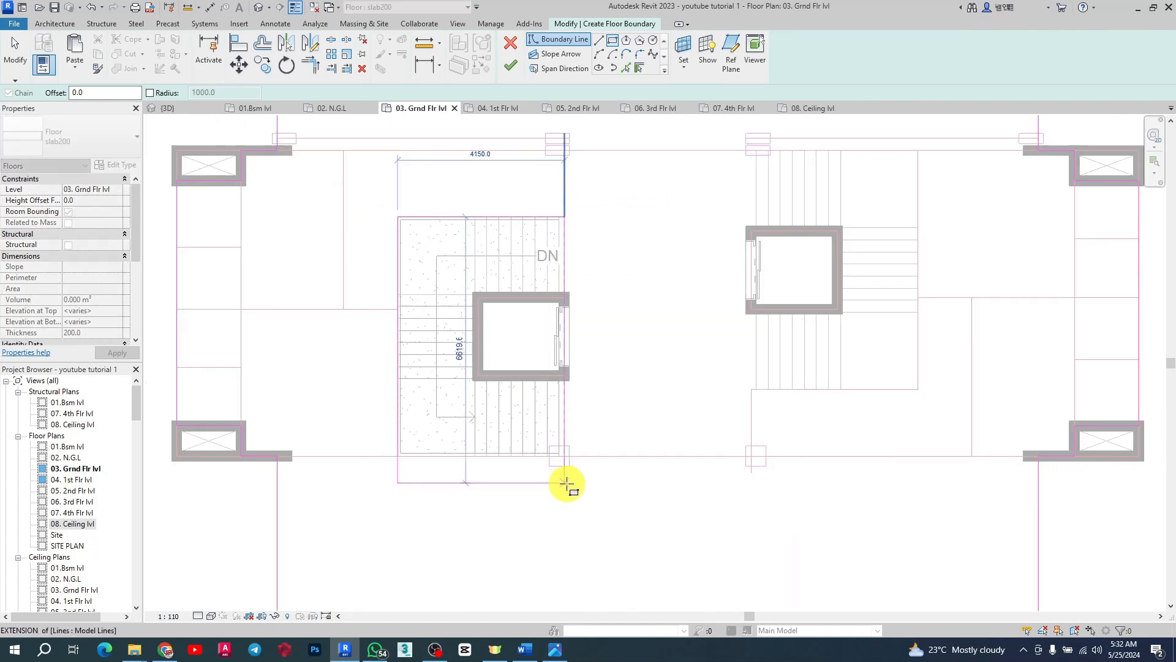
{"action": "scroll", "coordinate": [566, 484], "scroll_direction": "up", "scroll_amount": 3}
{"action": "scroll", "coordinate": [538, 412], "scroll_direction": "down", "scroll_amount": 3}
{"action": "scroll", "coordinate": [553, 412], "scroll_direction": "up", "scroll_amount": 4}
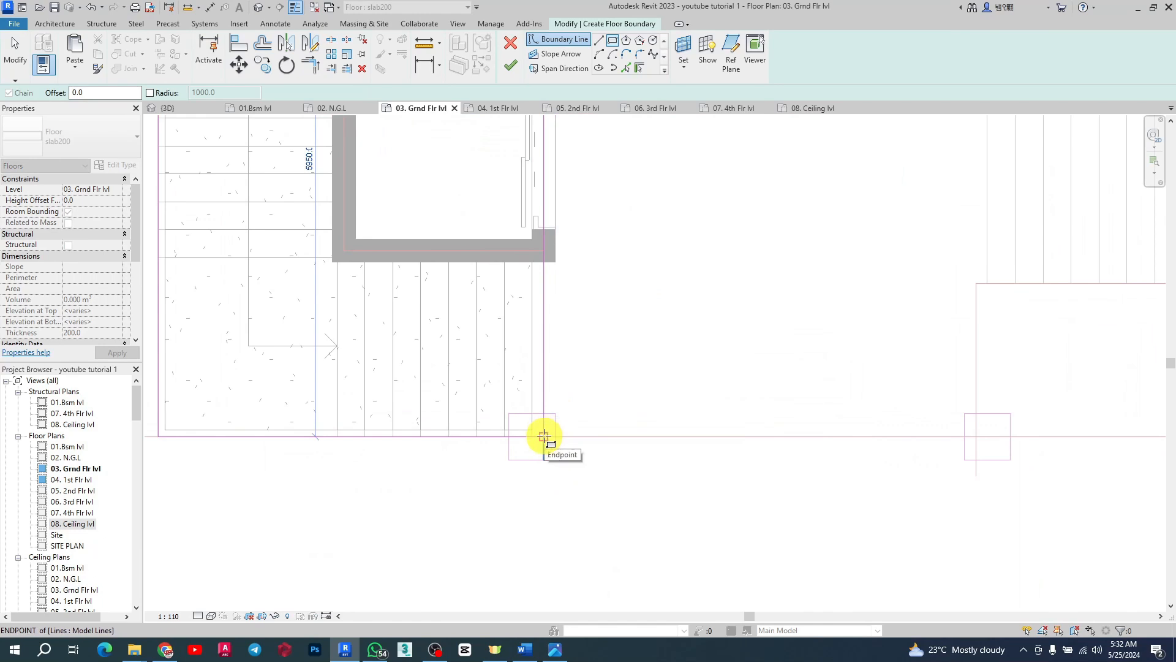
{"action": "left_click", "coordinate": [544, 436]}
Step: Sketch a second rectangular opening around the right stairwell, about 4025 mm wide
{"action": "scroll", "coordinate": [407, 460], "scroll_direction": "down", "scroll_amount": 4}
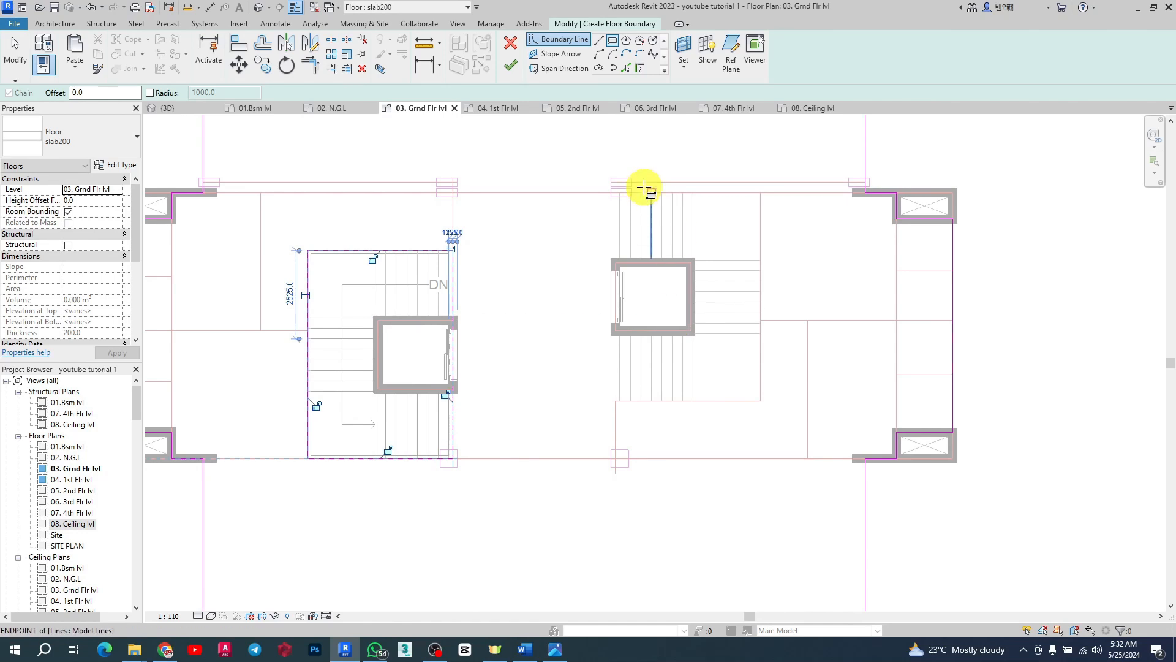
{"action": "scroll", "coordinate": [613, 204], "scroll_direction": "up", "scroll_amount": 5}
{"action": "left_click", "coordinate": [597, 214]}
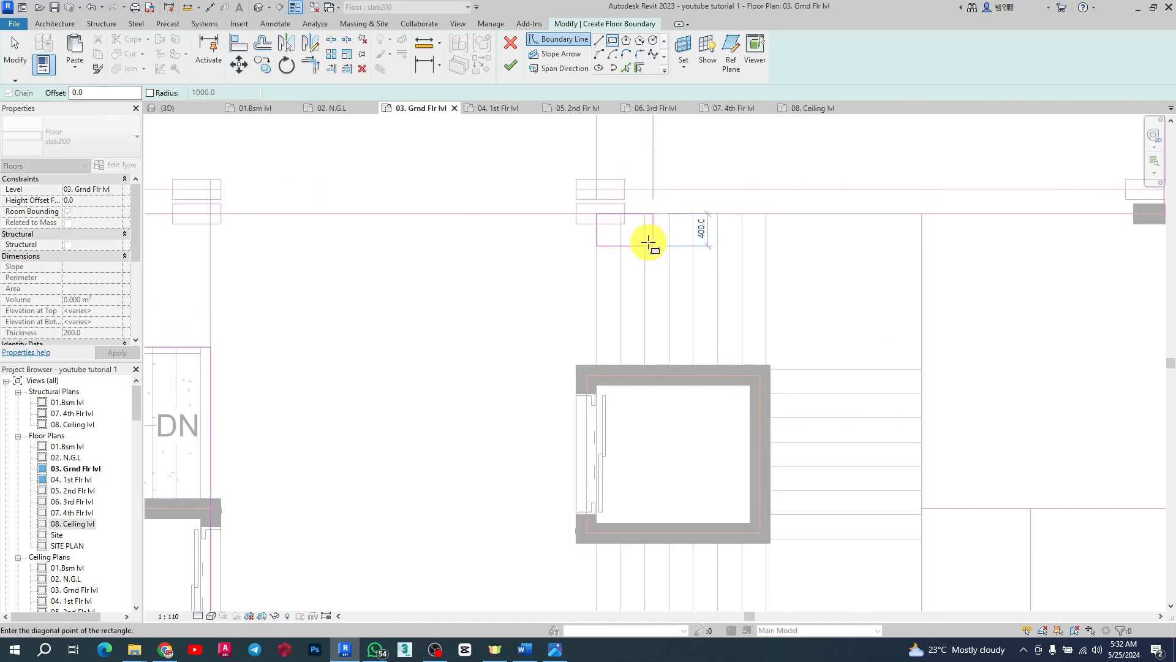
{"action": "scroll", "coordinate": [649, 243], "scroll_direction": "down", "scroll_amount": 4}
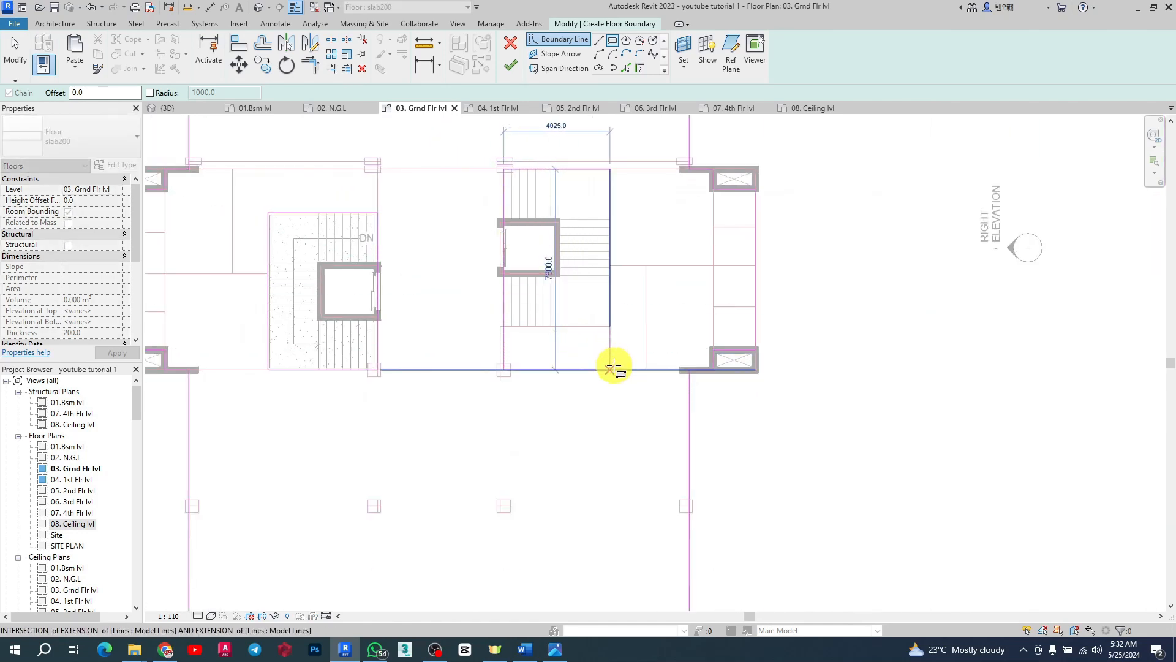
{"action": "scroll", "coordinate": [613, 366], "scroll_direction": "up", "scroll_amount": 3}
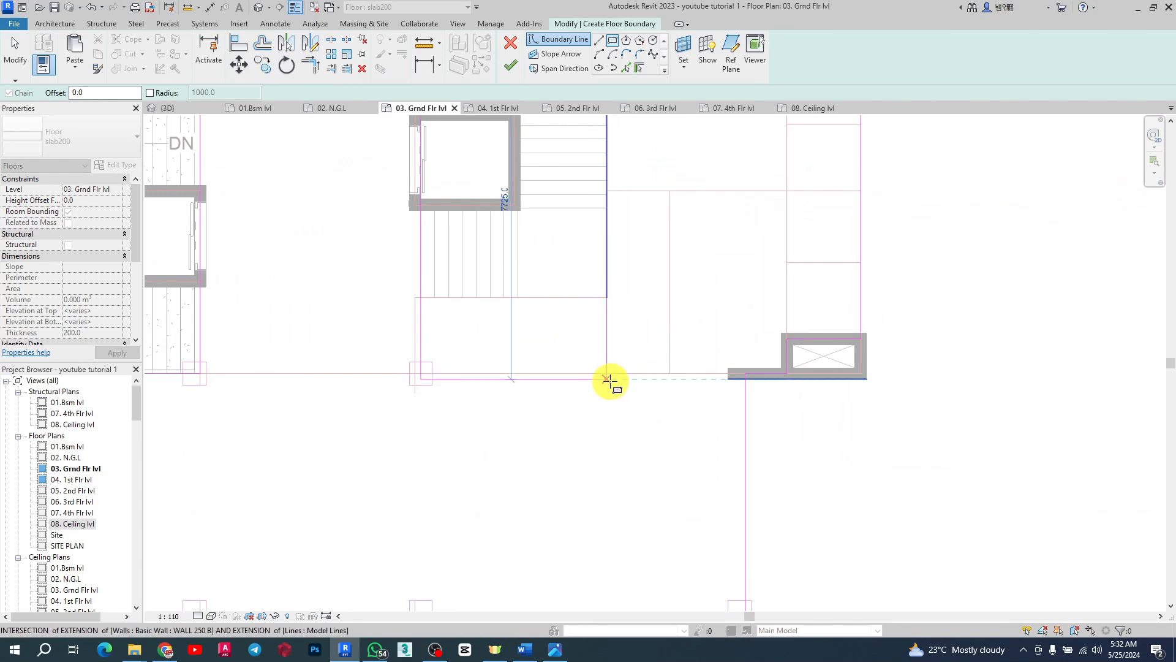
{"action": "left_click", "coordinate": [612, 298]}
{"action": "scroll", "coordinate": [612, 298], "scroll_direction": "down", "scroll_amount": 3}
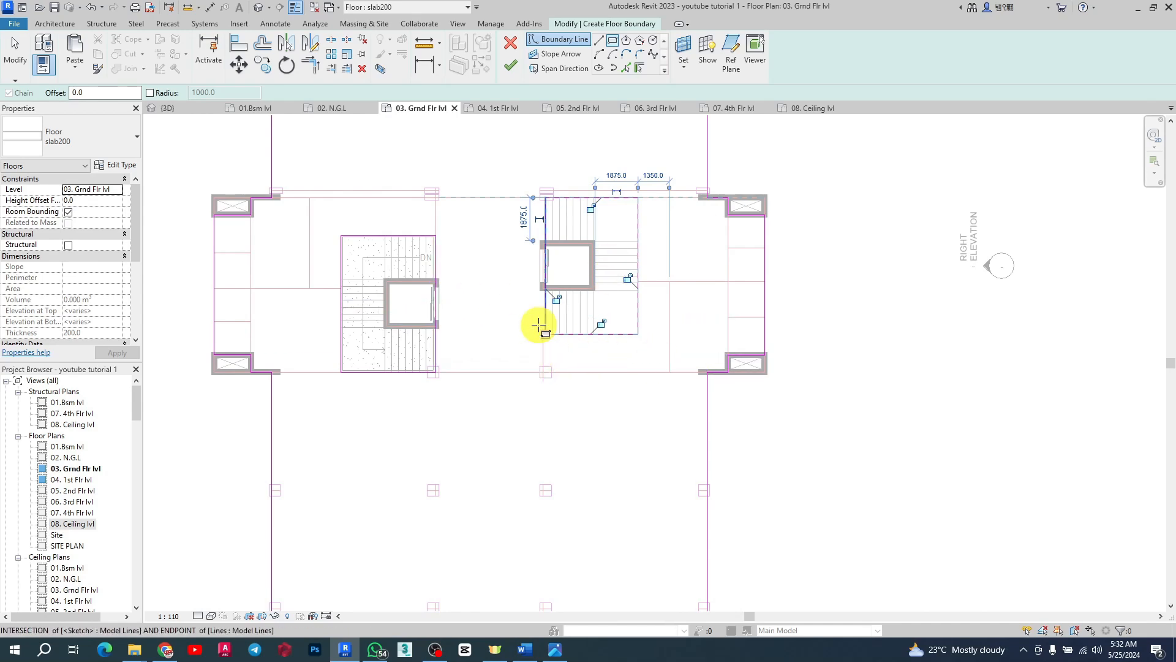
{"action": "scroll", "coordinate": [667, 322], "scroll_direction": "down", "scroll_amount": 5}
{"action": "scroll", "coordinate": [395, 318], "scroll_direction": "up", "scroll_amount": 3}
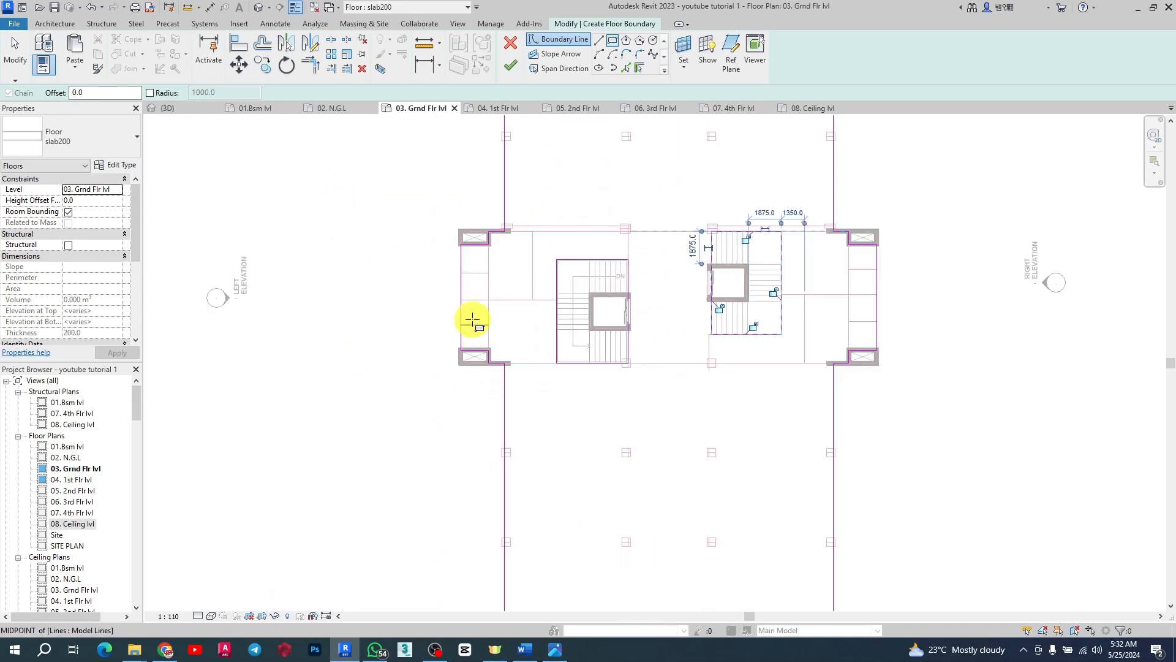
Step: Finish the floor sketch and choose not to attach walls to the slab's bottom
{"action": "left_click", "coordinate": [512, 67]}
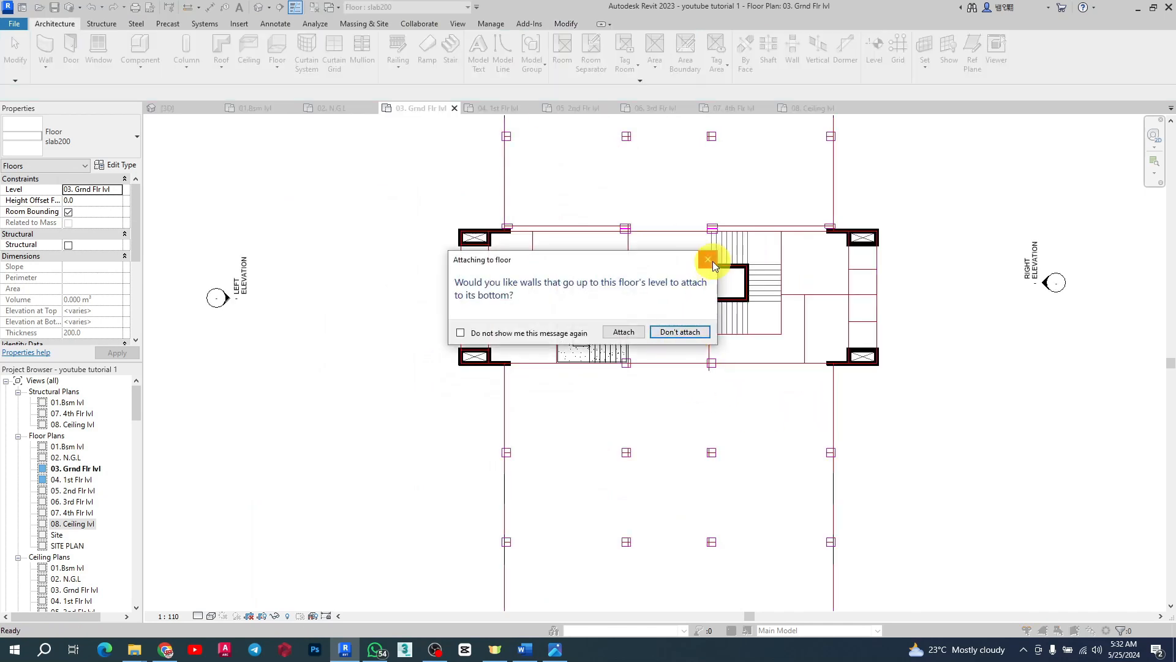
{"action": "left_click", "coordinate": [674, 333]}
{"action": "scroll", "coordinate": [646, 343], "scroll_direction": "down", "scroll_amount": 4}
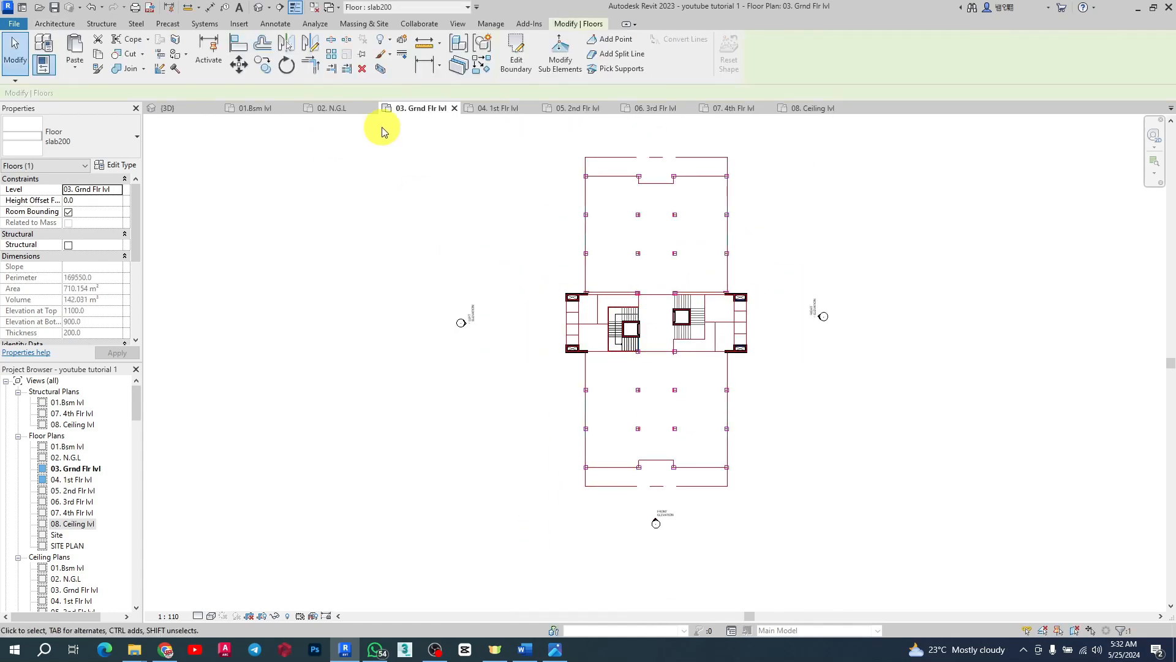
Step: Switch to the 3D view and orbit around the new slab to inspect the stair openings
{"action": "left_click", "coordinate": [184, 109]}
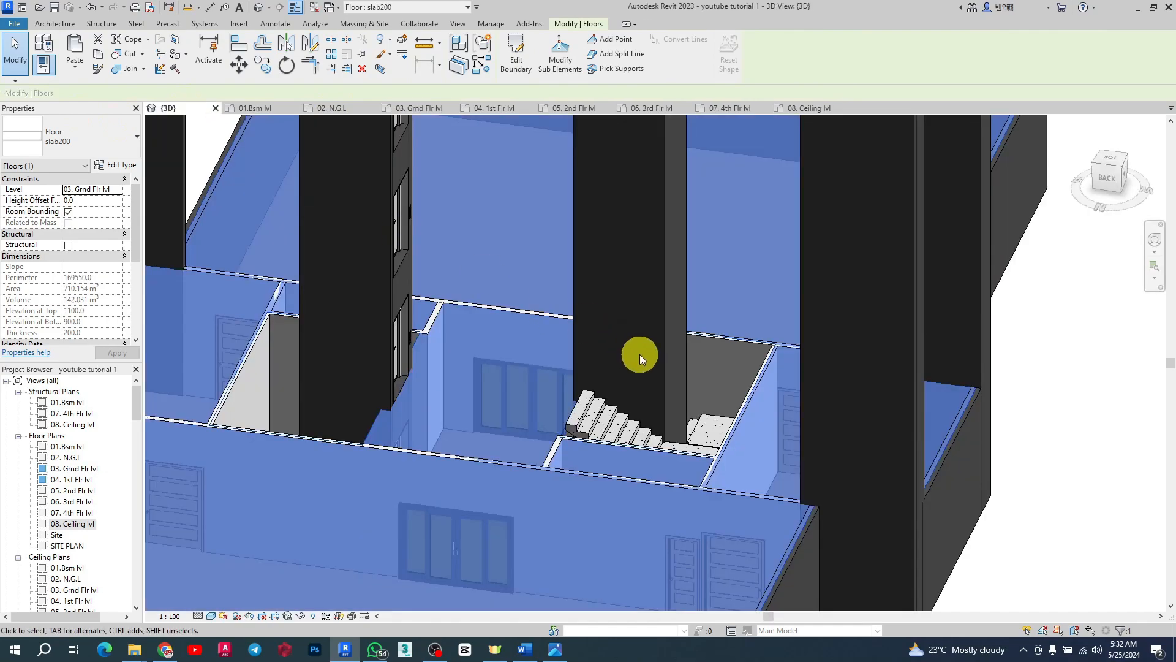
{"action": "key", "text": "Escape"}
{"action": "scroll", "coordinate": [685, 416], "scroll_direction": "up", "scroll_amount": 8}
{"action": "scroll", "coordinate": [576, 325], "scroll_direction": "down", "scroll_amount": 4}
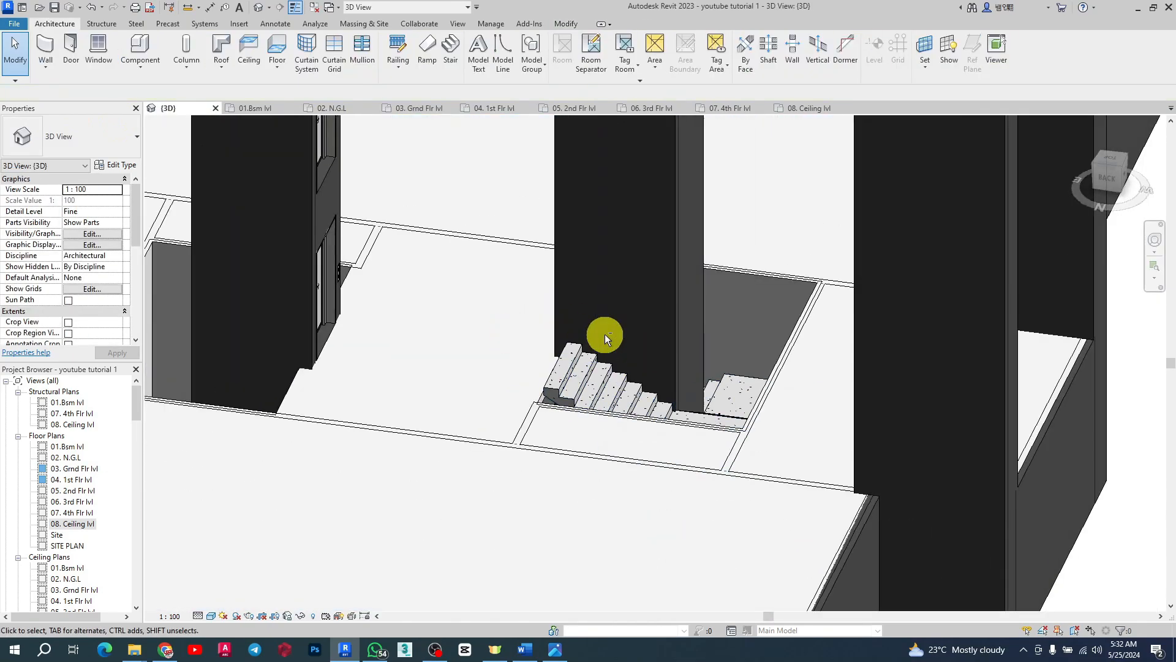
{"action": "middle_click_drag", "start_coordinate": [604, 334], "coordinate": [782, 237], "text": "shift"}
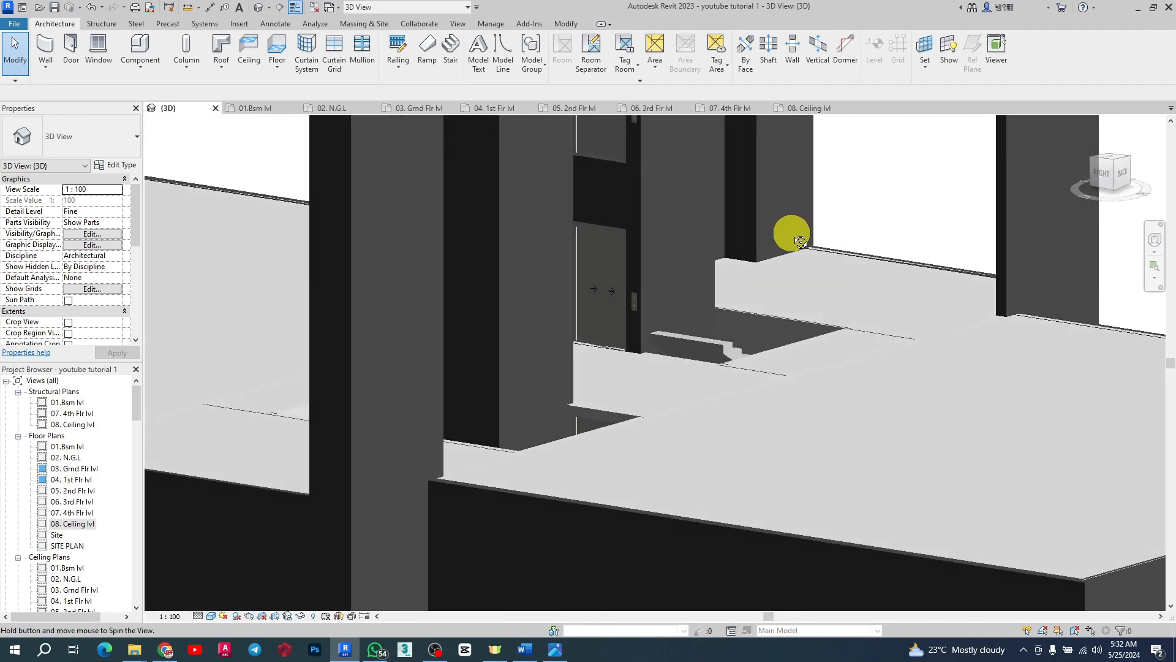
{"action": "left_click", "coordinate": [677, 362]}
{"action": "key", "text": "Escape"}
{"action": "left_click", "coordinate": [725, 349]}
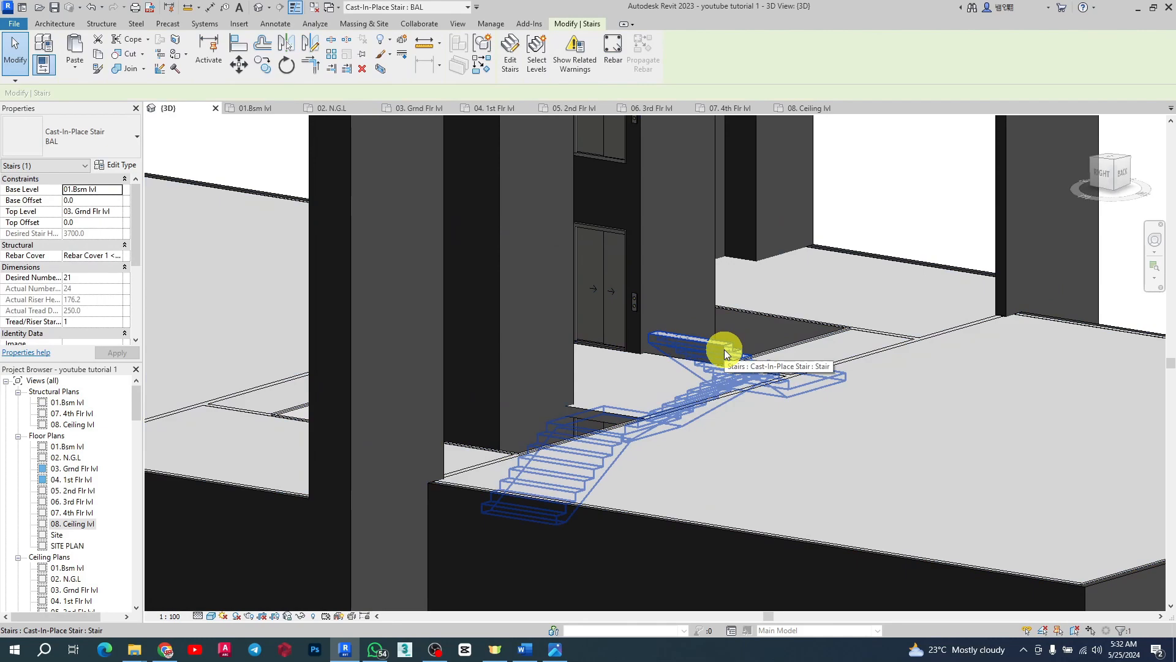
Step: Orbit and zoom around the selected stair to examine how it passes through the slab opening
{"action": "middle_click_drag", "start_coordinate": [743, 350], "coordinate": [514, 383], "text": "shift"}
{"action": "scroll", "coordinate": [506, 355], "scroll_direction": "up", "scroll_amount": 3}
{"action": "scroll", "coordinate": [599, 389], "scroll_direction": "down", "scroll_amount": 5}
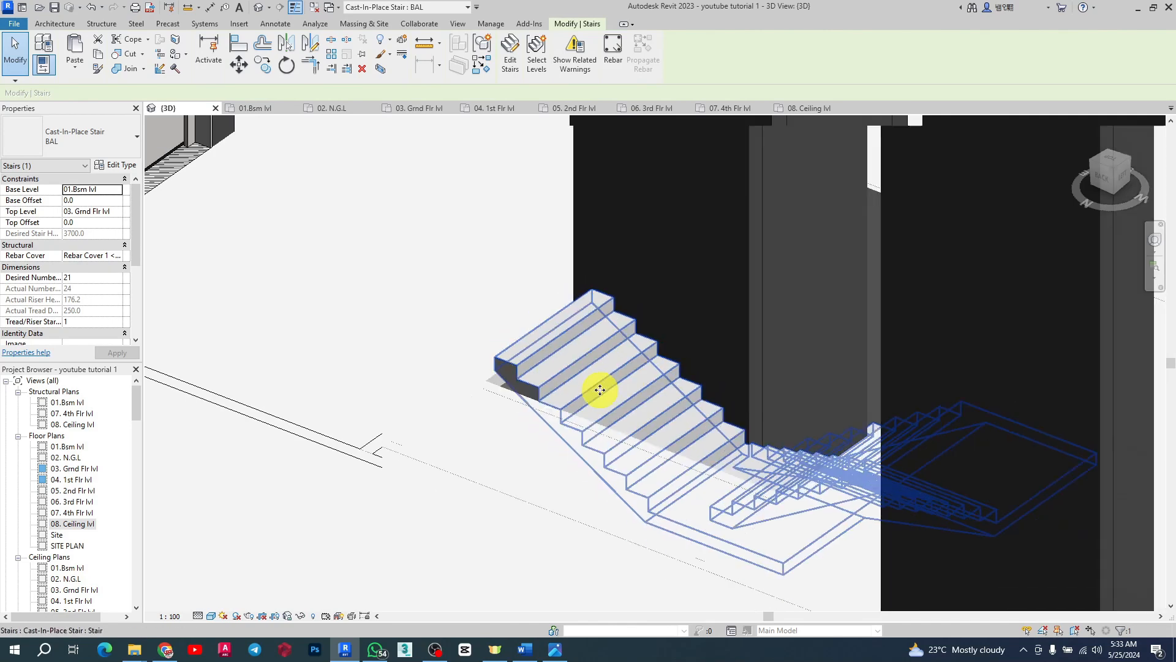
{"action": "scroll", "coordinate": [579, 359], "scroll_direction": "up", "scroll_amount": 2}
{"action": "middle_click_drag", "start_coordinate": [547, 332], "coordinate": [582, 401], "text": "shift"}
{"action": "scroll", "coordinate": [643, 362], "scroll_direction": "down", "scroll_amount": 3}
{"action": "middle_click_drag", "start_coordinate": [597, 358], "coordinate": [643, 489], "text": "shift"}
{"action": "scroll", "coordinate": [643, 488], "scroll_direction": "up", "scroll_amount": 3}
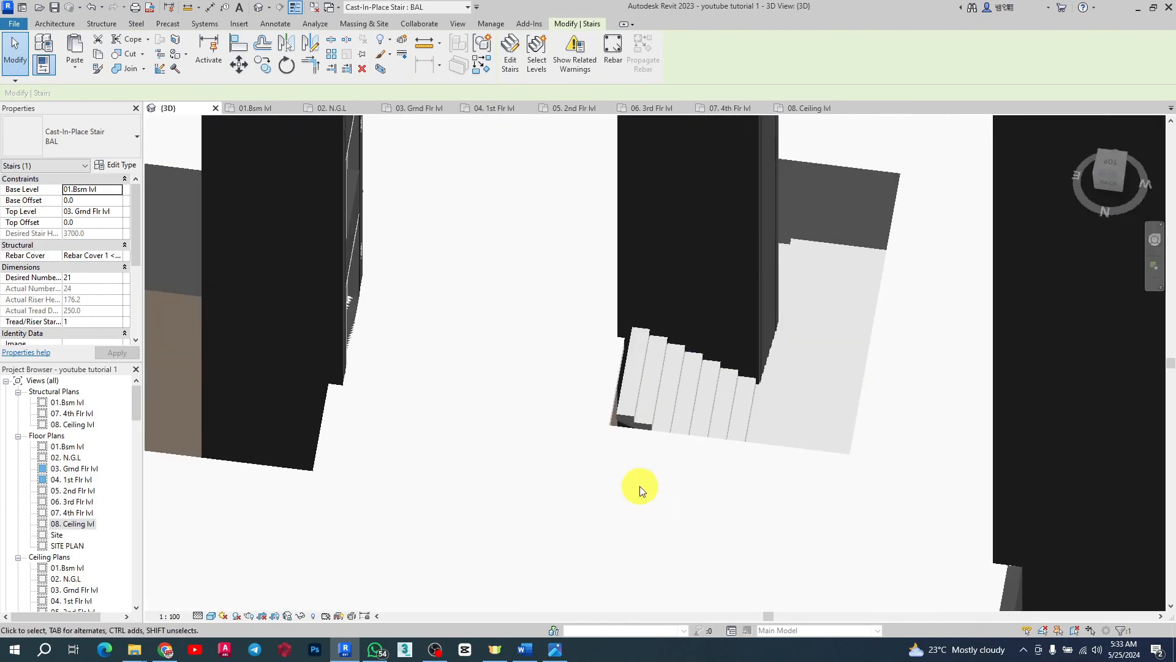
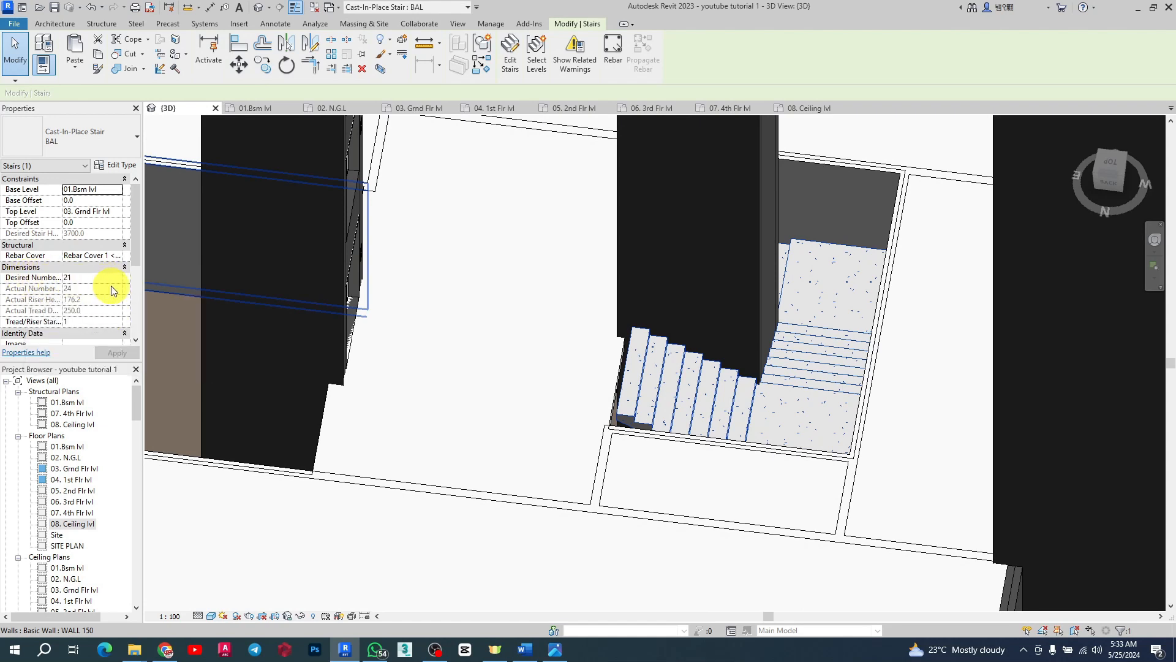
Step: Set the selected stair's desired number of risers to 23
{"action": "scroll", "coordinate": [601, 381], "scroll_direction": "up", "scroll_amount": 2}
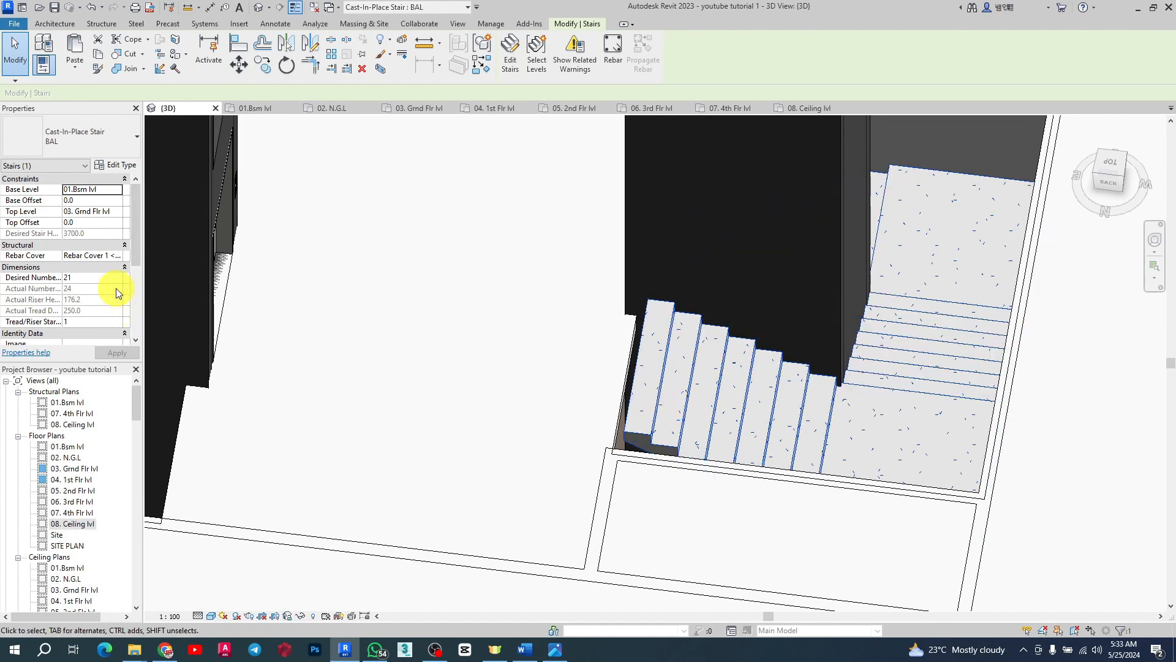
{"action": "left_click", "coordinate": [98, 278]}
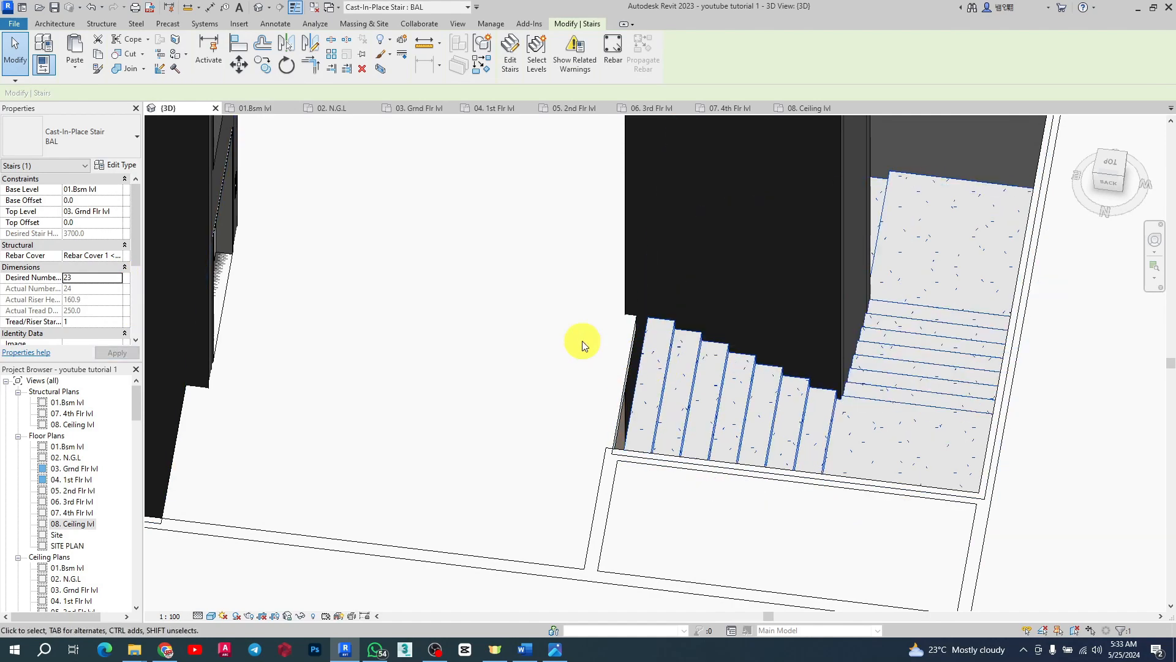
Step: Select the 03. Grnd Flr lvl floor slab and open its boundary sketch in that floor plan
{"action": "middle_click_drag", "start_coordinate": [580, 341], "coordinate": [814, 304], "text": "shift"}
{"action": "scroll", "coordinate": [812, 304], "scroll_direction": "down", "scroll_amount": 5}
{"action": "scroll", "coordinate": [809, 295], "scroll_direction": "up", "scroll_amount": 5}
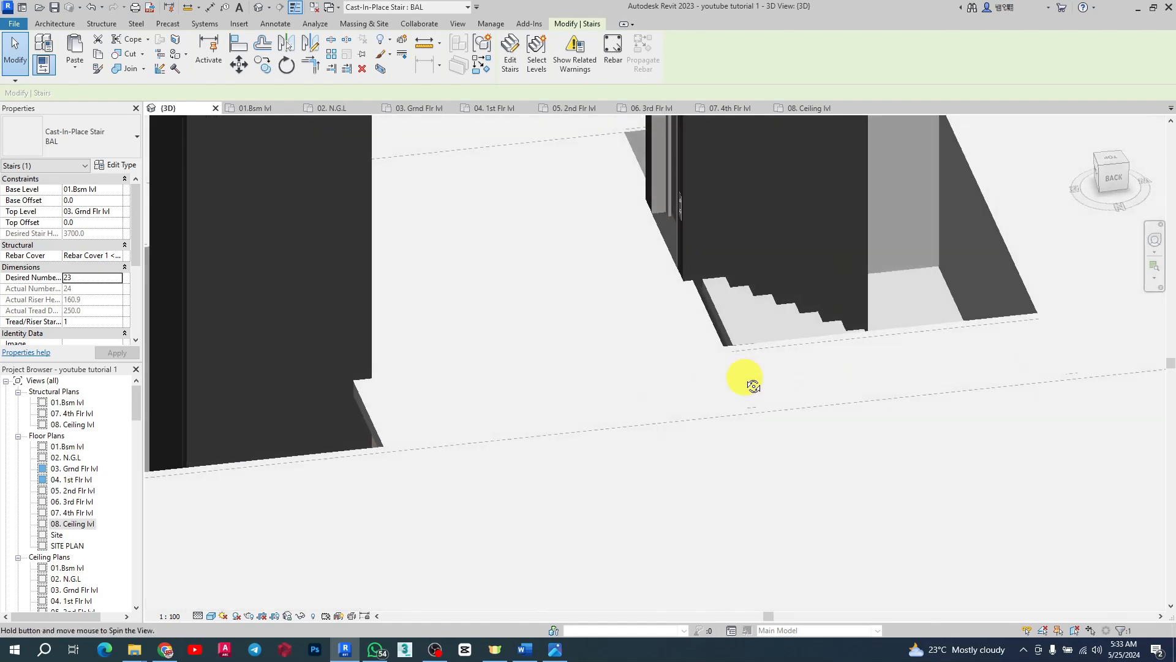
{"action": "left_click", "coordinate": [707, 320]}
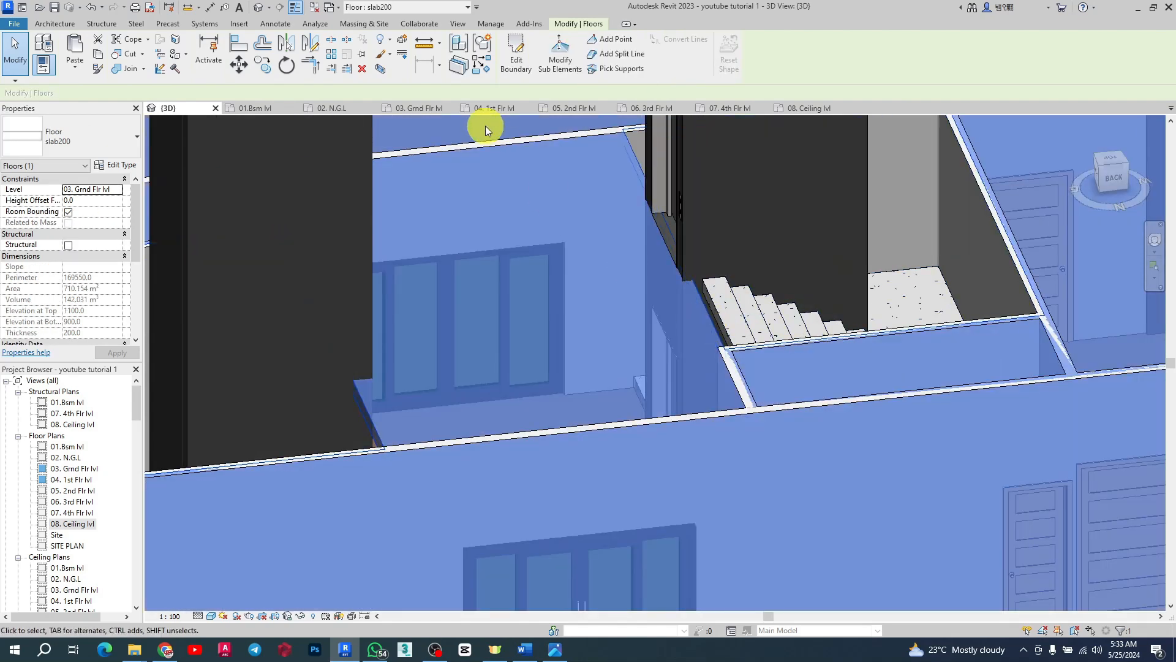
{"action": "left_click", "coordinate": [392, 111]}
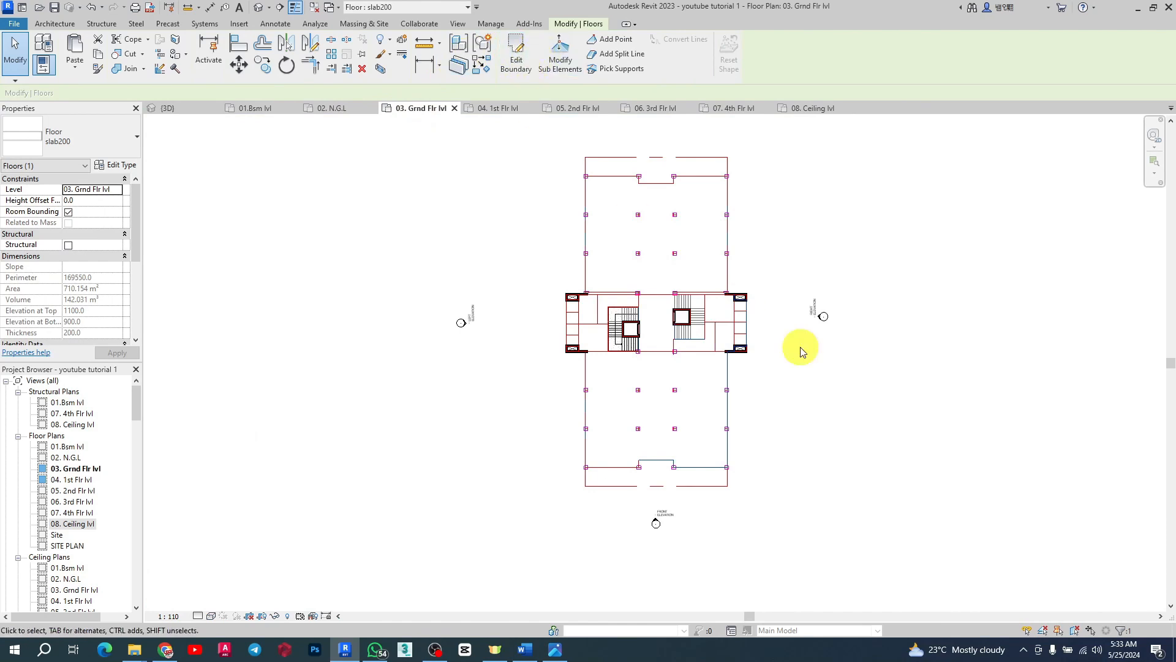
{"action": "left_click", "coordinate": [518, 69]}
Step: Use Align to line up the slab's top boundary edge with the reference line above it
{"action": "scroll", "coordinate": [715, 164], "scroll_direction": "up", "scroll_amount": 4}
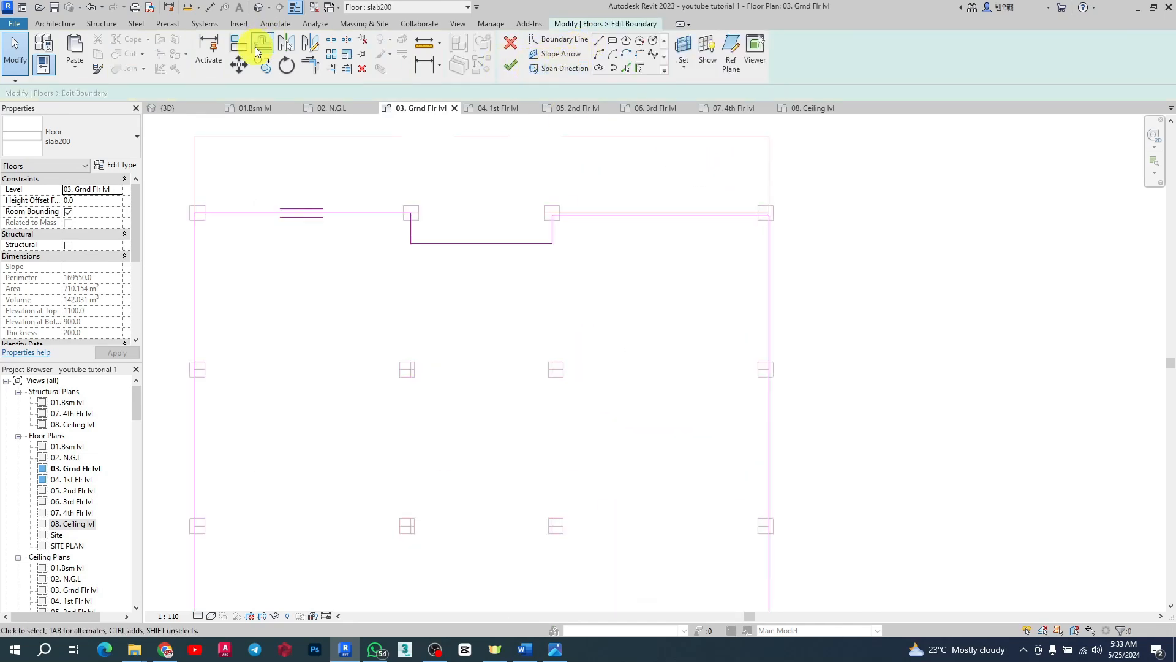
{"action": "left_click", "coordinate": [258, 49]}
{"action": "scroll", "coordinate": [511, 204], "scroll_direction": "up", "scroll_amount": 5}
{"action": "left_click", "coordinate": [515, 208]}
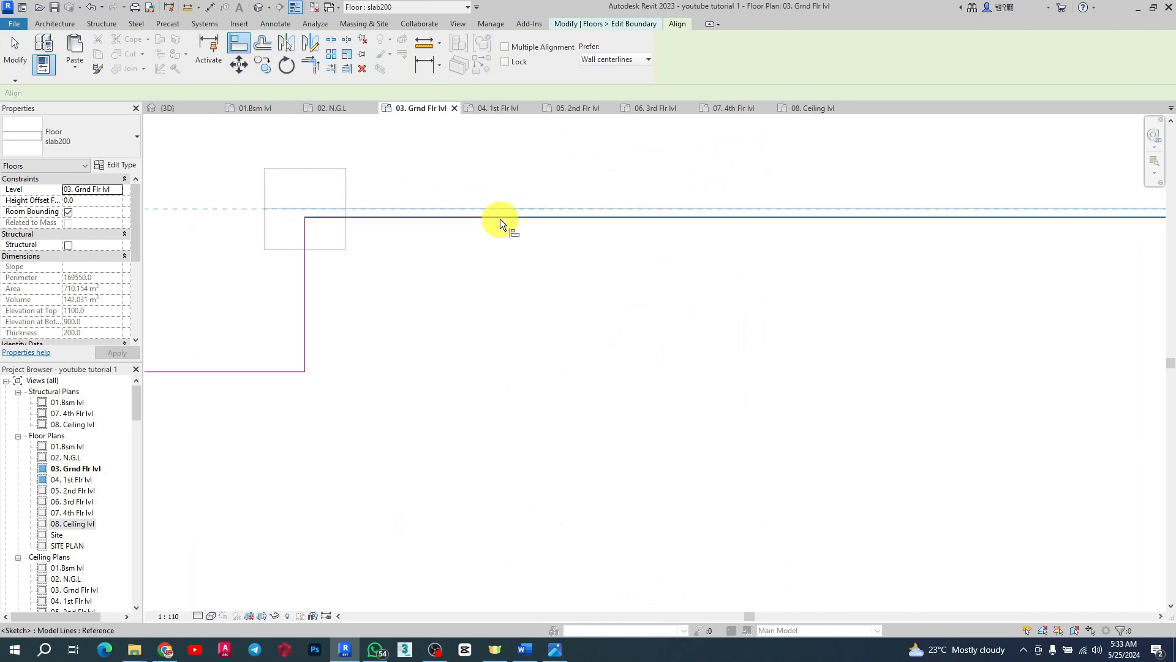
{"action": "left_click", "coordinate": [500, 219]}
{"action": "scroll", "coordinate": [583, 217], "scroll_direction": "down", "scroll_amount": 6}
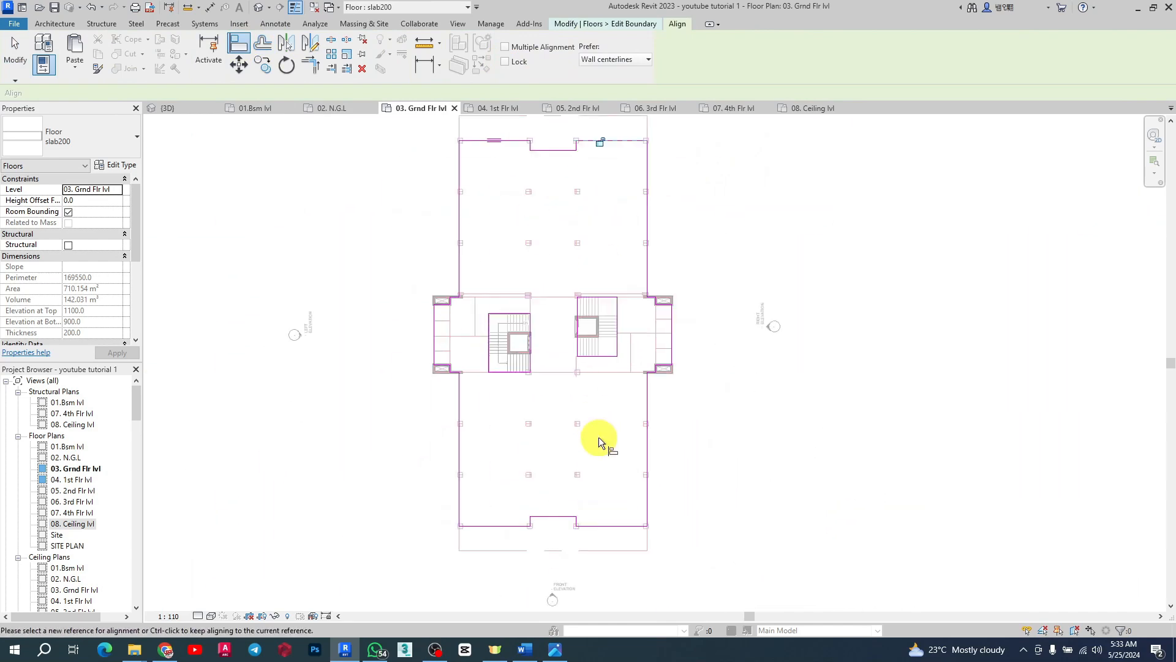
{"action": "scroll", "coordinate": [577, 382], "scroll_direction": "up", "scroll_amount": 4}
{"action": "scroll", "coordinate": [628, 284], "scroll_direction": "up", "scroll_amount": 3}
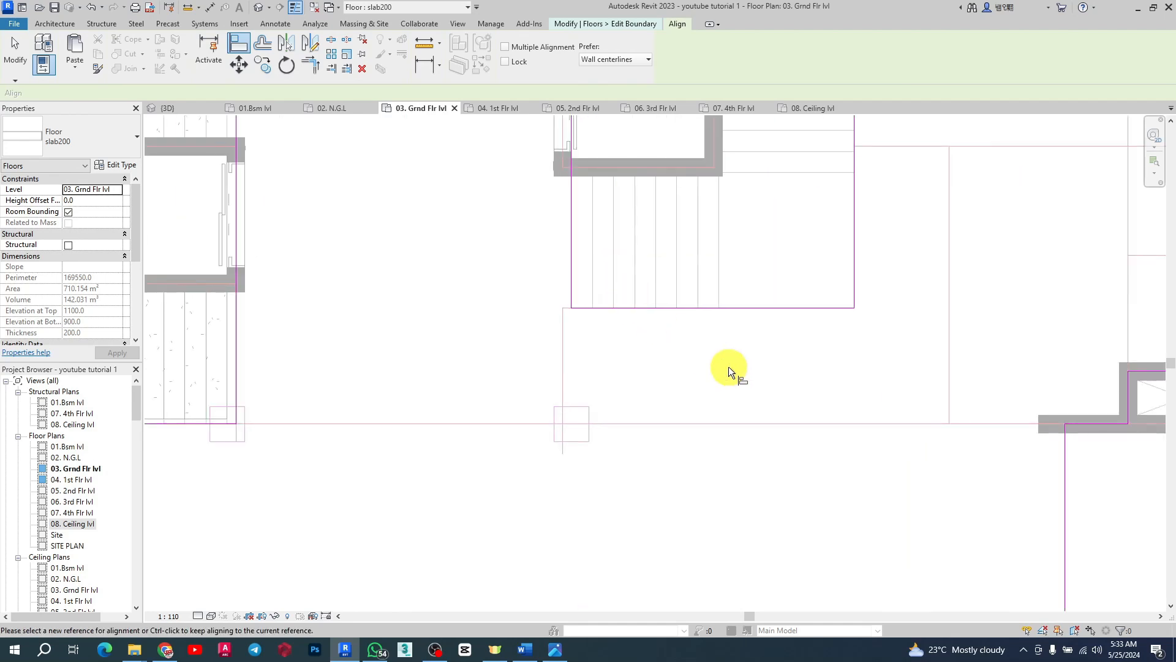
{"action": "key", "text": "Escape"}
Step: Nudge the left stair opening's vertical boundary edge slightly and finish the floor sketch
{"action": "scroll", "coordinate": [727, 366], "scroll_direction": "down", "scroll_amount": 4}
{"action": "scroll", "coordinate": [726, 349], "scroll_direction": "up", "scroll_amount": 1}
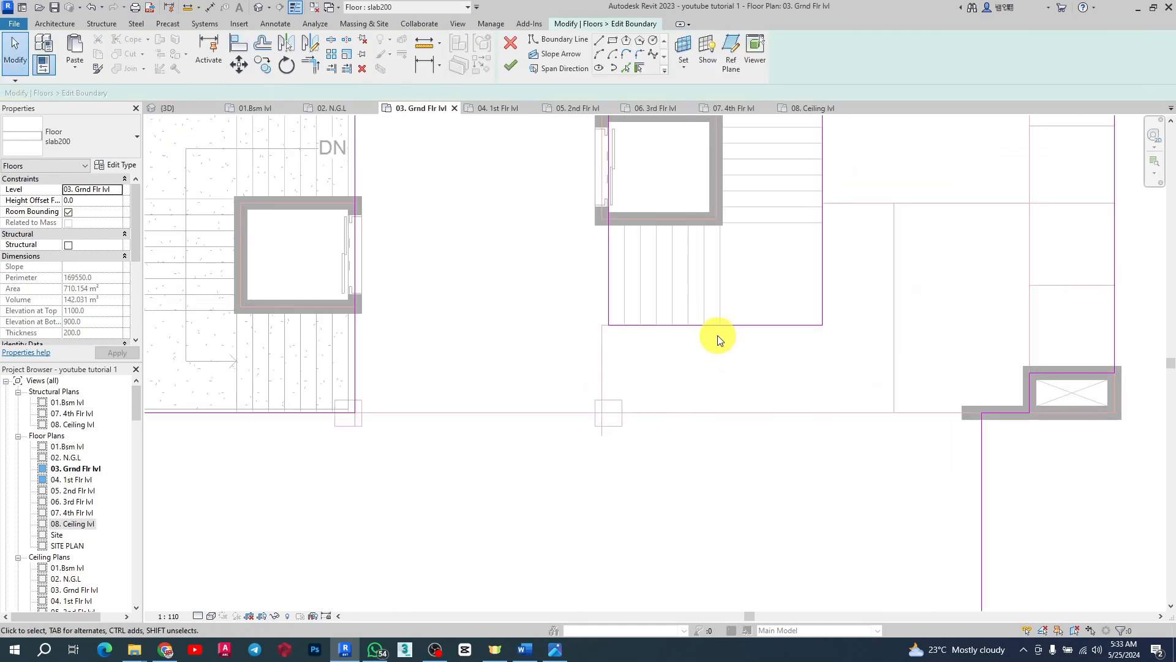
{"action": "scroll", "coordinate": [705, 331], "scroll_direction": "down", "scroll_amount": 1}
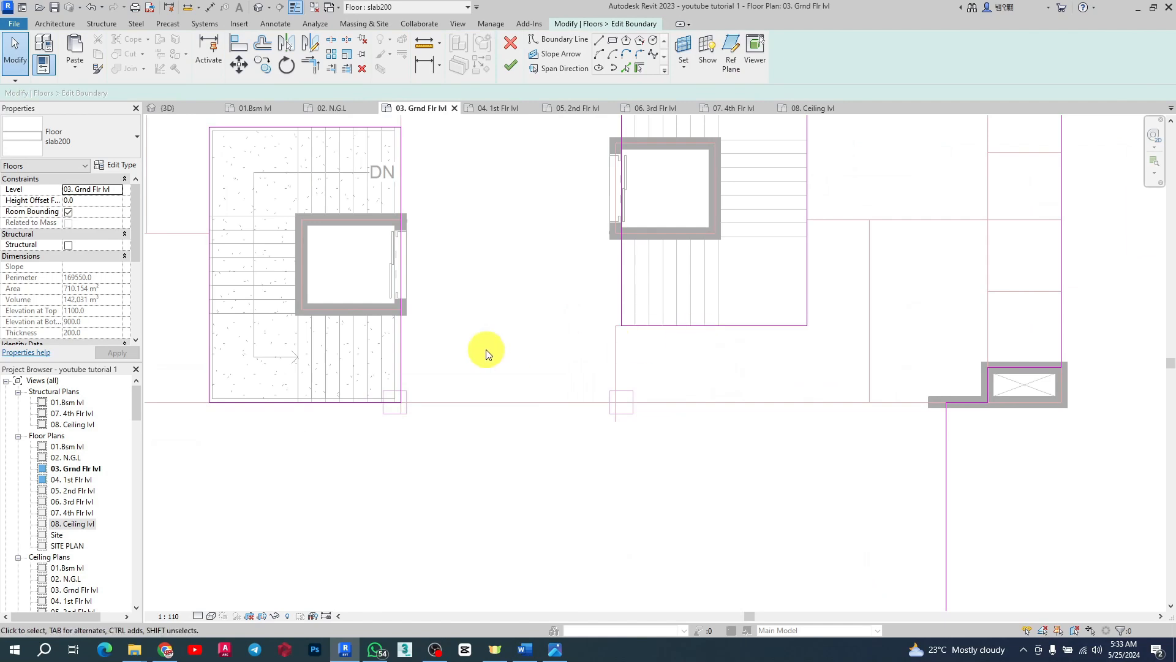
{"action": "left_click", "coordinate": [403, 201]}
{"action": "scroll", "coordinate": [395, 190], "scroll_direction": "up", "scroll_amount": 5}
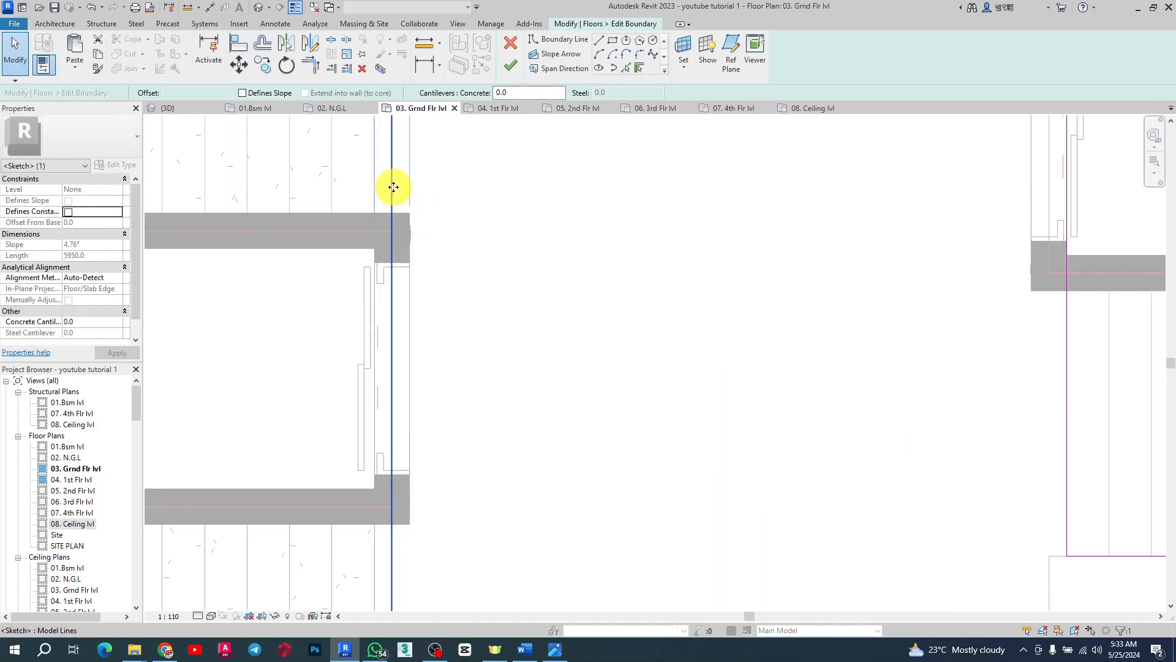
{"action": "left_click_drag", "start_coordinate": [375, 192], "coordinate": [375, 183]}
{"action": "scroll", "coordinate": [597, 353], "scroll_direction": "down", "scroll_amount": 5}
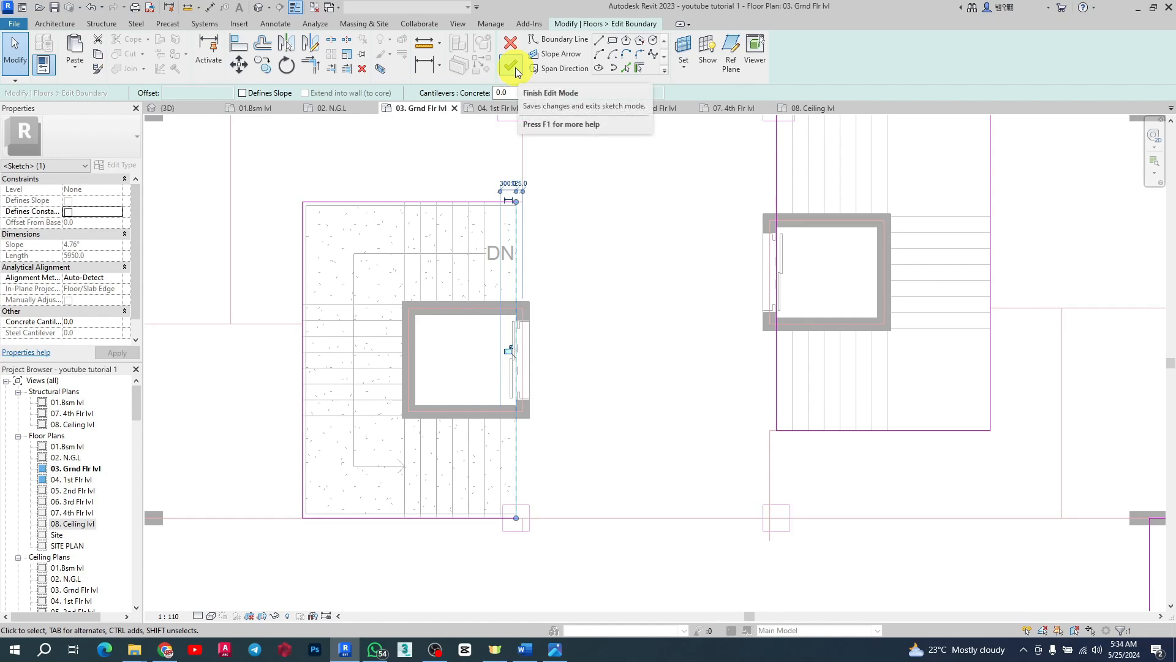
{"action": "left_click", "coordinate": [512, 65]}
{"action": "left_click", "coordinate": [680, 336]}
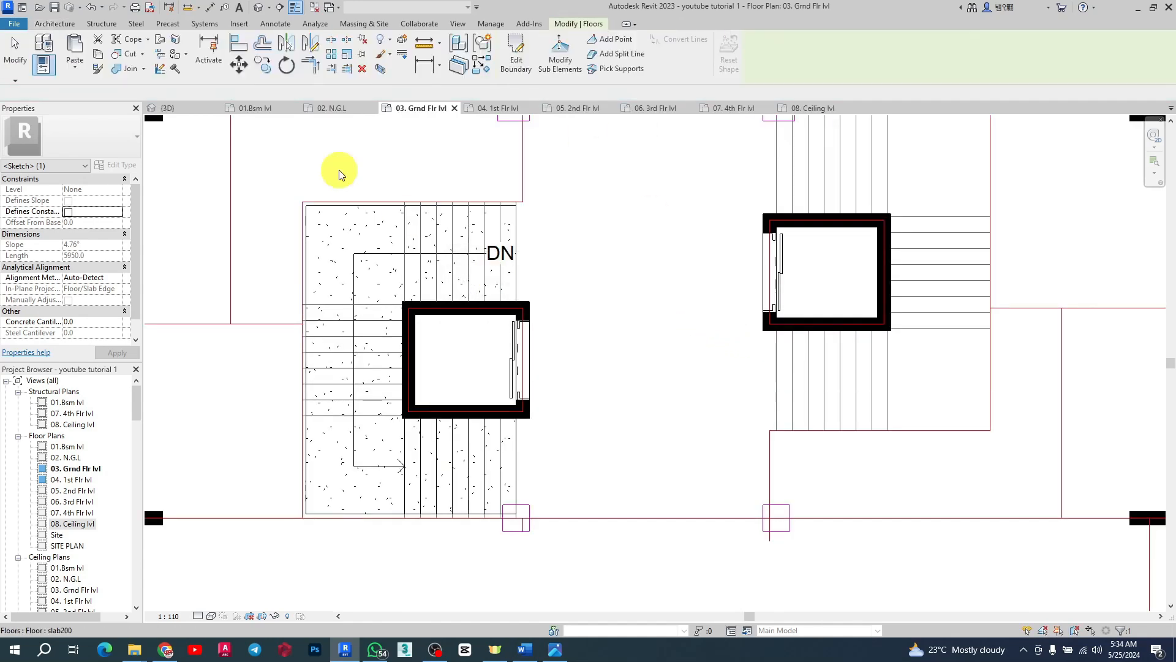
Step: Switch to the 3D view and orbit around the slab to inspect the revised stair opening
{"action": "left_click", "coordinate": [190, 111]}
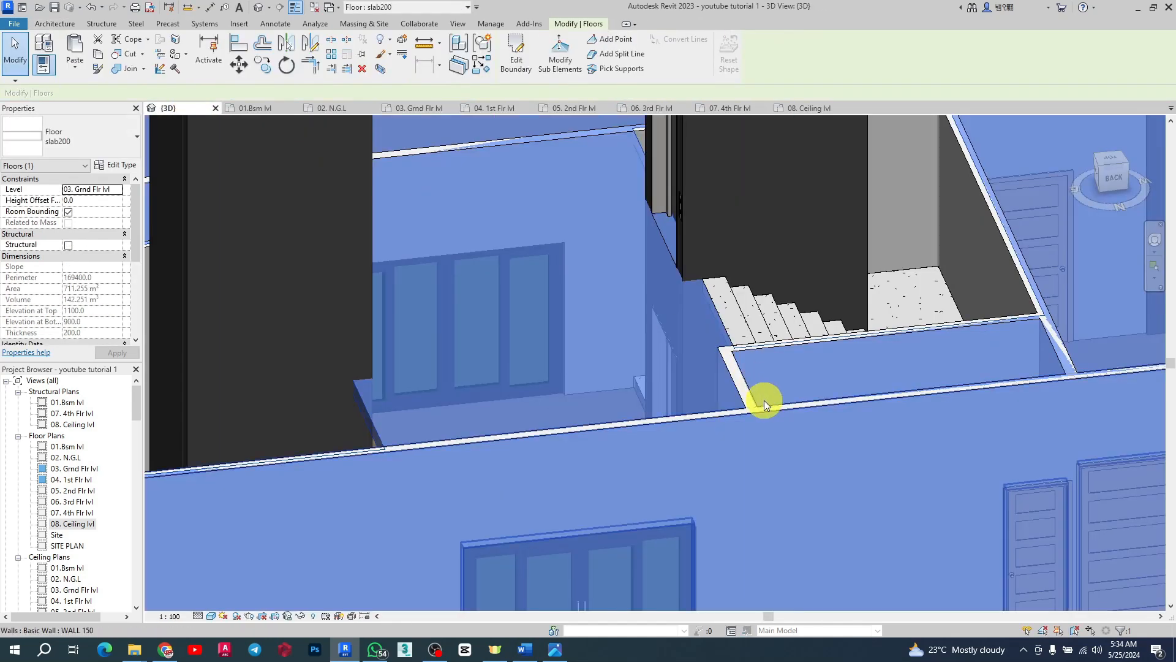
{"action": "scroll", "coordinate": [772, 368], "scroll_direction": "up", "scroll_amount": 5}
{"action": "middle_click_drag", "start_coordinate": [903, 323], "coordinate": [686, 291], "text": "shift"}
{"action": "scroll", "coordinate": [623, 266], "scroll_direction": "up", "scroll_amount": 3}
{"action": "scroll", "coordinate": [792, 339], "scroll_direction": "down", "scroll_amount": 3}
{"action": "scroll", "coordinate": [792, 340], "scroll_direction": "down", "scroll_amount": 5}
{"action": "middle_click_drag", "start_coordinate": [840, 341], "coordinate": [924, 325], "text": "shift"}
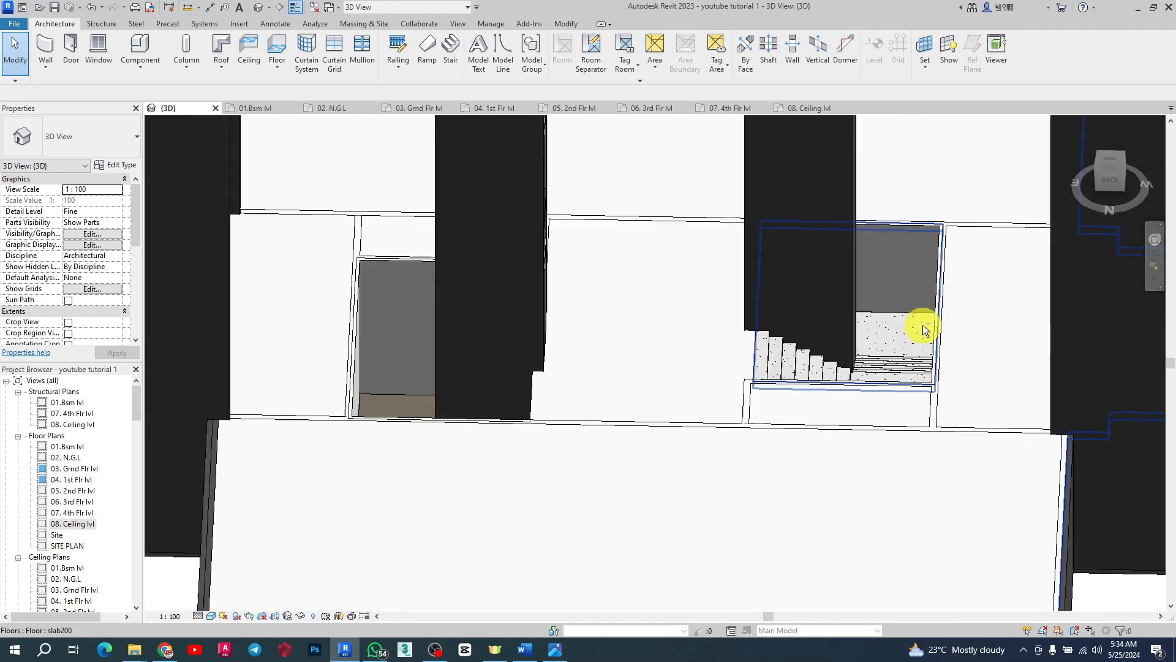
Step: In the 01.Bsm lvl plan, draw a horizontal section across the building core and shift it slightly down
{"action": "left_click", "coordinate": [329, 108]}
{"action": "left_click", "coordinate": [251, 108]}
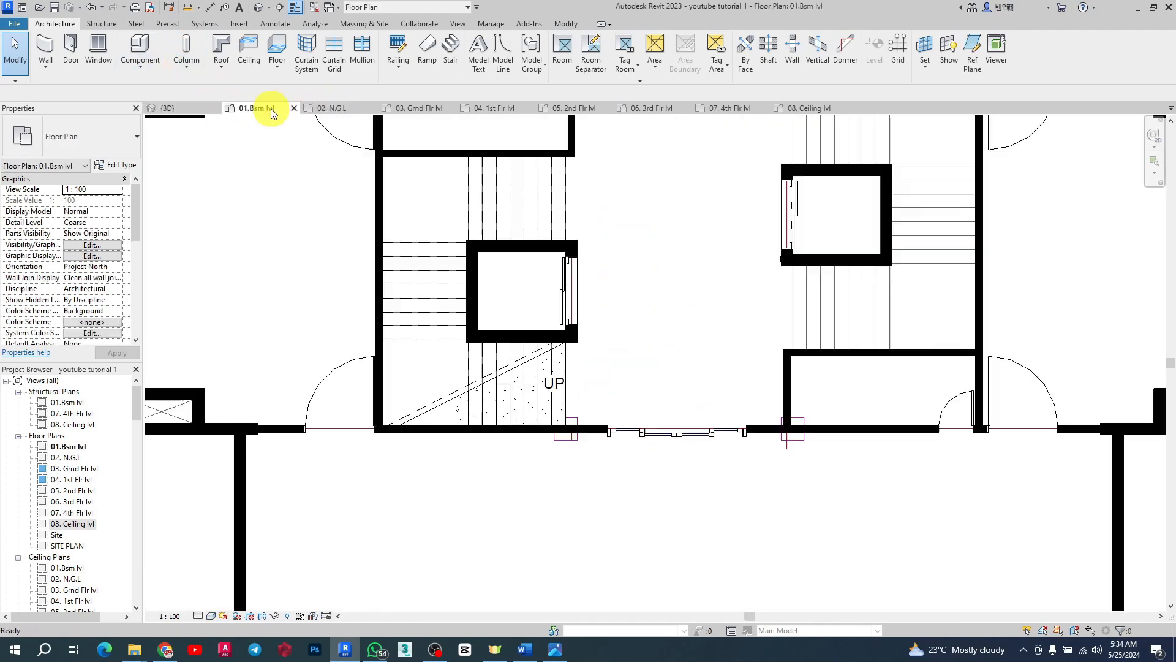
{"action": "scroll", "coordinate": [617, 452], "scroll_direction": "down", "scroll_amount": 3}
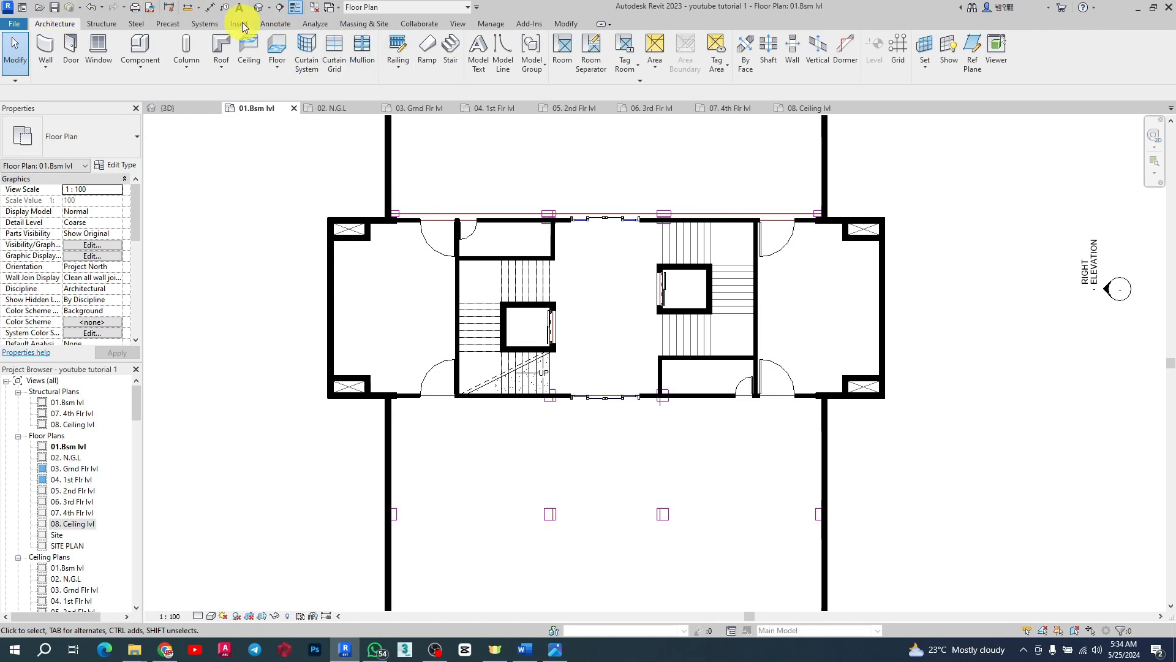
{"action": "left_click", "coordinate": [280, 8]}
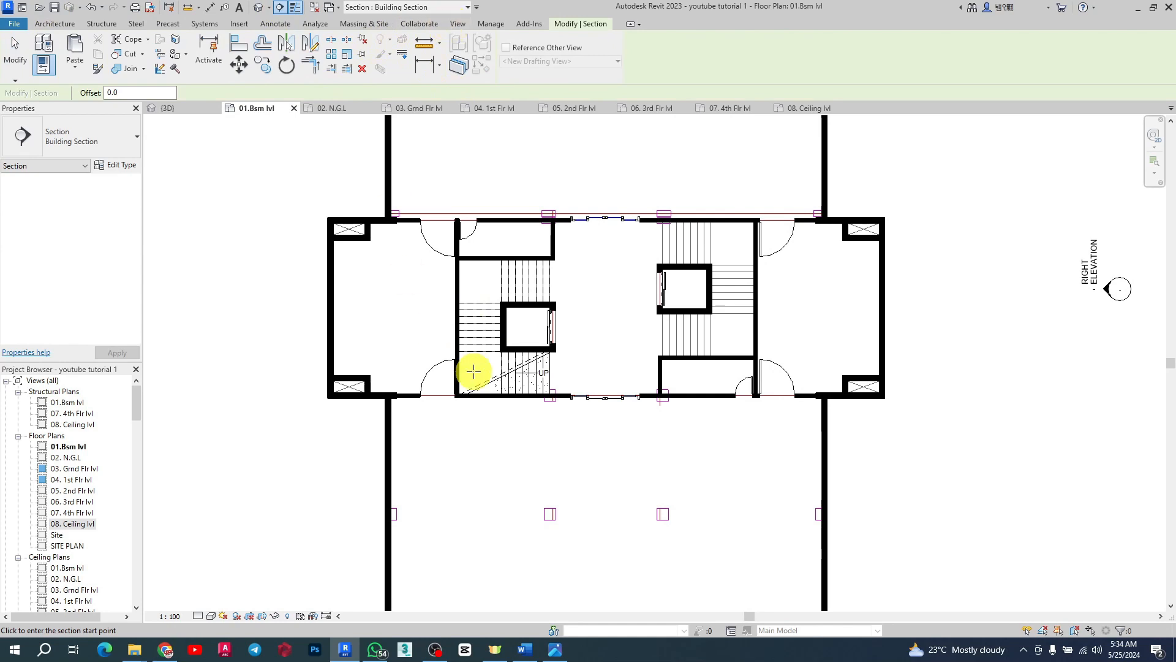
{"action": "left_click", "coordinate": [273, 270]}
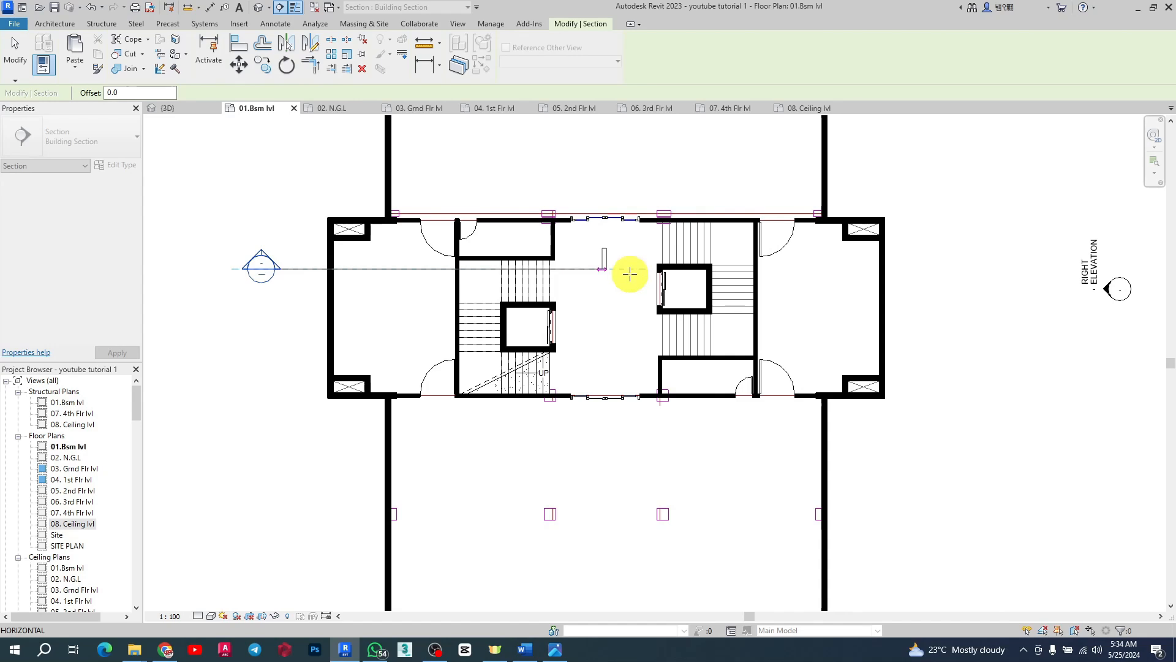
{"action": "left_click", "coordinate": [934, 270]}
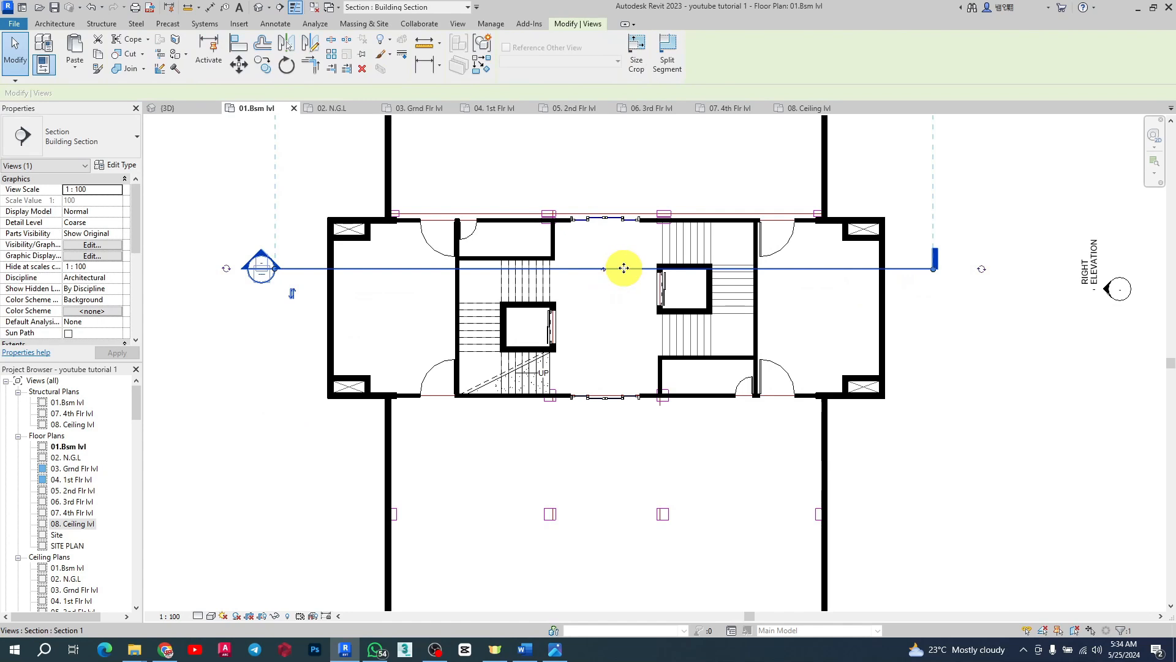
{"action": "left_click_drag", "start_coordinate": [624, 281], "coordinate": [622, 298]}
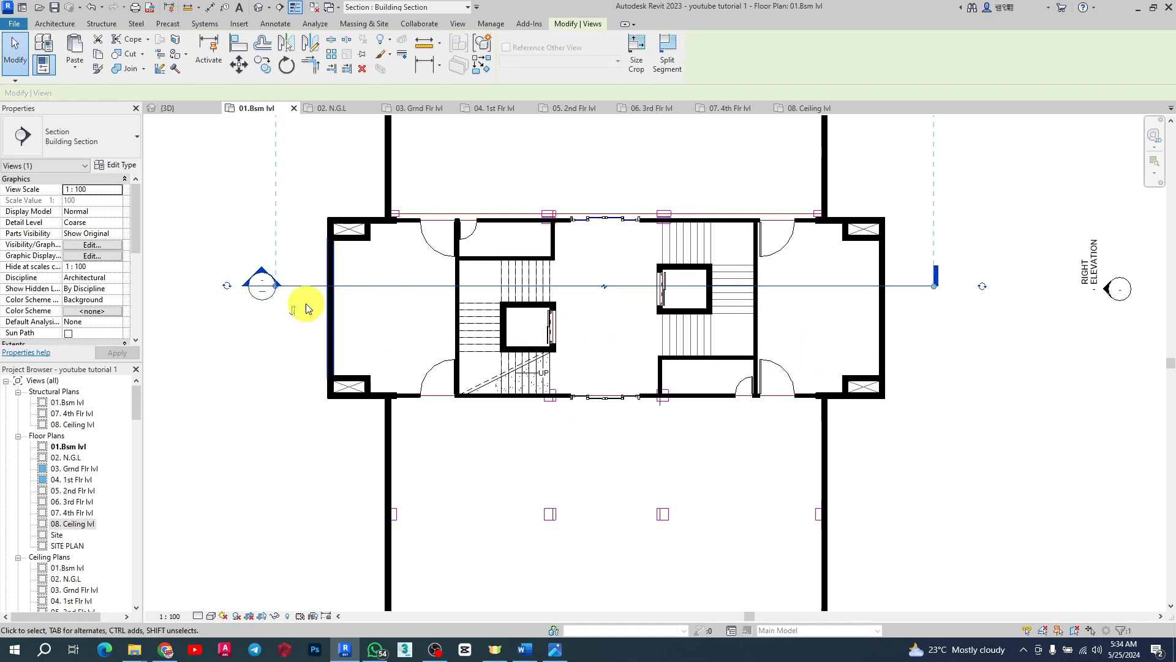
{"action": "key", "text": "Escape"}
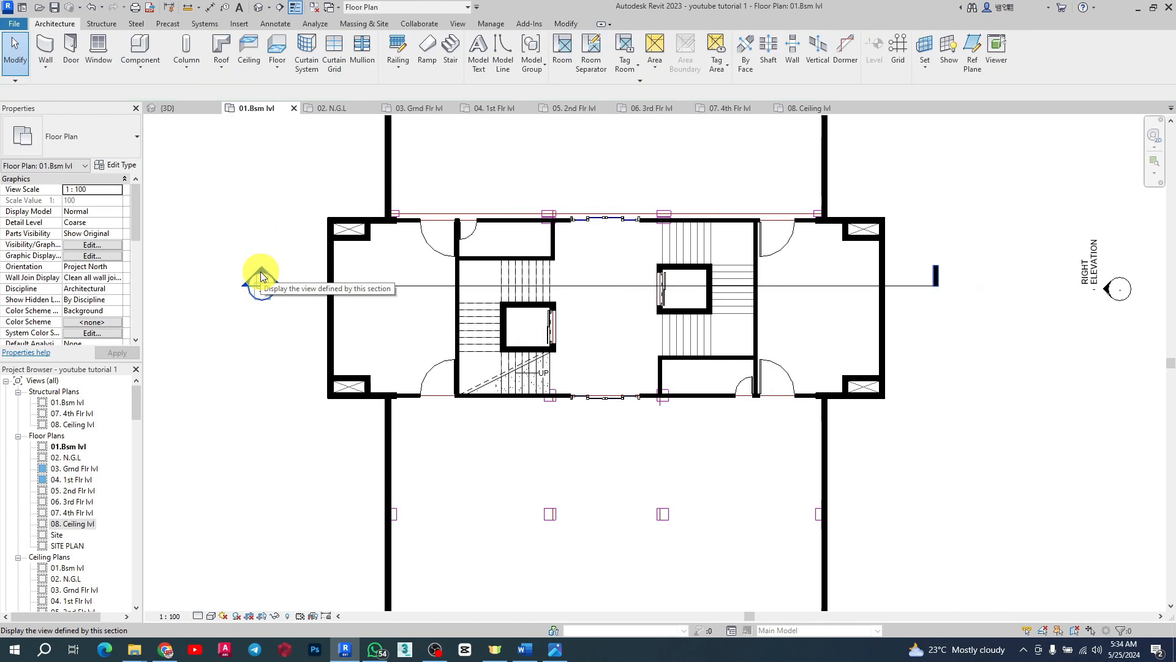
Step: Expand the project browser's Sections group and open Section 1
{"action": "scroll", "coordinate": [54, 469], "scroll_direction": "down", "scroll_amount": 5}
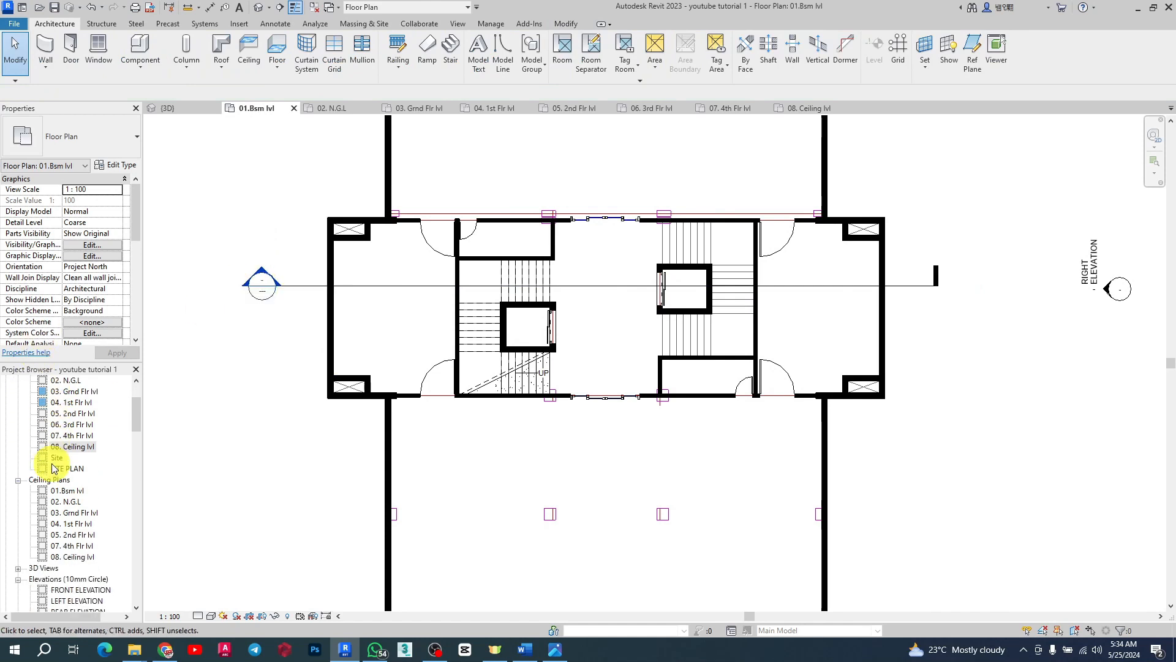
{"action": "scroll", "coordinate": [53, 466], "scroll_direction": "down", "scroll_amount": 2}
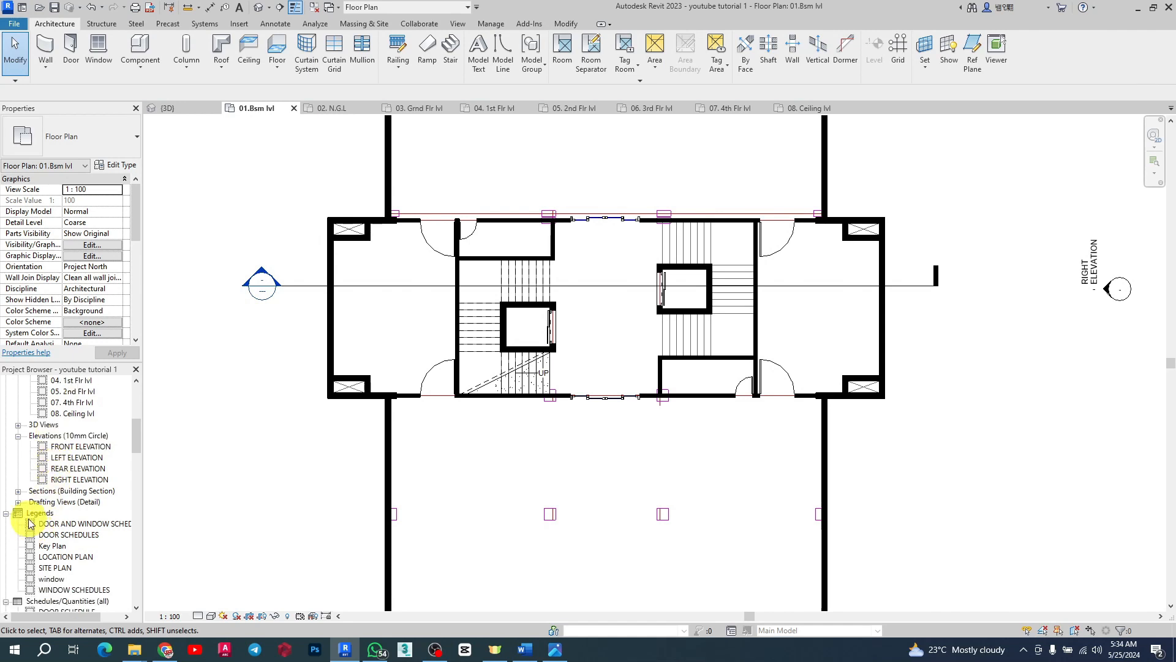
{"action": "left_click", "coordinate": [18, 493]}
{"action": "left_click", "coordinate": [17, 491]}
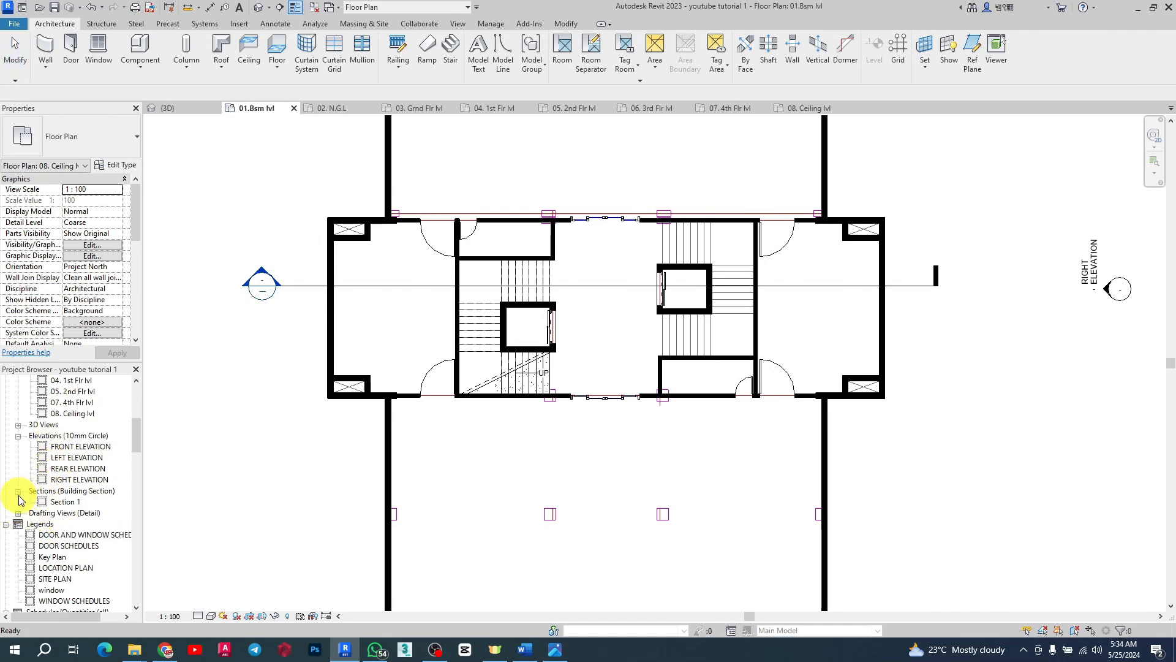
{"action": "double_click", "coordinate": [63, 502]}
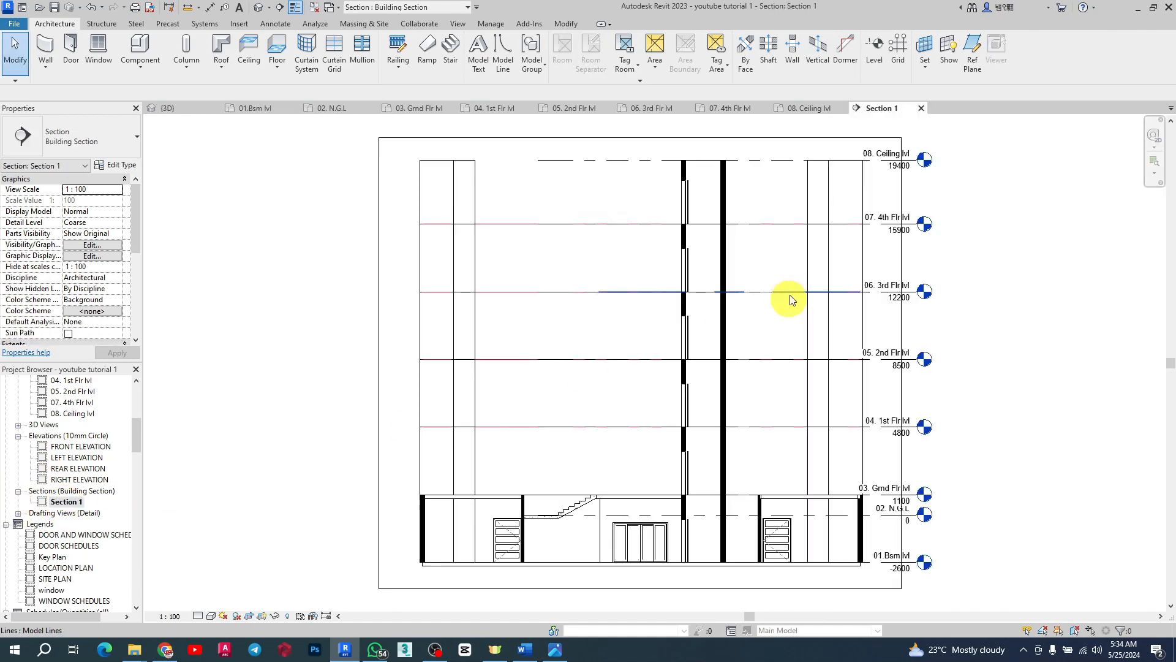
Step: Zoom around Section 1 to examine the stair, doors and slab levels in section
{"action": "scroll", "coordinate": [569, 560], "scroll_direction": "up", "scroll_amount": 6}
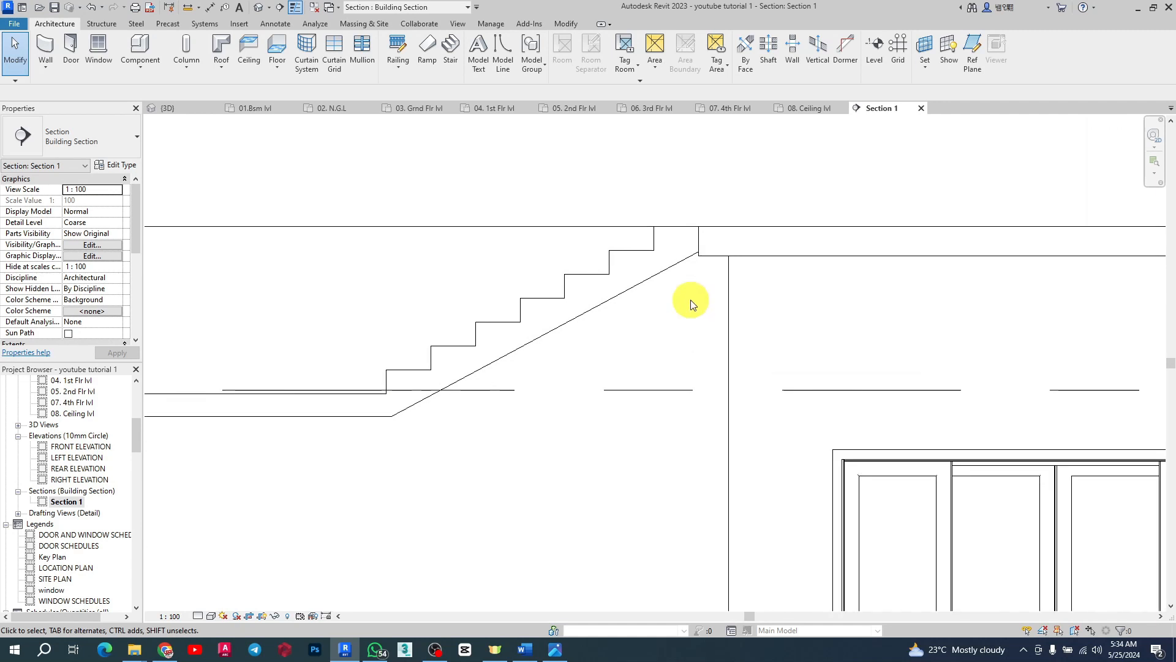
{"action": "left_click", "coordinate": [639, 285]}
{"action": "scroll", "coordinate": [762, 323], "scroll_direction": "down", "scroll_amount": 3}
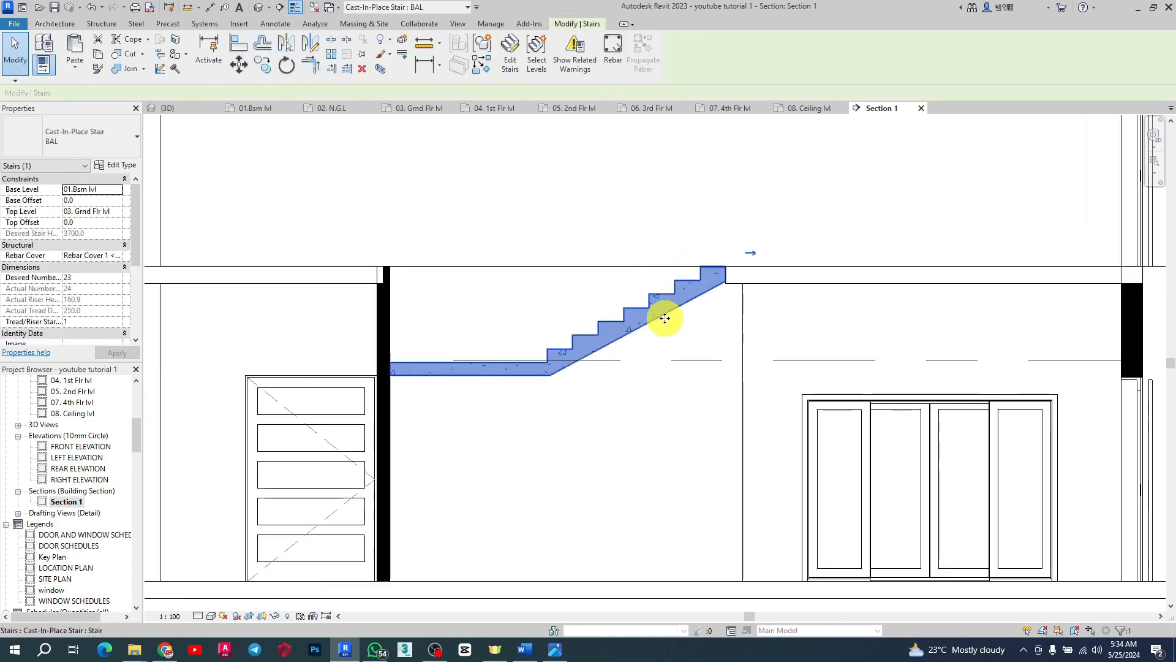
{"action": "scroll", "coordinate": [455, 314], "scroll_direction": "down", "scroll_amount": 2}
{"action": "scroll", "coordinate": [484, 315], "scroll_direction": "down", "scroll_amount": 2}
{"action": "scroll", "coordinate": [740, 381], "scroll_direction": "up", "scroll_amount": 3}
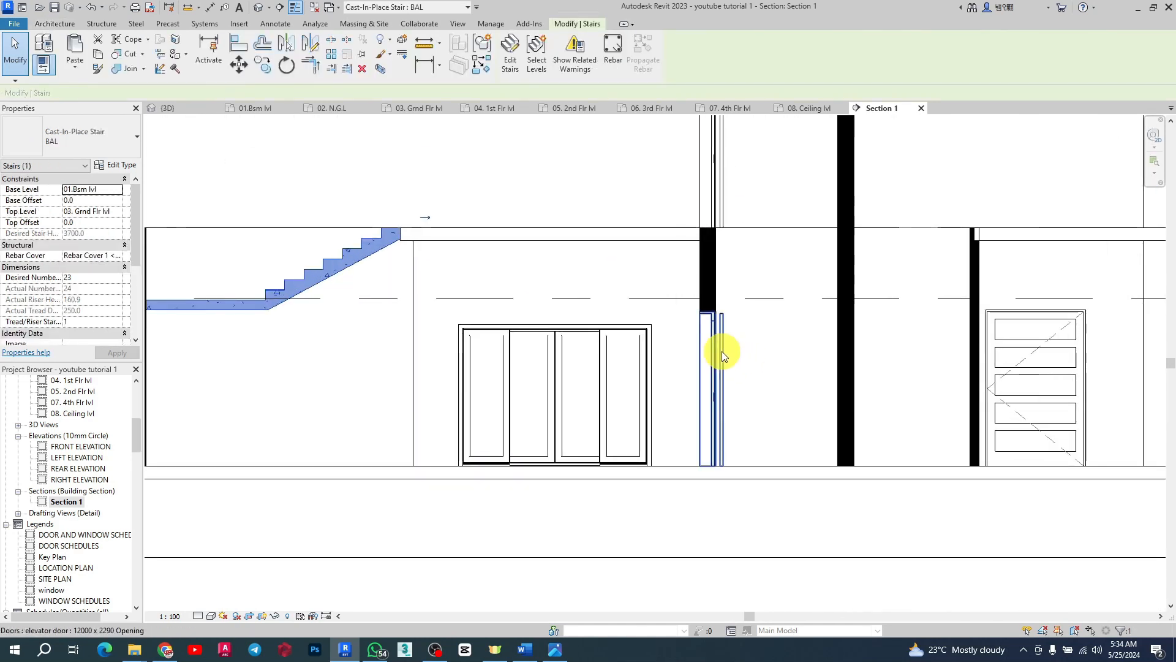
{"action": "left_click", "coordinate": [722, 352]}
{"action": "scroll", "coordinate": [499, 453], "scroll_direction": "down", "scroll_amount": 2}
{"action": "key", "text": "Escape"}
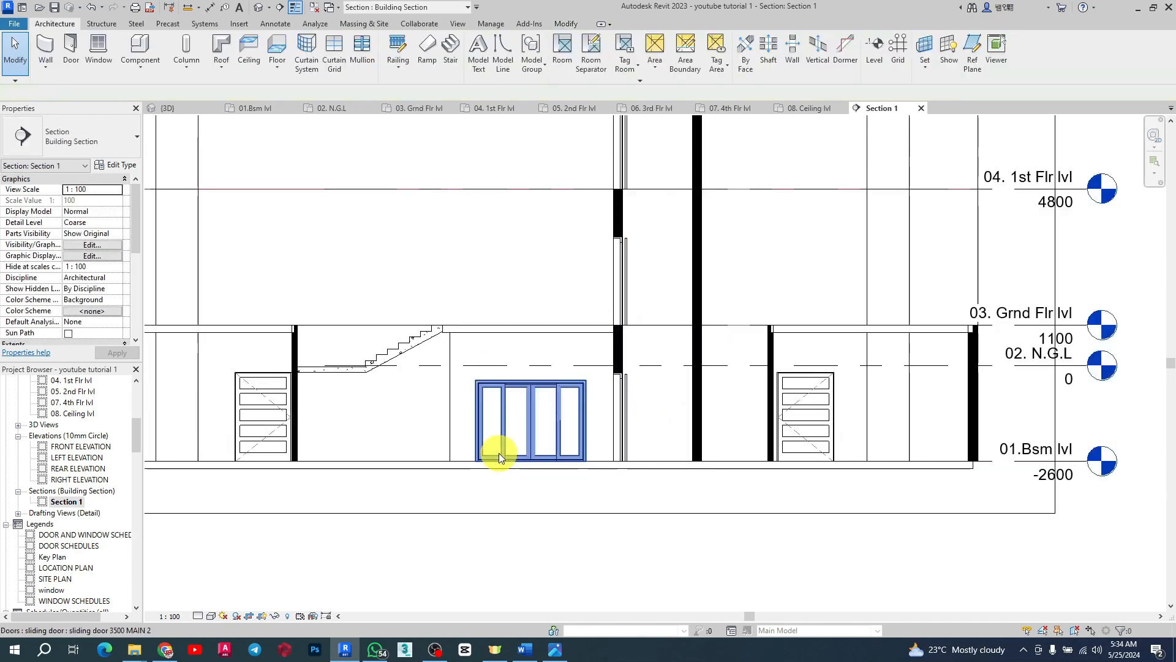
{"action": "scroll", "coordinate": [661, 436], "scroll_direction": "up", "scroll_amount": 3}
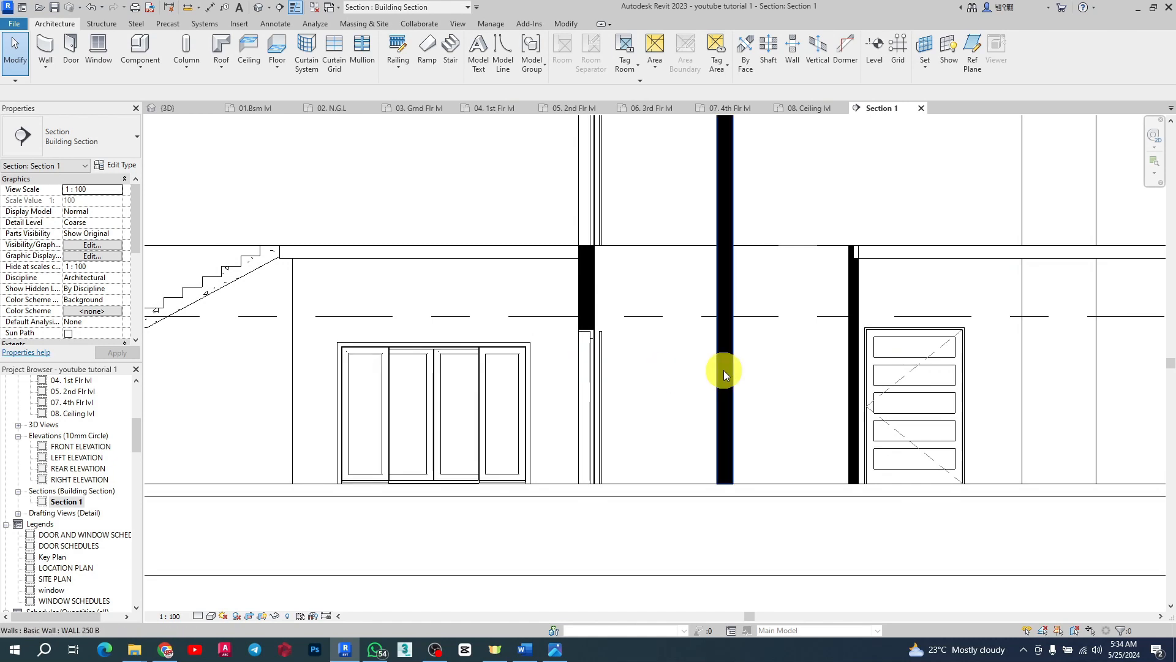
{"action": "scroll", "coordinate": [911, 429], "scroll_direction": "down", "scroll_amount": 2}
{"action": "scroll", "coordinate": [368, 237], "scroll_direction": "down", "scroll_amount": 2}
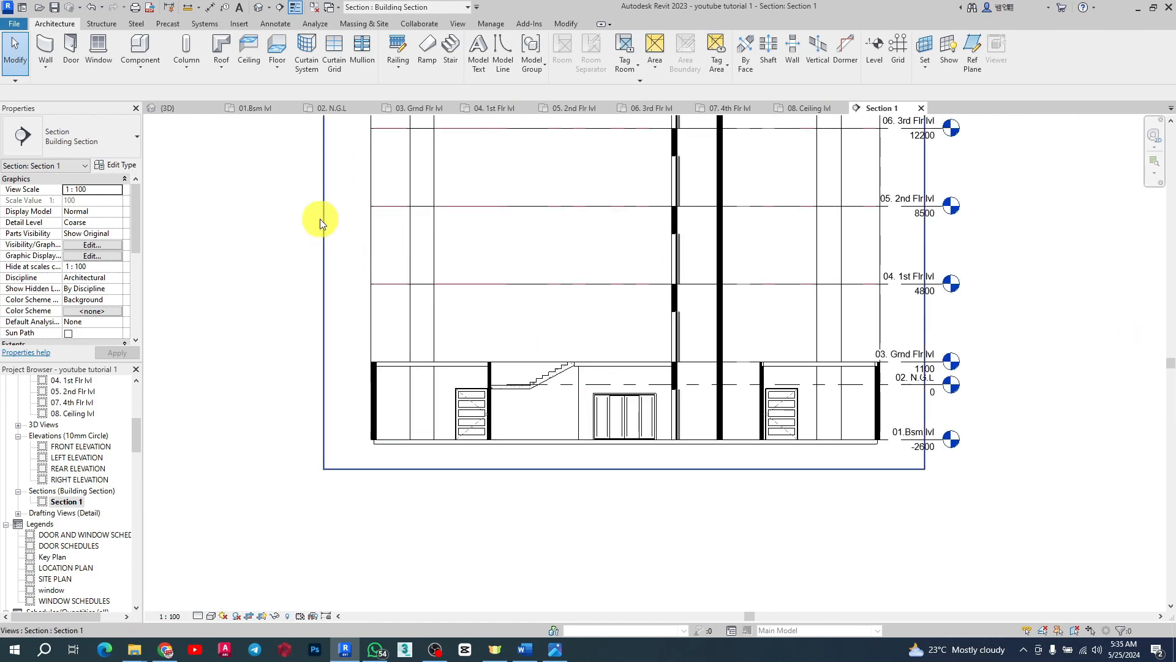
Step: Switch to the 3D view and orbit to view the whole slab with its stair openings
{"action": "left_click", "coordinate": [187, 111]}
{"action": "scroll", "coordinate": [542, 366], "scroll_direction": "down", "scroll_amount": 5}
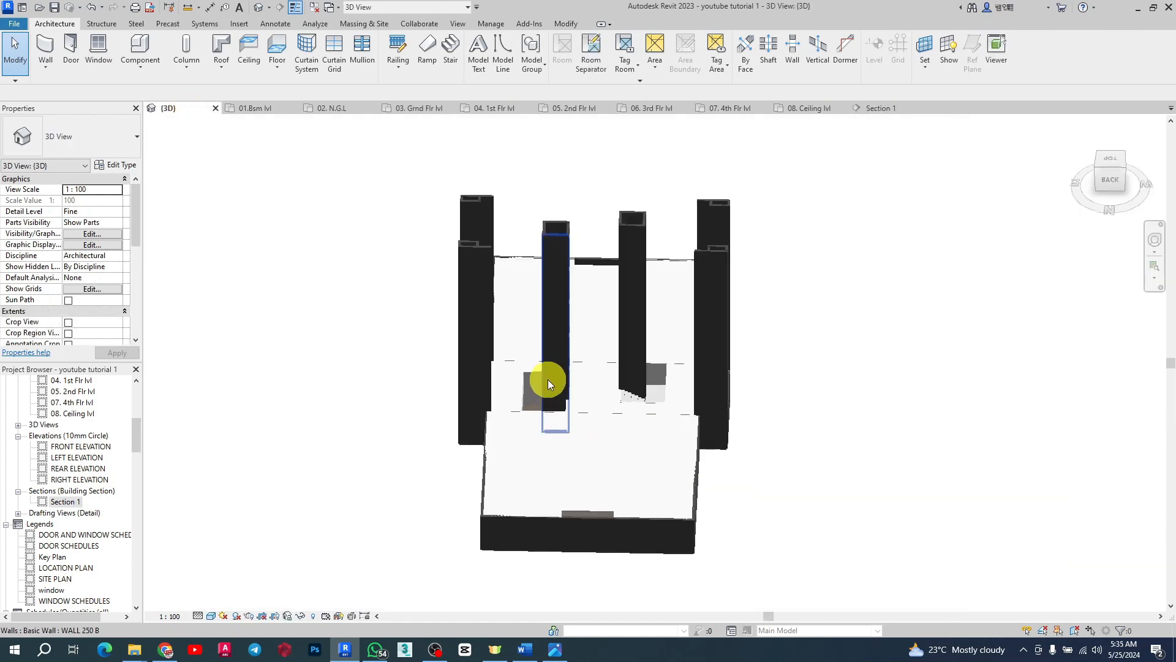
{"action": "middle_click_drag", "start_coordinate": [506, 352], "coordinate": [551, 420], "text": "shift"}
{"action": "middle_click_drag", "start_coordinate": [870, 374], "coordinate": [557, 368], "text": "shift"}
{"action": "scroll", "coordinate": [822, 465], "scroll_direction": "up", "scroll_amount": 5}
{"action": "scroll", "coordinate": [715, 511], "scroll_direction": "down", "scroll_amount": 4}
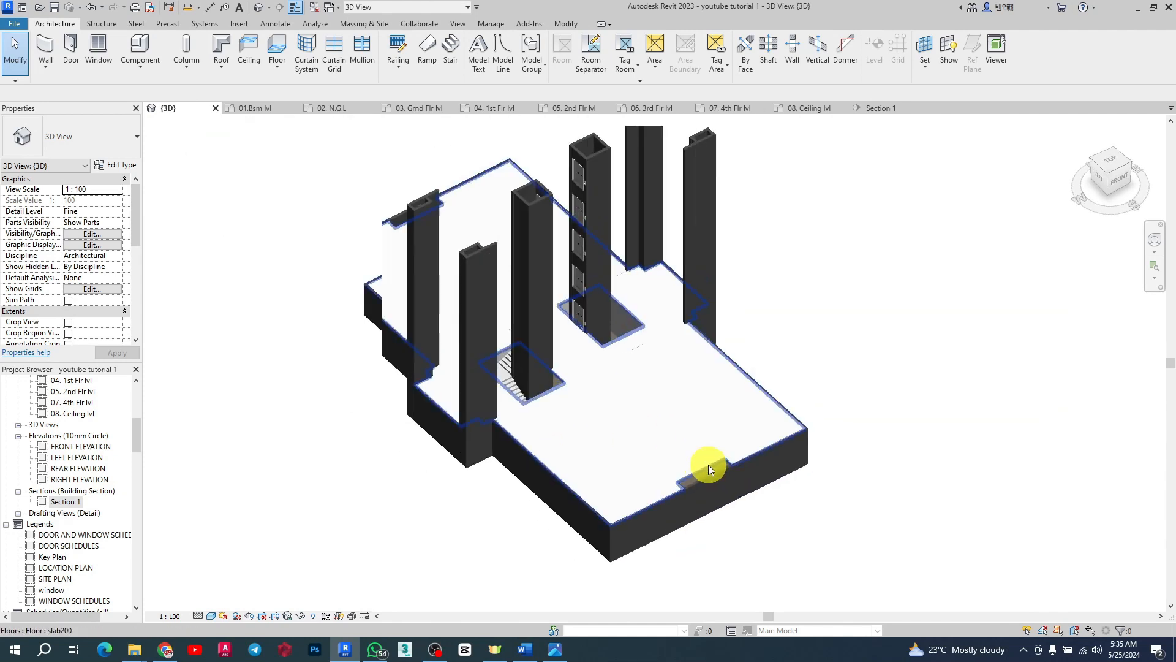
Step: Orbit and zoom the 3D view to inspect the slab, its stair openings and the surrounding walls
{"action": "scroll", "coordinate": [708, 465], "scroll_direction": "up", "scroll_amount": 2}
{"action": "scroll", "coordinate": [732, 472], "scroll_direction": "down", "scroll_amount": 1}
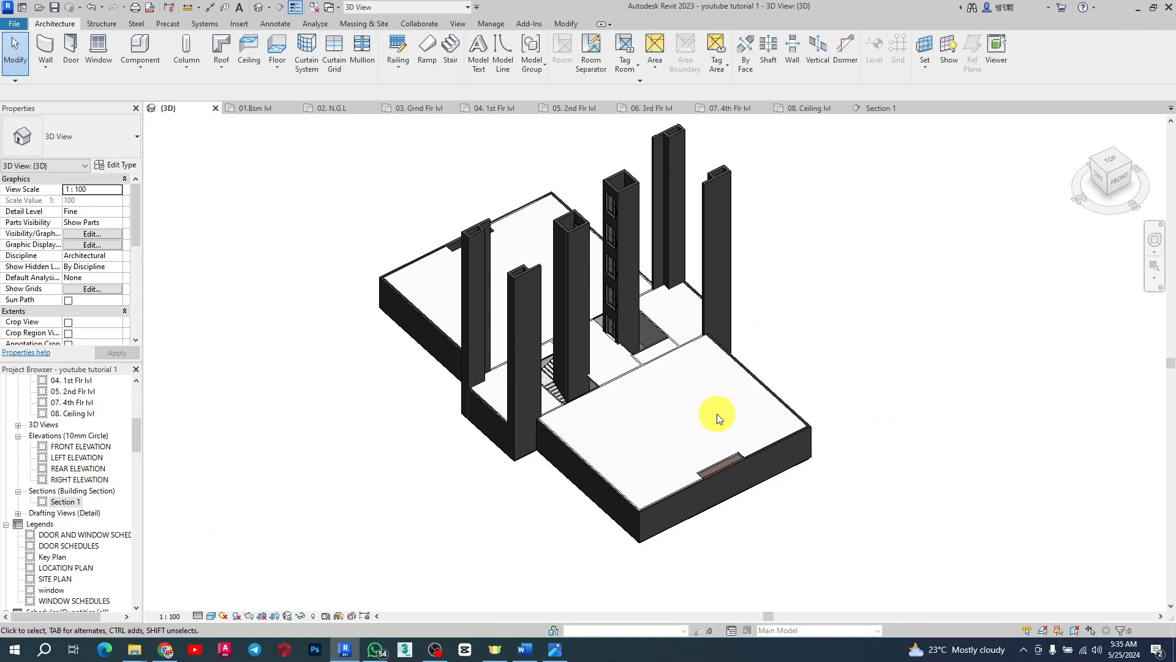
{"action": "middle_click_drag", "start_coordinate": [782, 402], "coordinate": [311, 384], "text": "shift"}
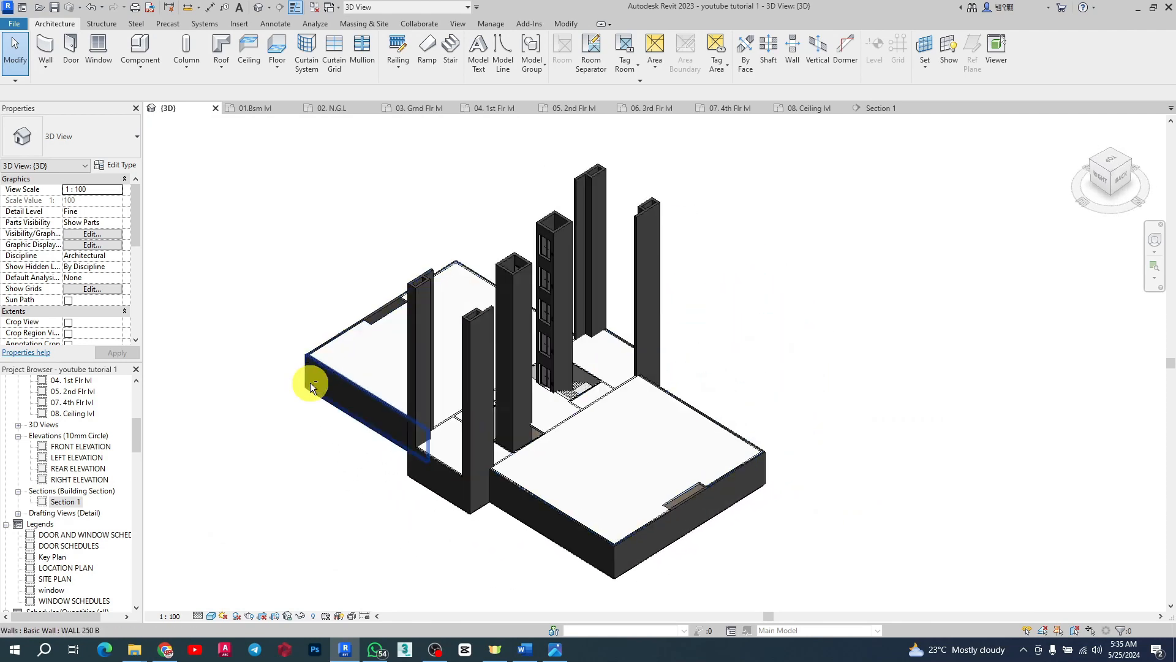
{"action": "scroll", "coordinate": [630, 490], "scroll_direction": "up", "scroll_amount": 2}
{"action": "middle_click_drag", "start_coordinate": [732, 460], "coordinate": [304, 447], "text": "shift"}
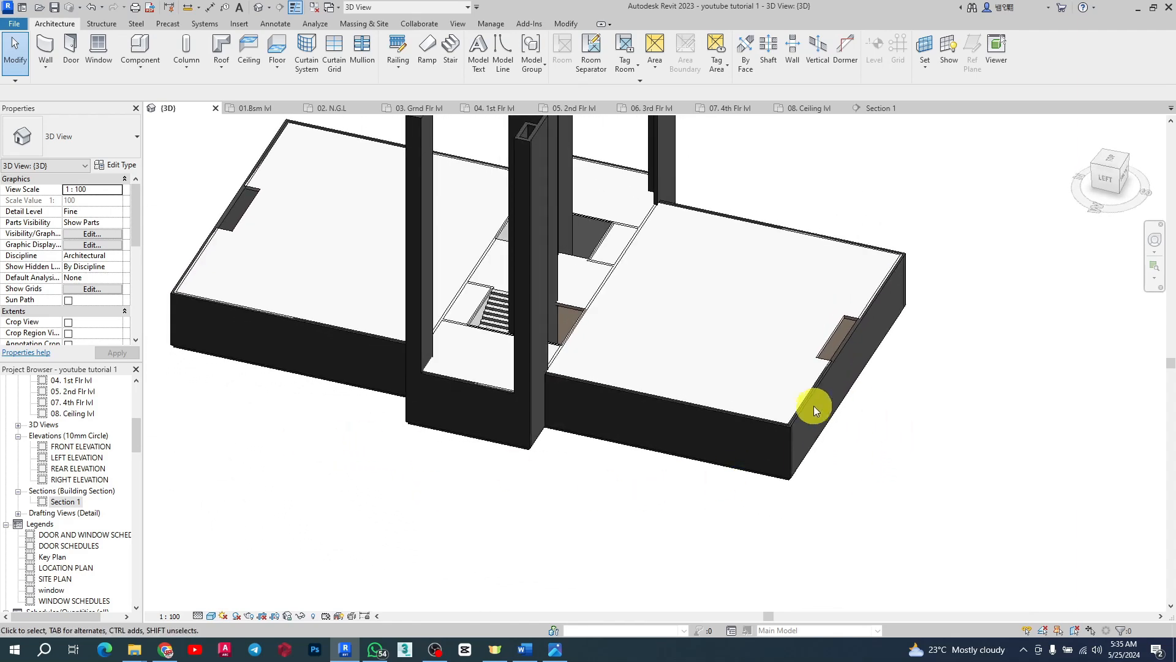
Step: Return to the 01.8sm lvl floor plan and zoom around to review the building core and stair layout
{"action": "left_click", "coordinate": [253, 110]}
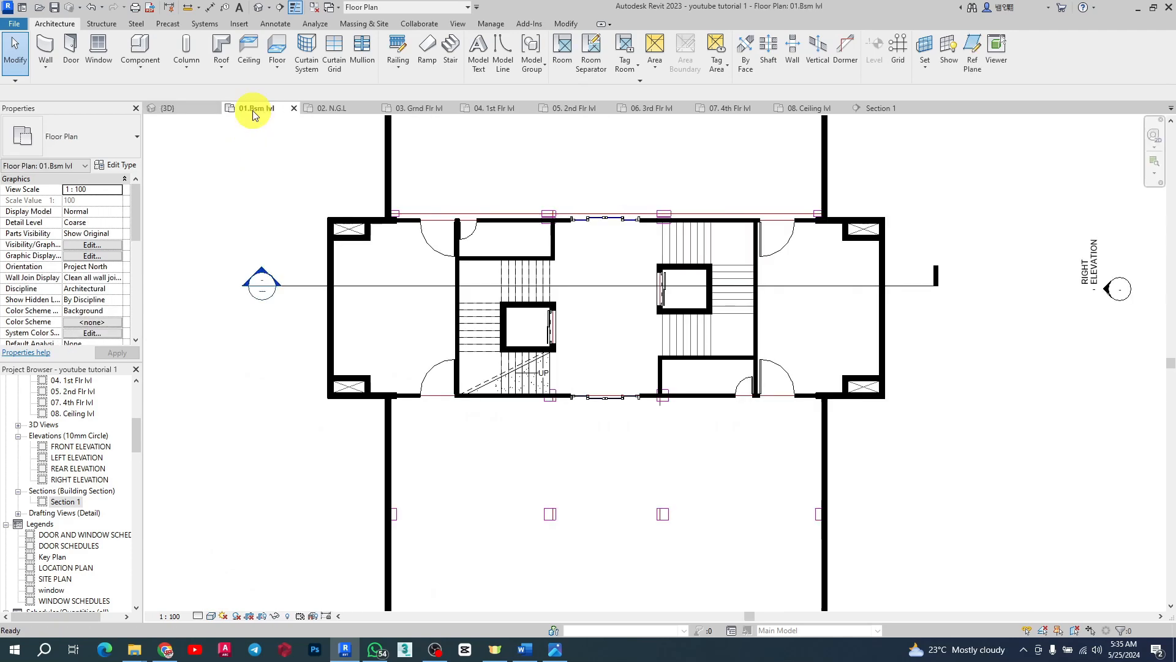
{"action": "scroll", "coordinate": [690, 341], "scroll_direction": "down", "scroll_amount": 5}
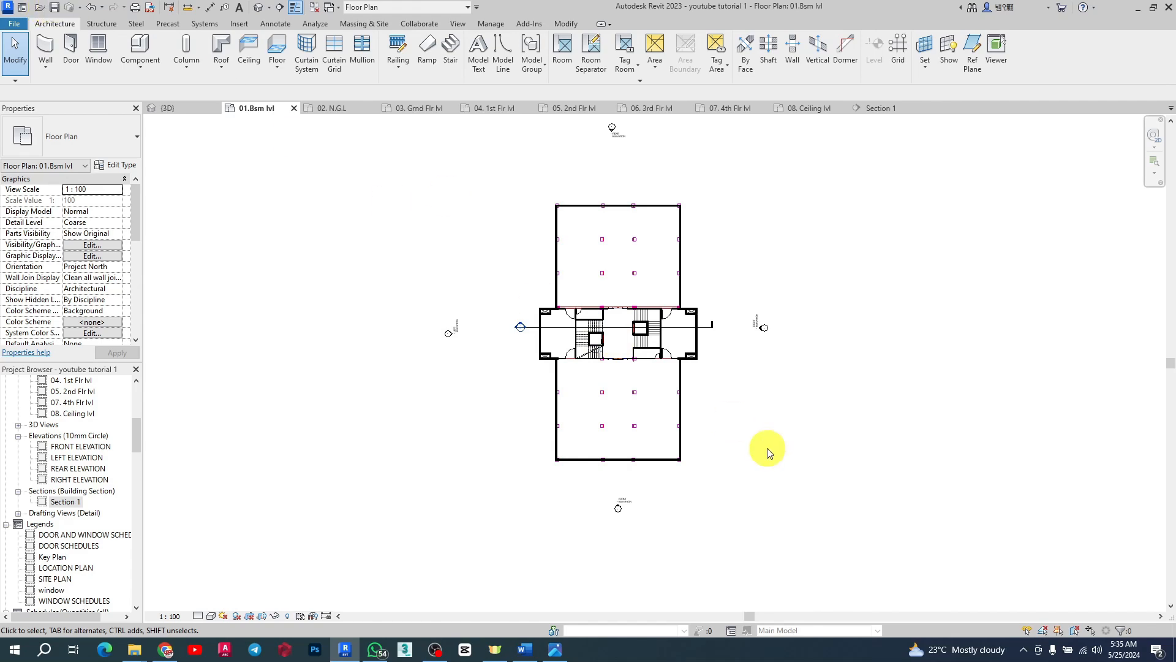
{"action": "scroll", "coordinate": [663, 367], "scroll_direction": "up", "scroll_amount": 4}
{"action": "scroll", "coordinate": [662, 368], "scroll_direction": "up", "scroll_amount": 2}
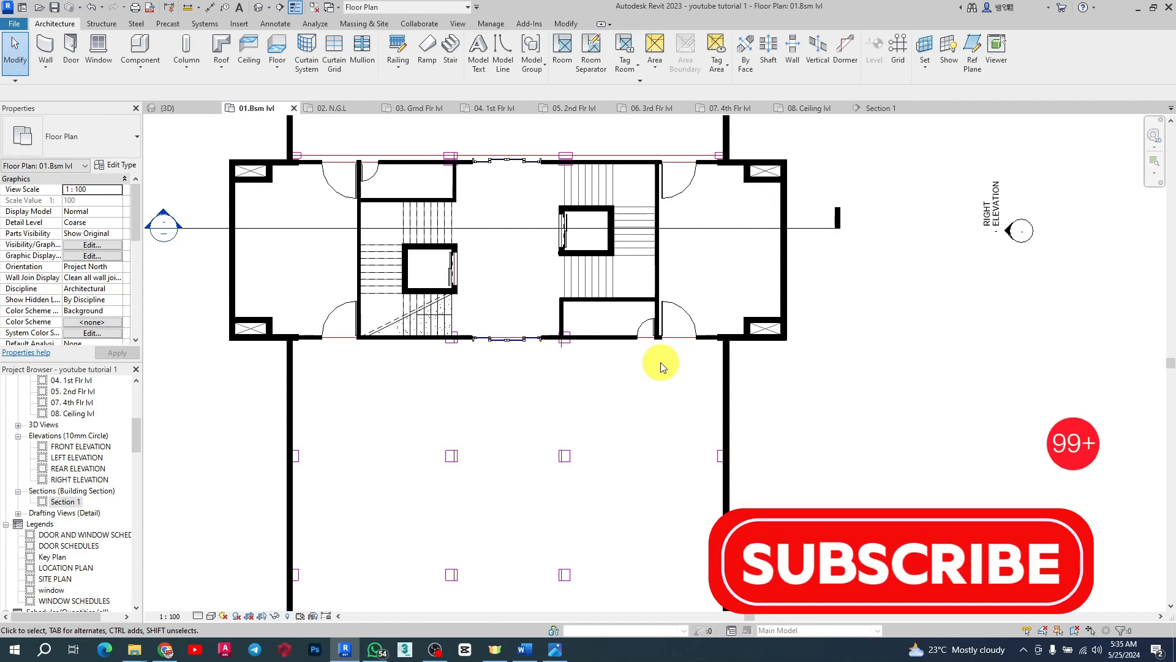
{"action": "scroll", "coordinate": [598, 262], "scroll_direction": "down", "scroll_amount": 5}
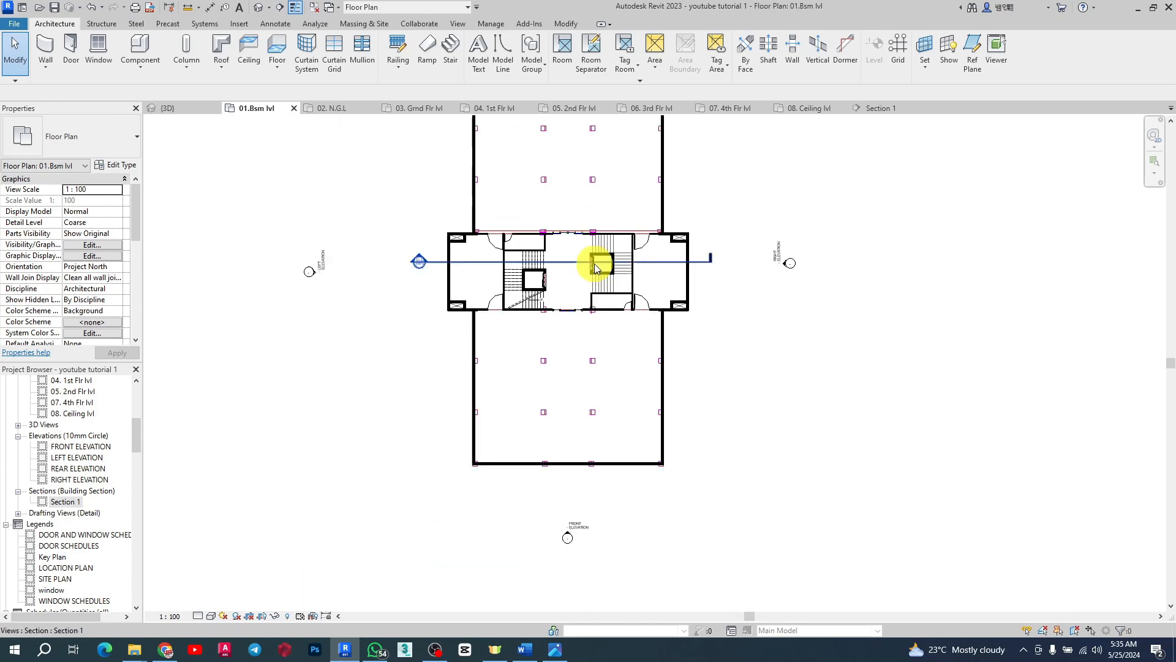
{"action": "scroll", "coordinate": [639, 394], "scroll_direction": "up", "scroll_amount": 4}
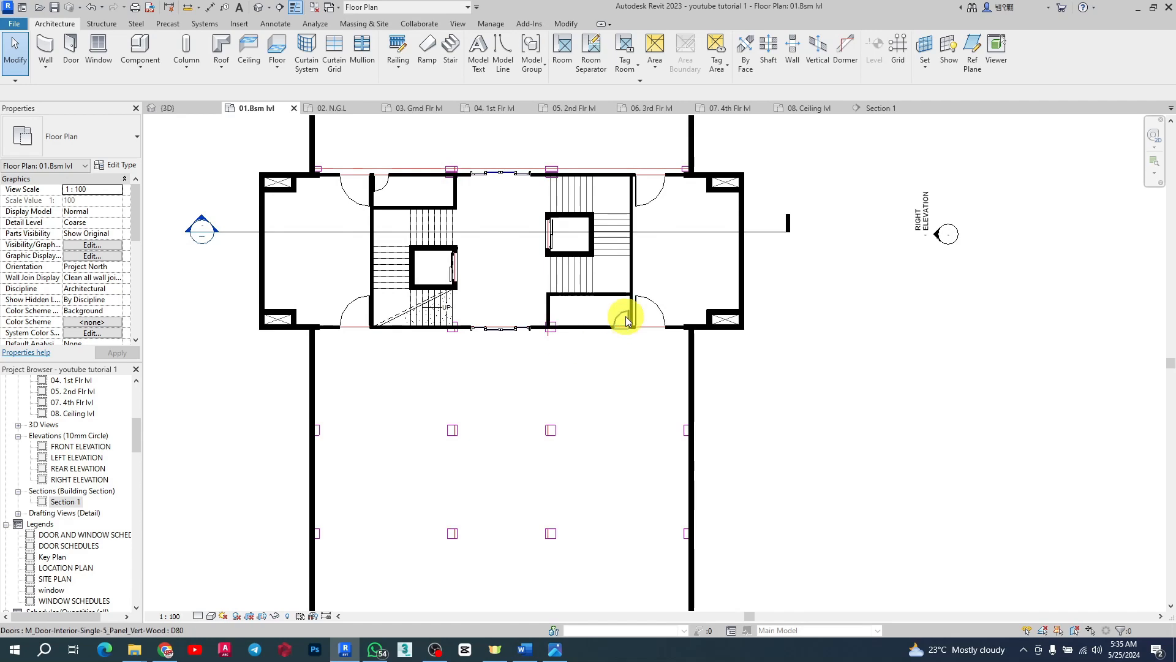
{"action": "scroll", "coordinate": [497, 335], "scroll_direction": "down", "scroll_amount": 2}
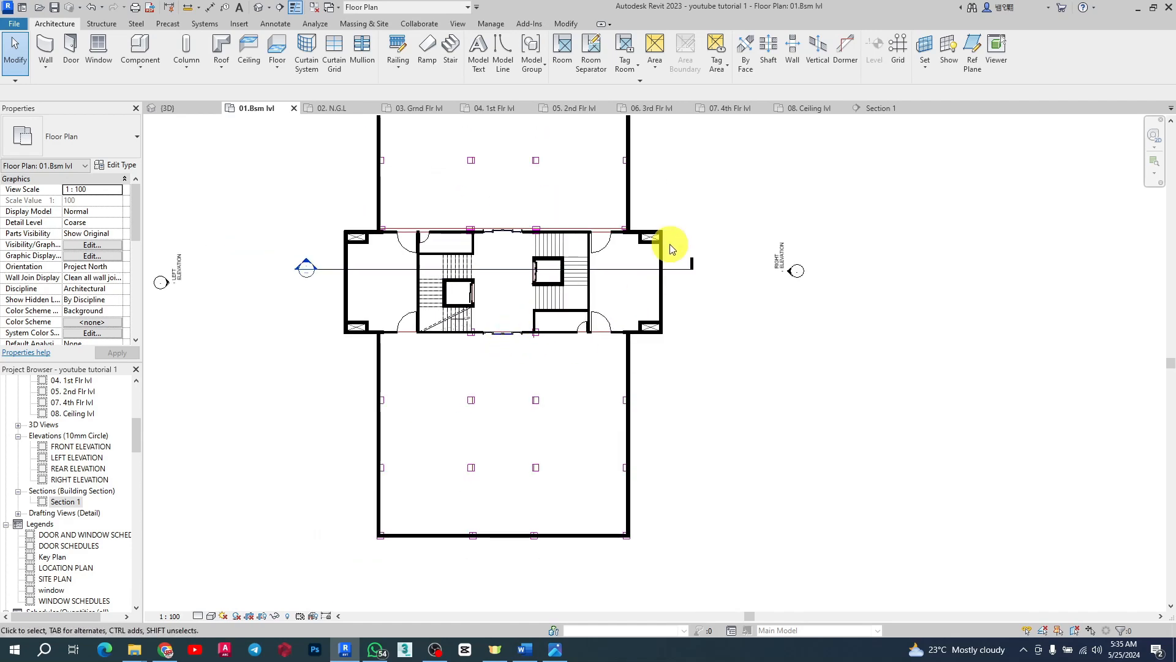
{"action": "scroll", "coordinate": [394, 300], "scroll_direction": "down", "scroll_amount": 2}
{"action": "scroll", "coordinate": [485, 181], "scroll_direction": "up", "scroll_amount": 3}
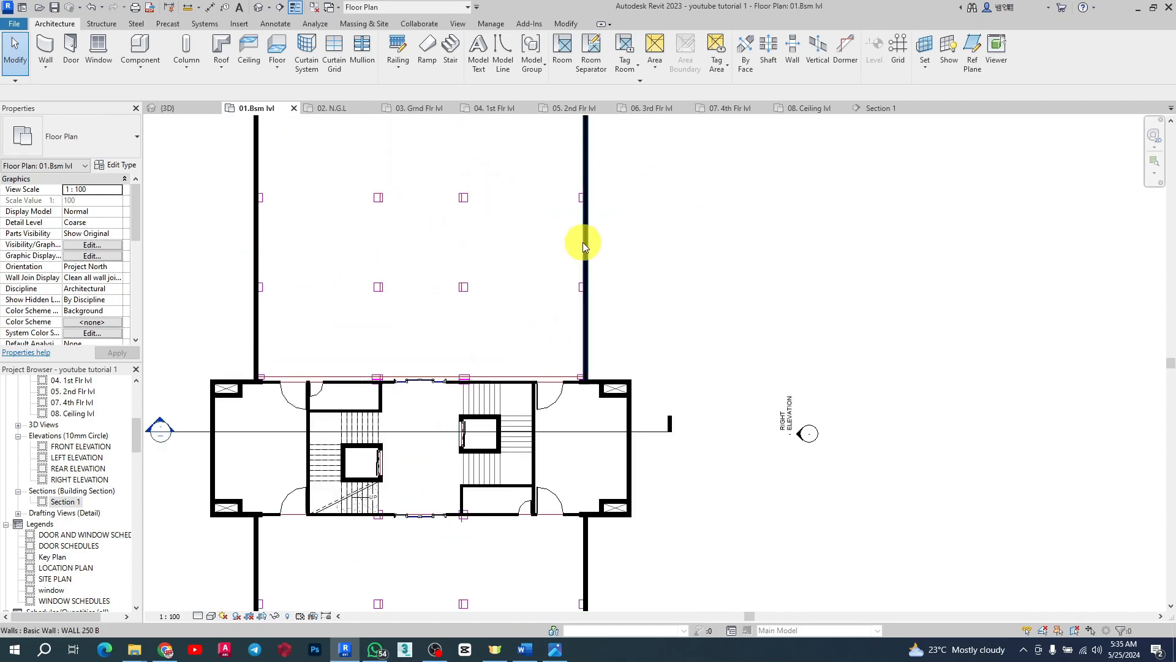
{"action": "scroll", "coordinate": [536, 205], "scroll_direction": "down", "scroll_amount": 2}
{"action": "scroll", "coordinate": [566, 330], "scroll_direction": "up", "scroll_amount": 2}
{"action": "scroll", "coordinate": [660, 318], "scroll_direction": "down", "scroll_amount": 2}
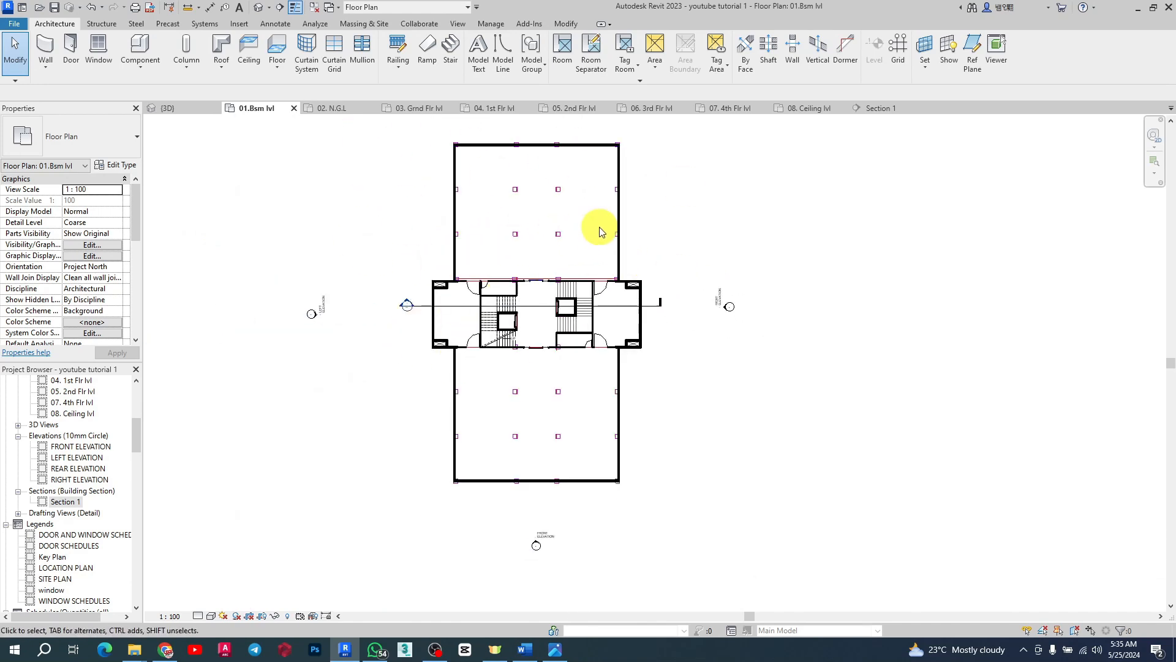
{"action": "scroll", "coordinate": [549, 270], "scroll_direction": "up", "scroll_amount": 1}
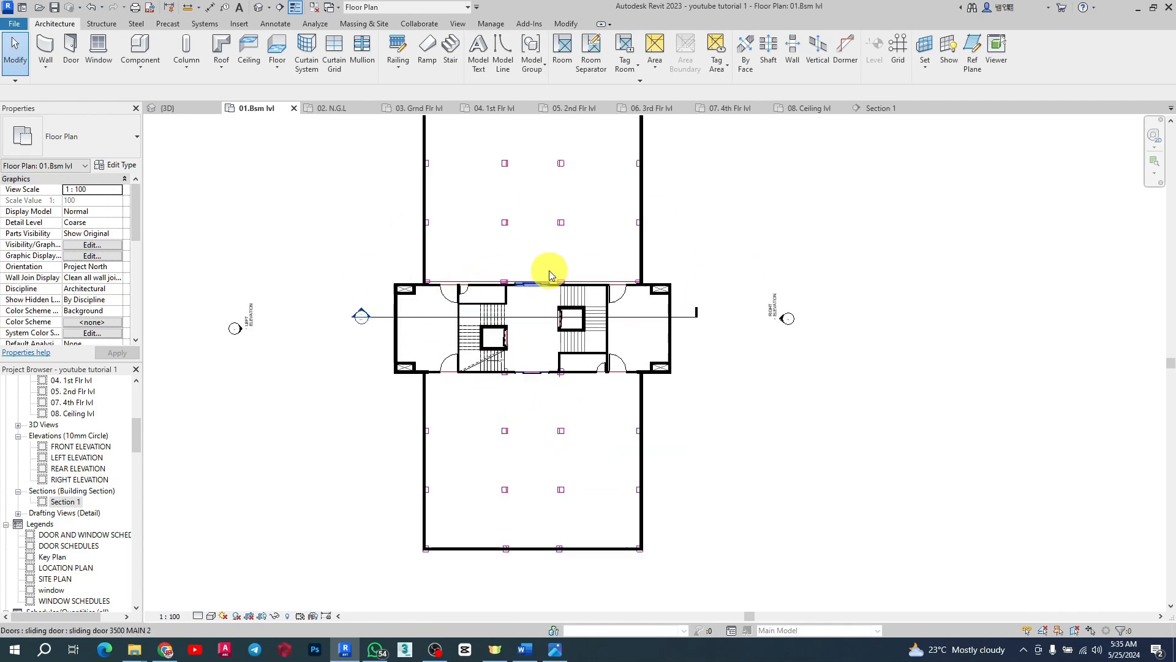
{"action": "scroll", "coordinate": [549, 270], "scroll_direction": "up", "scroll_amount": 1}
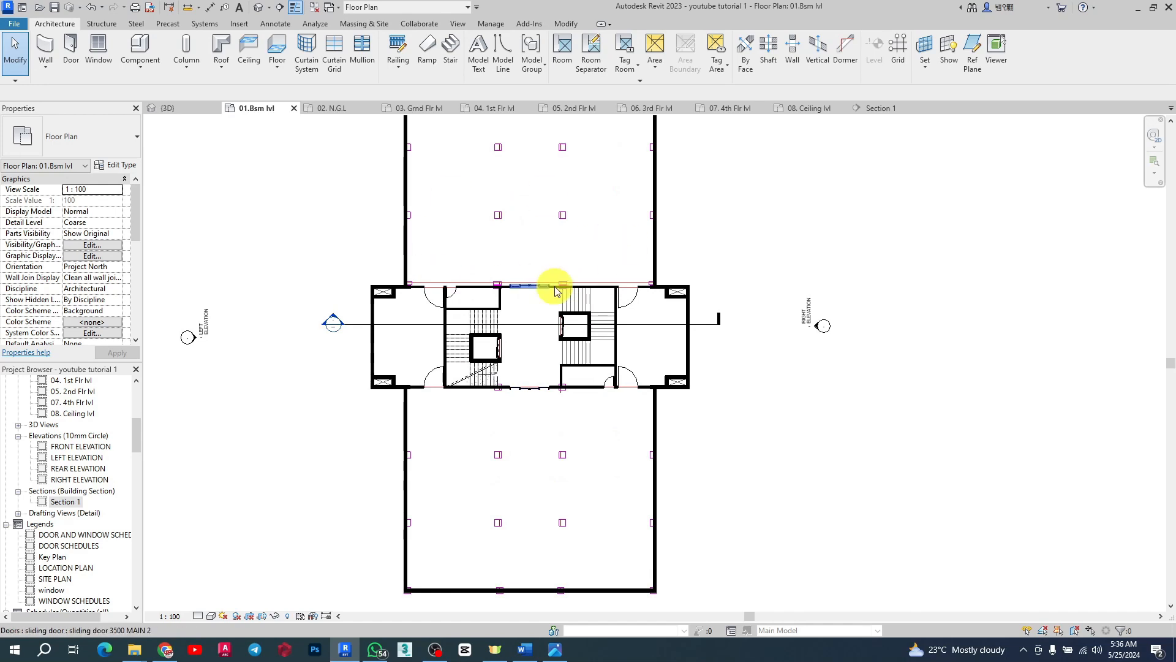
{"action": "scroll", "coordinate": [553, 289], "scroll_direction": "down", "scroll_amount": 2}
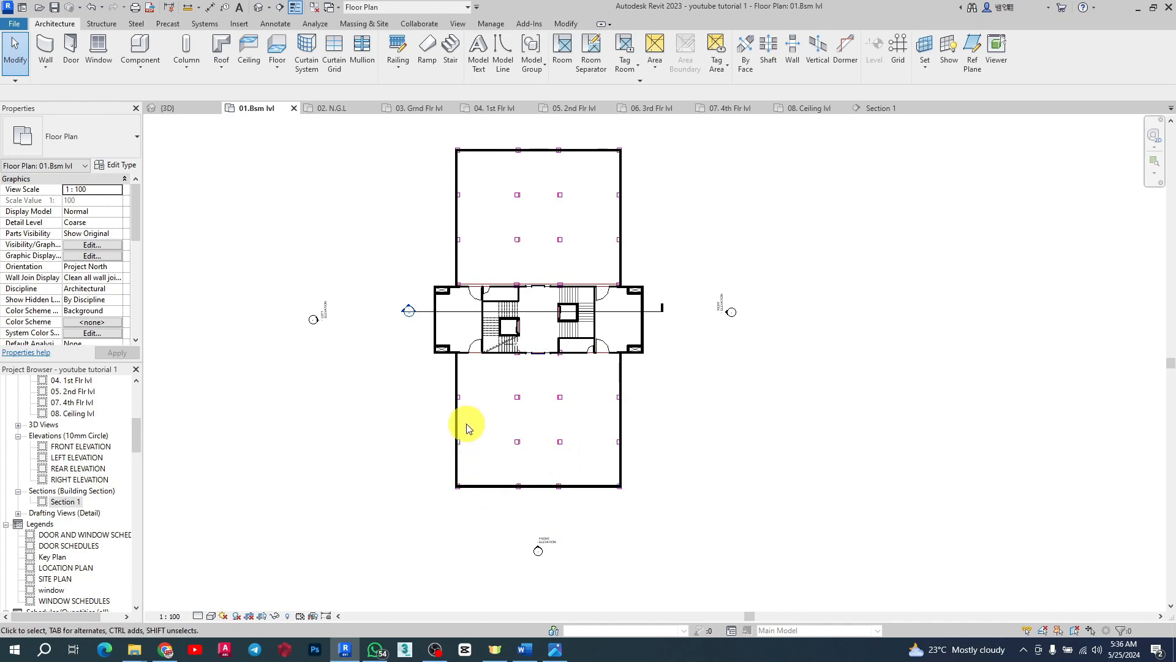
{"action": "scroll", "coordinate": [467, 428], "scroll_direction": "up", "scroll_amount": 3}
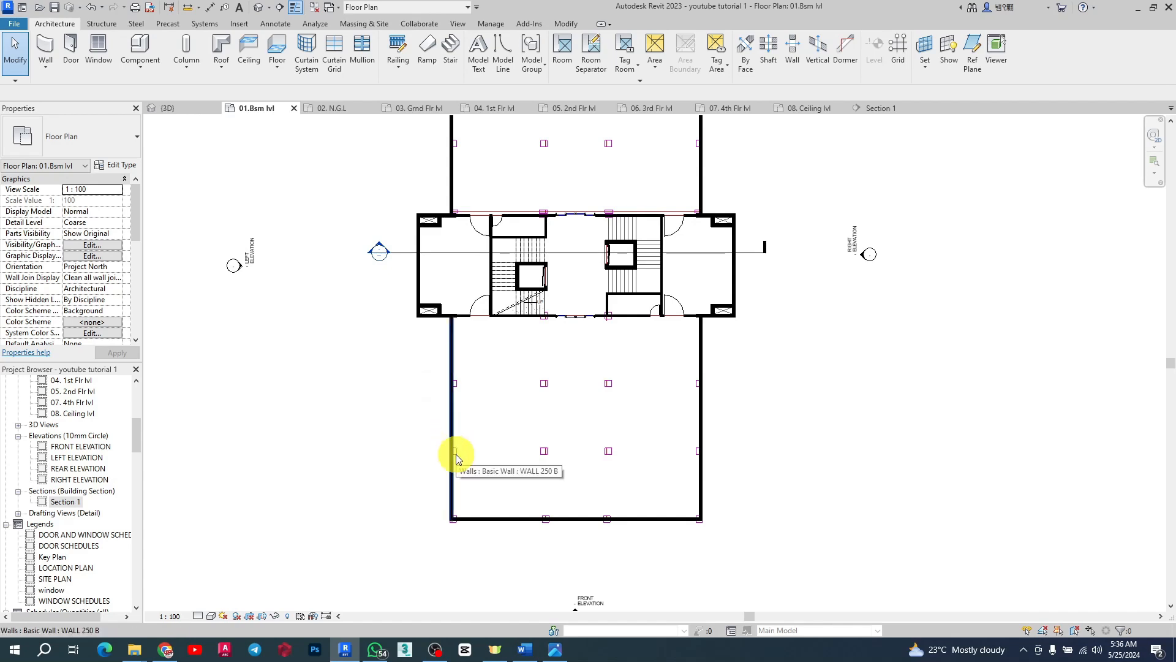
{"action": "left_click", "coordinate": [435, 649]}
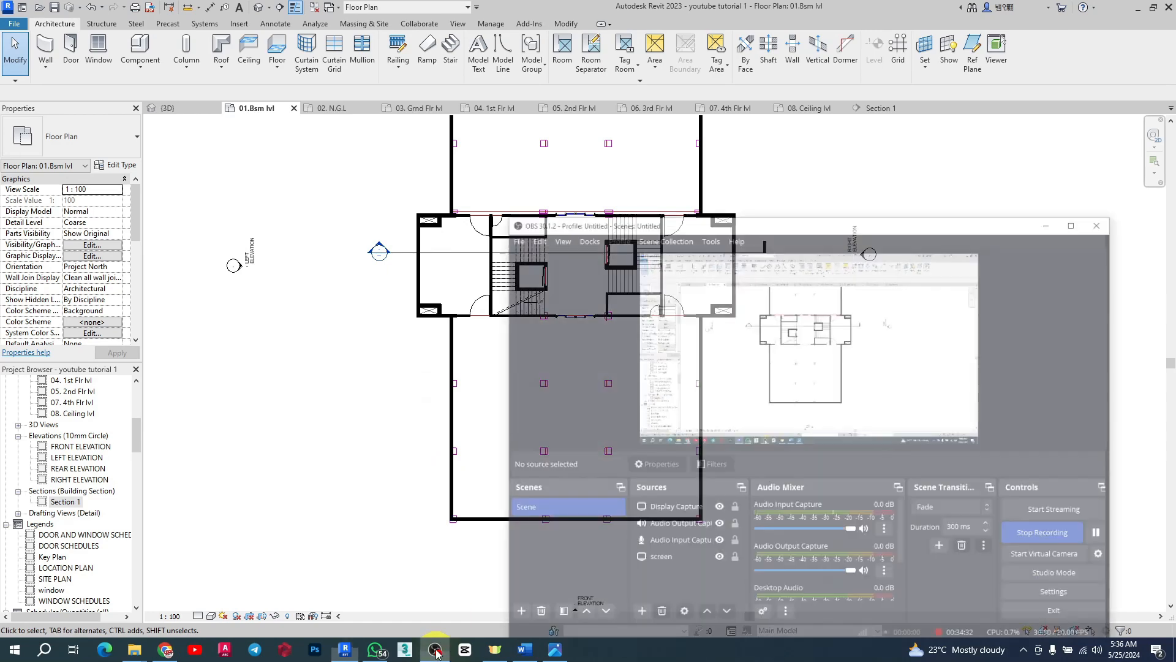